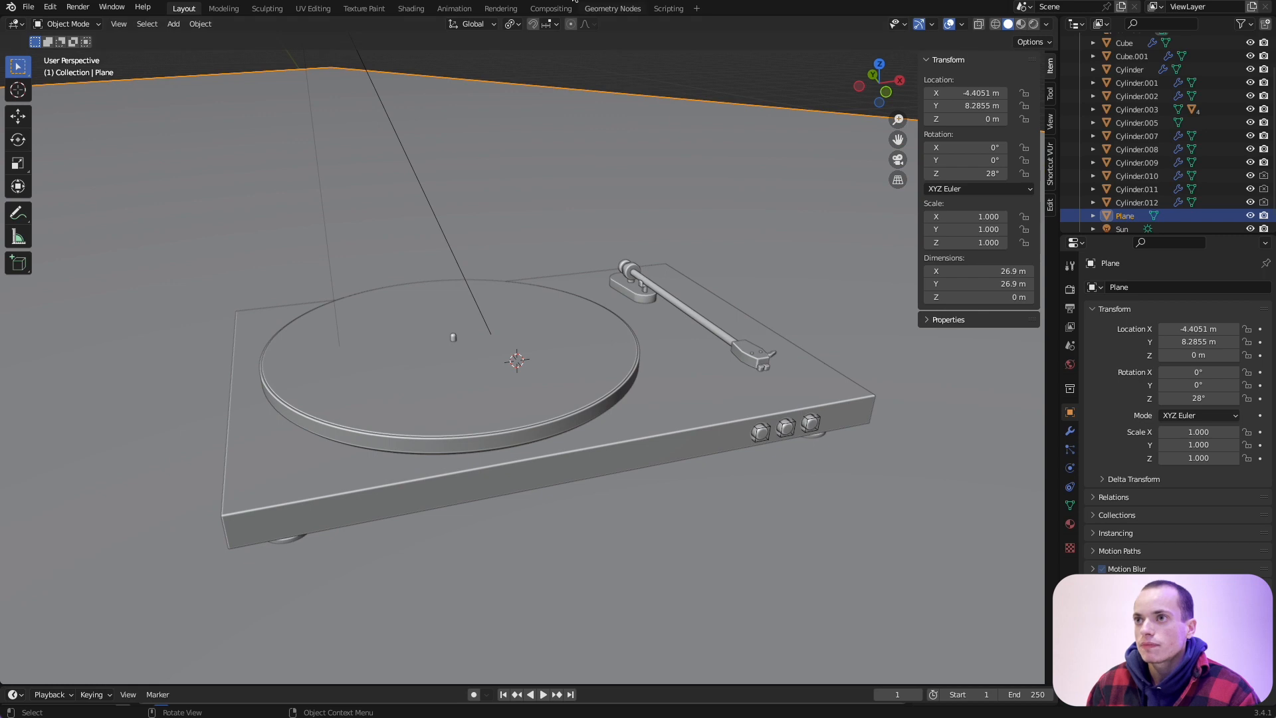
Examine the finished turntable render, then return to the layout view of the turntable model.
click(500, 8)
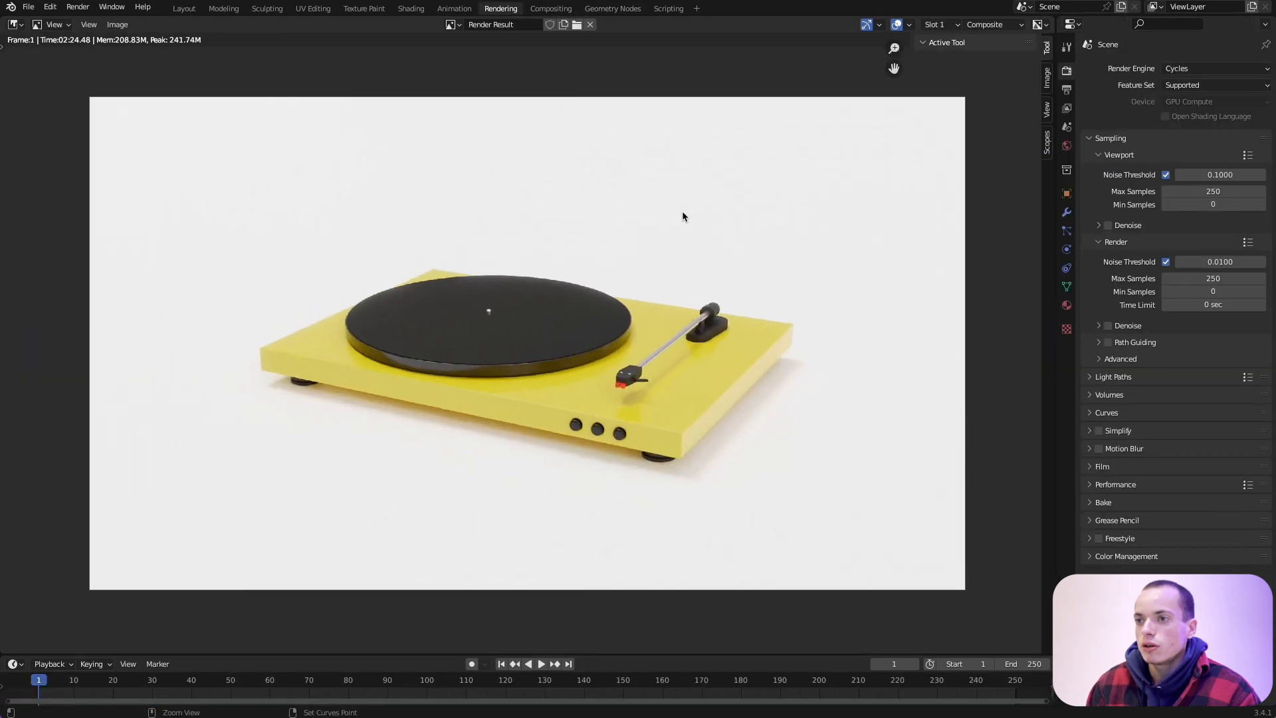
ctrl+middle_drag(684, 213, 684, 226)
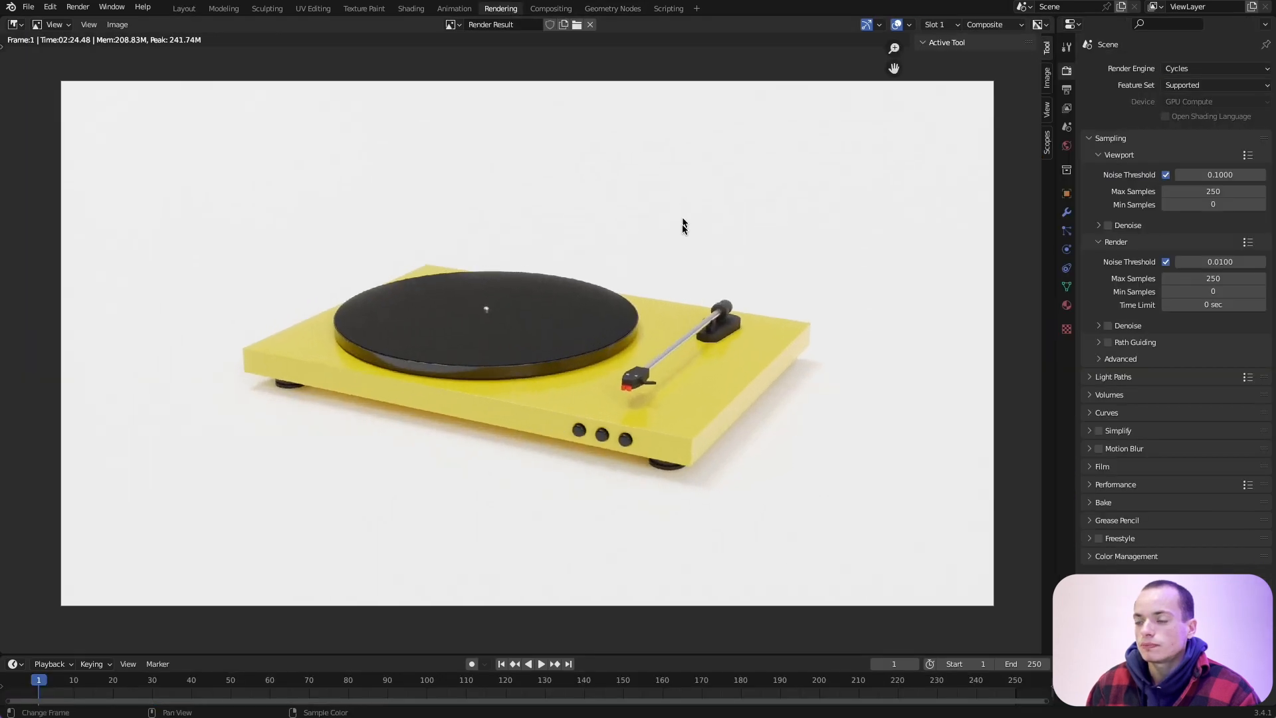
click(184, 8)
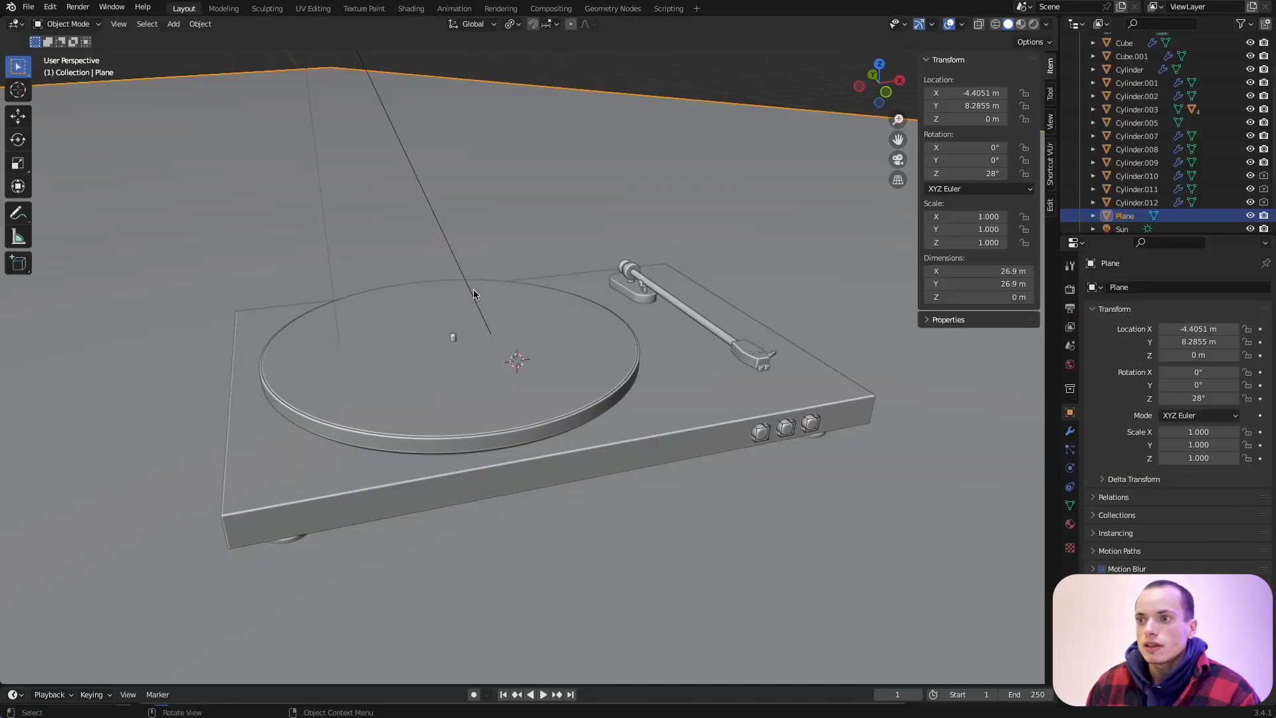
scroll(556, 357, up, 3)
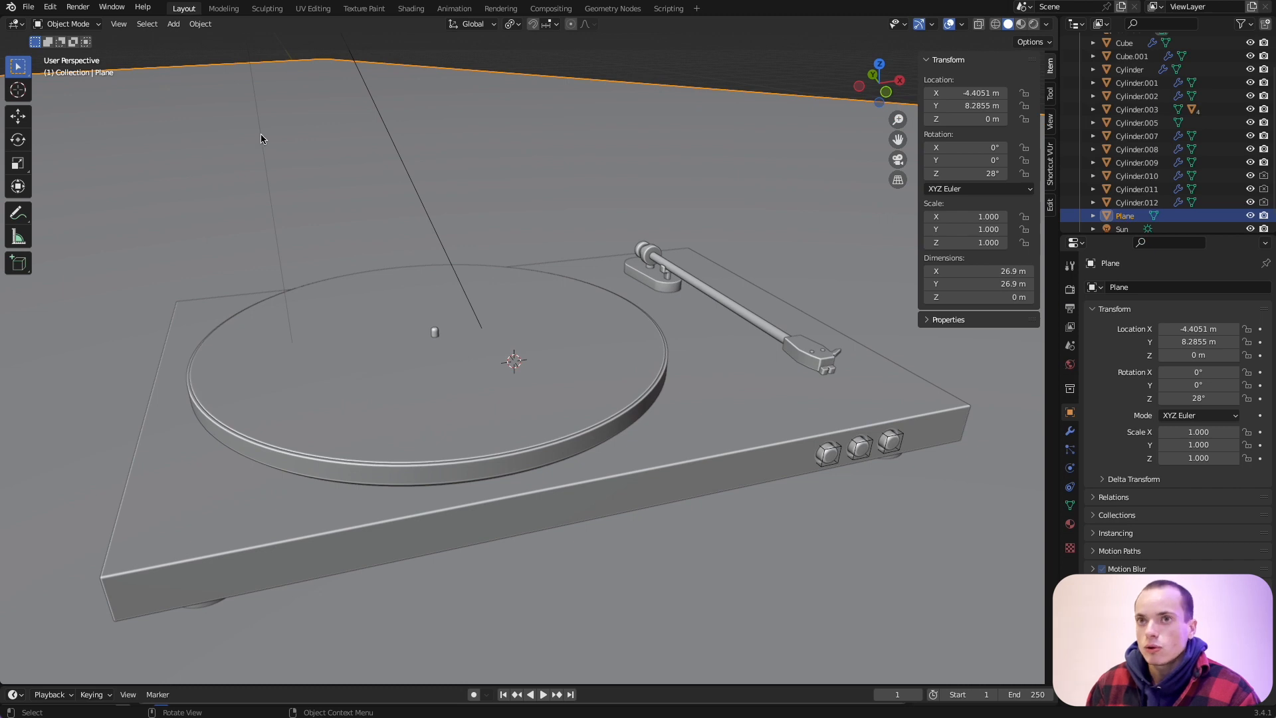
Save the turntable scene and start a new file from the General template.
key(super+s)
click(49, 6)
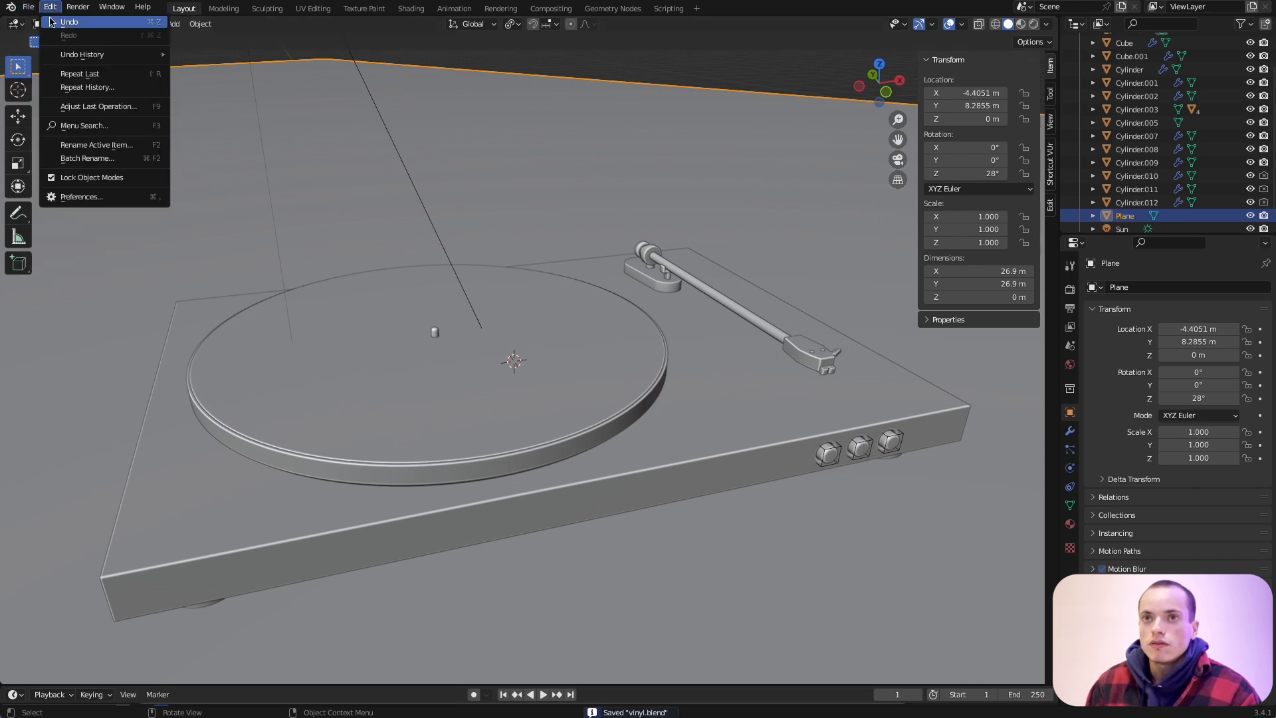
mouse_move(30, 8)
mouse_move(67, 22)
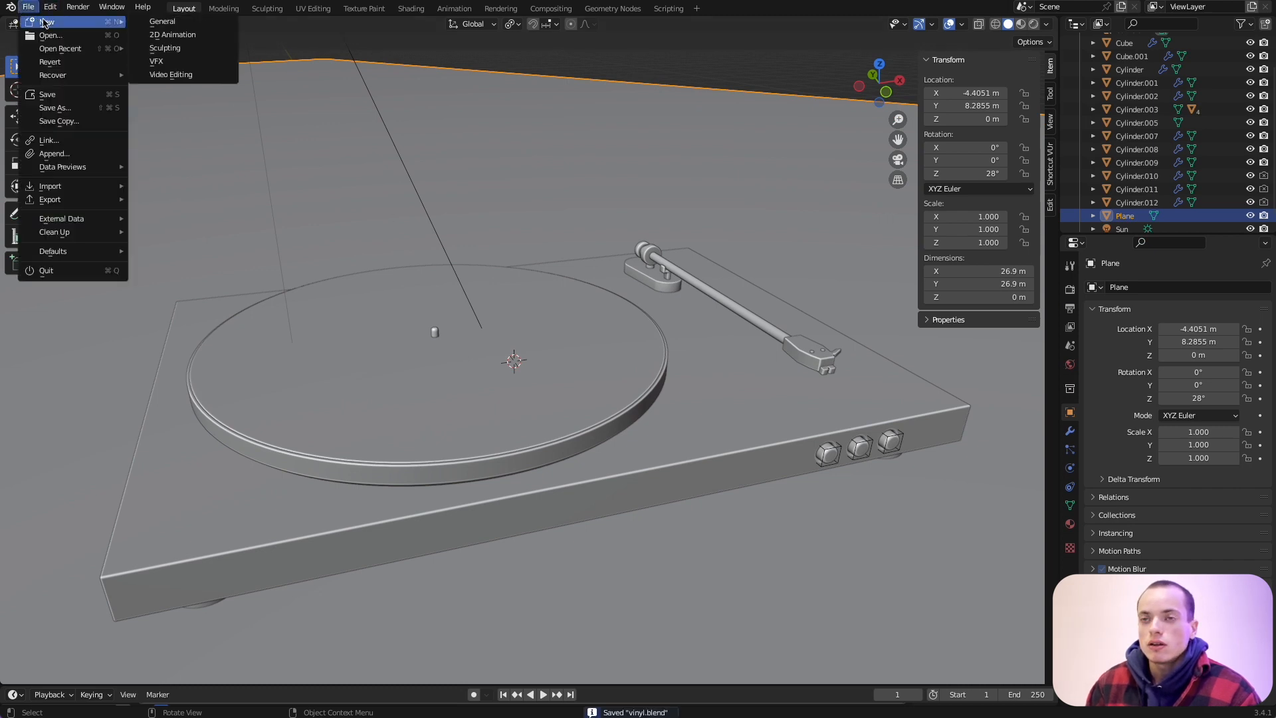
click(179, 24)
middle_drag(607, 257, 607, 258)
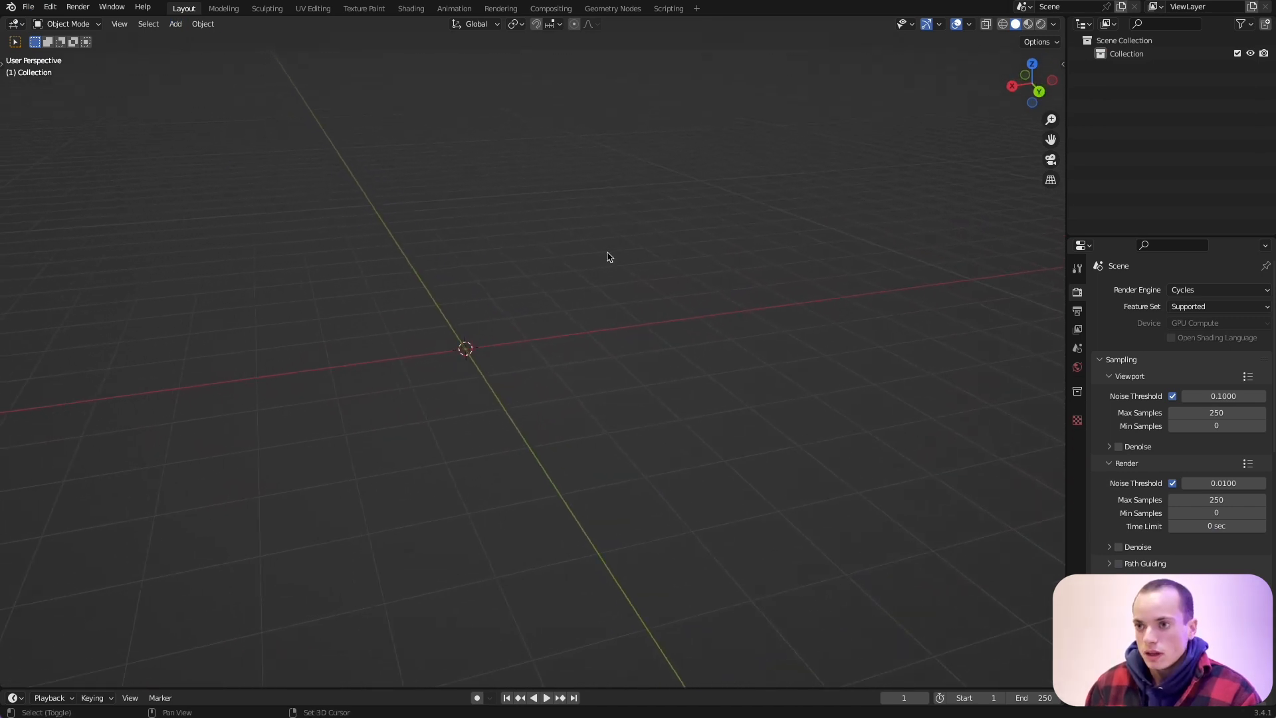
Add a cube mesh at the origin as the base of the turntable.
key(shift+a)
mouse_move(536, 385)
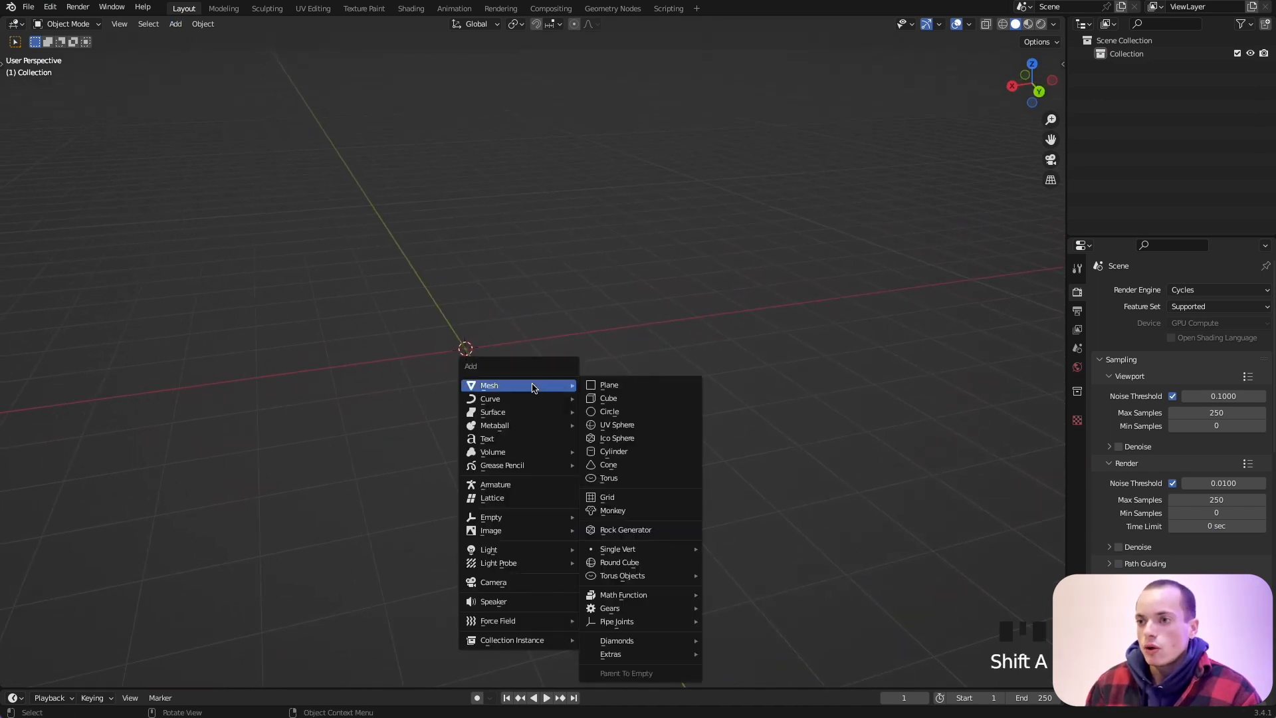
click(606, 399)
scroll(582, 359, up, 2)
middle_drag(580, 358, 580, 358)
scroll(580, 358, up, 2)
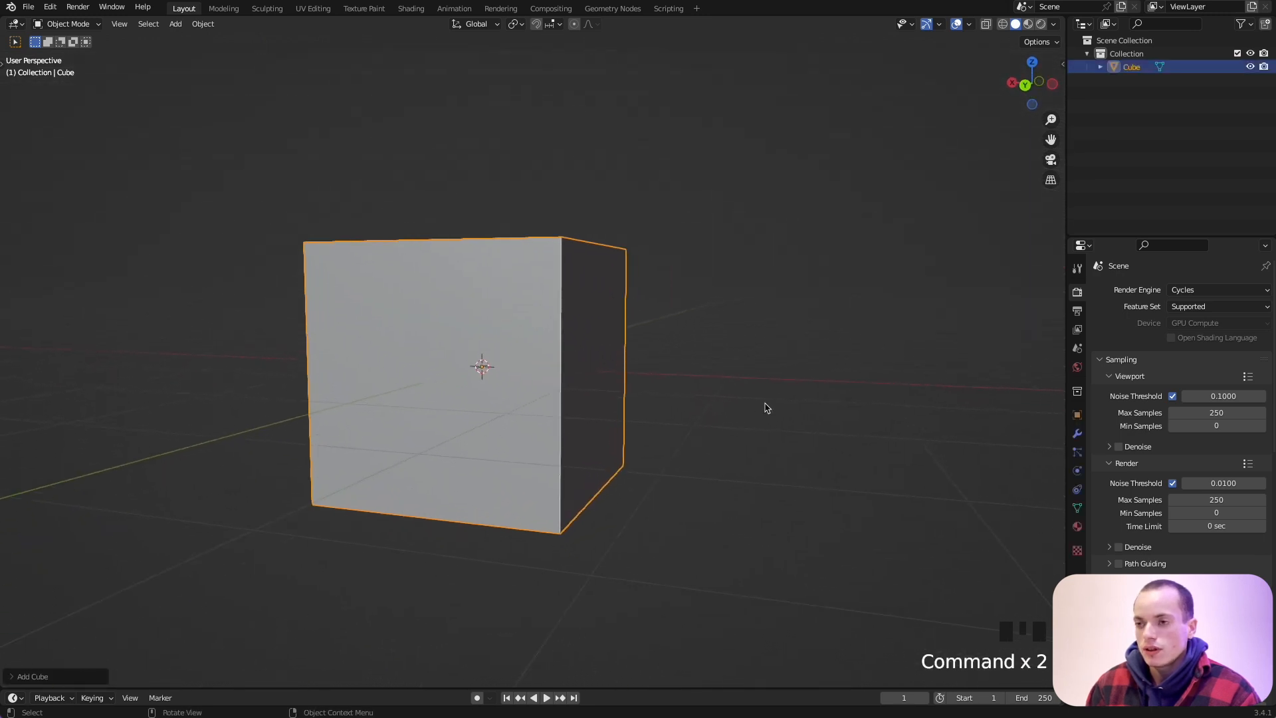
Scale the cube down along the Z axis into a thin slab.
key(s)
key(z)
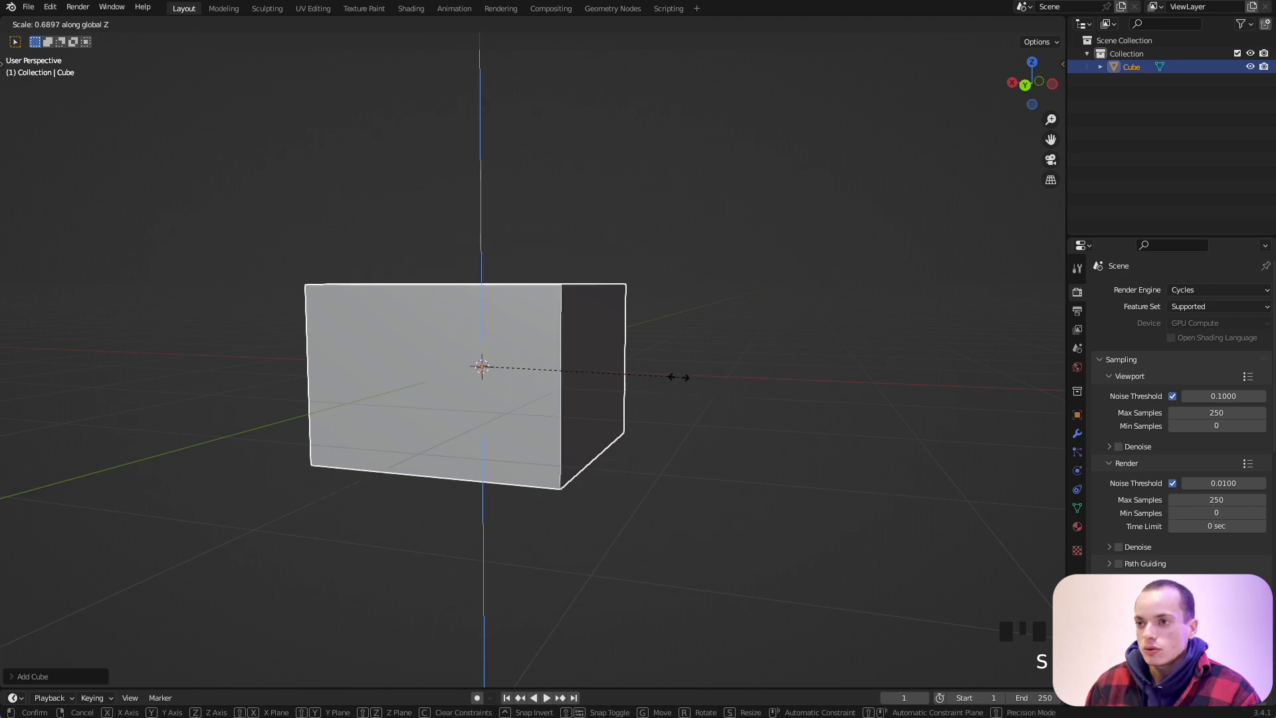
click(513, 356)
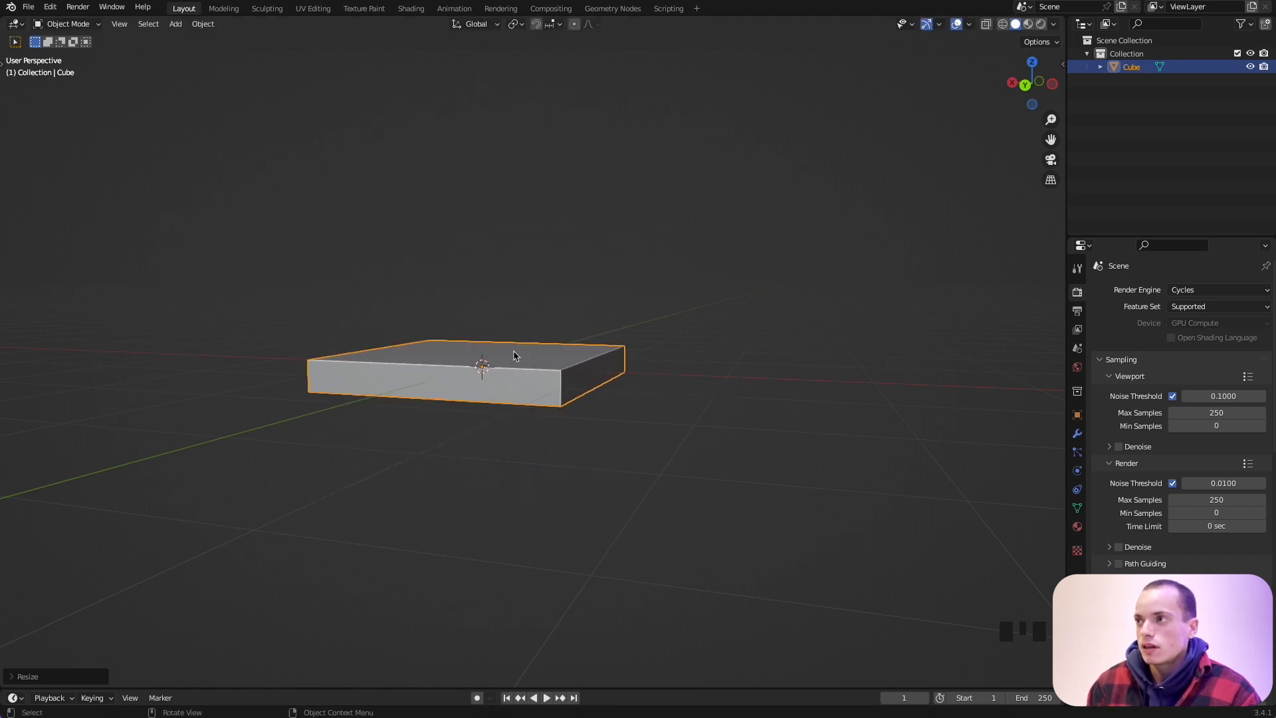
In top view, scale the slab by about 1.5 along the X axis to make it rectangular.
key(KP_7)
shift+scroll(514, 356, down, 3)
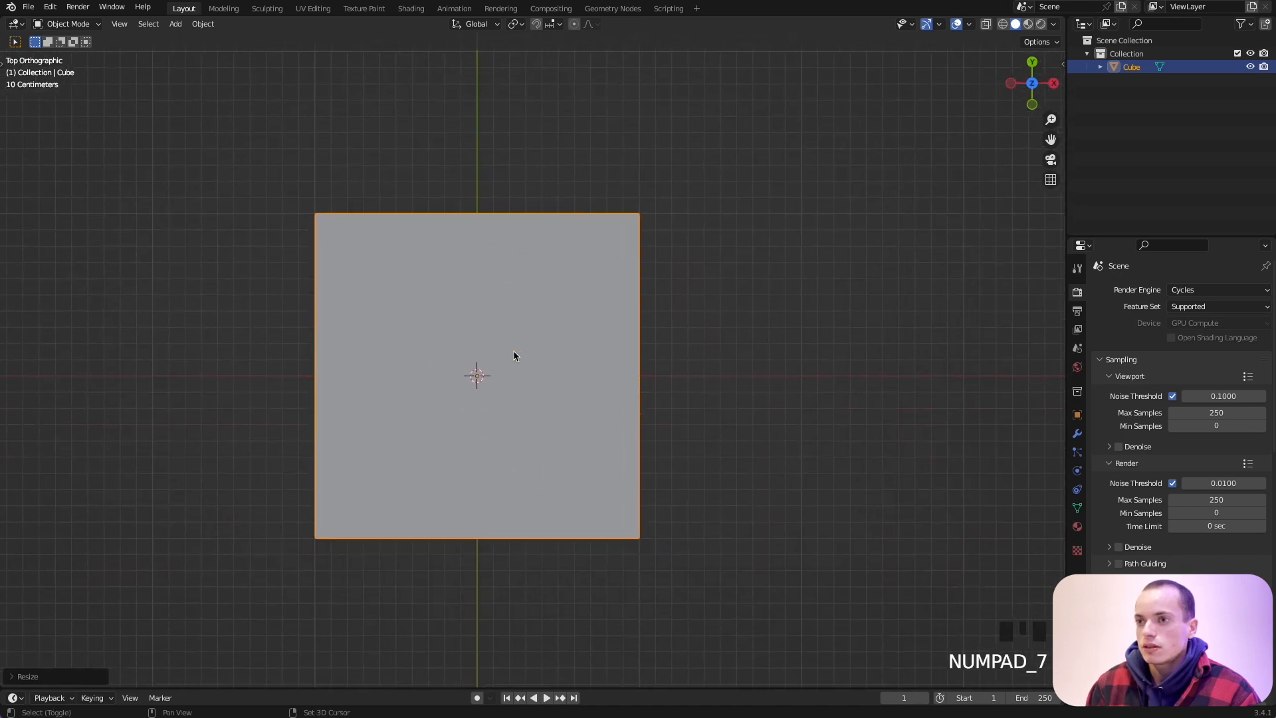
scroll(513, 355, down, 2)
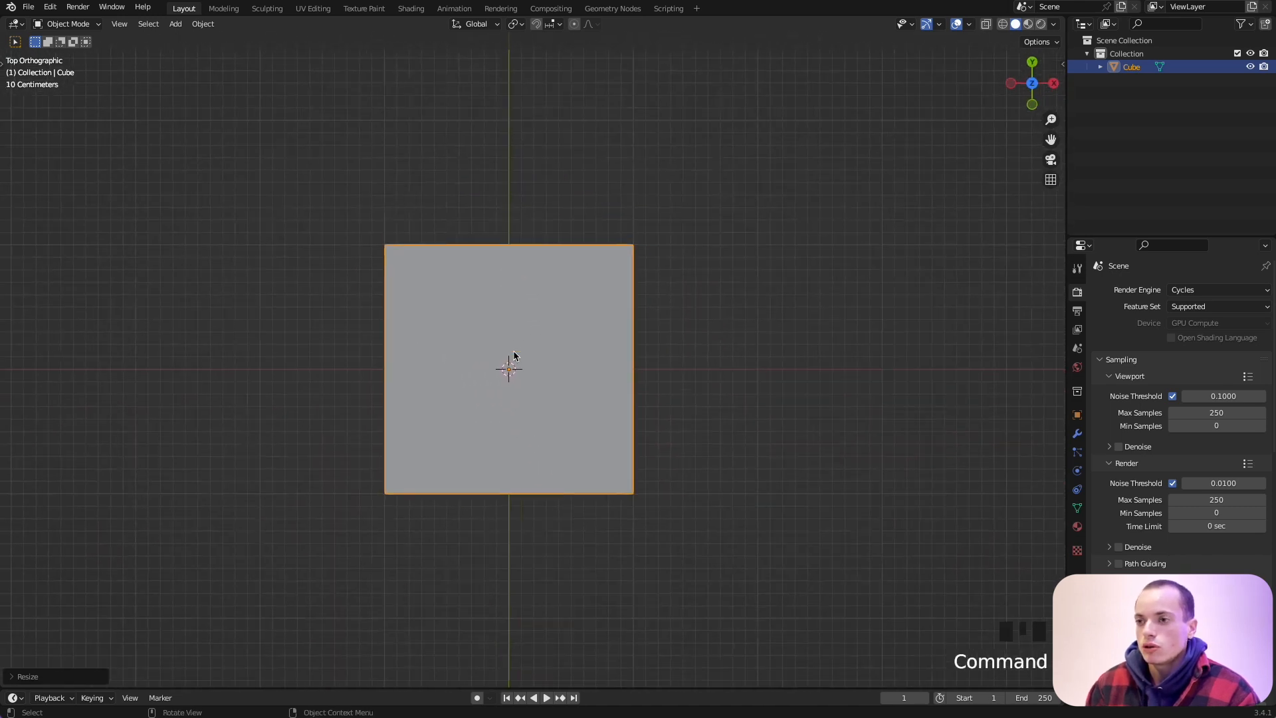
key(s)
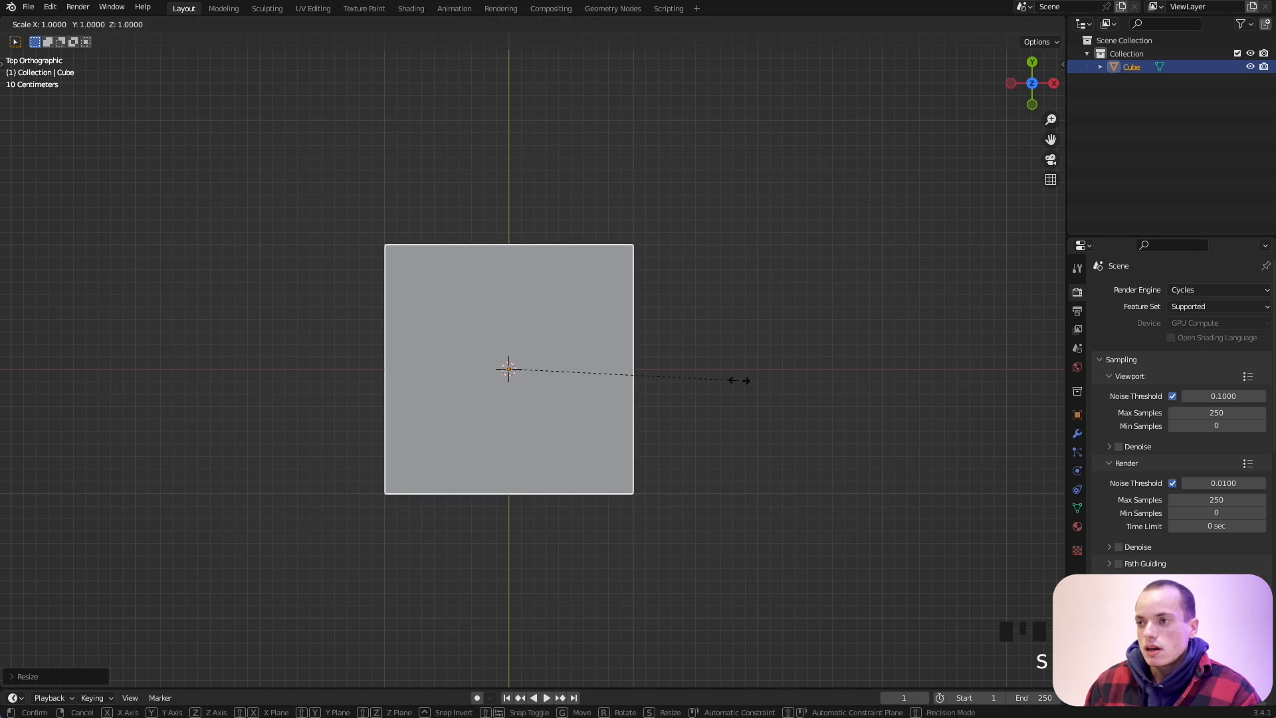
key(x)
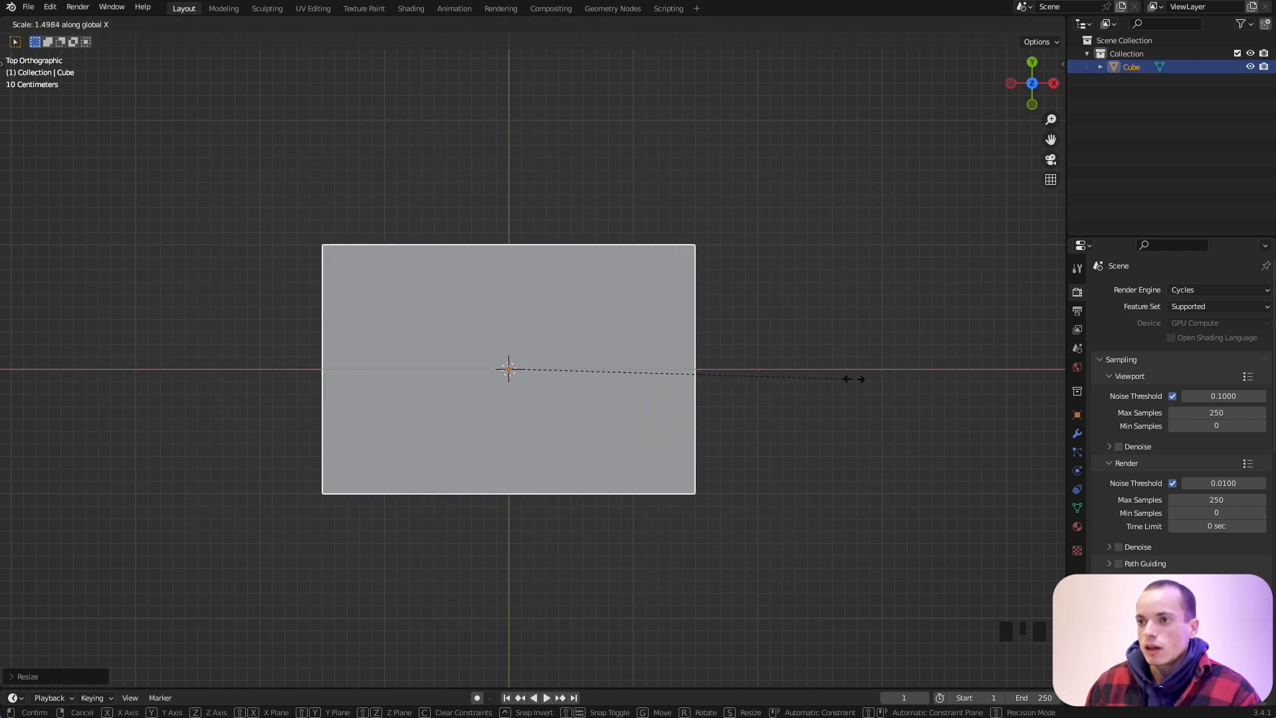
click(864, 382)
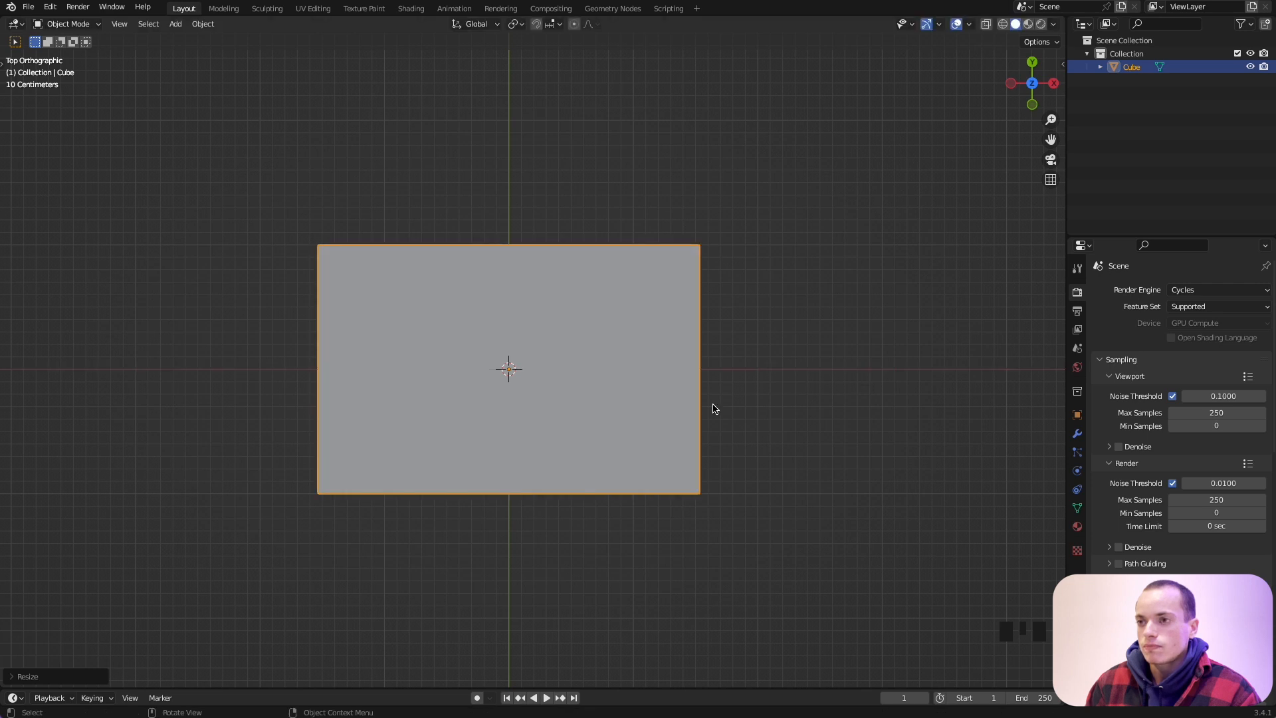
Add a cylinder mesh at the origin for the turntable's platter.
middle_drag(713, 408, 713, 409)
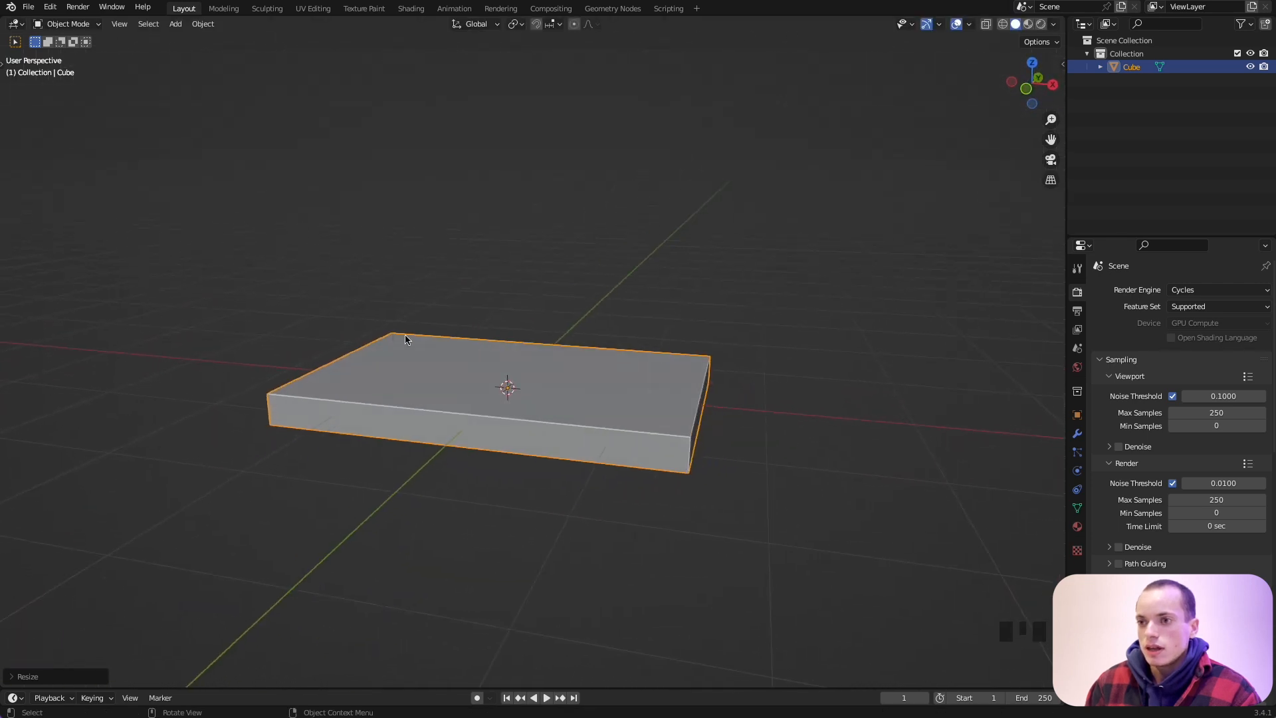
middle_drag(557, 437, 557, 437)
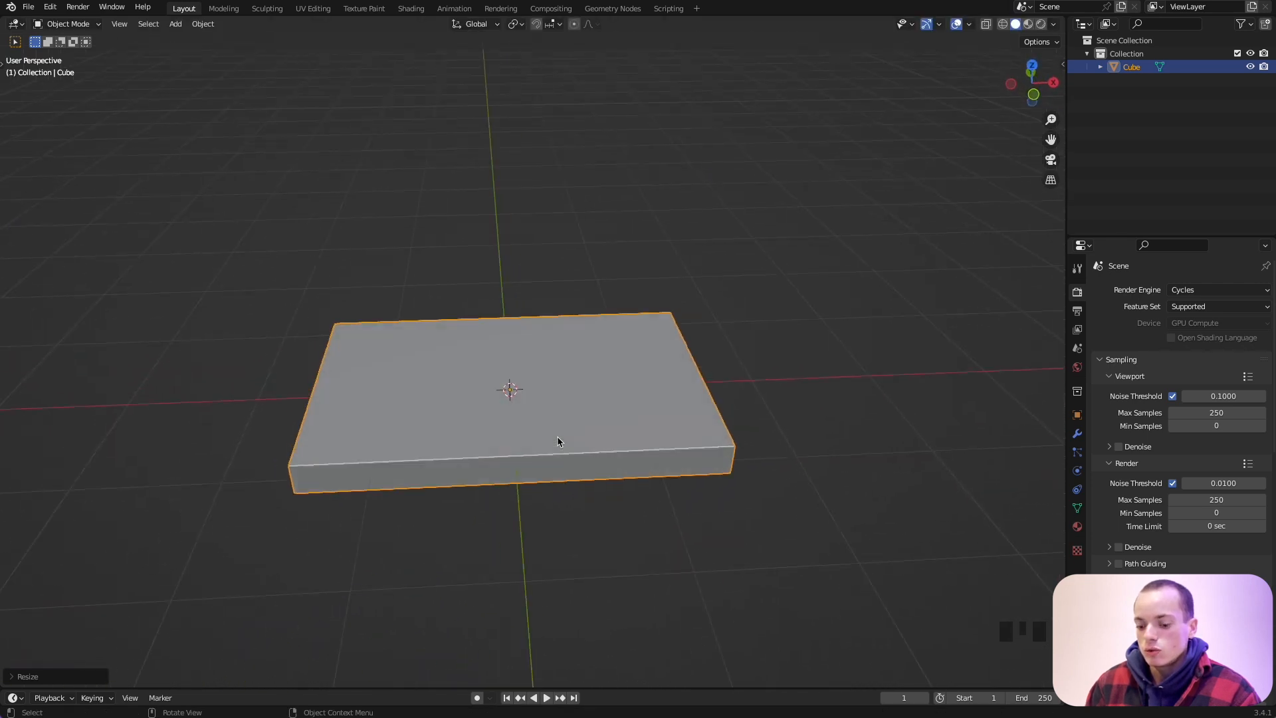
key(shift+a)
mouse_move(557, 439)
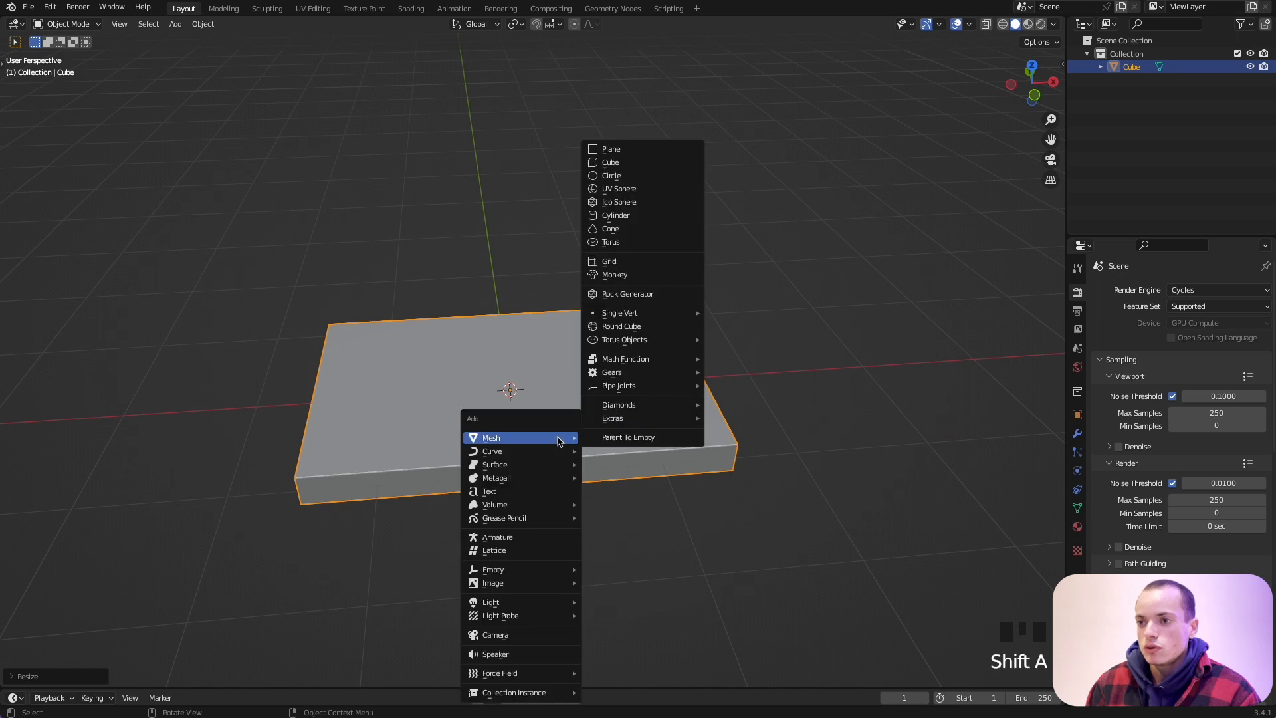
click(636, 214)
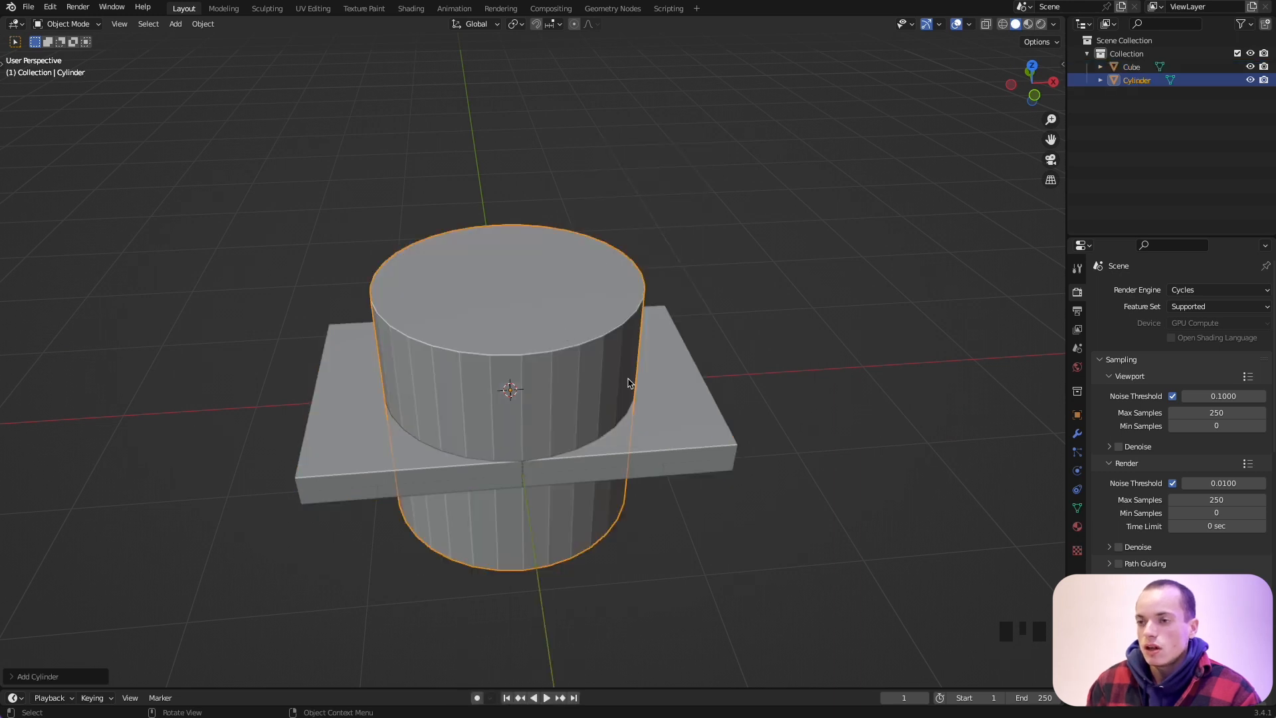
In top view, move the cylinder about 0.4 m in the negative X direction on the slab.
key(KP_7)
scroll(628, 382, up, 2)
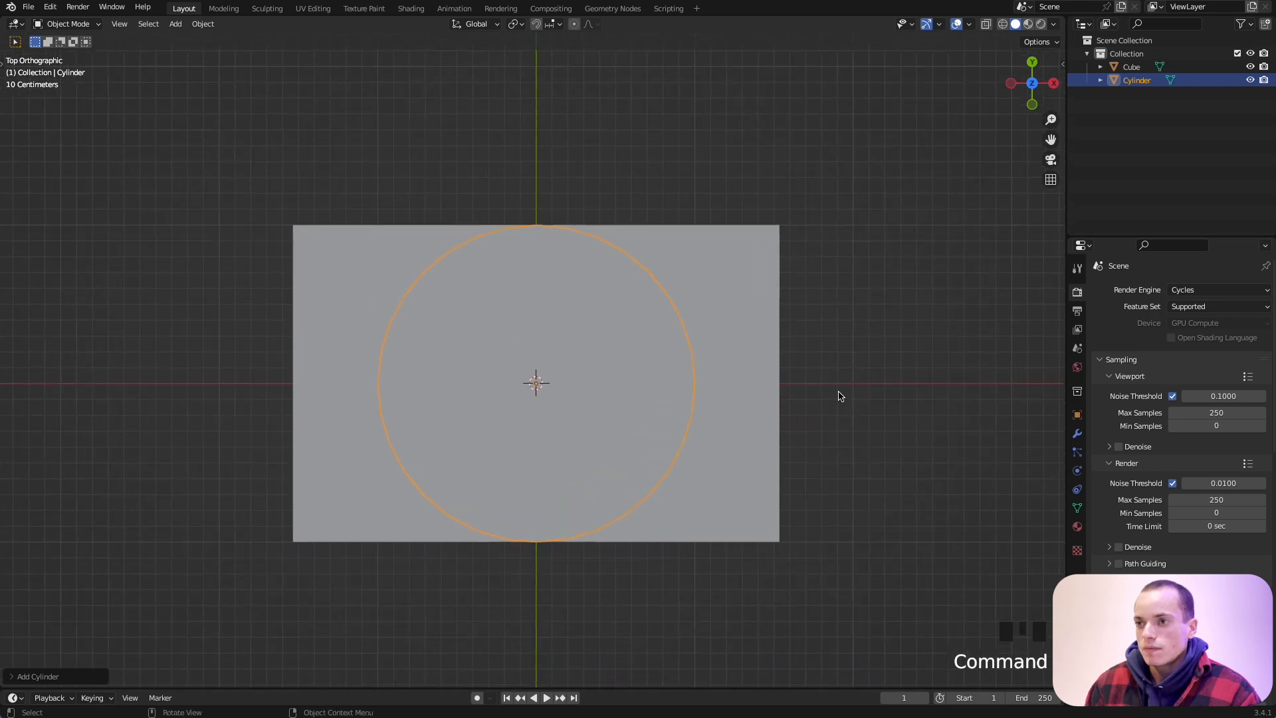
key(g)
key(x)
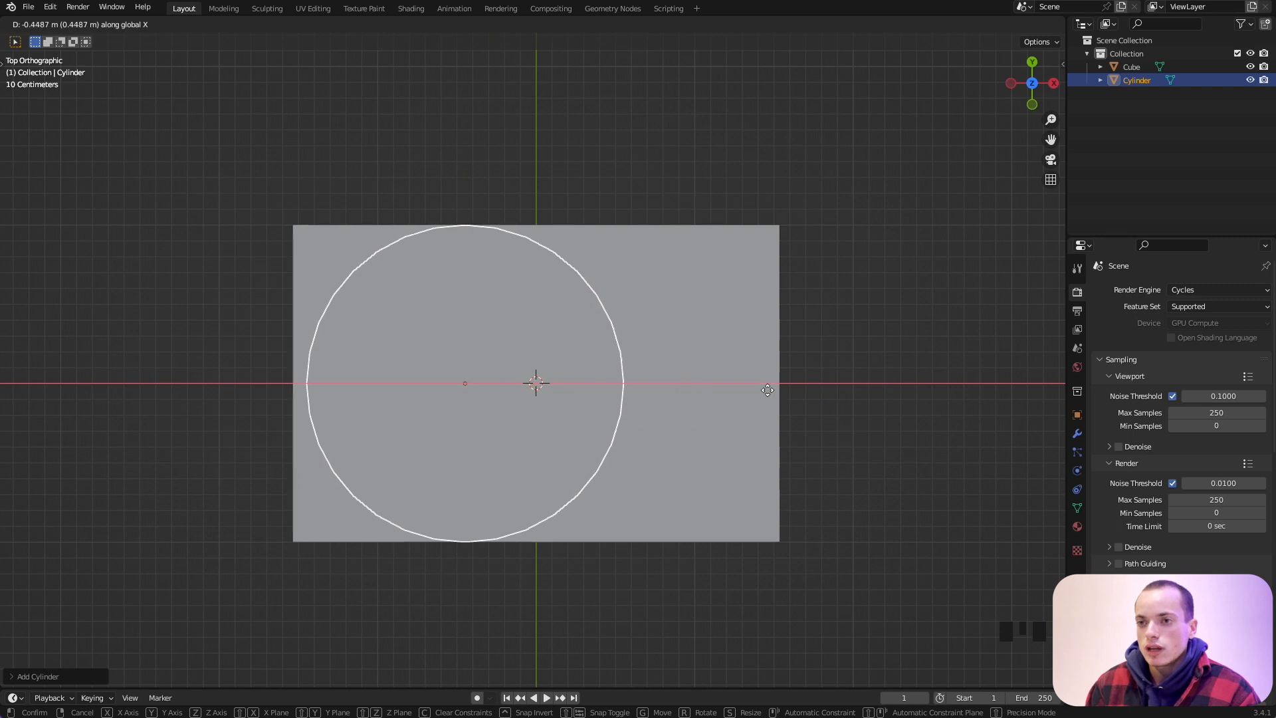
click(764, 428)
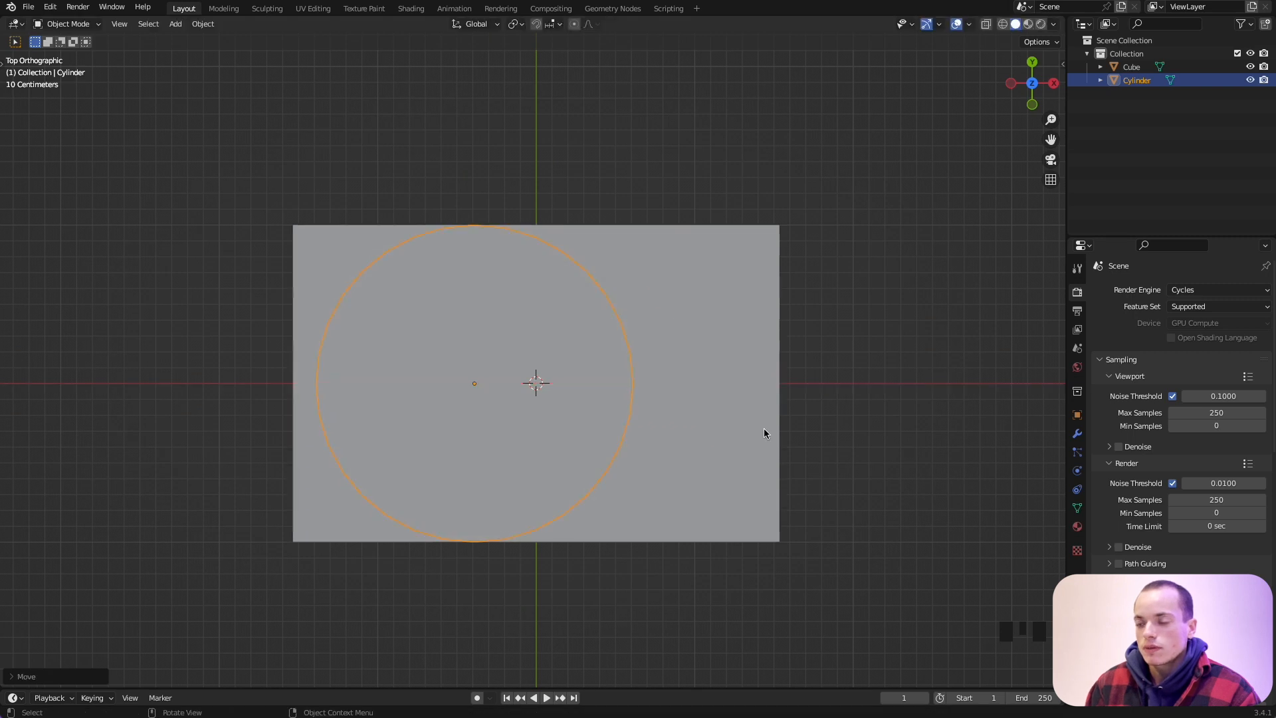
Scale the slab up by about 1.1 in X and Y only, leaving a margin around the cylinder.
click(759, 473)
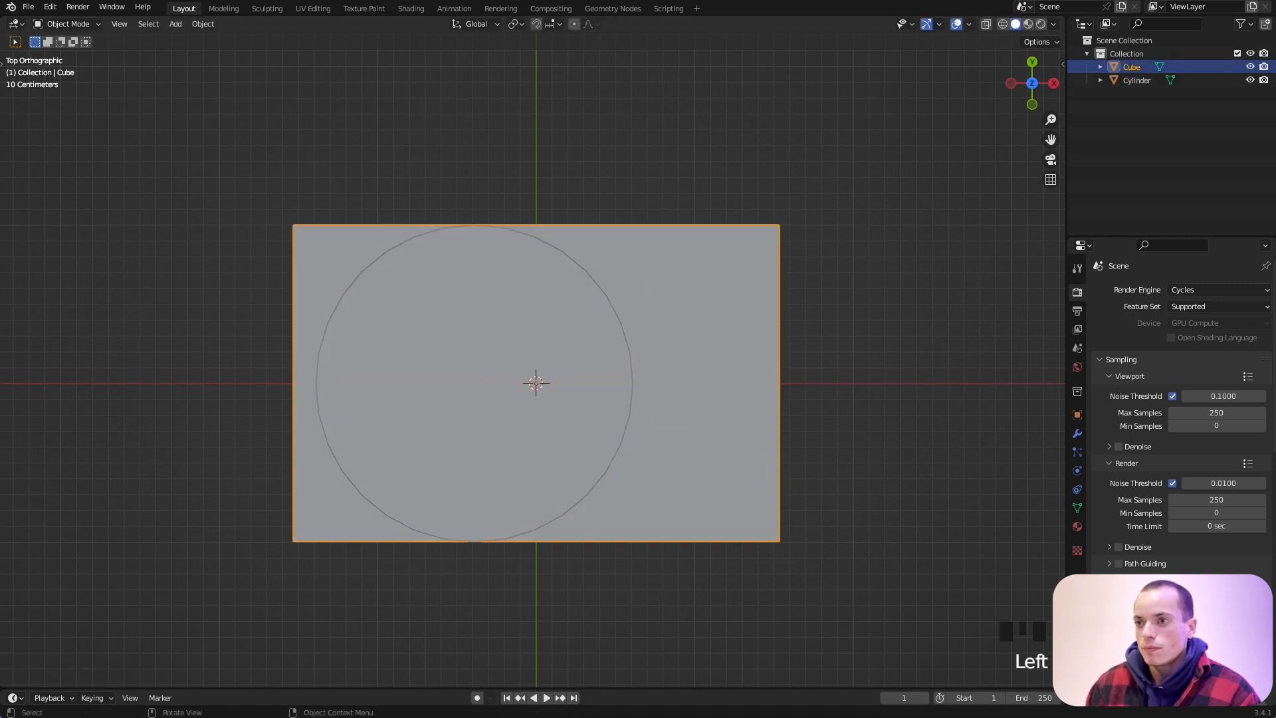
middle_drag(791, 552, 790, 513)
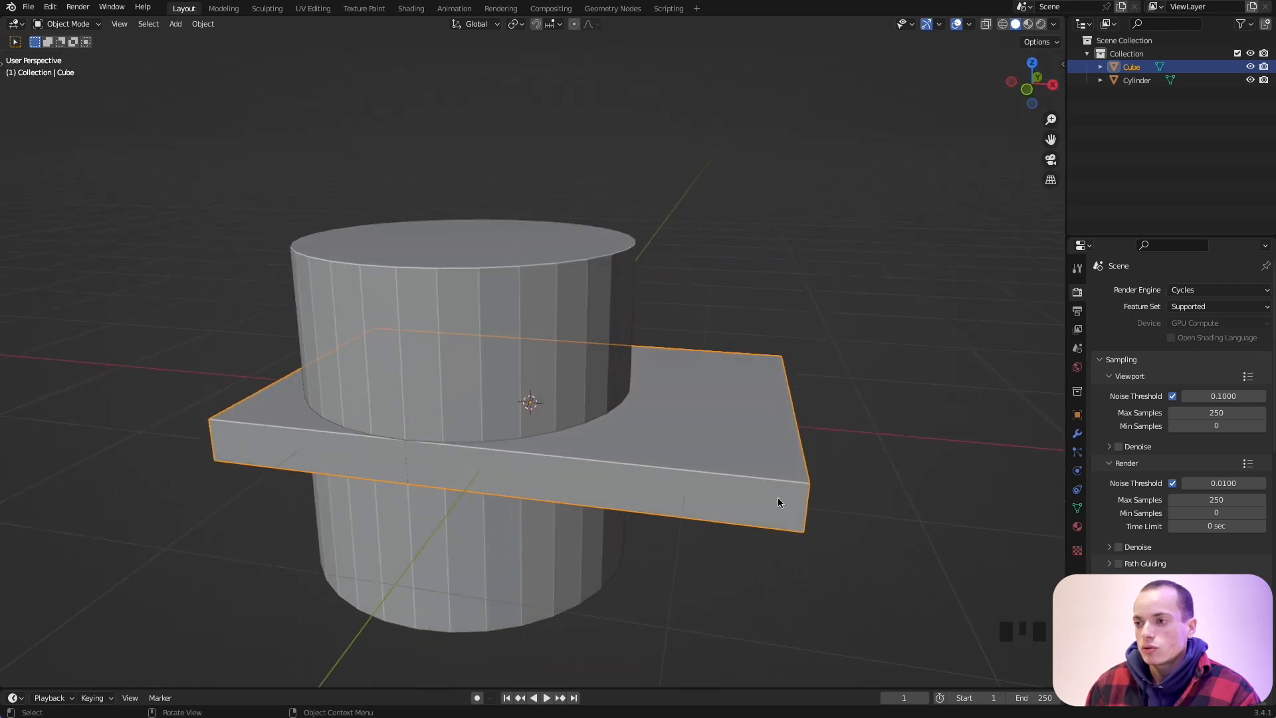
key(s)
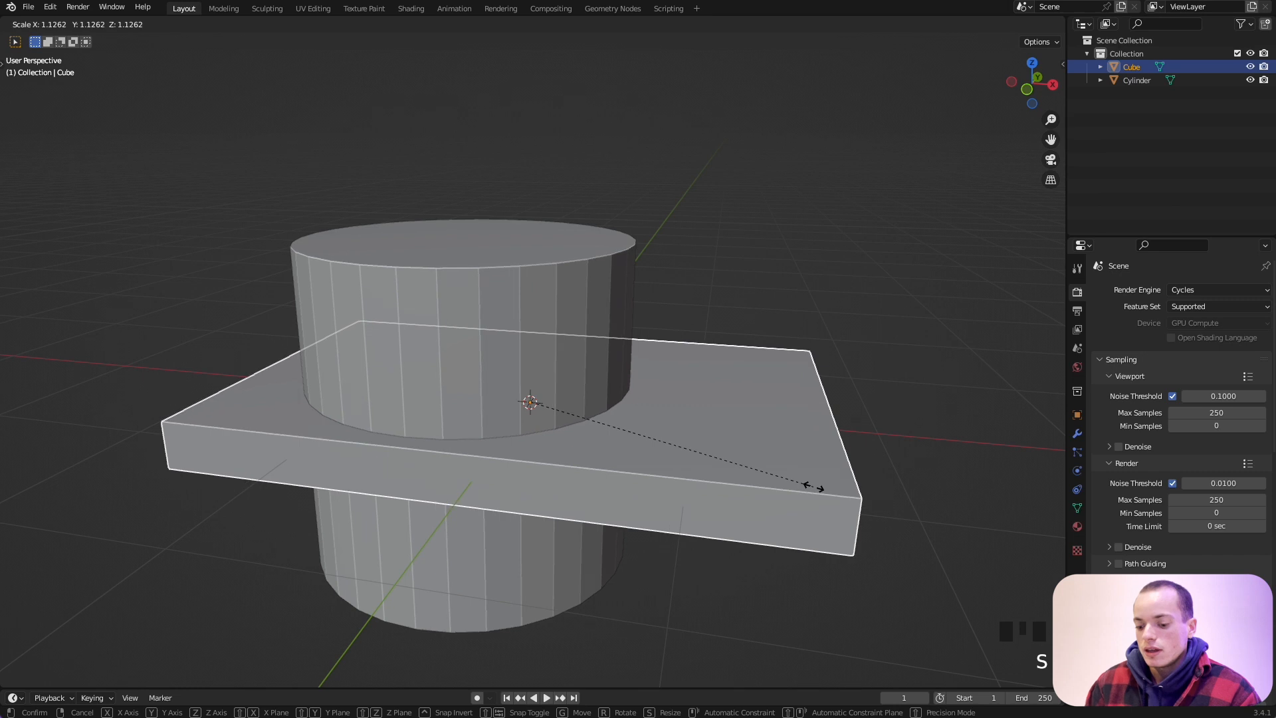
key(shift+z)
key(KP_7)
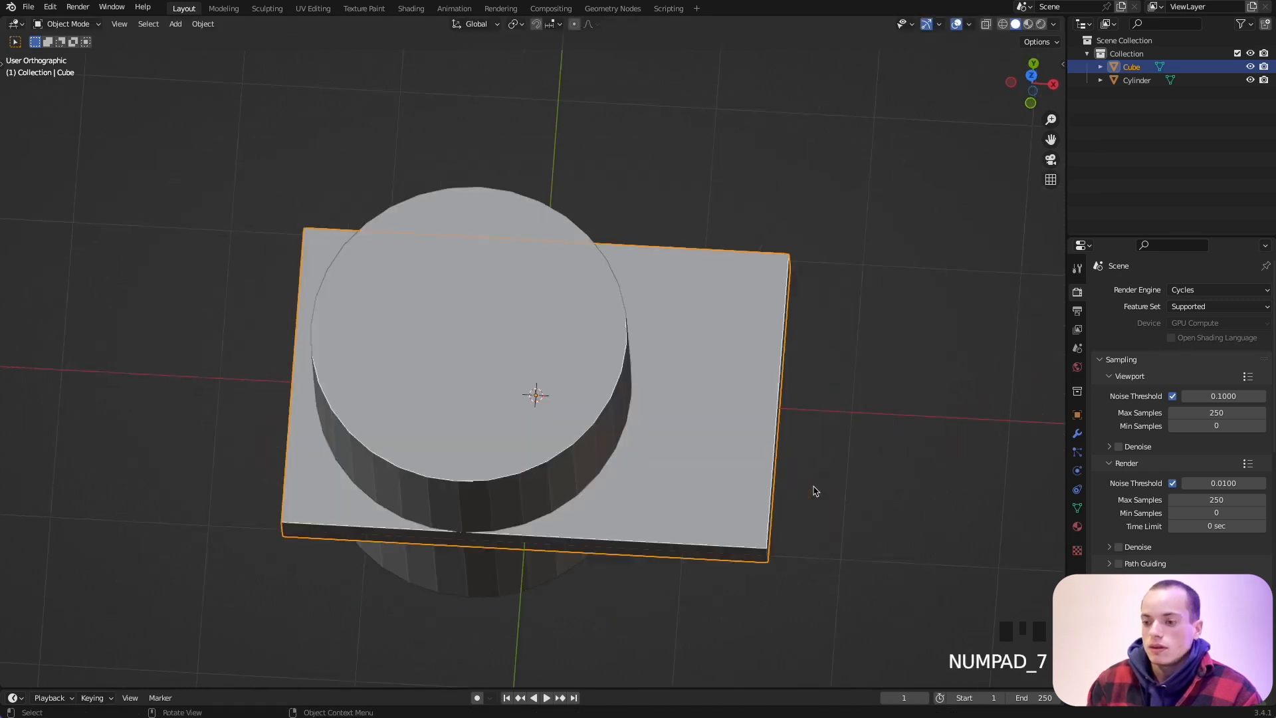
key(s)
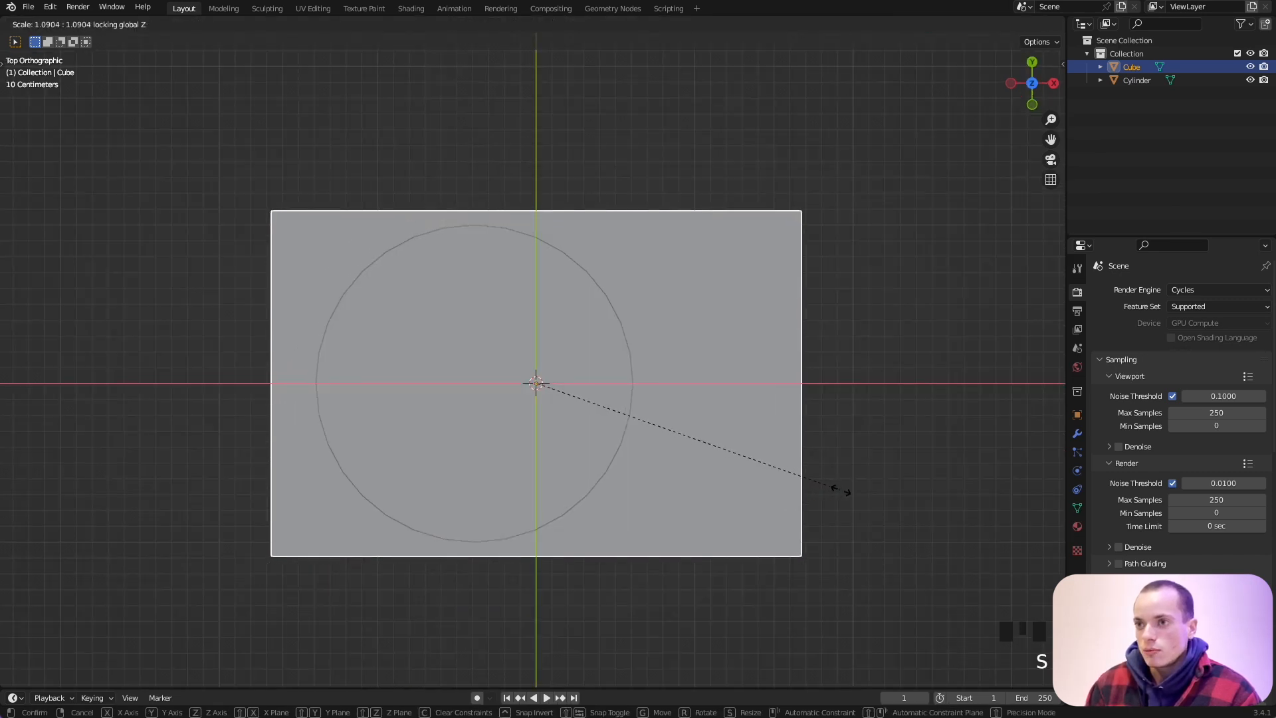
click(848, 491)
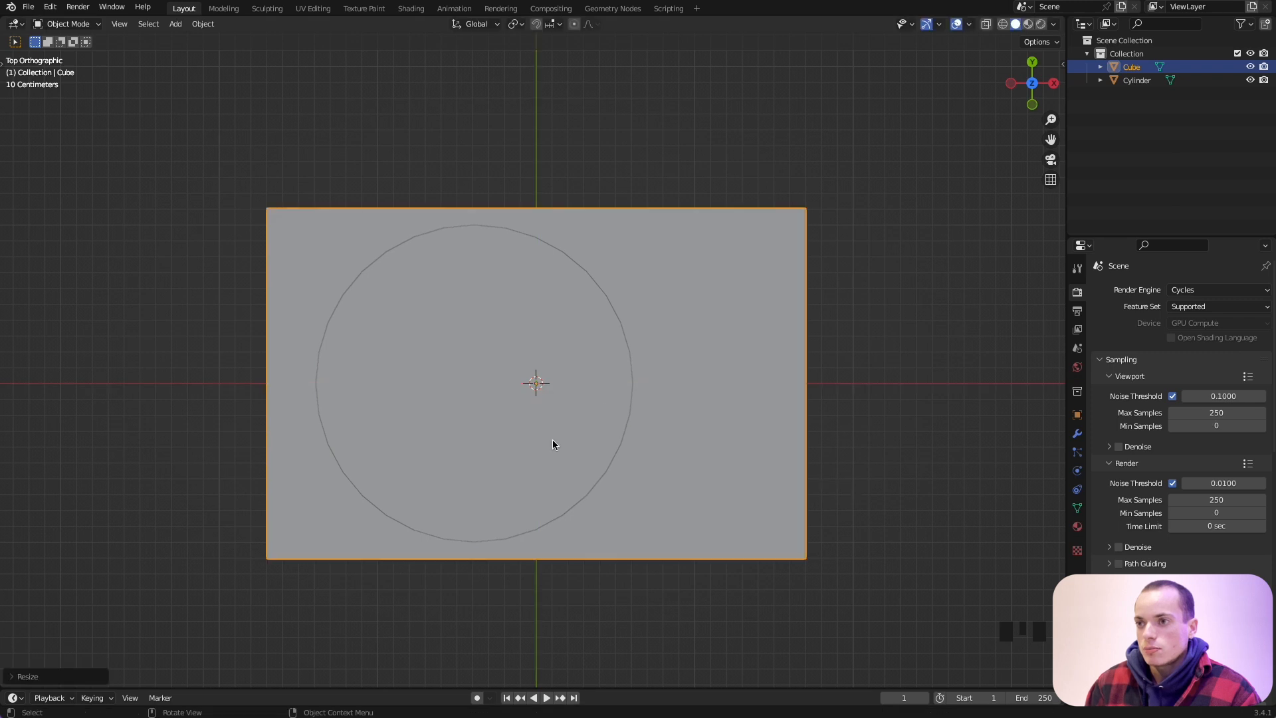
Move the cylinder about 0.12 m further in the negative X direction.
click(505, 444)
key(g)
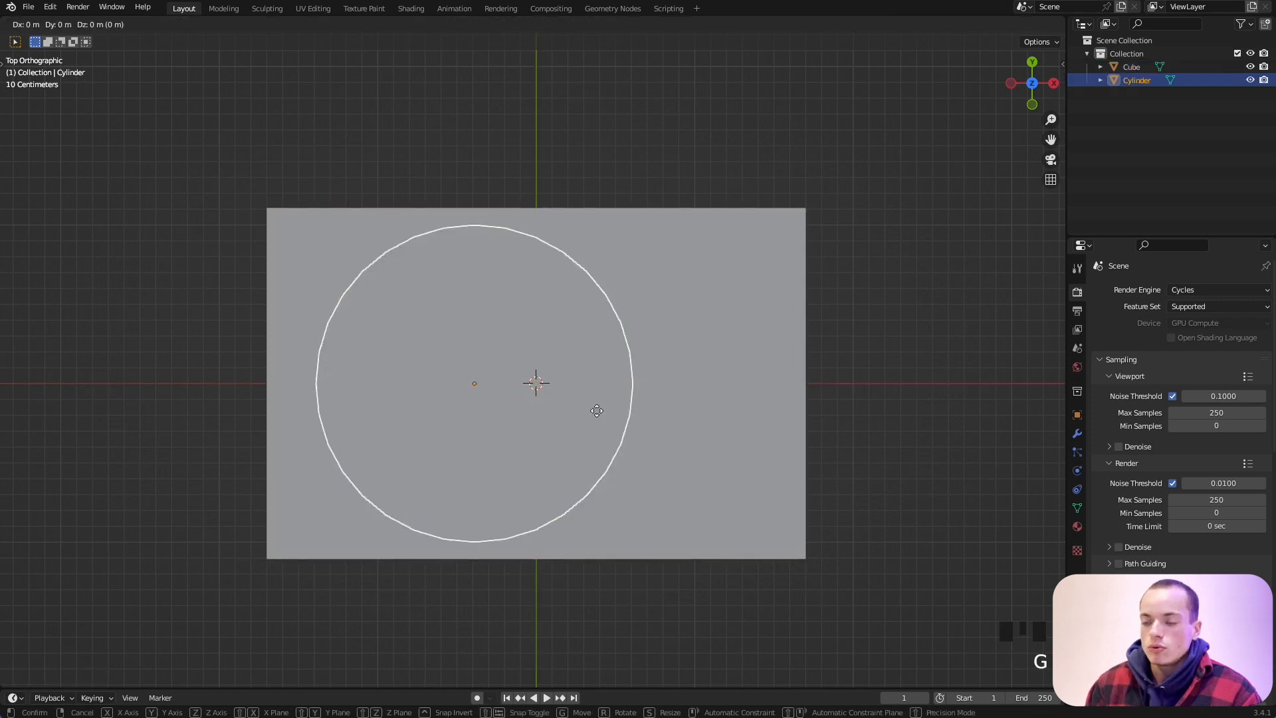
key(x)
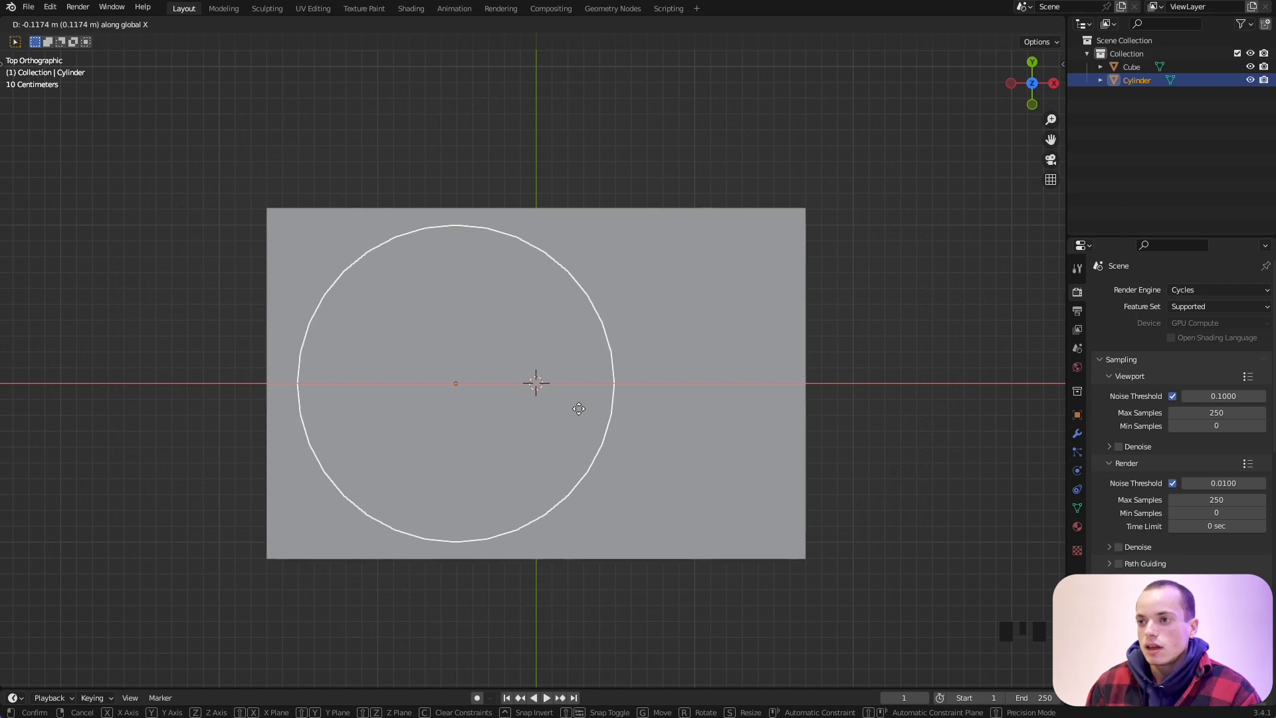
click(578, 411)
Scale the slab along the X axis by about 0.986 to shorten it slightly.
click(713, 418)
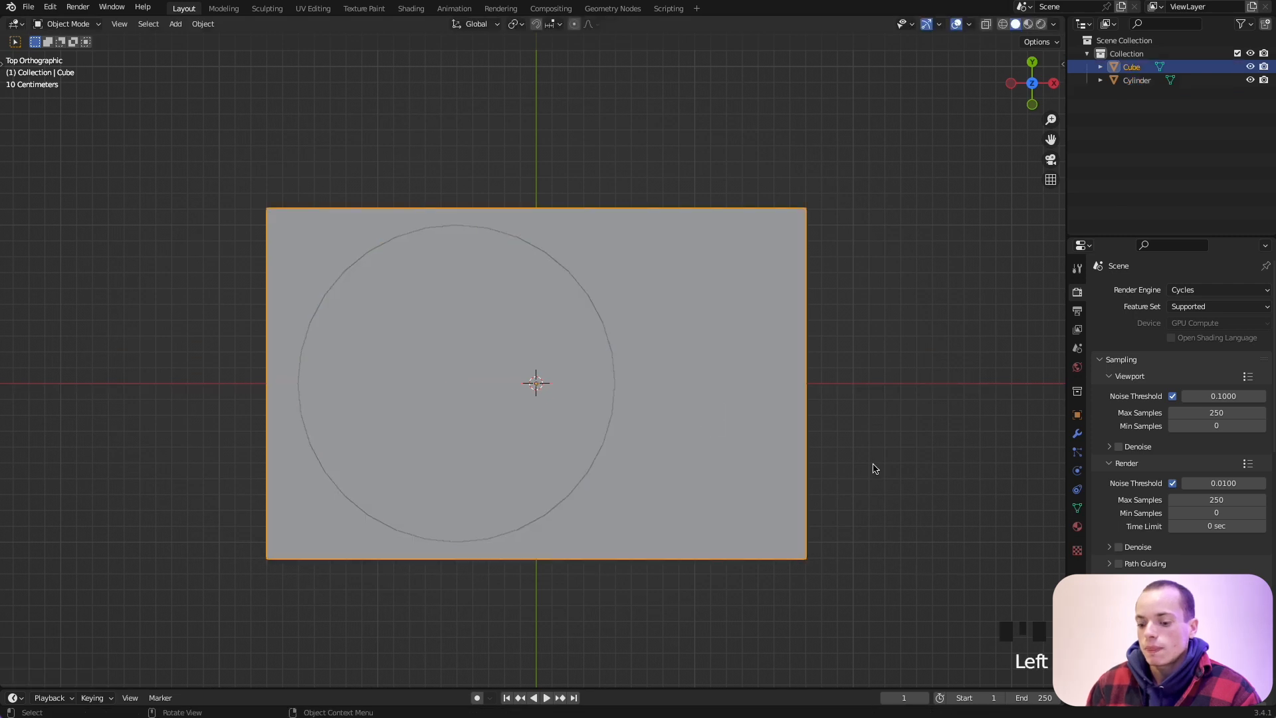
key(s)
key(x)
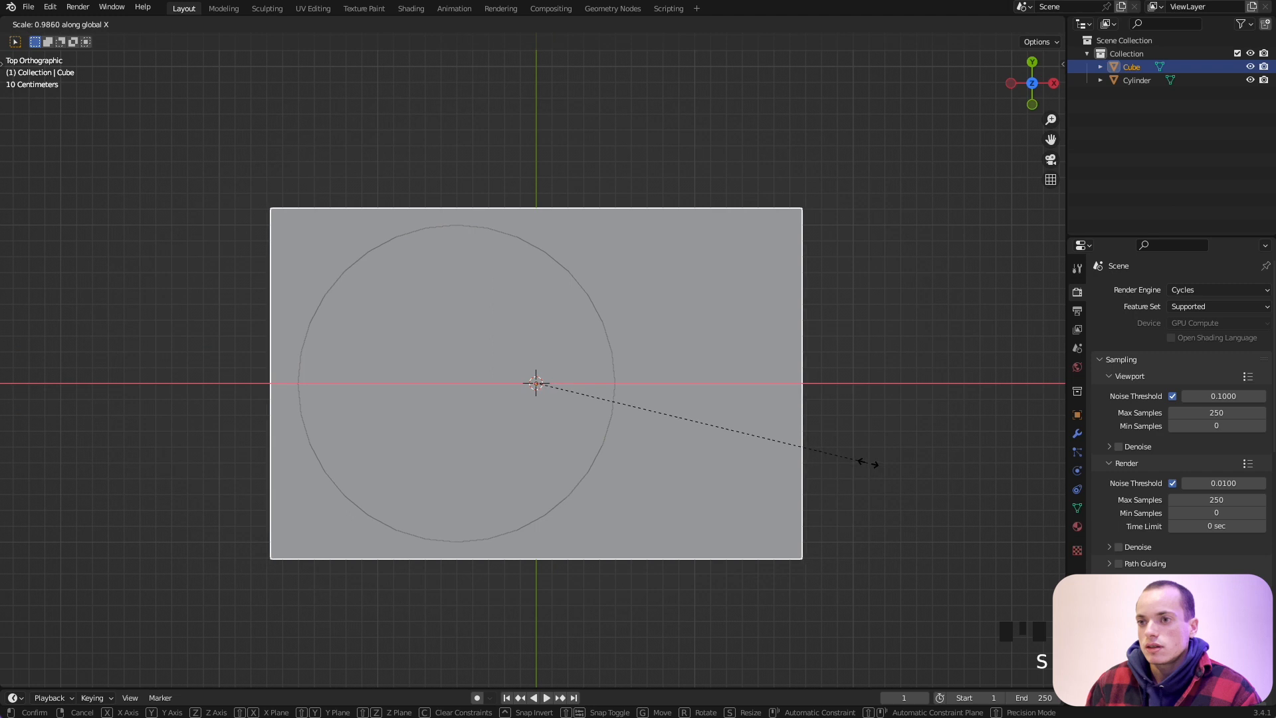
click(868, 463)
Flatten the cylinder into a thin disc by scaling it down along the Z axis only.
middle_drag(866, 464, 866, 463)
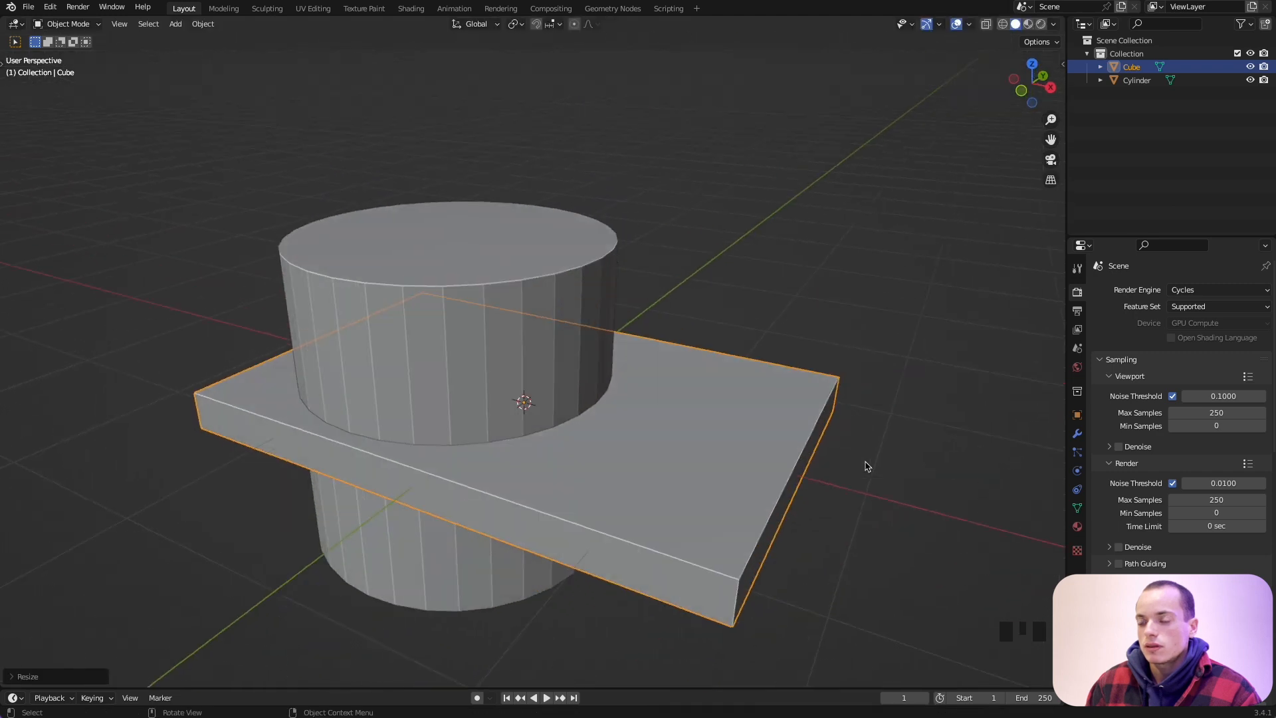
scroll(595, 314, up, 3)
click(592, 313)
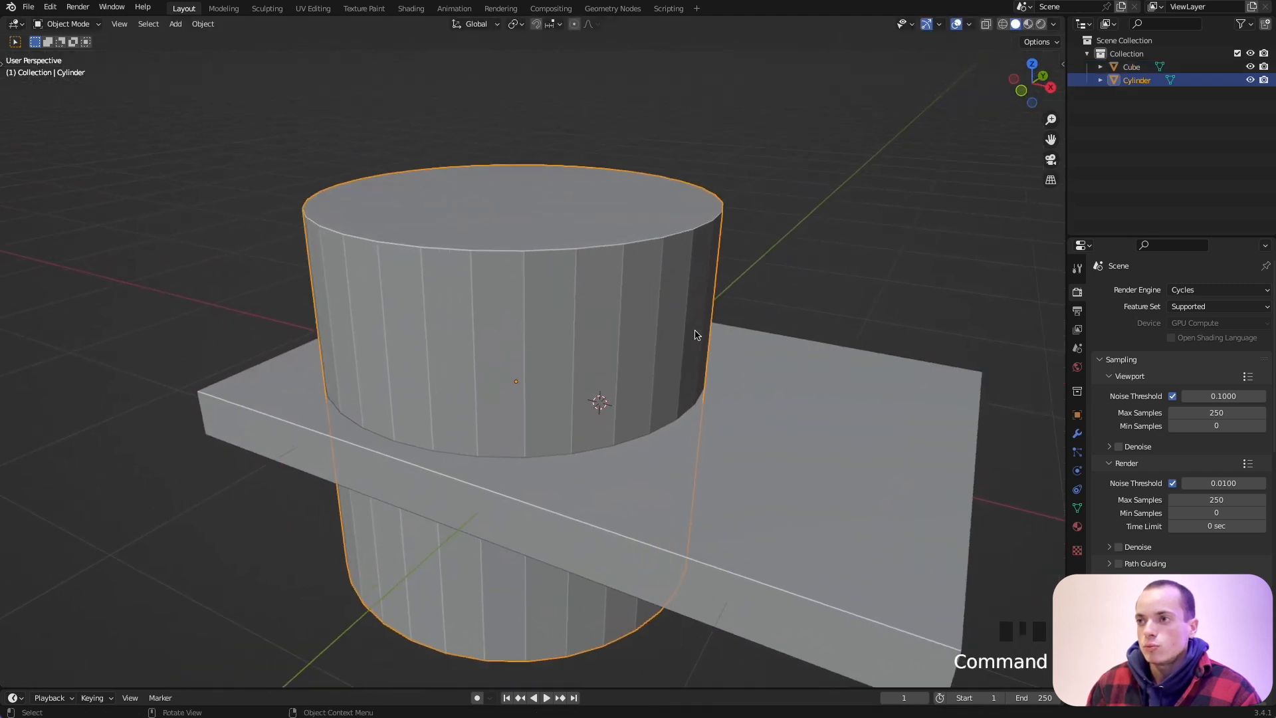
key(s)
key(z)
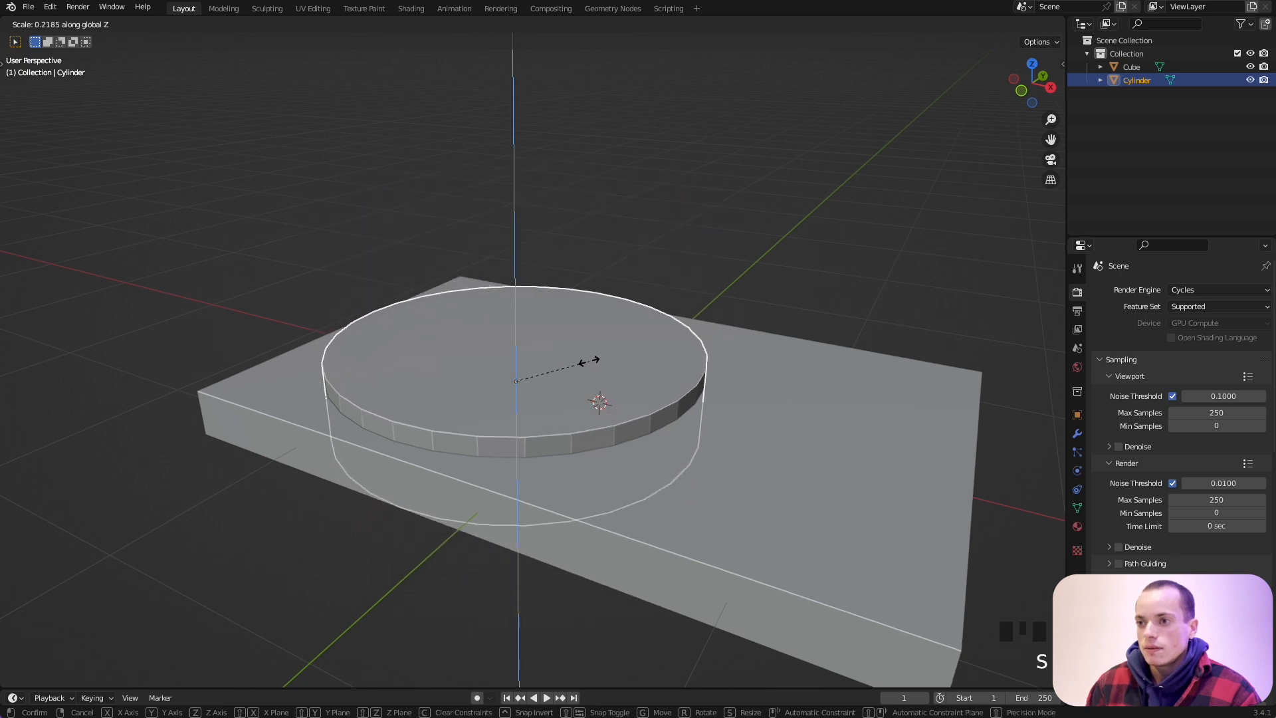
click(531, 378)
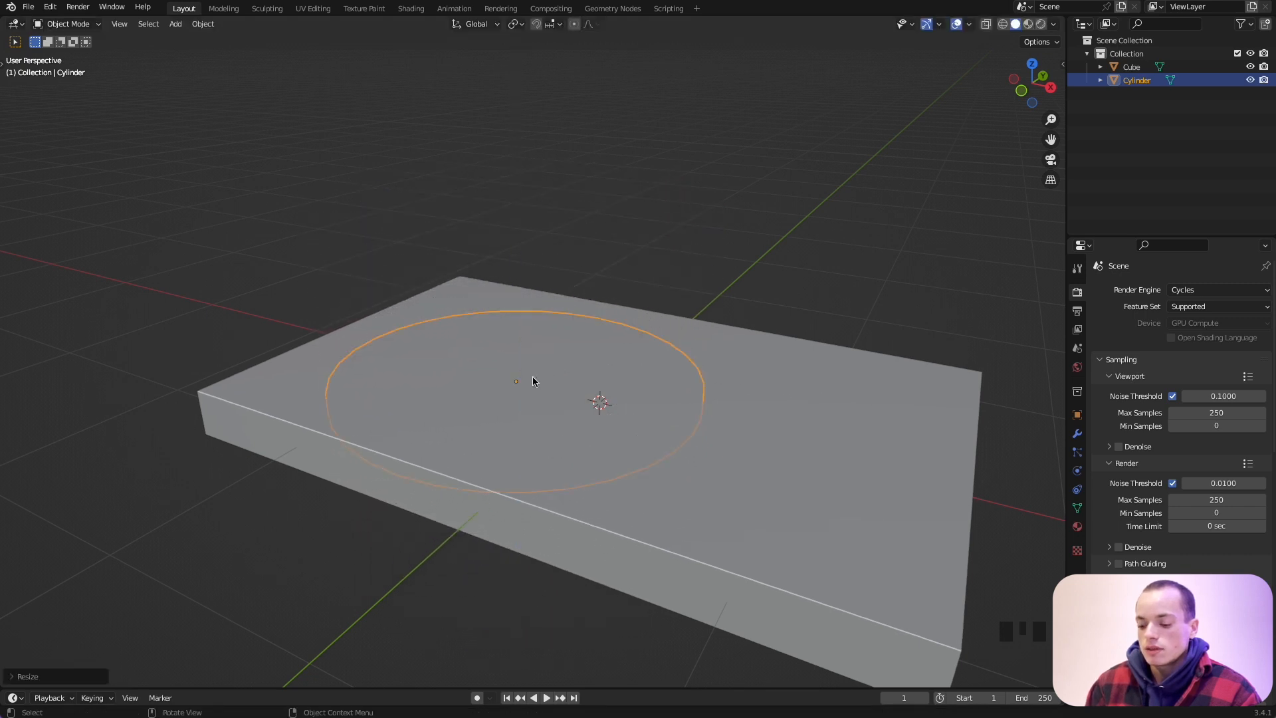
Raise the flattened cylinder about 0.157 m along Z so it sits on top of the slab.
key(g)
key(z)
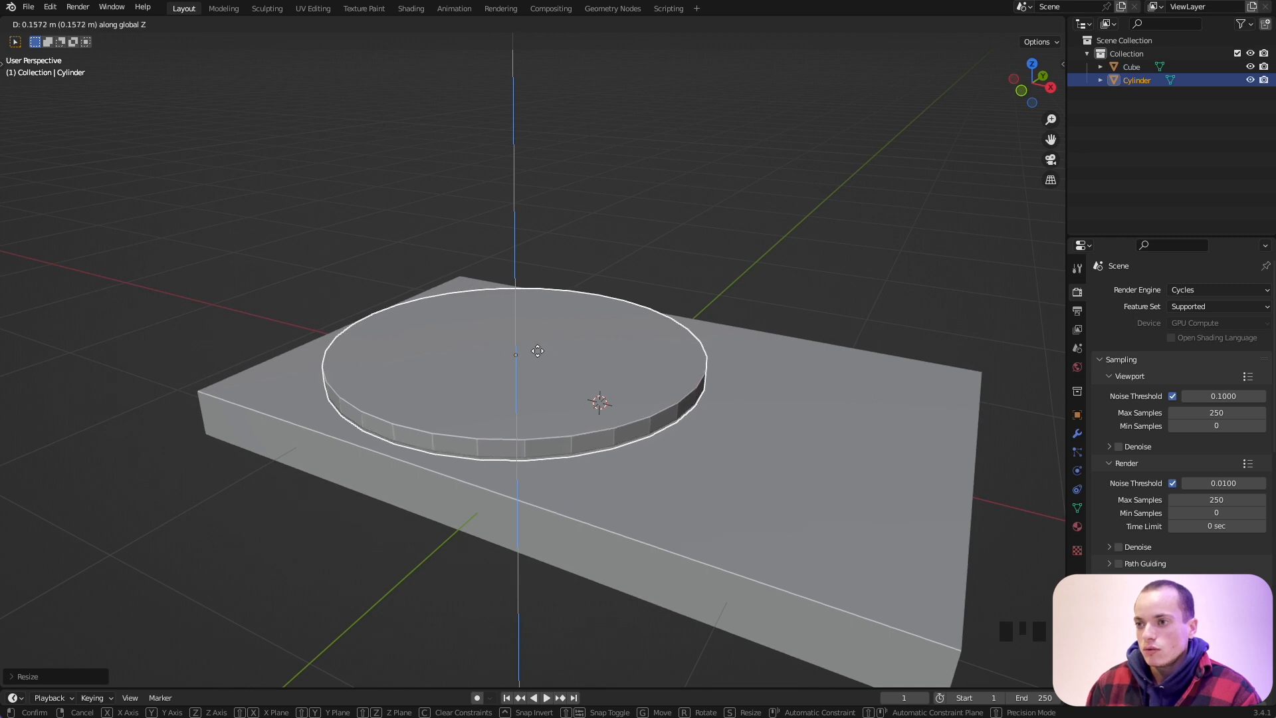
click(538, 351)
Scale the disc down slightly along Z to a thickness of about 0.088 m.
super+scroll(538, 351, up, 3)
scroll(537, 351, down, 4)
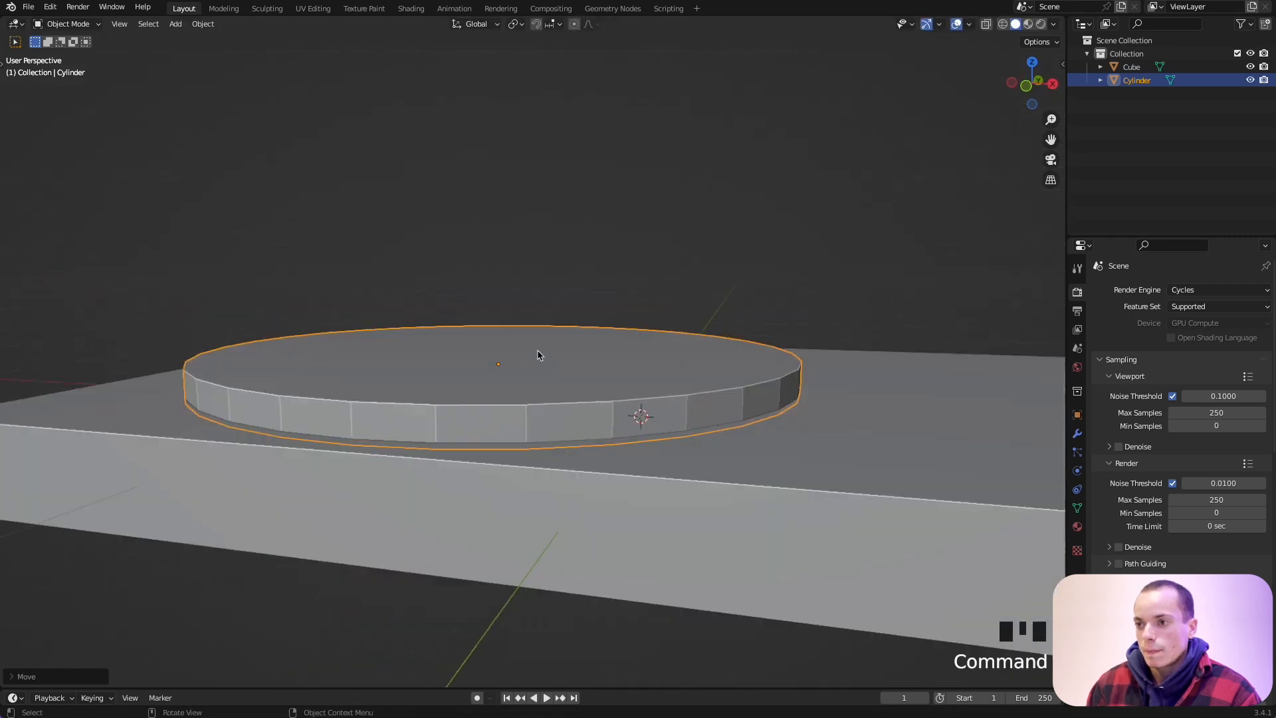
scroll(538, 354, up, 2)
key(s)
key(z)
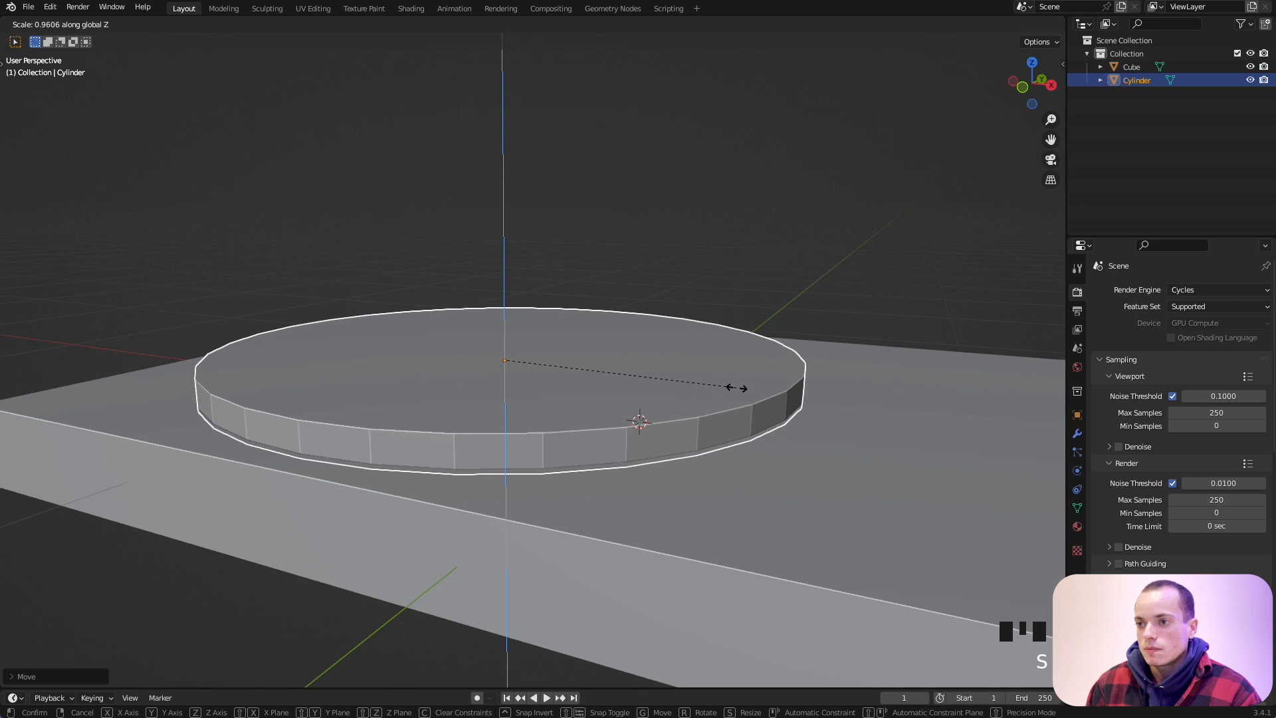
click(719, 388)
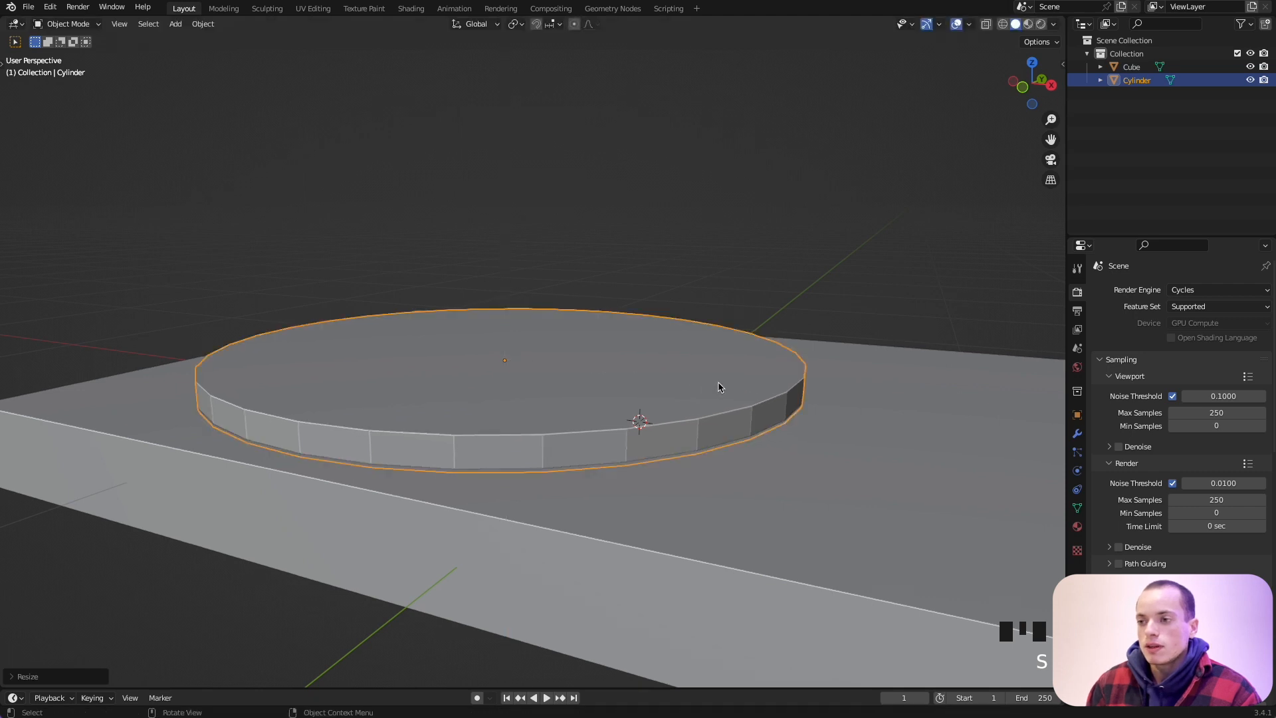
Apply Shade Auto Smooth to the platter disc and to the base slab.
right_click(652, 389)
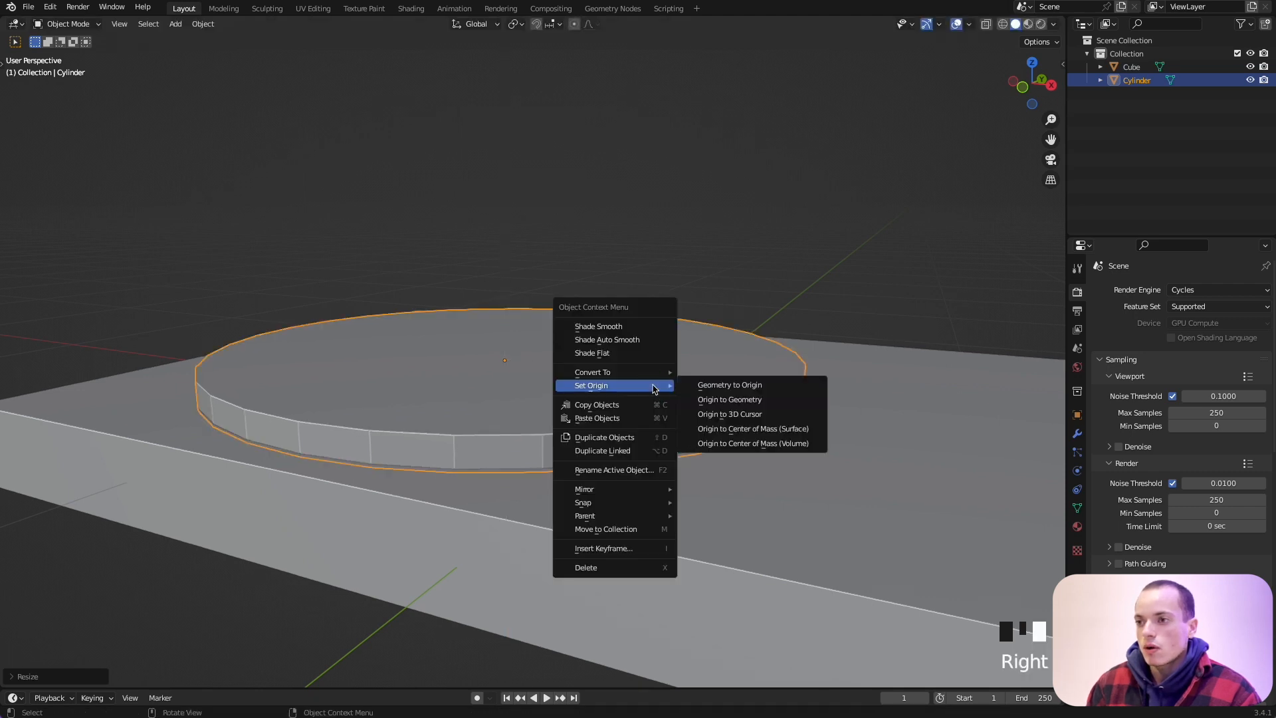
click(629, 342)
click(800, 537)
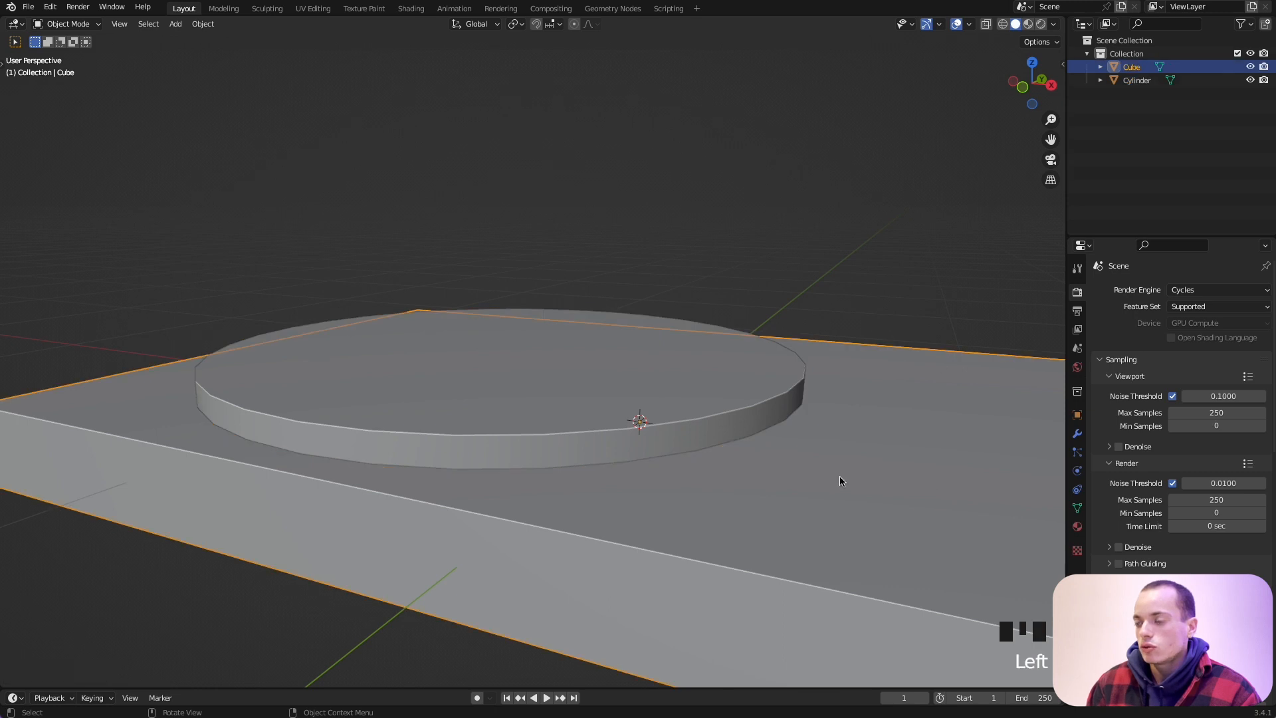
right_click(824, 508)
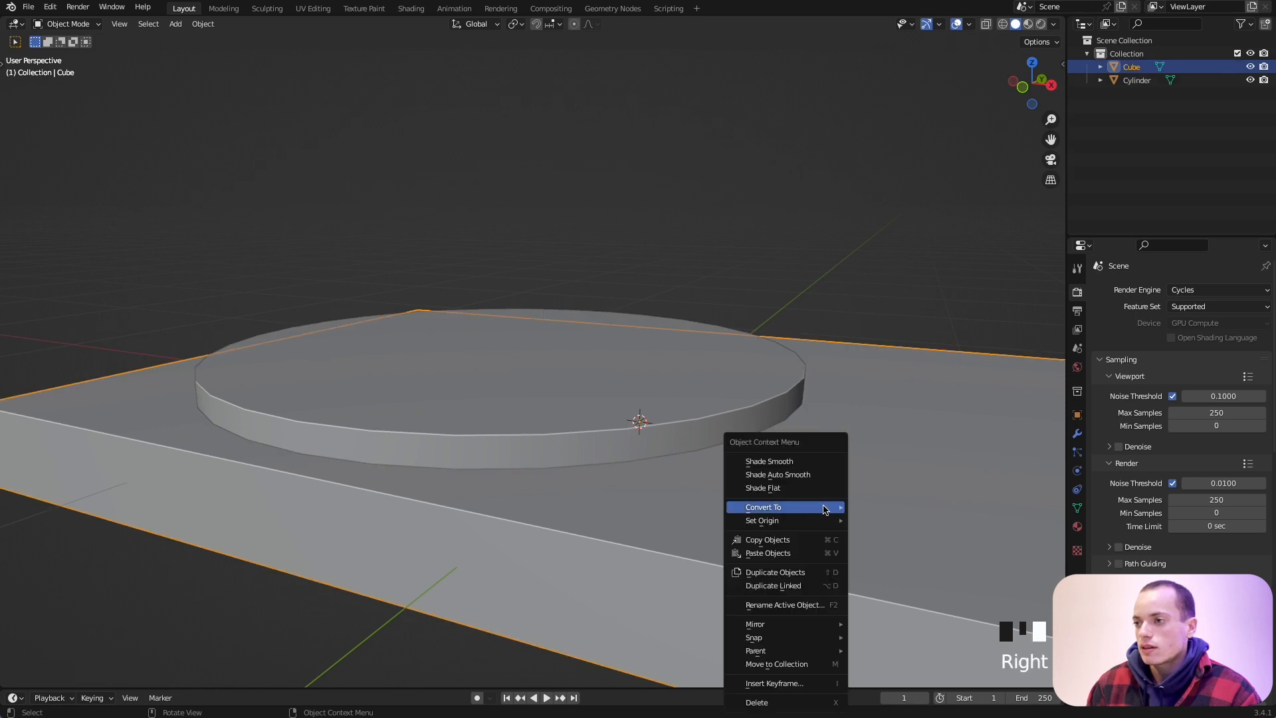
click(808, 476)
click(532, 417)
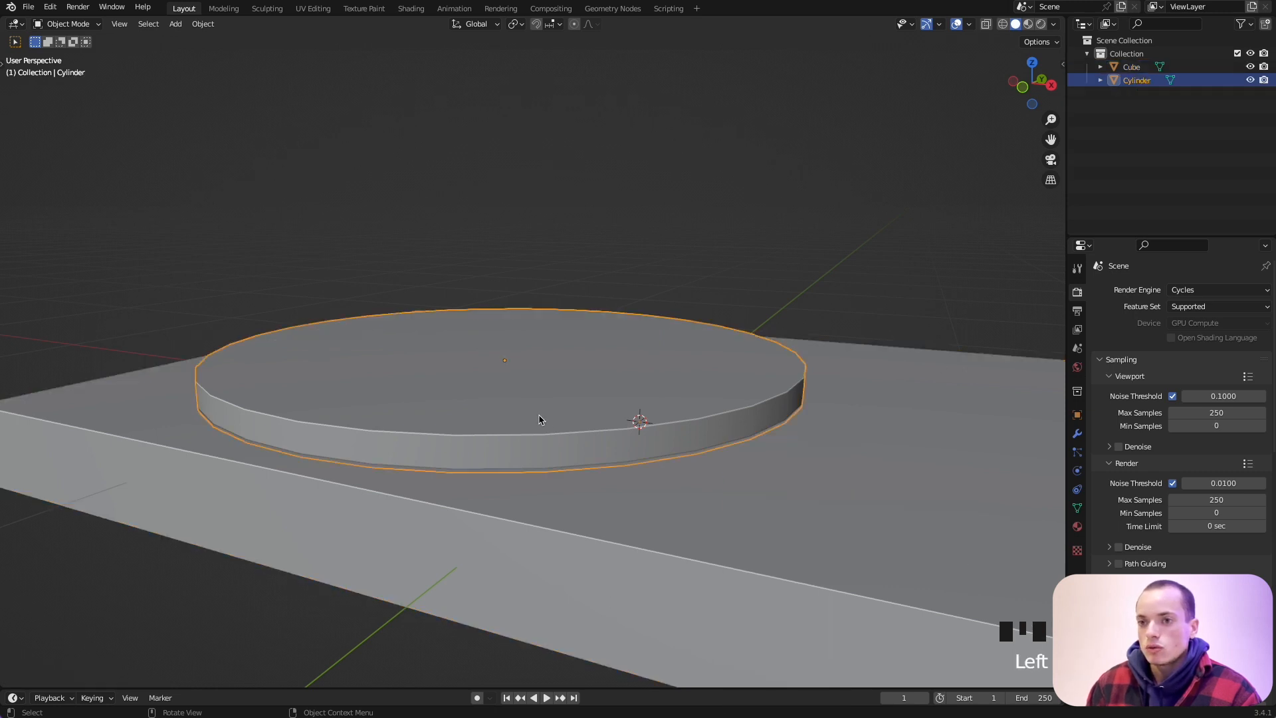
key(Tab)
key(Tab)
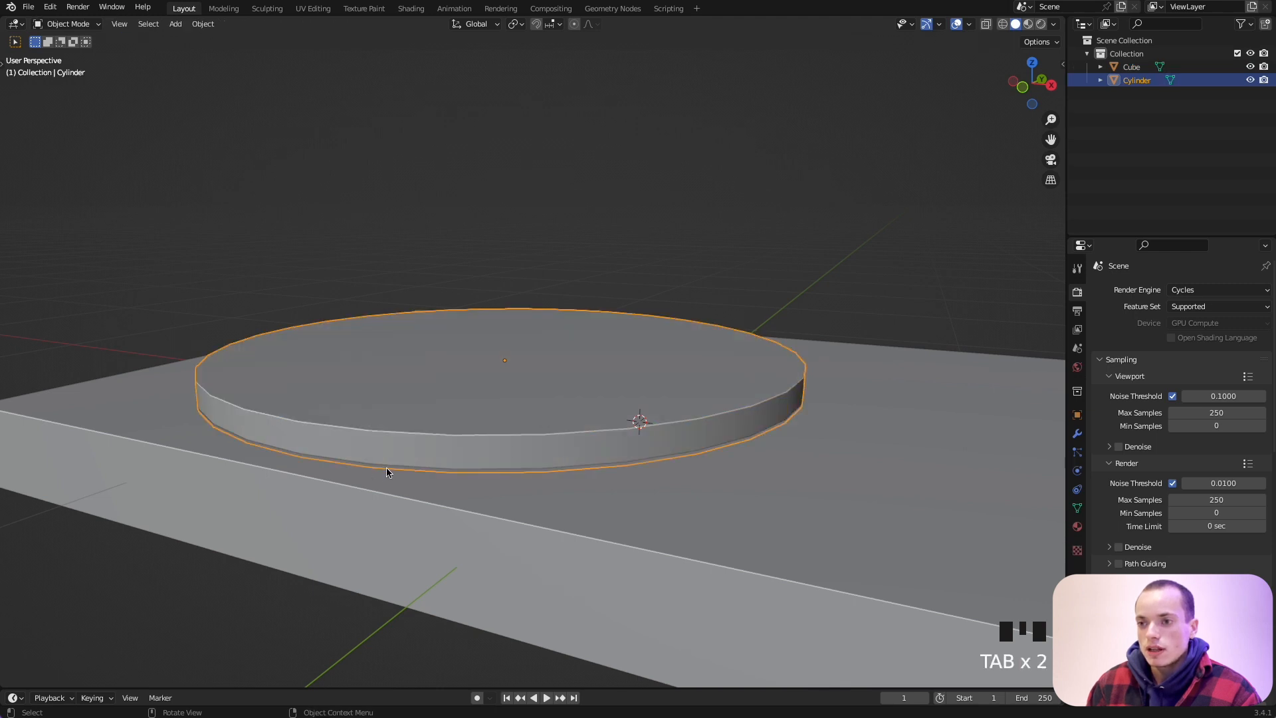
middle_drag(474, 473, 576, 472)
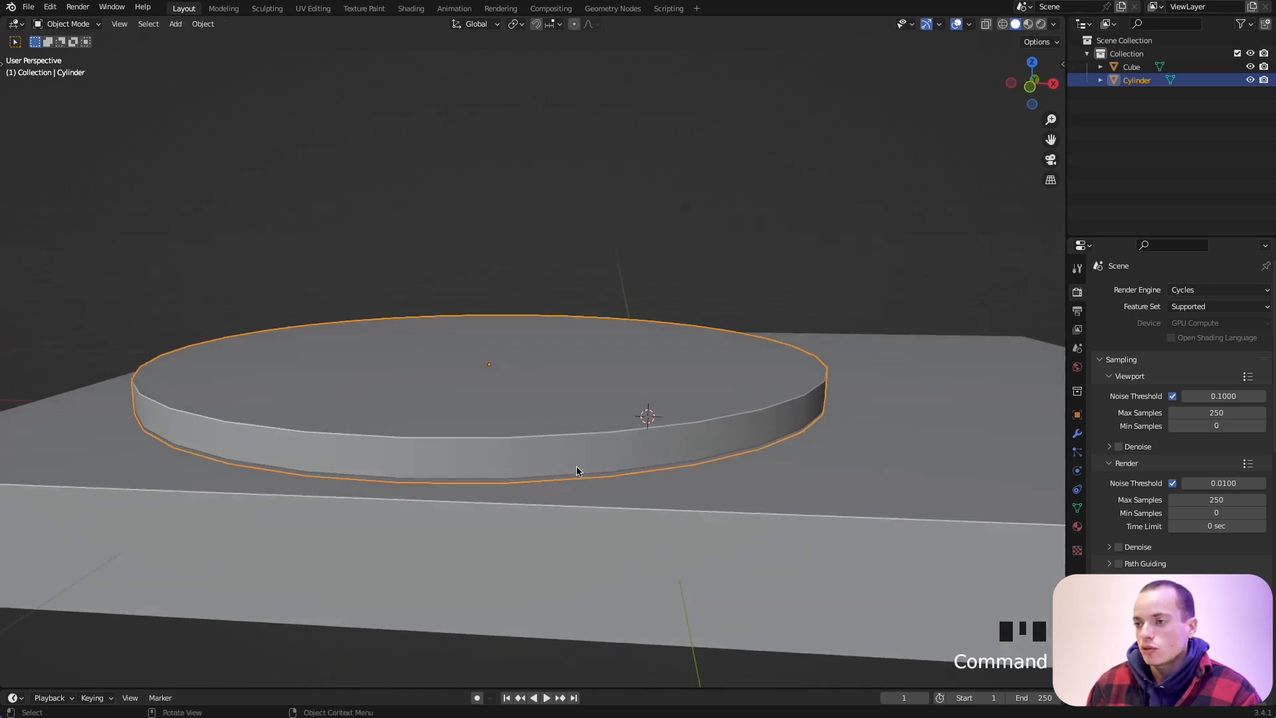
click(636, 444)
click(634, 444)
click(626, 441)
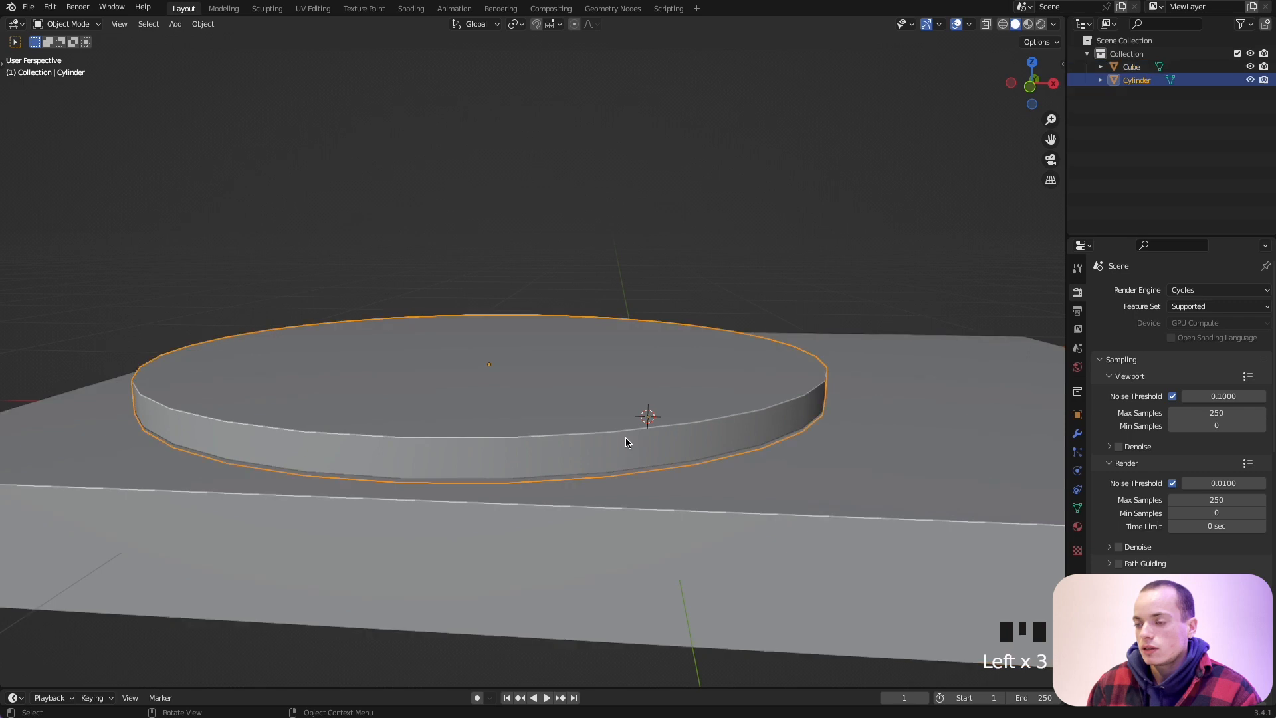
click(623, 444)
click(621, 447)
super+scroll(716, 495, up, 1)
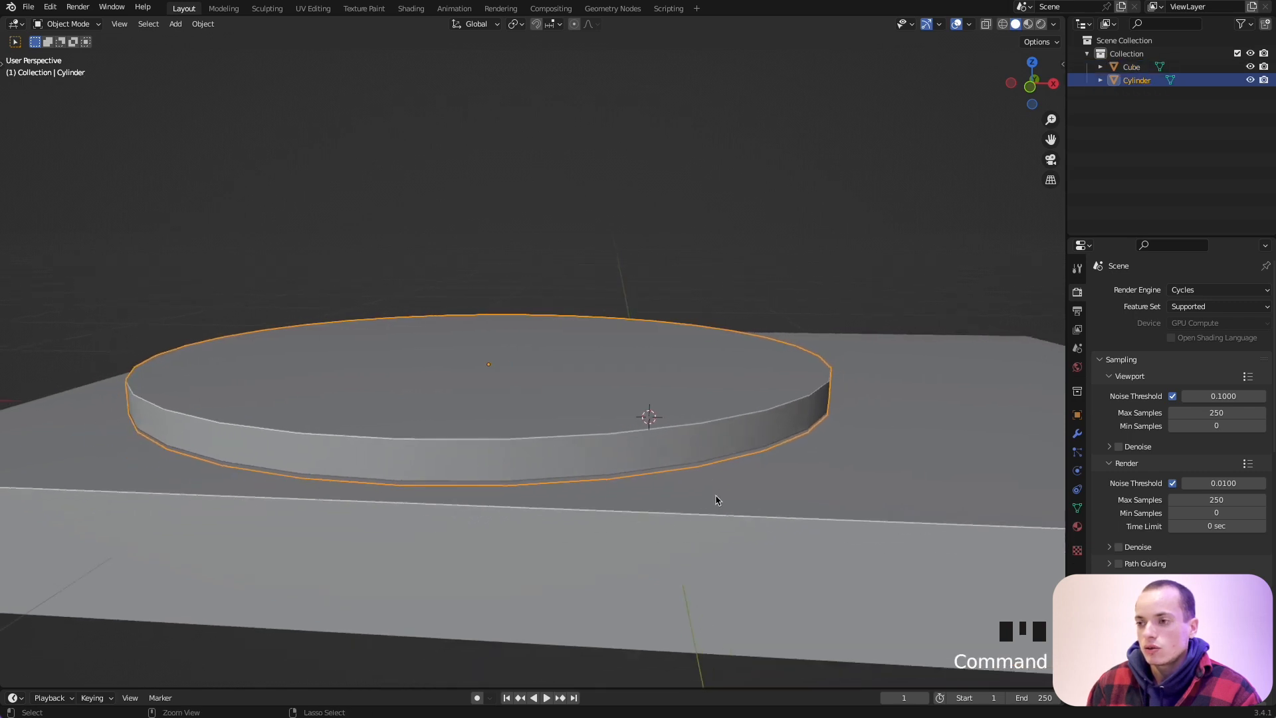
In Edit Mode with X-ray on, give the edge loop around the disc's underside a mean bevel weight of 1.00.
click(653, 445)
key(Tab)
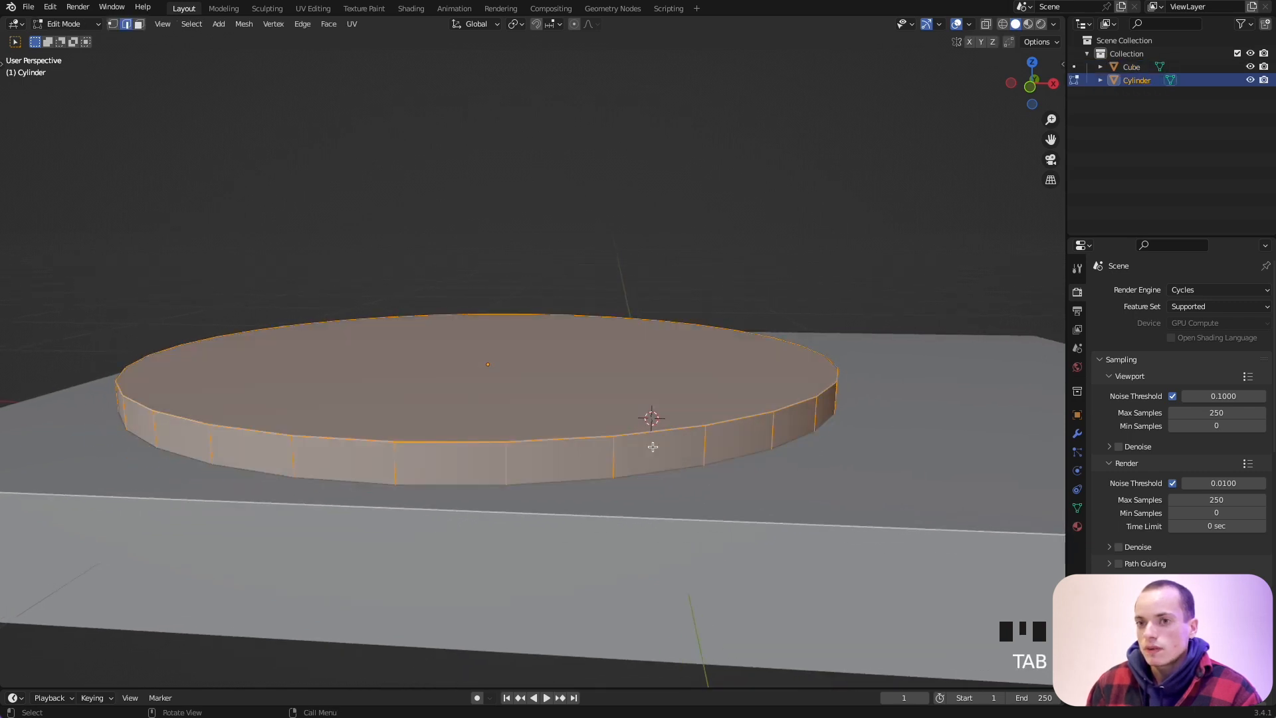
click(639, 444)
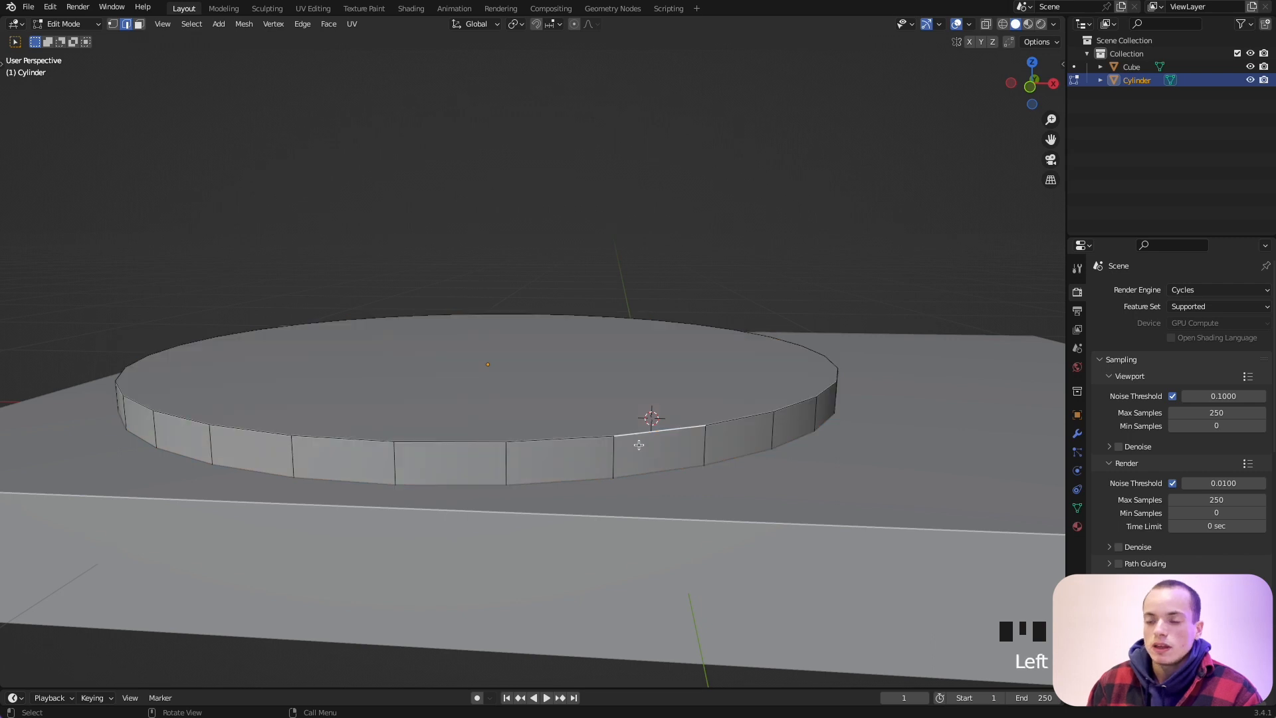
click(986, 25)
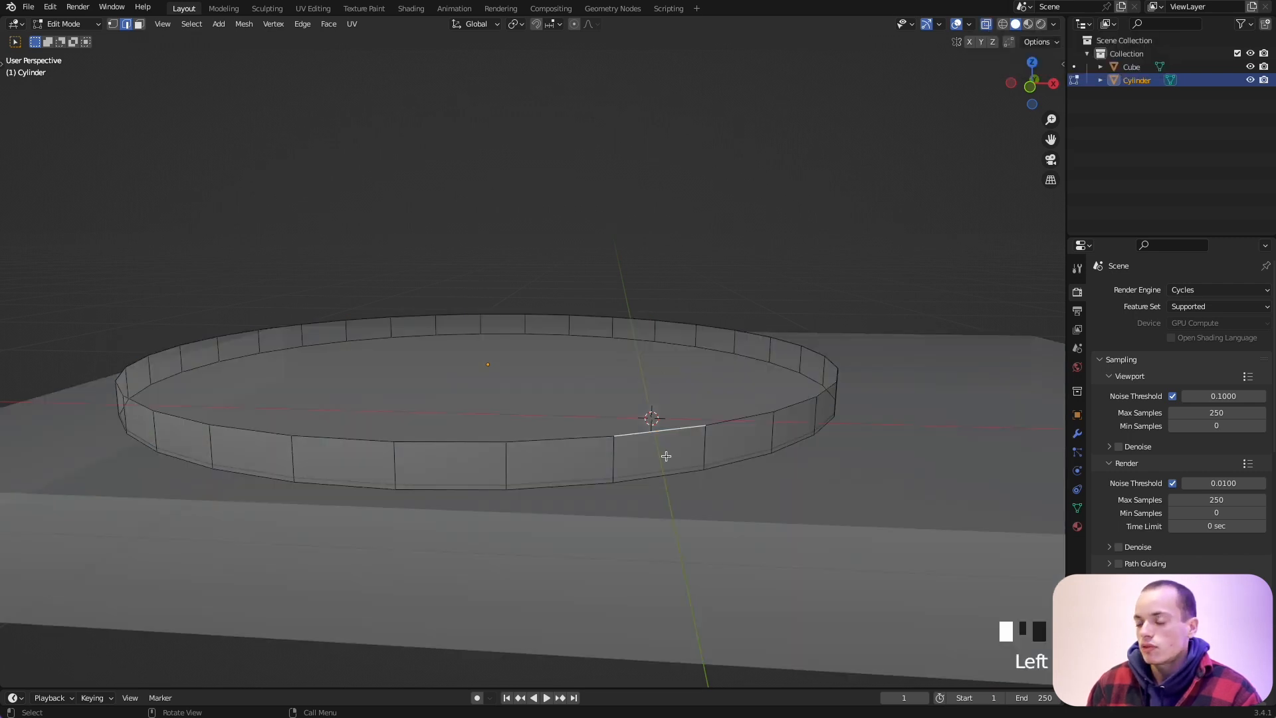
click(592, 483)
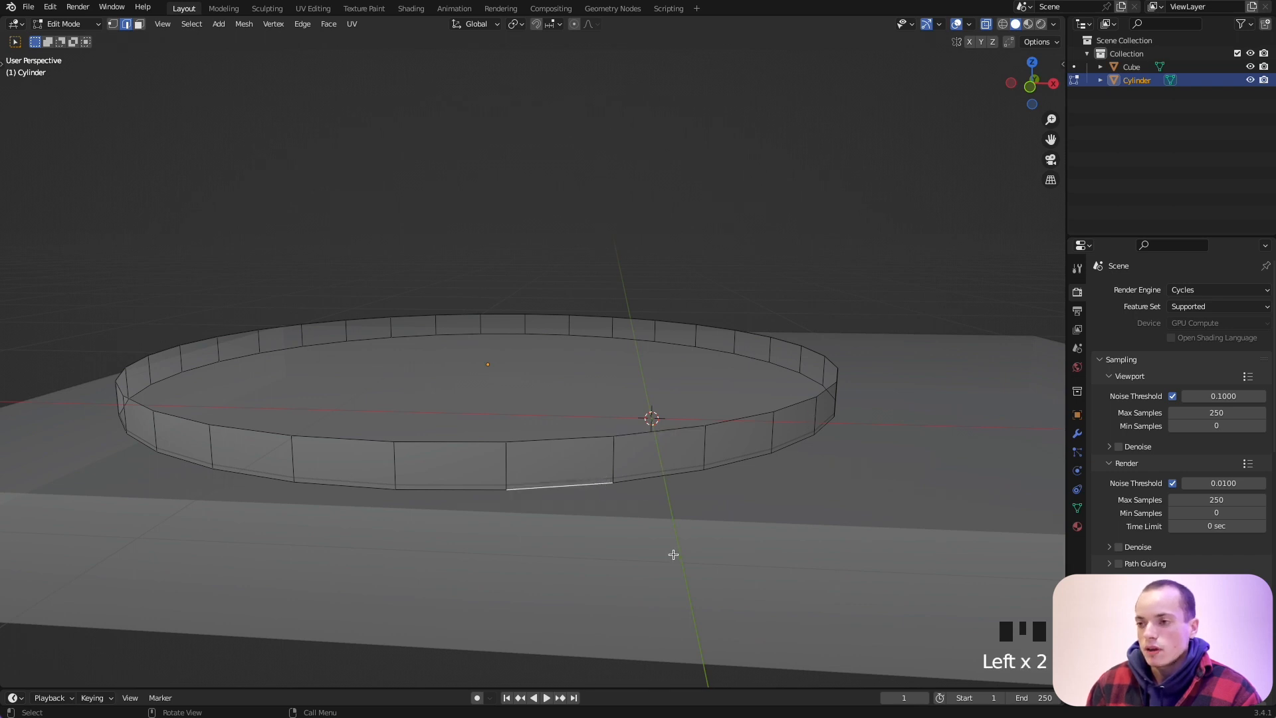
alt+click(631, 481)
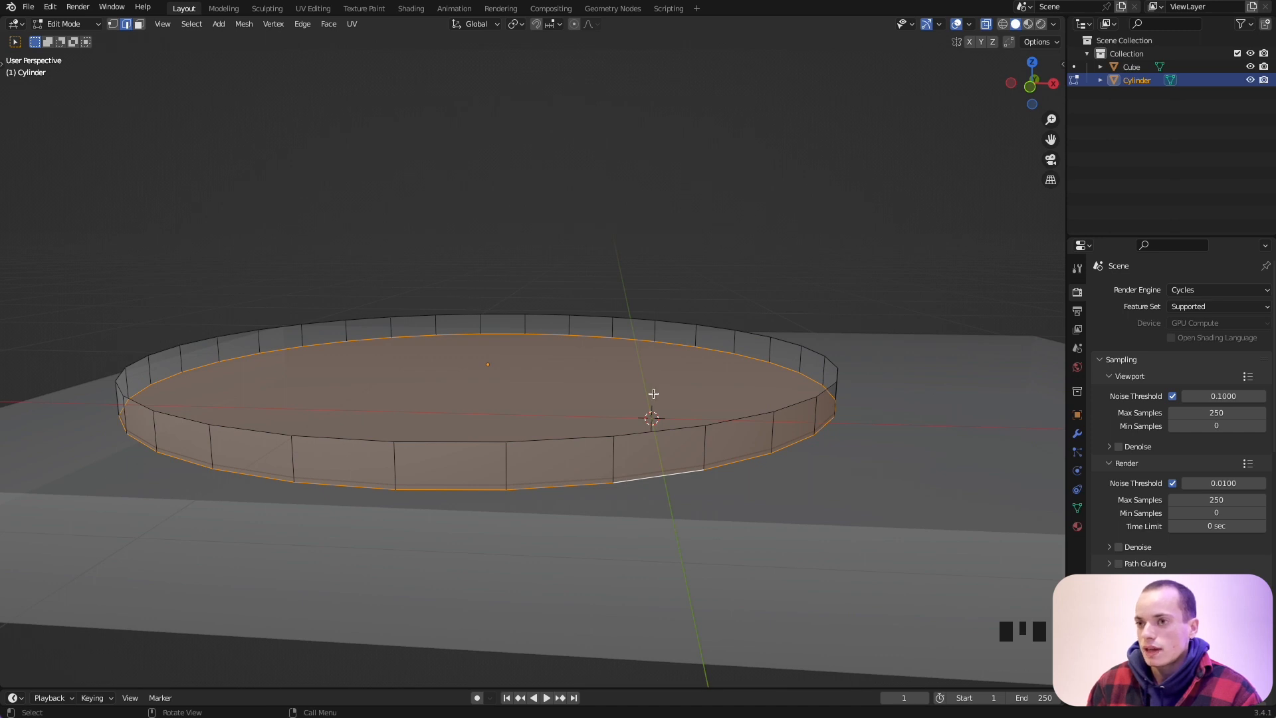
key(n)
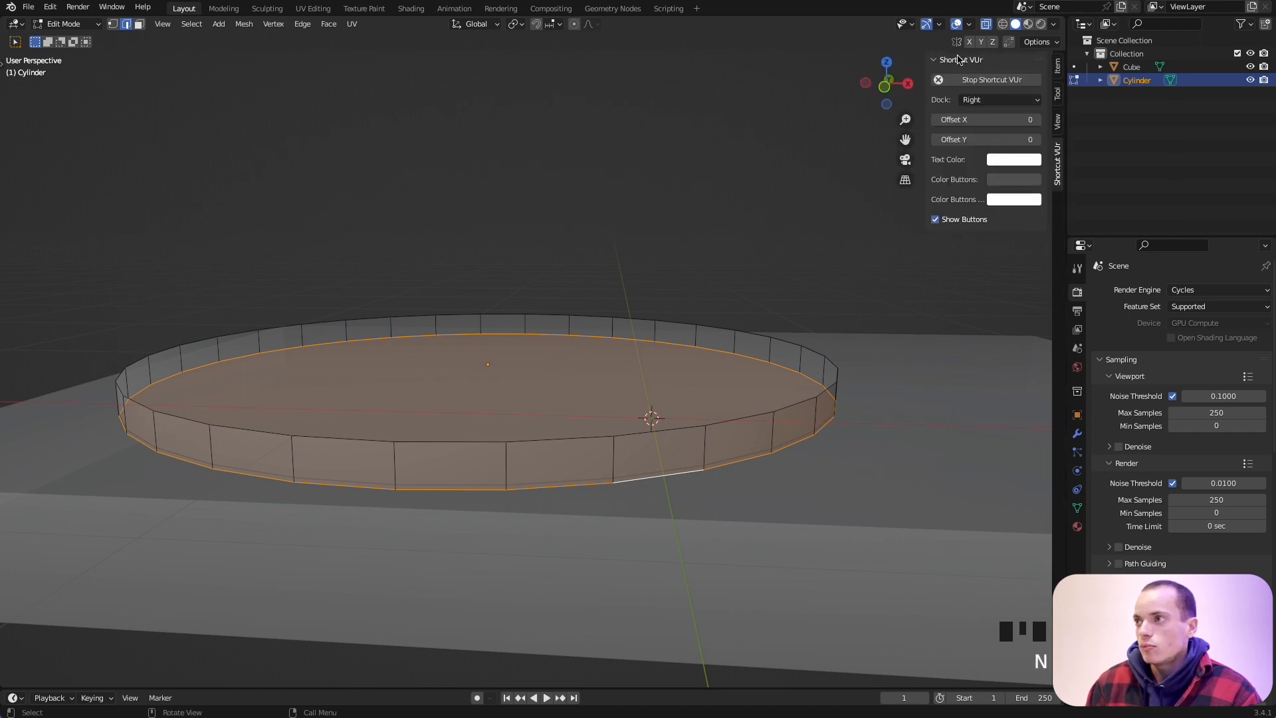
click(1059, 69)
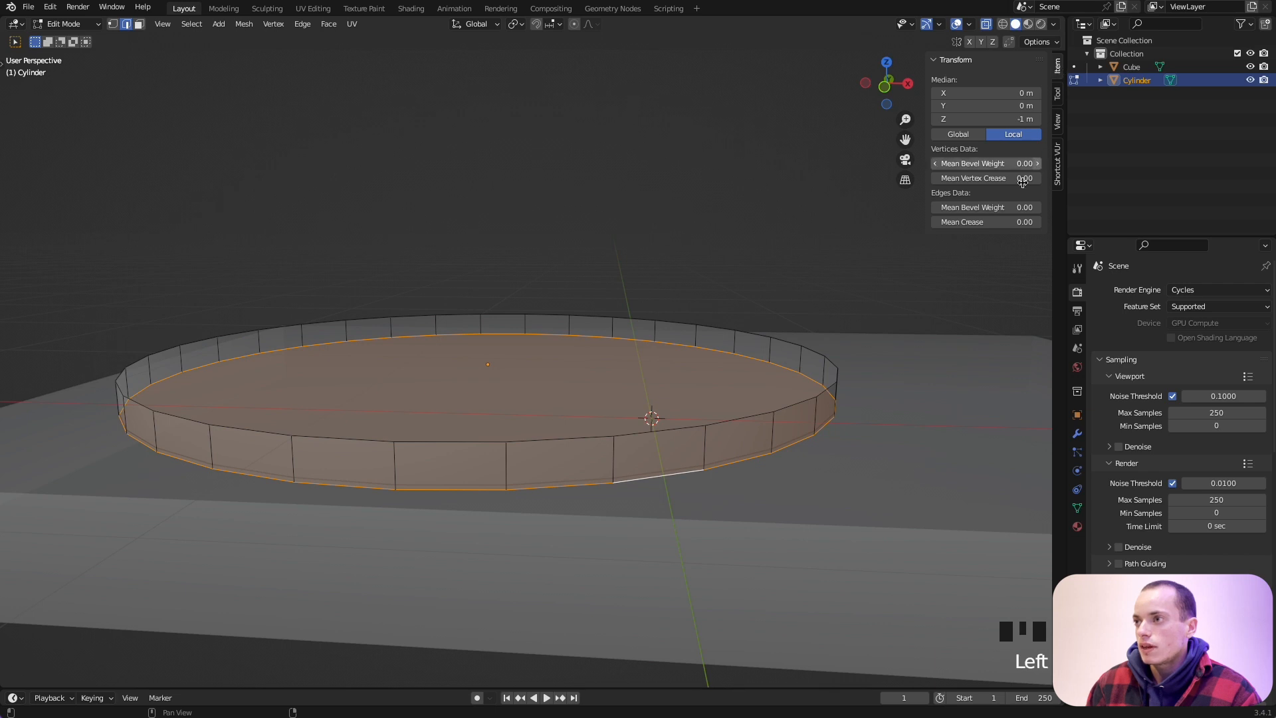
drag(989, 206, 1036, 206)
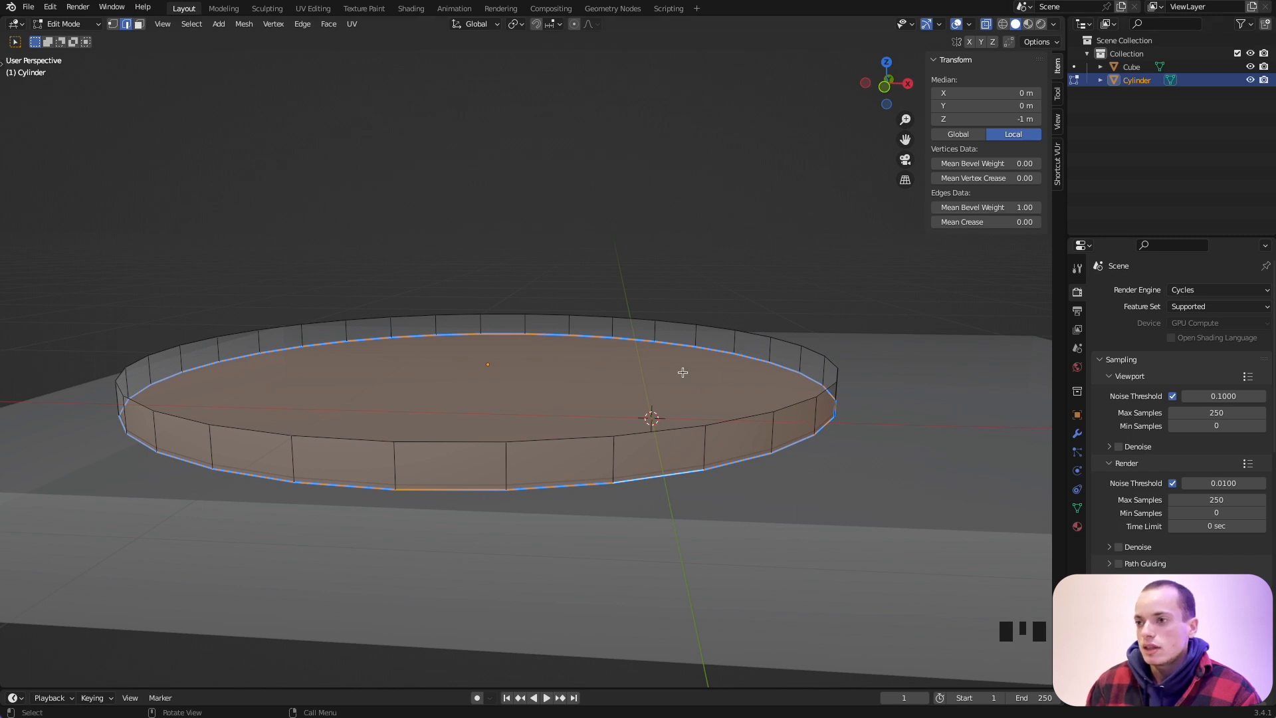
Add a Bevel modifier to the disc, then return to Object Mode with X-ray off.
click(1077, 436)
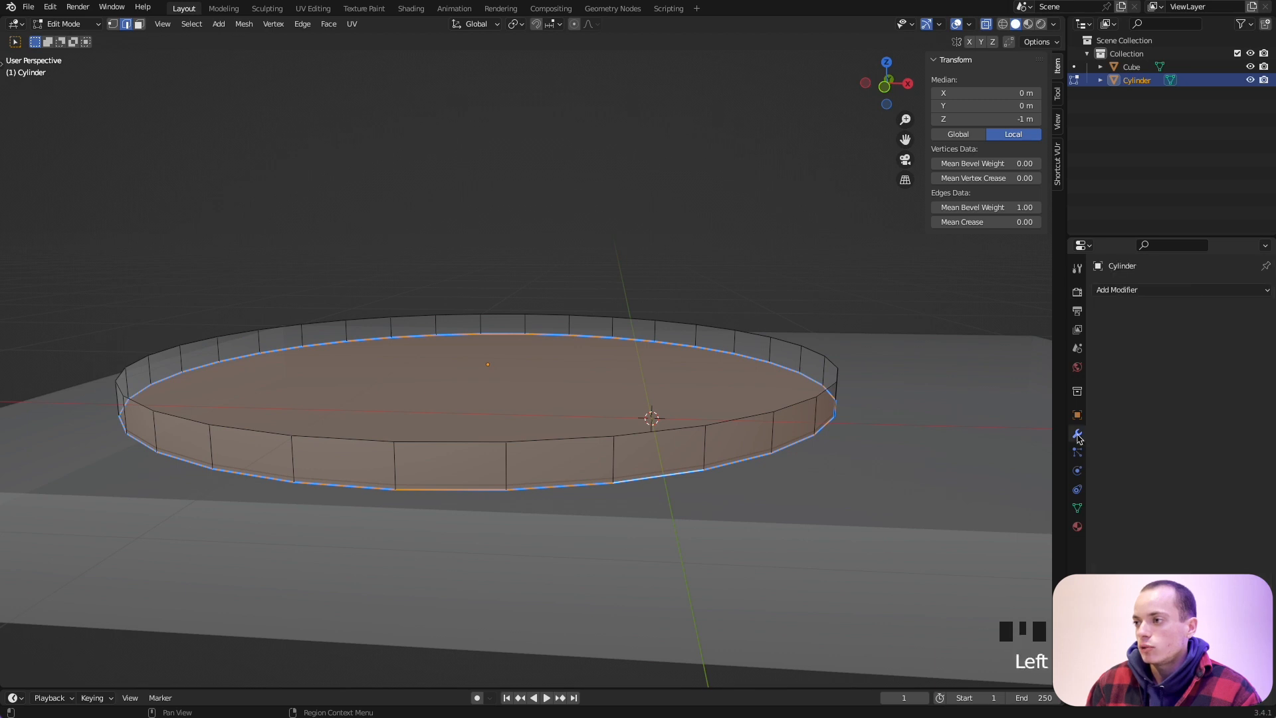
click(1155, 294)
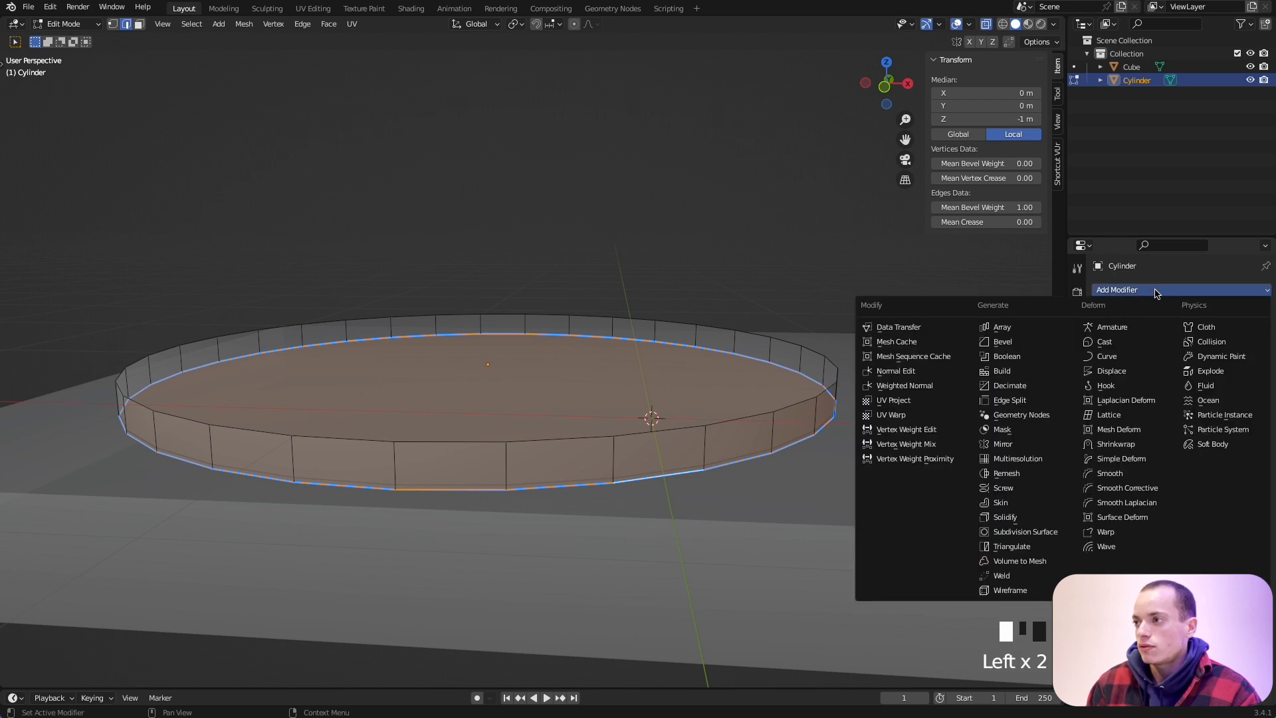
click(1030, 343)
key(Tab)
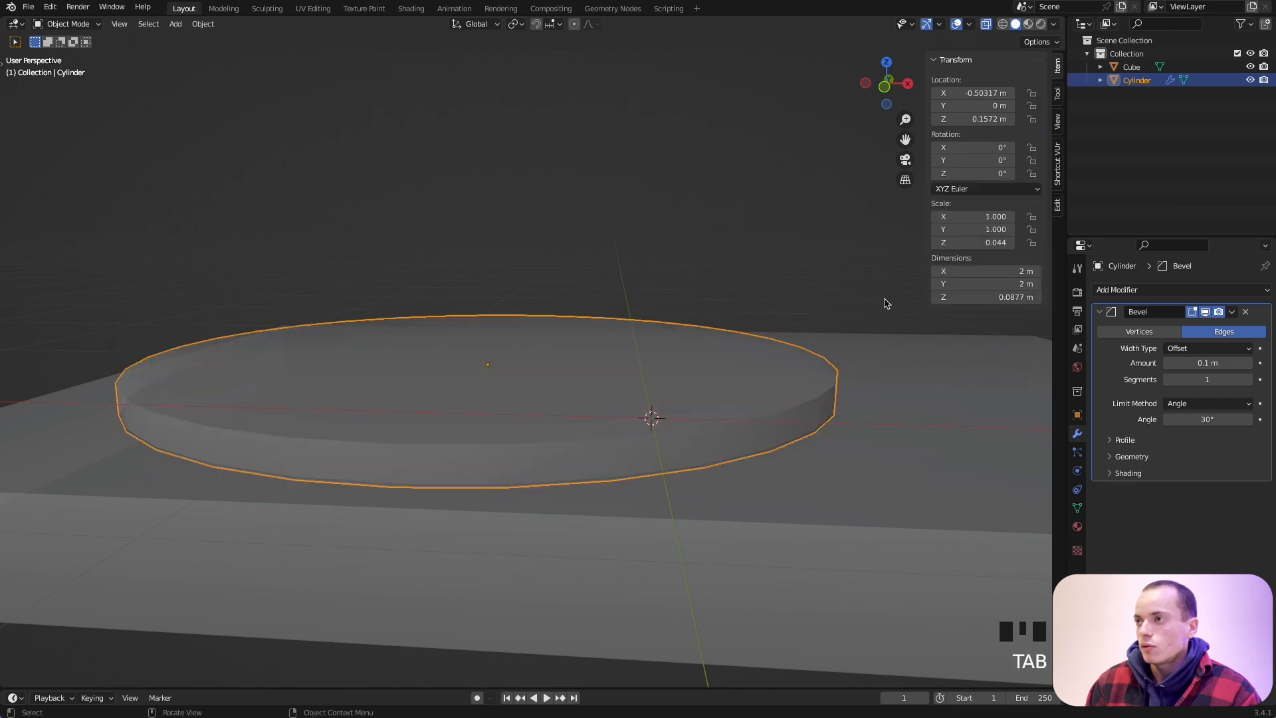
click(987, 25)
scroll(806, 288, up, 5)
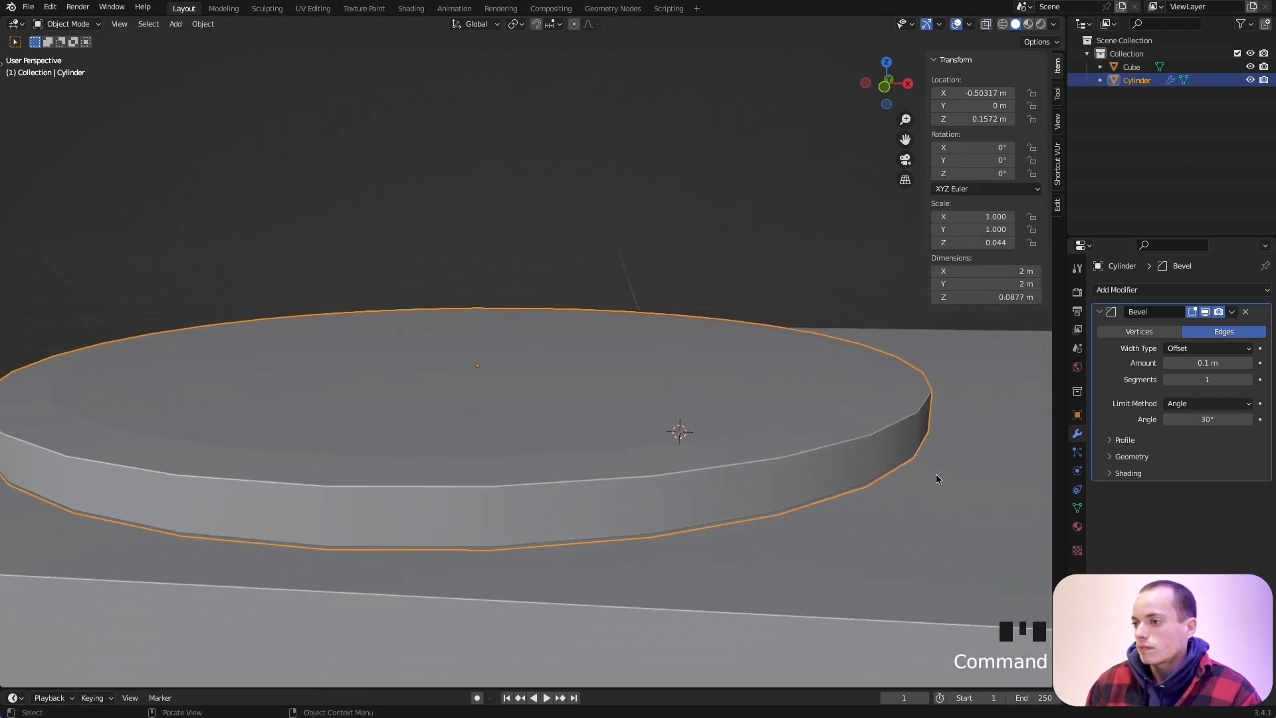
Set the disc's Bevel modifier to the Weight limit method with an amount of 0.17 m.
click(1183, 403)
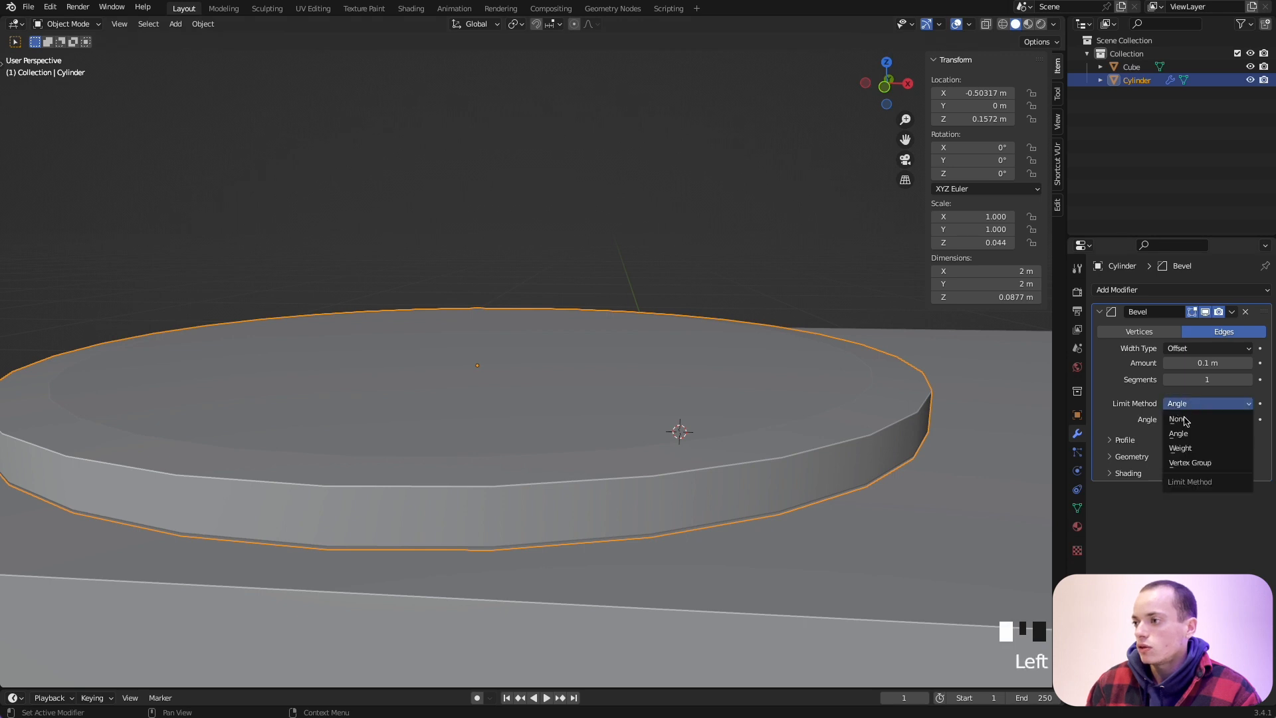
click(1196, 449)
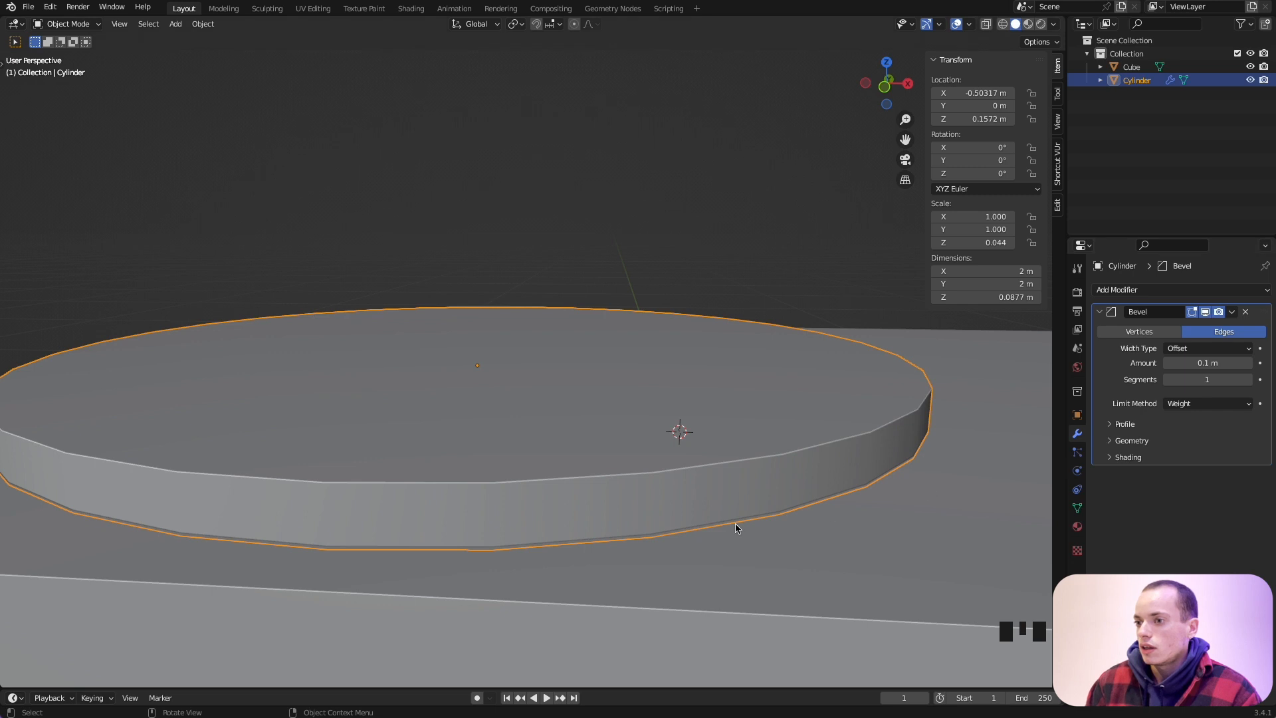
middle_drag(738, 528, 738, 479)
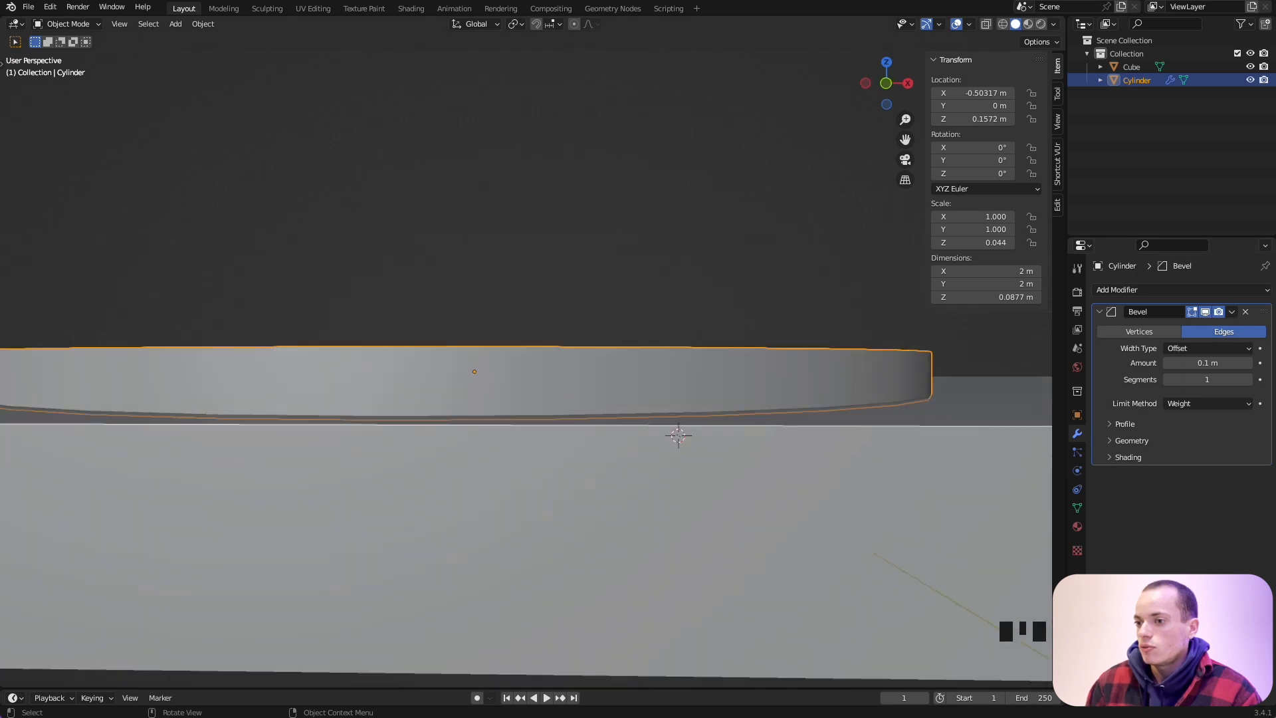
click(827, 407)
click(1208, 363)
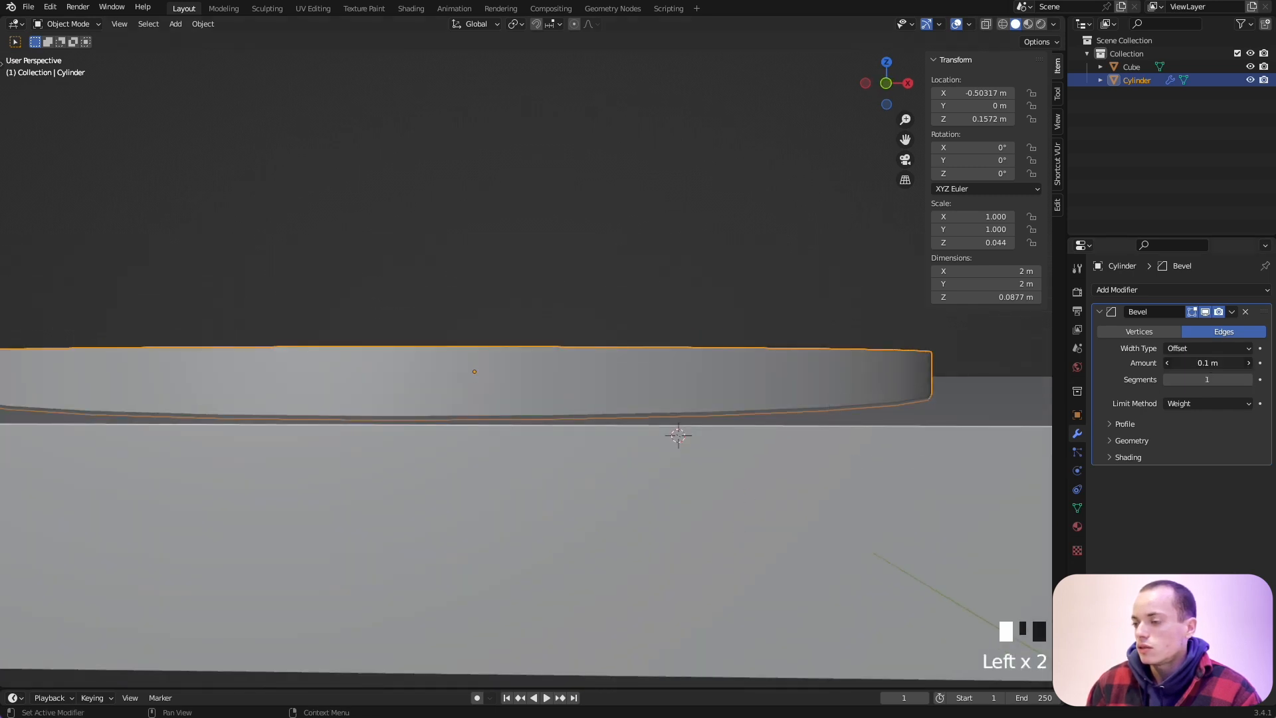
mouse_move(1209, 363)
mouse_down()
mouse_move(1180, 363)
mouse_move(1246, 363)
mouse_move(1226, 363)
mouse_up()
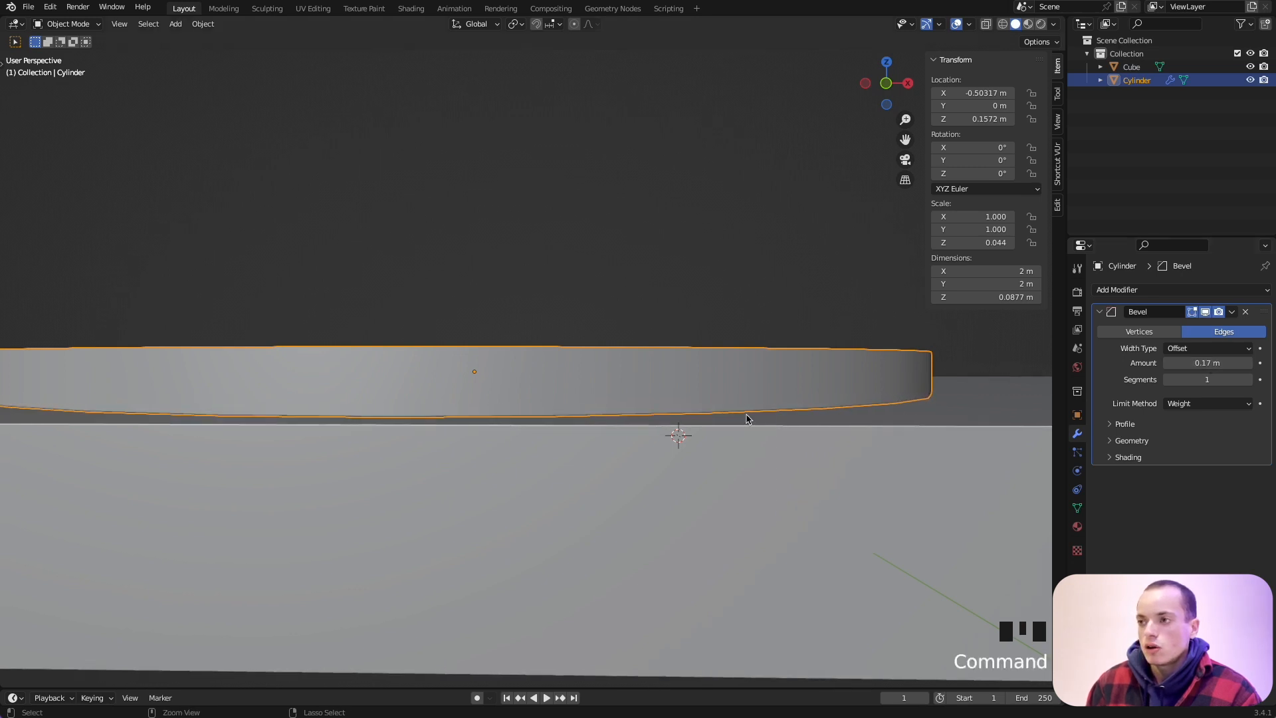
Apply the disc's scale so the bevel is computed evenly in all directions.
key(super+a)
click(690, 416)
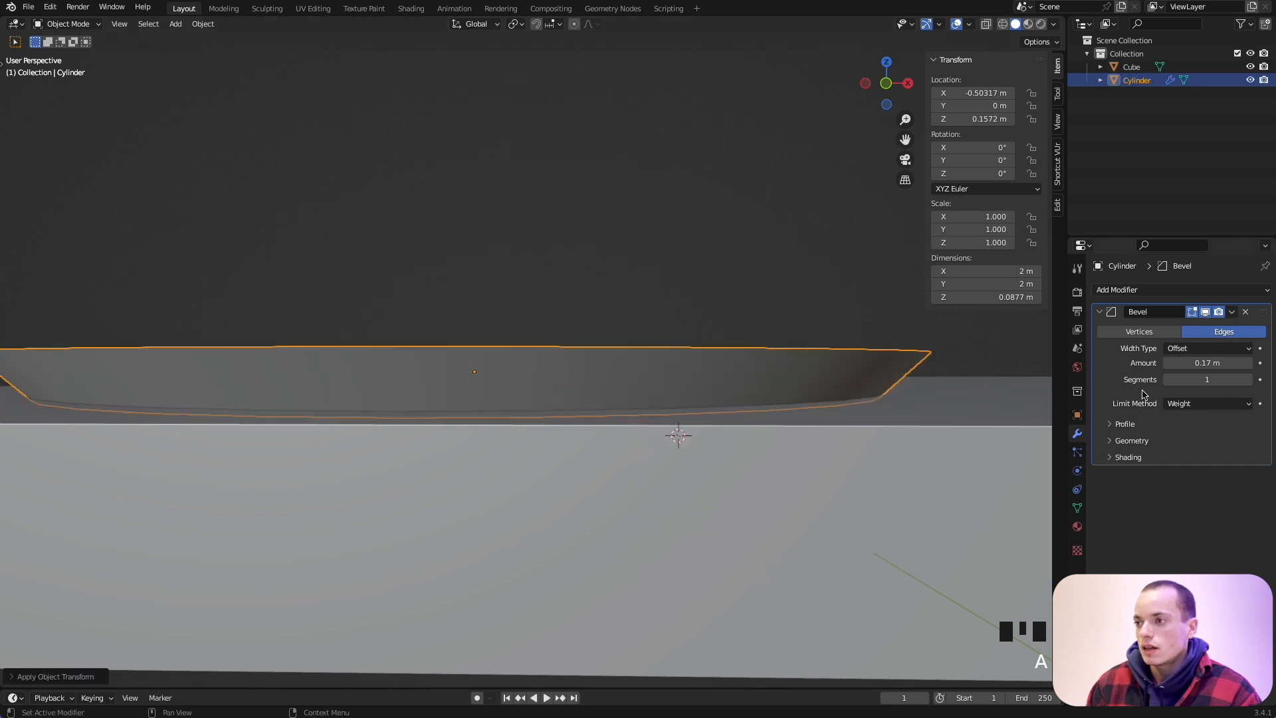
middle_drag(989, 399, 993, 399)
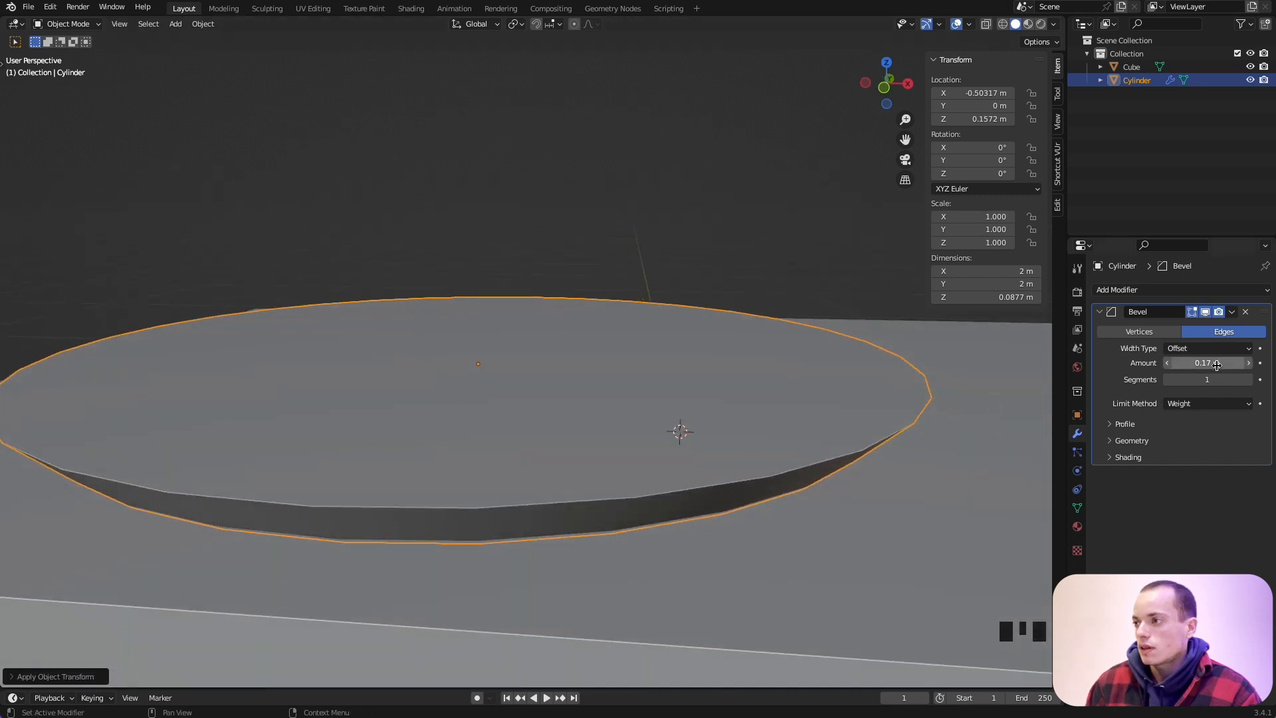
Reduce the disc's Bevel modifier amount to 0.02 m.
drag(1216, 363, 1160, 363)
middle_drag(997, 436, 1001, 439)
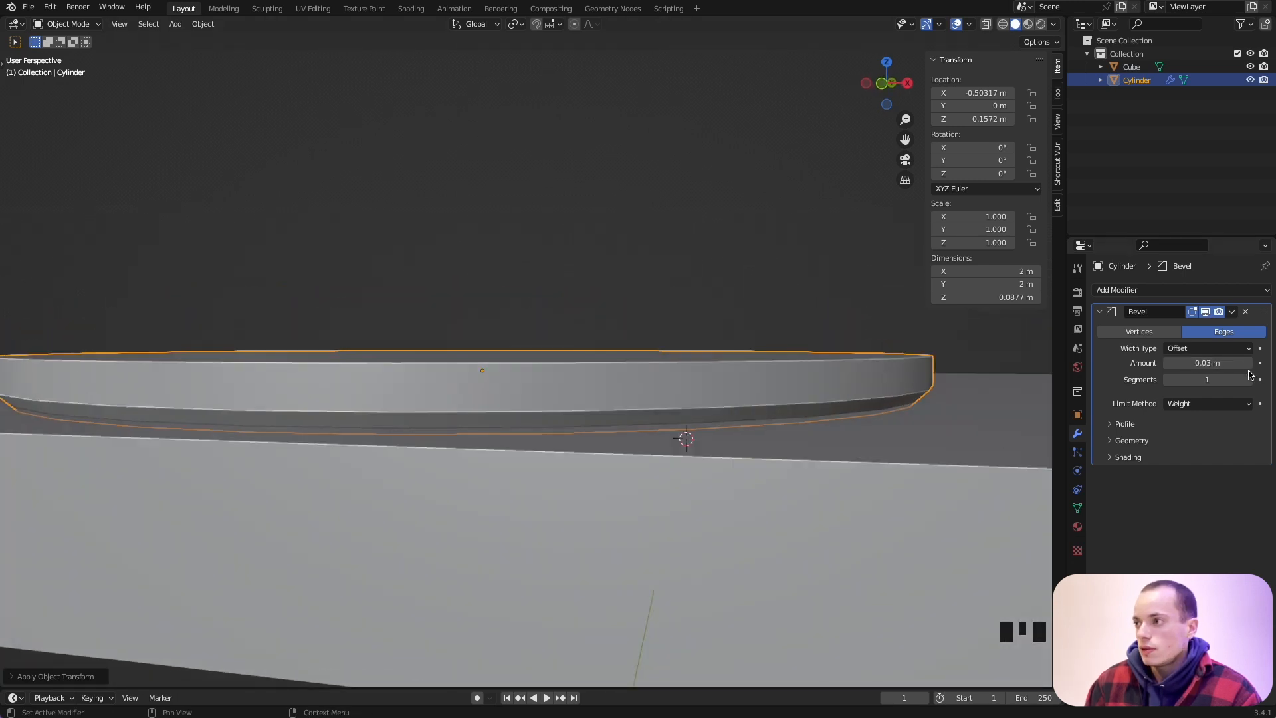
click(1169, 365)
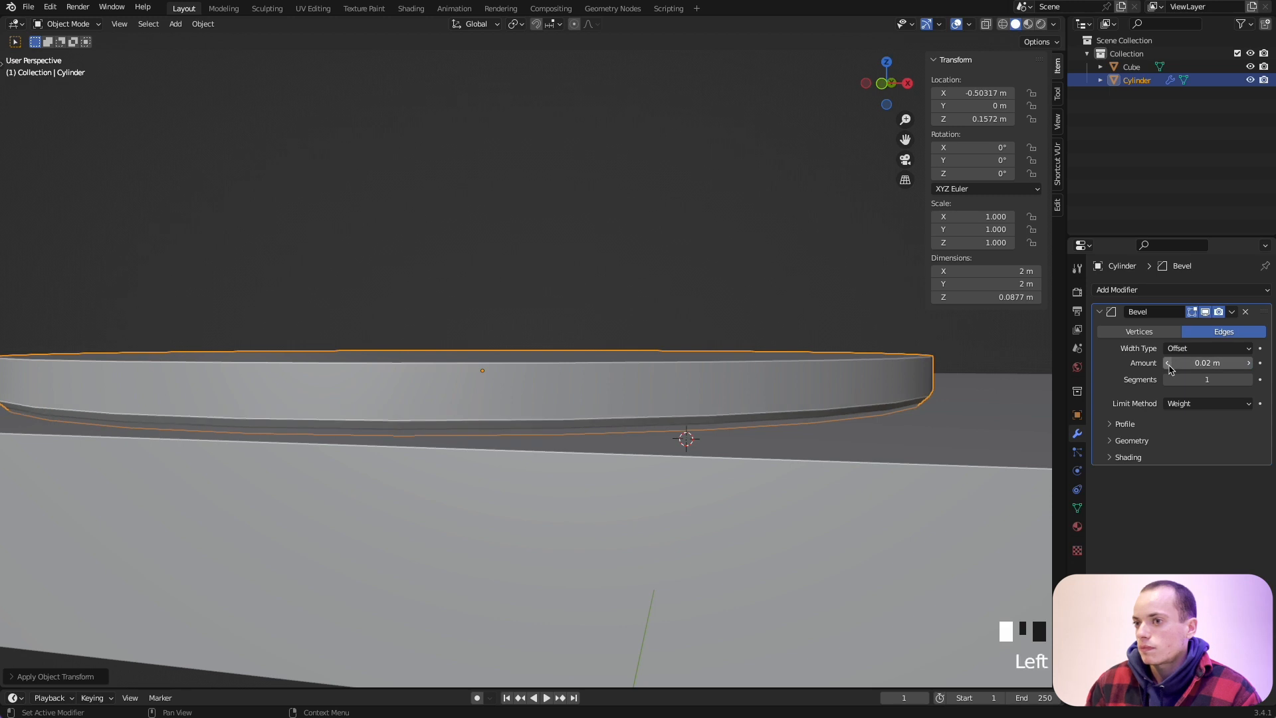
scroll(862, 444, down, 1)
Raise the disc slightly along the Z axis to a location of about 0.161 m, just above the base slab.
key(g)
key(z)
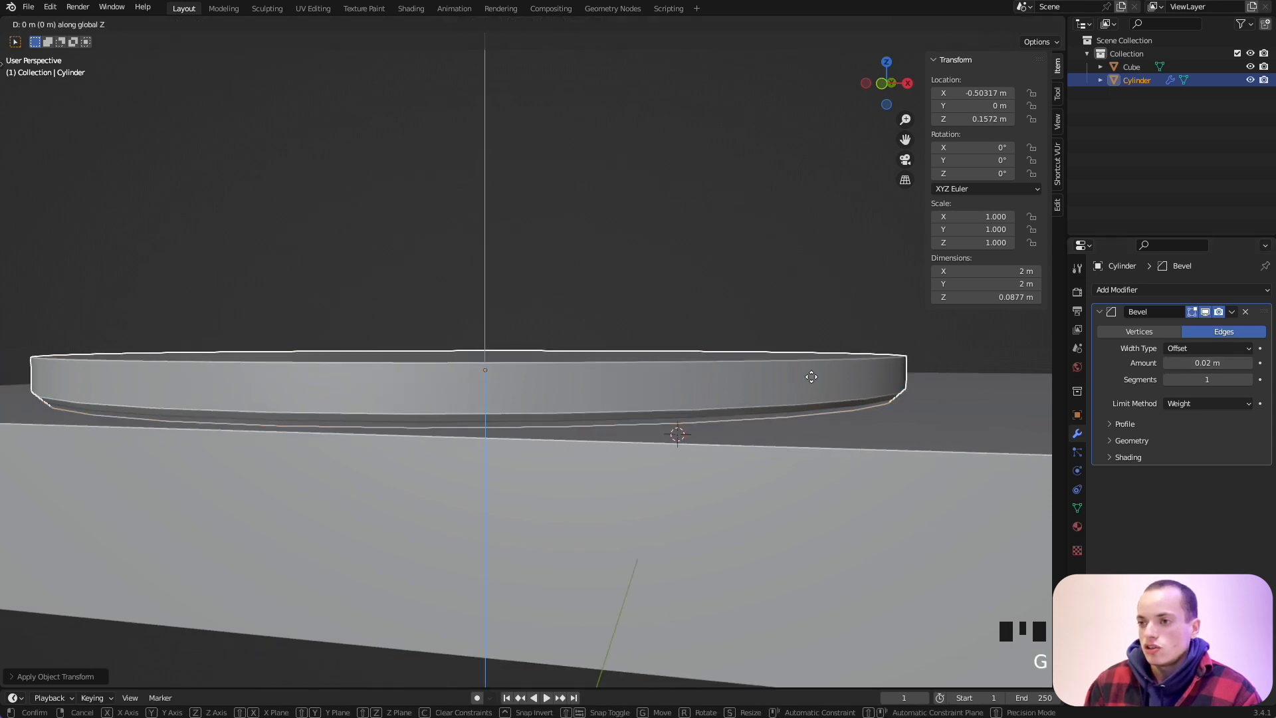
click(816, 369)
middle_drag(817, 367, 723, 385)
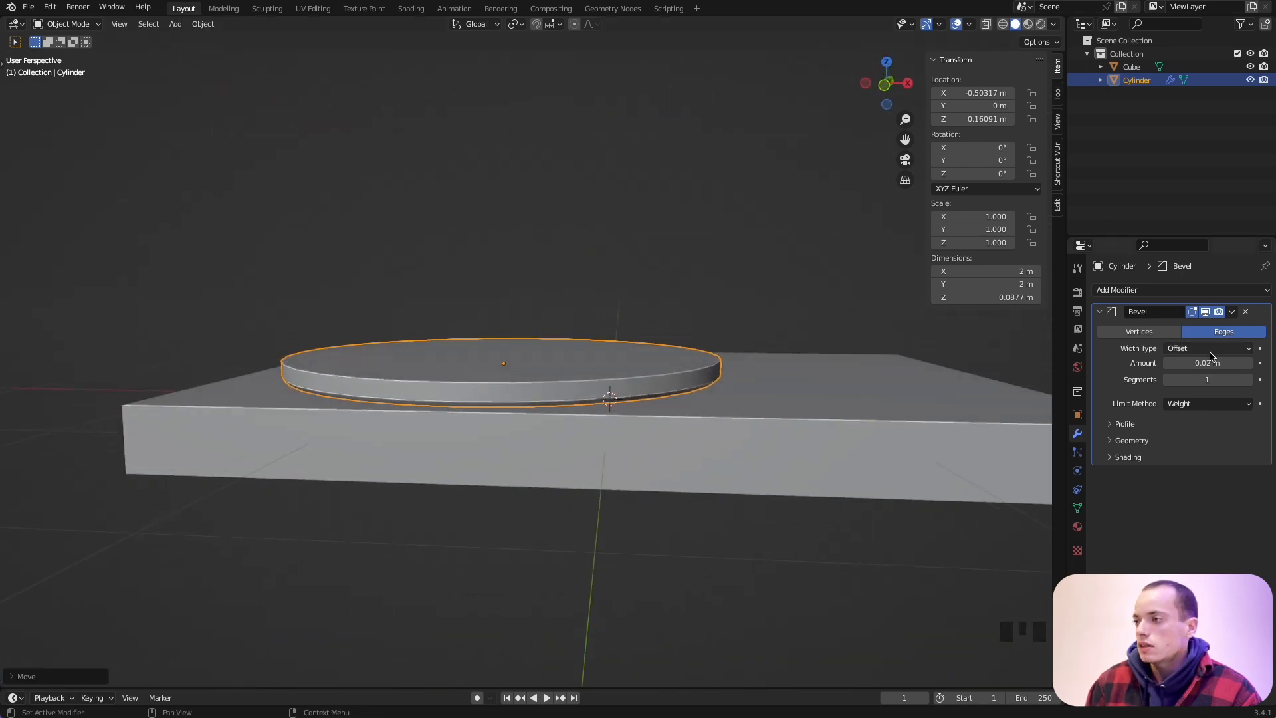
Set the disc's Bevel modifier amount to 0.015 m.
click(1170, 364)
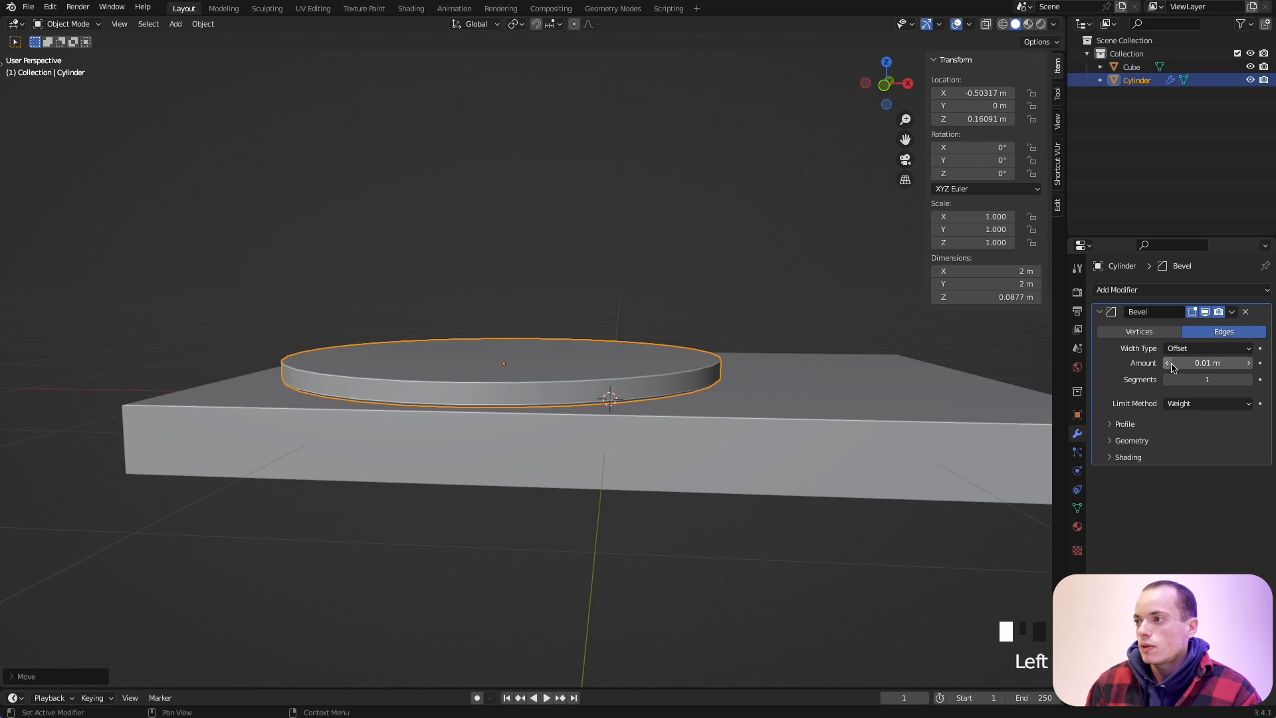
double_click(1220, 363)
key(BackSpace)
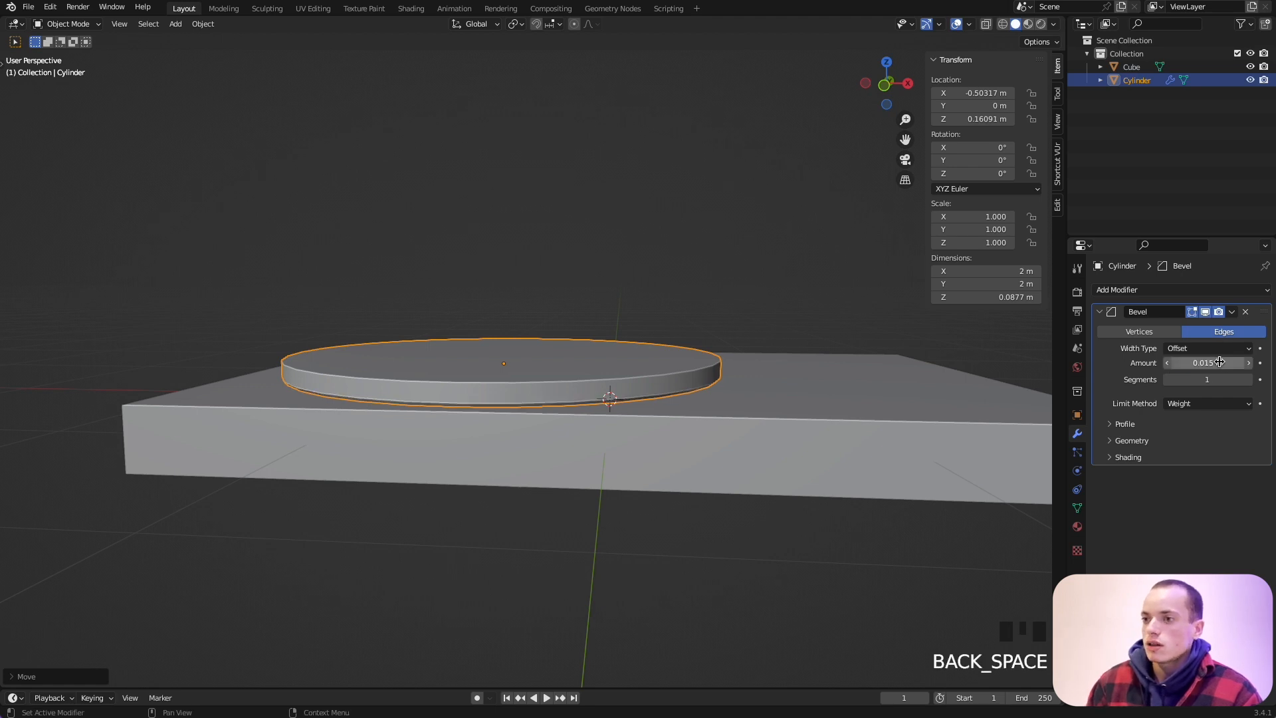
middle_drag(644, 408, 612, 362)
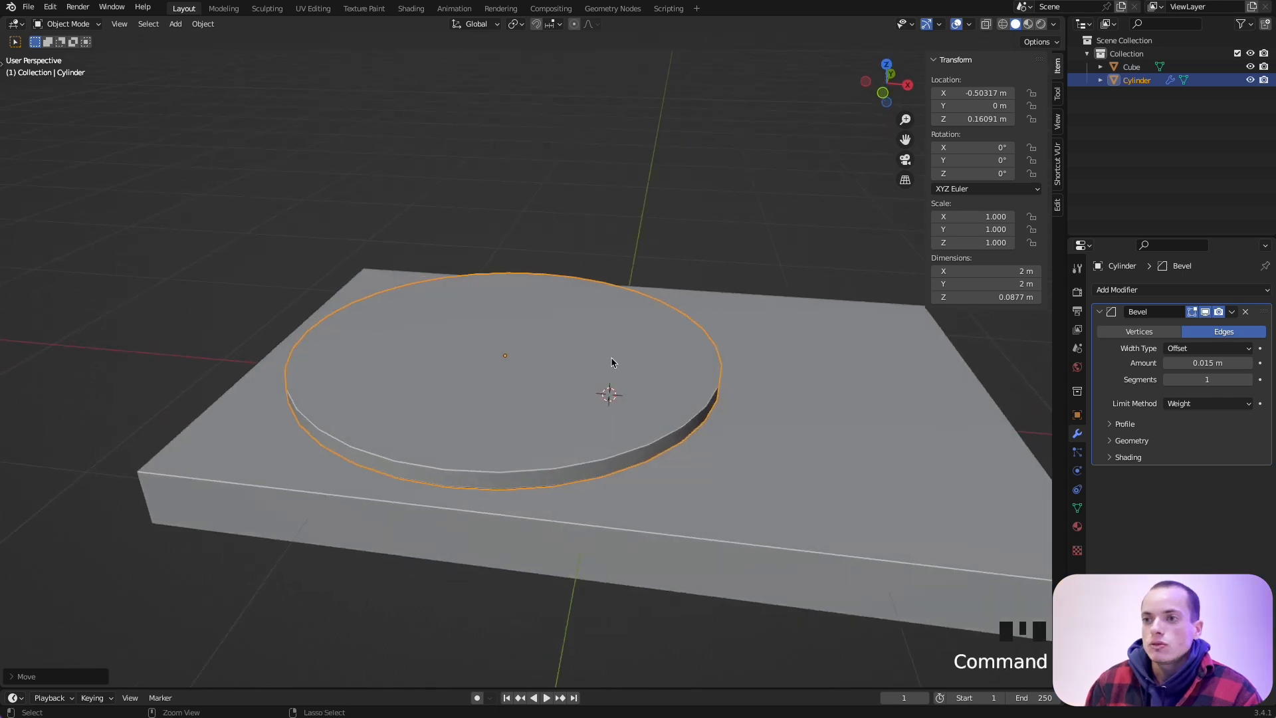
In Edit Mode with face selection, duplicate the disc's top face and leave the copy in place.
scroll(612, 363, up, 3)
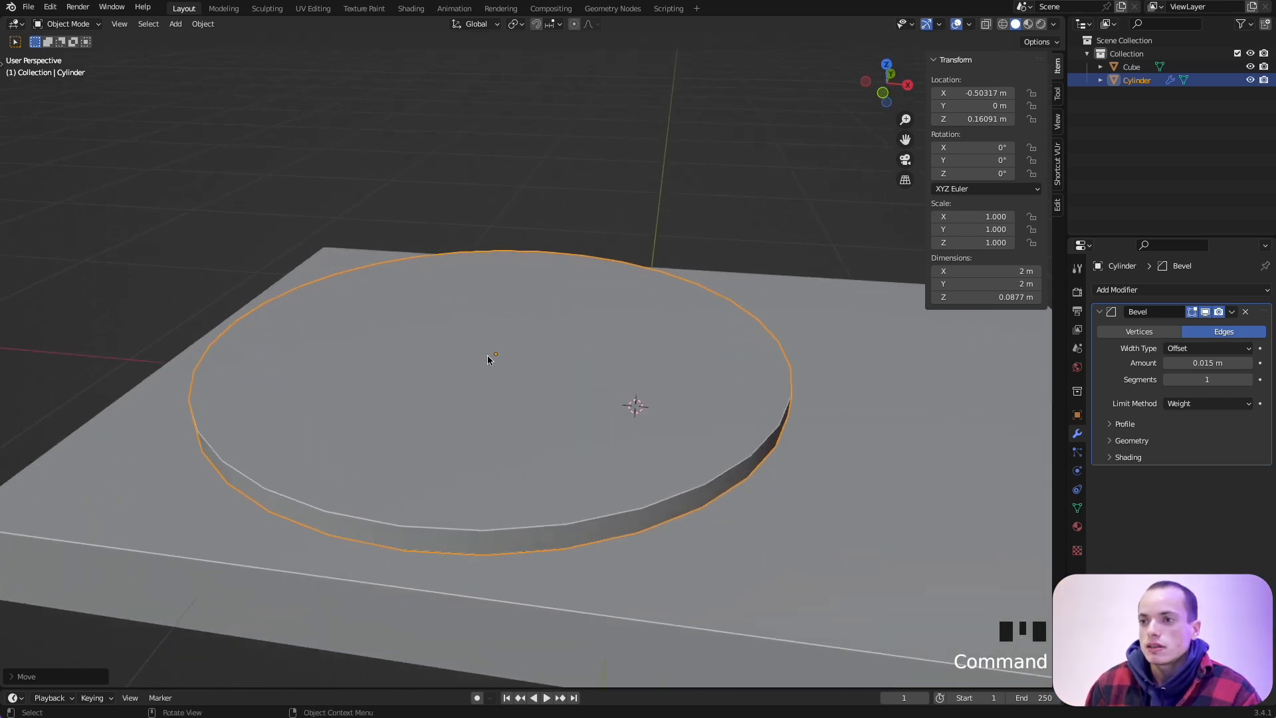
scroll(500, 356, up, 2)
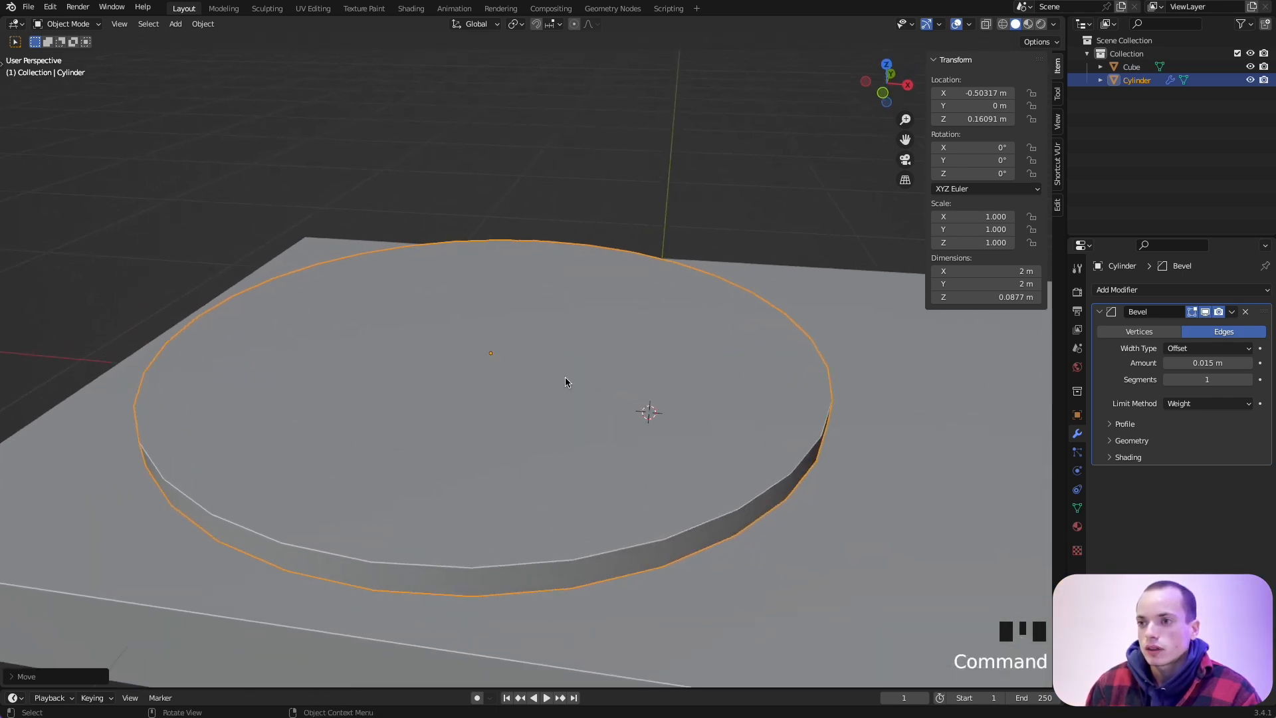
click(564, 378)
key(Tab)
shift+middle_drag(566, 379, 619, 361)
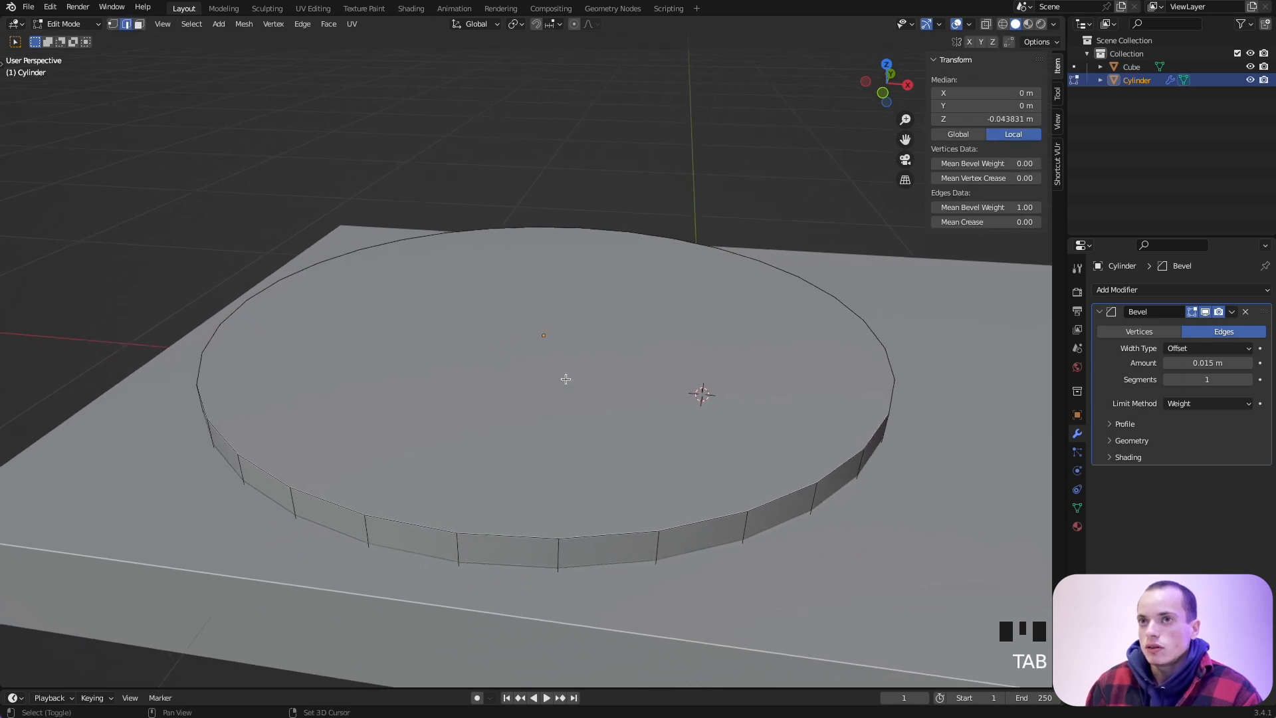
click(139, 24)
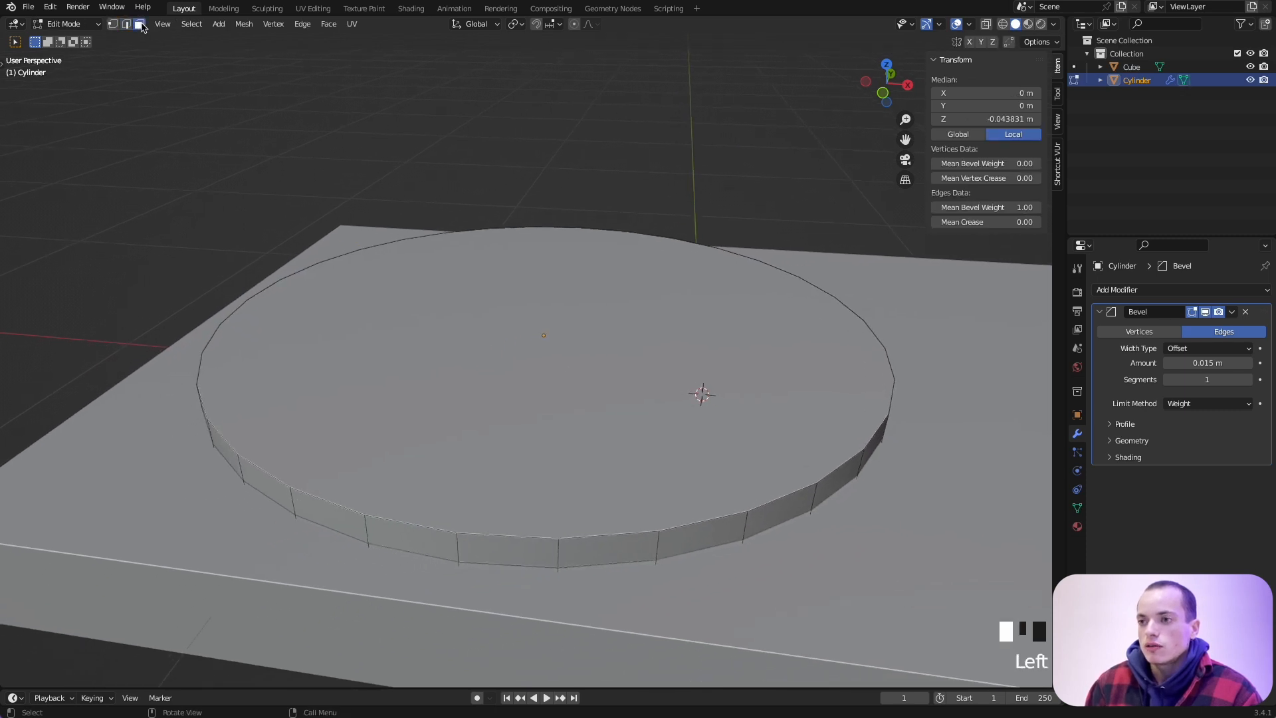
click(721, 355)
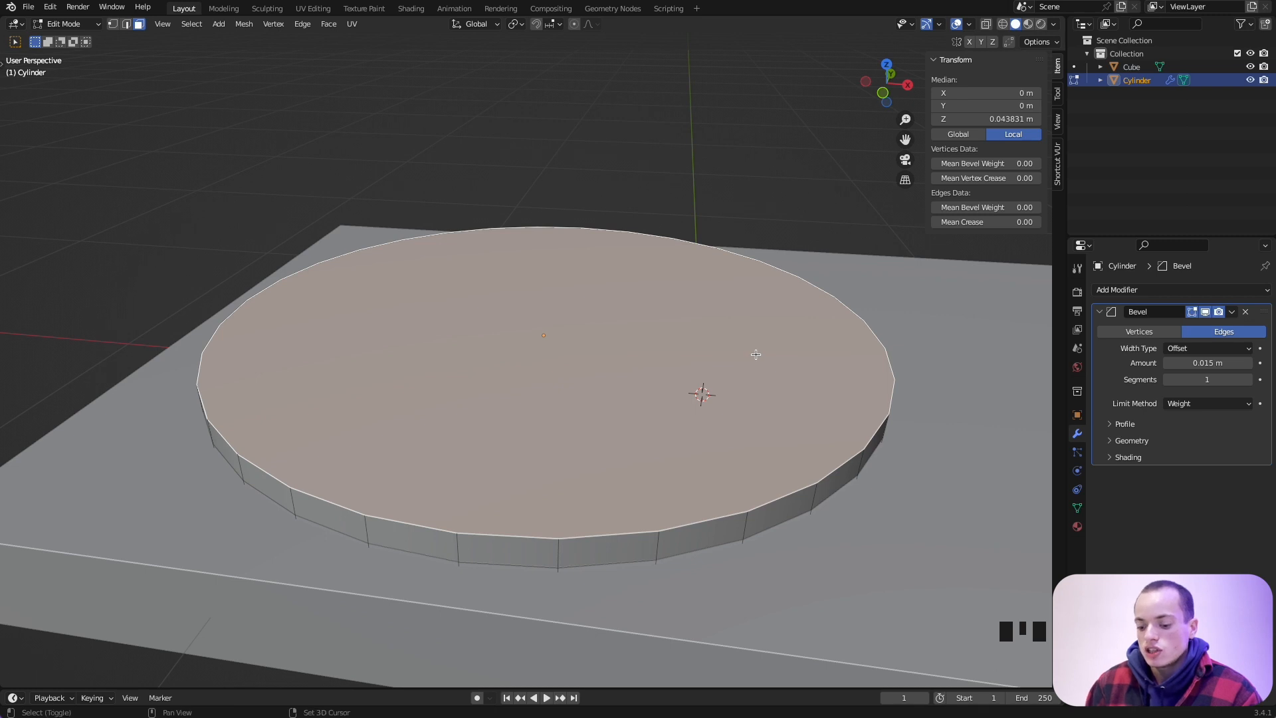
key(shift+d)
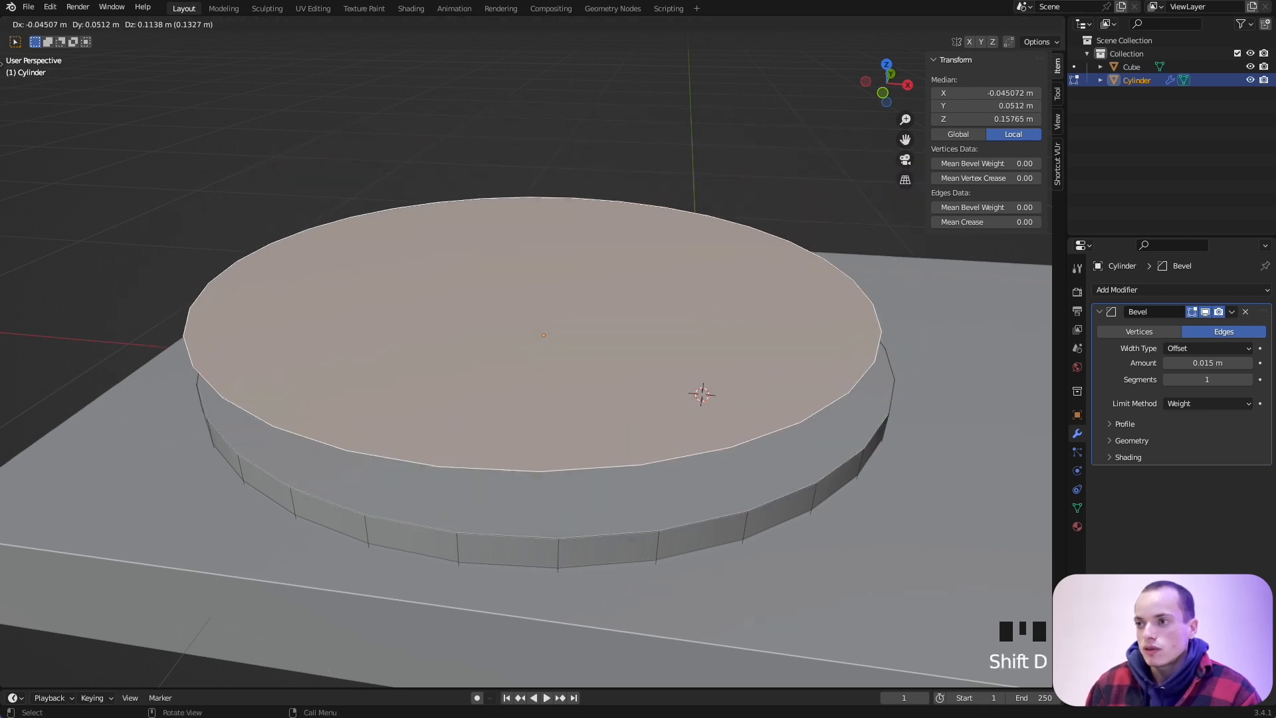
right_click(744, 313)
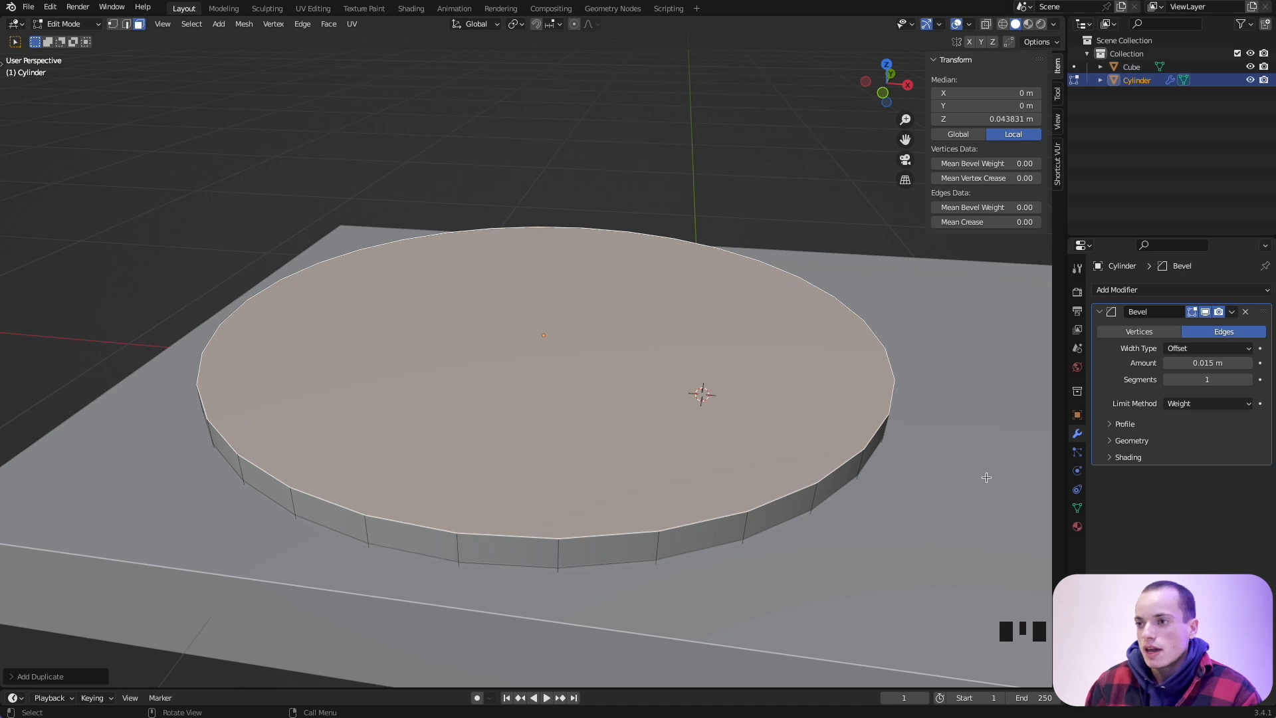
Scale the duplicated face down to a tiny circle at the disc's centre, about 2% of the disc's diameter.
key(s)
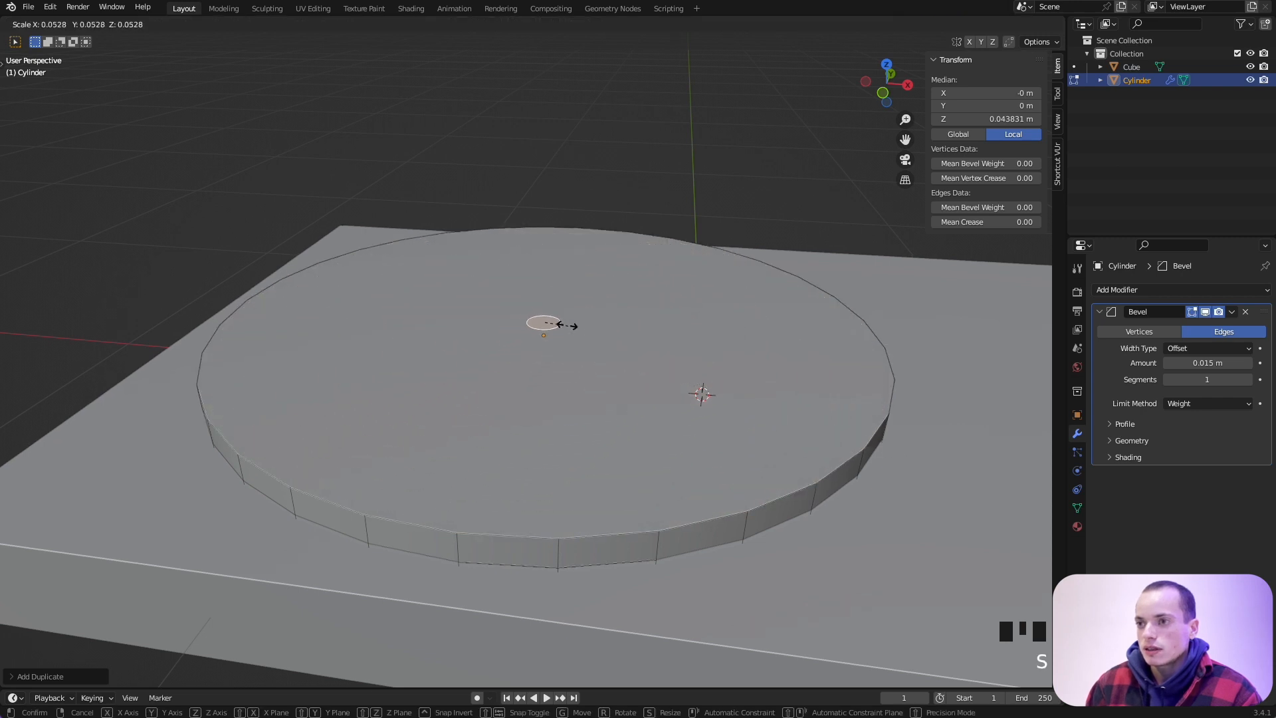
click(550, 320)
middle_drag(598, 341, 598, 340)
key(s)
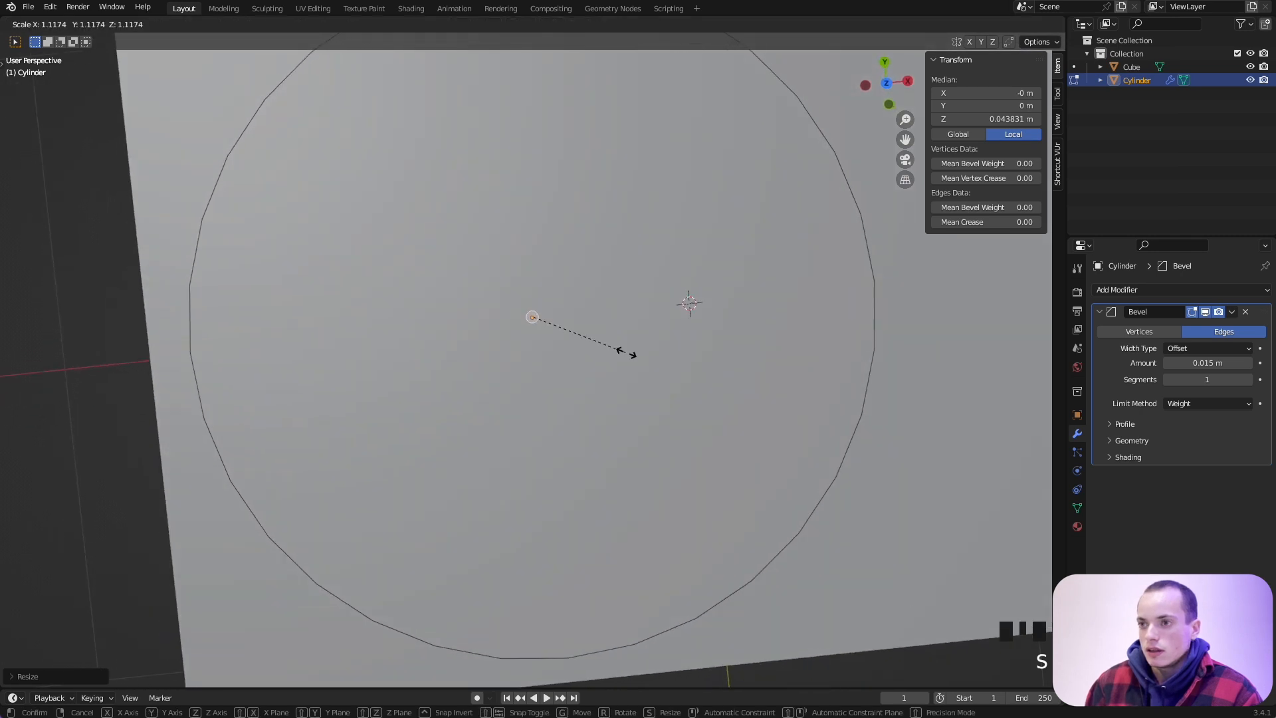
click(636, 354)
In top orthographic view, enlarge the small centre face slightly by a factor of about 1.03.
key(KP_7)
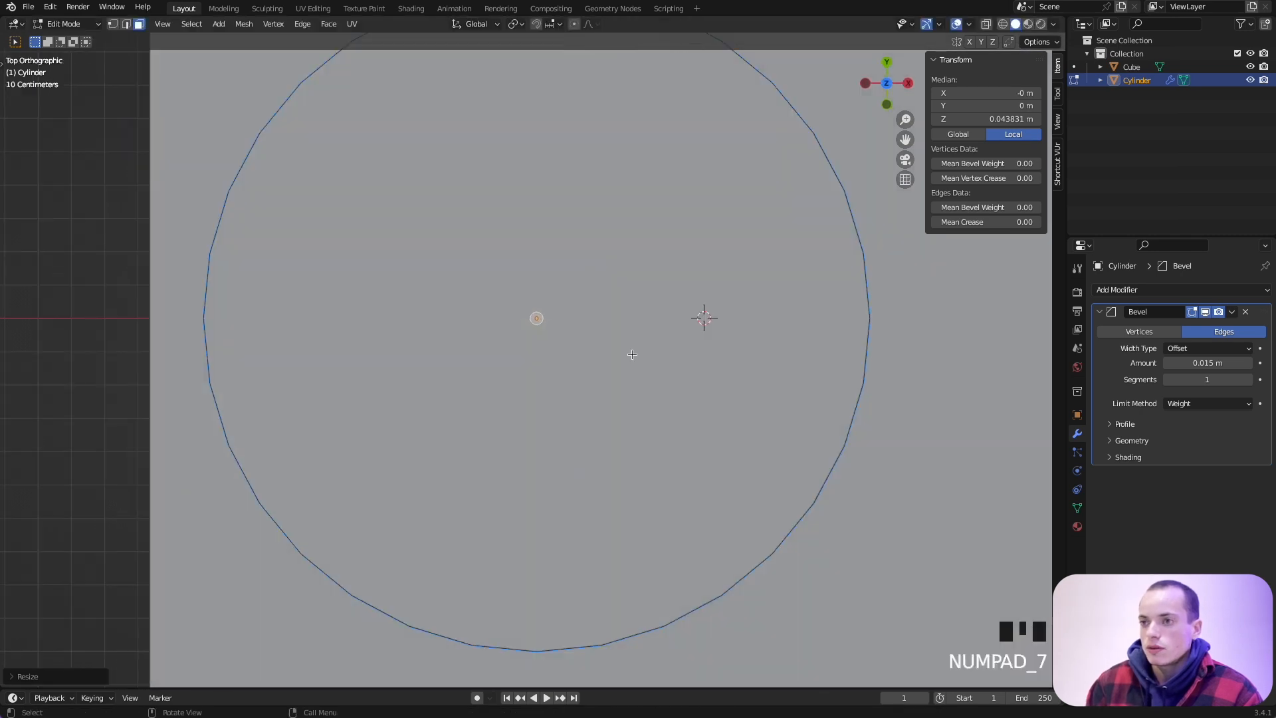
shift+scroll(632, 354, right, 3)
super+scroll(632, 355, up, 6)
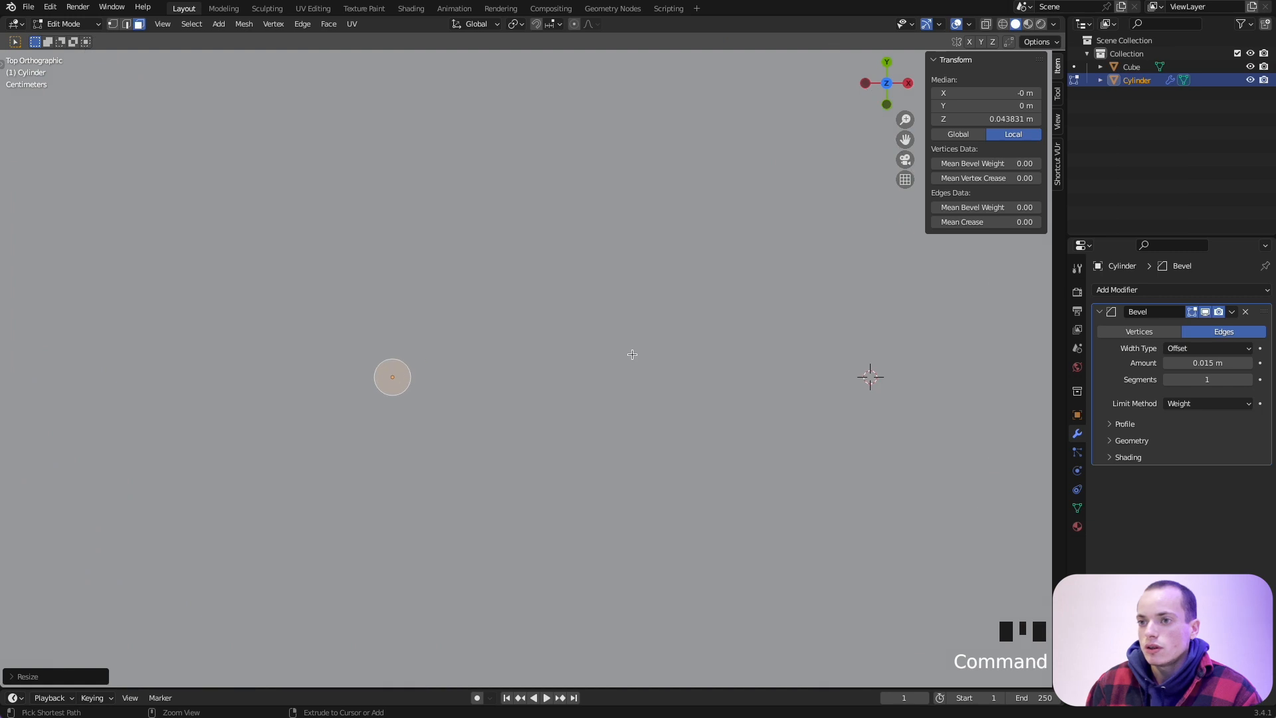
shift+scroll(633, 354, left, 3)
scroll(632, 354, left, 2)
scroll(632, 354, up, 1)
key(s)
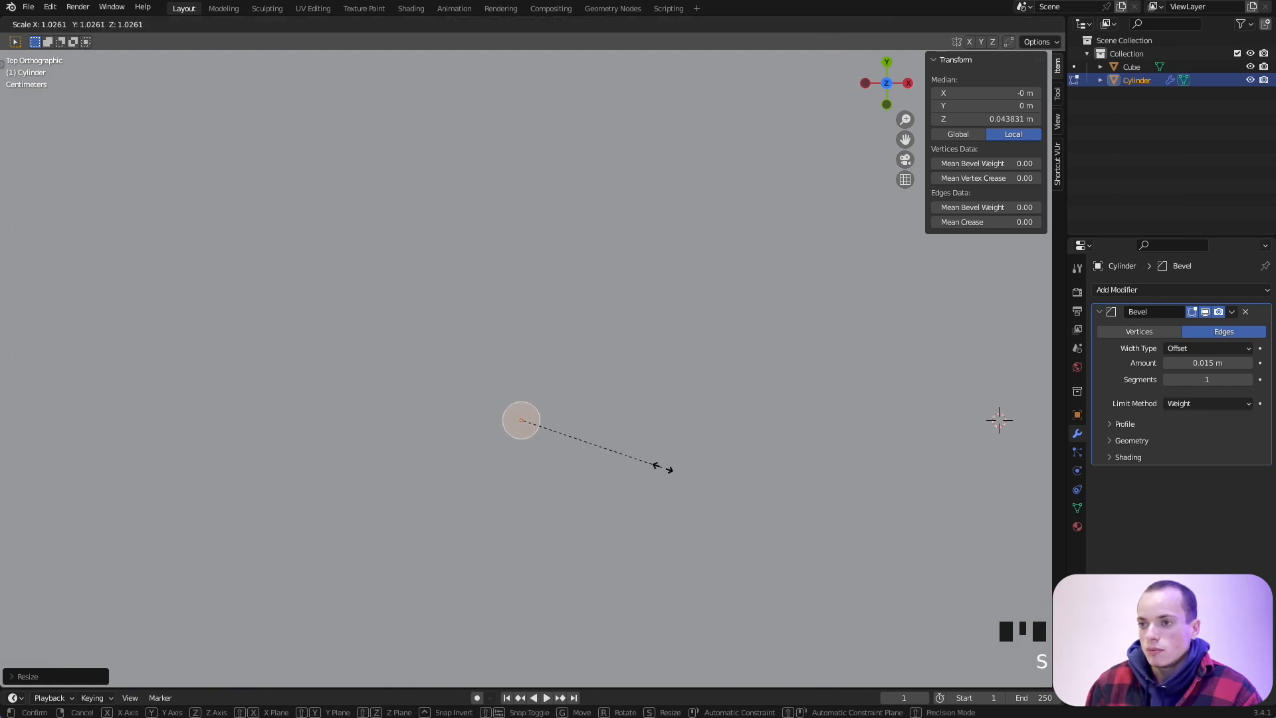
click(666, 469)
Extrude the small centre face upward about 0.047 m to form the platter's spindle.
super+scroll(667, 469, down, 9)
super+scroll(666, 469, up, 6)
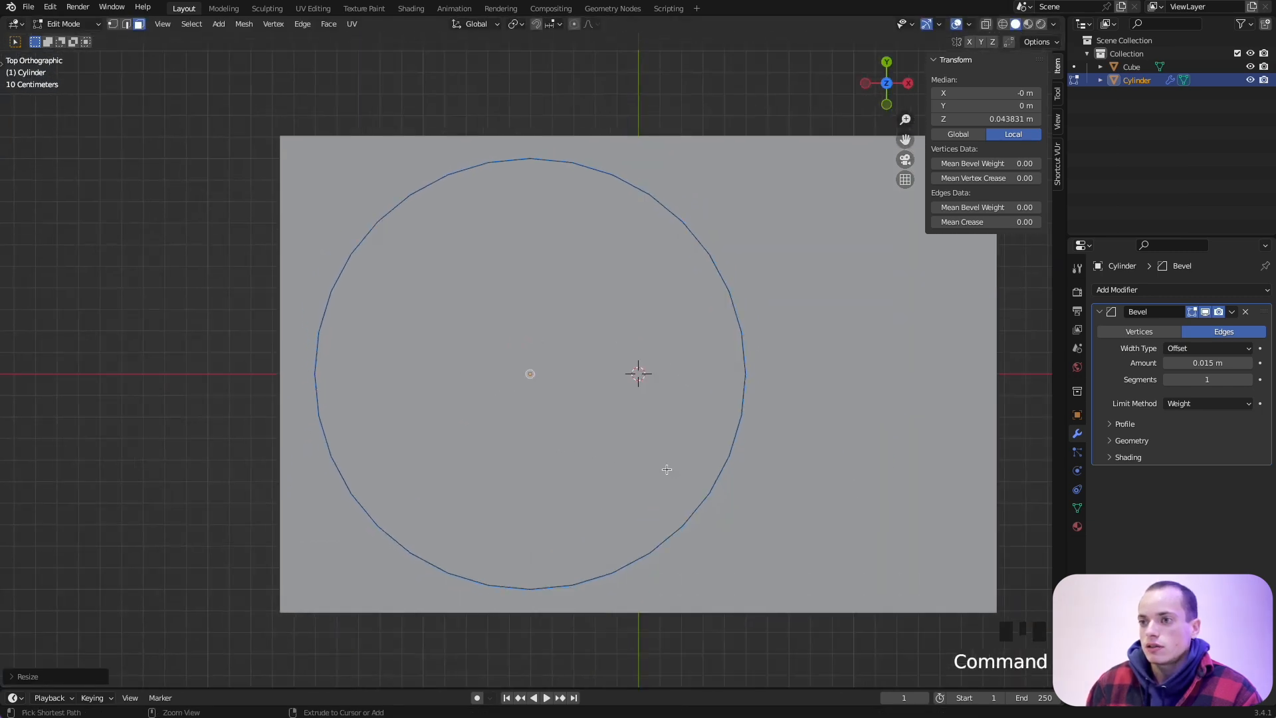
scroll(666, 469, down, 6)
super+scroll(667, 469, up, 1)
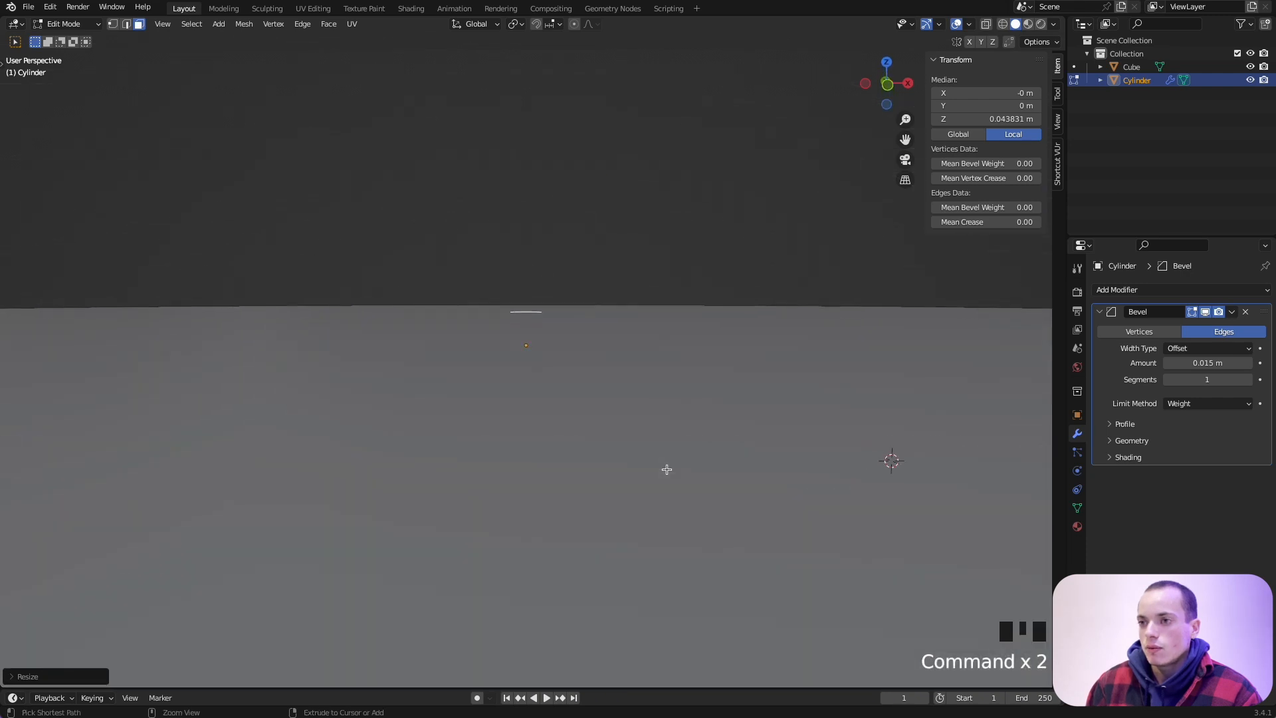
super+scroll(666, 469, down, 3)
key(e)
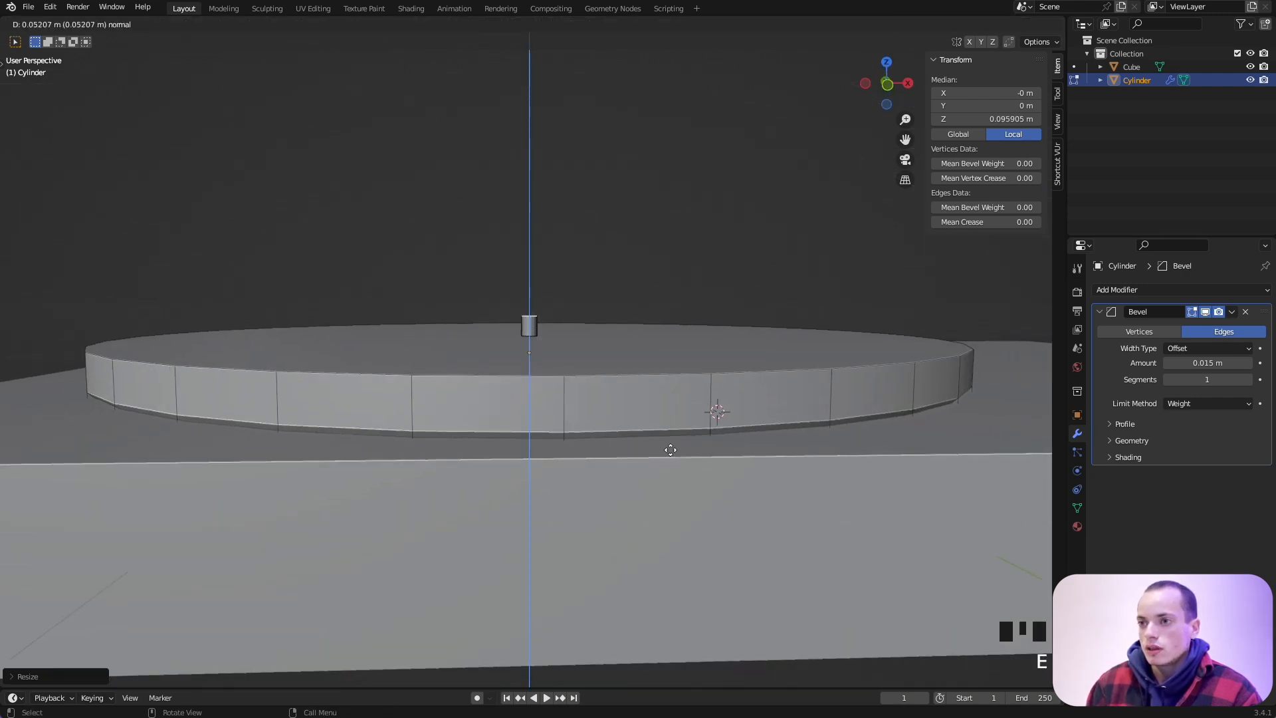
click(671, 451)
Bevel the spindle's top face with 6 segments to round its upper edge.
super+scroll(626, 371, up, 5)
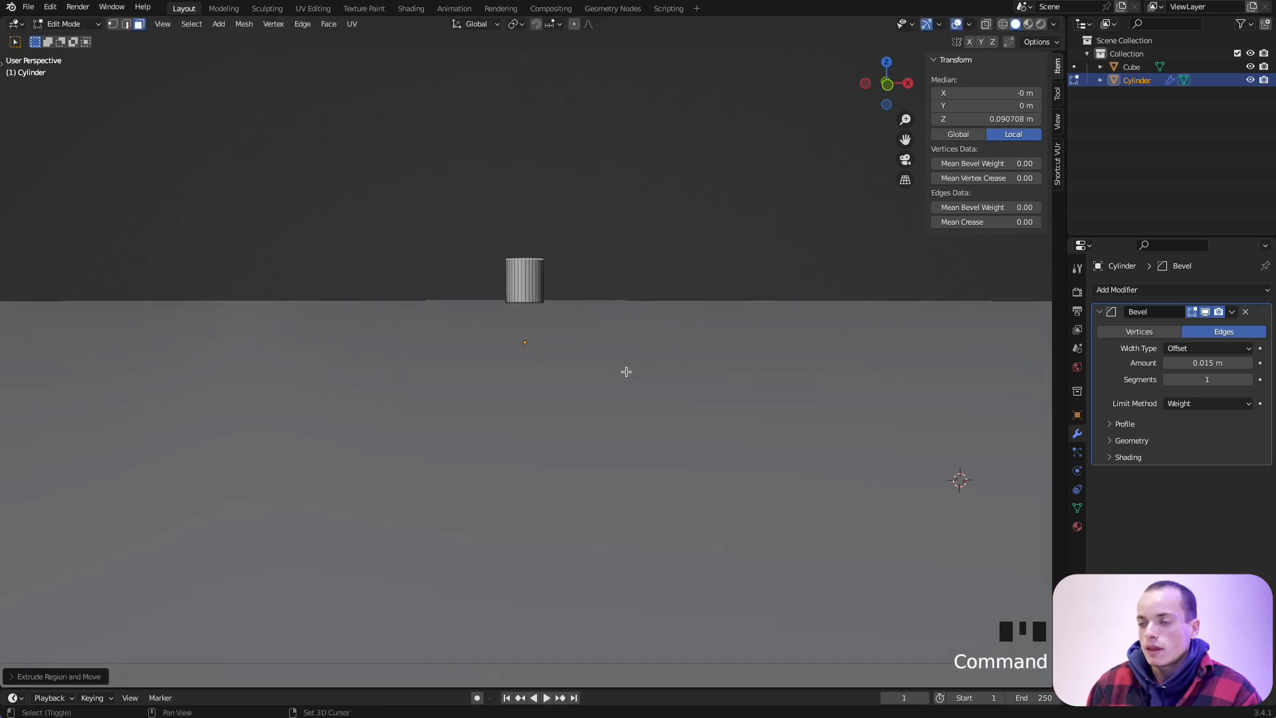
scroll(626, 371, up, 2)
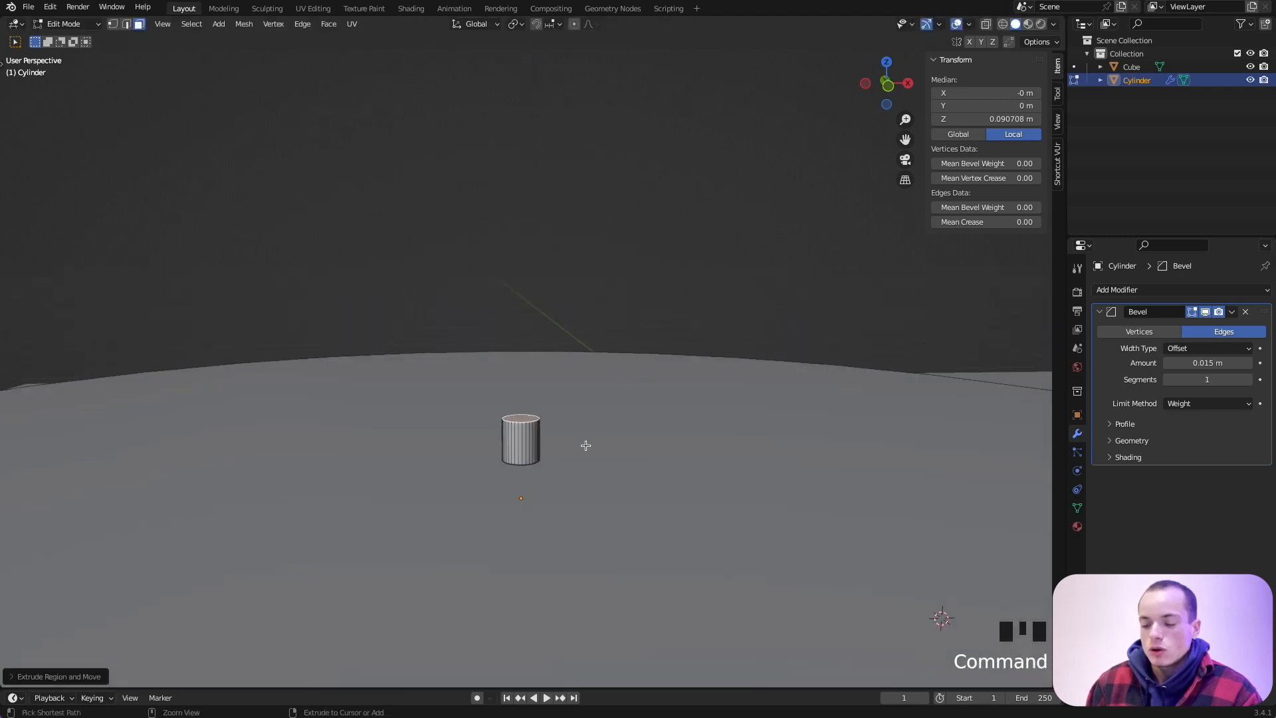
key(ctrl+b)
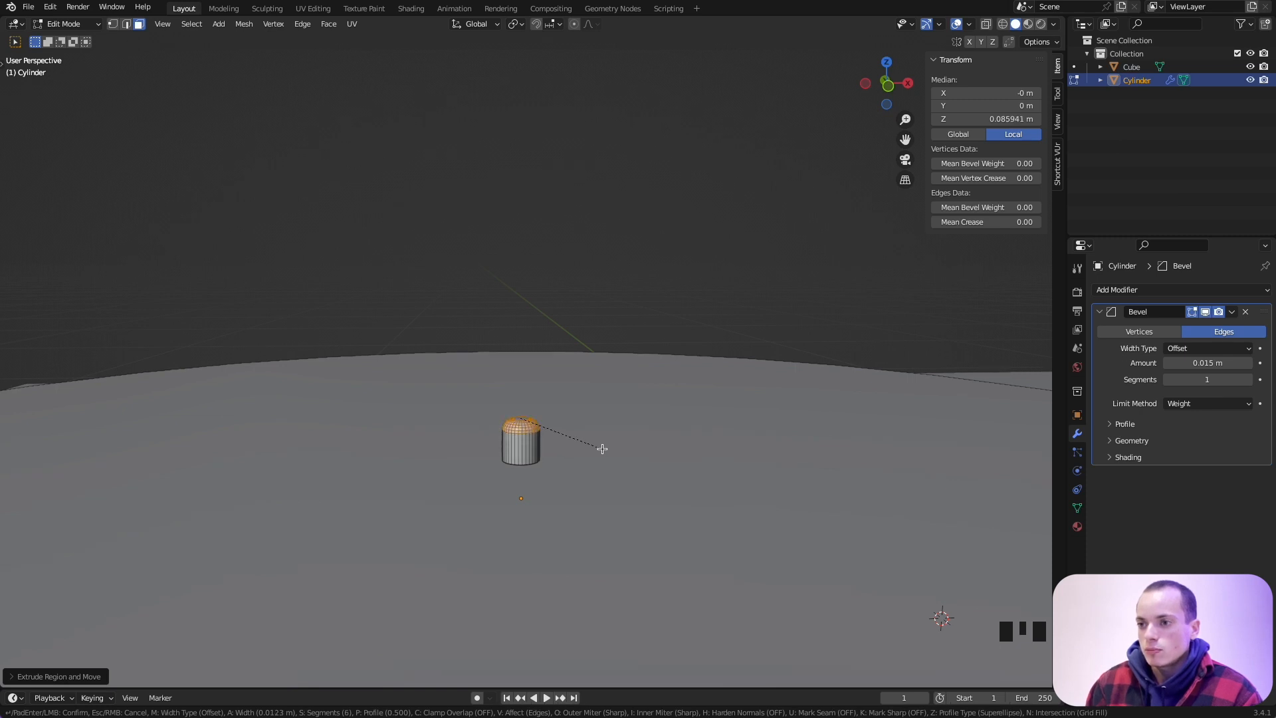
click(604, 448)
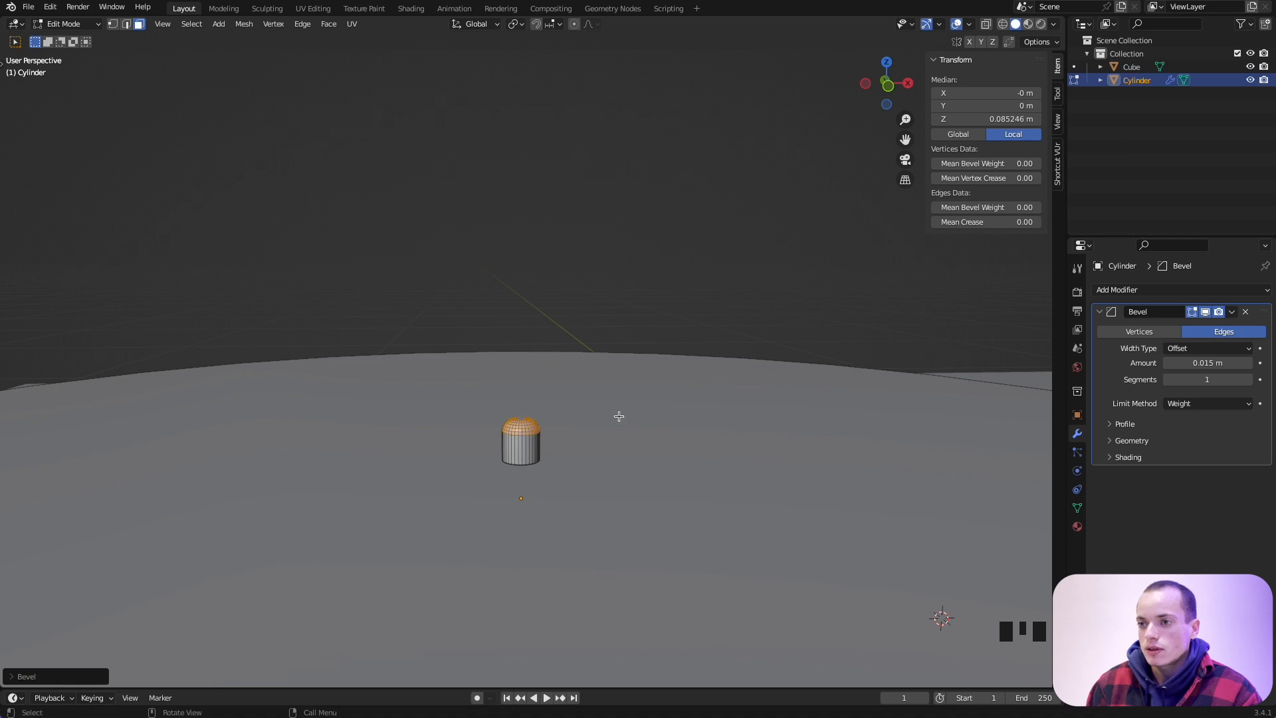
Examine the rounded spindle and the disc's rim in both Object Mode and Edit Mode.
scroll(617, 416, up, 3)
key(Tab)
super+scroll(618, 421, down, 6)
scroll(619, 421, up, 5)
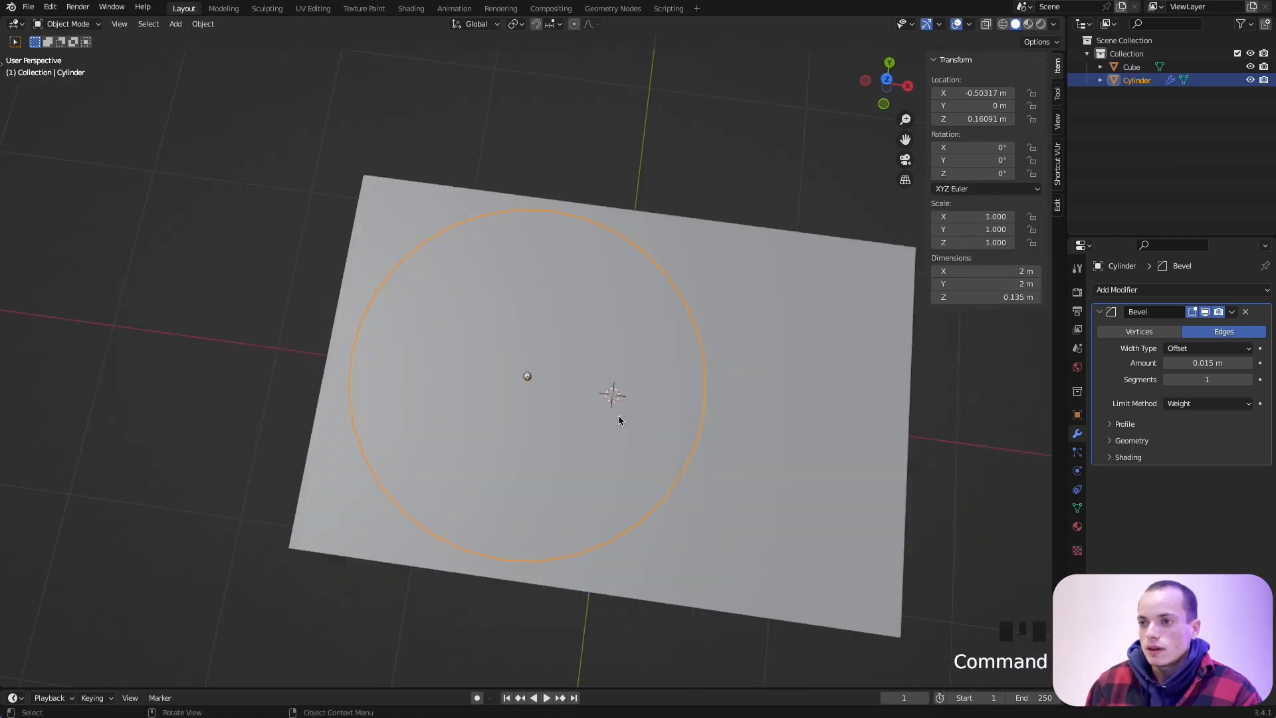
scroll(619, 421, down, 8)
scroll(619, 421, up, 3)
super+scroll(618, 420, up, 4)
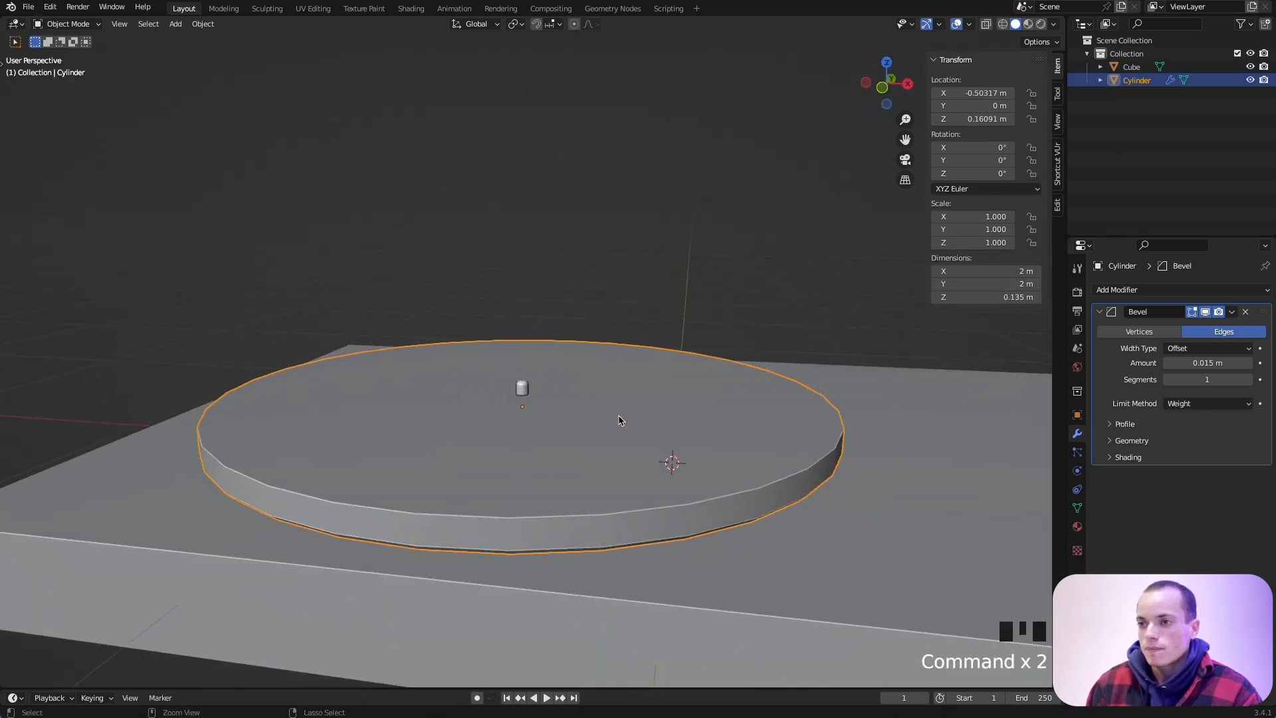
key(Tab)
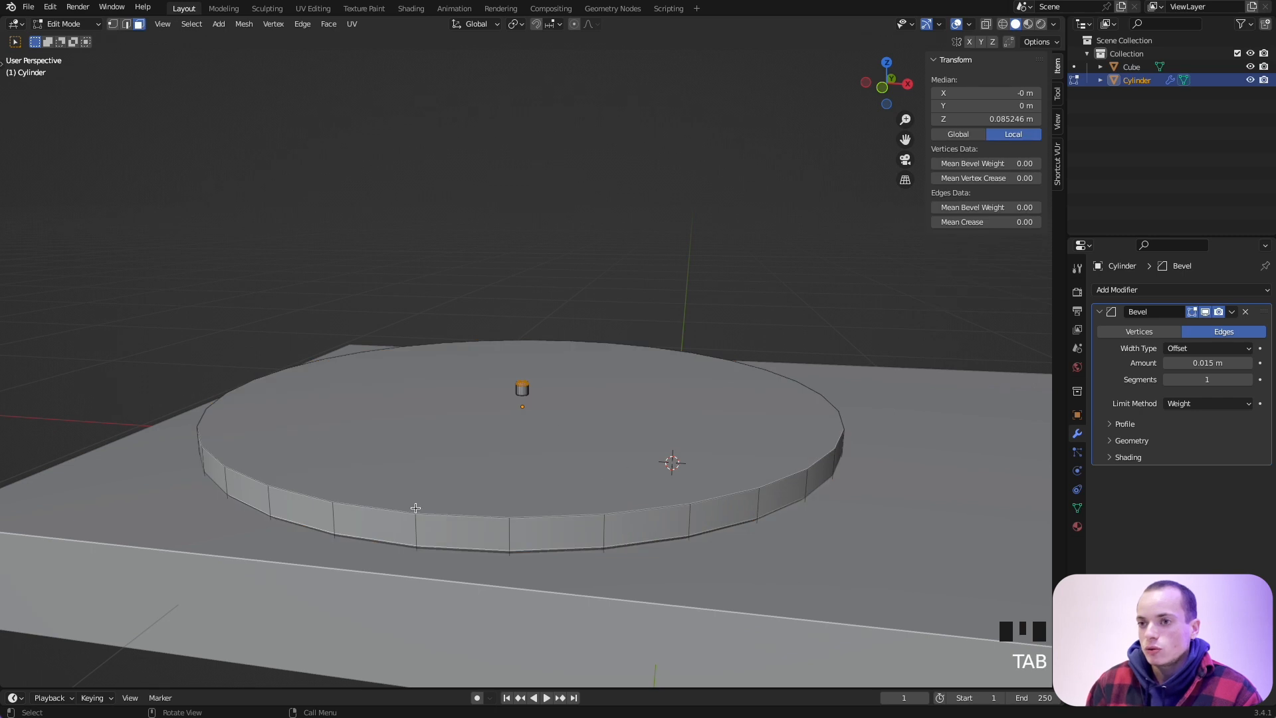
click(622, 459)
click(612, 534)
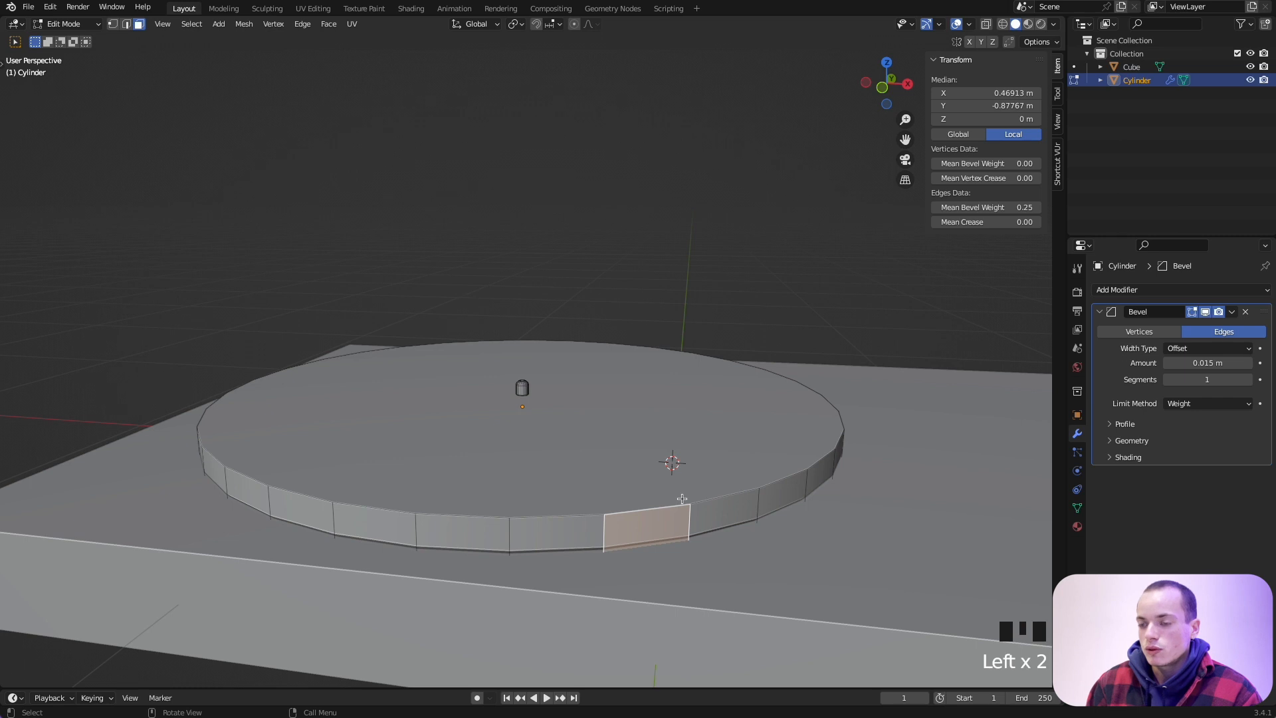
super+scroll(708, 492, up, 2)
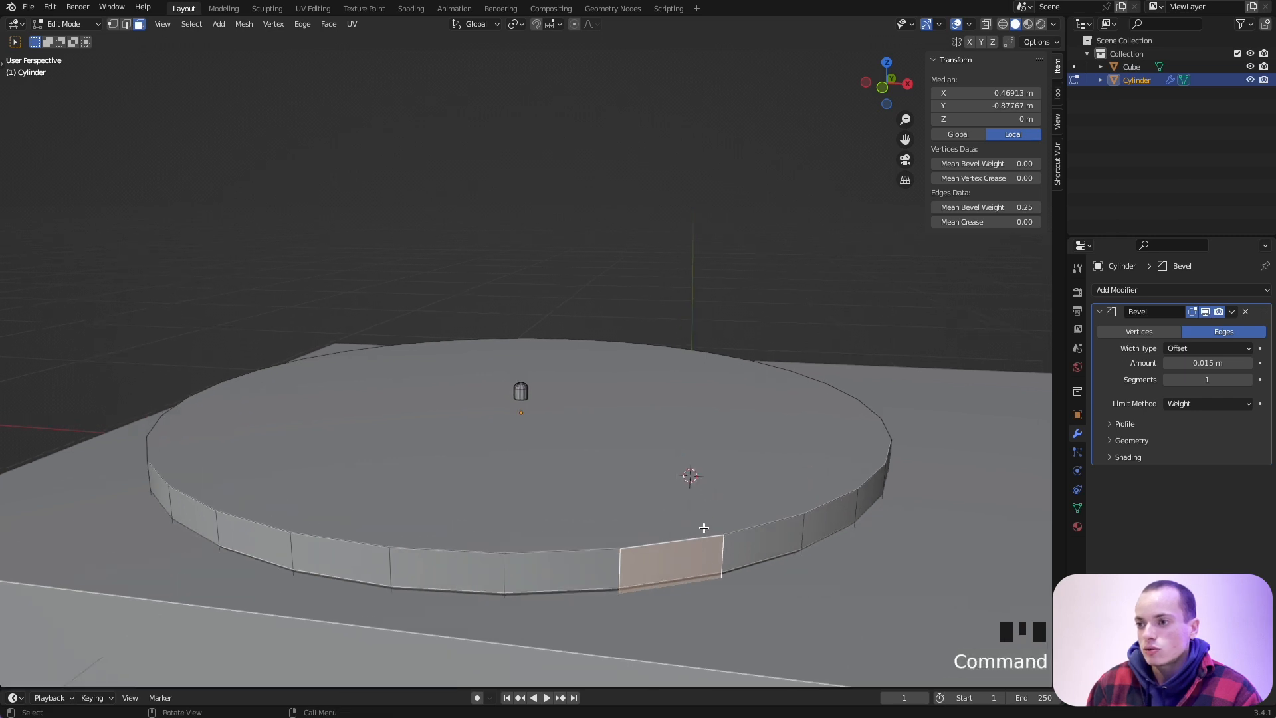
super+scroll(704, 525, up, 1)
mouse_move(704, 523)
middle_down()
mouse_move(727, 479)
mouse_move(700, 521)
middle_up()
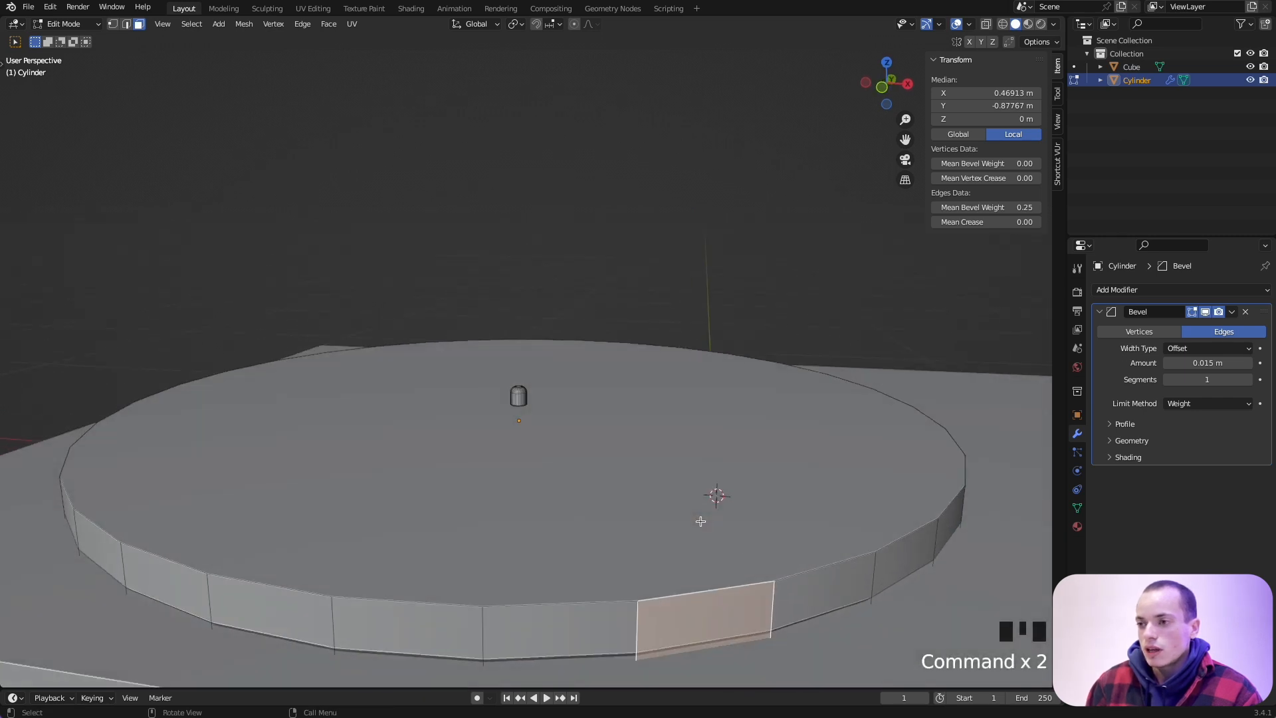
super+scroll(640, 448, up, 1)
key(Tab)
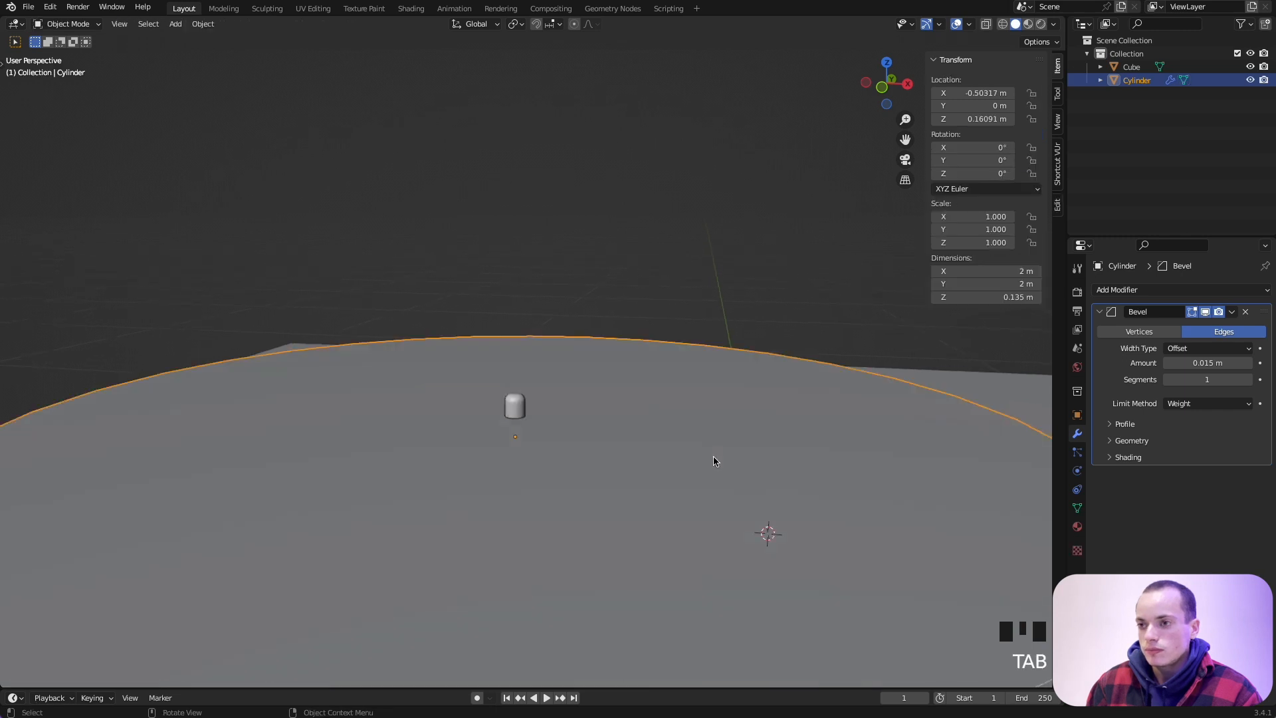
In Edit Mode, duplicate the platter's large top face in place and scale the copy down to about 0.993.
key(Tab)
super+scroll(712, 456, down, 2)
click(571, 461)
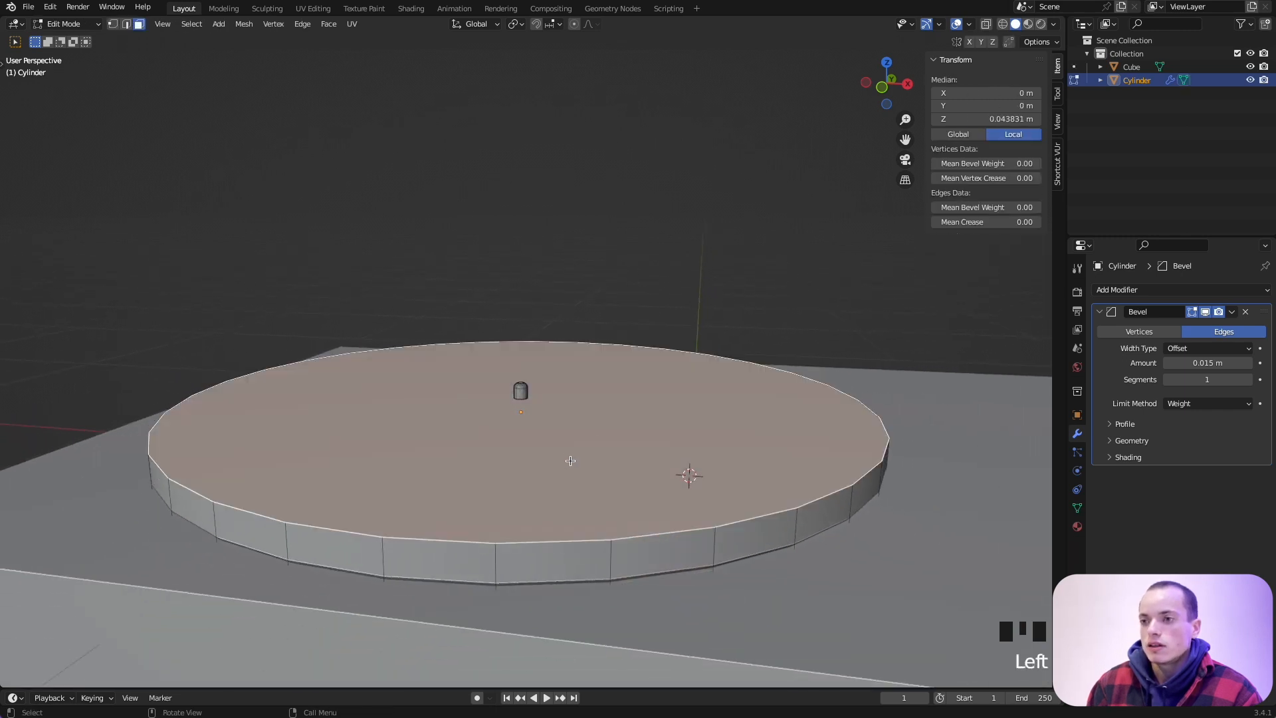
super+scroll(745, 482, up, 2)
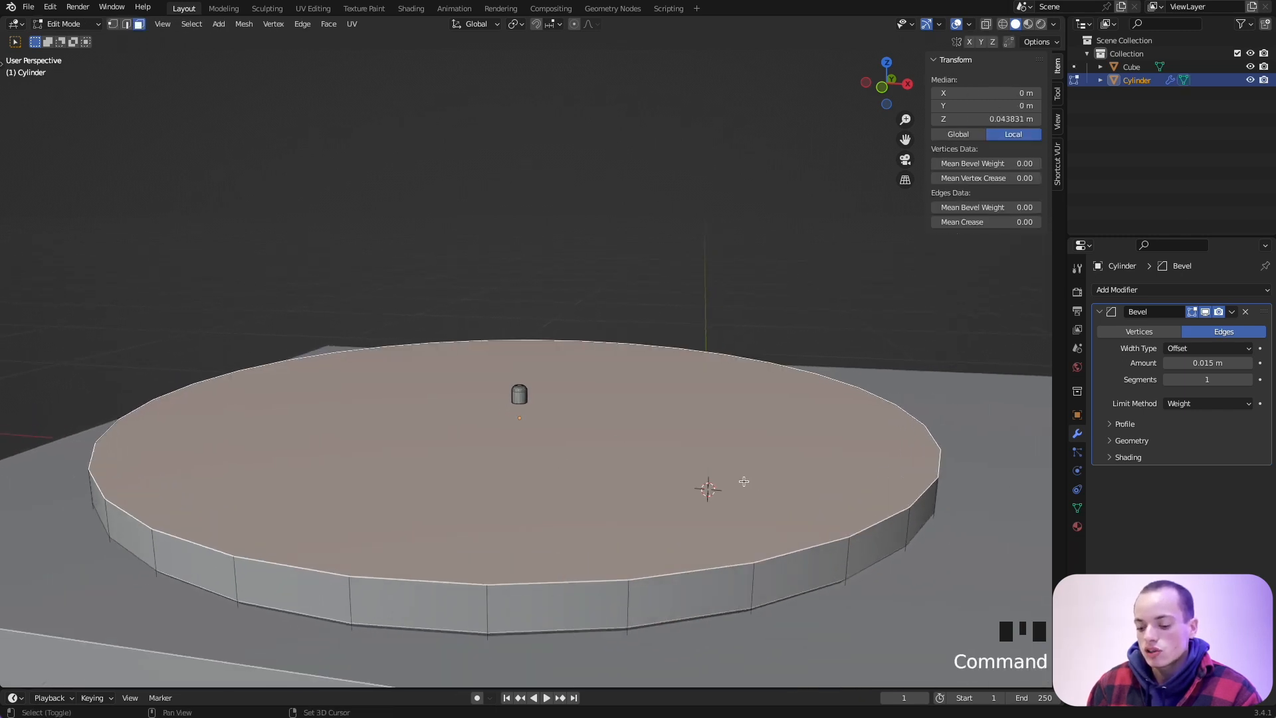
key(shift+d)
right_click(804, 501)
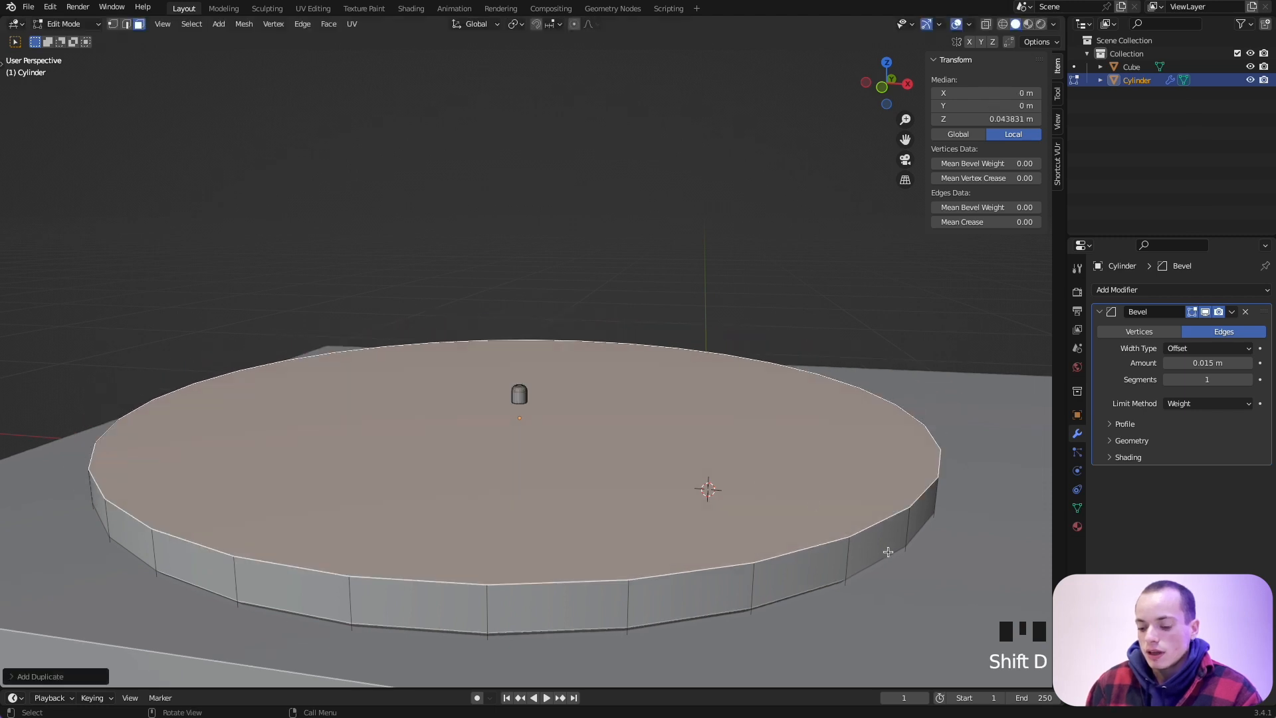
key(s)
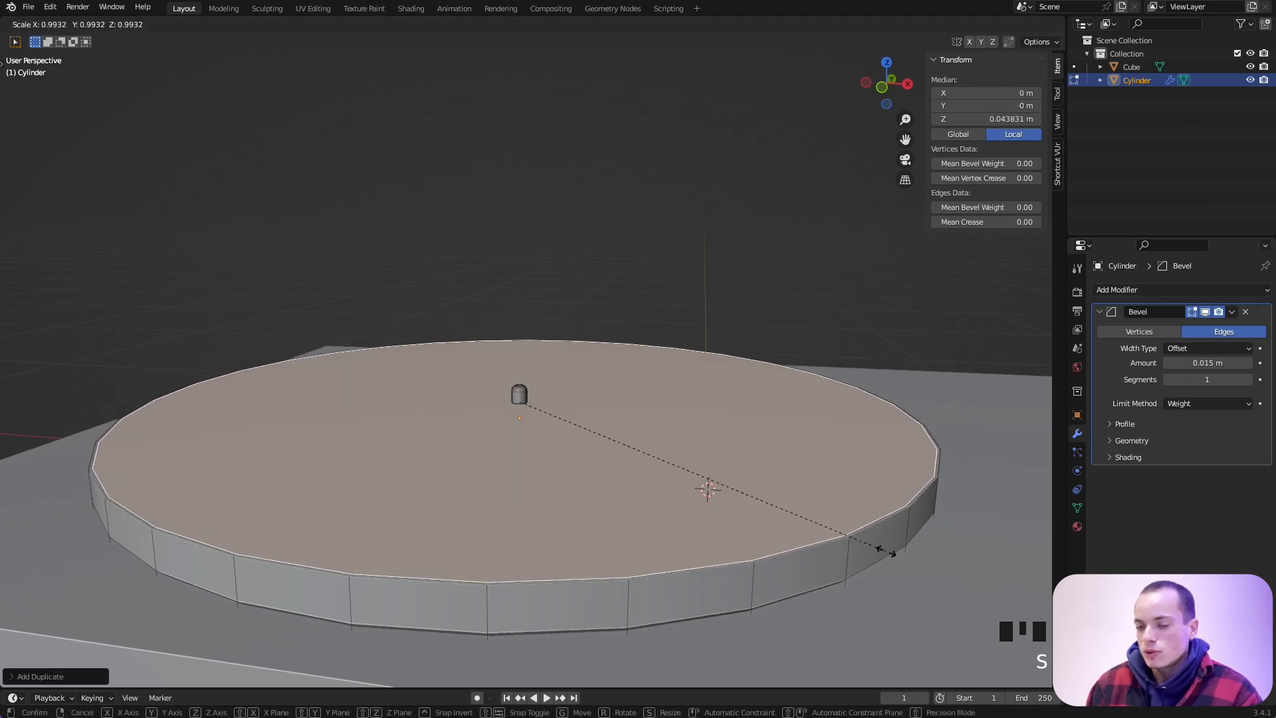
click(886, 550)
Extrude the duplicated top face upward about 0.004 m and return to Object Mode.
super+scroll(885, 551, up, 3)
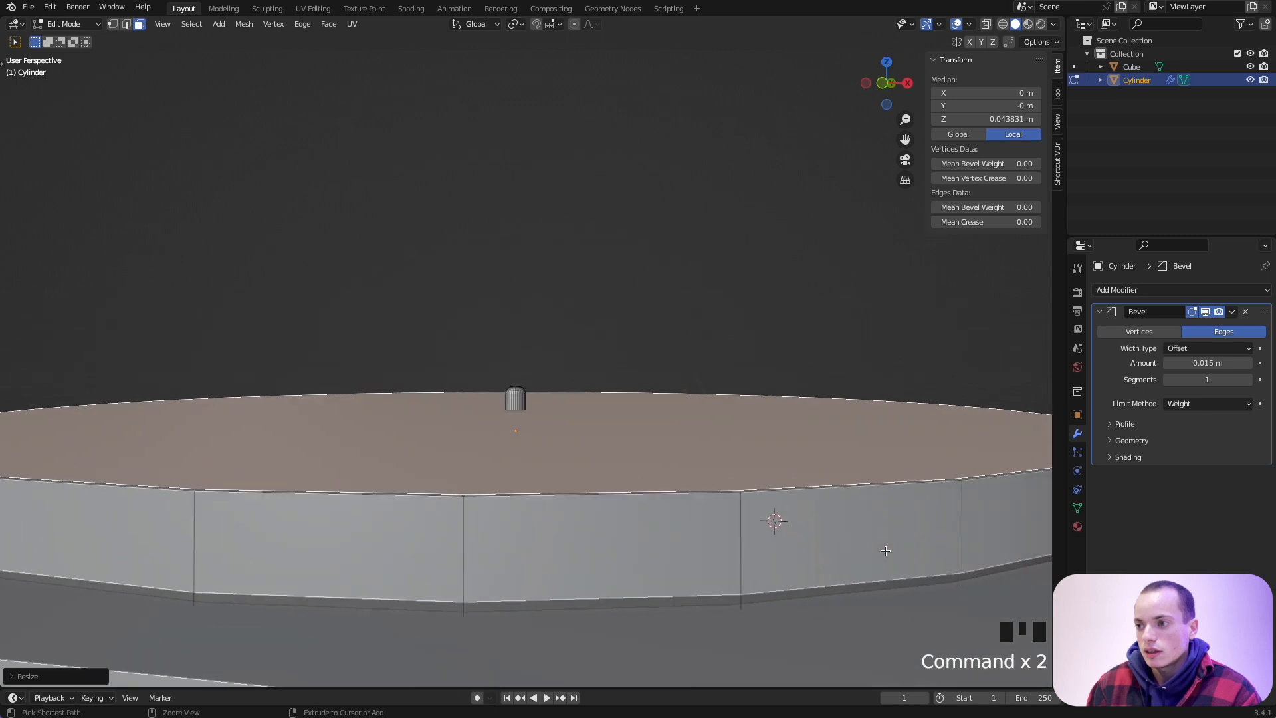
super+scroll(885, 551, up, 2)
scroll(885, 551, up, 2)
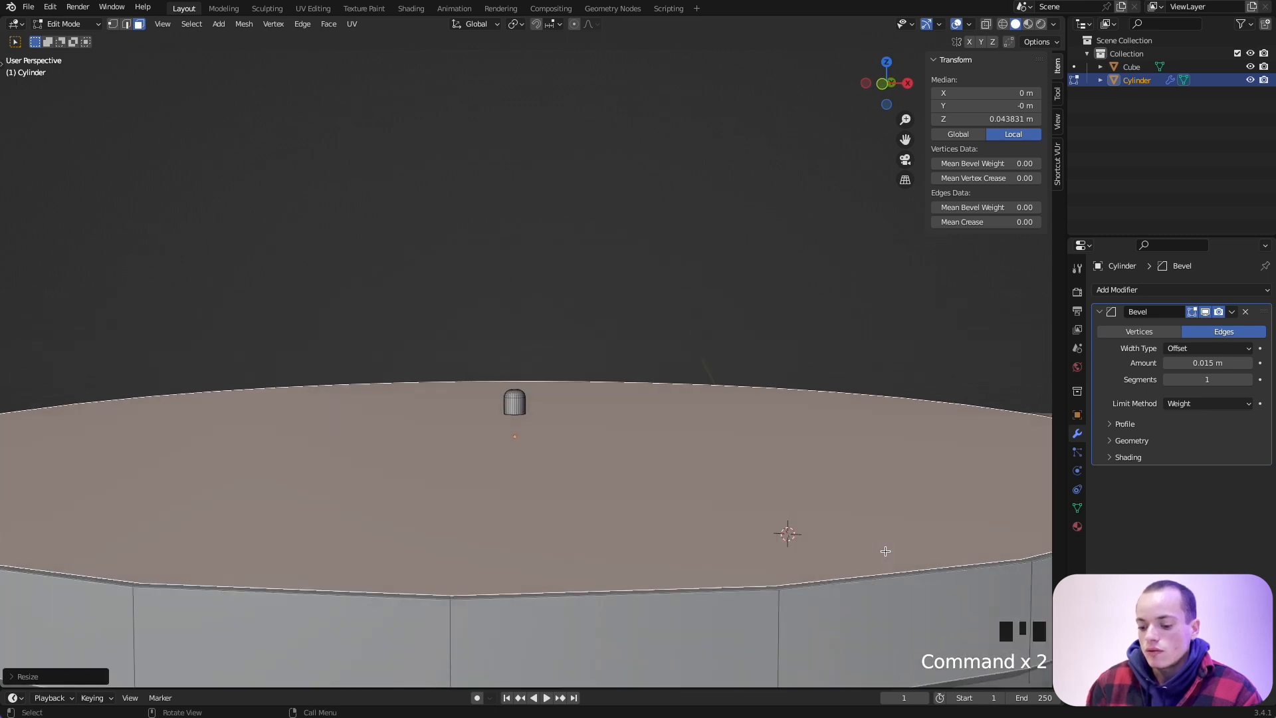
key(e)
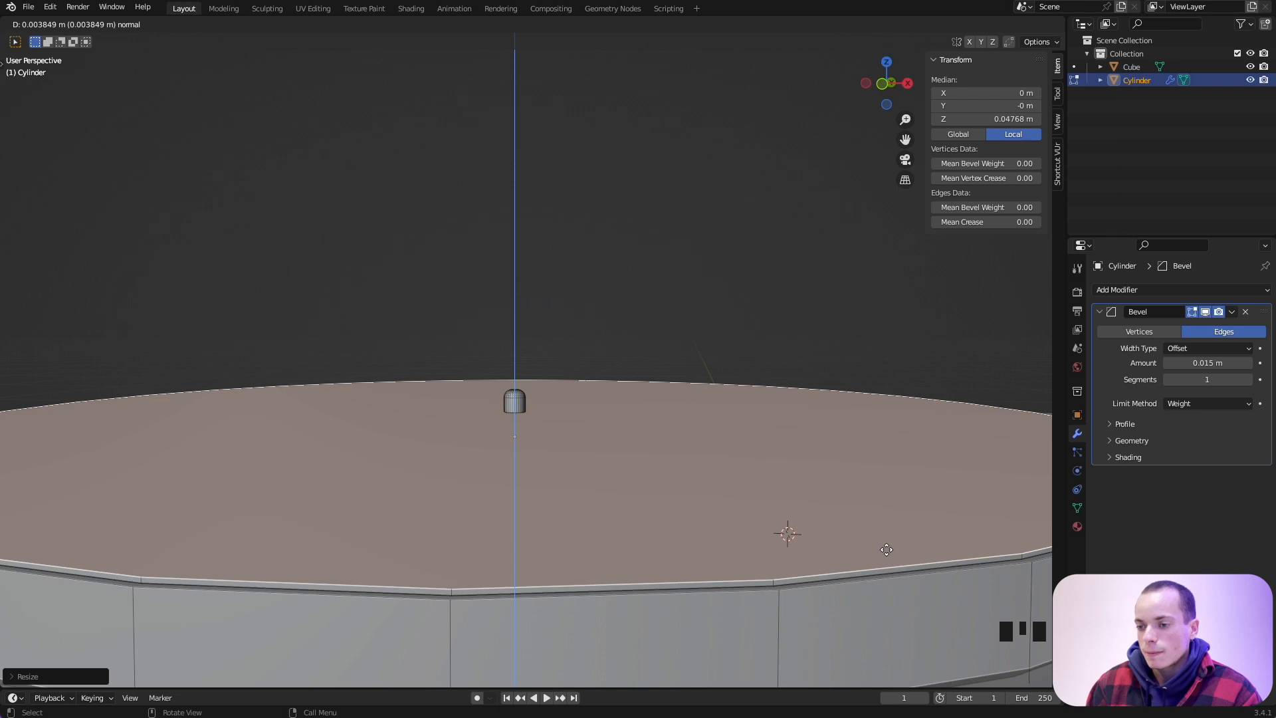
click(886, 549)
scroll(887, 549, down, 5)
key(Tab)
scroll(887, 549, up, 5)
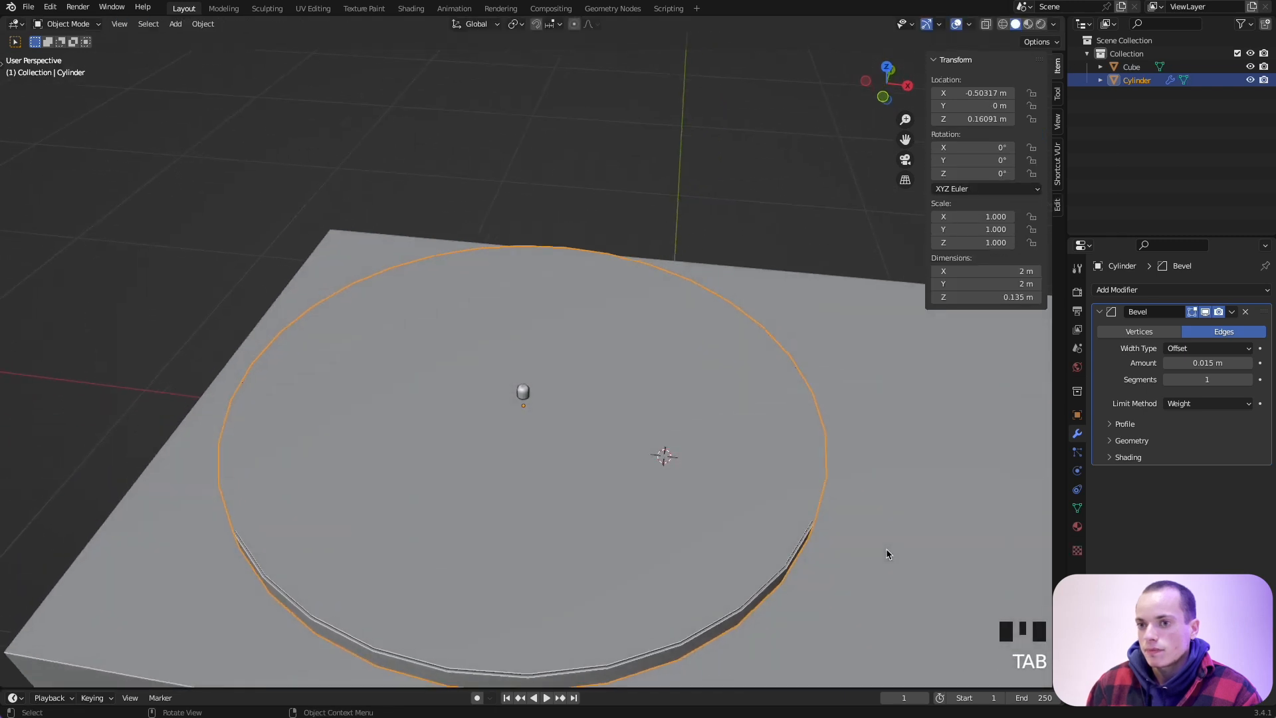
Examine the platter's layered rim and its existing Bevel modifier, ending with the platter selected.
super+scroll(887, 554, down, 3)
scroll(887, 554, down, 5)
super+scroll(887, 554, up, 2)
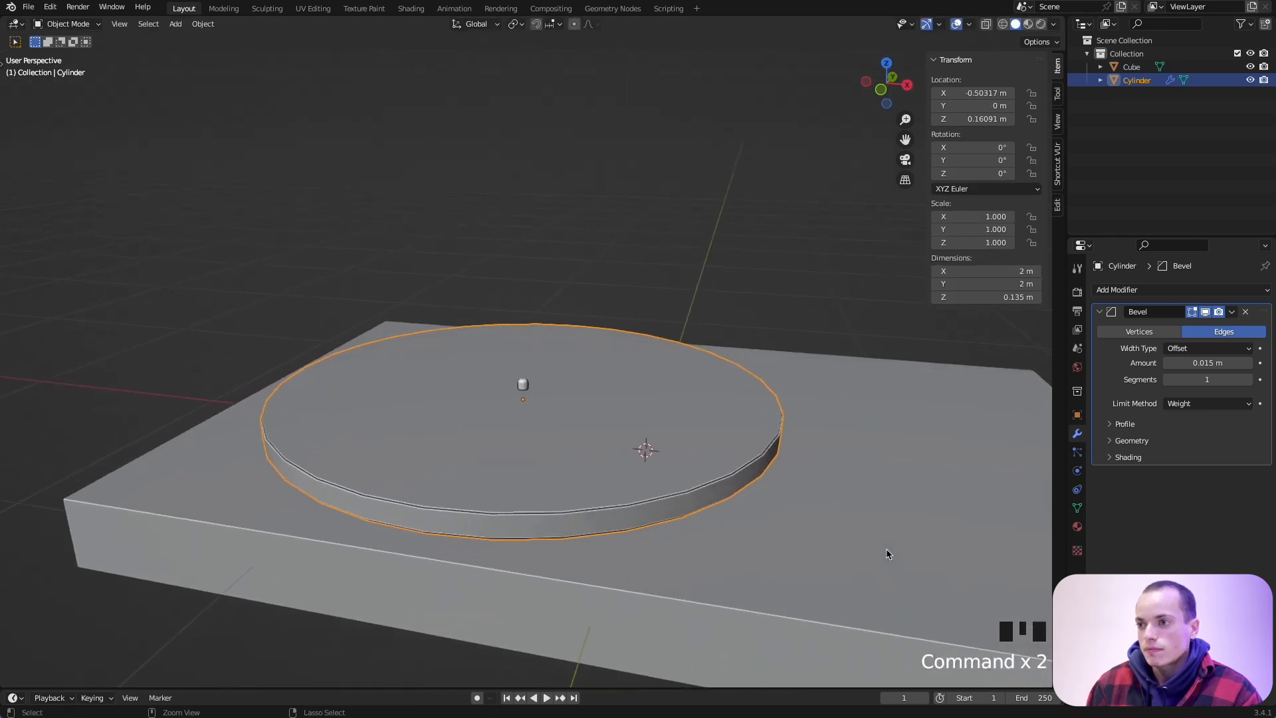
super+scroll(886, 550, up, 1)
super+scroll(947, 510, up, 1)
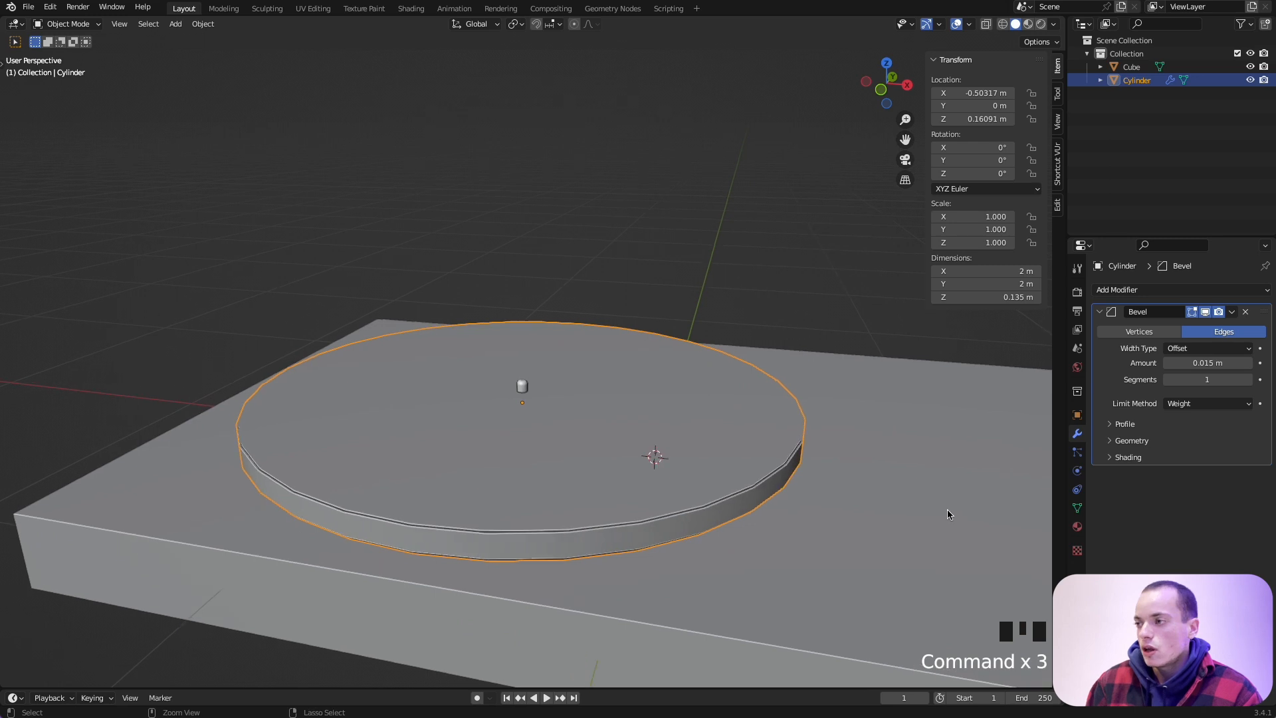
click(1099, 312)
click(1099, 311)
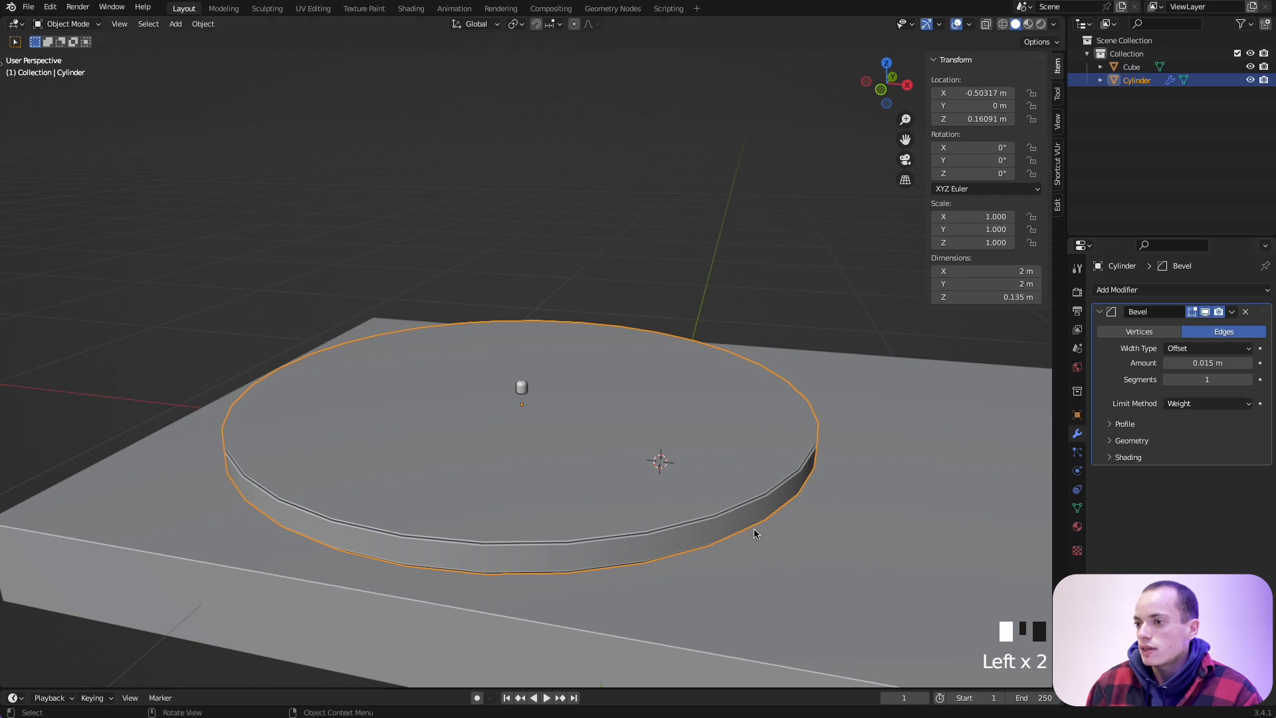
scroll(754, 528, down, 3)
click(650, 498)
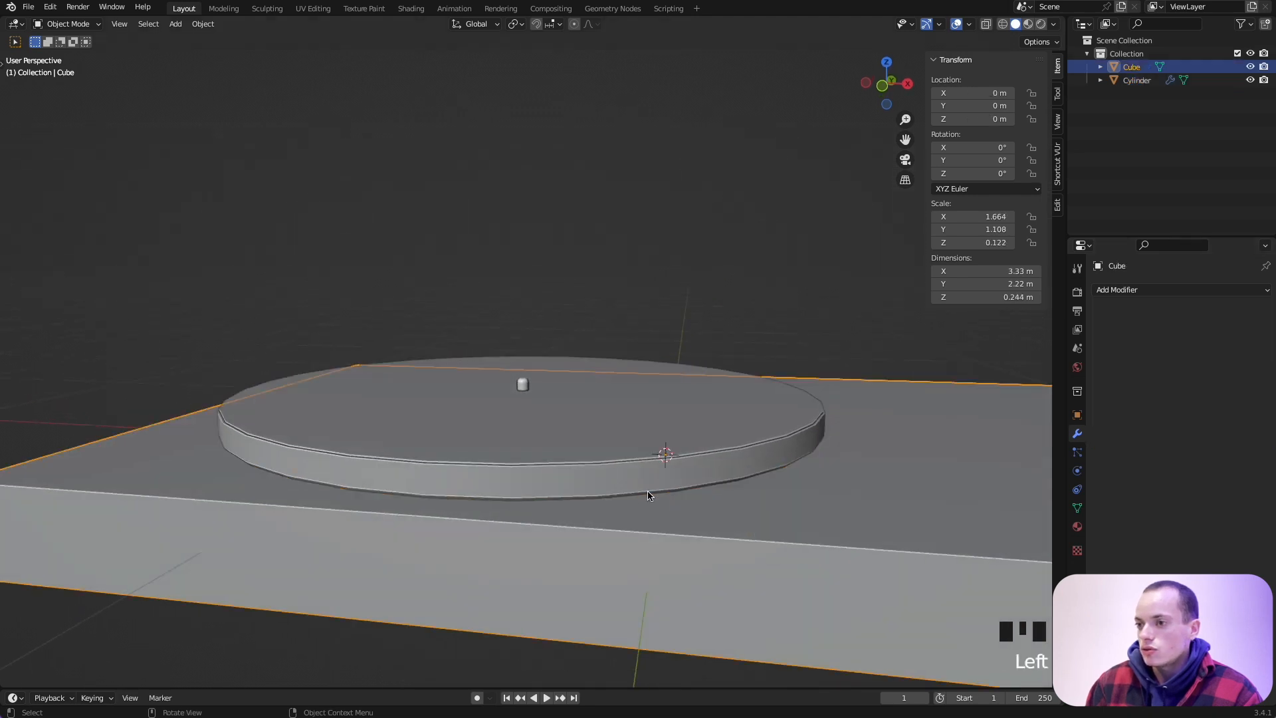
click(743, 485)
click(759, 454)
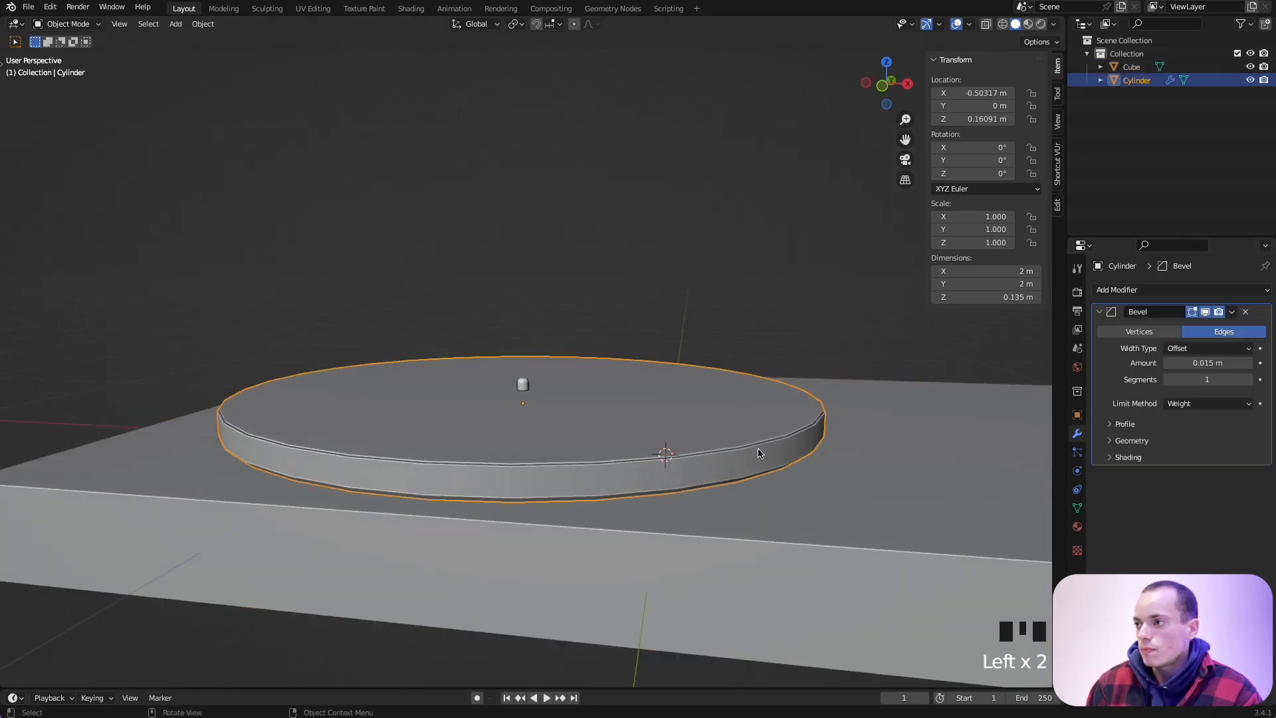
Add a second Bevel modifier to the platter with 6 segments.
click(1100, 312)
click(1137, 291)
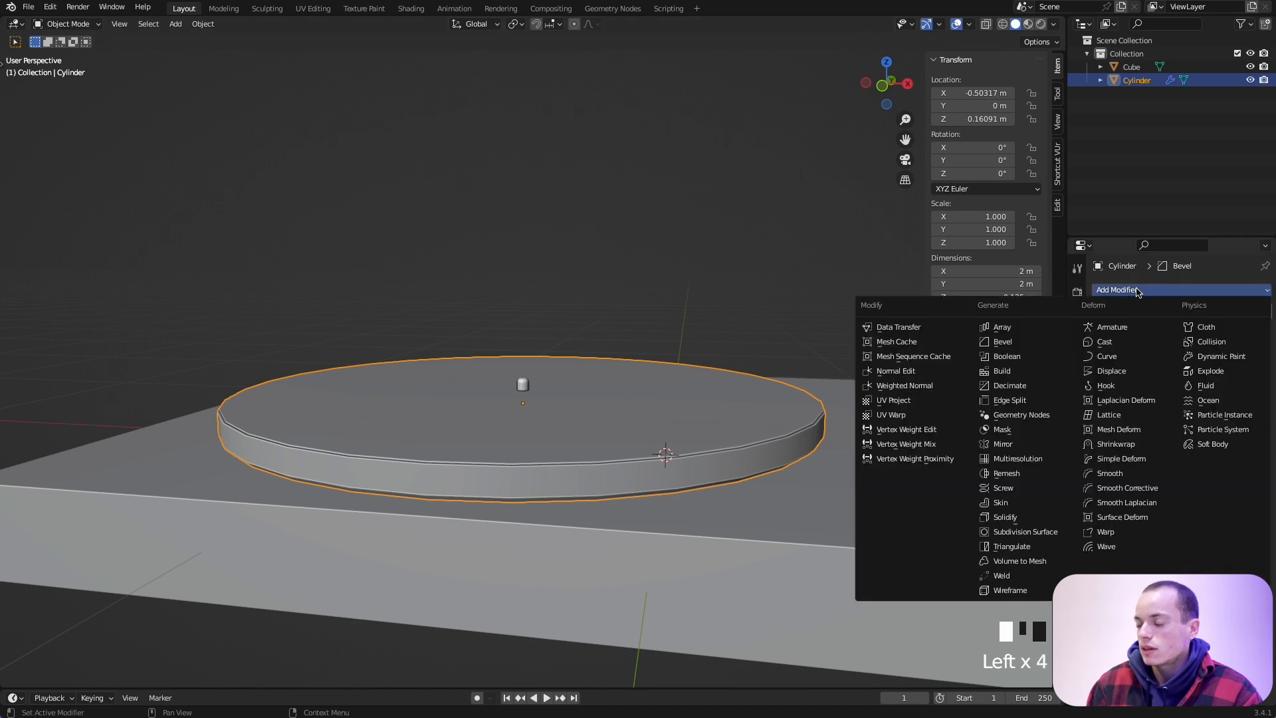
click(1024, 343)
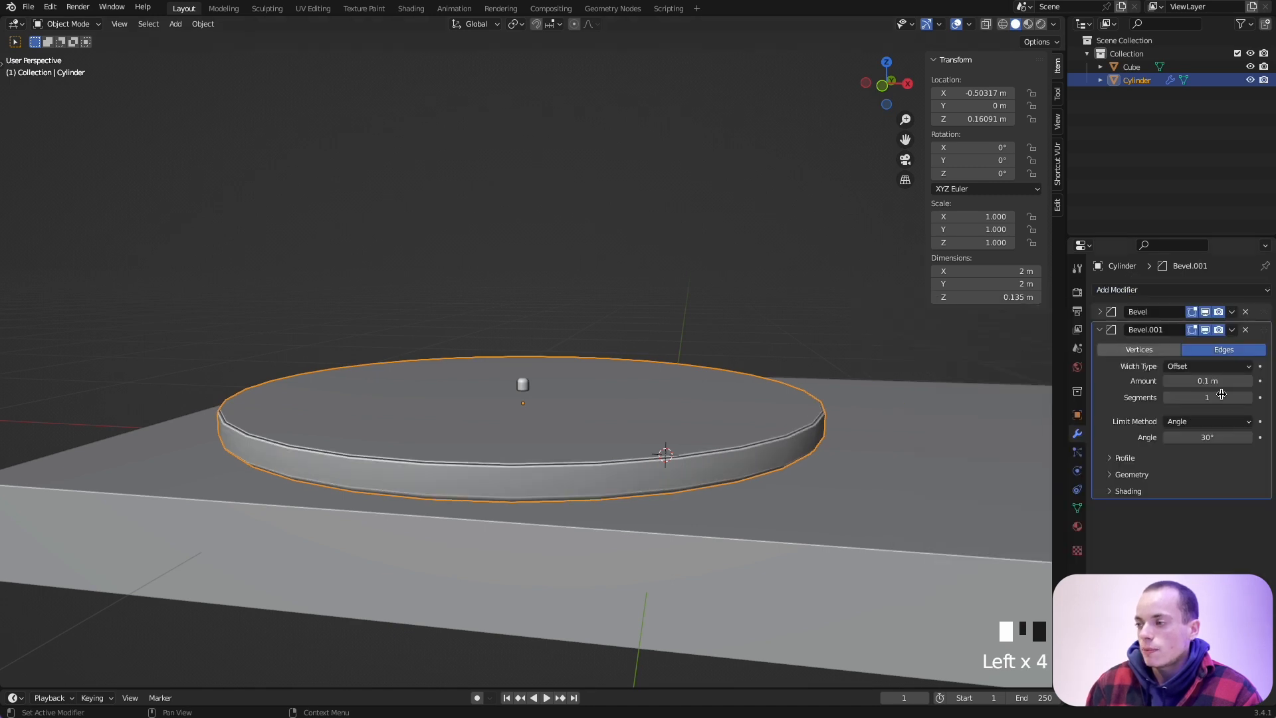
click(1248, 398)
click(1248, 397)
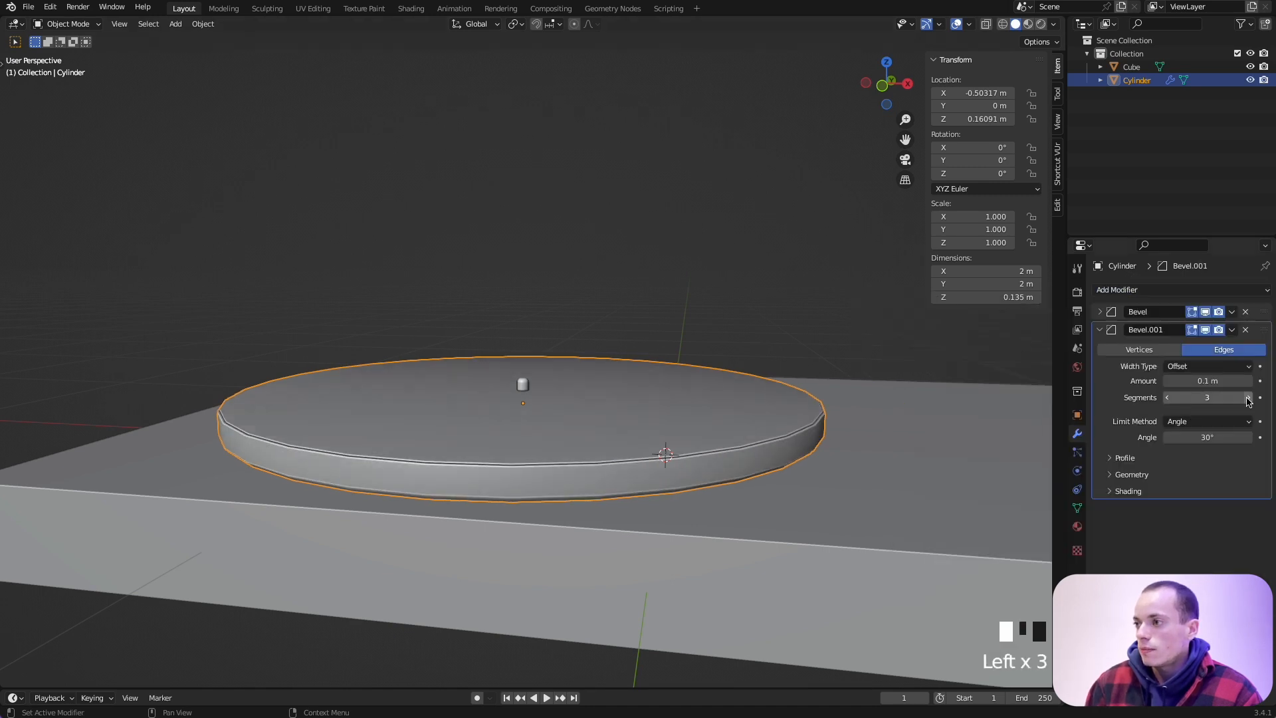
click(1248, 398)
click(1249, 397)
ctrl+middle_drag(765, 398, 764, 411)
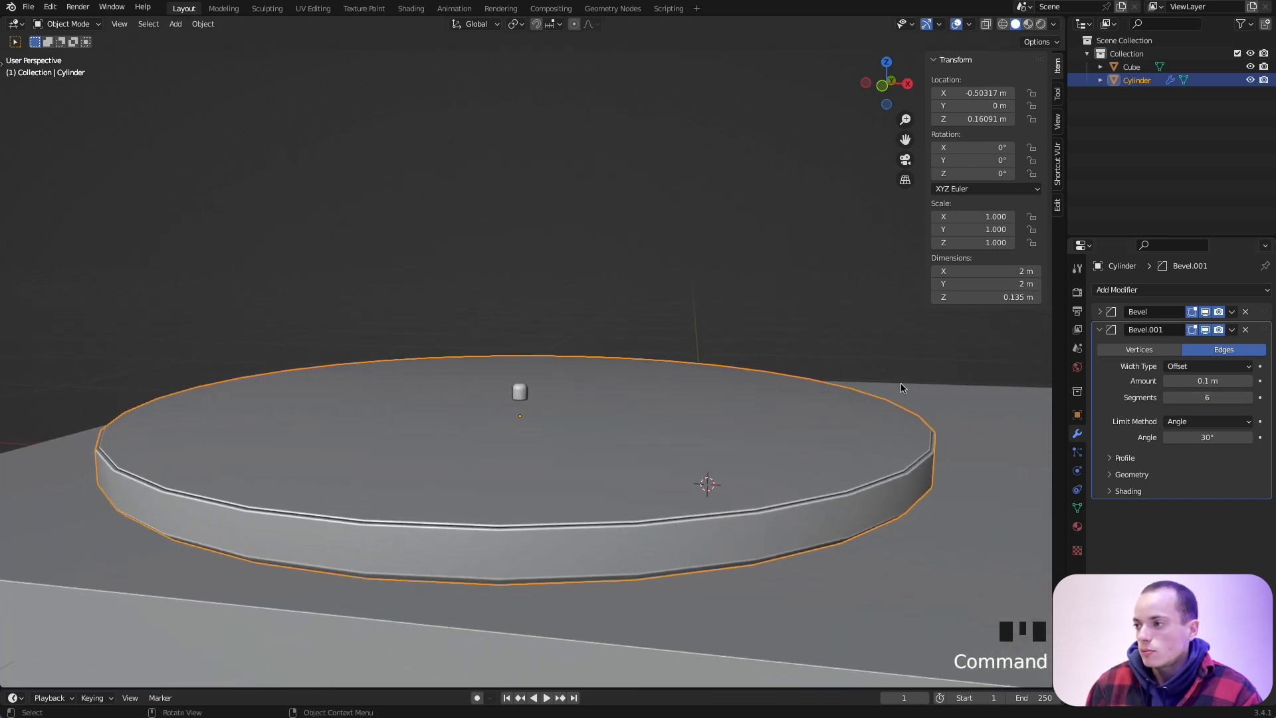
click(1098, 329)
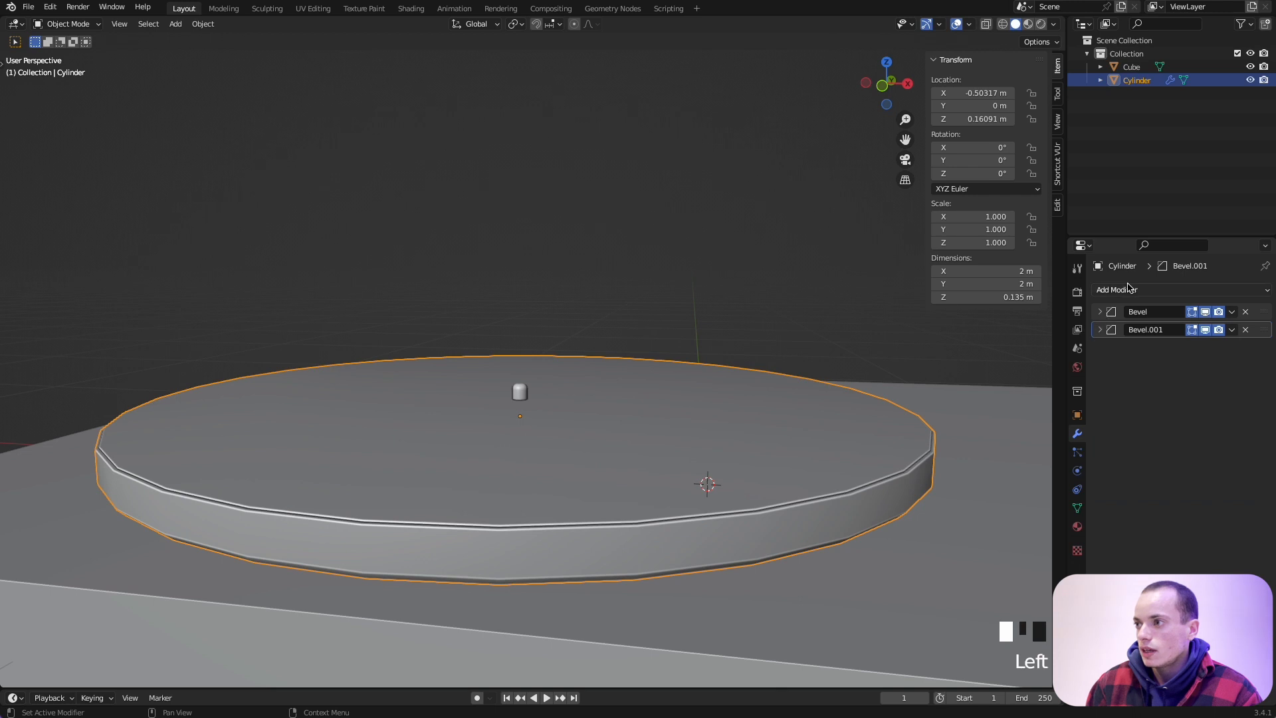
Add a Subdivision Surface modifier to the platter with its viewport level set to 2.
scroll(882, 487, up, 5)
super+scroll(883, 487, down, 5)
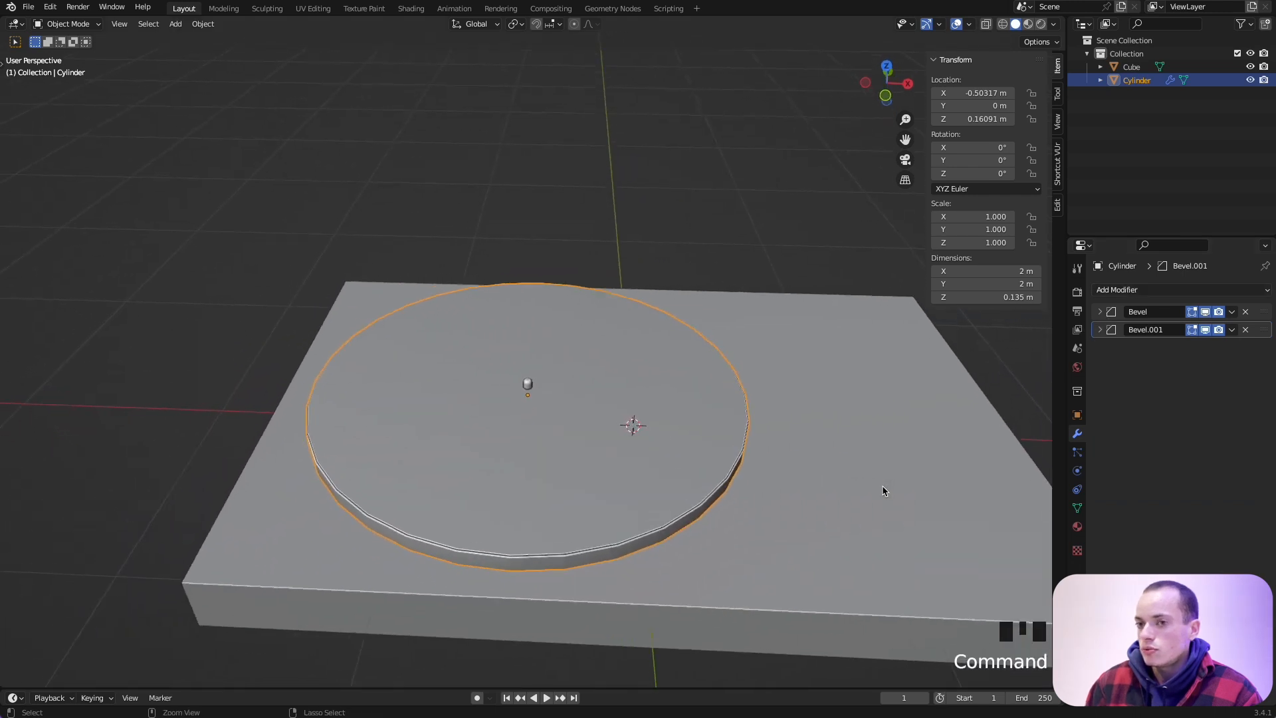
super+scroll(883, 487, up, 1)
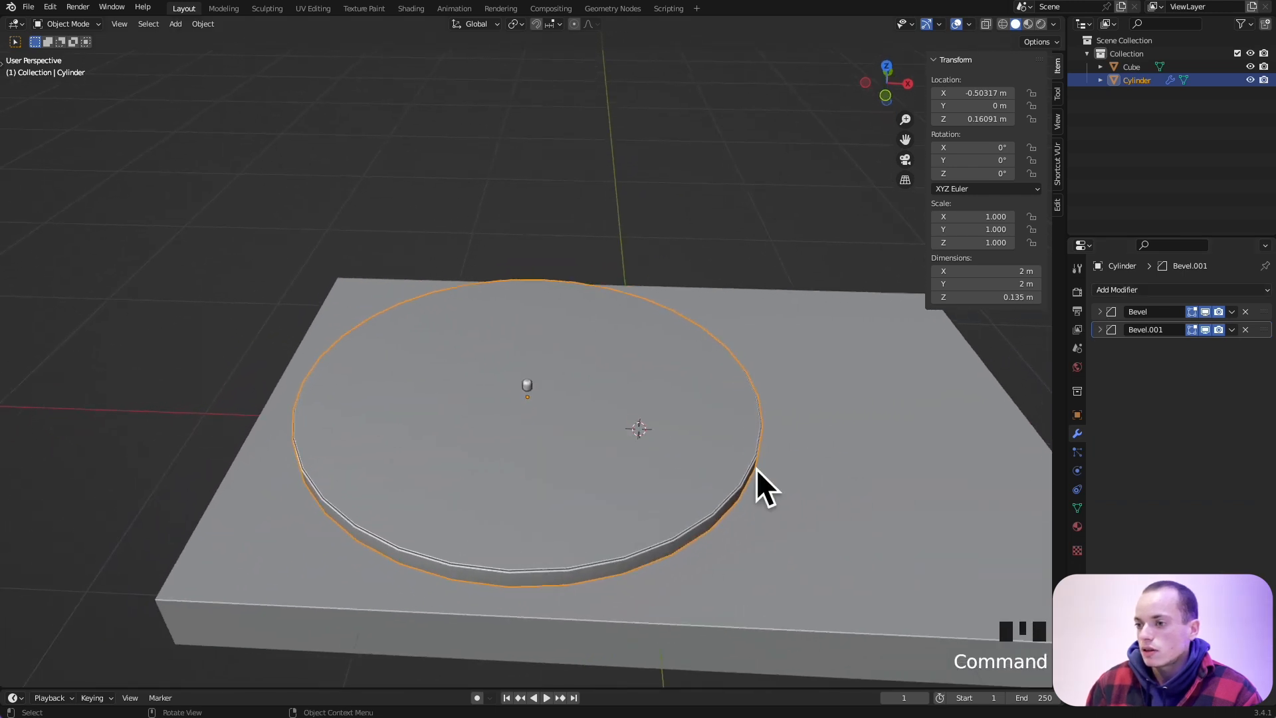
click(1114, 292)
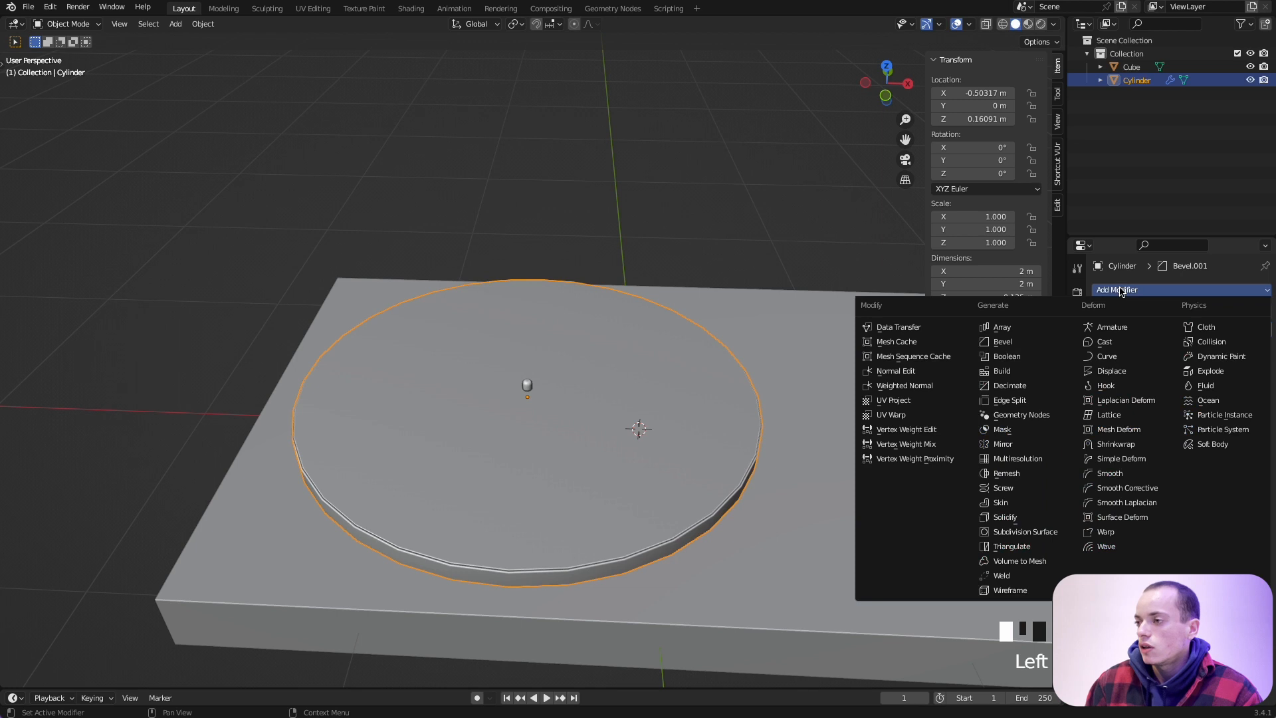
click(1032, 533)
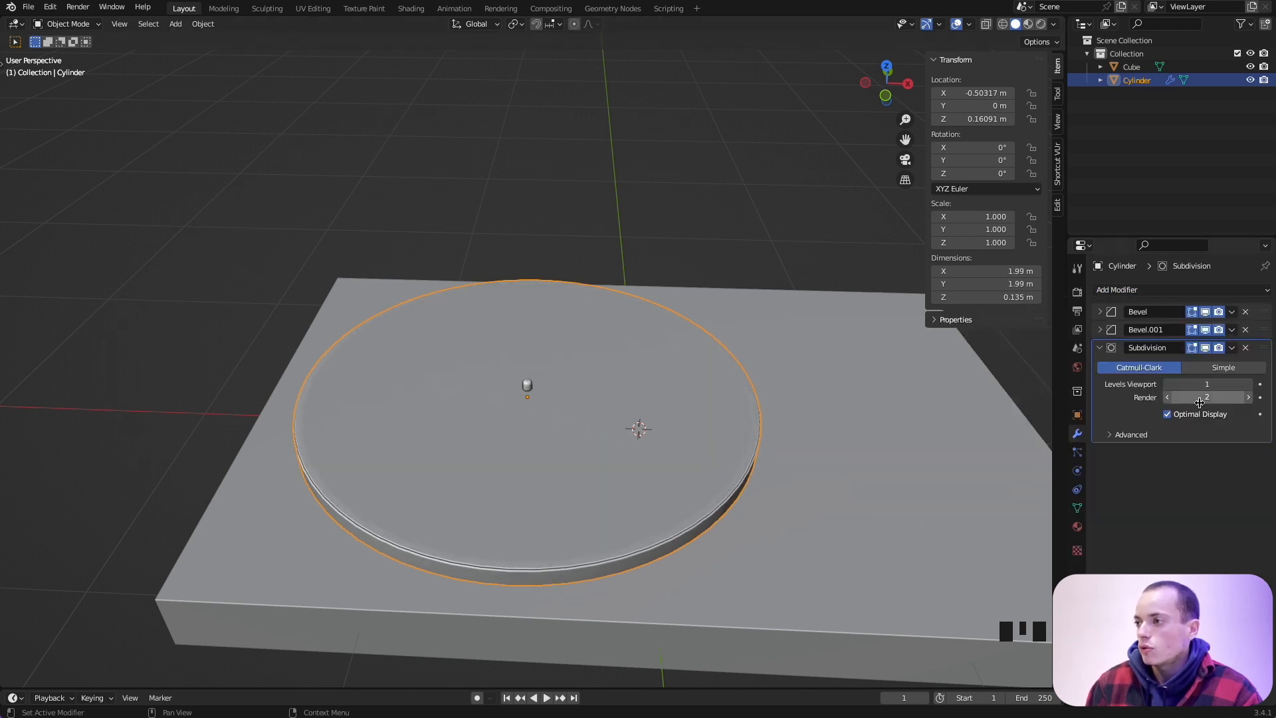
click(1250, 385)
middle_drag(747, 510, 748, 517)
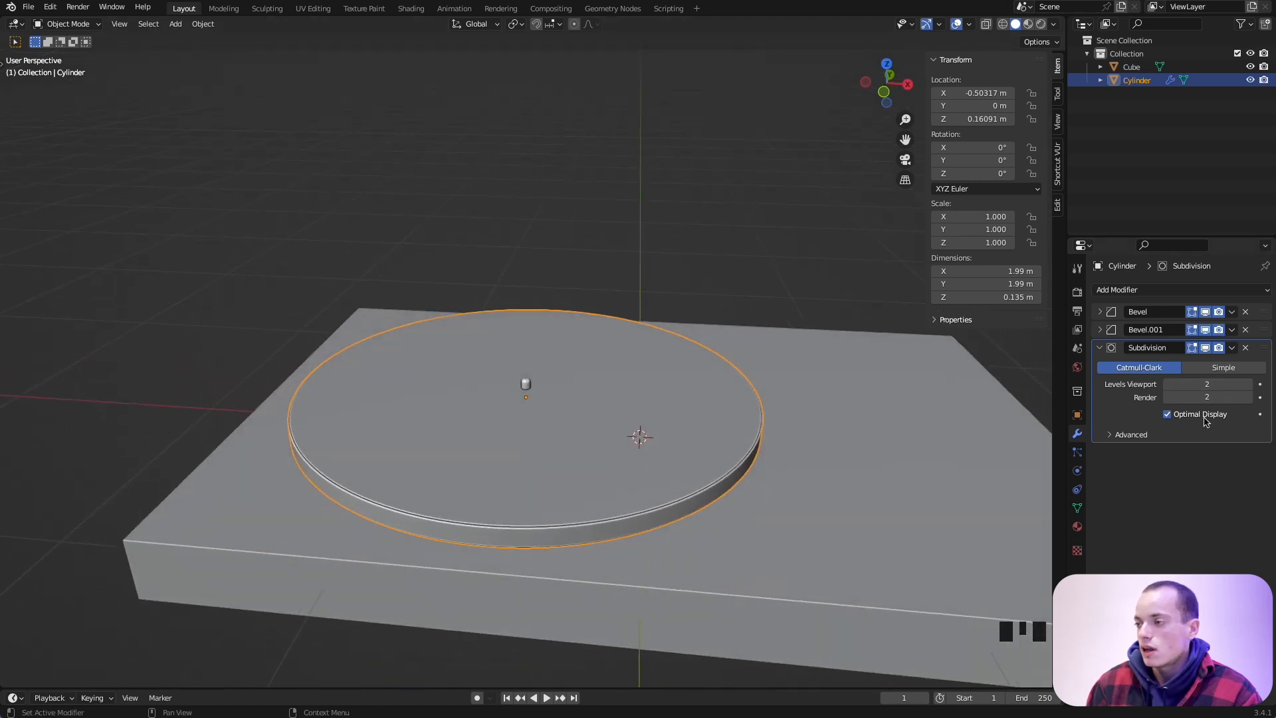
Turn off the Subdivision modifier's viewport display and save the file.
click(1206, 349)
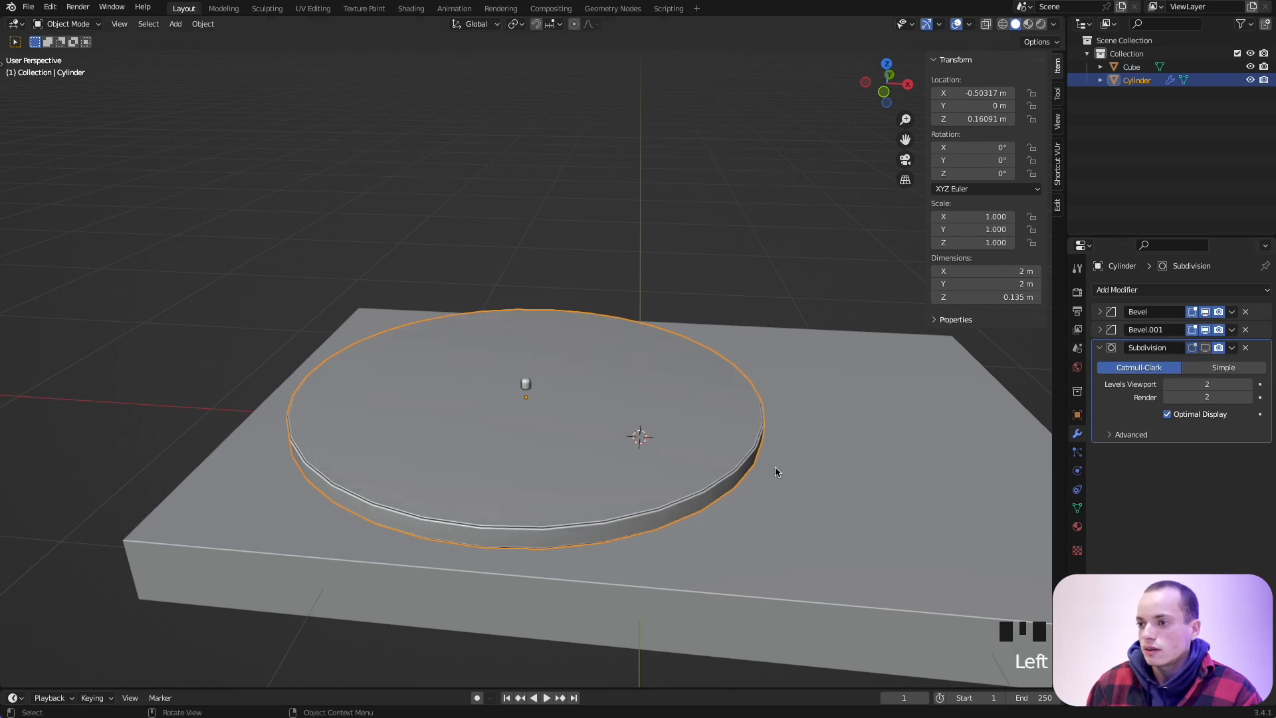
key(super+s)
shift+scroll(684, 457, right, 3)
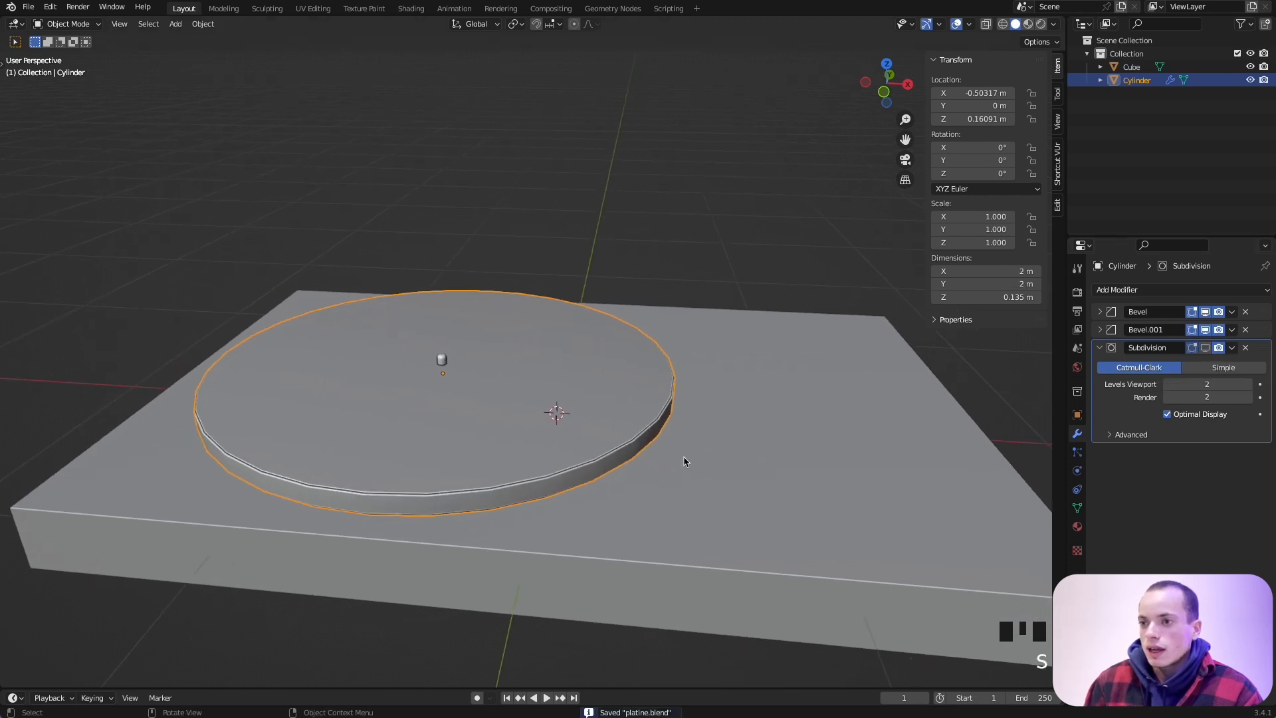
In top orthographic view, add a mesh cylinder to the scene.
scroll(684, 456, up, 4)
scroll(684, 458, down, 3)
click(604, 377)
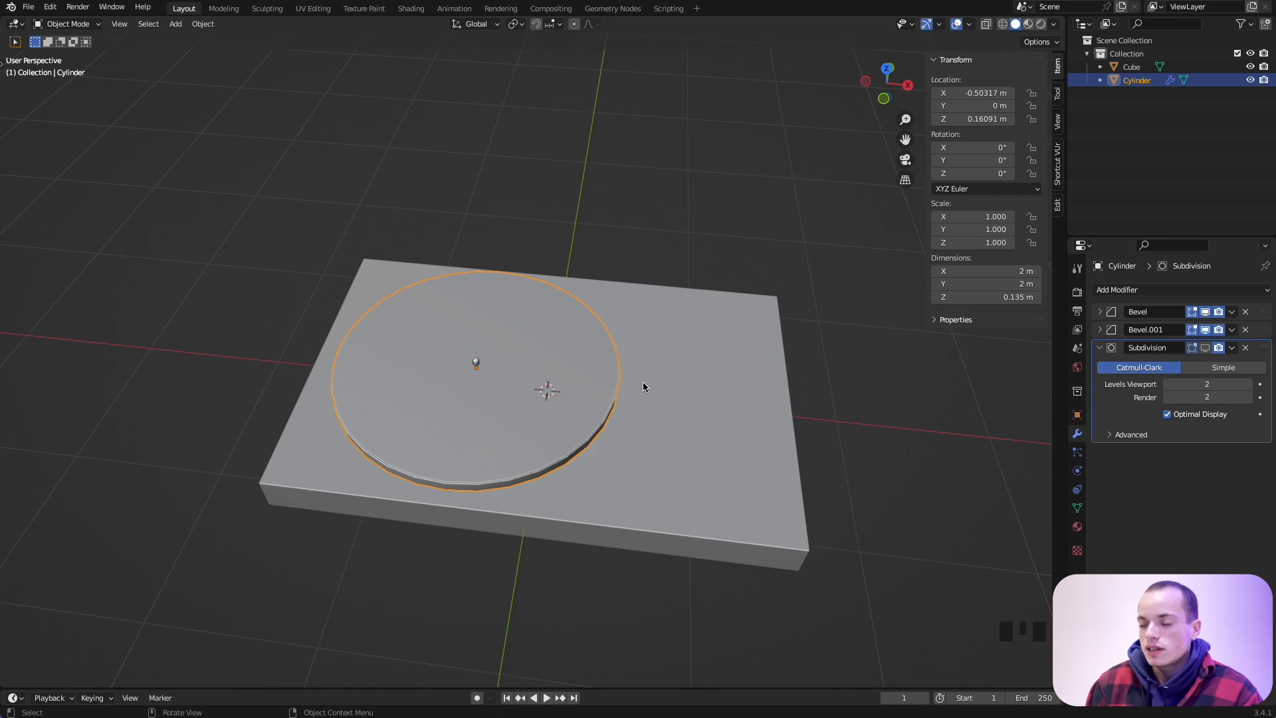
middle_drag(643, 387, 649, 398)
mouse_move(573, 393)
middle_down()
mouse_move(592, 422)
mouse_move(604, 410)
mouse_move(592, 405)
middle_up()
key(KP_7)
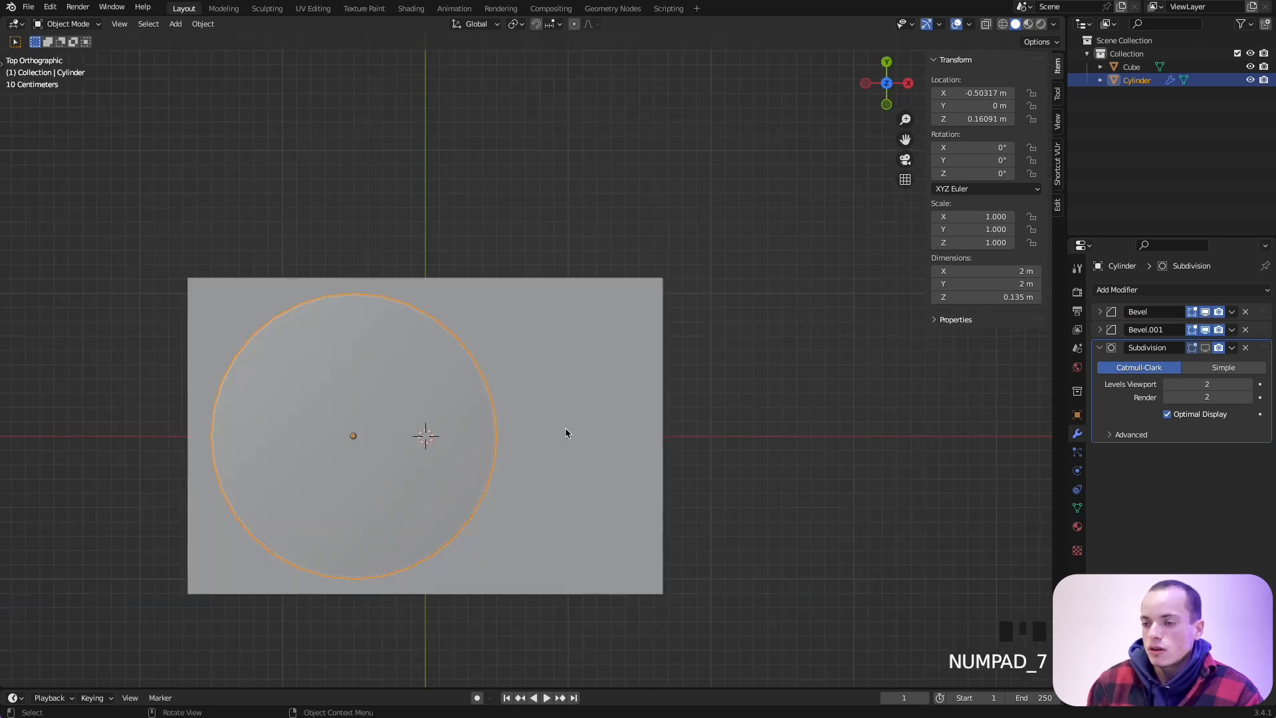
shift+scroll(565, 428, up, 2)
super+scroll(564, 428, up, 1)
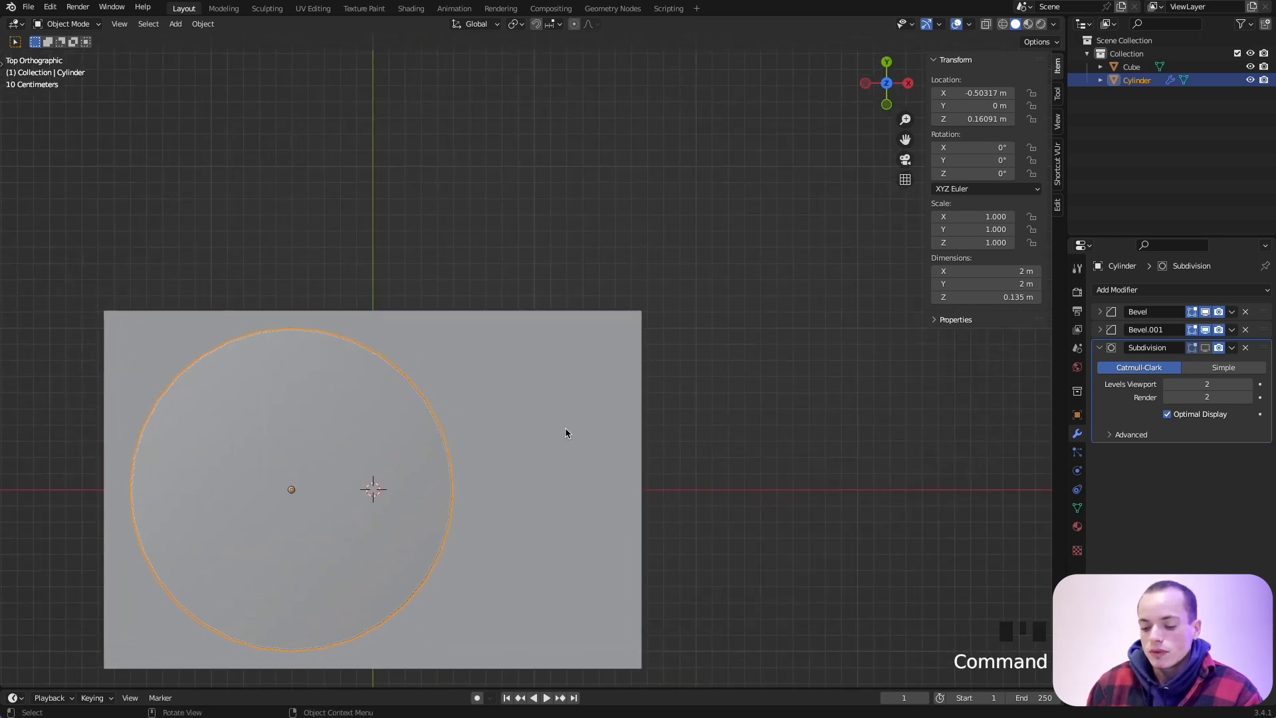
key(shift+a)
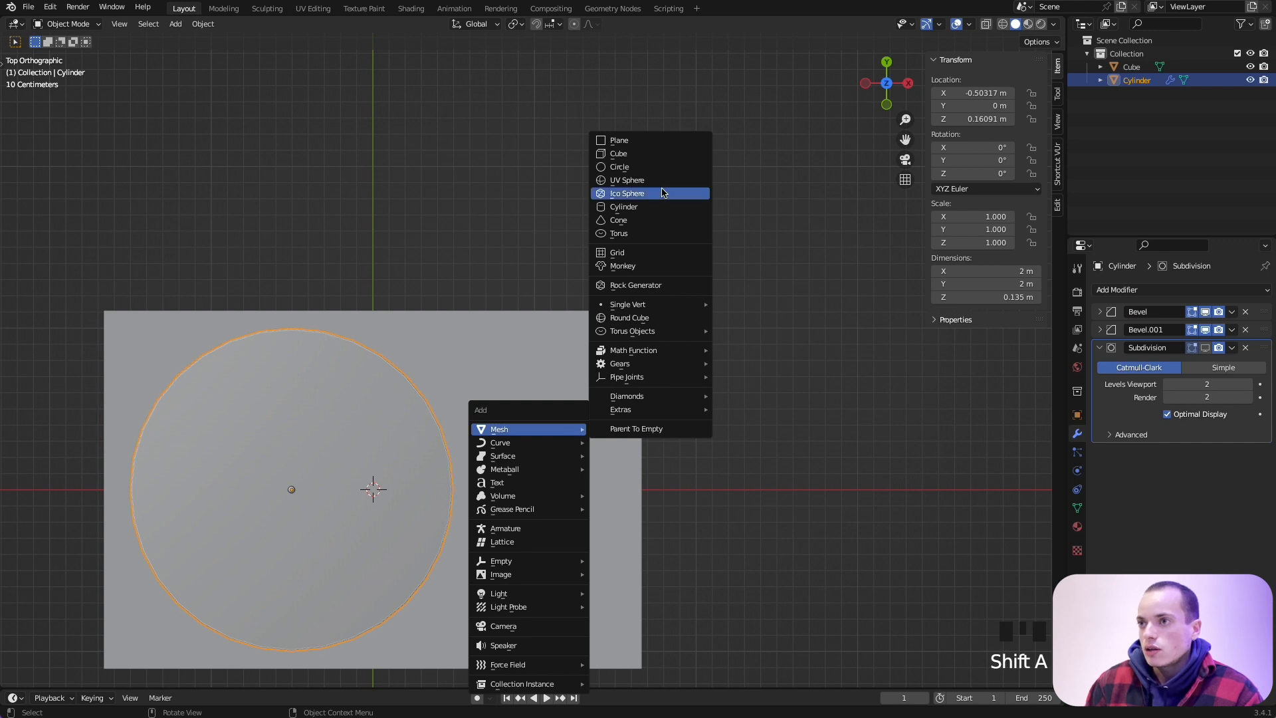
click(650, 210)
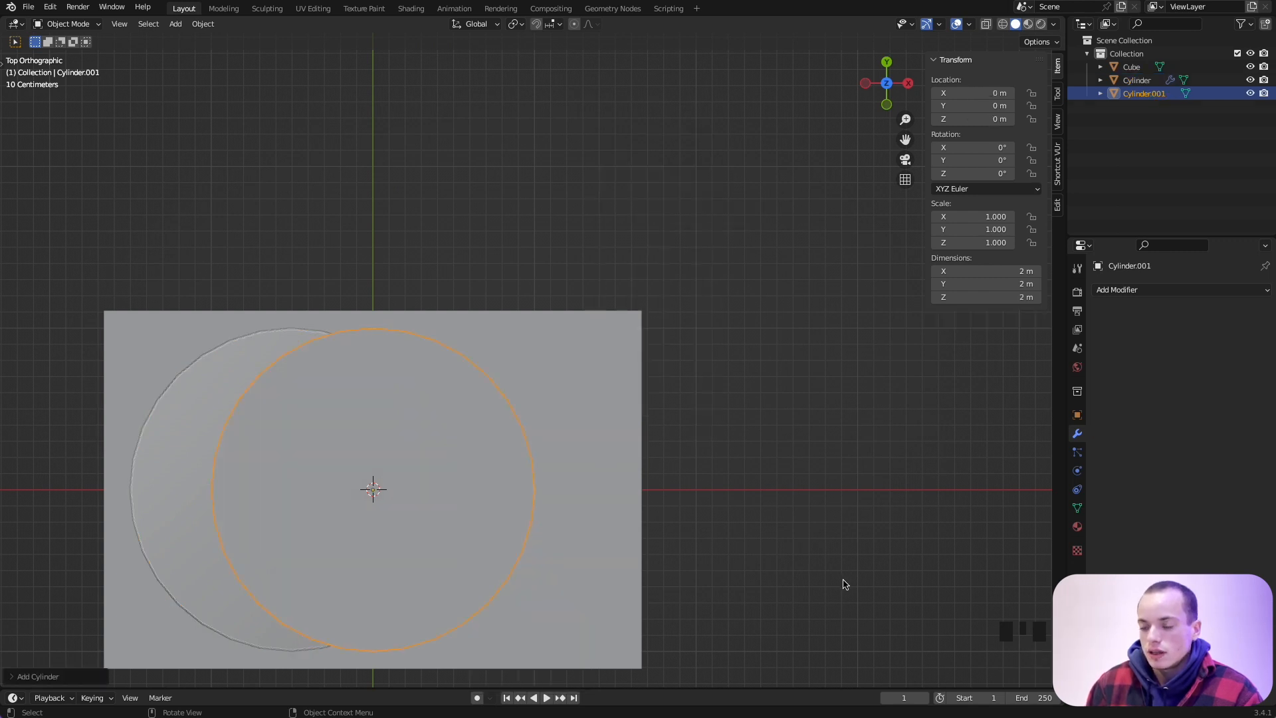
Scale the new cylinder down to about 0.14 and move it onto the slab's free area at about X 1.06 m, Y 0.77 m.
key(s)
click(432, 519)
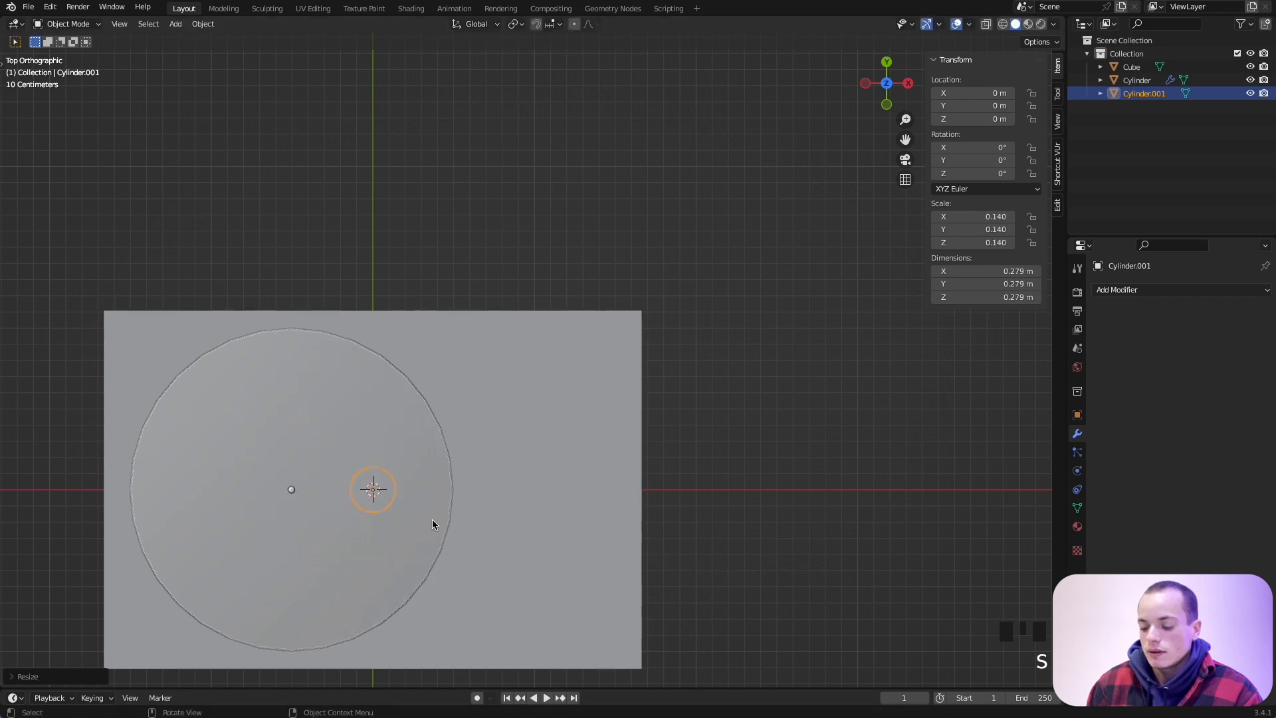
key(g)
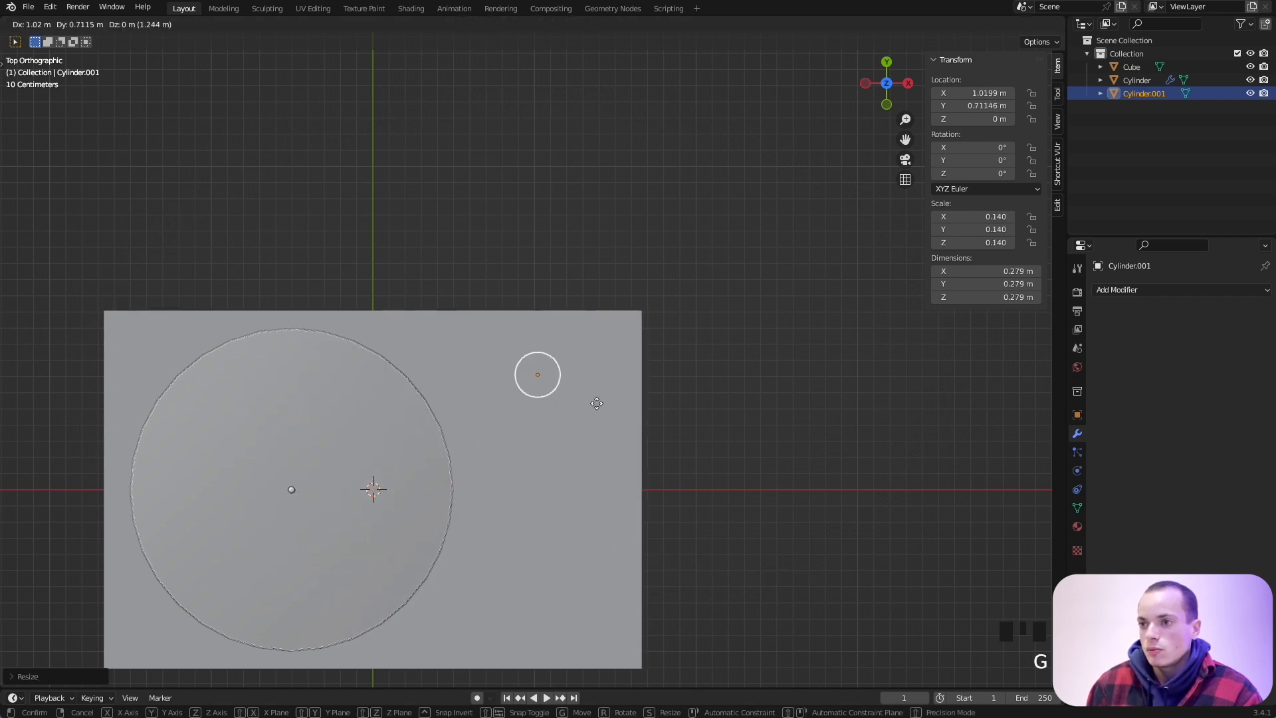
click(604, 394)
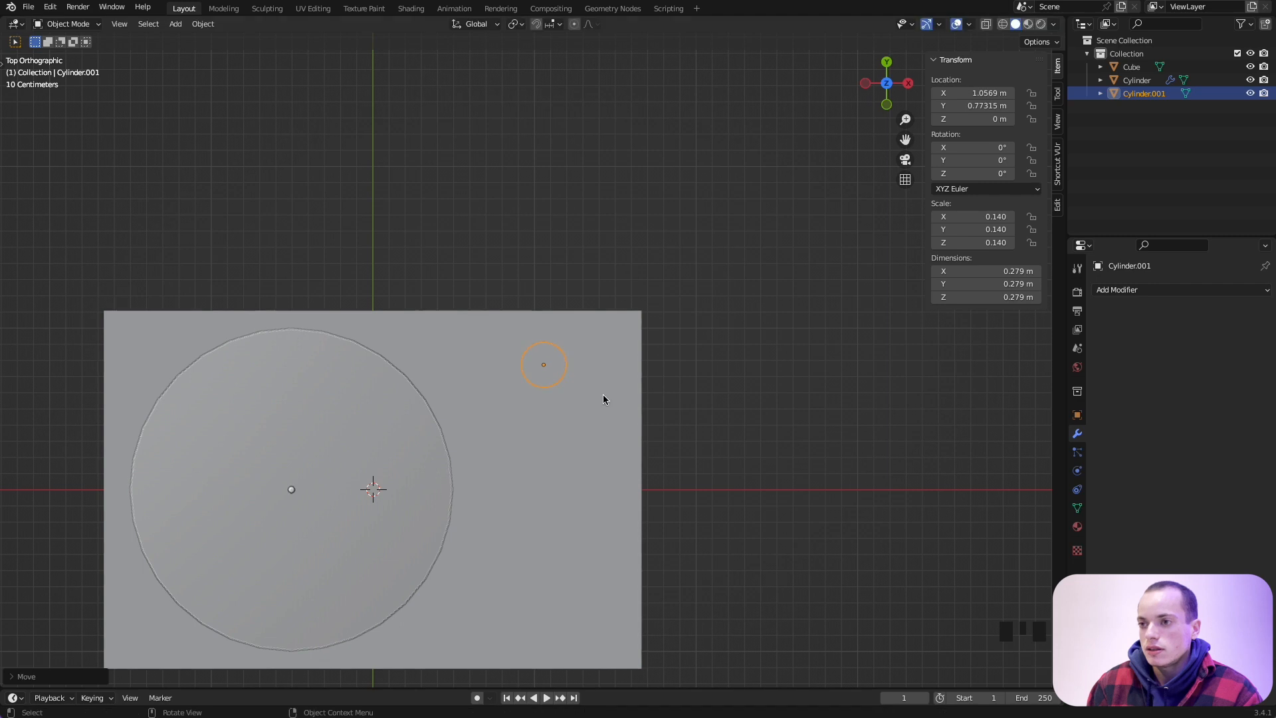
Edit the small cylinder's vertices with X-ray on, moving its lower half along Y to a local median of about -2.45 m to form a capsule.
scroll(604, 394, up, 1)
scroll(602, 398, up, 5)
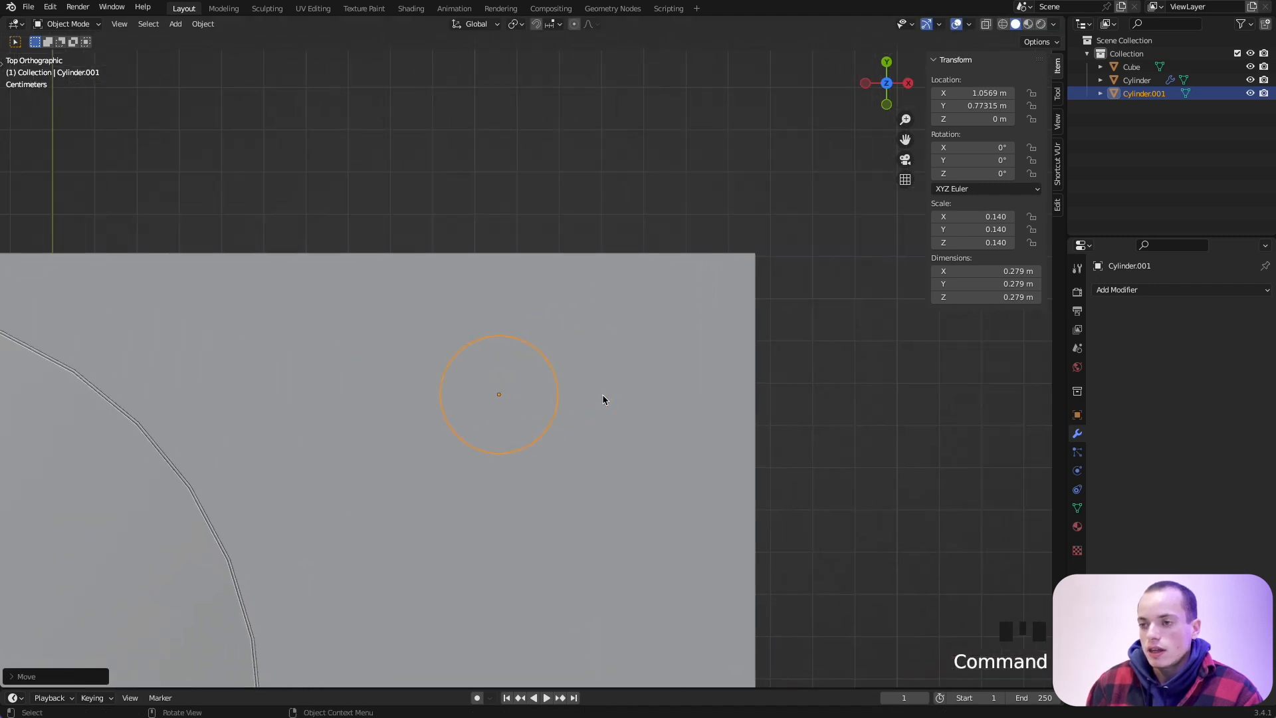
key(Tab)
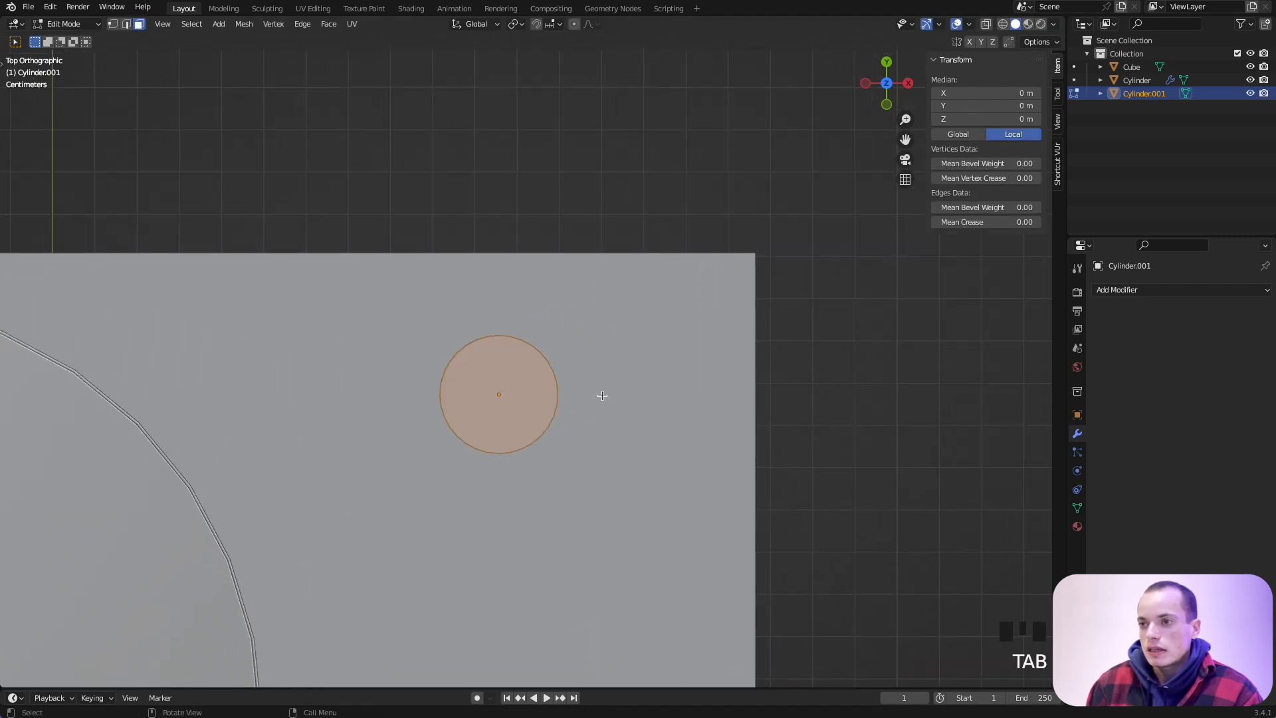
click(113, 27)
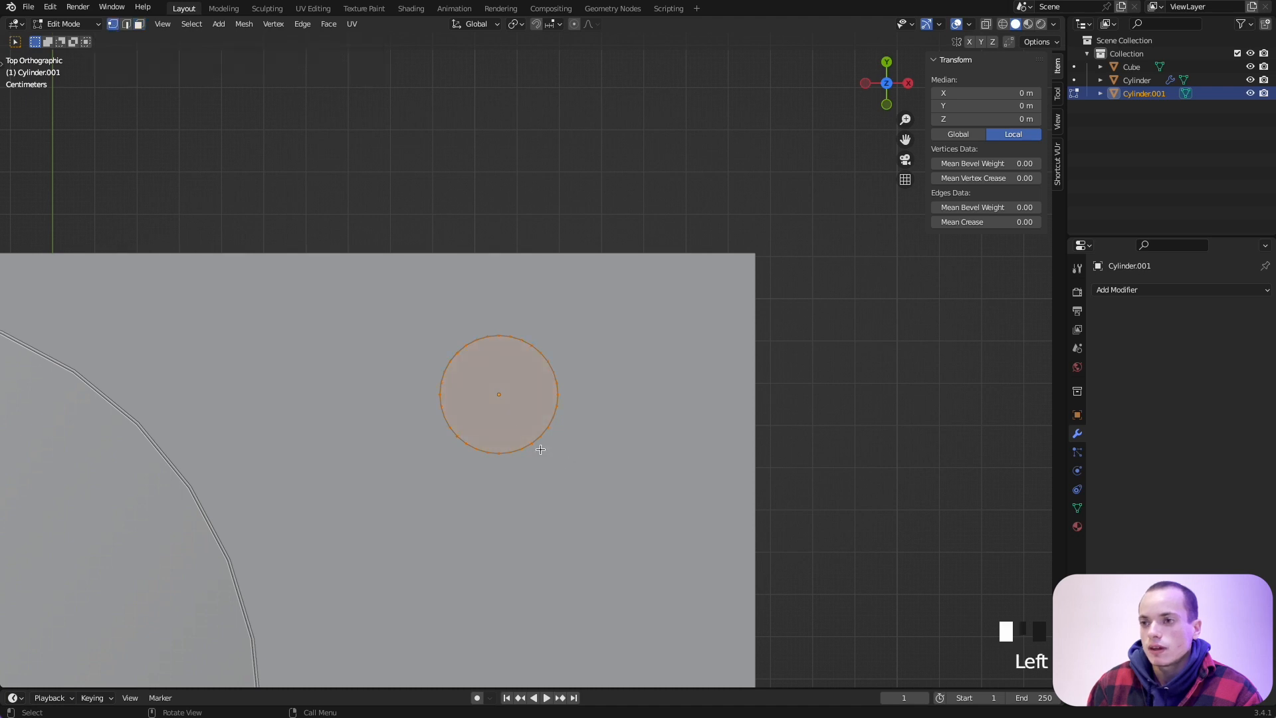
super+scroll(501, 419, up, 4)
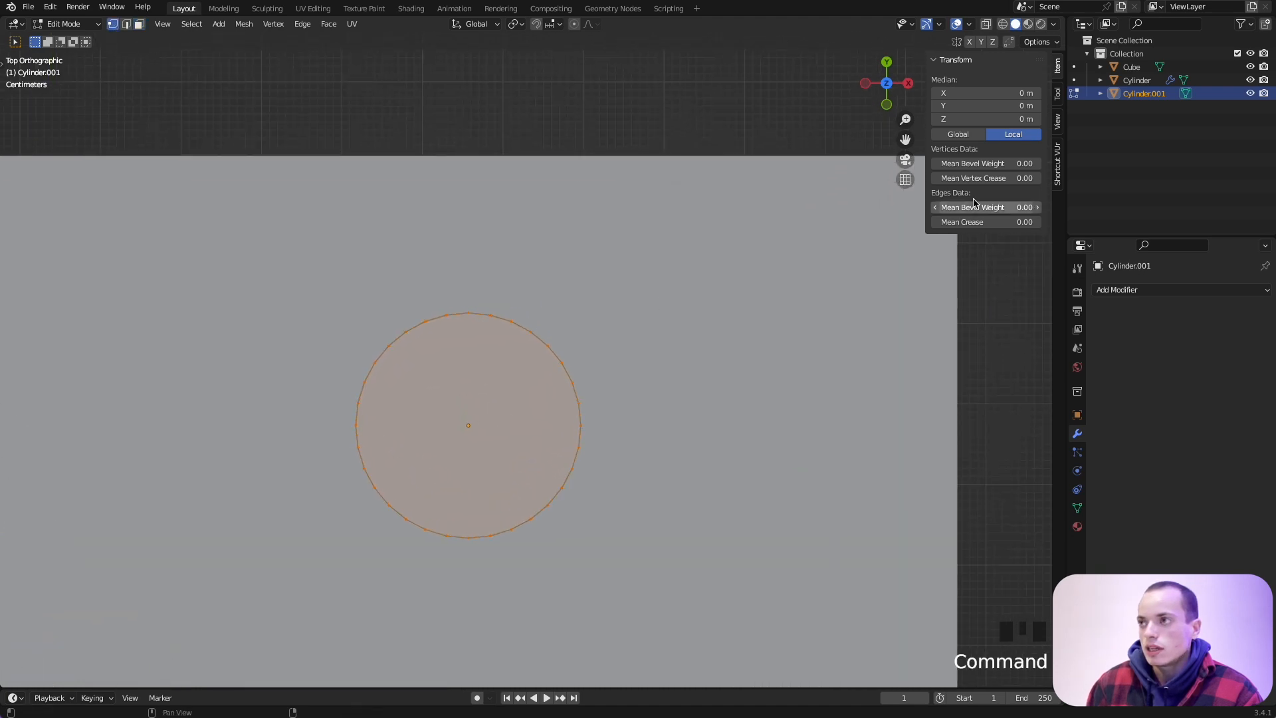
click(986, 24)
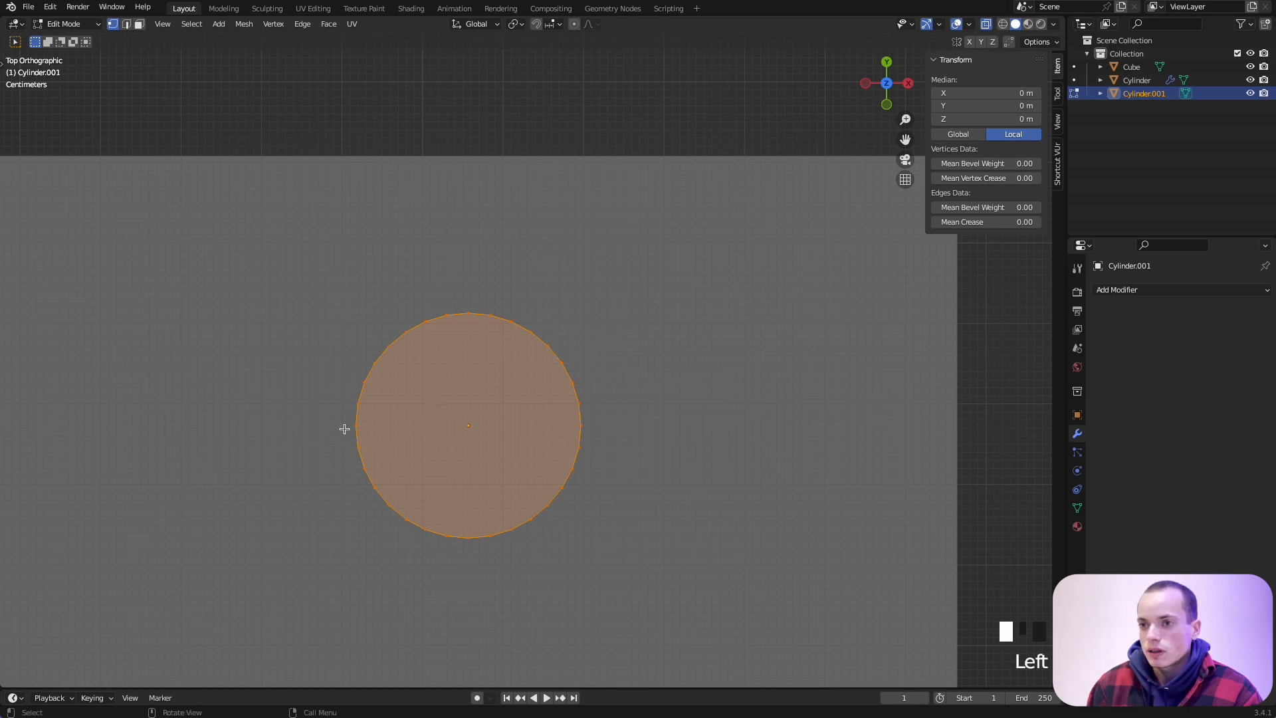
drag(347, 436, 678, 620)
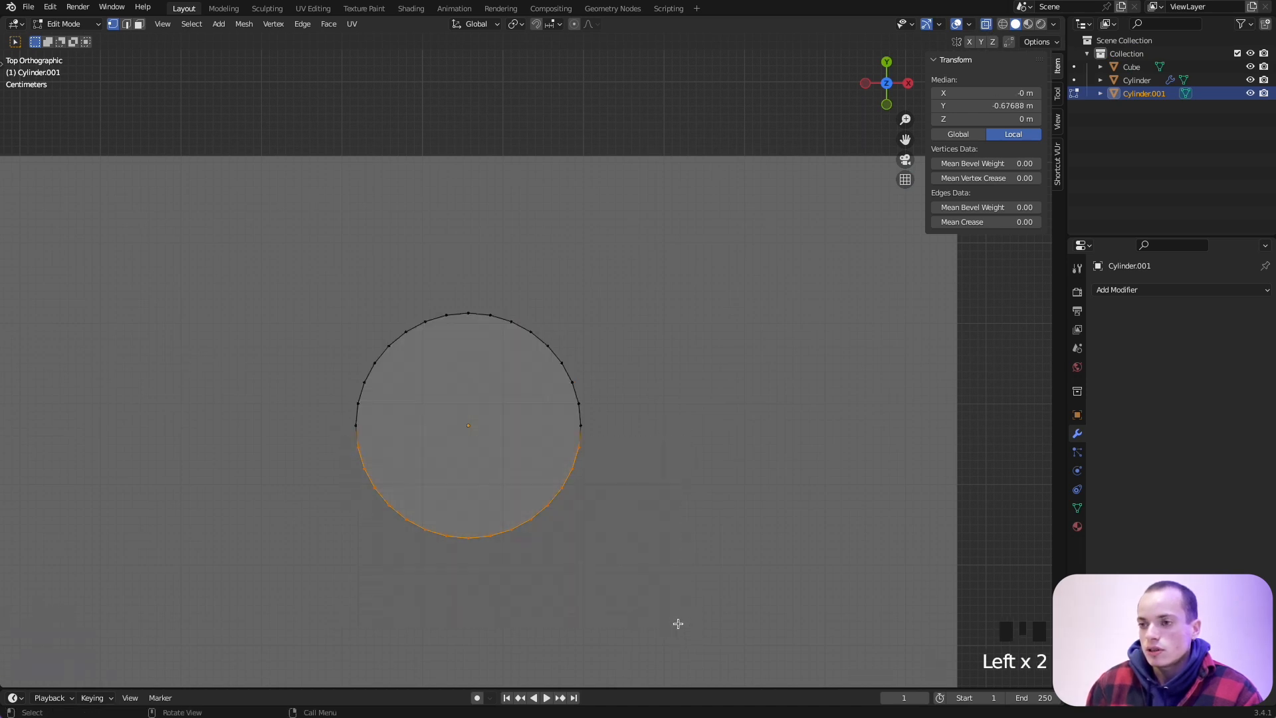
key(g)
key(y)
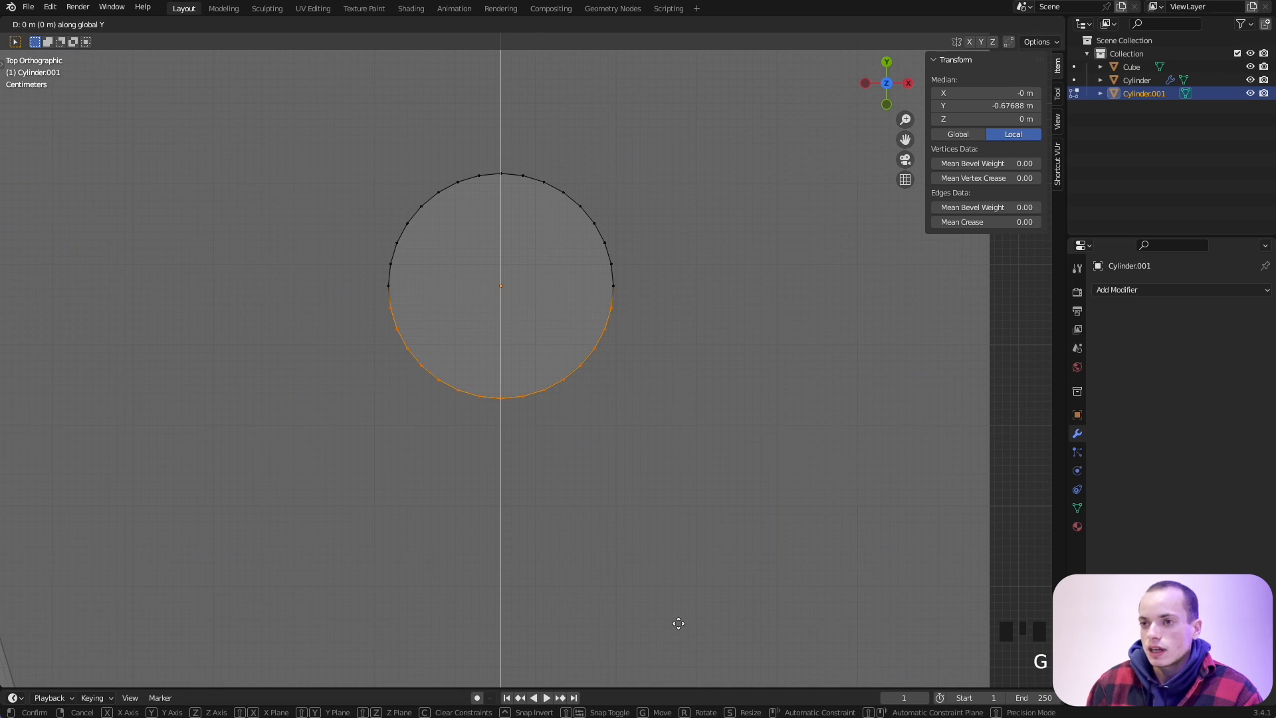
click(661, 279)
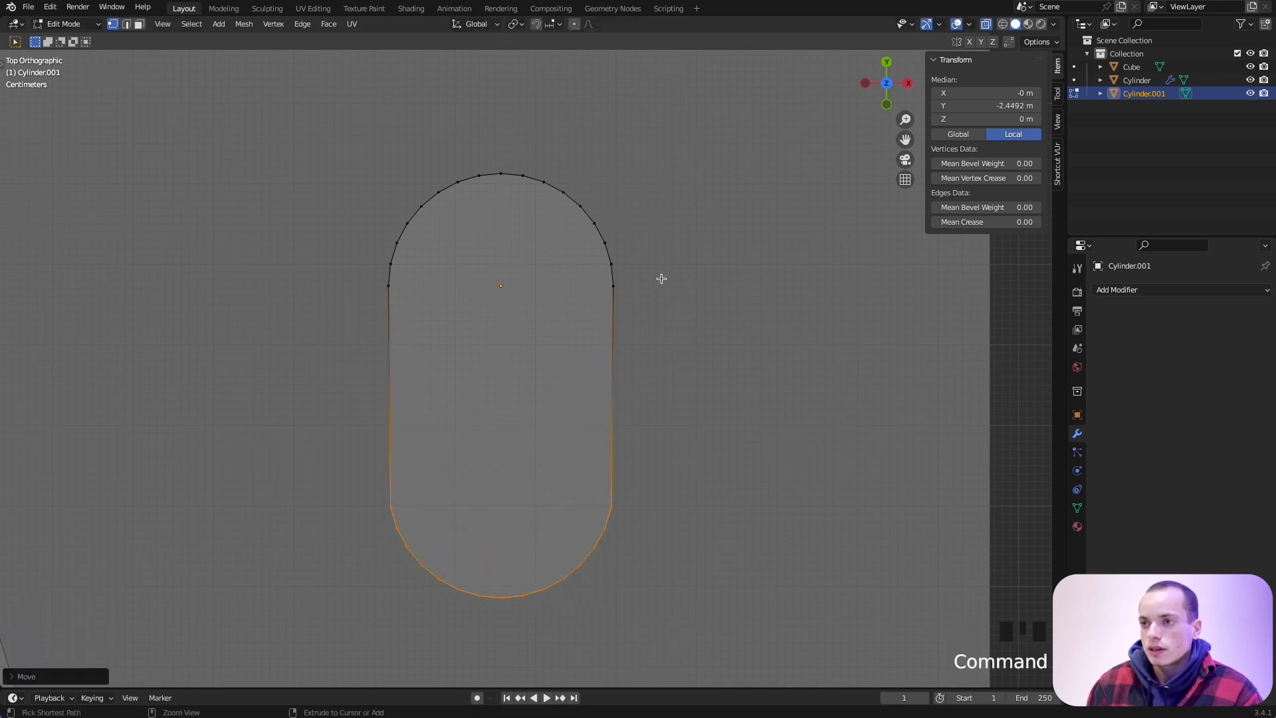
Taper the capsule's moved end by scaling its selected vertices down with the Z axis excluded, and return to Object Mode.
scroll(661, 279, down, 5)
middle_drag(655, 421, 696, 469)
key(s)
click(698, 470)
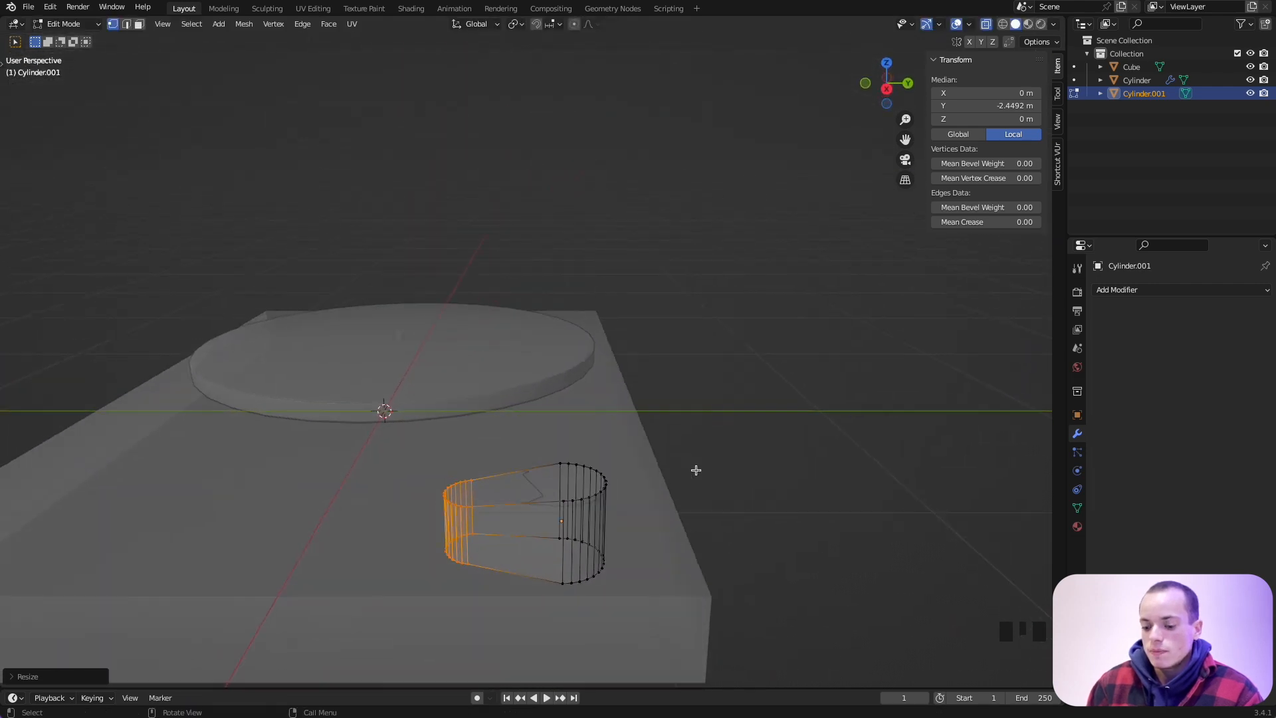
key(s)
key(shift+z)
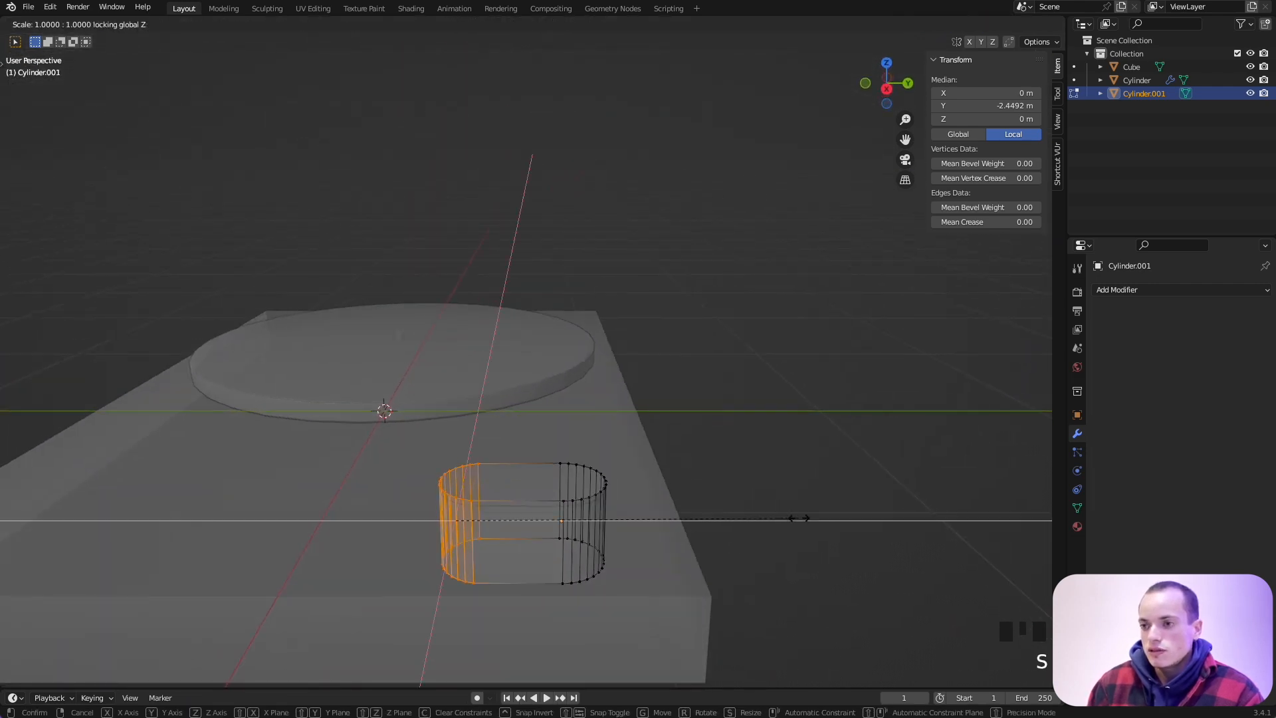
click(704, 514)
middle_drag(704, 514, 704, 518)
key(Tab)
From the top view, scale the tapered capsule to about 0.118 and move it to about X 1.03 m, Y 0.80 m.
key(KP_7)
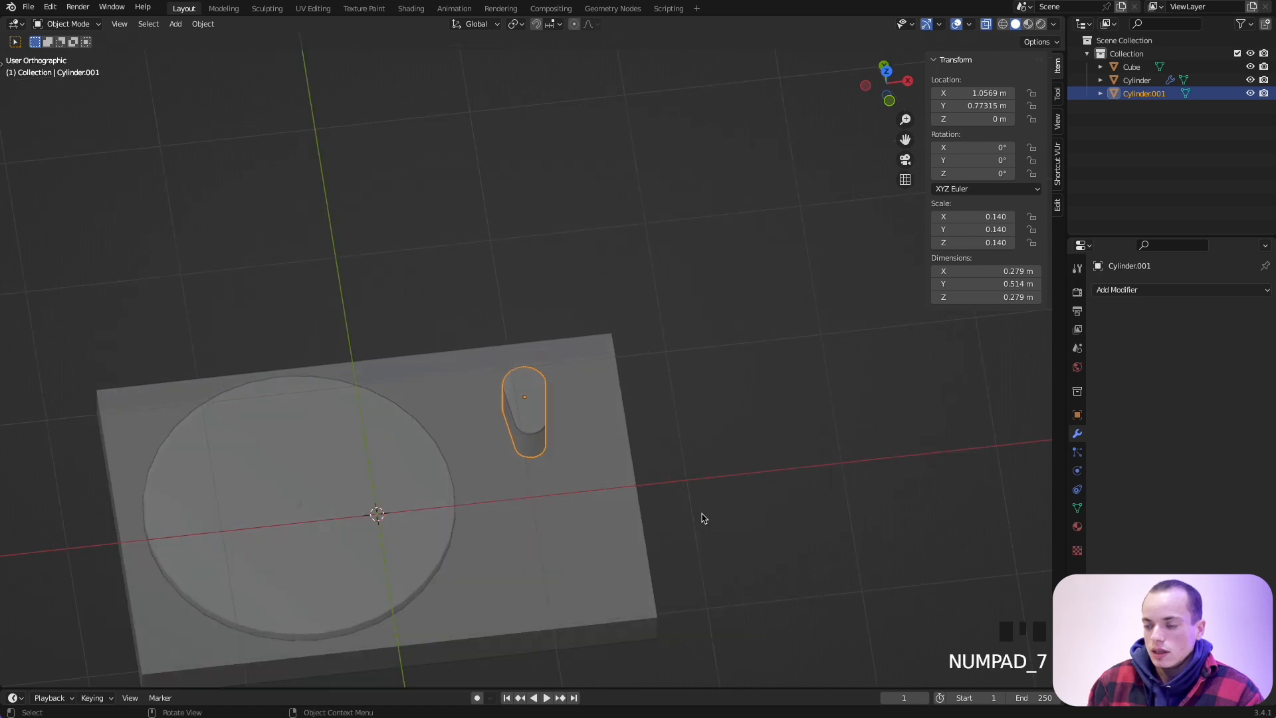
scroll(704, 518, up, 1)
scroll(703, 518, down, 3)
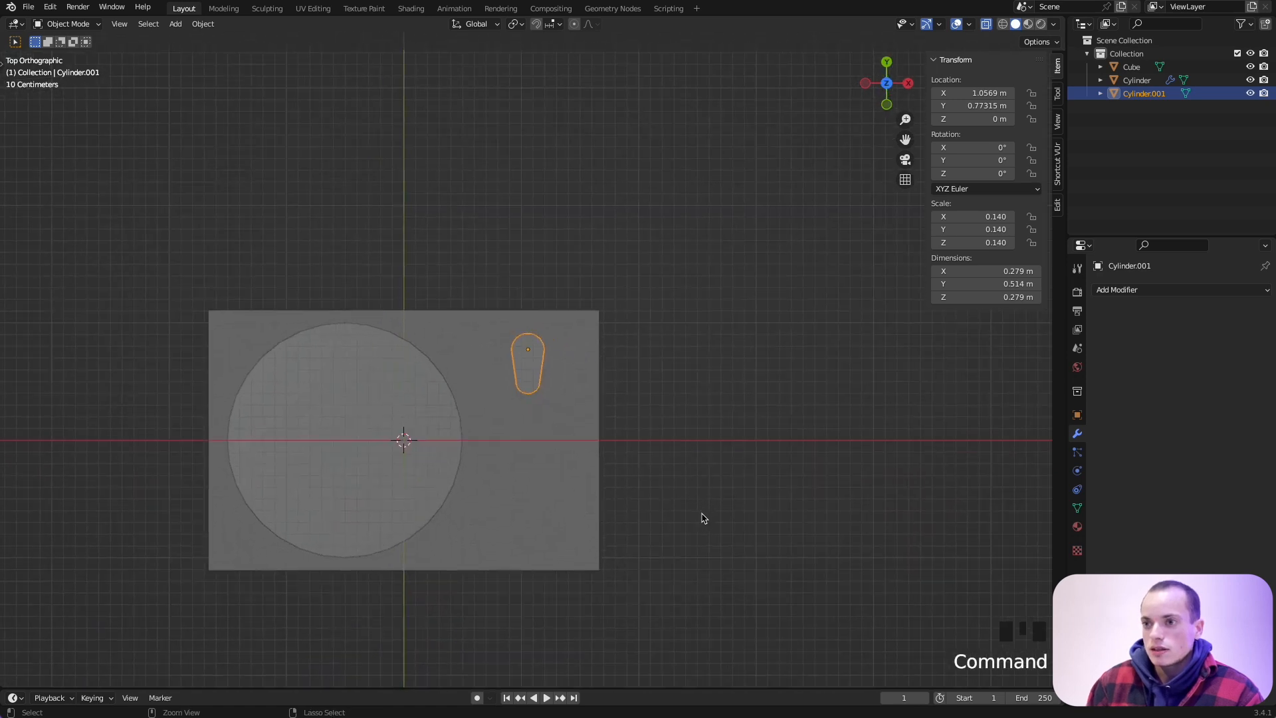
scroll(704, 518, up, 2)
key(s)
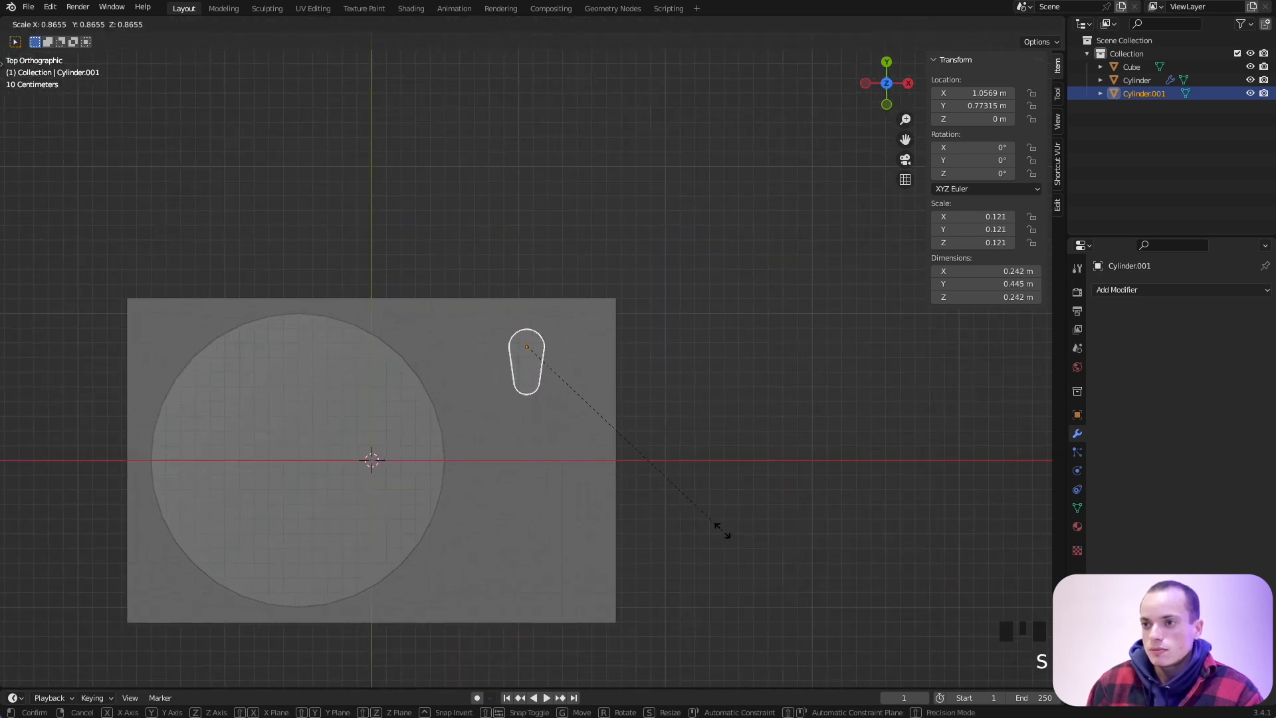
click(718, 524)
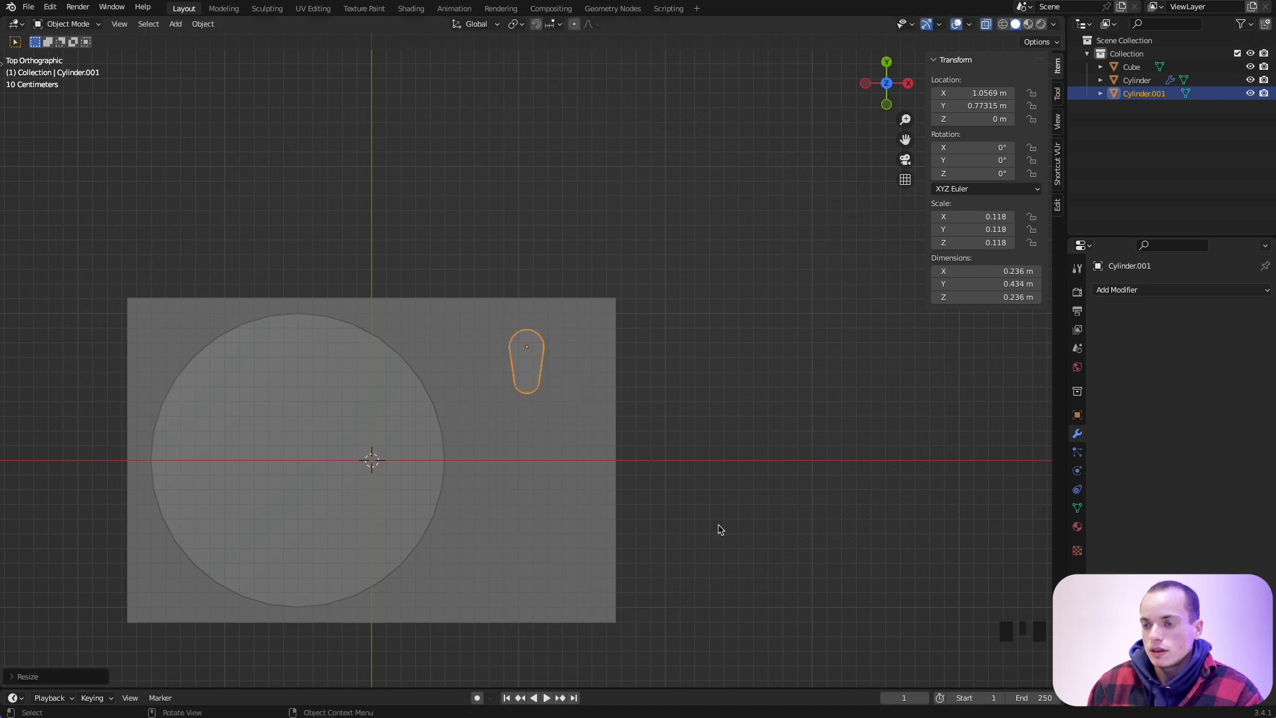
key(g)
click(713, 523)
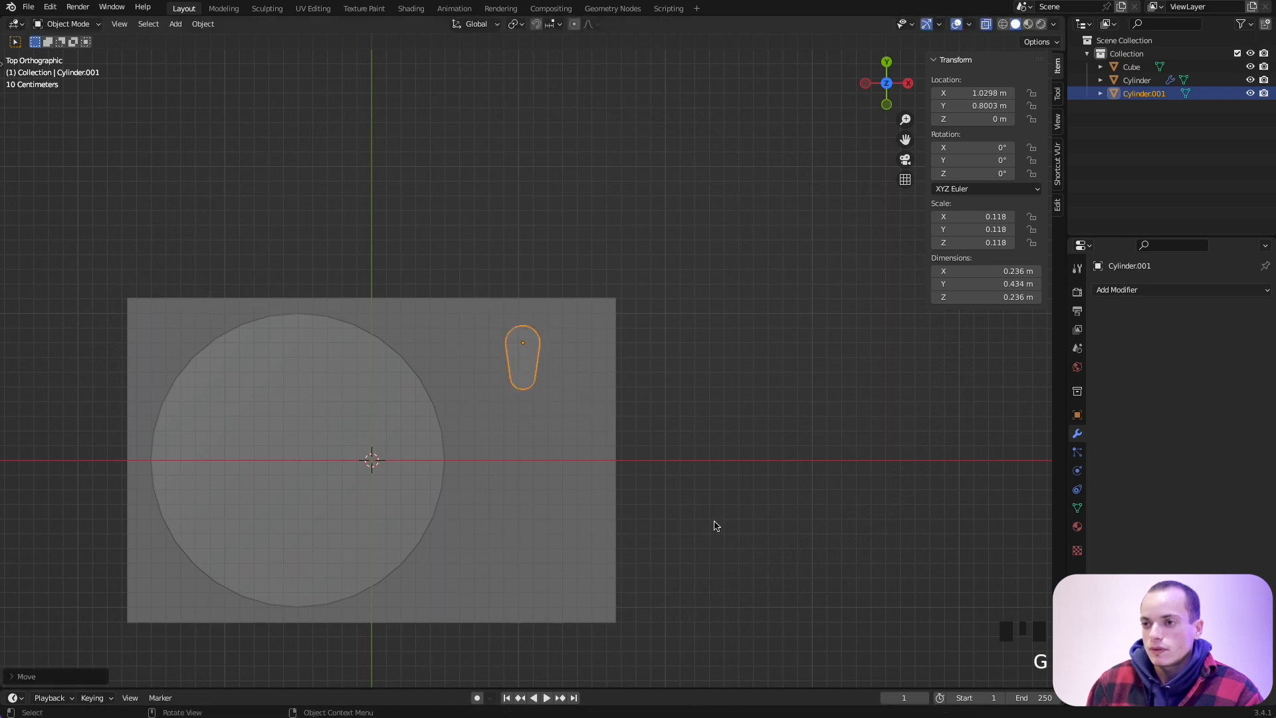
Turn off X-ray and raise the tapered capsule about 0.05 m along Z so it protrudes from the slab.
middle_drag(713, 524, 716, 525)
super+scroll(716, 524, up, 4)
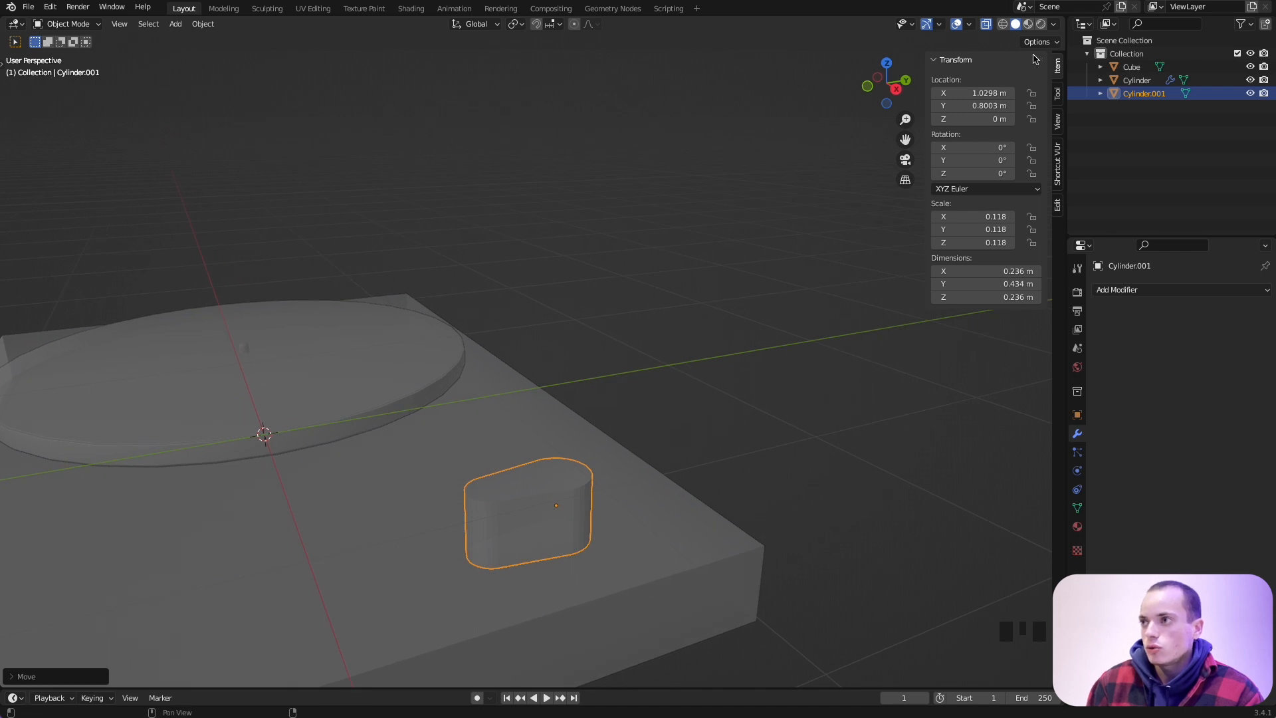
click(989, 26)
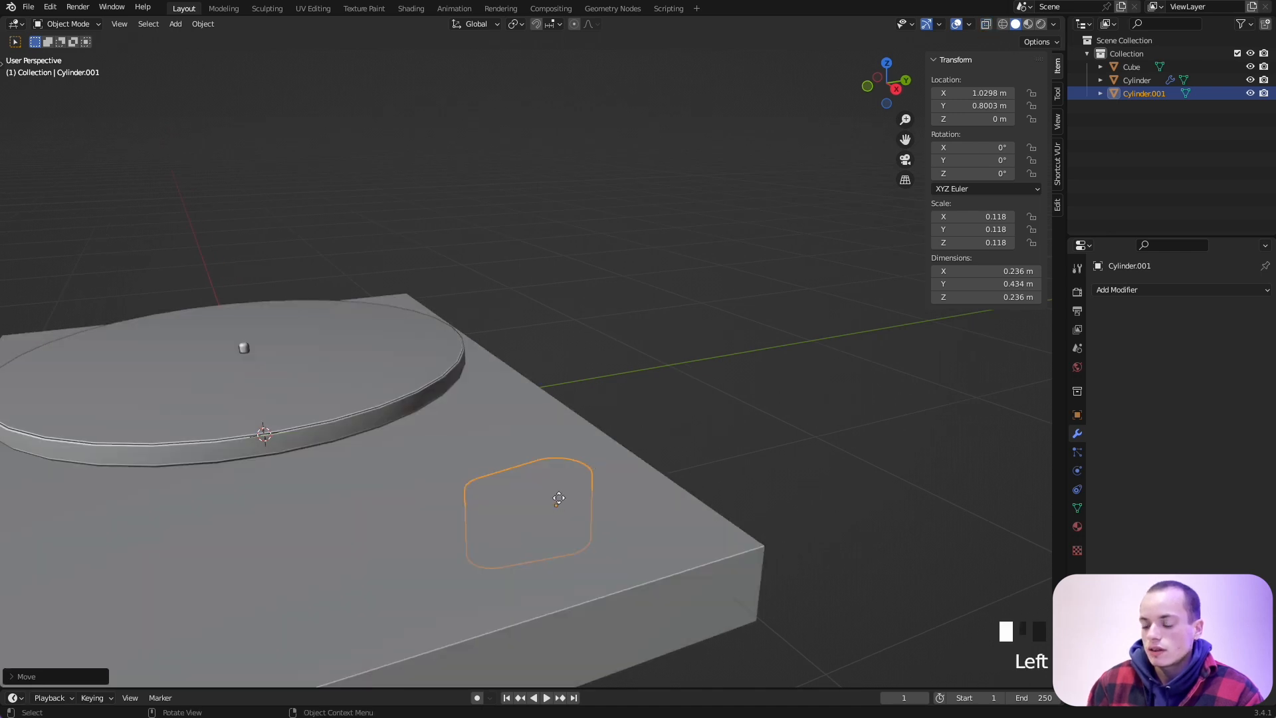
key(g)
key(z)
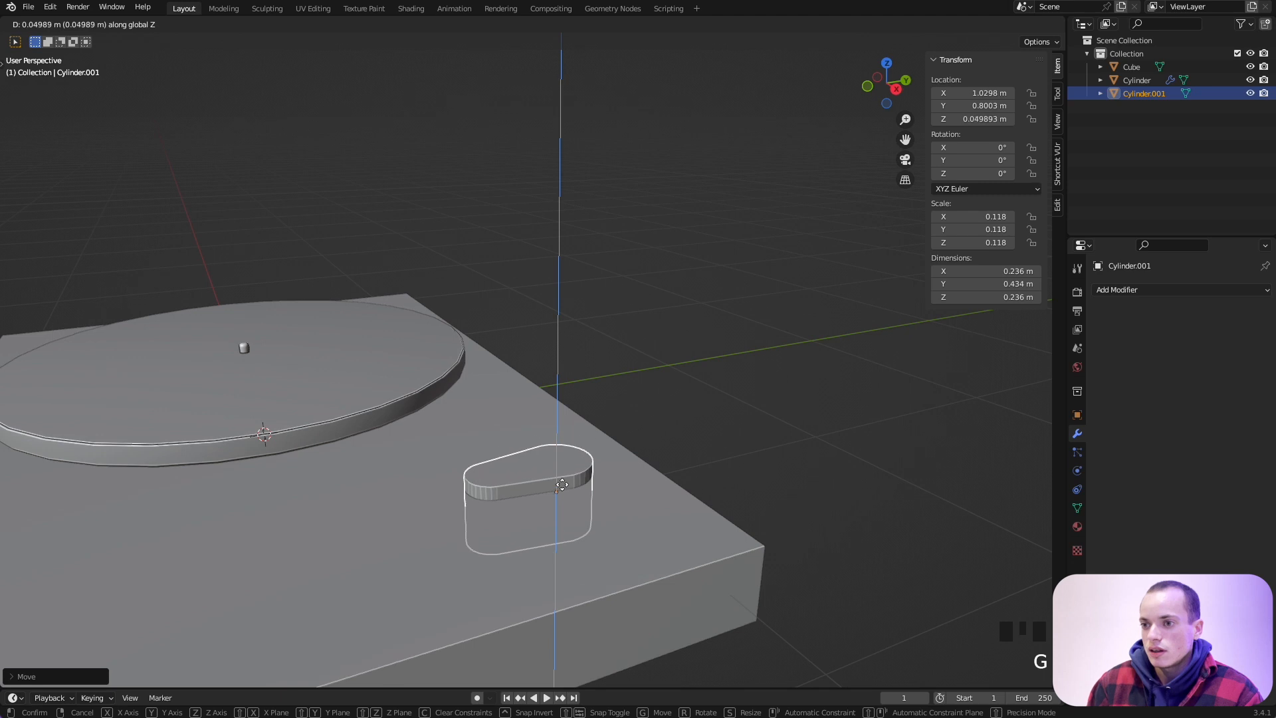
click(562, 489)
Apply Shade Auto Smooth to the tapered capsule and save the file.
right_click(532, 473)
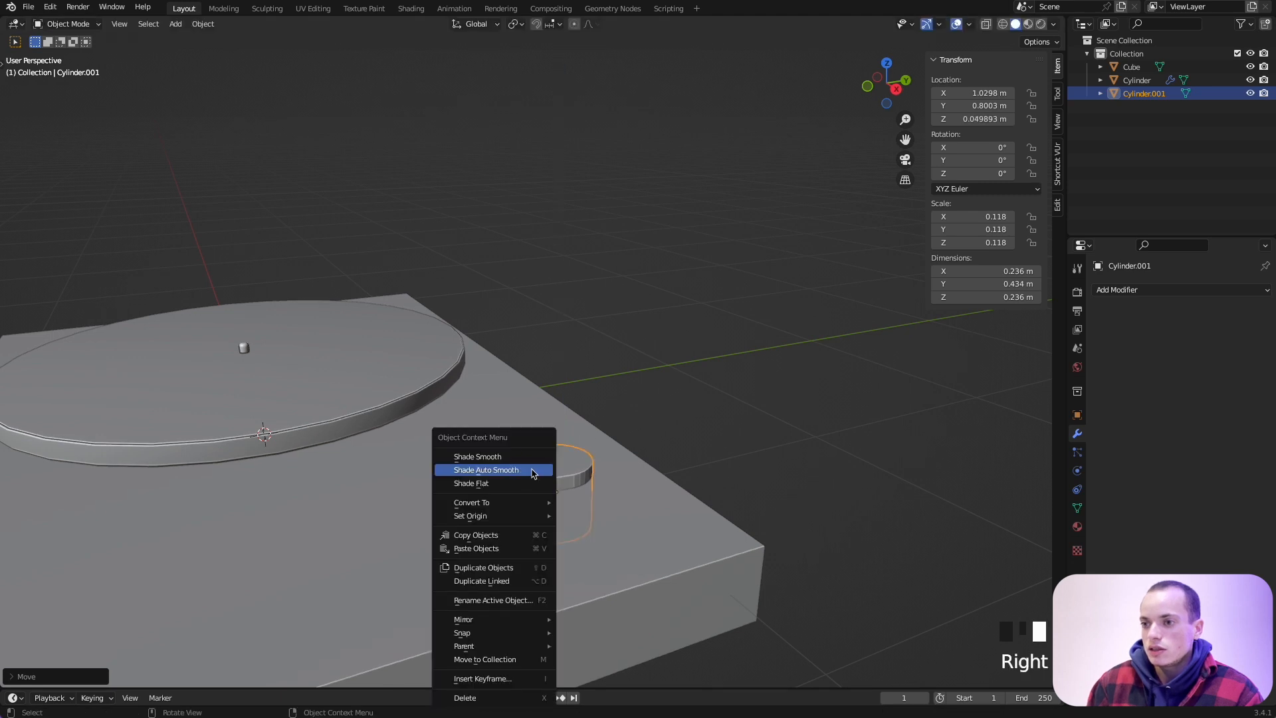
click(498, 472)
middle_drag(532, 479, 573, 473)
key(super+s)
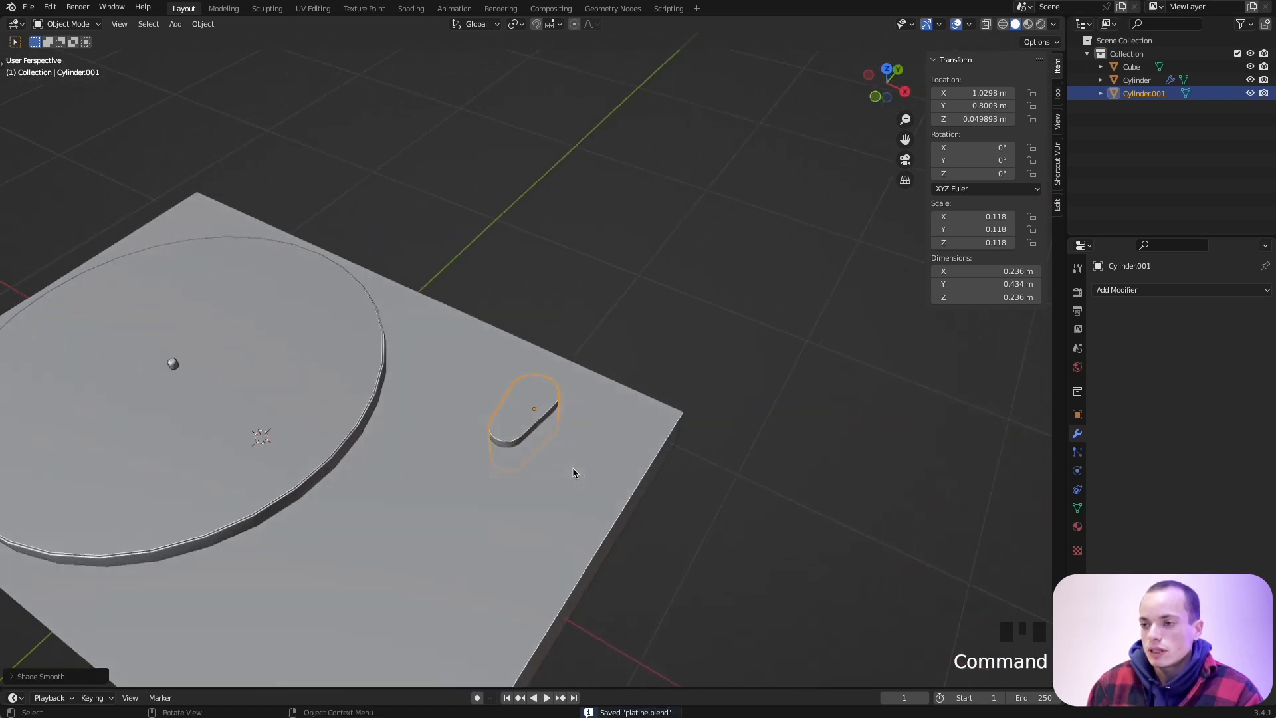
middle_drag(418, 431, 418, 431)
key(shift+a)
mouse_move(419, 431)
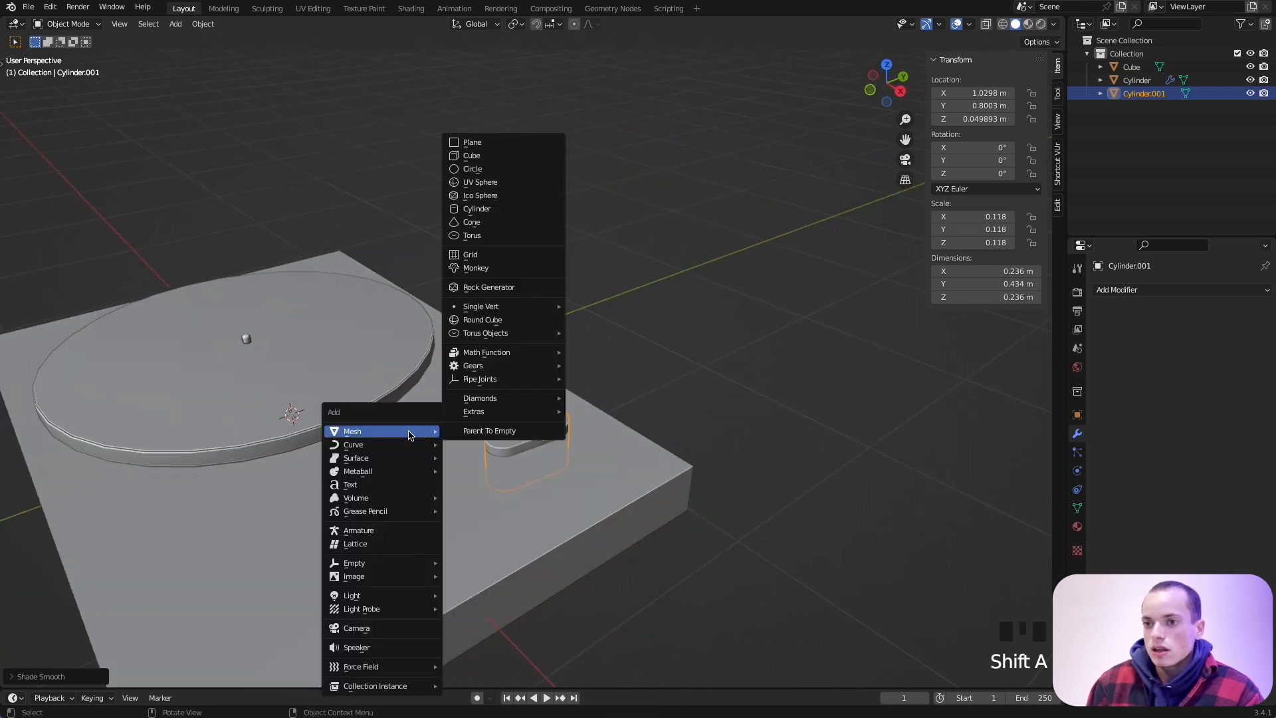
click(492, 209)
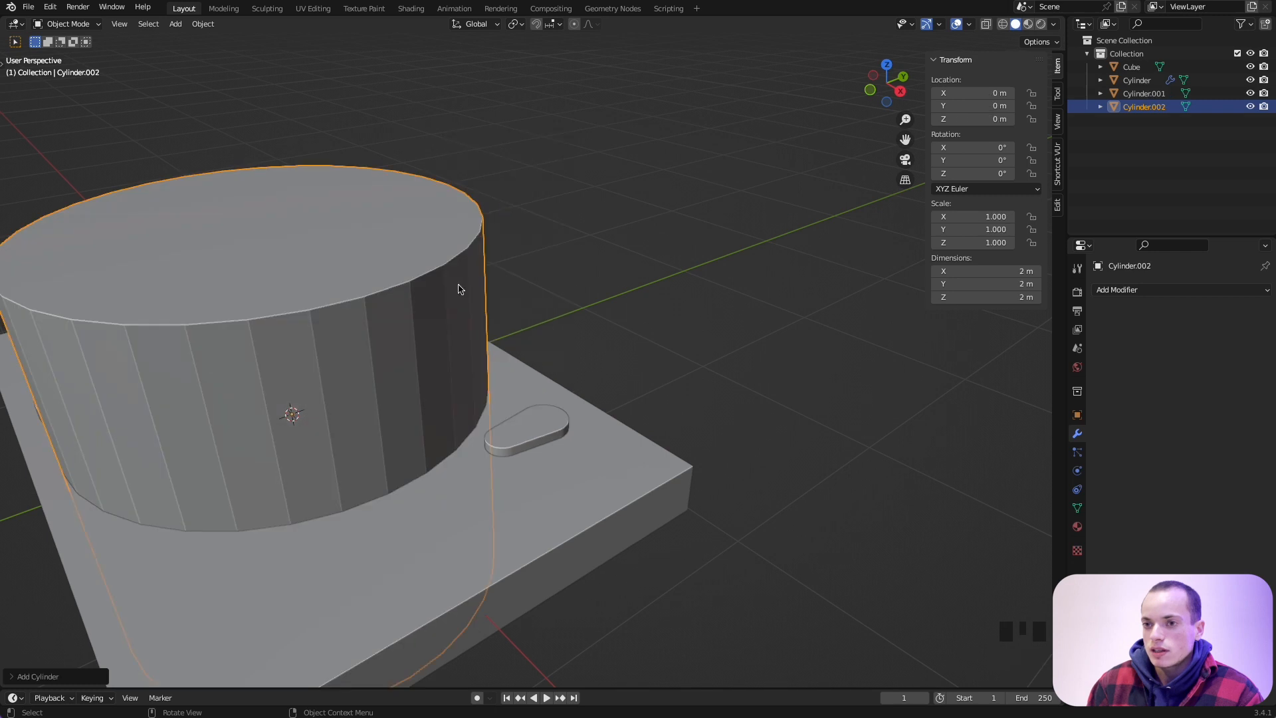
key(ctrl+z)
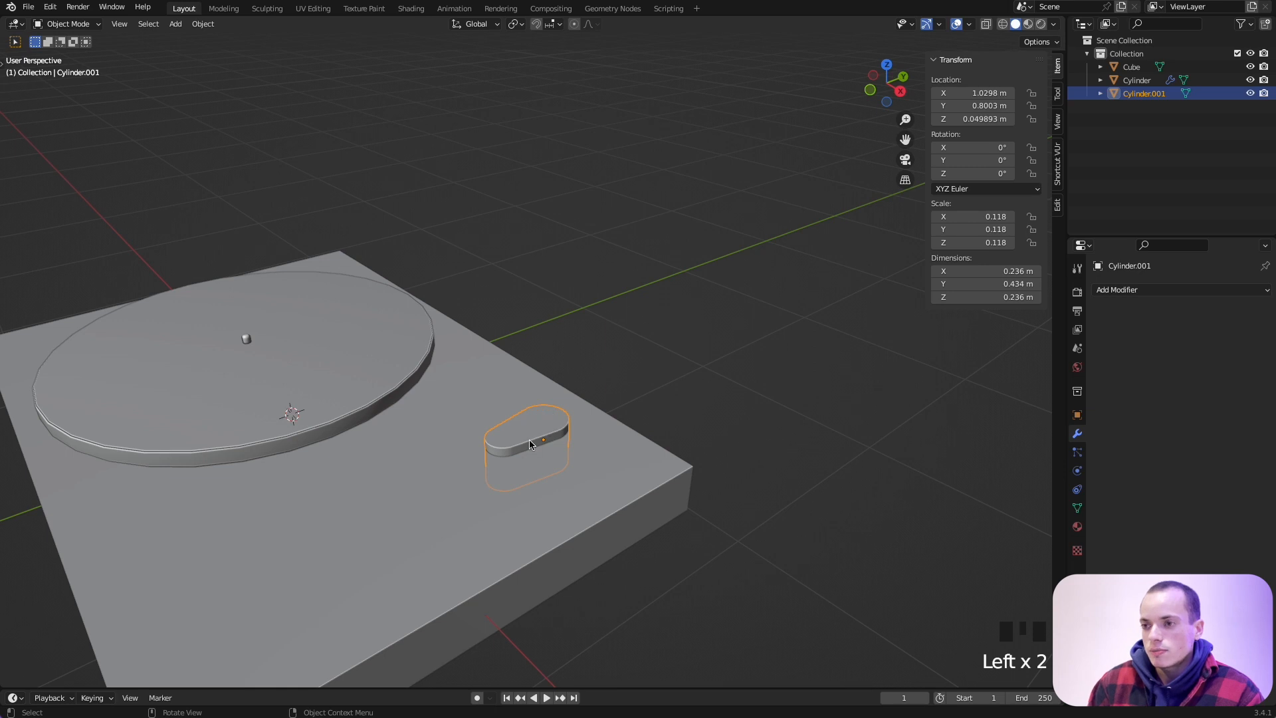
Snap the 3D cursor to the selected tapered capsule and add a mesh cylinder at that point.
key(shift+s)
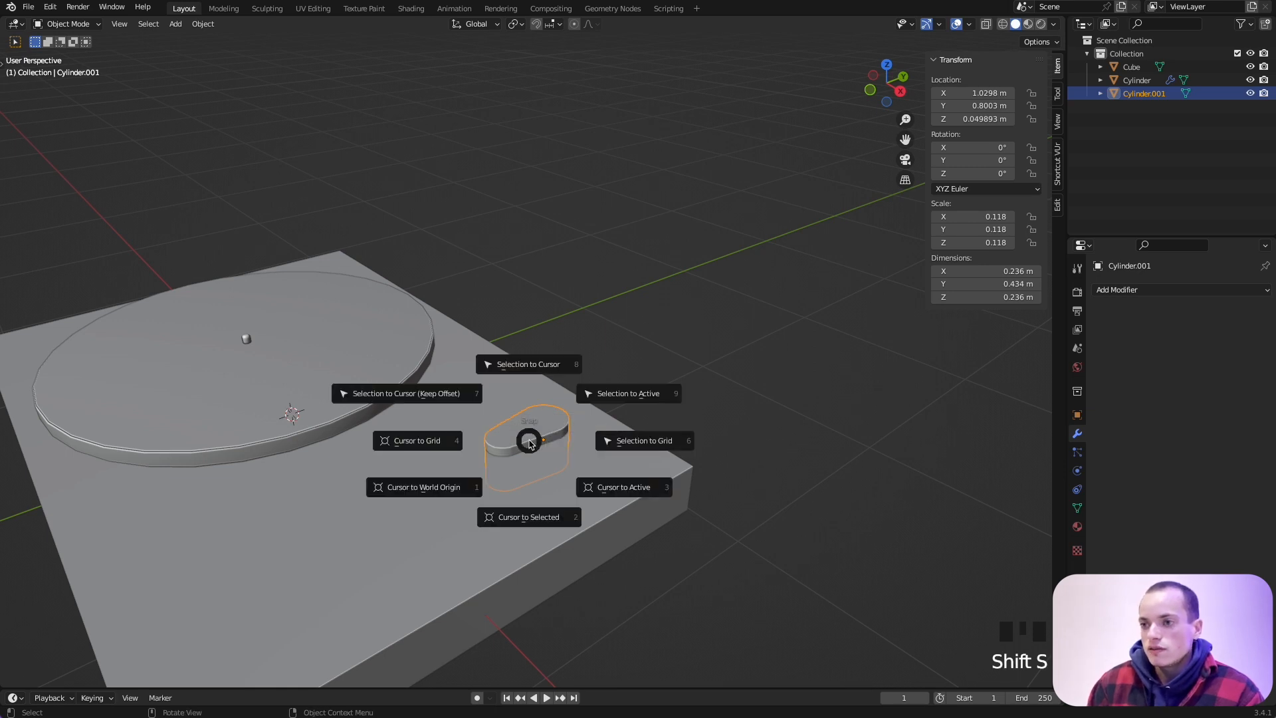
click(542, 522)
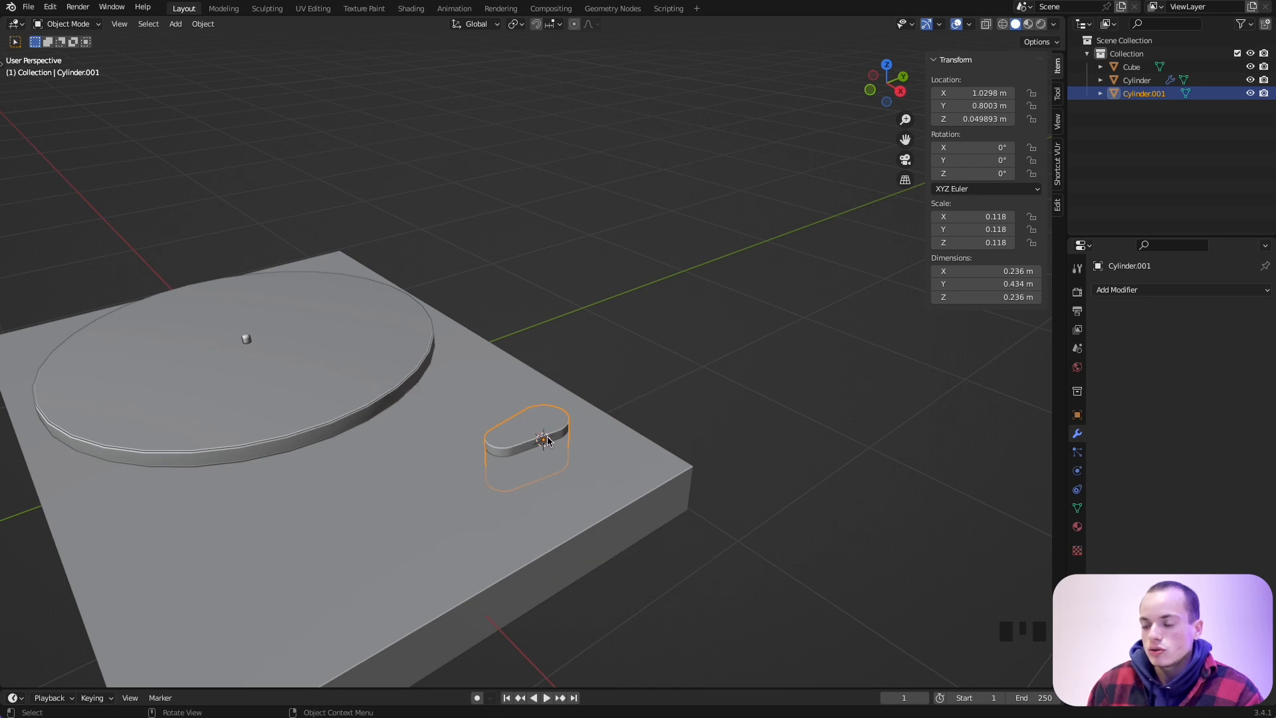
super+scroll(547, 437, up, 3)
scroll(547, 437, up, 5)
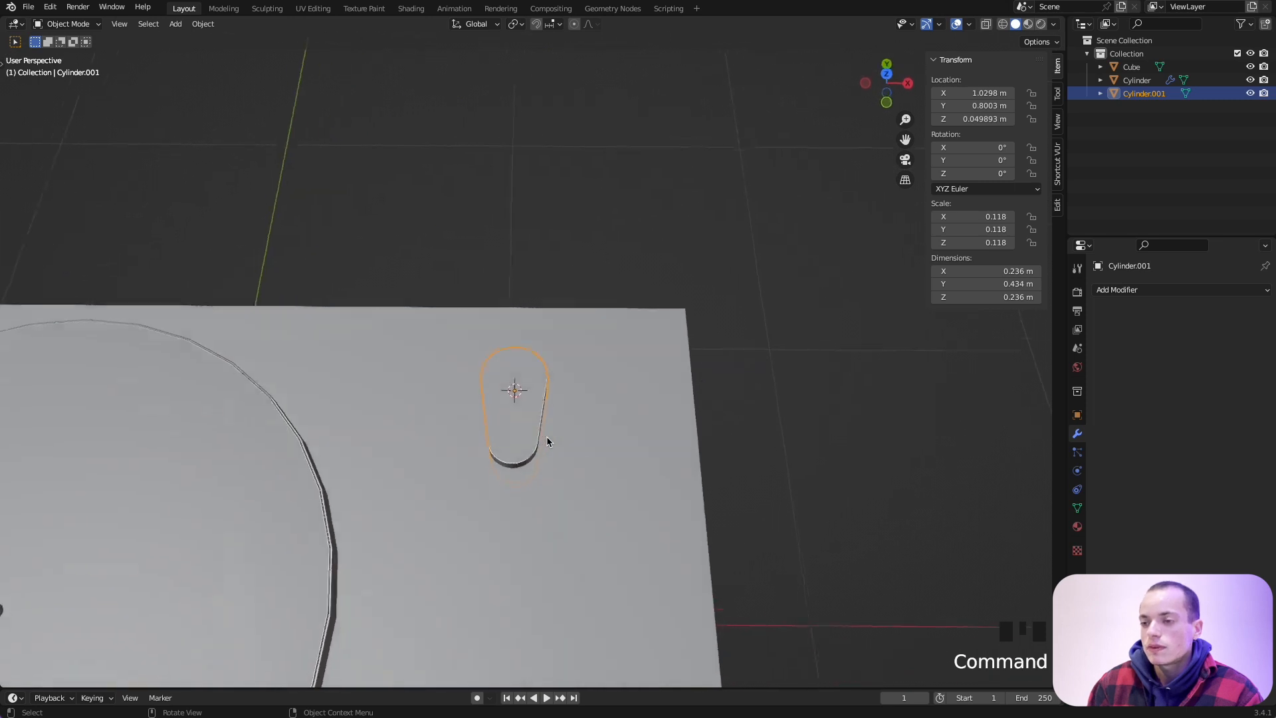
scroll(547, 437, up, 4)
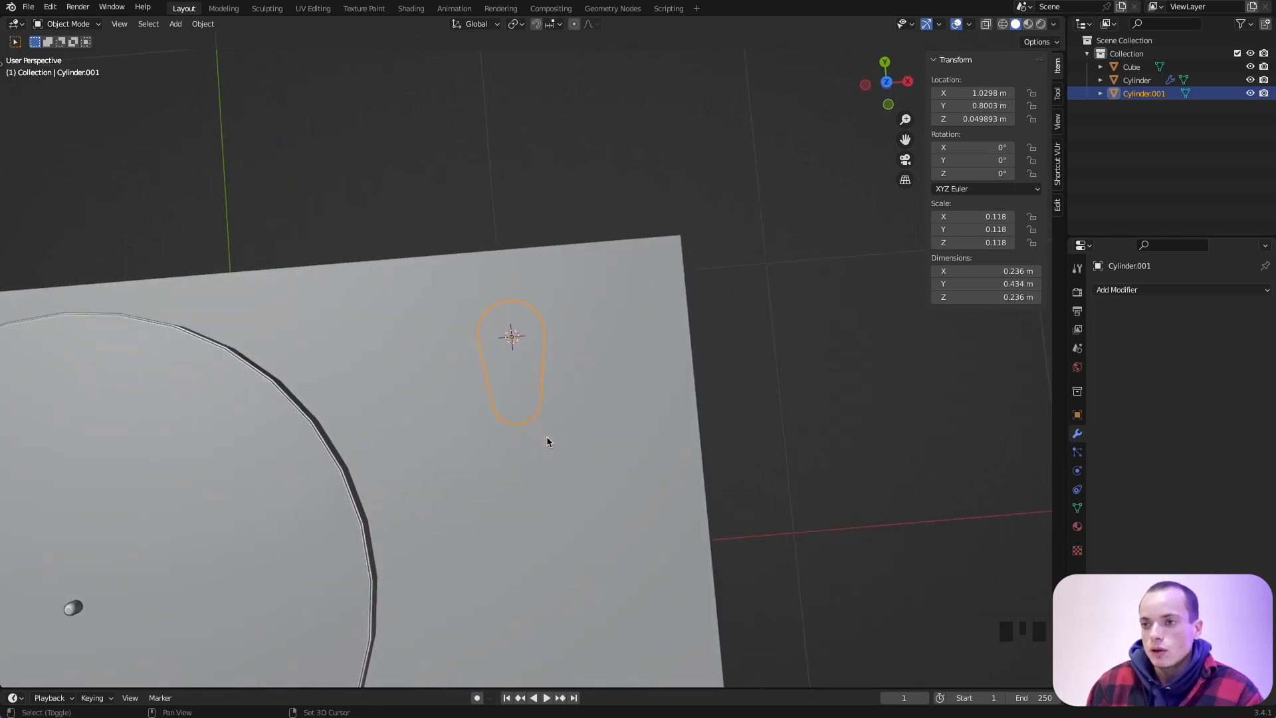
key(shift+a)
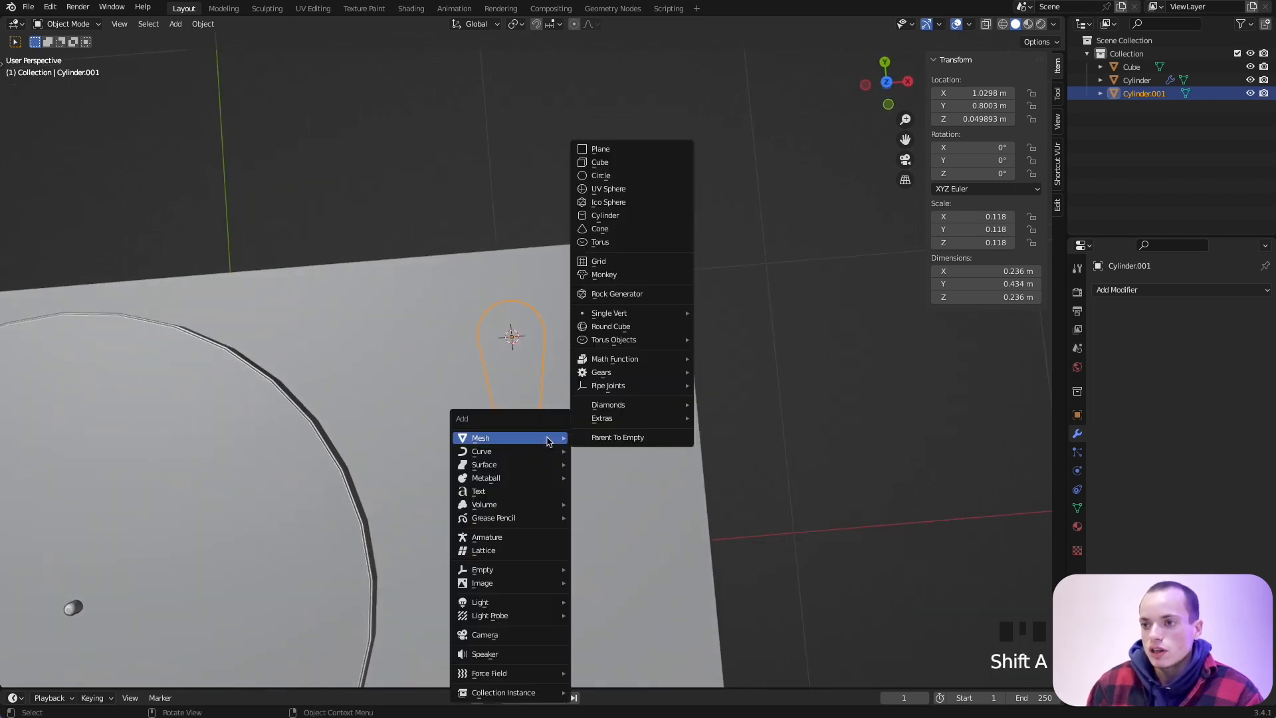
click(628, 215)
Rotate the new cylinder 90° around the global X axis so it lies horizontally.
super+scroll(650, 413, down, 5)
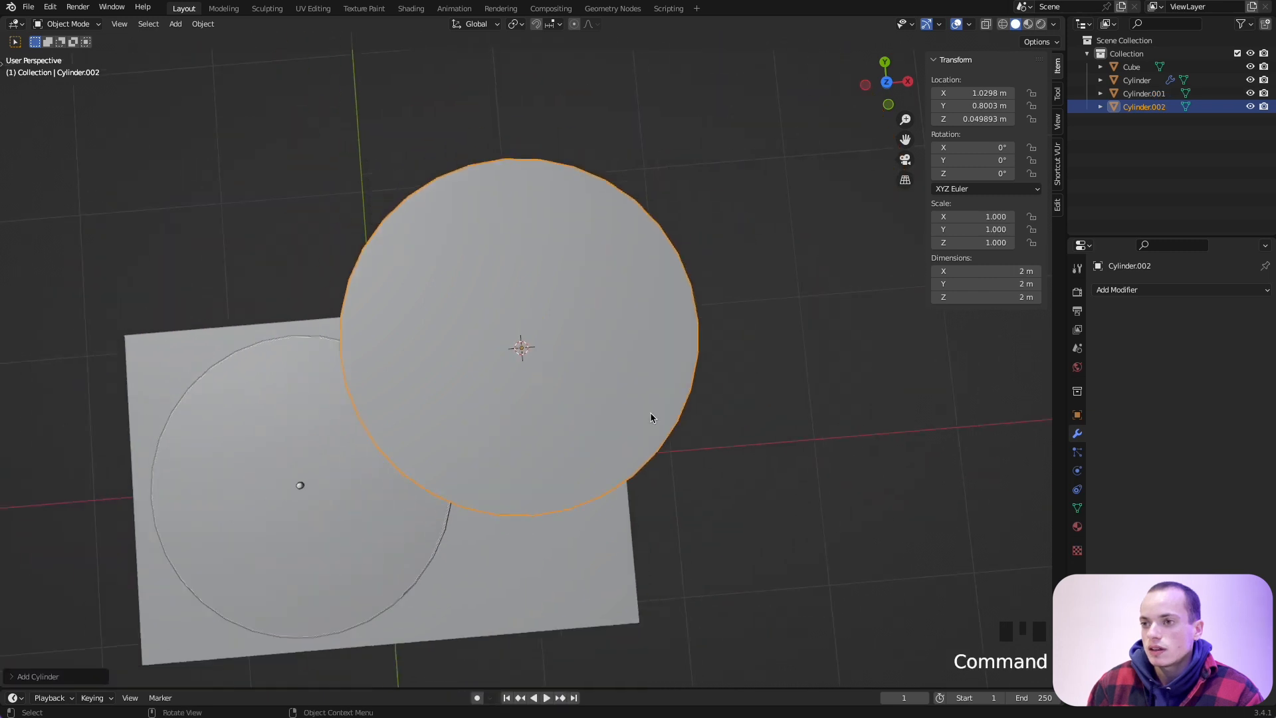
scroll(651, 416, down, 8)
super+scroll(650, 413, up, 1)
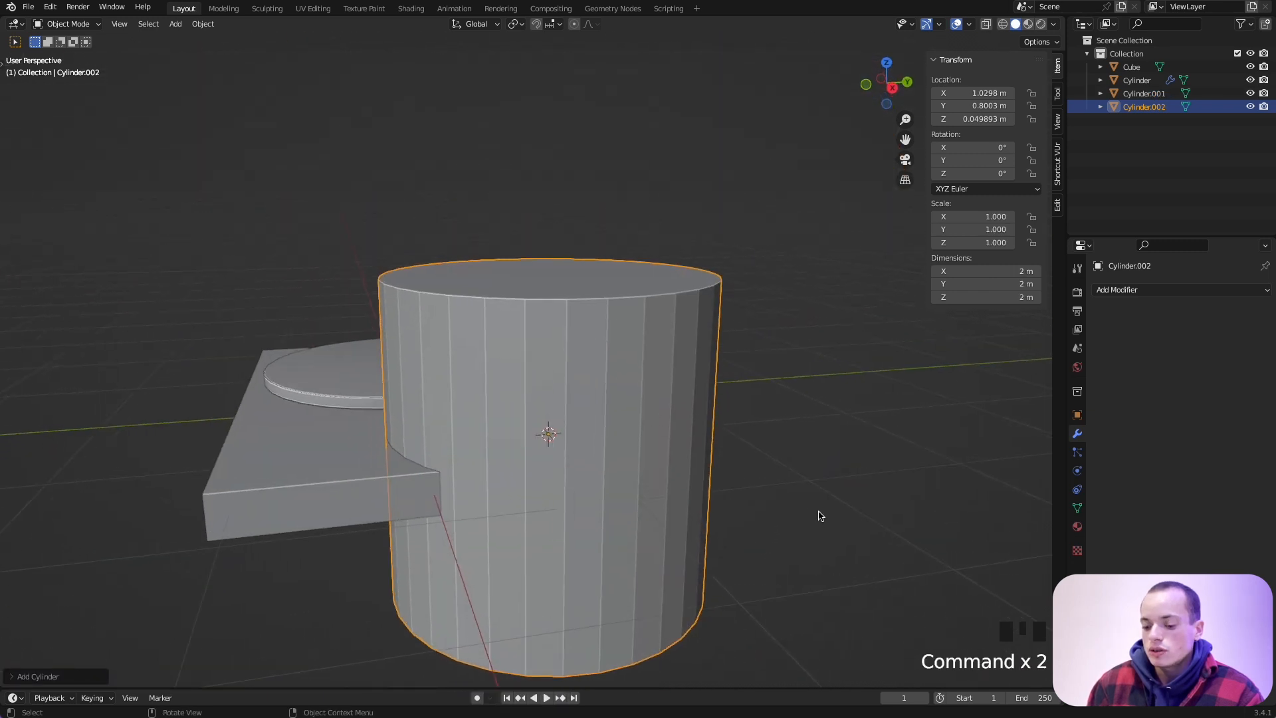
key(r)
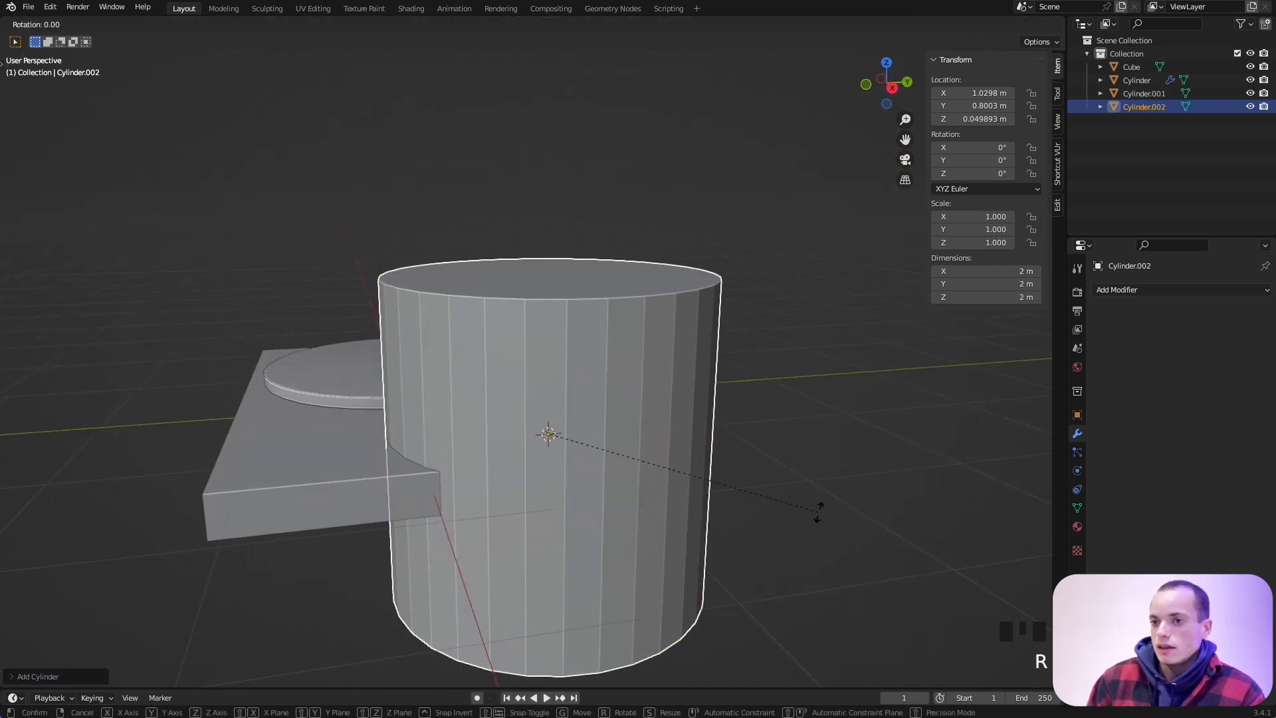
text(x)
text(90)
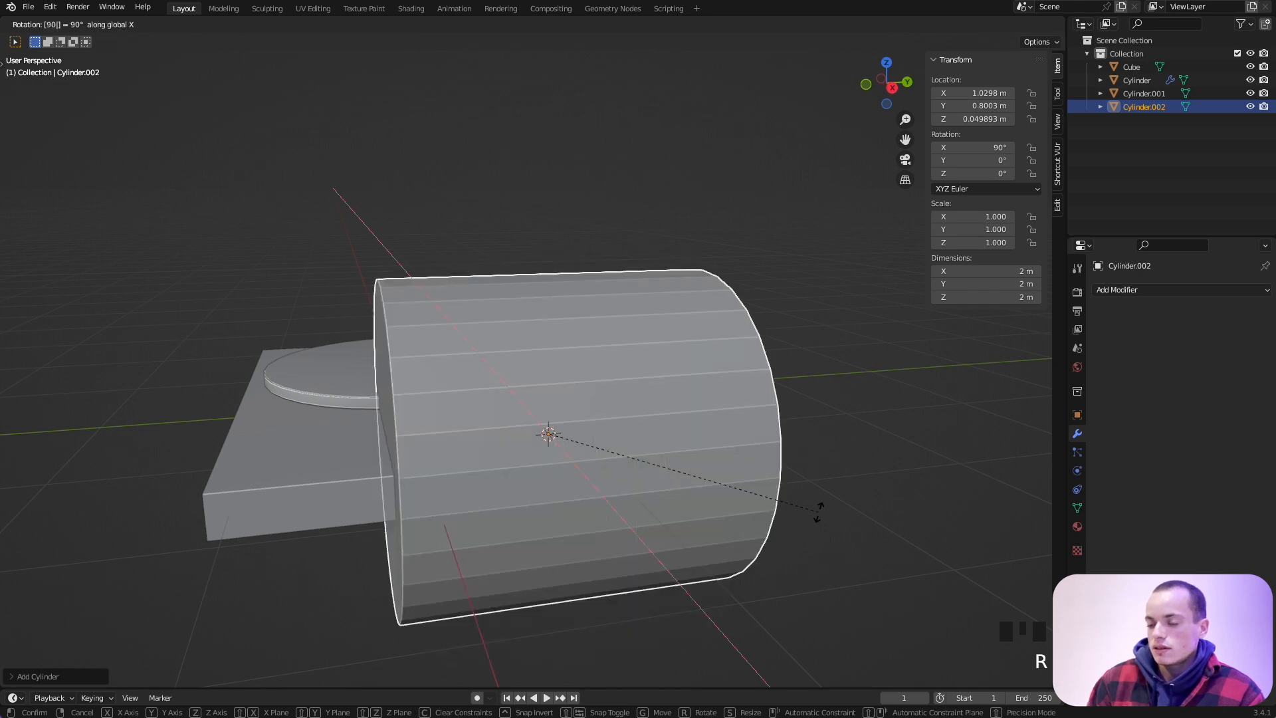
key(Return)
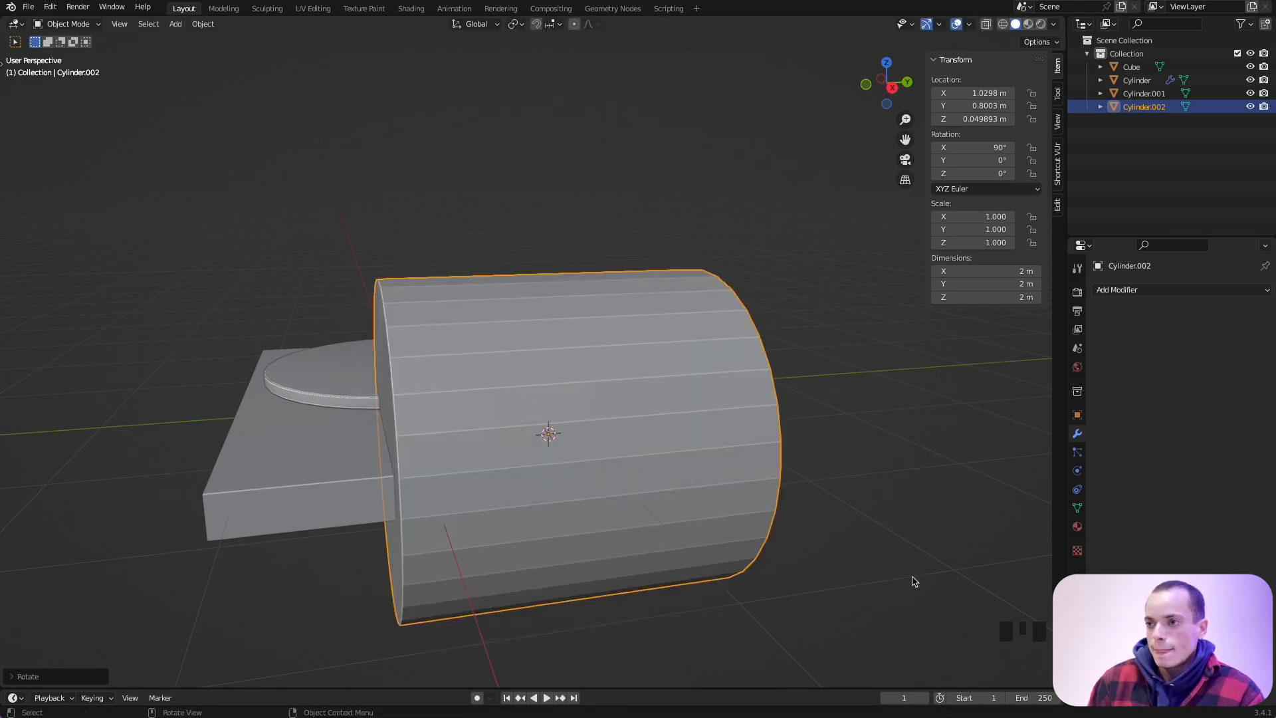
Scale the horizontal cylinder down on all axes except global Y into a thin rod about 0.043 m in diameter.
key(s)
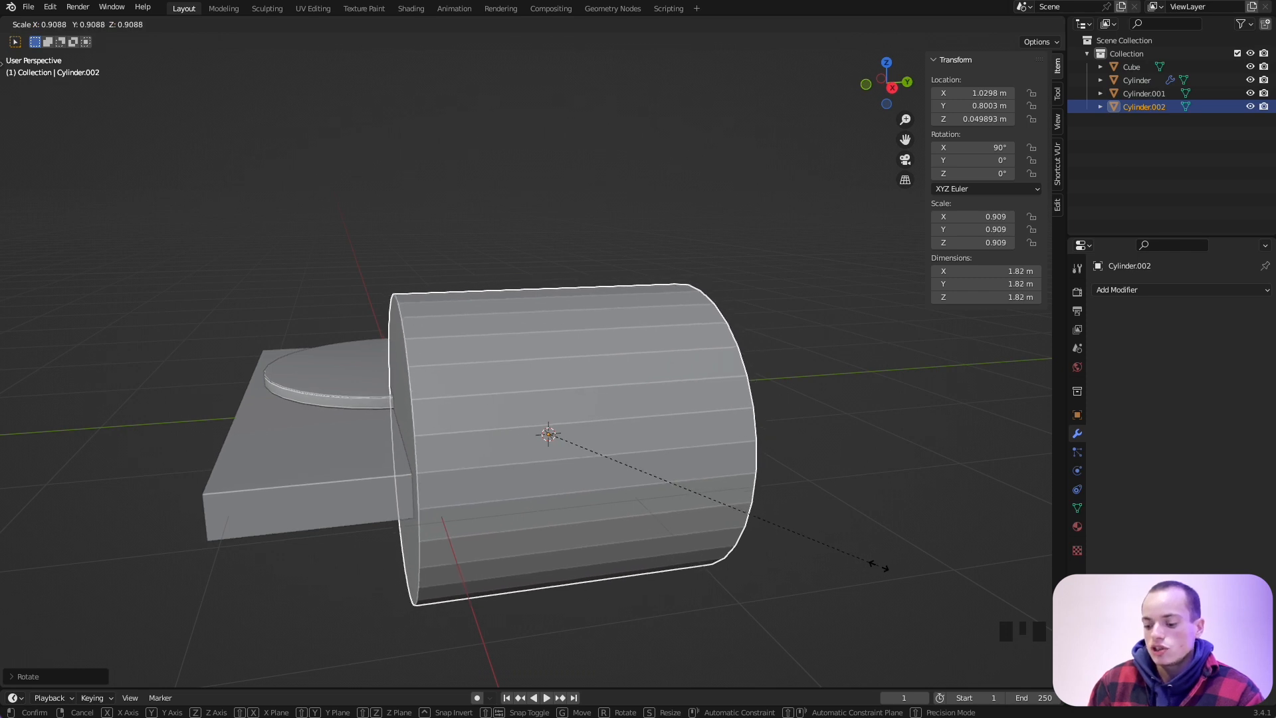
key(shift+y)
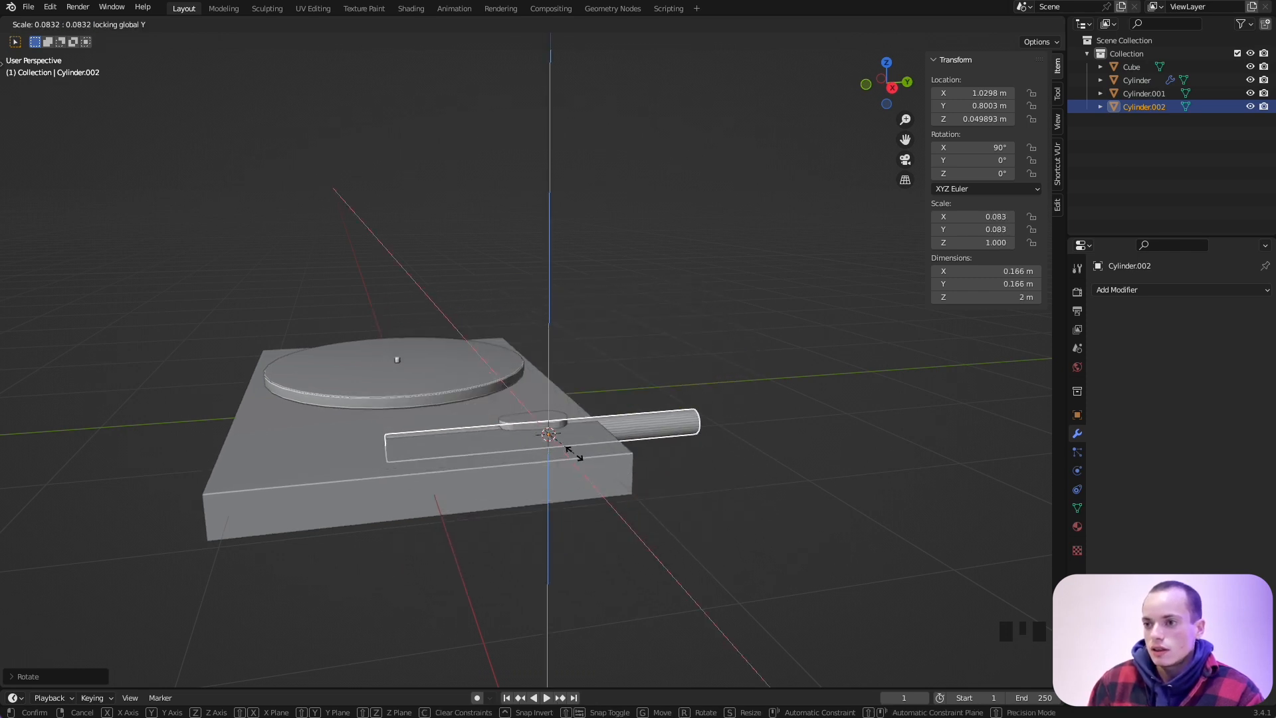
click(536, 438)
middle_drag(538, 437, 590, 483)
key(s)
key(shift+y)
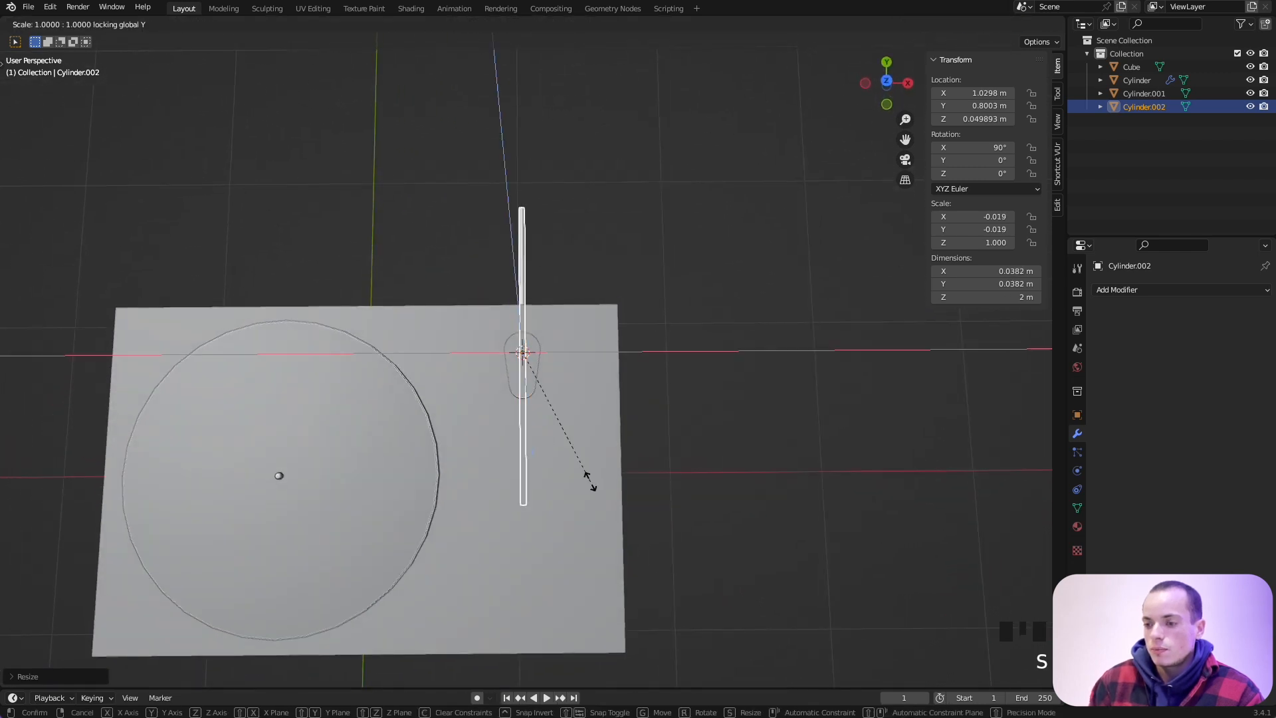
click(612, 487)
Shorten the rod along global Y to about 1.74 m and raise it about 0.22 m along Z.
middle_drag(612, 488, 613, 495)
key(s)
key(y)
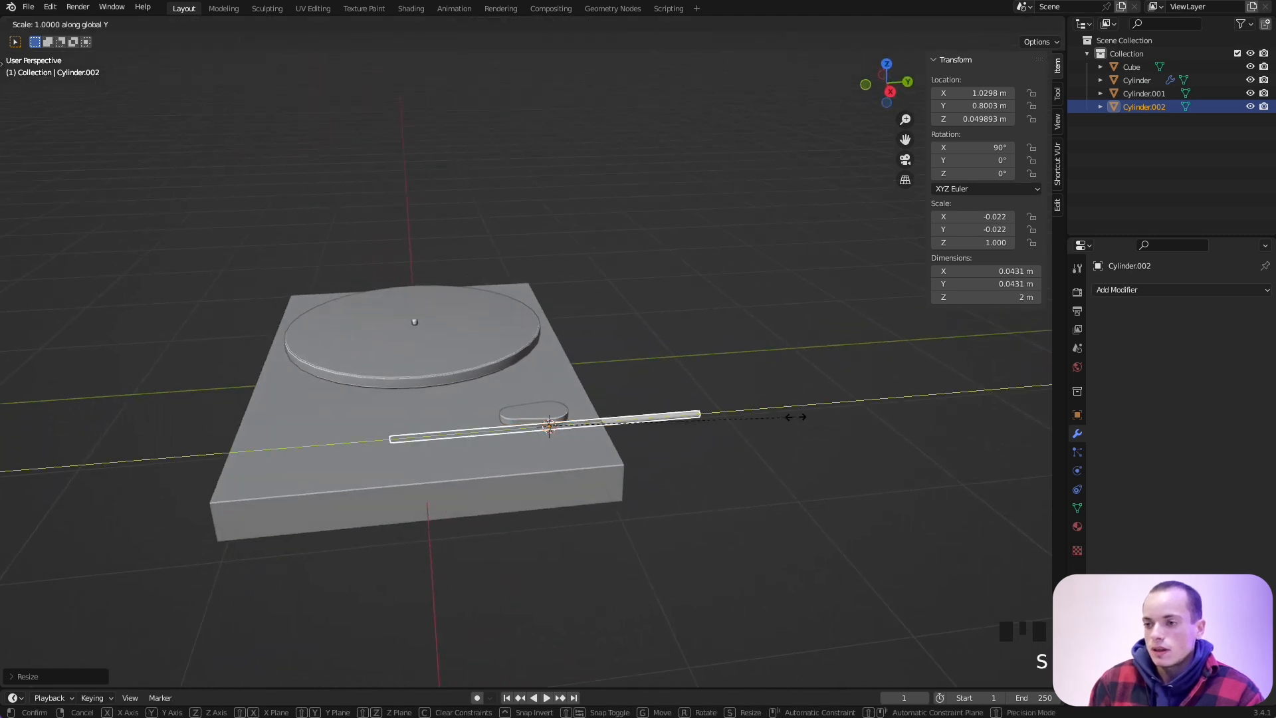
click(763, 419)
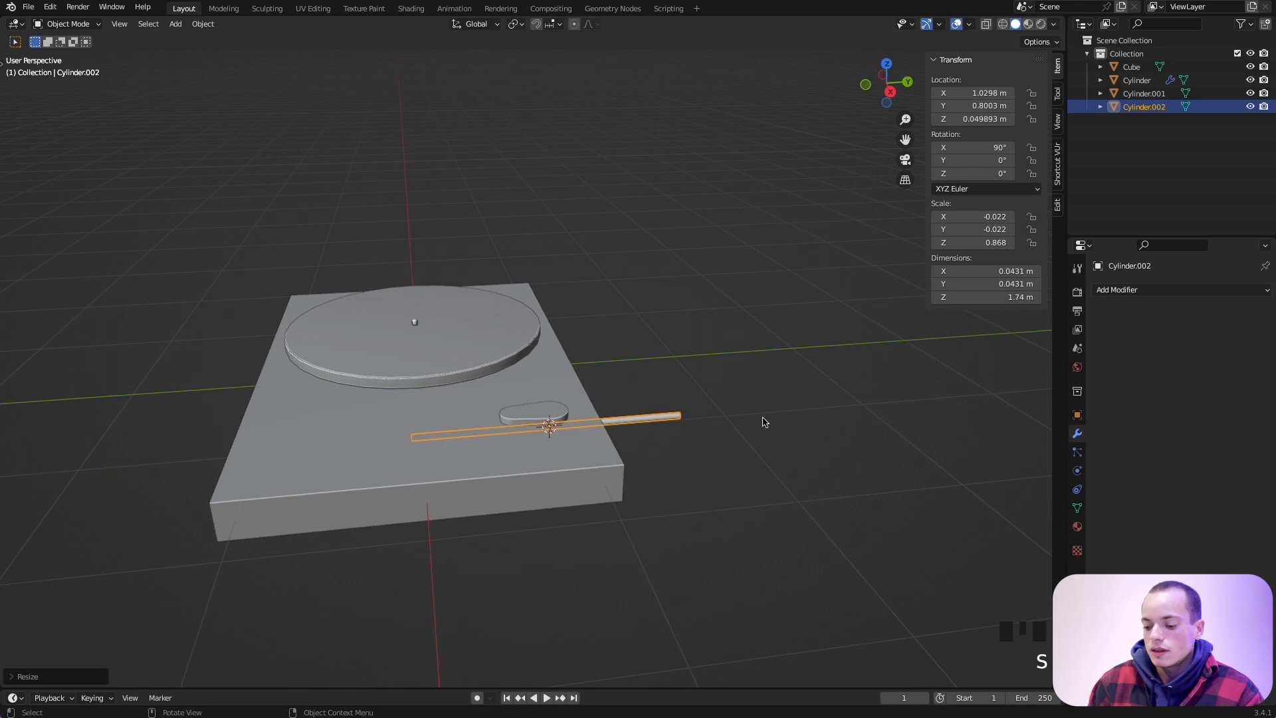
key(g)
key(z)
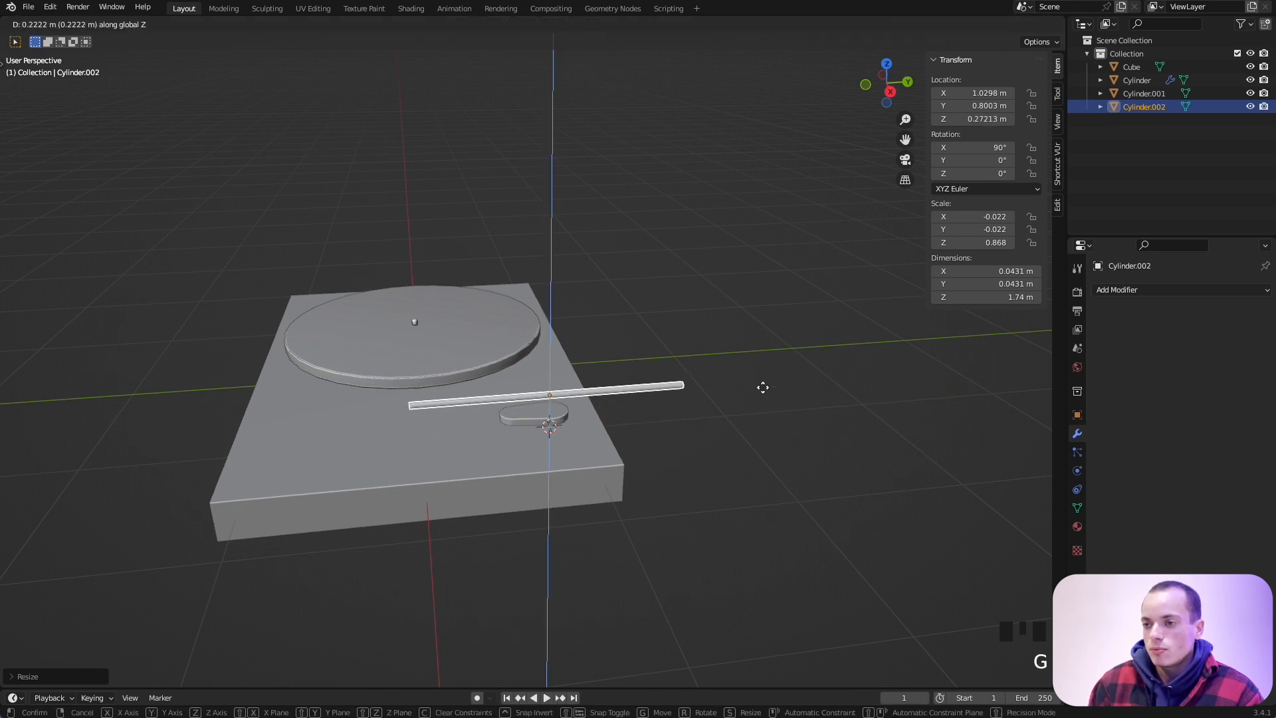
click(762, 390)
Apply Shade Auto Smooth to the rod.
scroll(763, 391, up, 5)
right_click(617, 447)
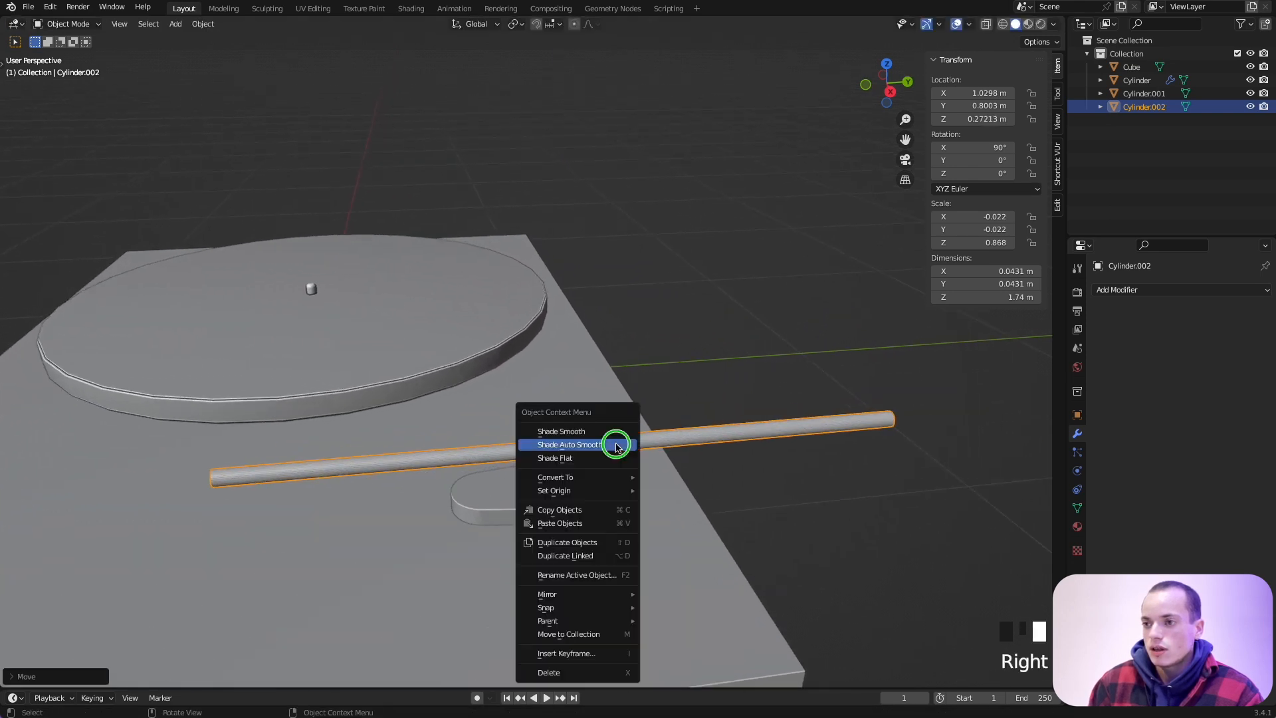
click(573, 449)
In top view, shorten the rod to about 1.58 m and move it about 0.9 m along negative Y.
key(KP_7)
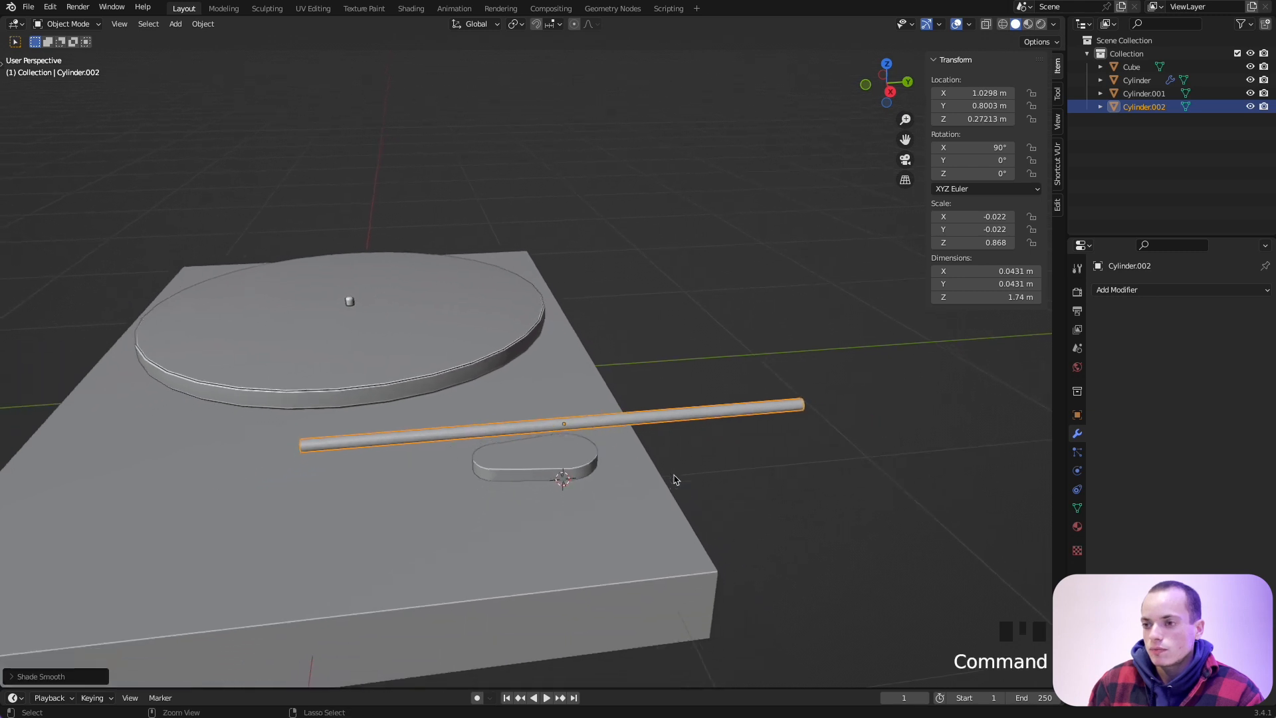
key(s)
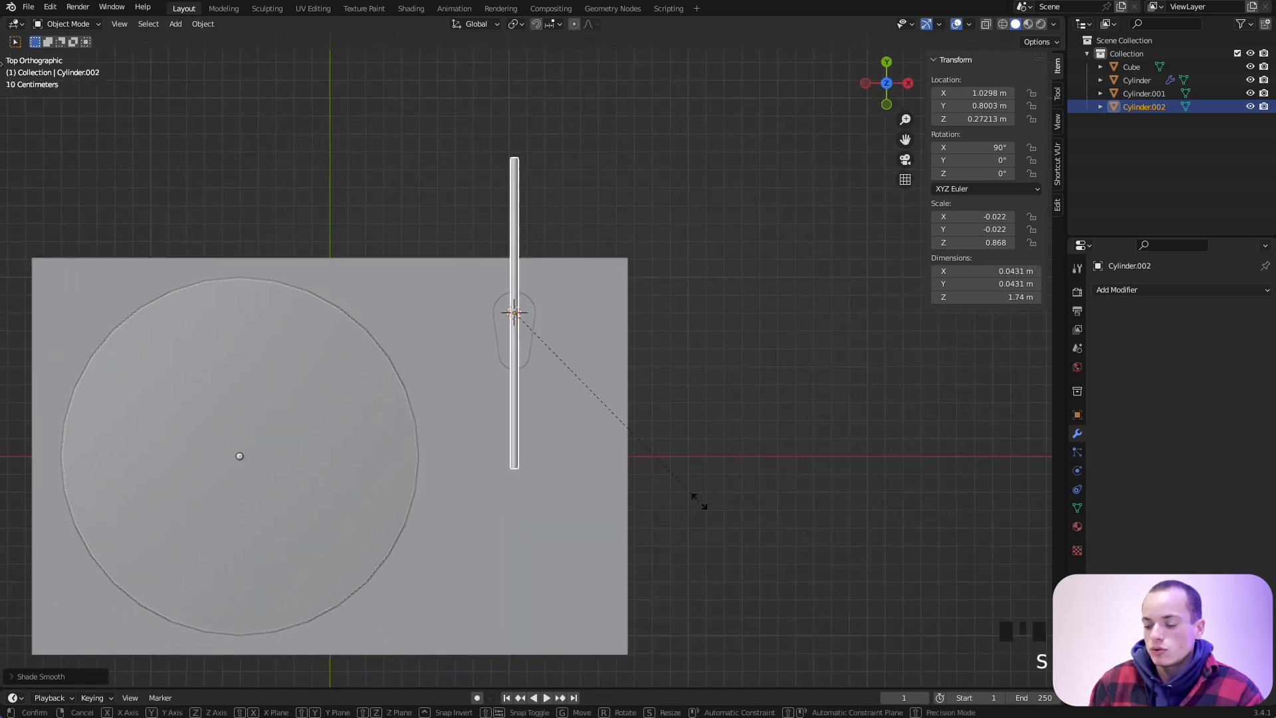
click(684, 487)
key(g)
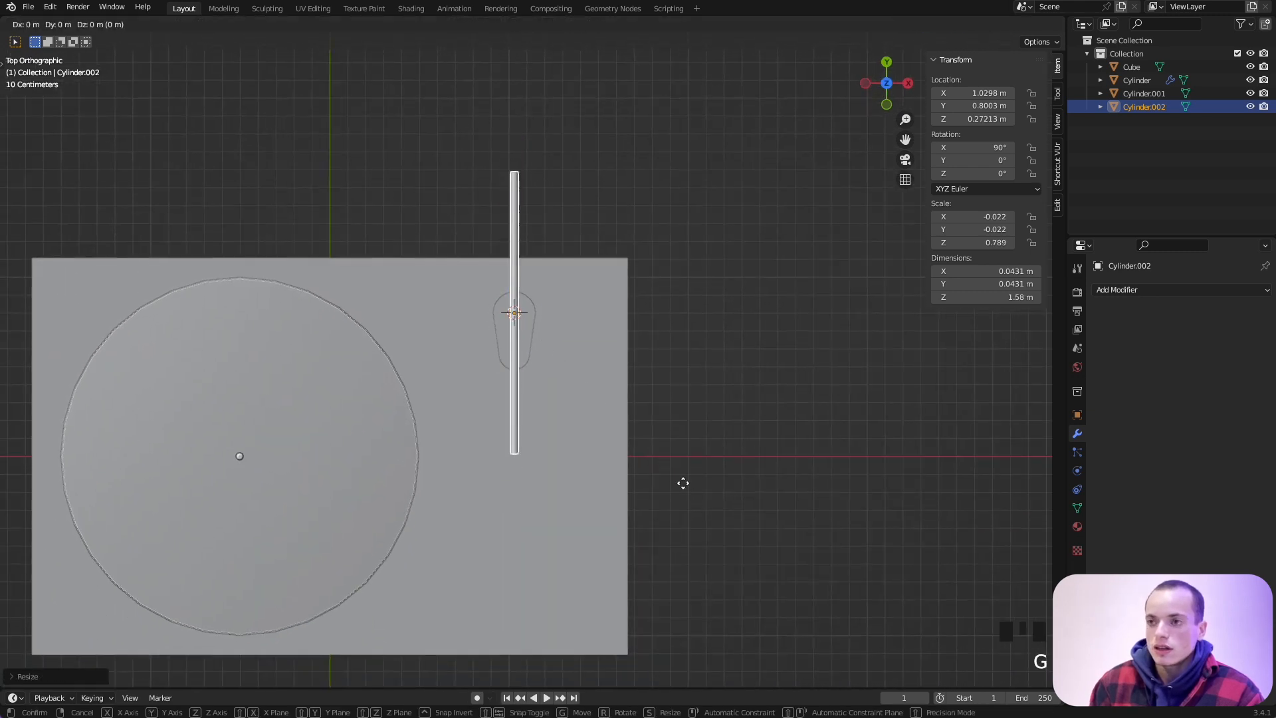
key(y)
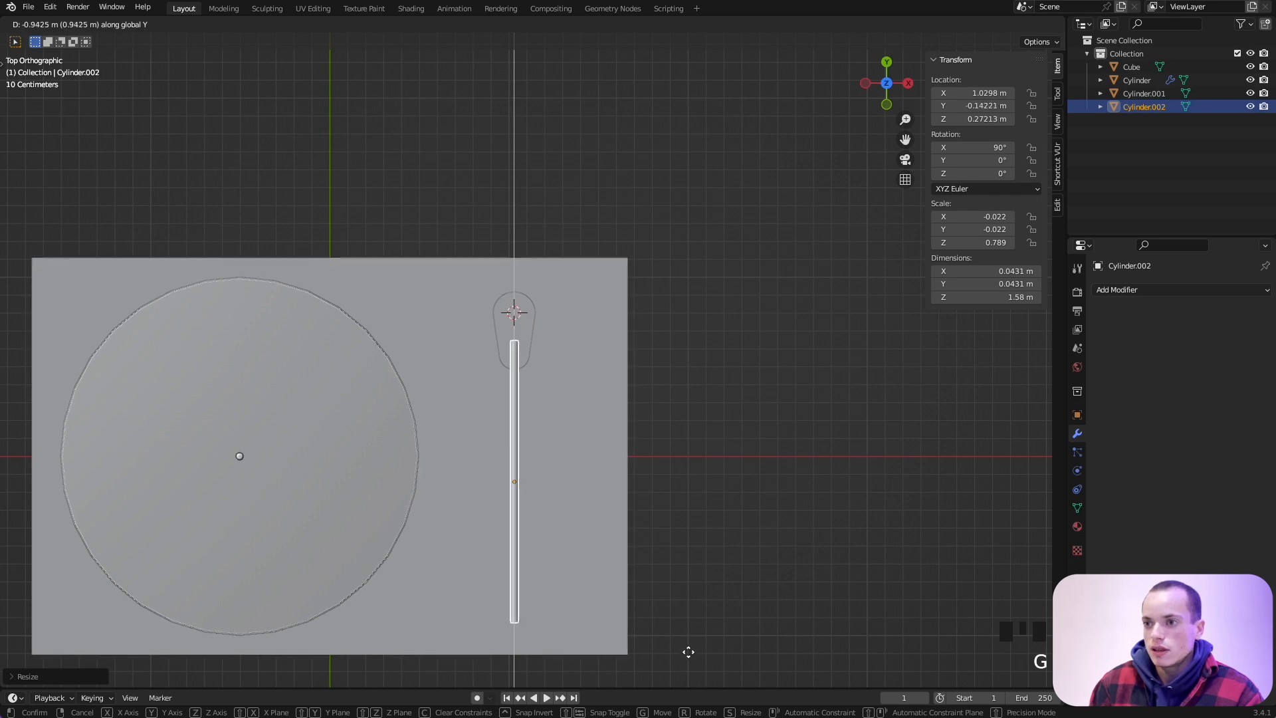
click(687, 645)
Shorten the rod along Y to about 1.35 m and shift it about 0.05 m along positive Y towards the capsule.
key(s)
key(y)
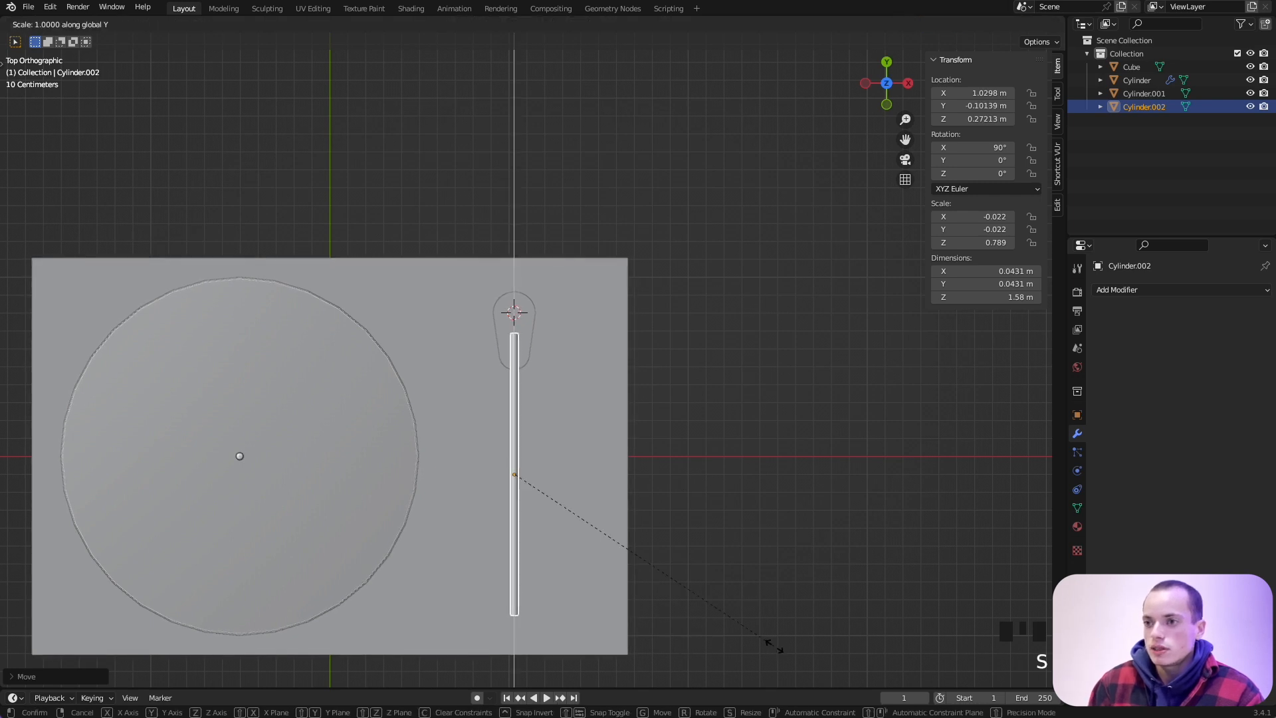
click(733, 628)
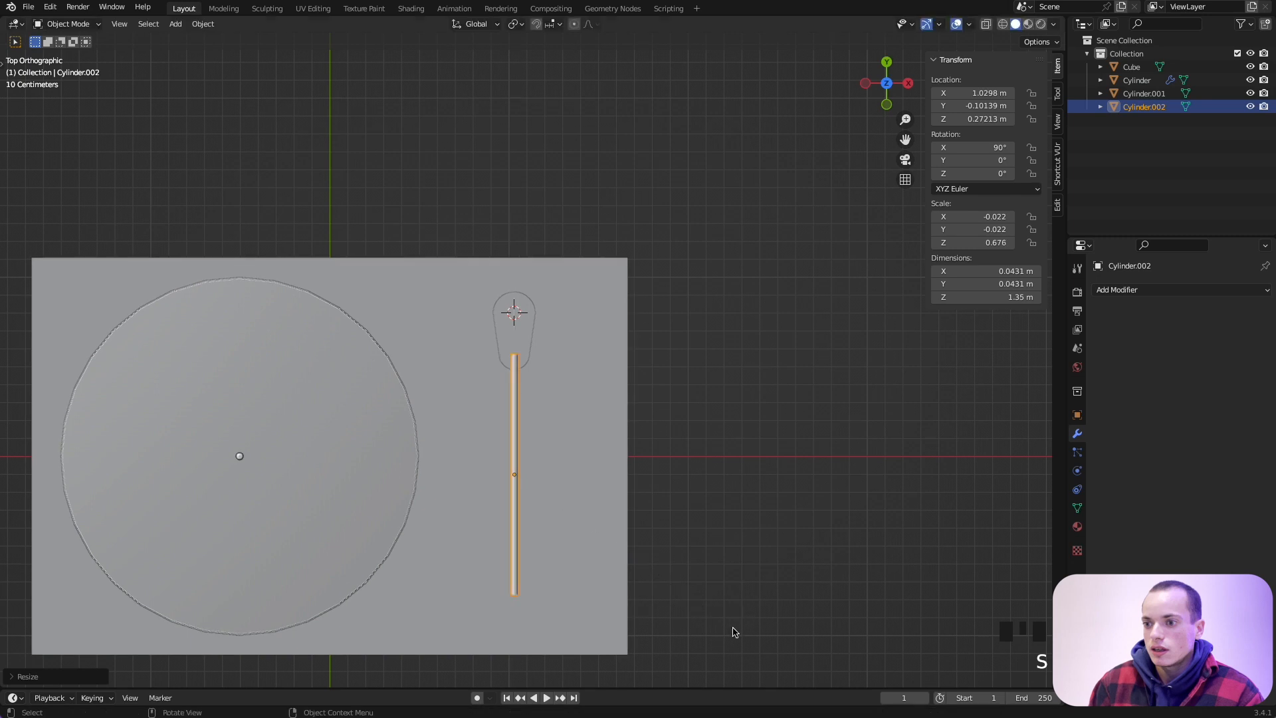
key(g)
key(y)
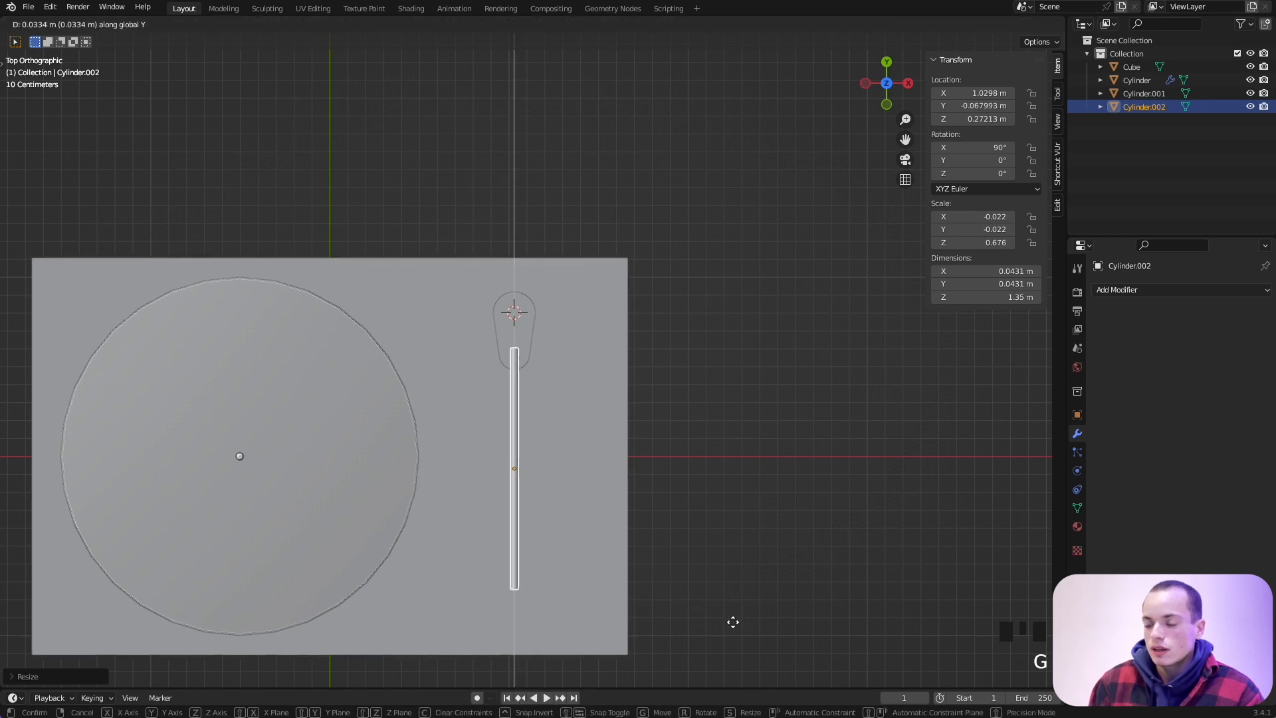
click(734, 622)
Enter Edit Mode on the rod and, in face select mode, select its end face above the tapered capsule.
scroll(568, 406, down, 5)
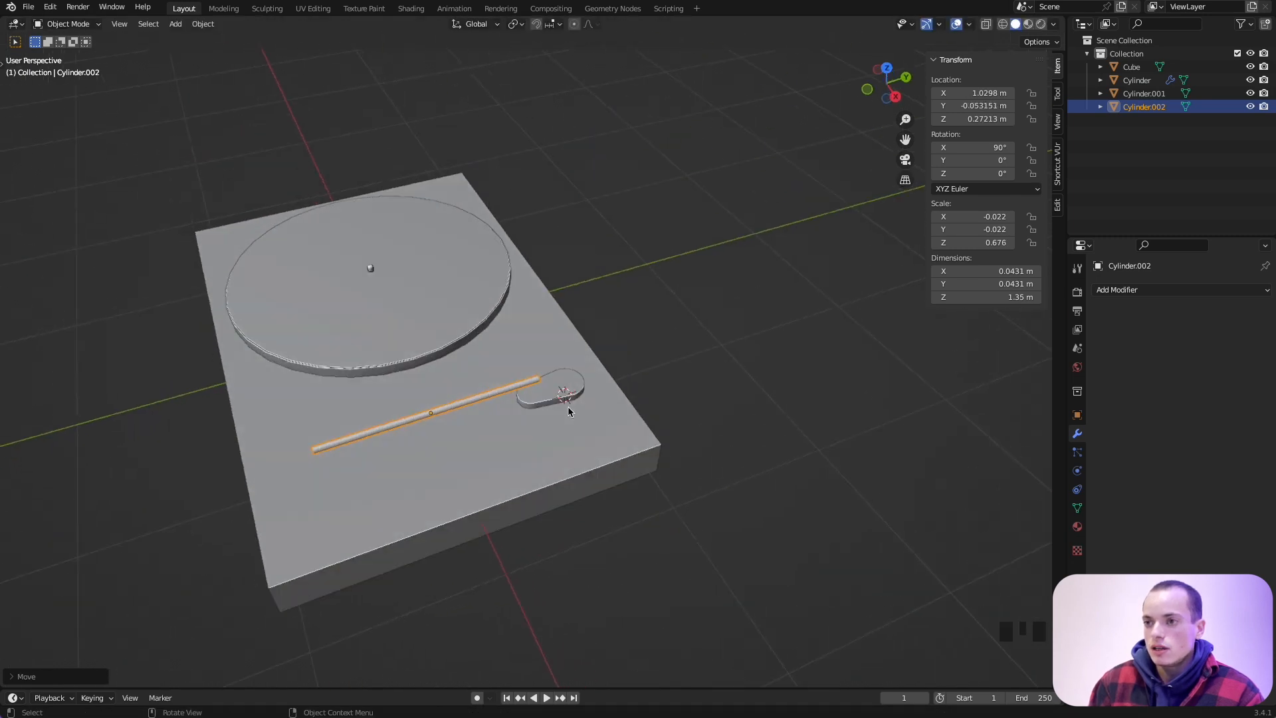
super+scroll(569, 407, up, 5)
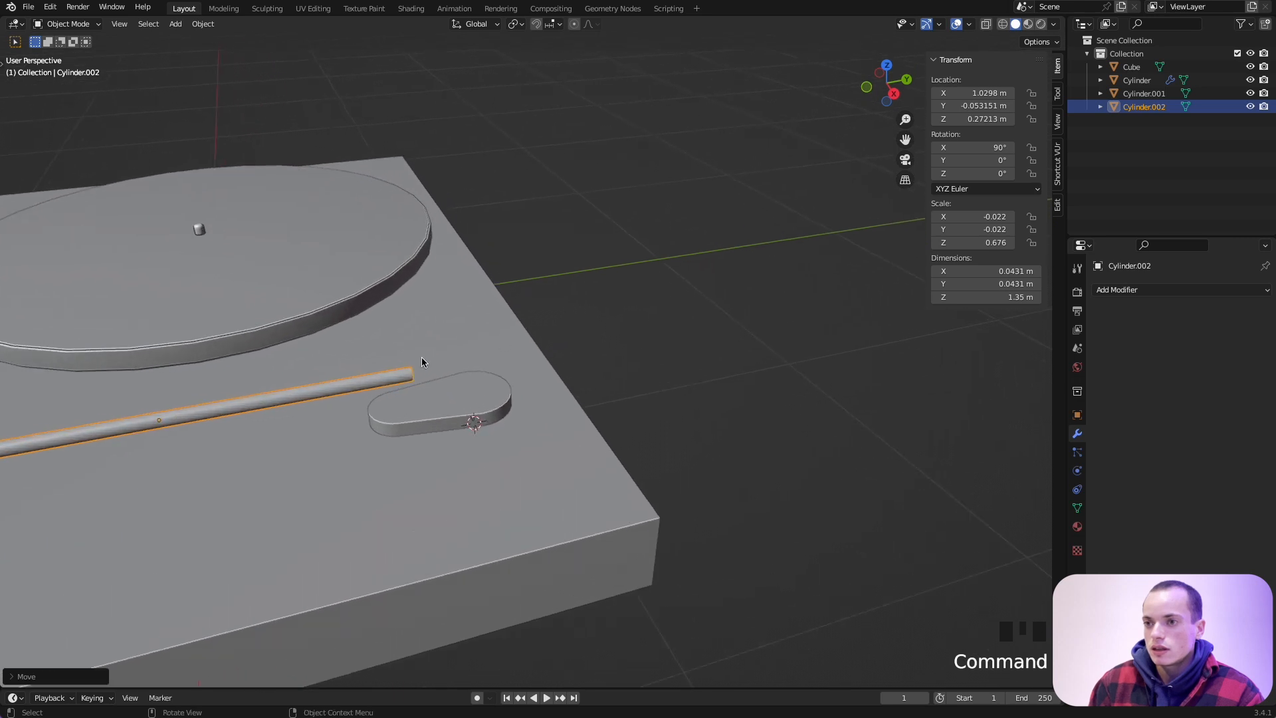
super+scroll(392, 368, up, 3)
shift+scroll(392, 369, left, 3)
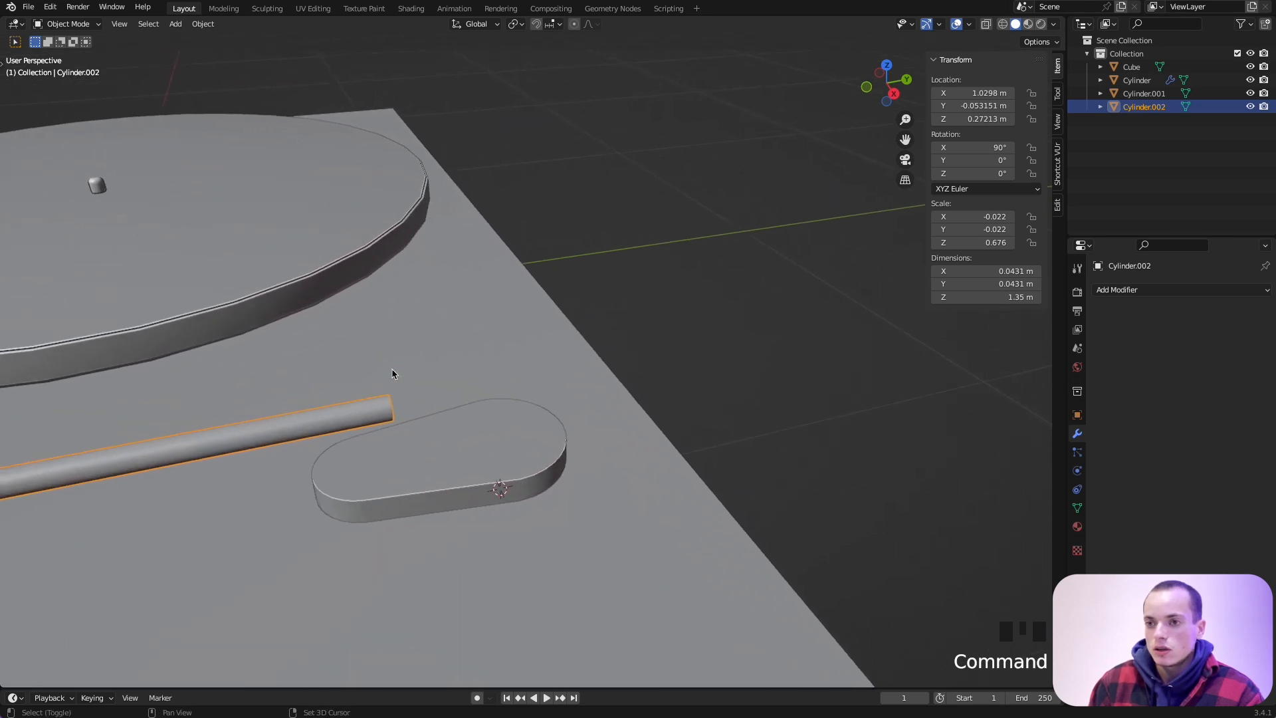
key(Tab)
scroll(392, 369, down, 5)
super+scroll(393, 369, up, 5)
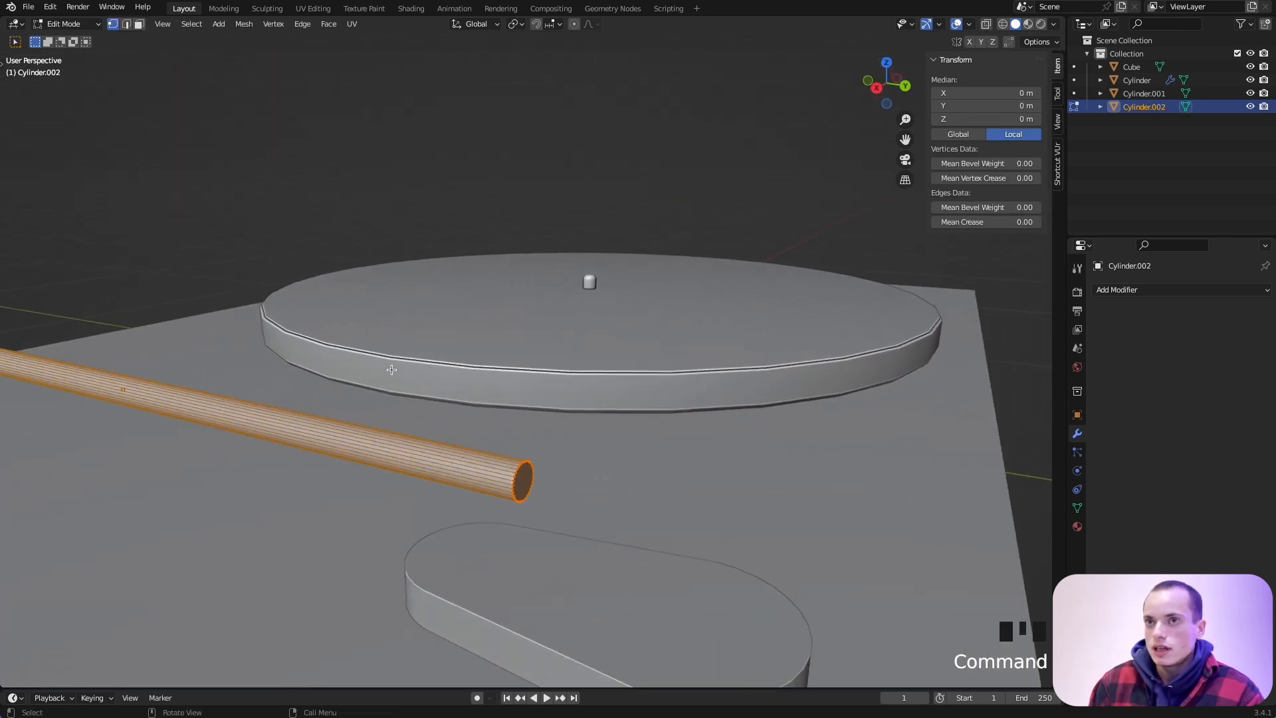
shift+scroll(392, 369, down, 2)
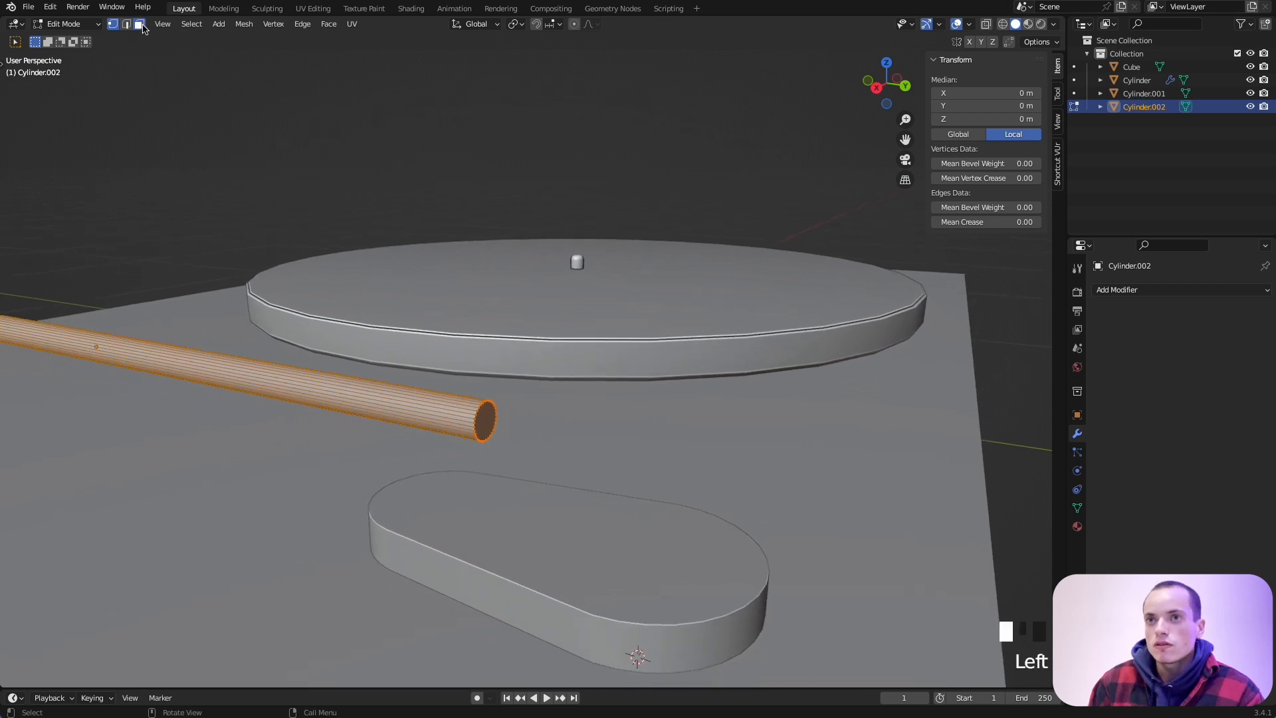
click(491, 422)
super+scroll(636, 475, up, 2)
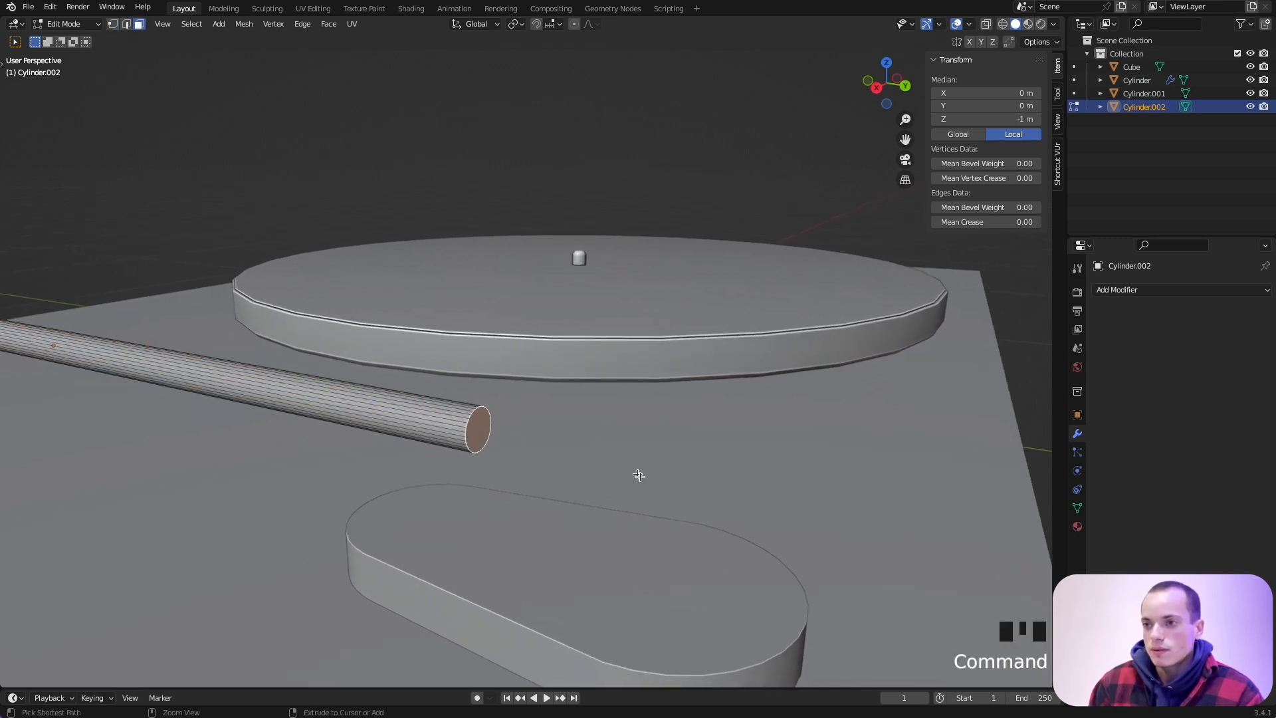
Extrude the rod's end face into a disc-shaped collar about four times the rod's diameter and about 0.04 m thick.
key(e)
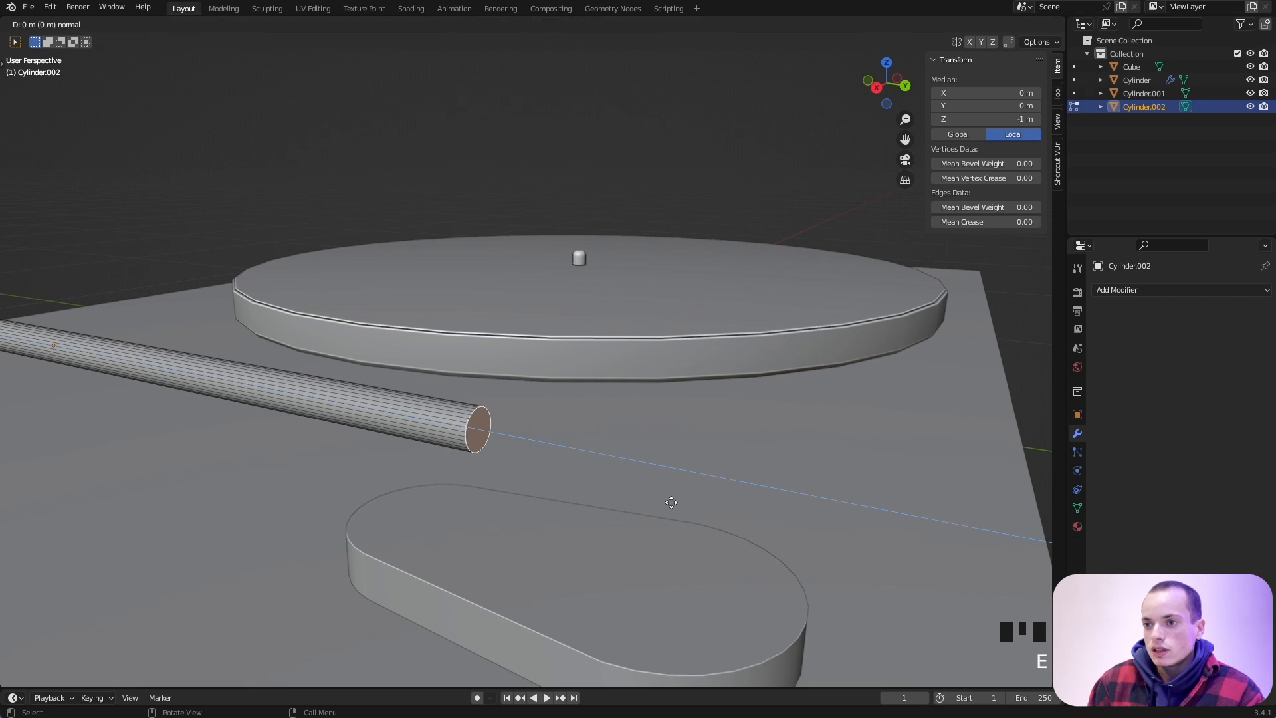
right_click(772, 523)
key(s)
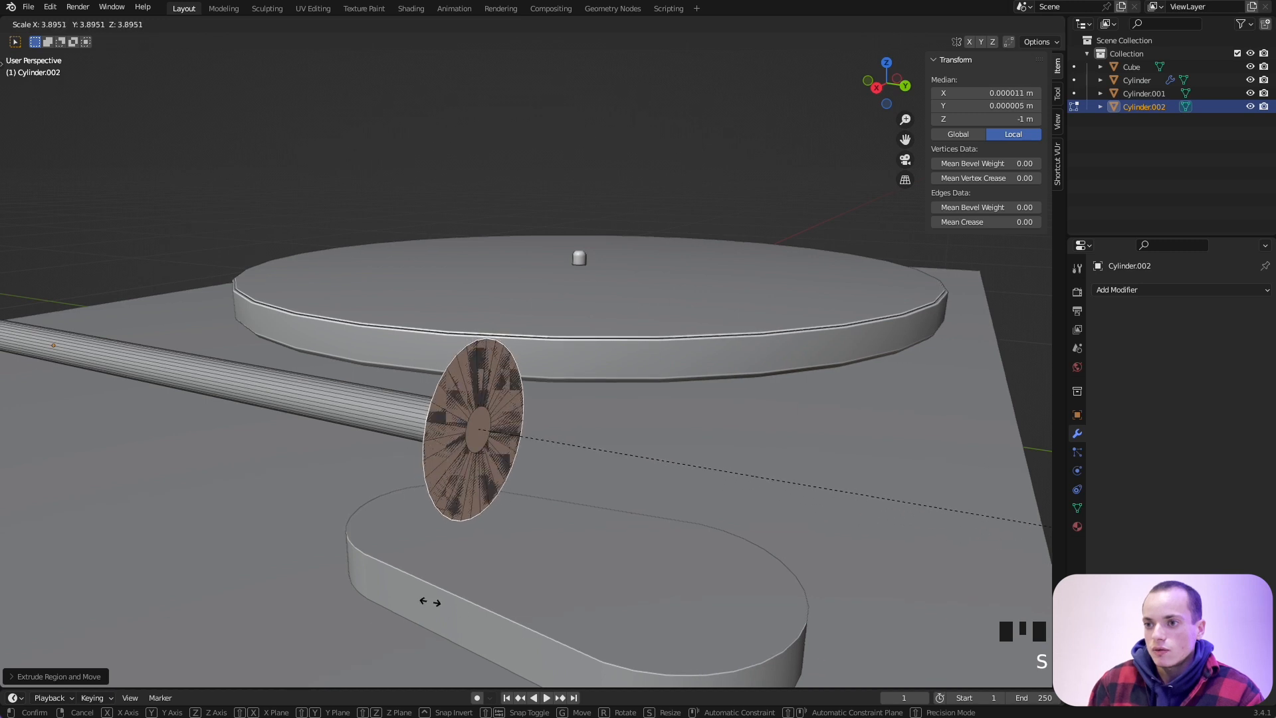
click(347, 532)
middle_drag(347, 532, 344, 529)
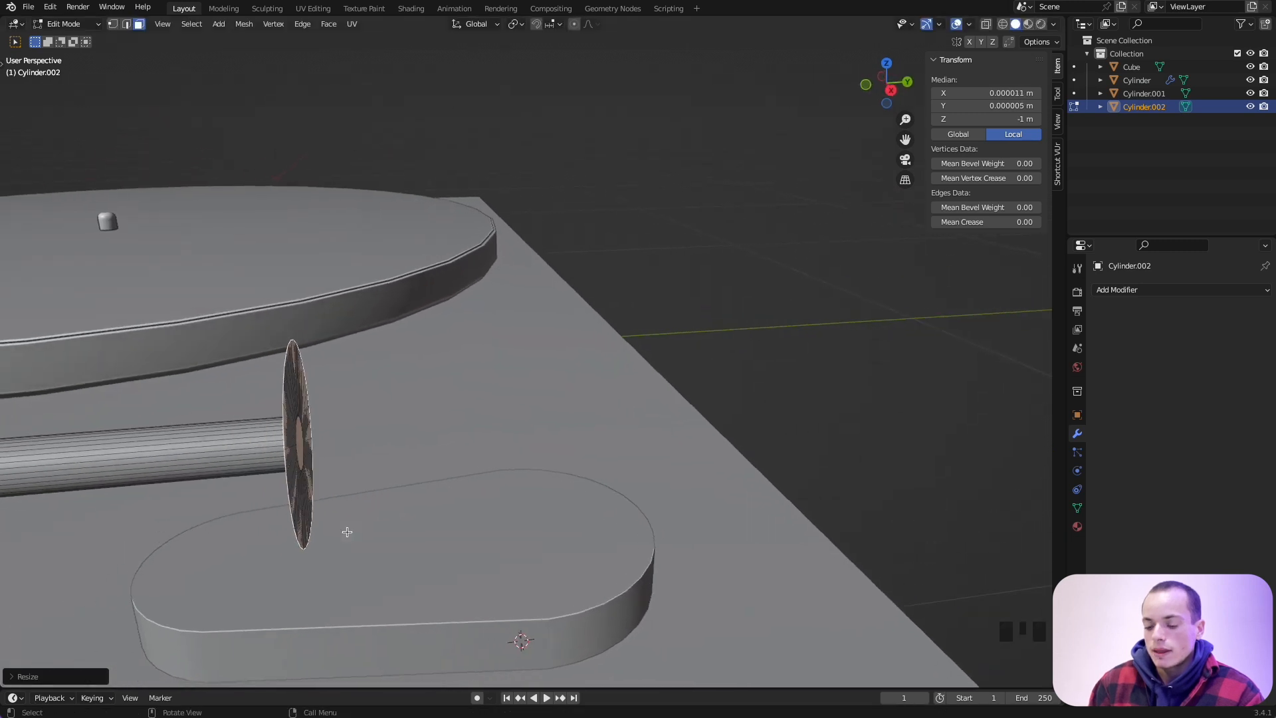
key(e)
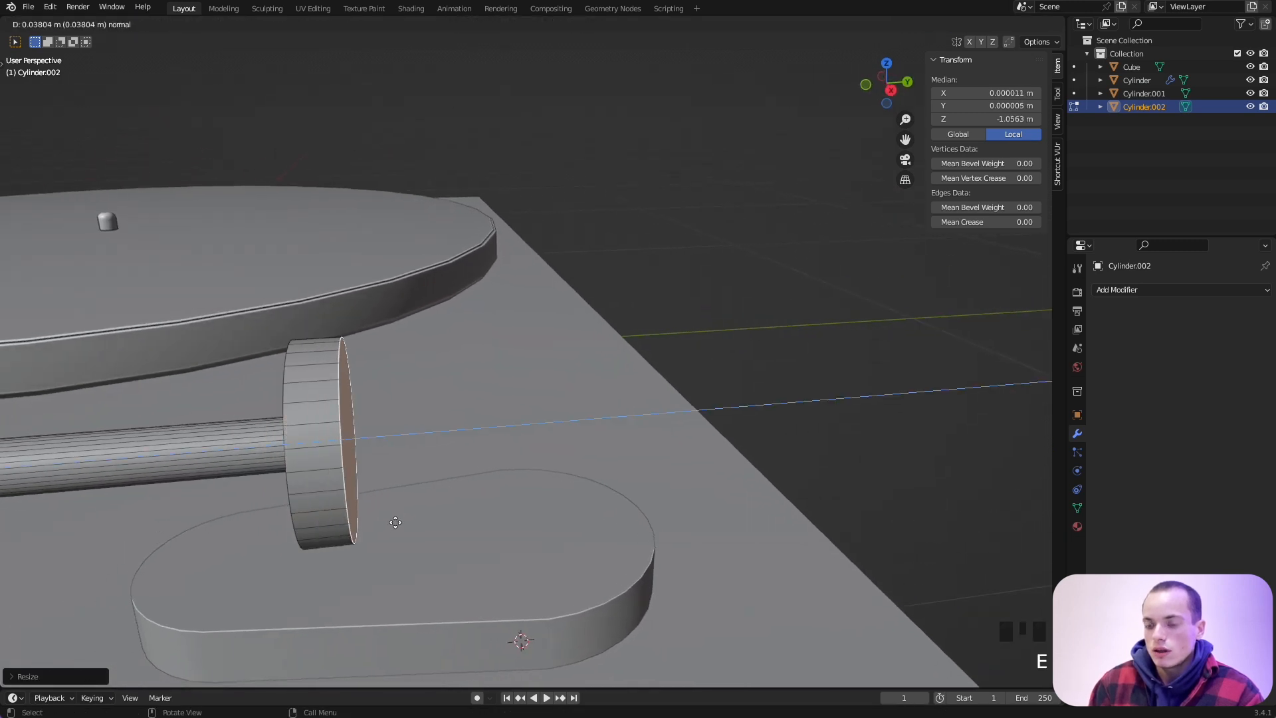
click(399, 521)
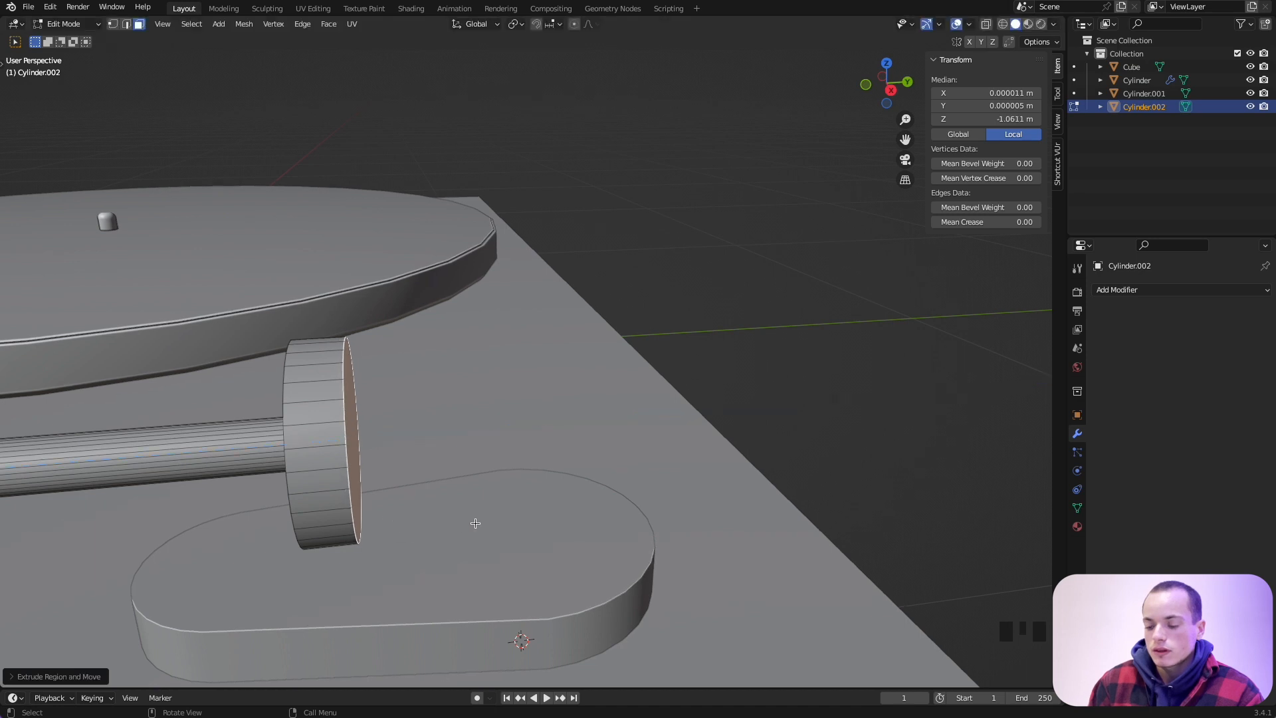
middle_drag(476, 523, 474, 522)
key(i)
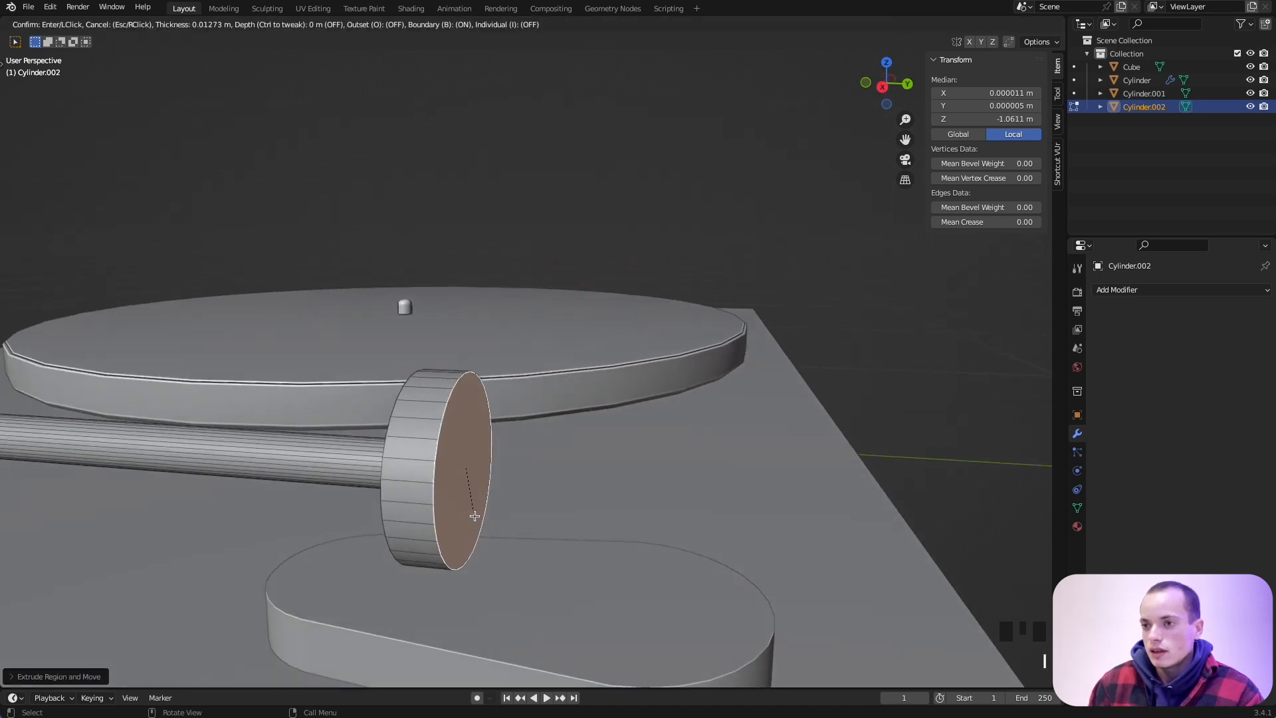
right_click(457, 473)
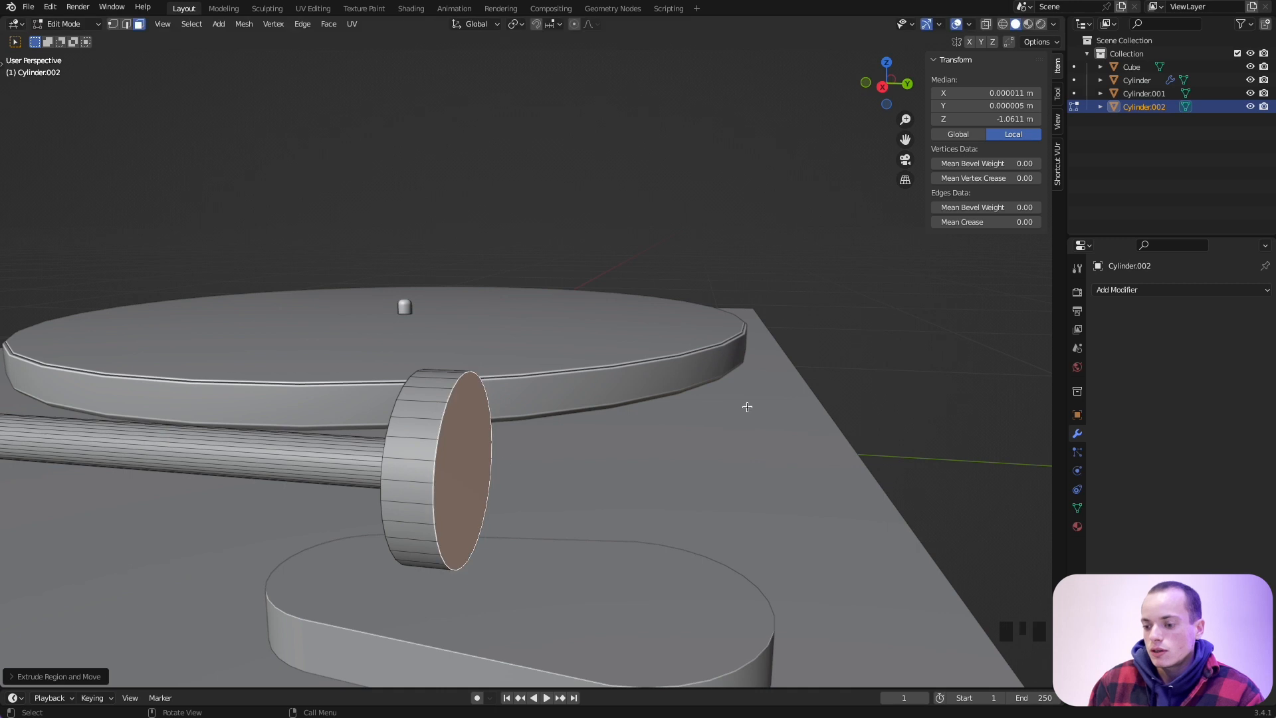
key(u)
key(Escape)
Inset the collar's outer face and scale the inner face down to about 0.69.
key(i)
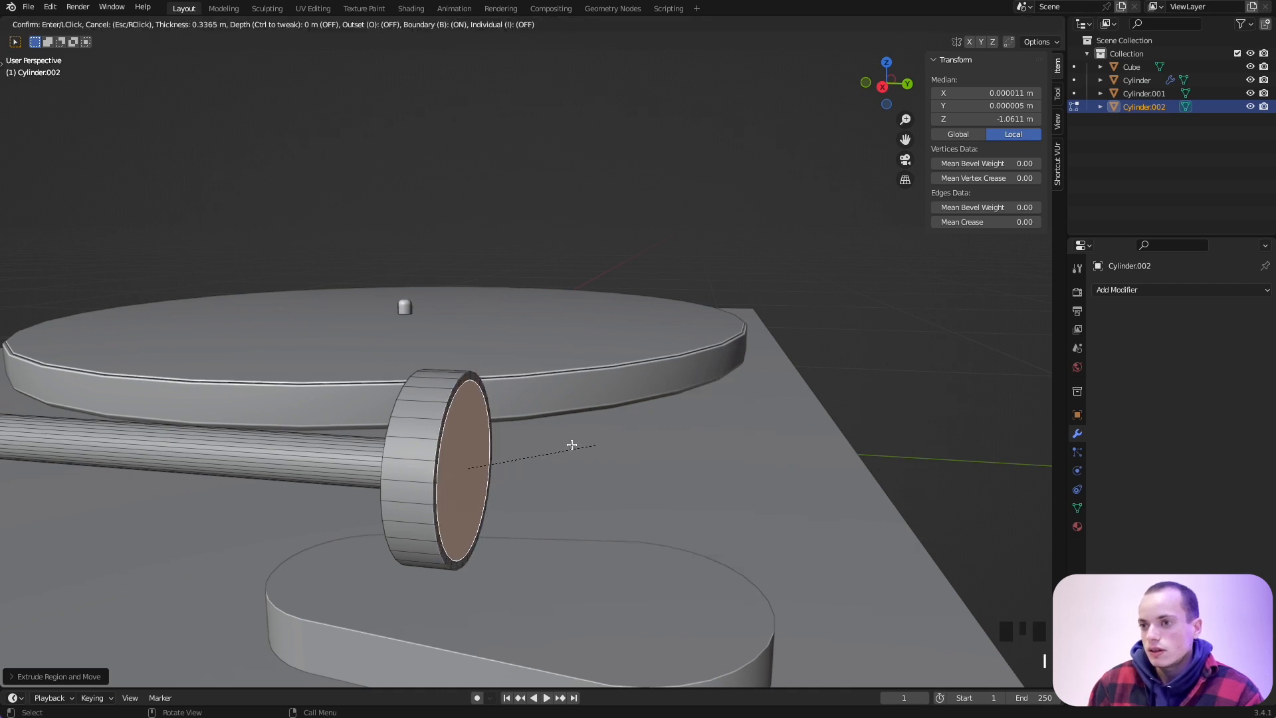
click(468, 478)
middle_drag(468, 477, 545, 459)
key(s)
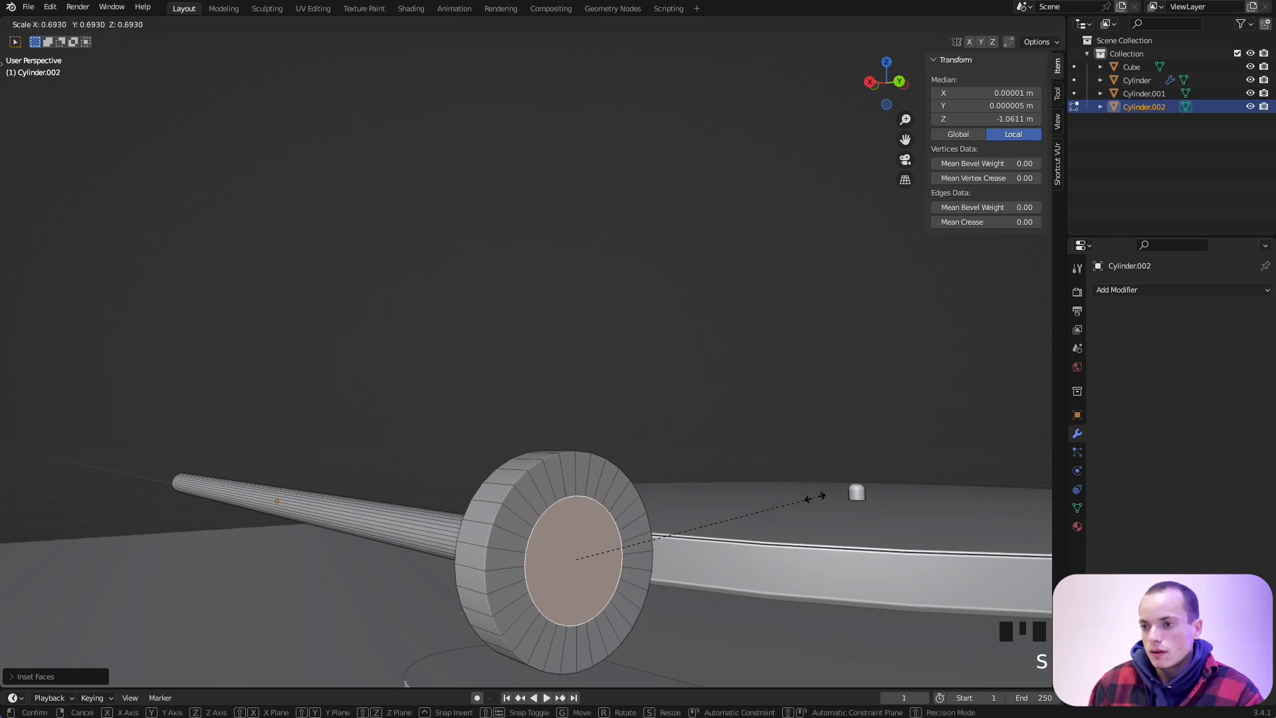
click(819, 496)
Extrude the collar's inner face outward about 0.04 m to form a narrower neck.
mouse_move(819, 497)
middle_down()
mouse_move(906, 498)
mouse_move(841, 501)
middle_up()
key(e)
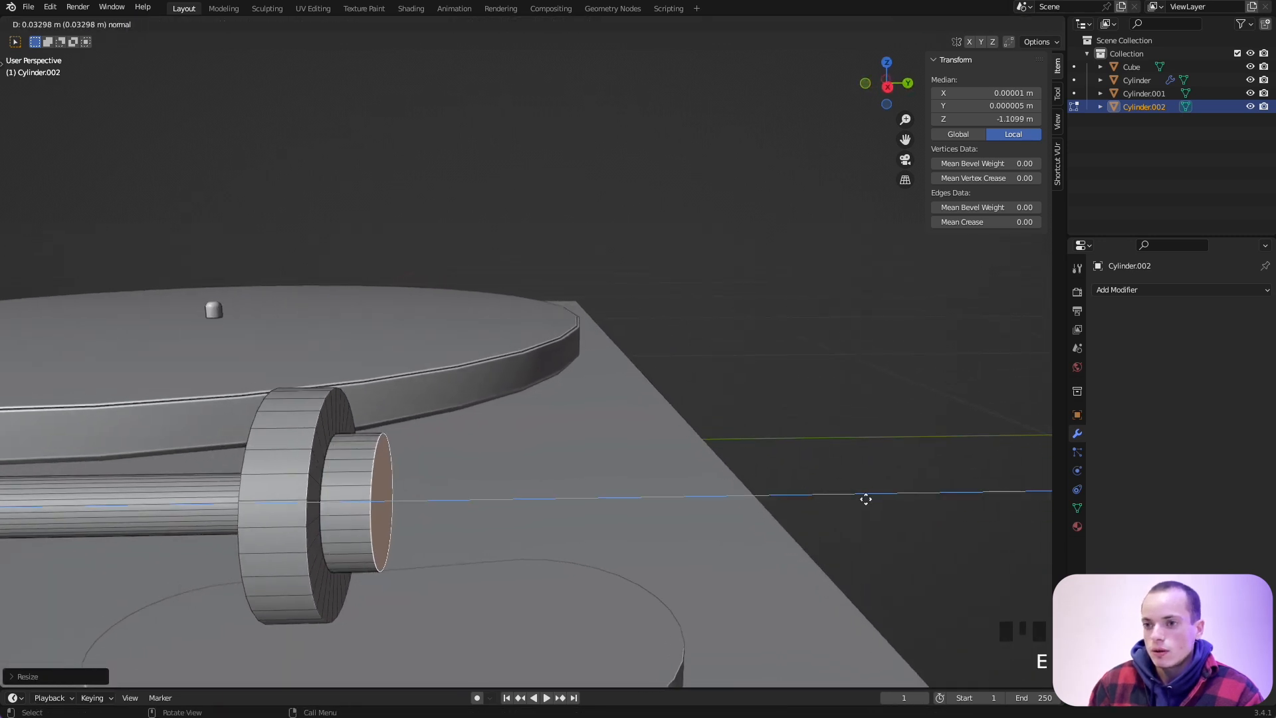
click(875, 500)
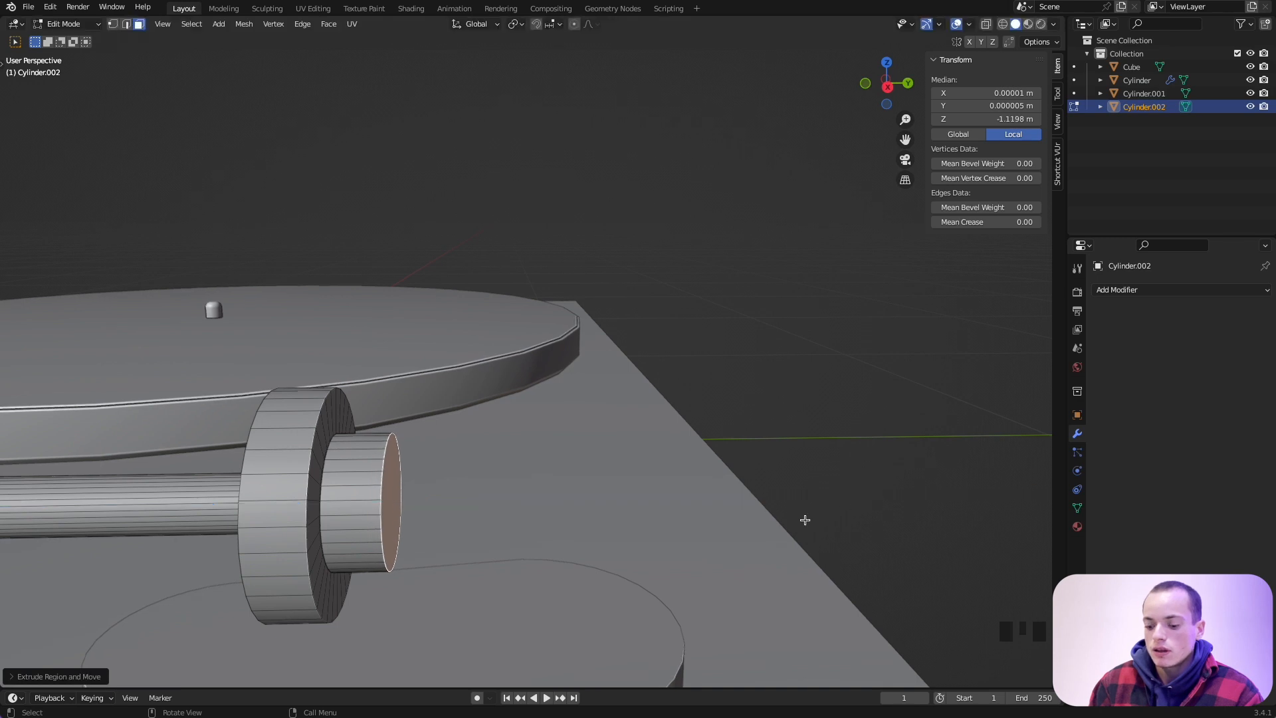
Extrude the neck's end face into a counterweight about 1.5 times the neck's diameter and about 0.074 m long.
middle_drag(710, 534, 653, 524)
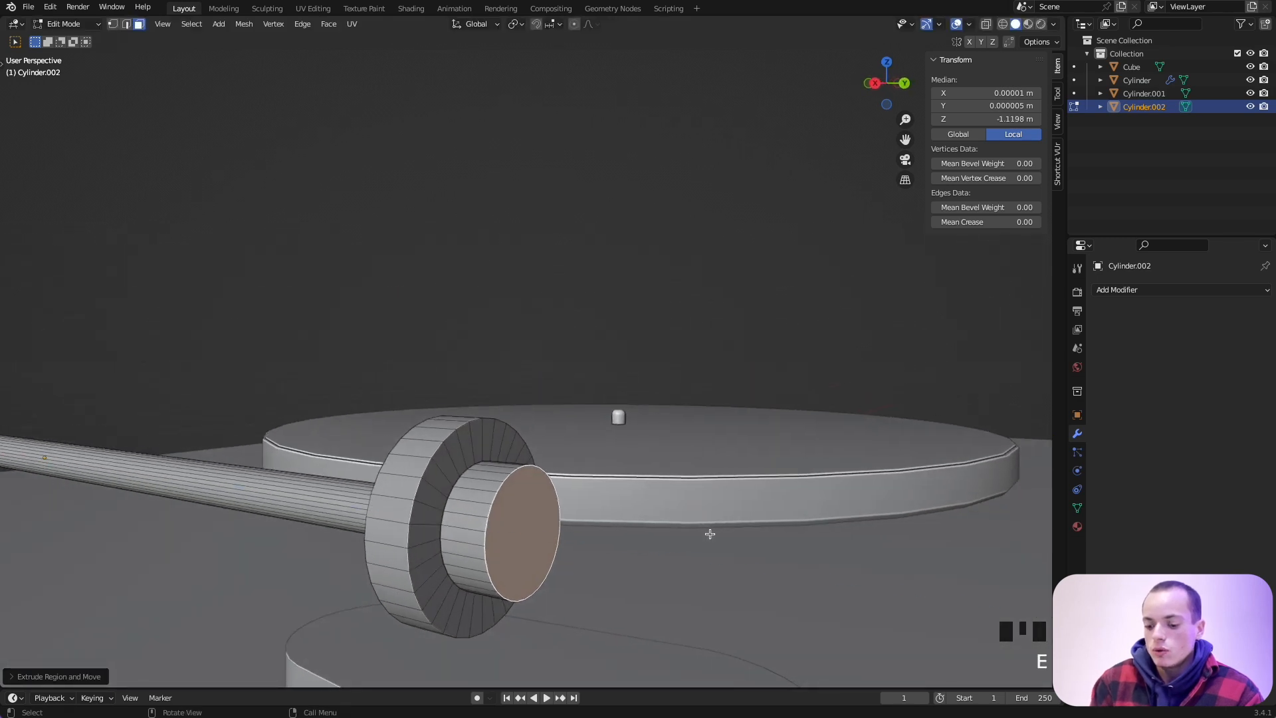
key(e)
right_click(706, 530)
key(s)
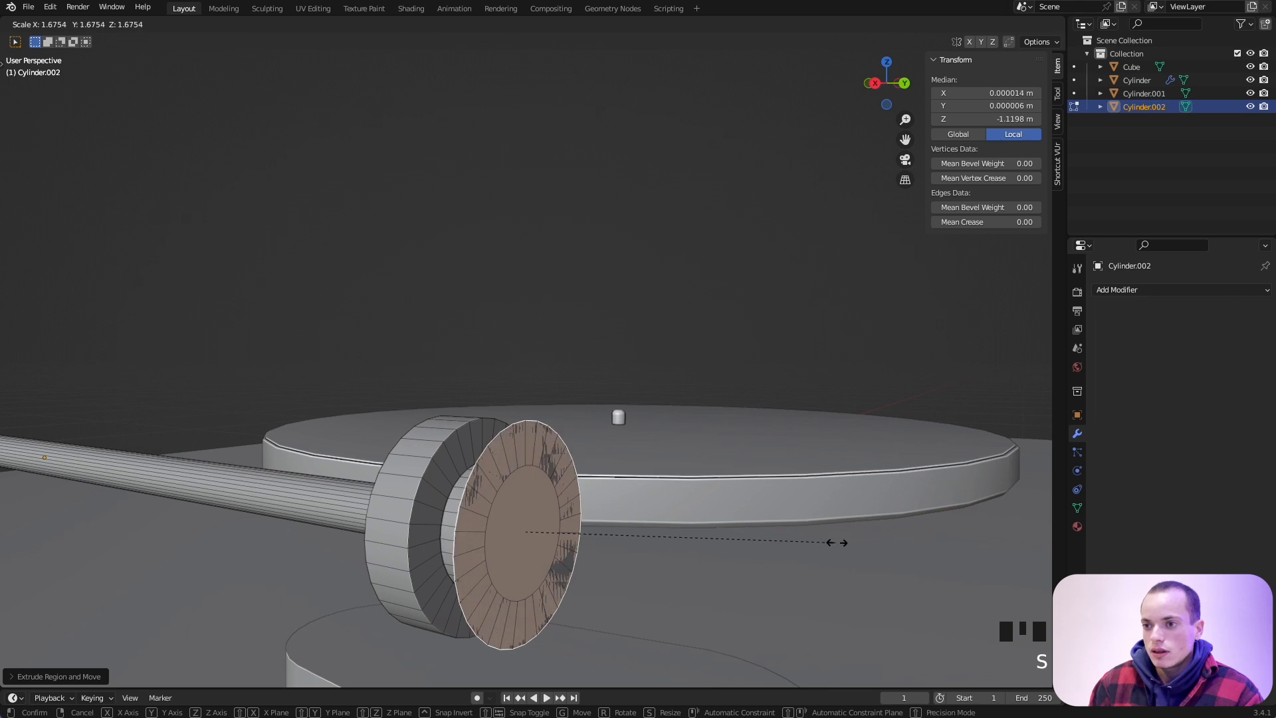
click(798, 532)
middle_drag(795, 532, 798, 532)
key(e)
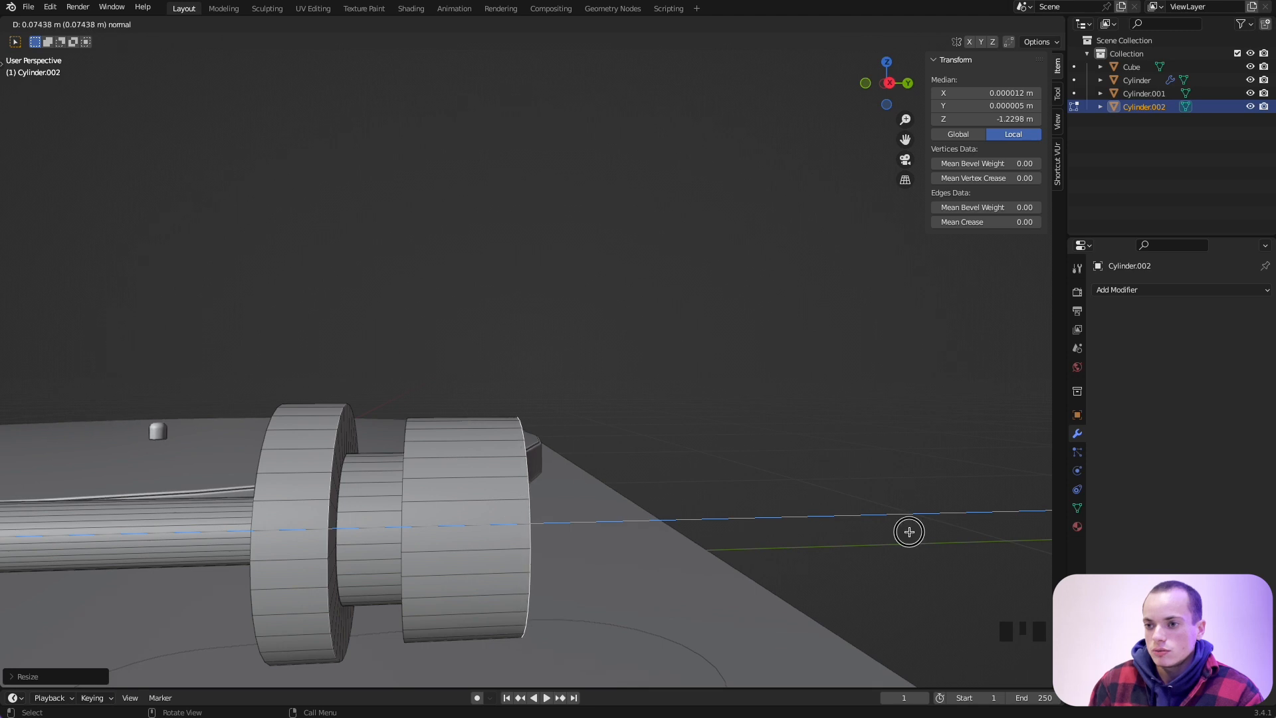
click(909, 532)
middle_drag(746, 521, 747, 523)
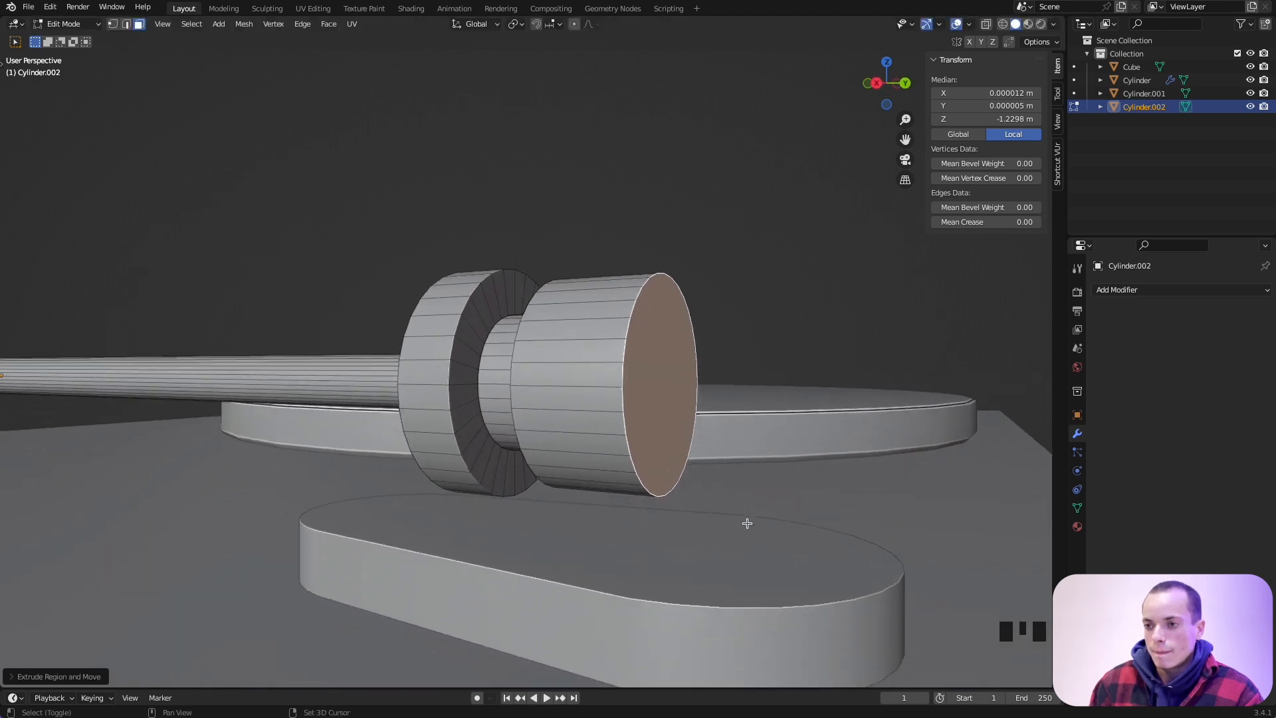
Return to Object Mode and move the whole tonearm about 0.056 m along Y so the counterweight sits over the capsule base's rounded end.
scroll(640, 379, down, 3)
key(Tab)
middle_drag(641, 379, 636, 384)
key(g)
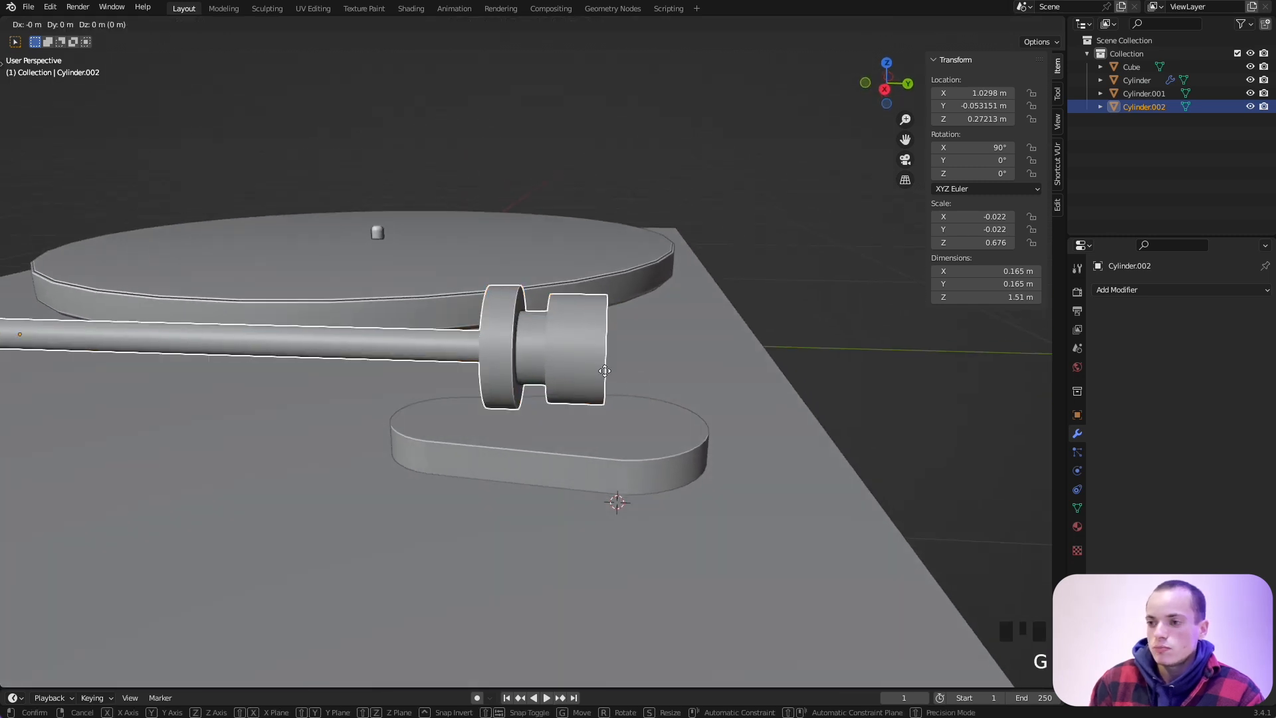
key(y)
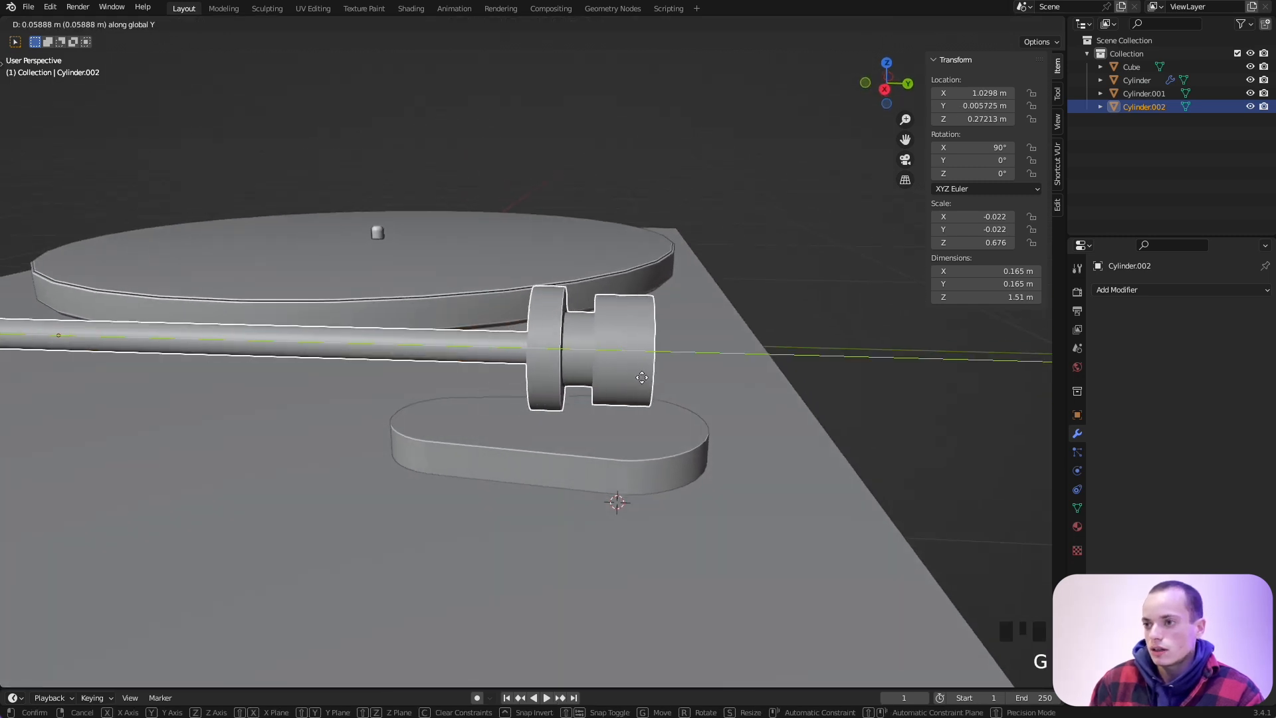
click(641, 376)
middle_drag(641, 377, 651, 427)
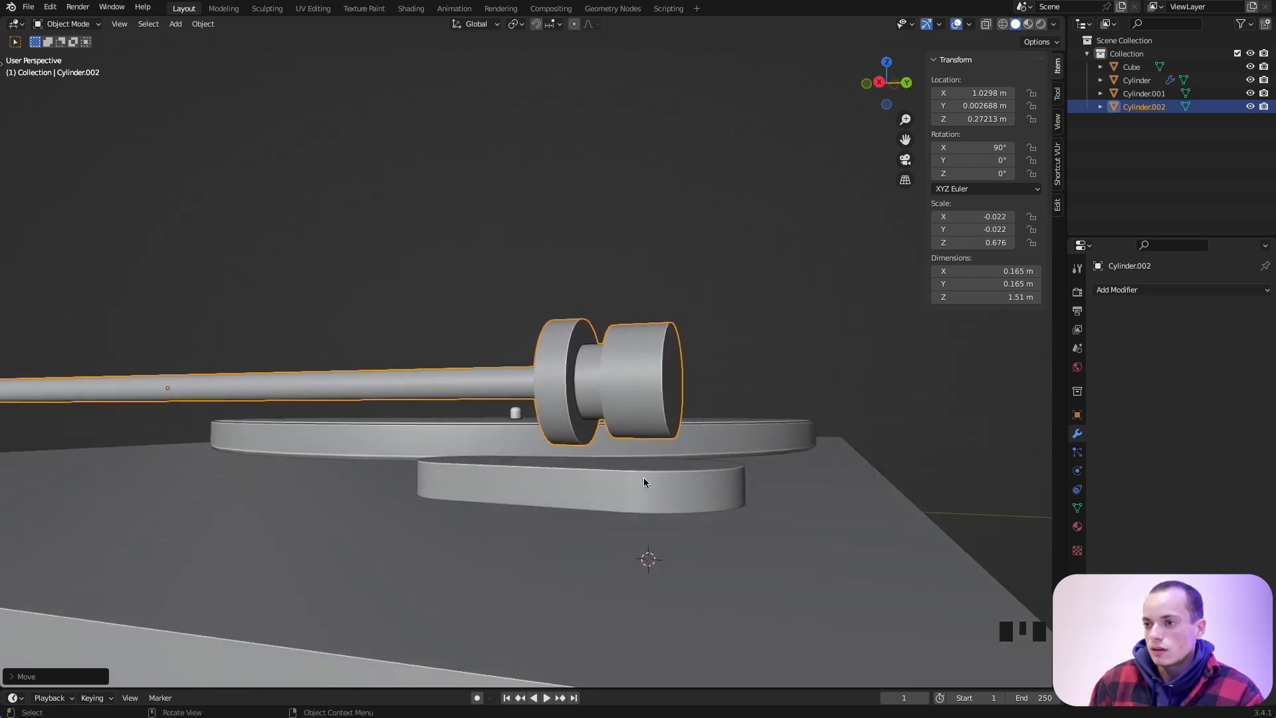
Add a cylinder at the 3D cursor and scale it uniformly down to about 0.057 m across for the tonearm support.
shift+scroll(649, 483, right, 3)
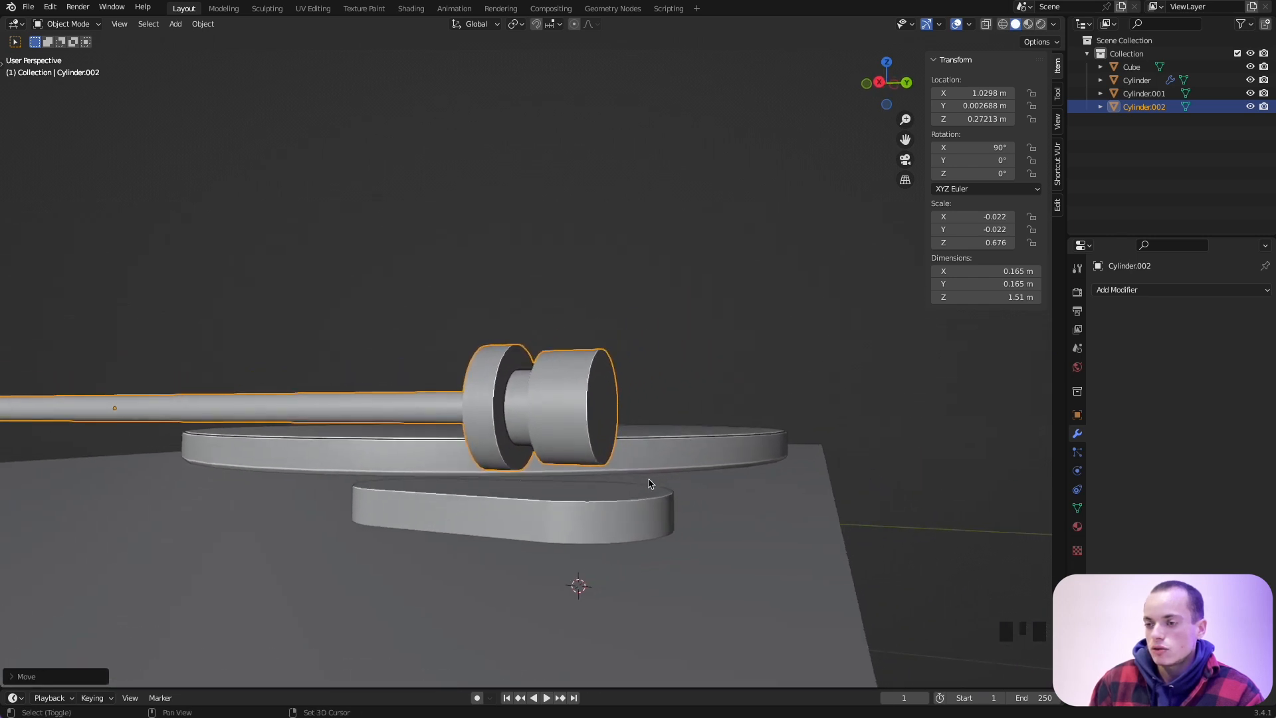
super+scroll(649, 483, up, 2)
key(shift+a)
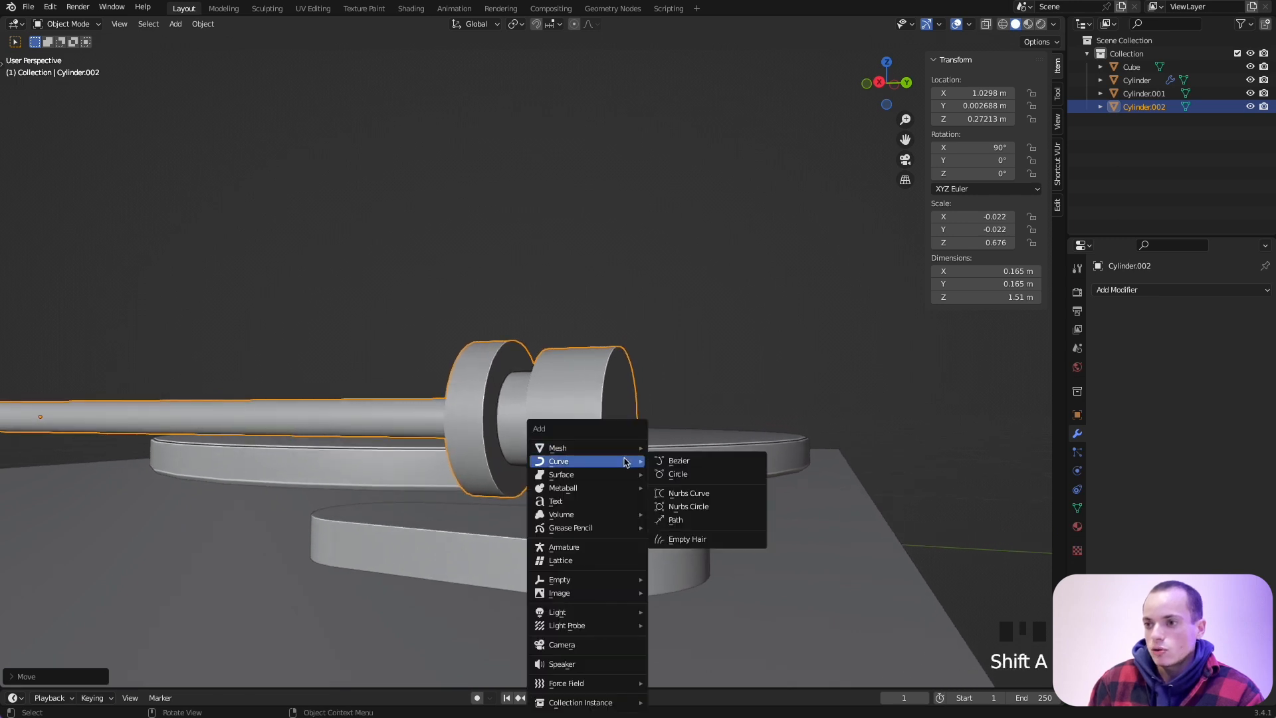
mouse_move(607, 452)
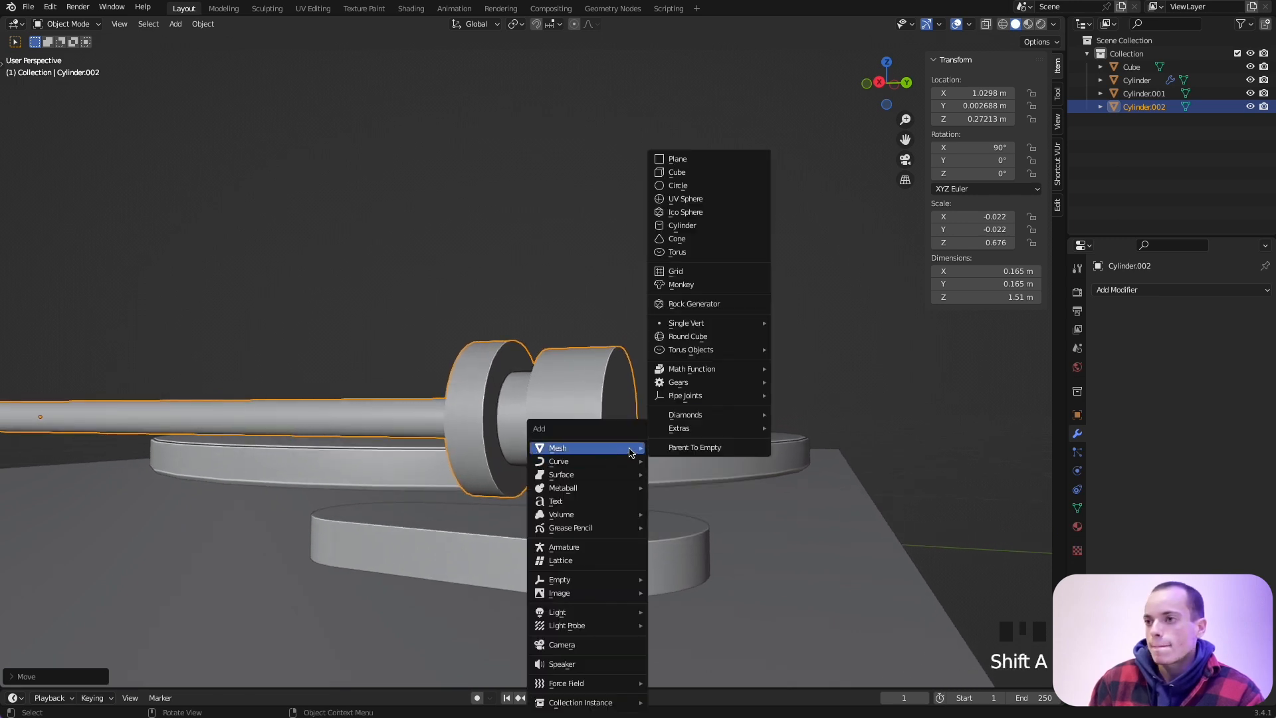
click(683, 225)
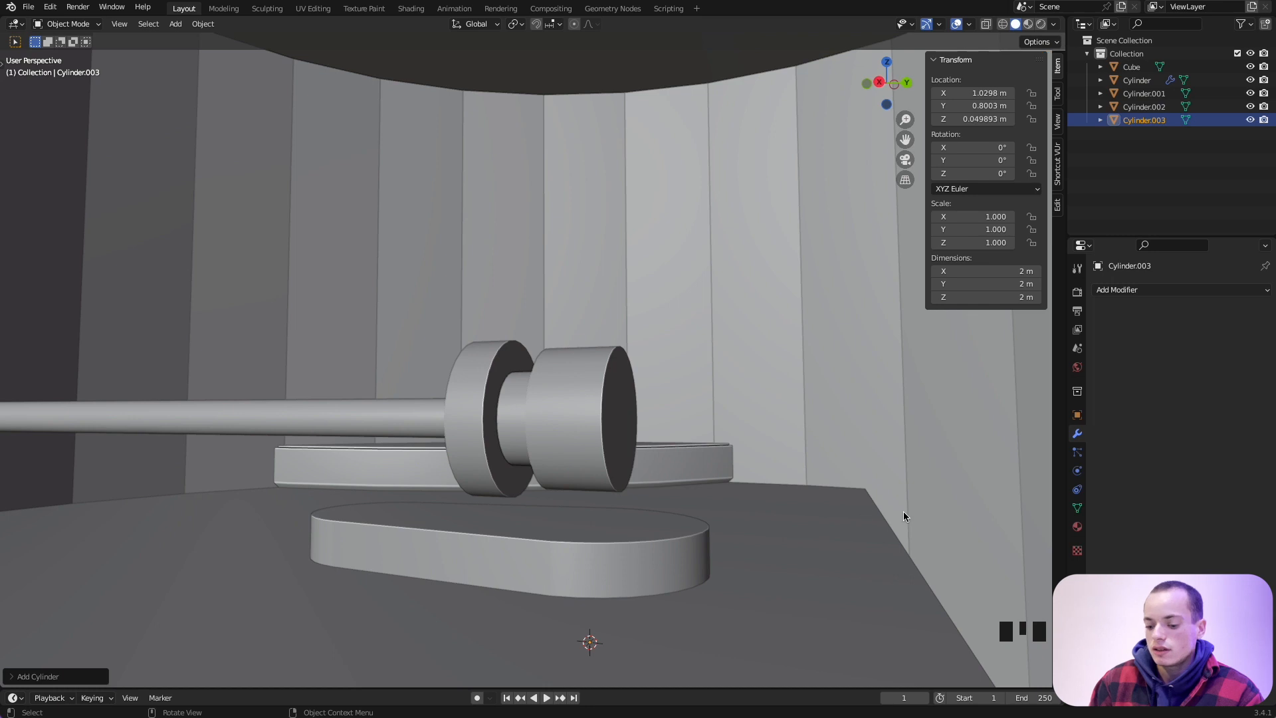
key(s)
key(s)
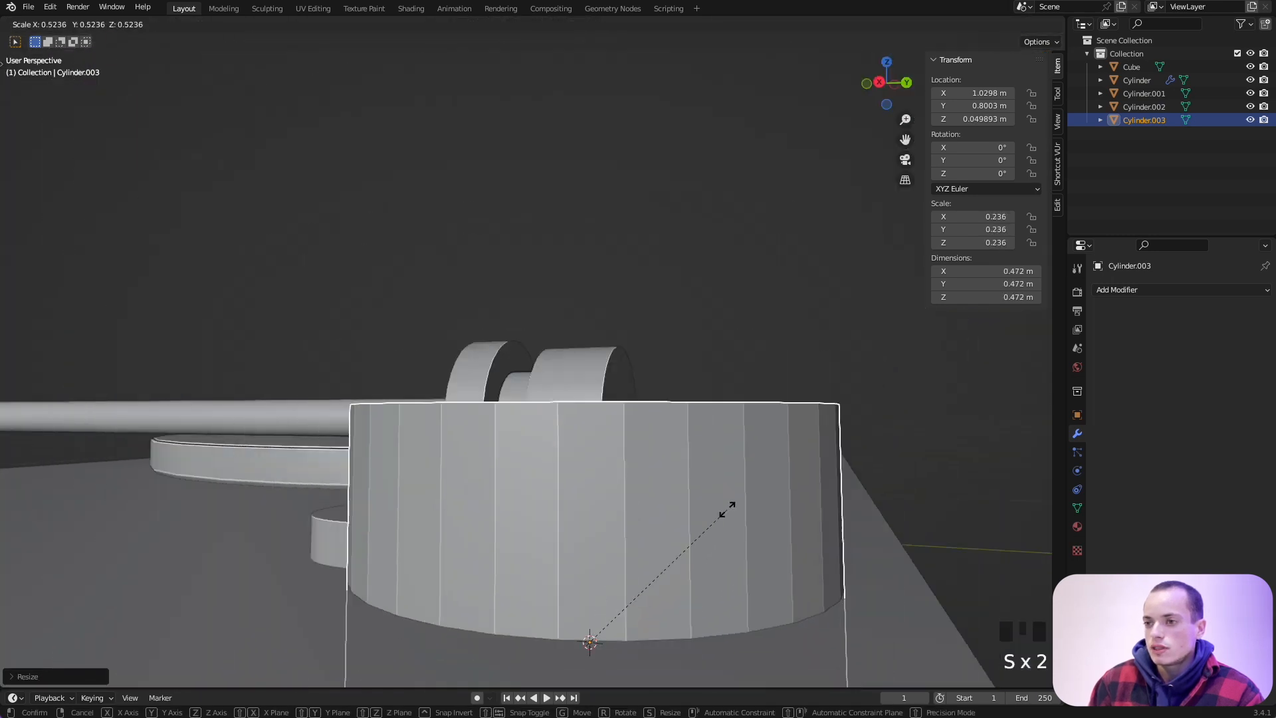
key(s)
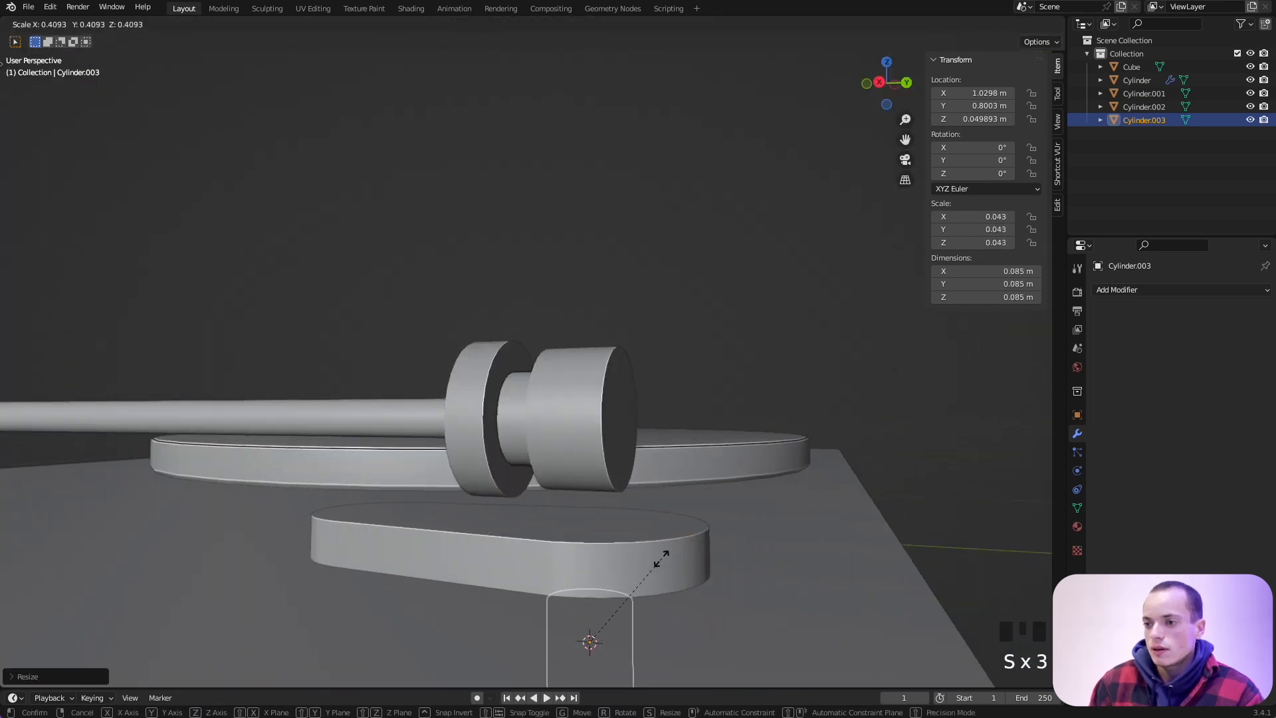
click(633, 581)
Raise the small cylinder about 0.13 m onto the capsule base and stretch it along Z to about 0.128 m high.
key(g)
key(z)
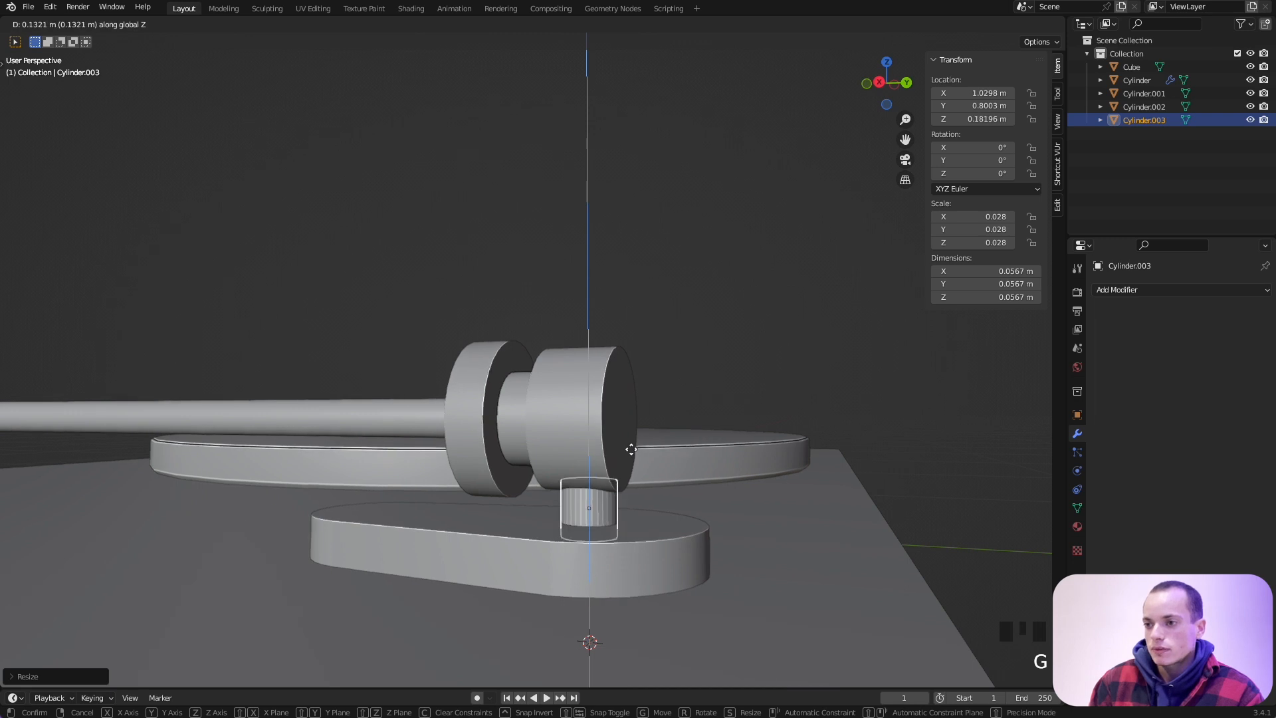
click(631, 450)
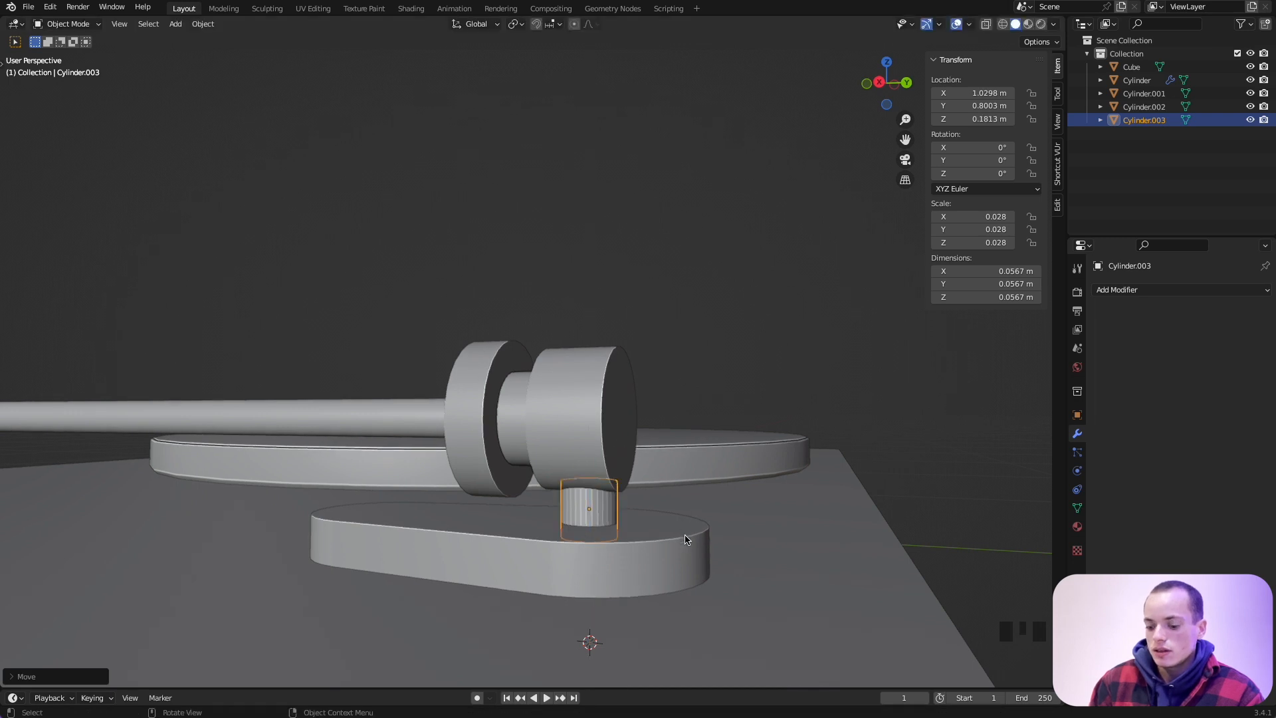
key(s)
key(z)
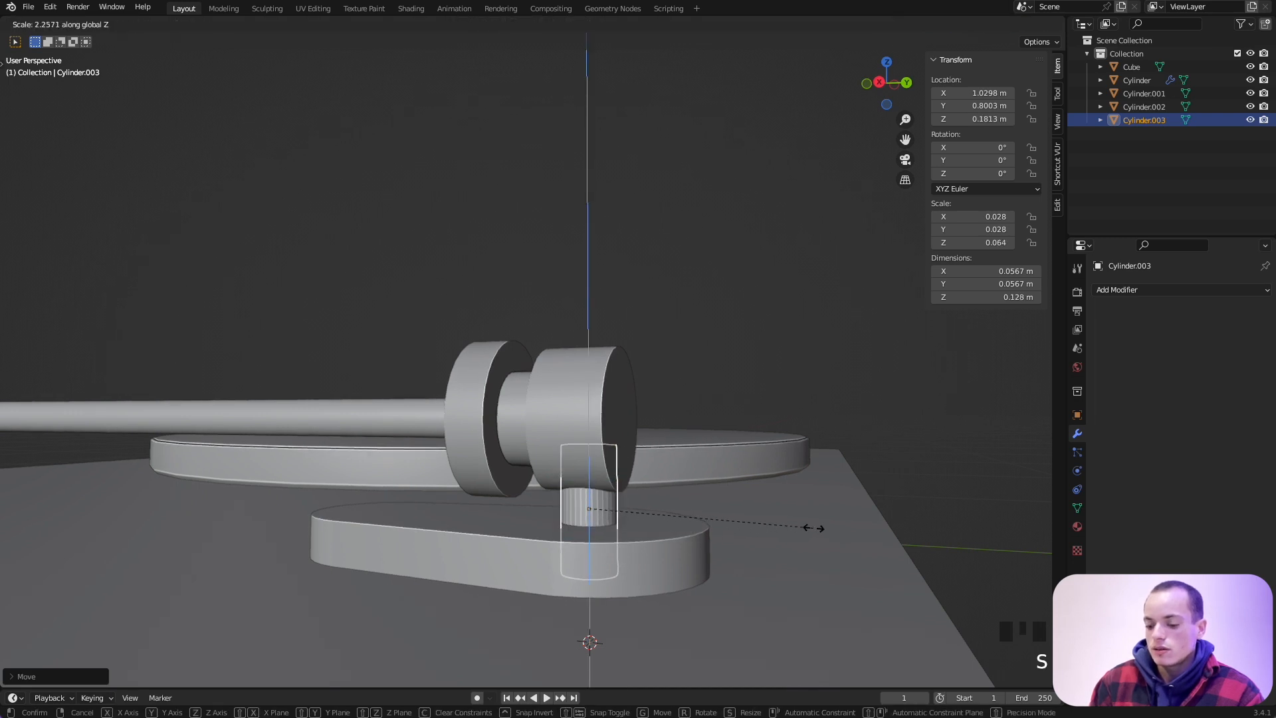
click(812, 528)
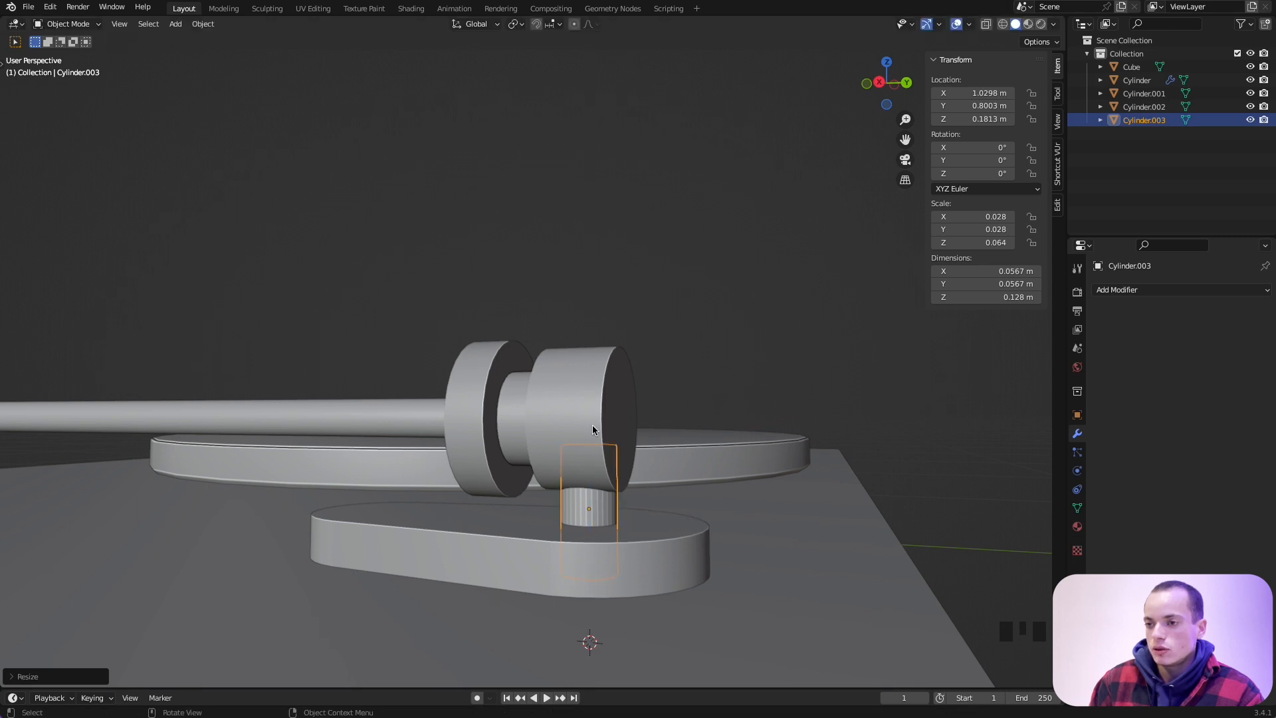
Raise the tonearm about 0.045 m along Z above the support cylinder.
scroll(591, 428, down, 6)
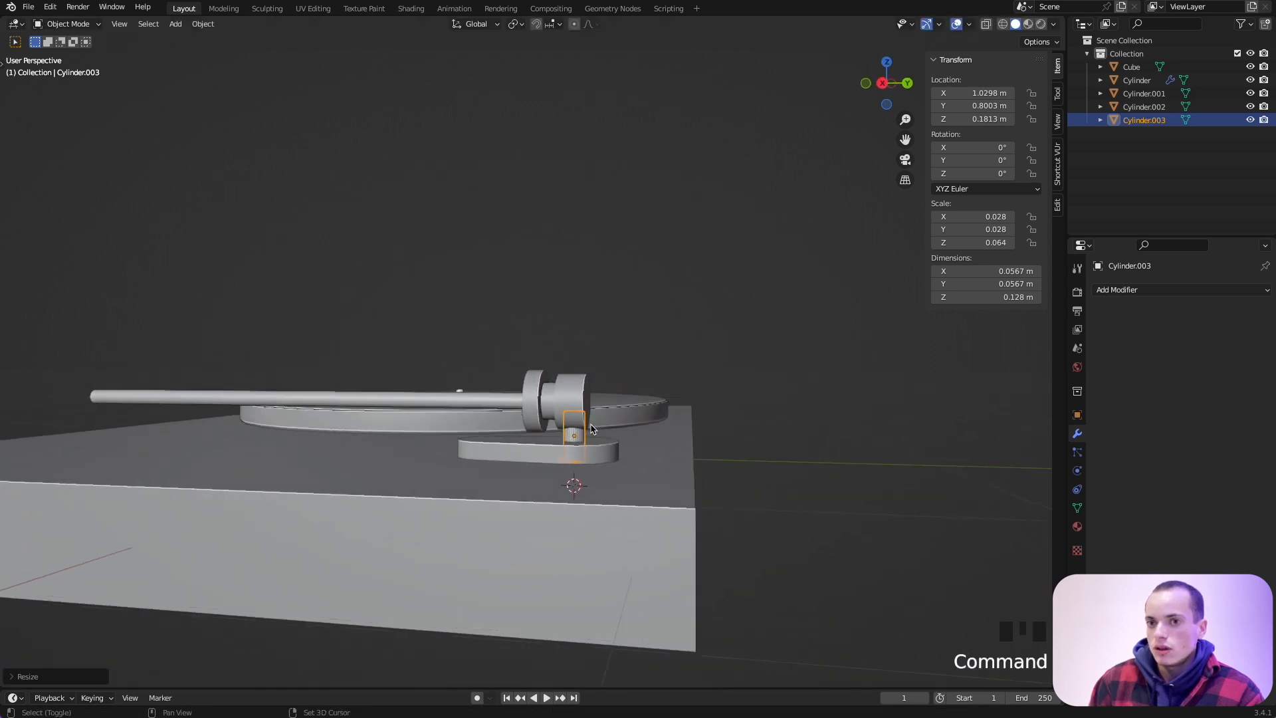
click(571, 467)
key(g)
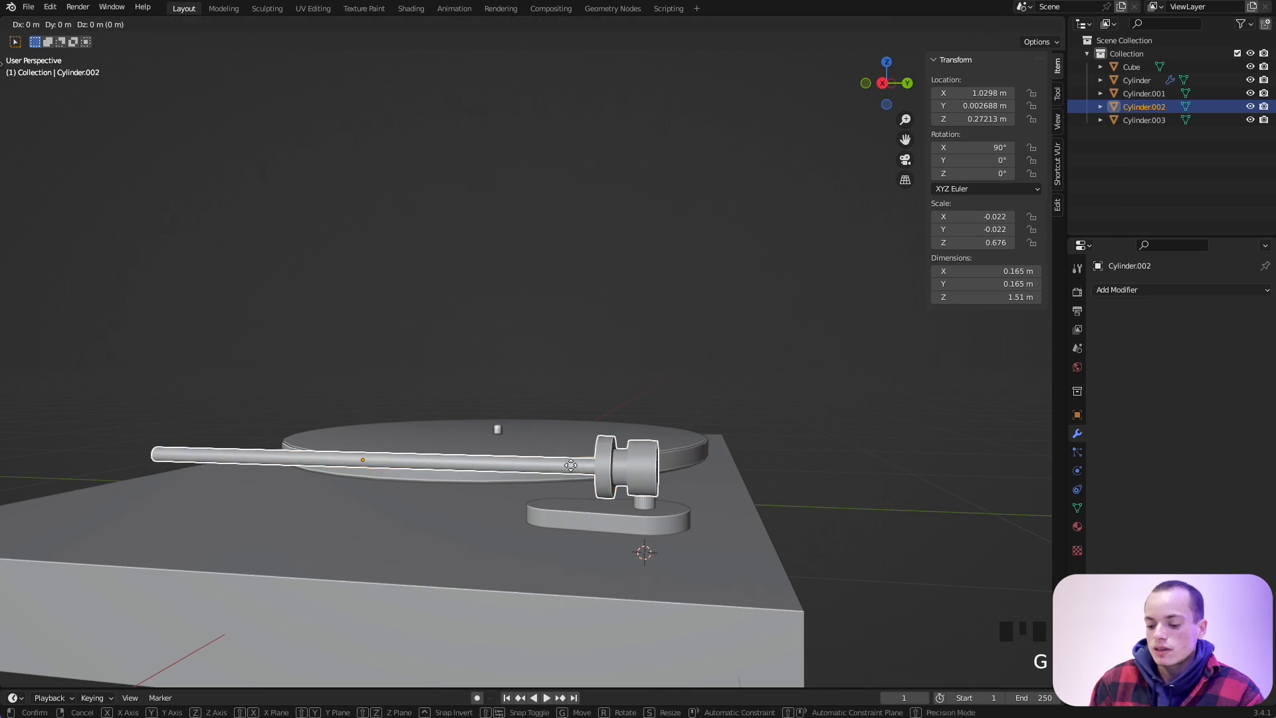
key(z)
click(518, 449)
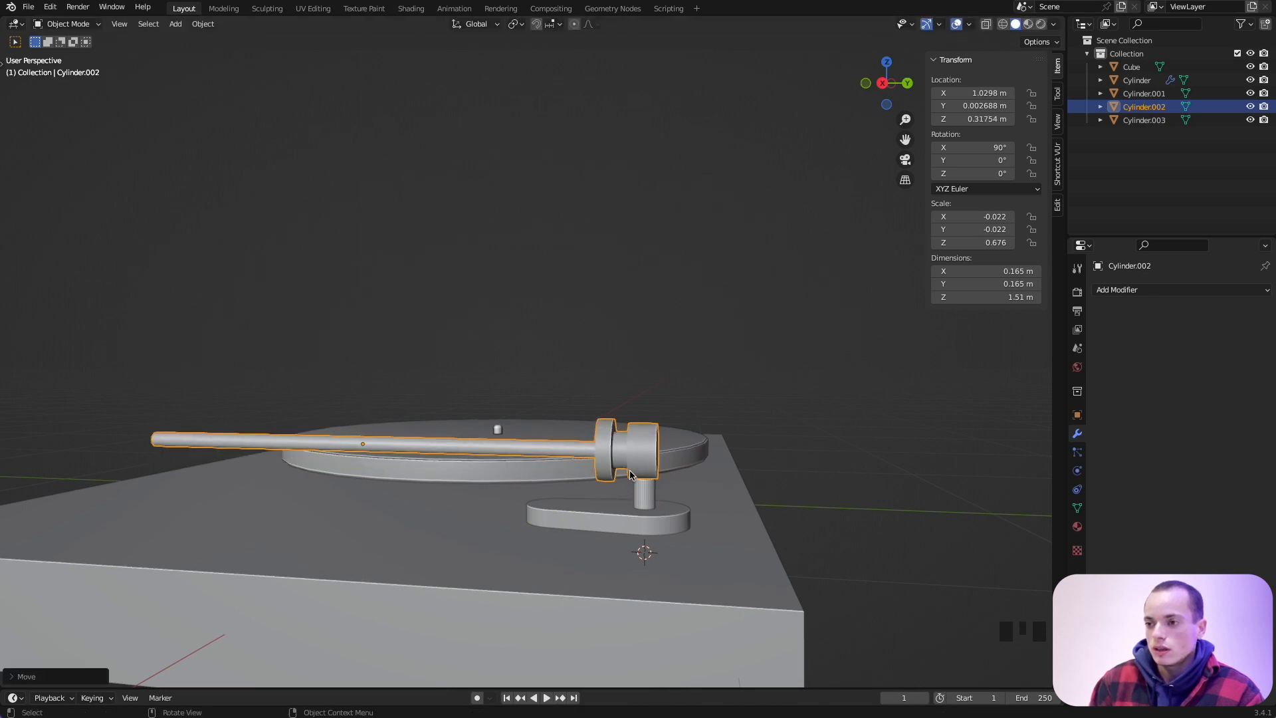
middle_drag(552, 461, 552, 456)
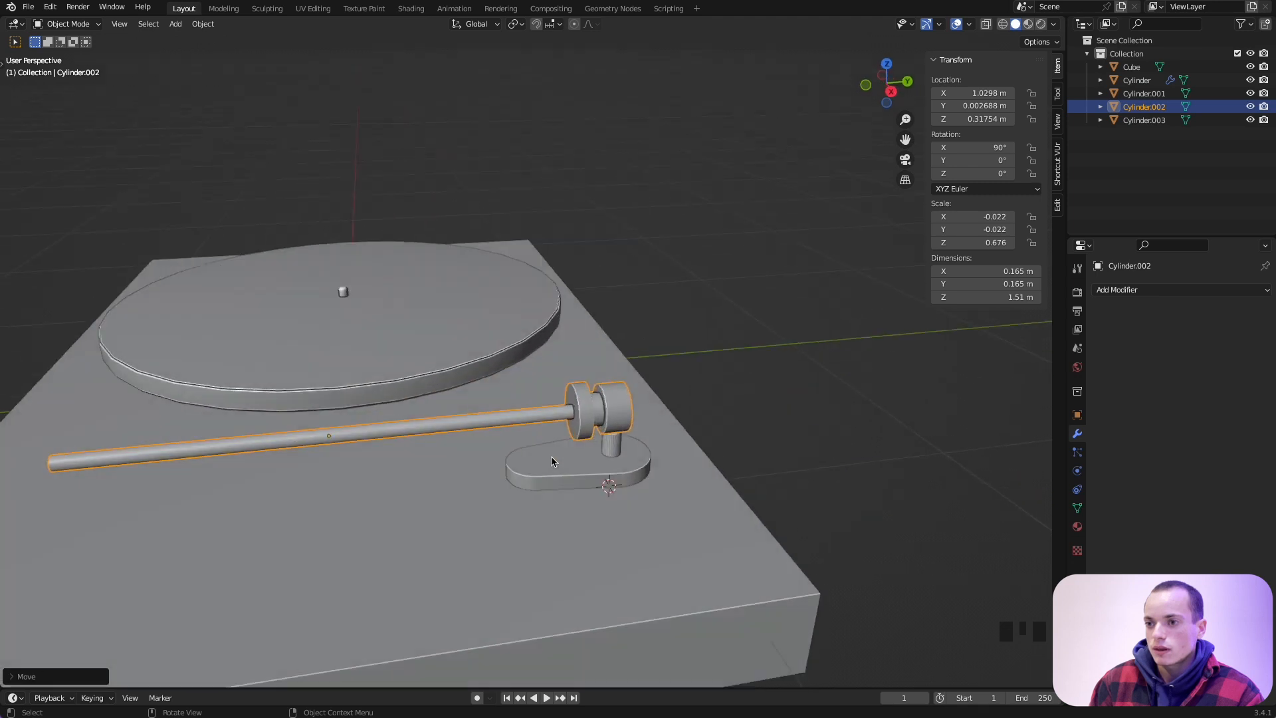
middle_drag(638, 384, 611, 573)
Lower the tonearm along Z to a height of about 0.264 m so the counterweight rests on the support cylinder.
click(611, 573)
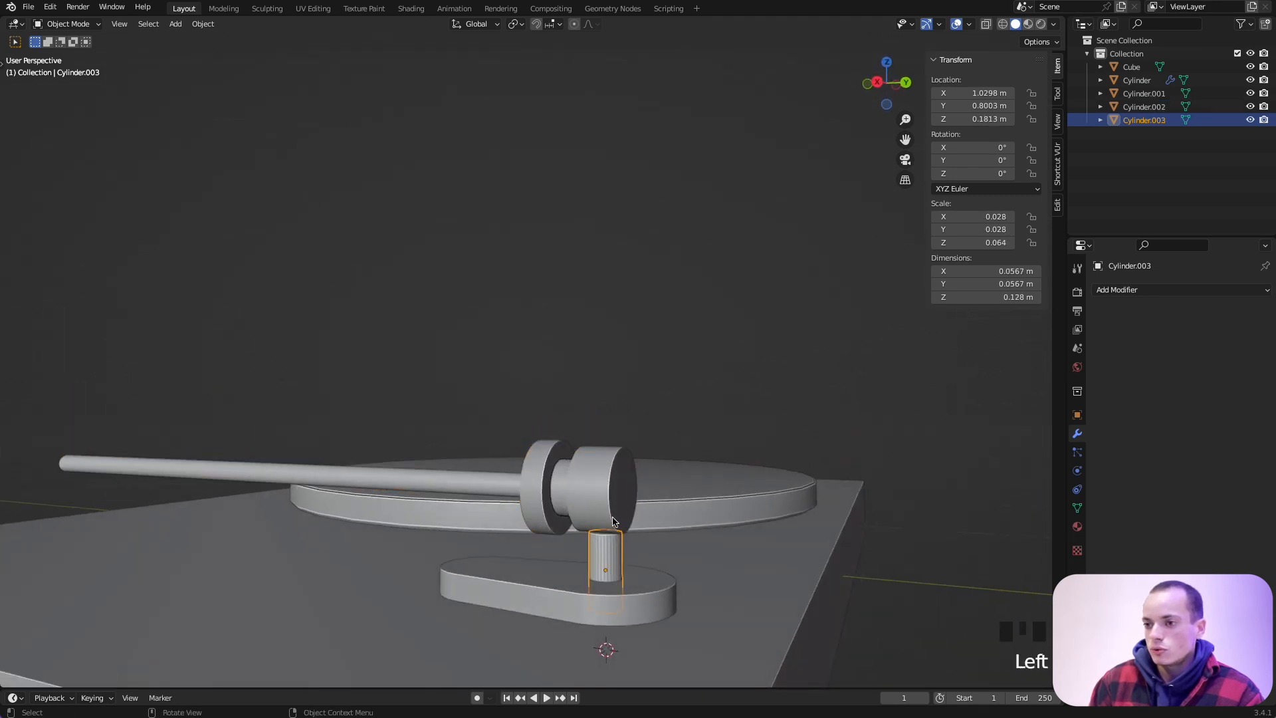
click(621, 498)
key(g)
key(z)
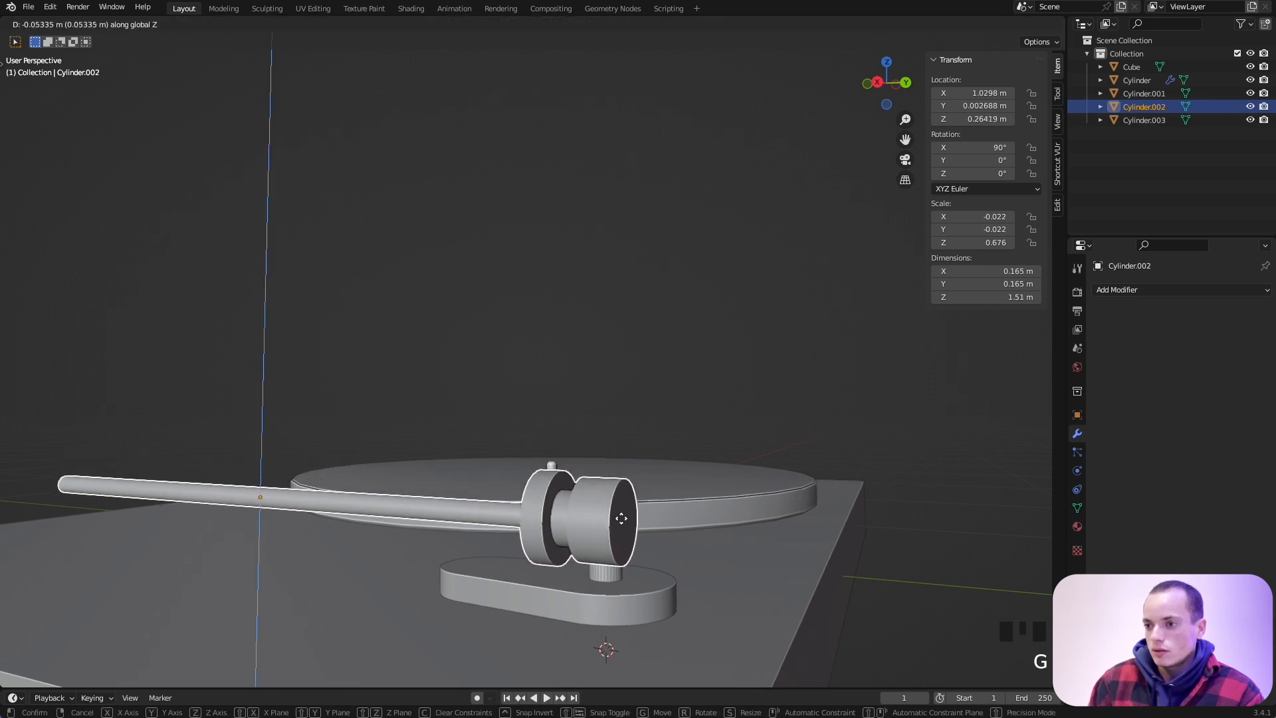
click(618, 522)
Apply smooth shading to the support cylinder beneath the counterweight.
click(608, 572)
middle_drag(607, 572, 607, 573)
right_click(607, 573)
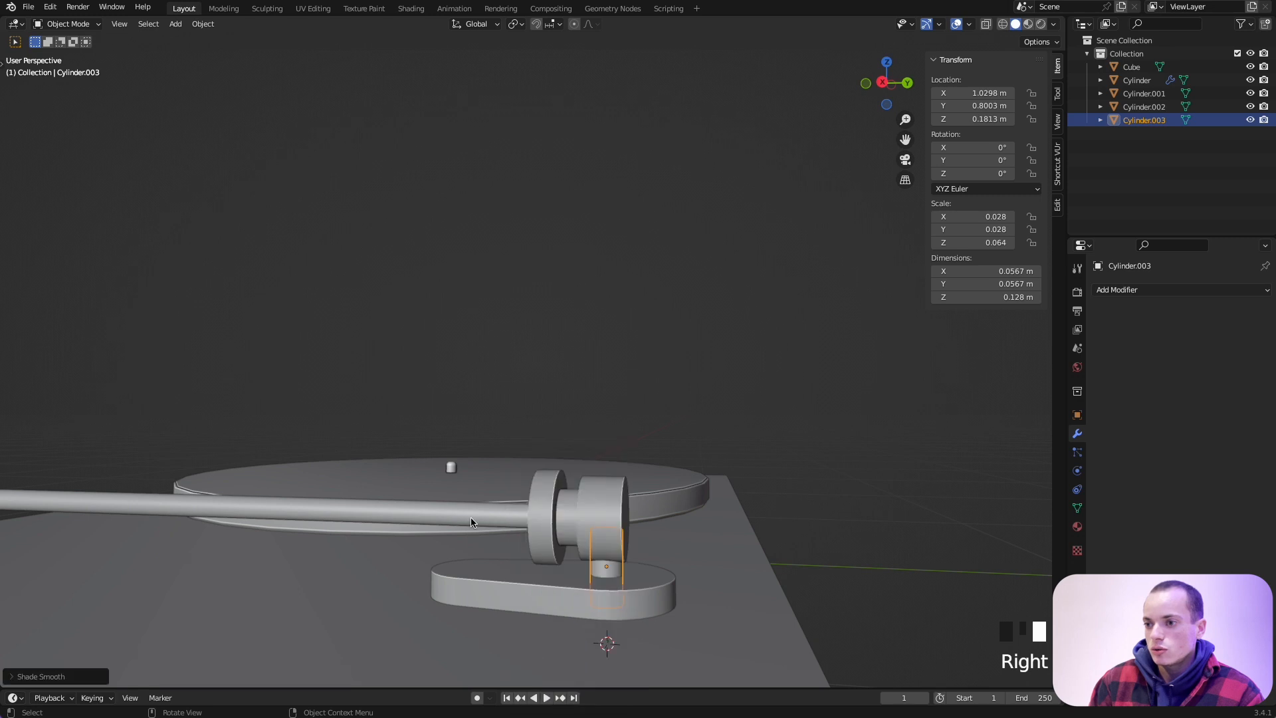
click(457, 615)
middle_drag(457, 615, 545, 565)
In right orthographic view, shift the tonearm about 0.0026 m along Y to center the counterweight over its support, and save the file.
click(625, 515)
key(KP_3)
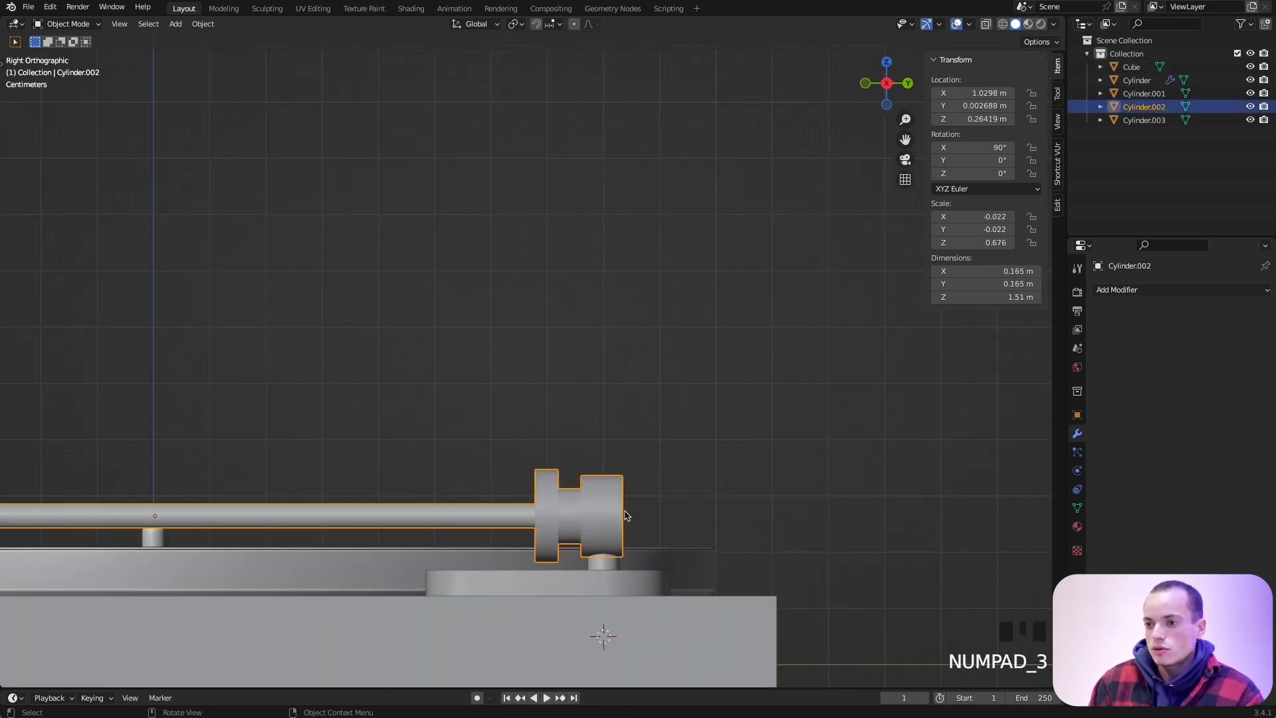
scroll(626, 515, up, 3)
shift+scroll(625, 515, down, 3)
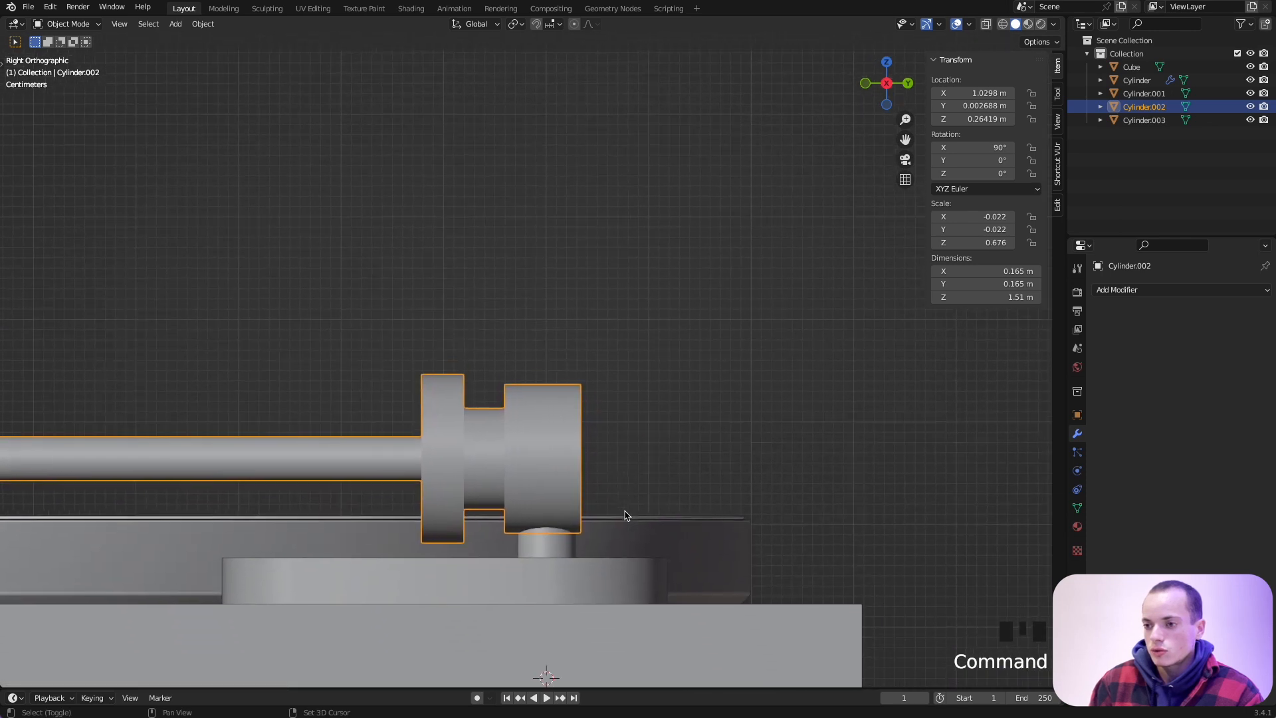
key(g)
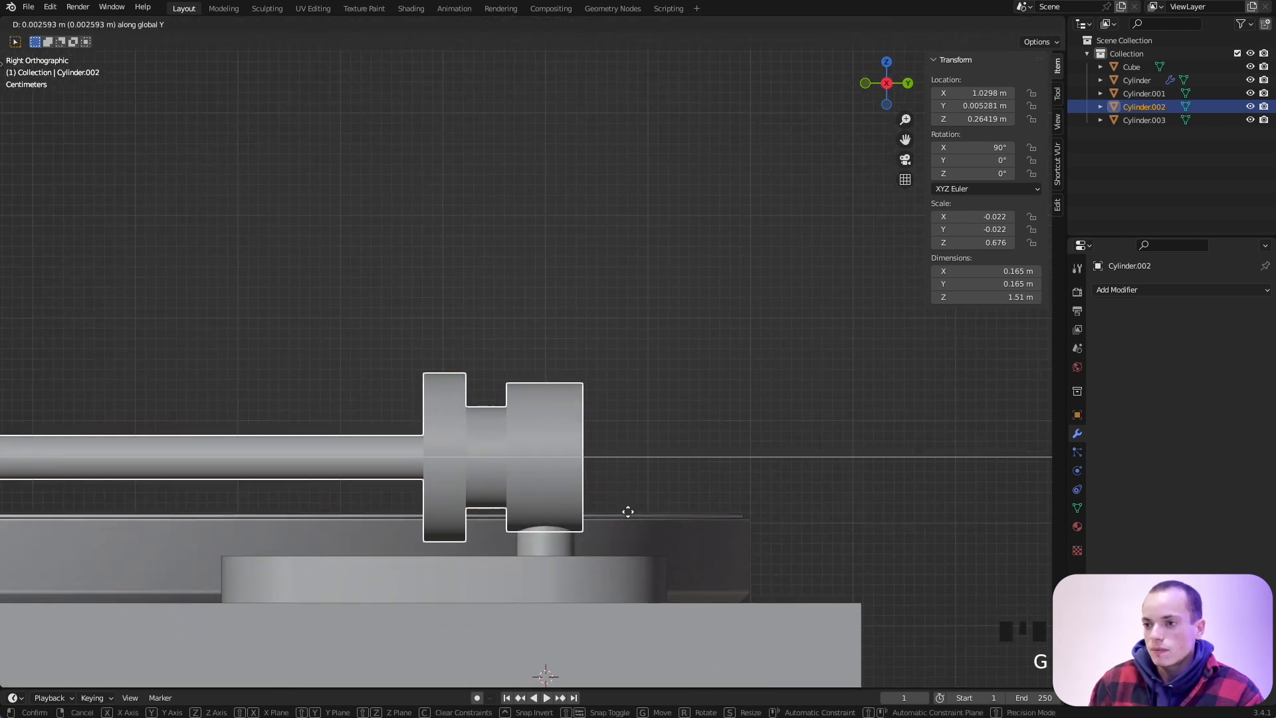
click(627, 512)
key(ctrl+s)
Add a cube at the 3D cursor and, in top view, scale it uniformly down to about 0.16 m.
middle_drag(606, 490, 606, 490)
super+scroll(607, 491, down, 5)
super+scroll(607, 491, up, 1)
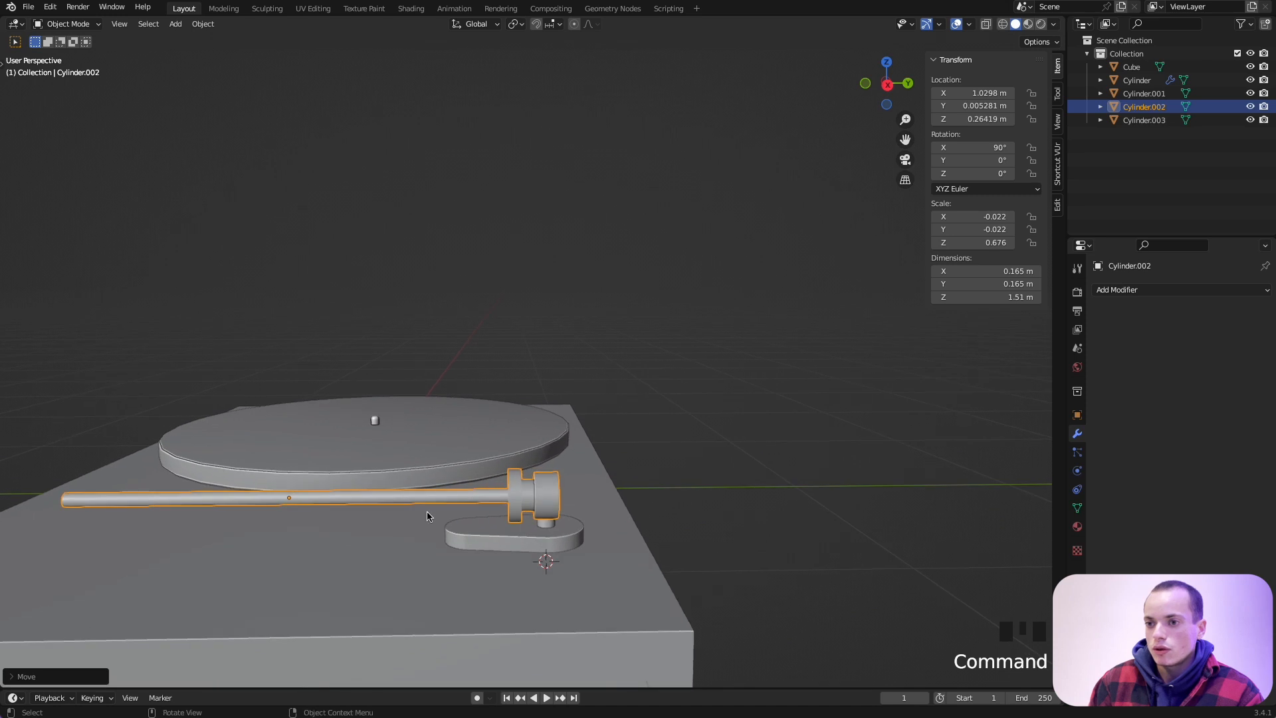
super+scroll(407, 513, up, 2)
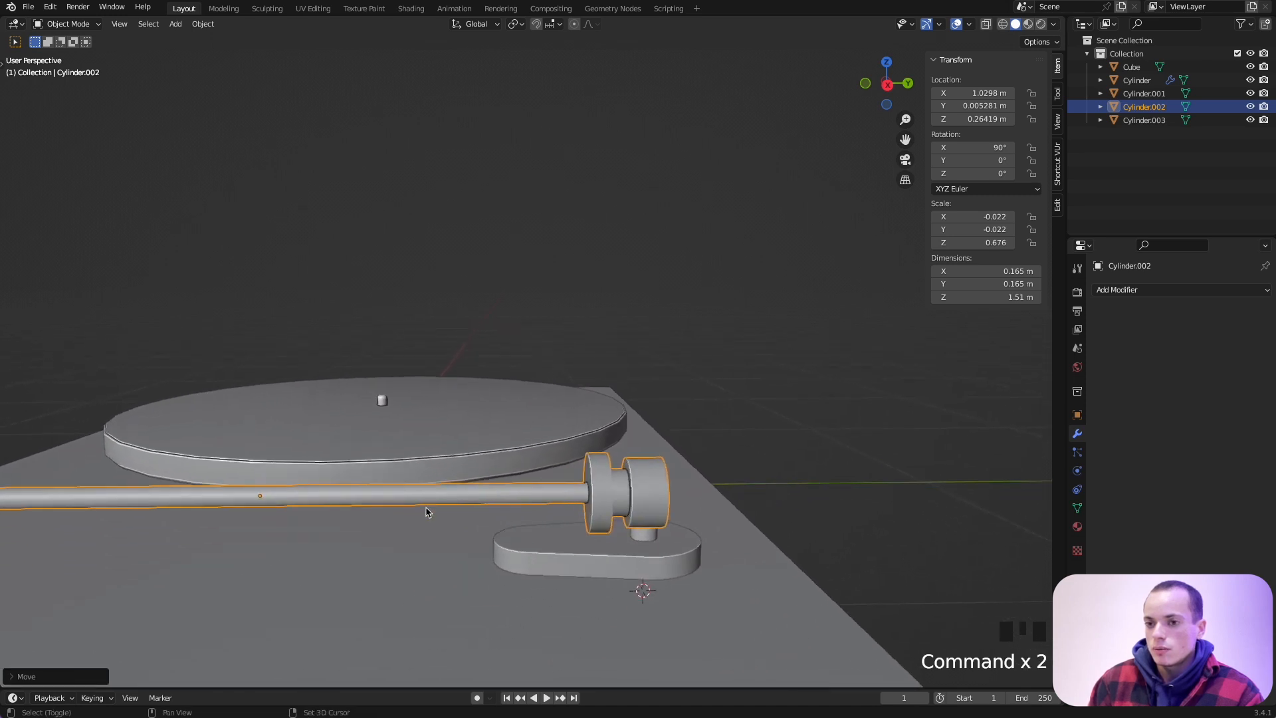
super+scroll(420, 567, up, 1)
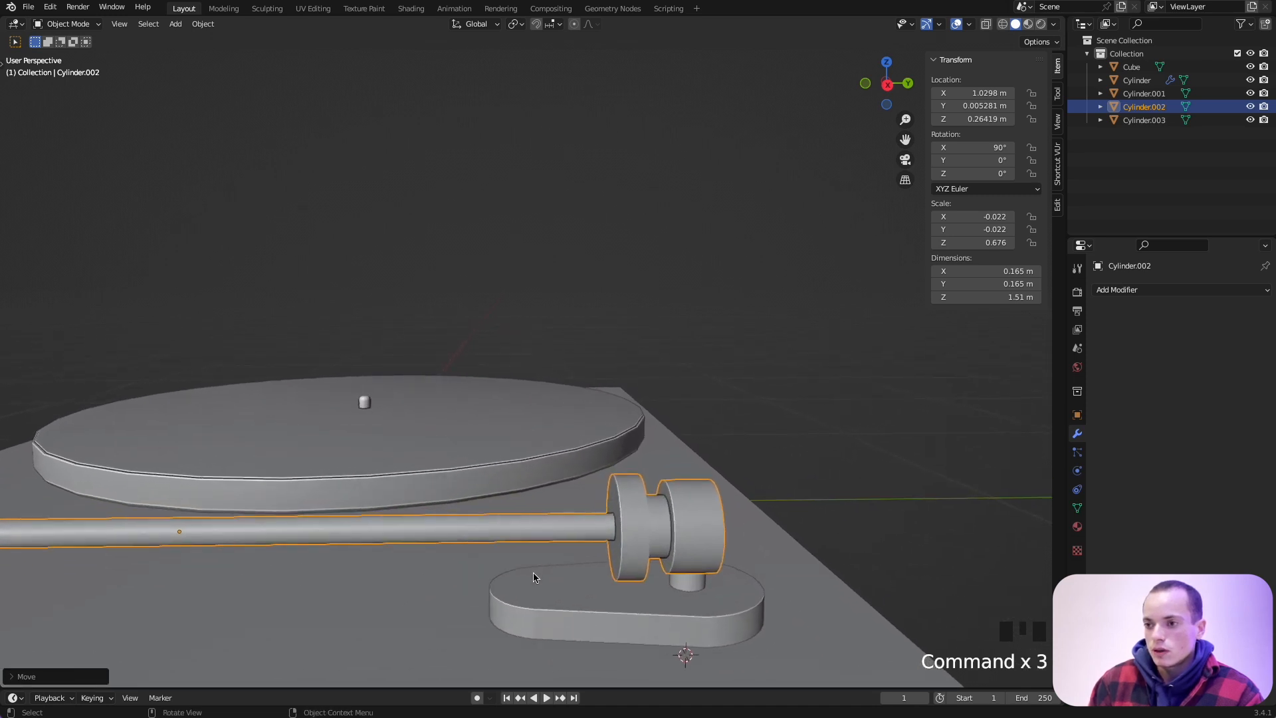
shift+scroll(378, 542, left, 3)
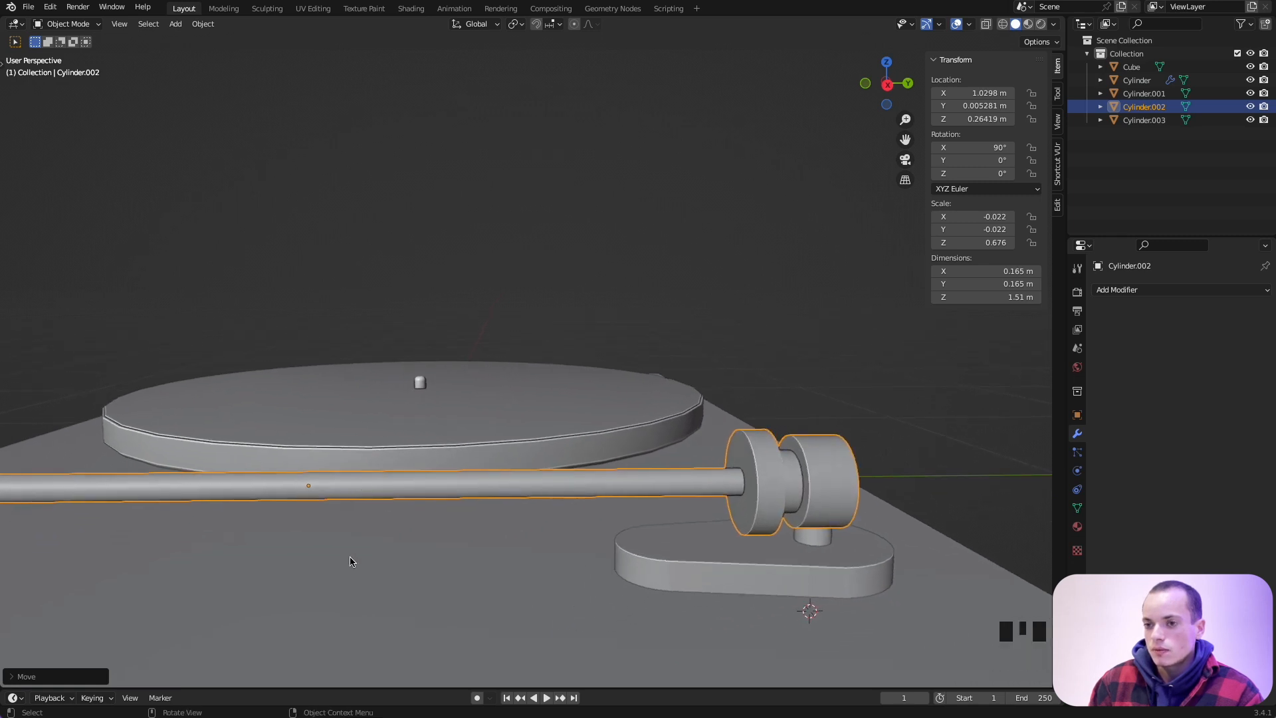
shift+scroll(358, 537, left, 3)
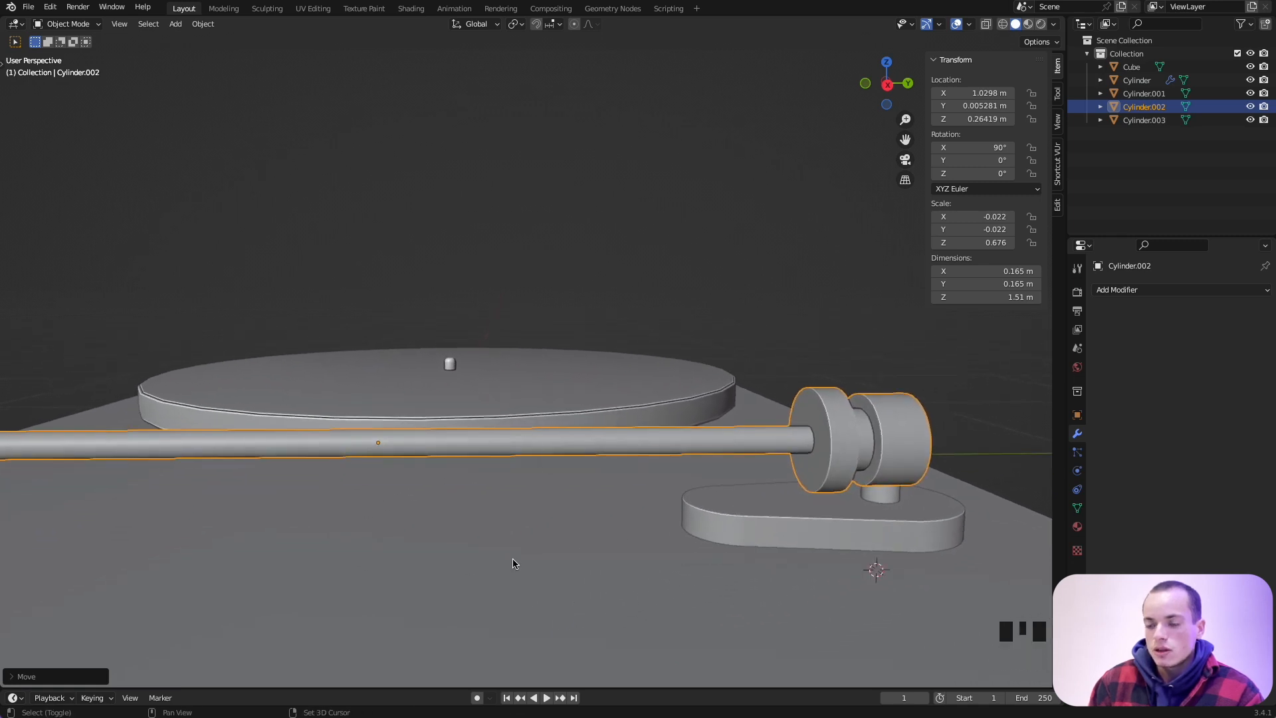
key(shift+a)
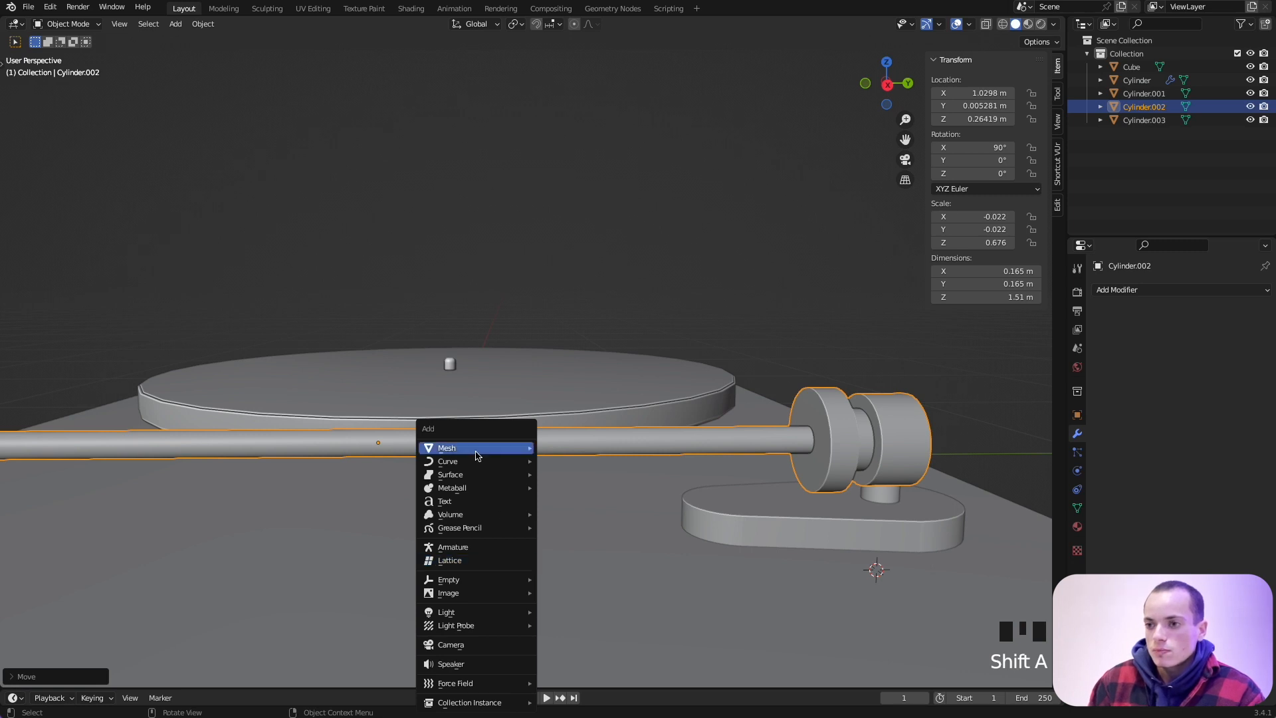
mouse_move(476, 454)
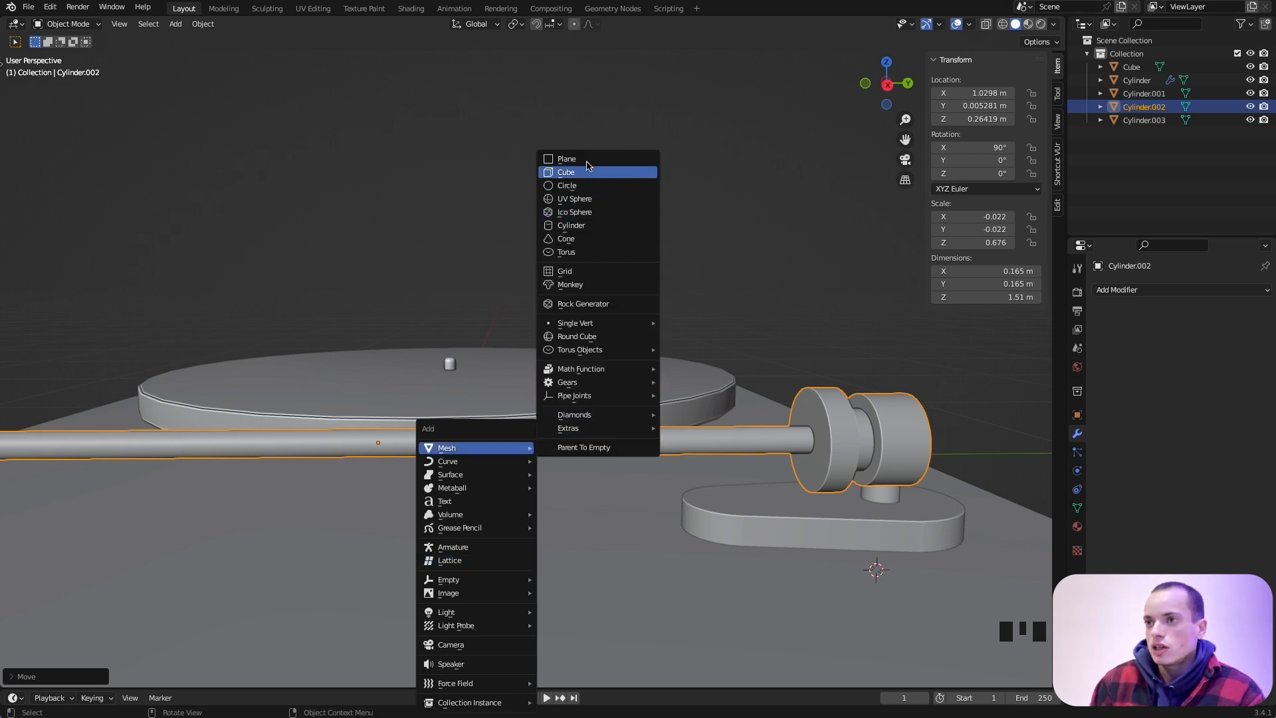
click(610, 172)
key(KP_7)
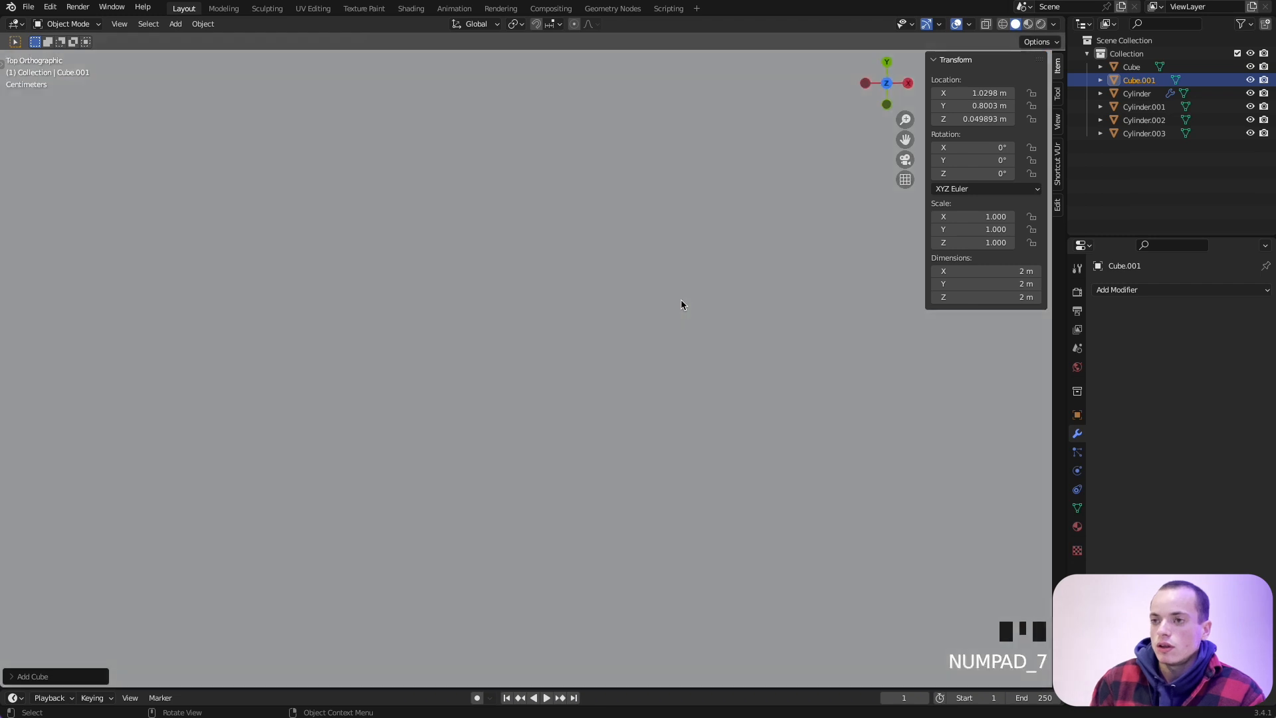
scroll(723, 396, down, 5)
scroll(723, 398, up, 1)
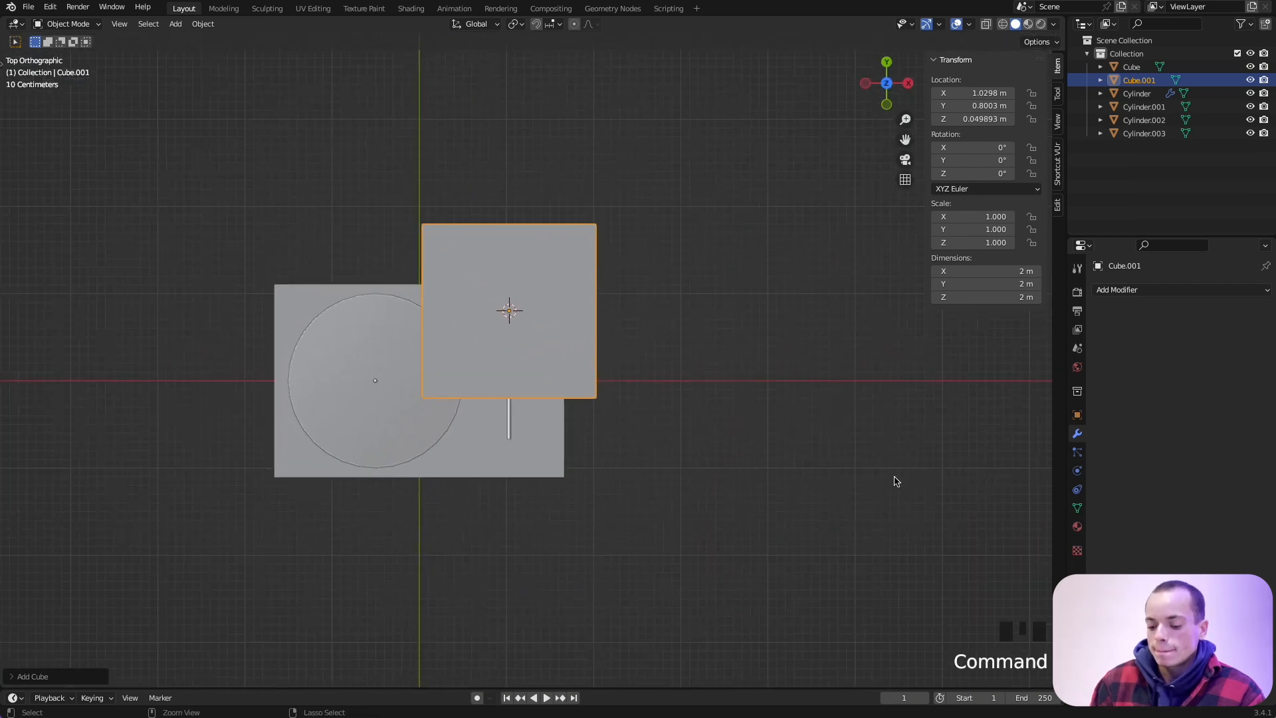
key(s)
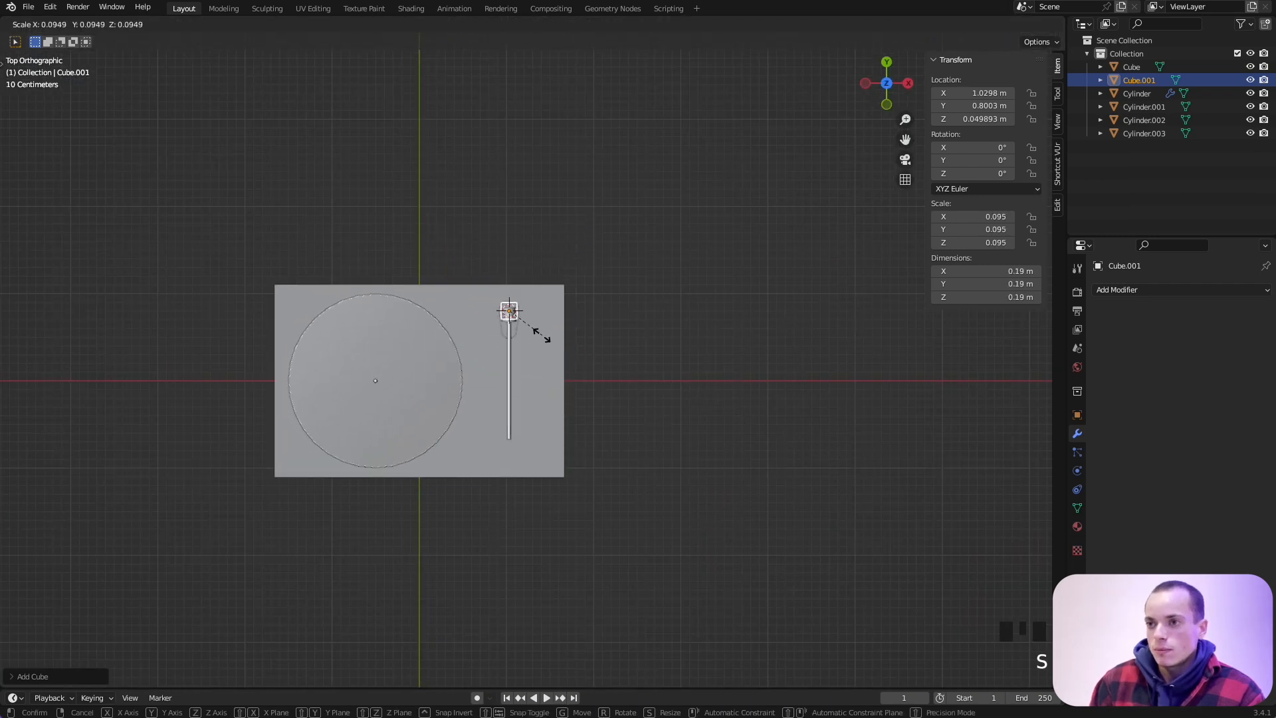
click(535, 334)
Move the new cube along Y to about 0.033 m, beneath the tonearm rod.
key(KP_Decimal)
super+scroll(537, 330, down, 1)
shift+scroll(536, 329, left, 3)
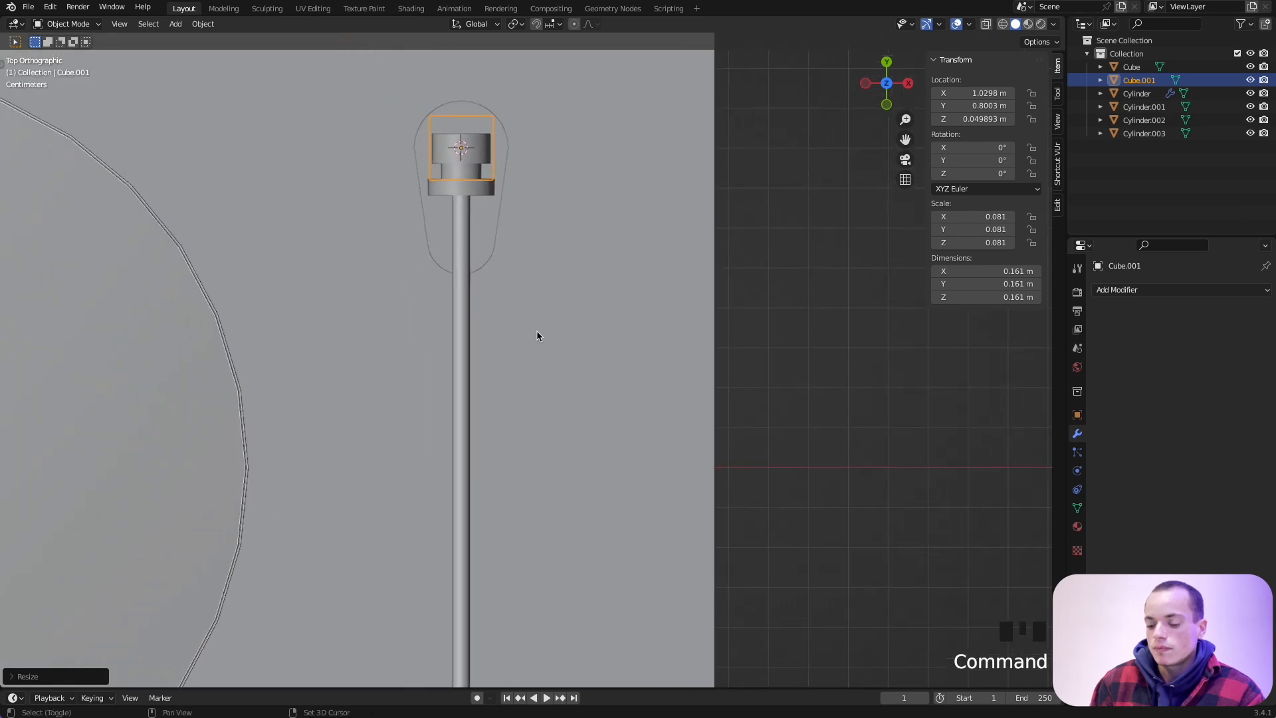
key(g)
key(y)
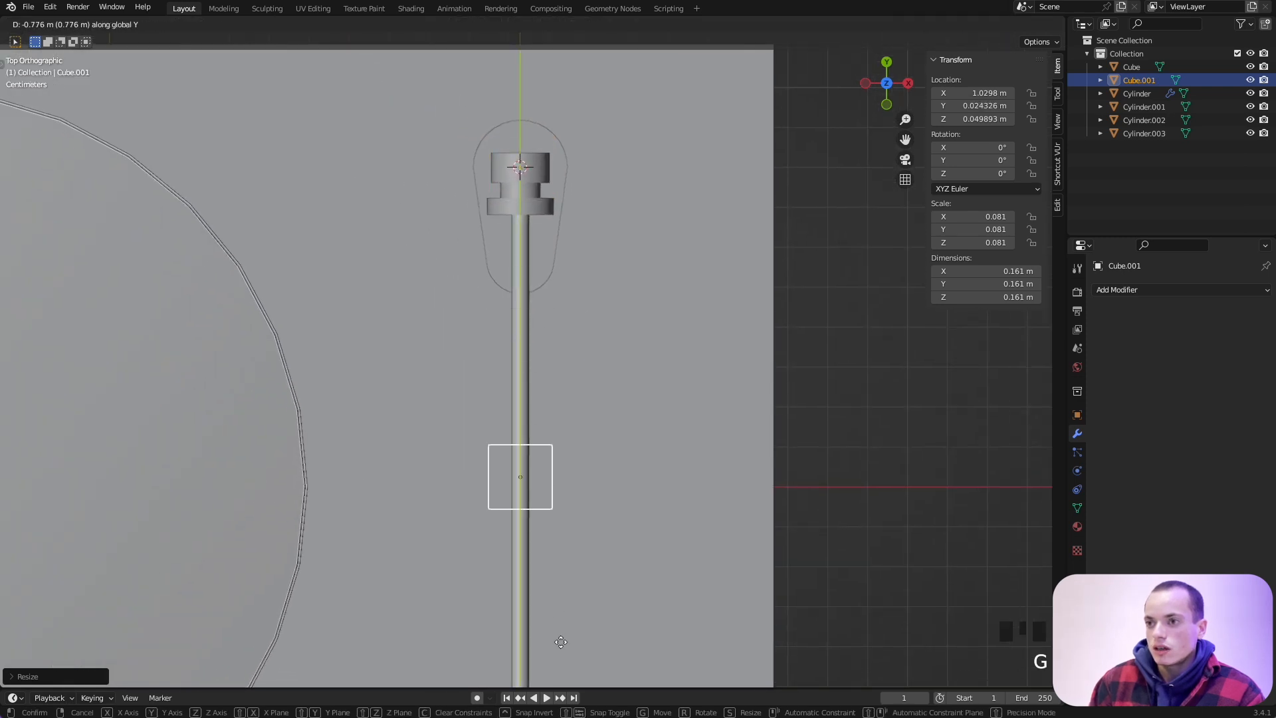
click(560, 642)
super+scroll(756, 602, up, 1)
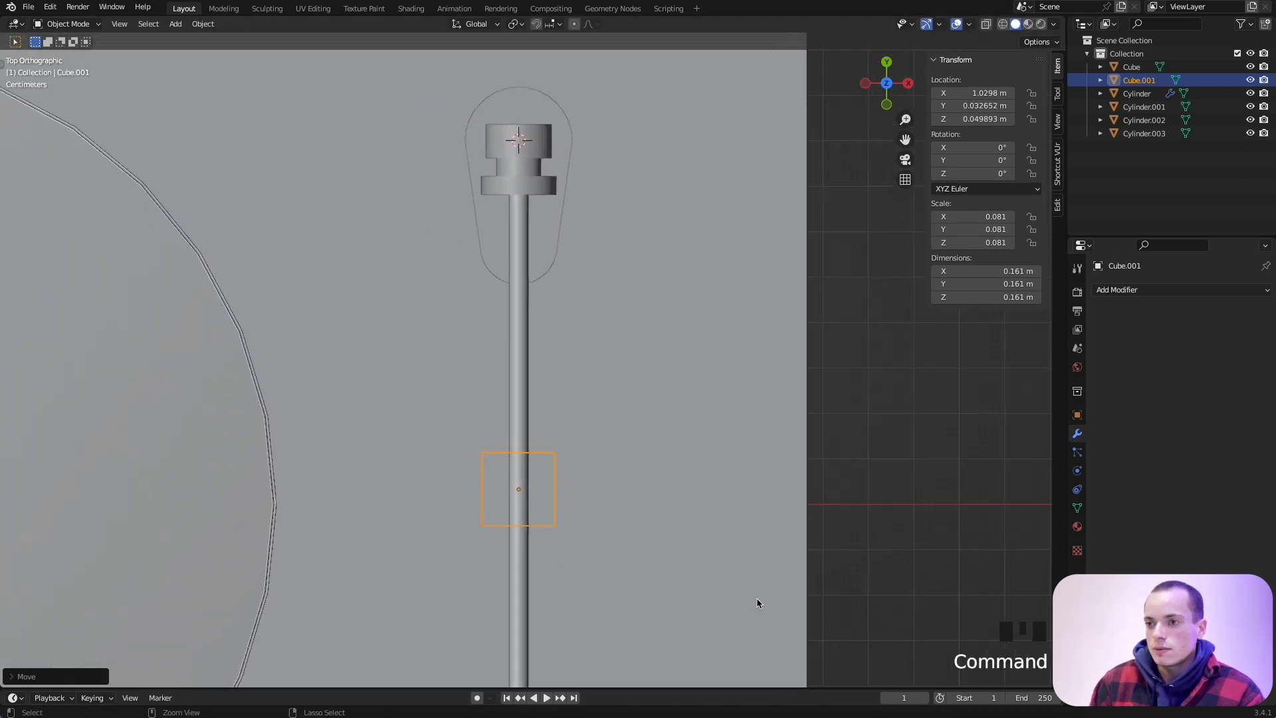
Scale the cube uniformly down to about 0.03 m, and stretch it along Z into a post about 0.166 m tall.
key(s)
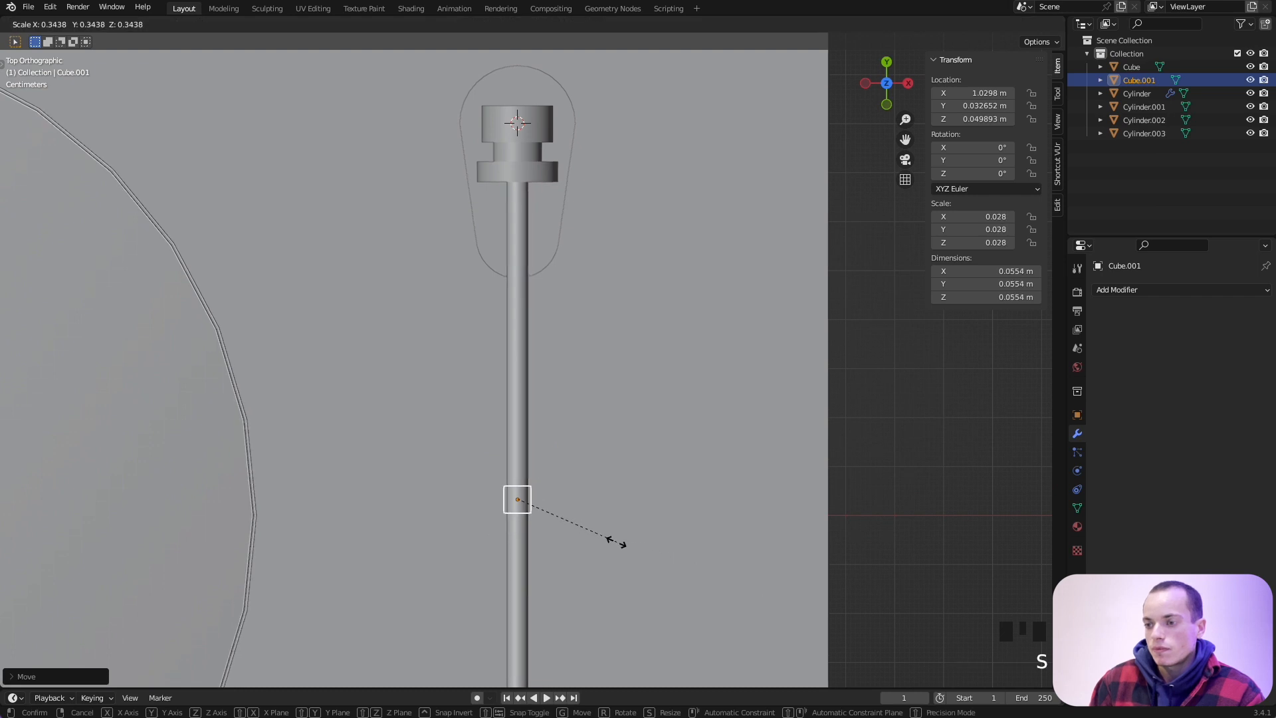
click(558, 523)
super+scroll(558, 523, up, 2)
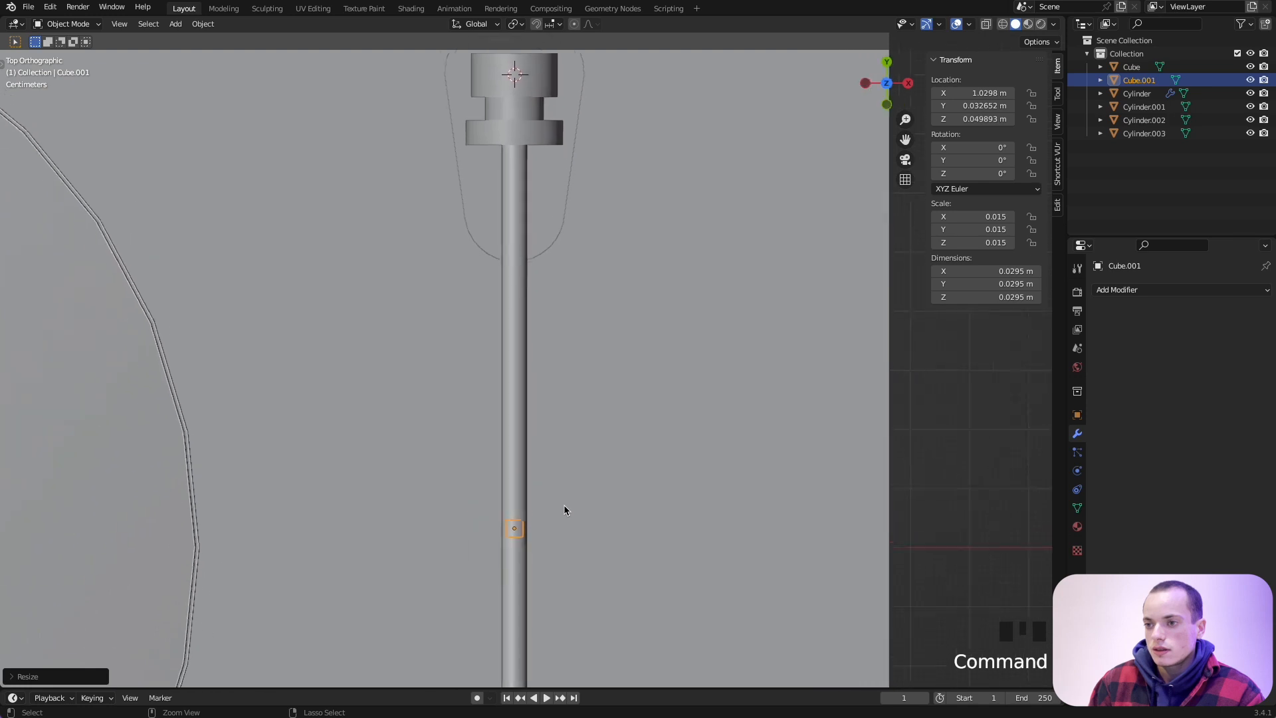
scroll(564, 505, down, 10)
super+scroll(564, 505, down, 3)
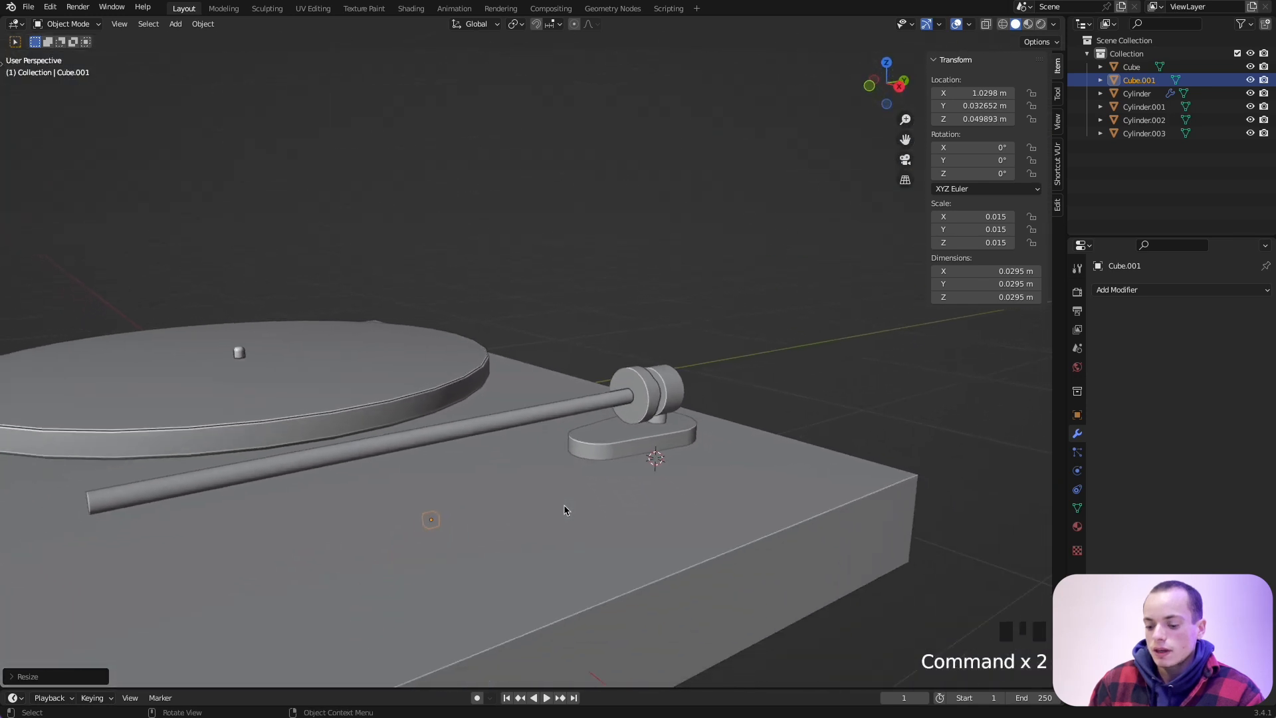
key(s)
key(z)
click(1046, 628)
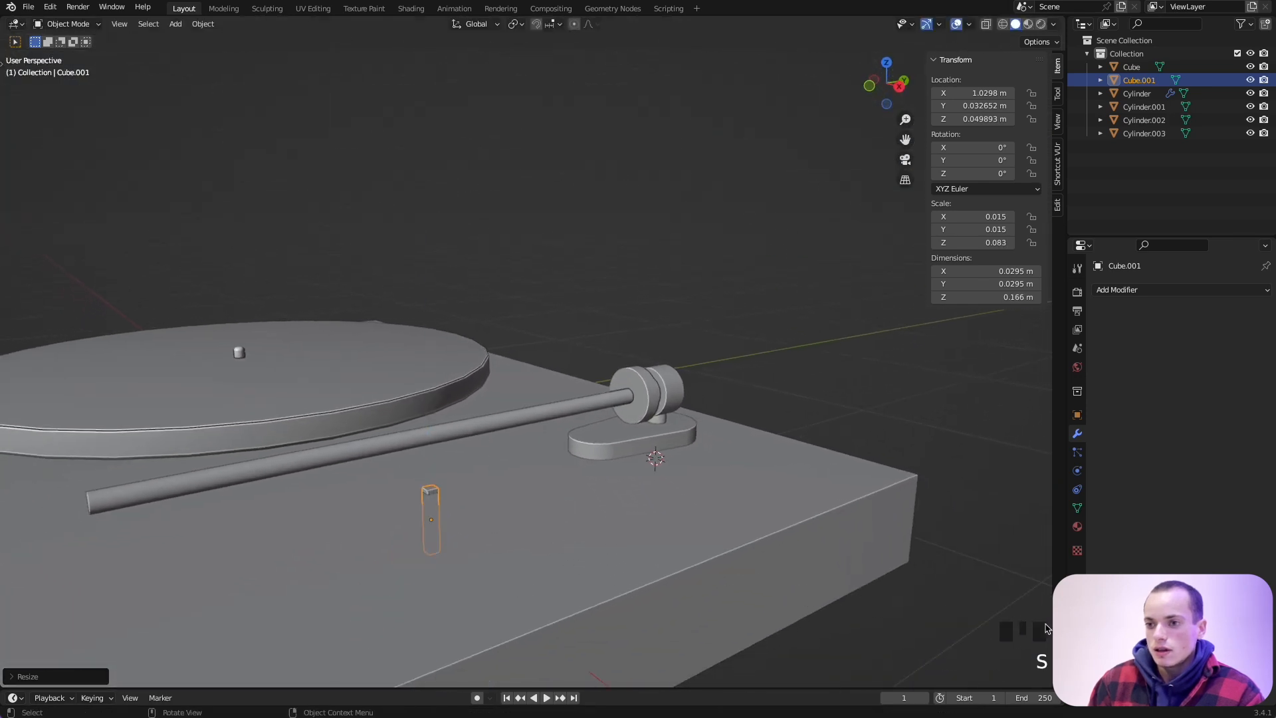
Raise the post along Z to about 0.149 m so its upper end sits just below the tonearm rod.
shift+scroll(692, 528, left, 3)
key(g)
key(z)
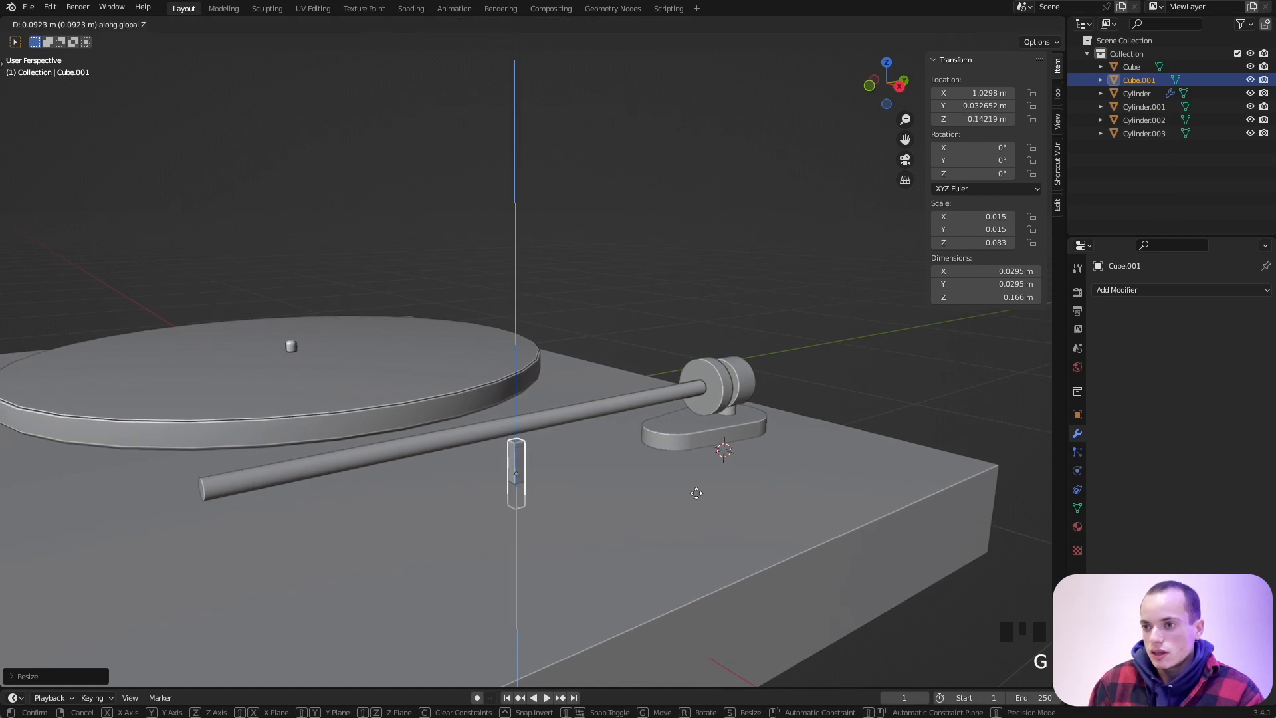
click(696, 497)
scroll(565, 456, up, 5)
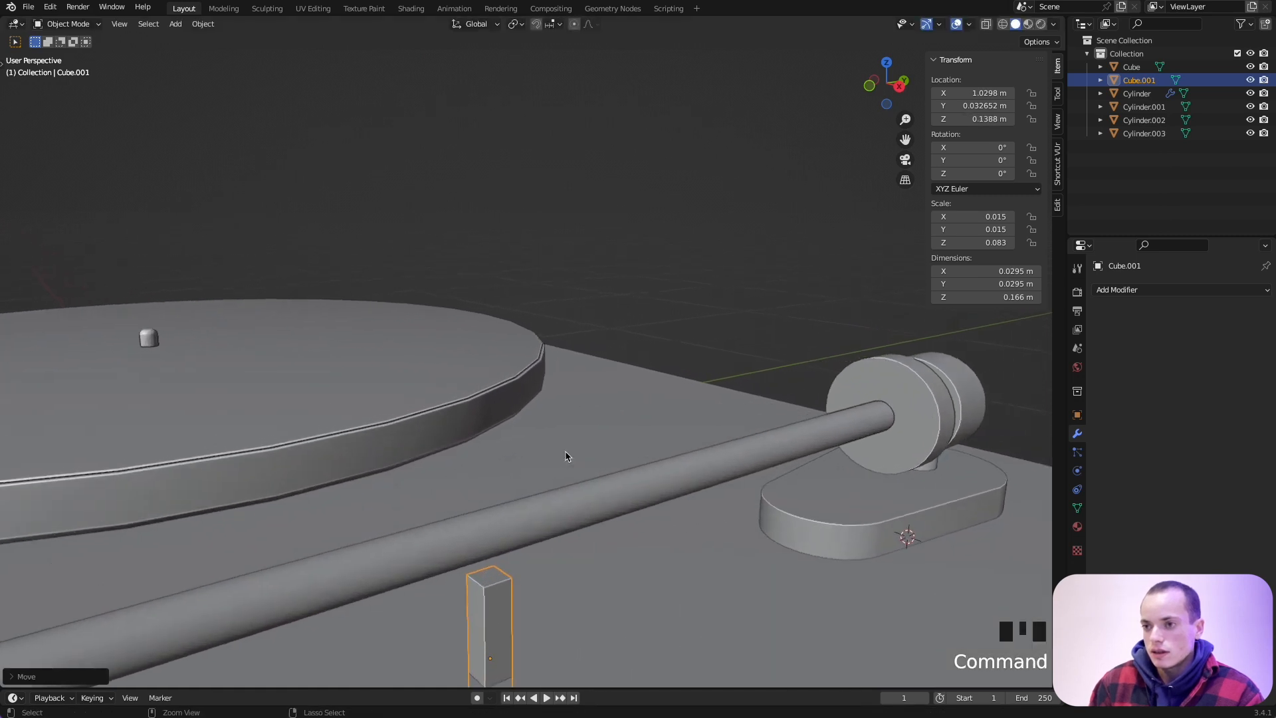
scroll(565, 456, up, 2)
key(g)
key(z)
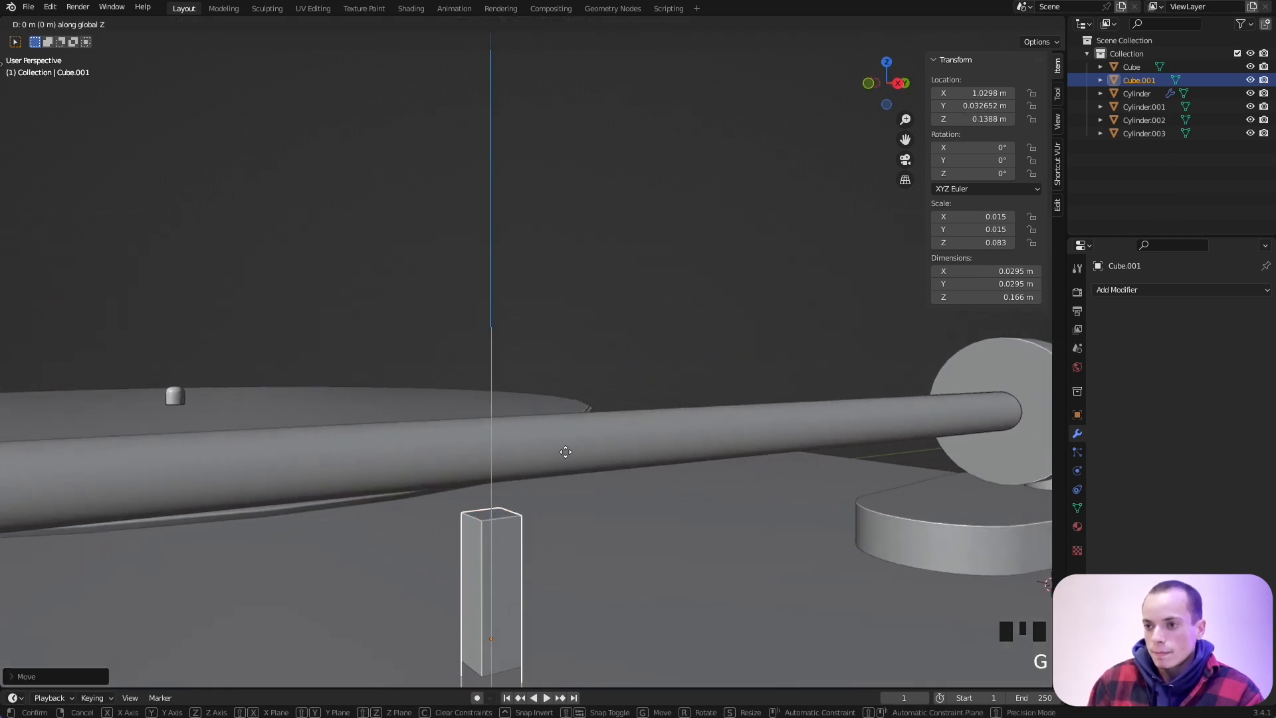
click(565, 440)
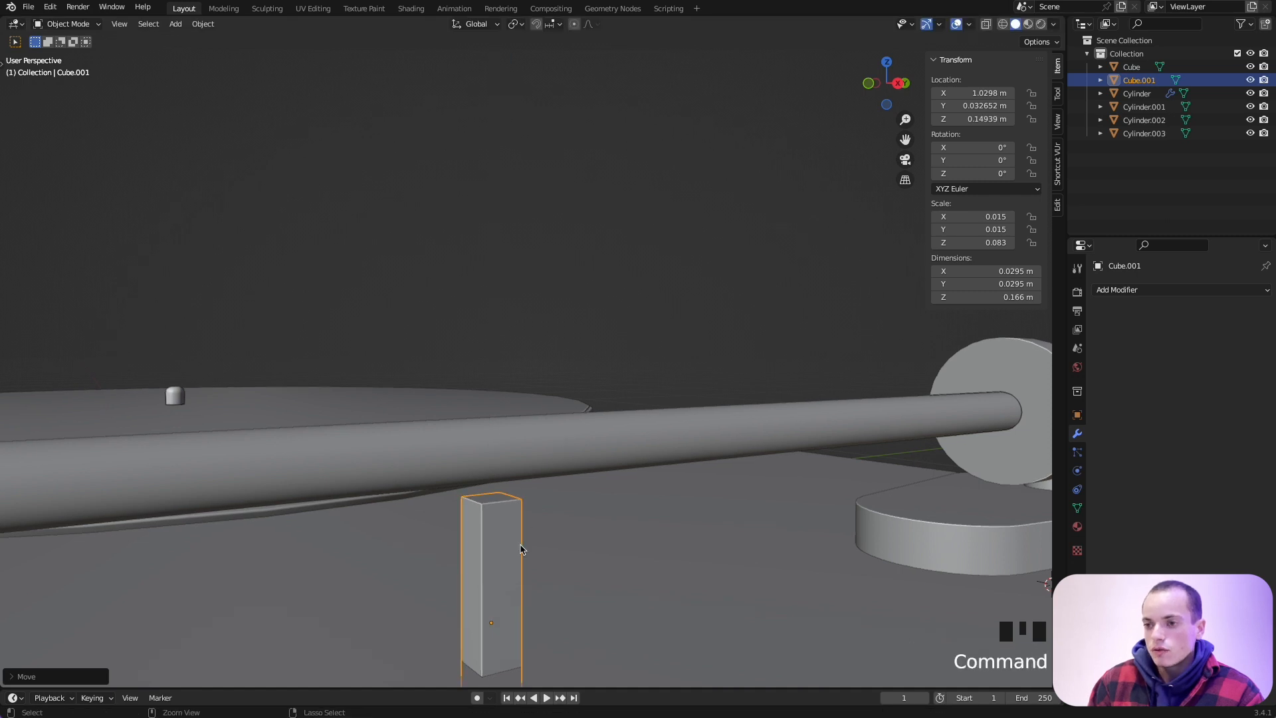
Apply the post's scale and add a horizontal loop cut near its upper end, at about 0.063 m local Z.
key(super+a)
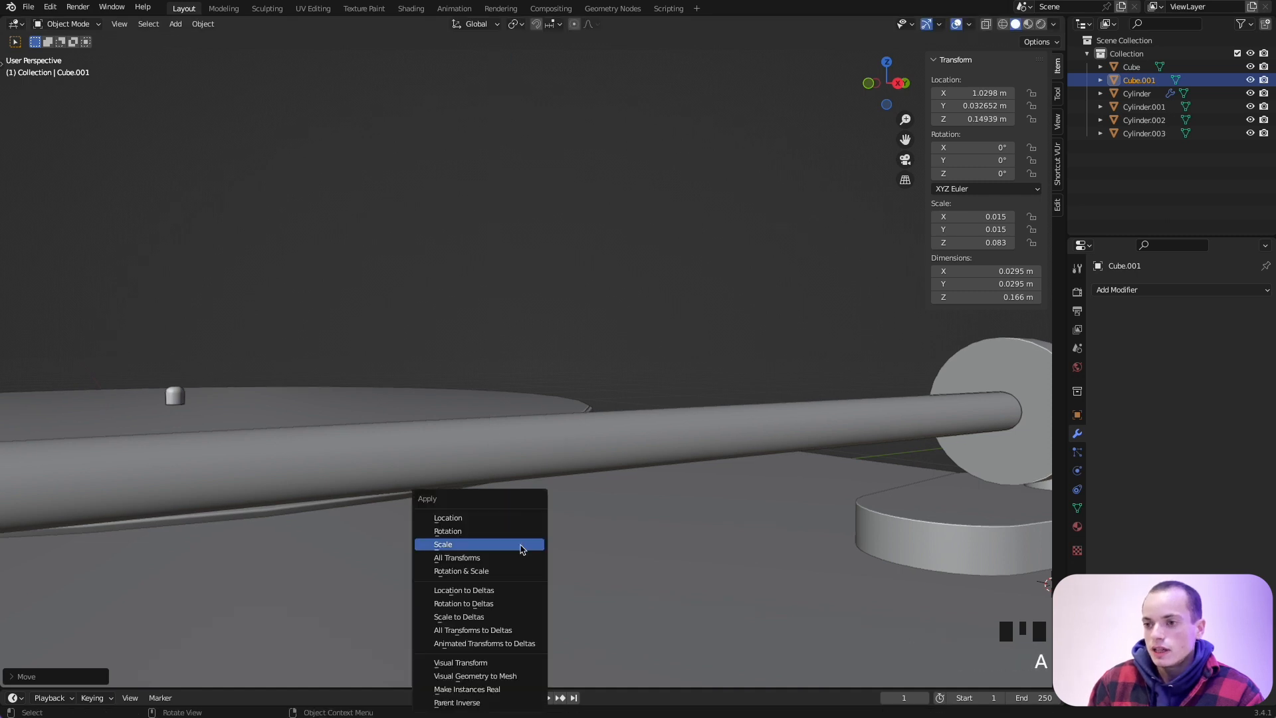
click(441, 549)
shift+middle_drag(590, 577, 599, 540)
key(Tab)
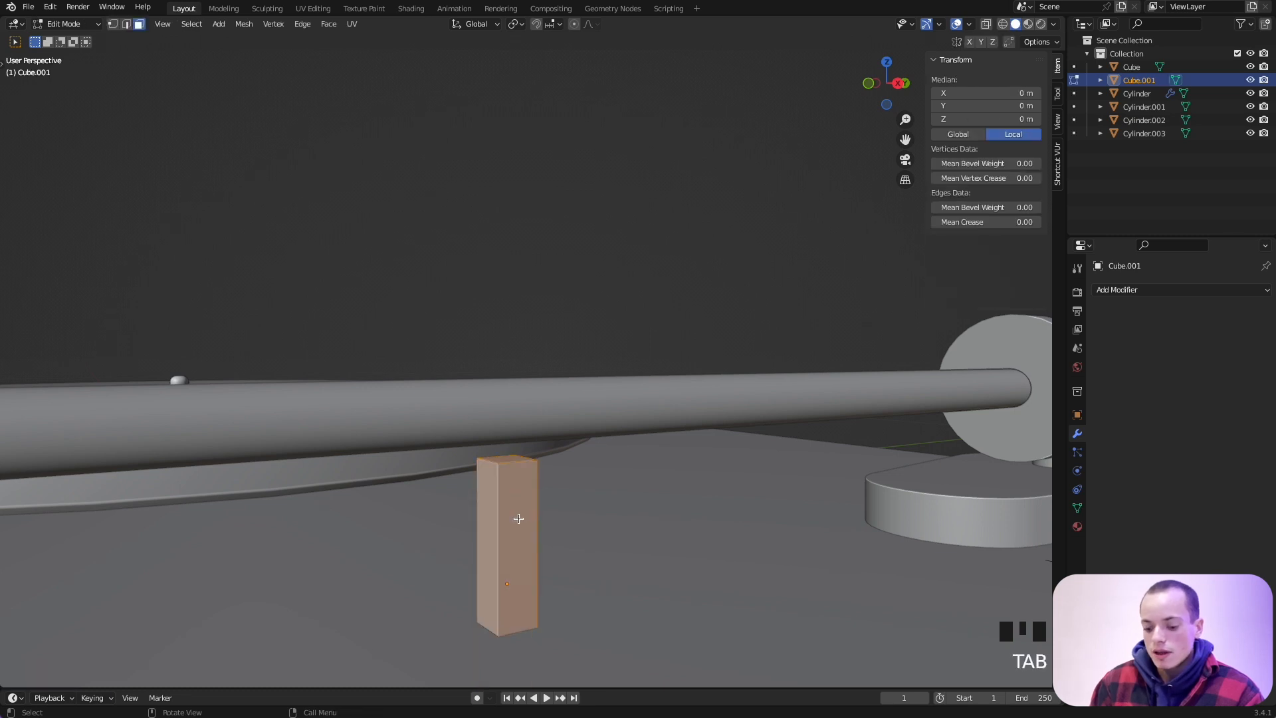
key(ctrl+r)
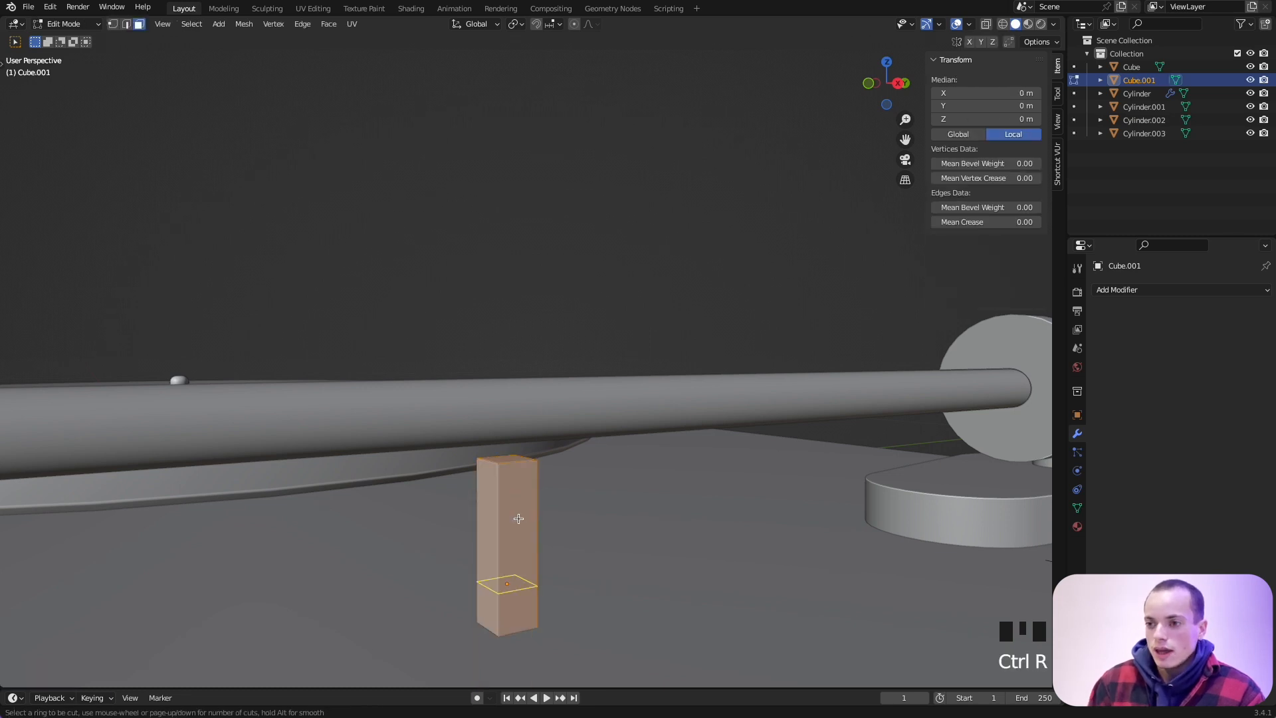
click(528, 577)
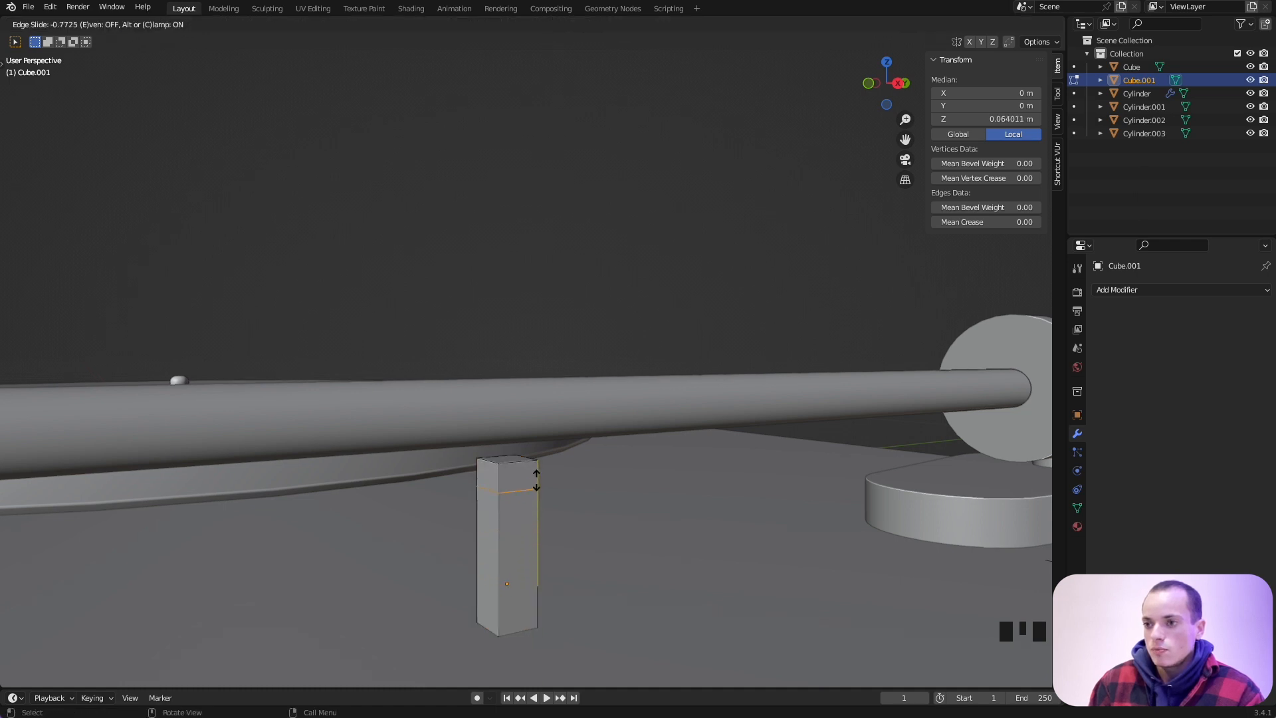
click(536, 481)
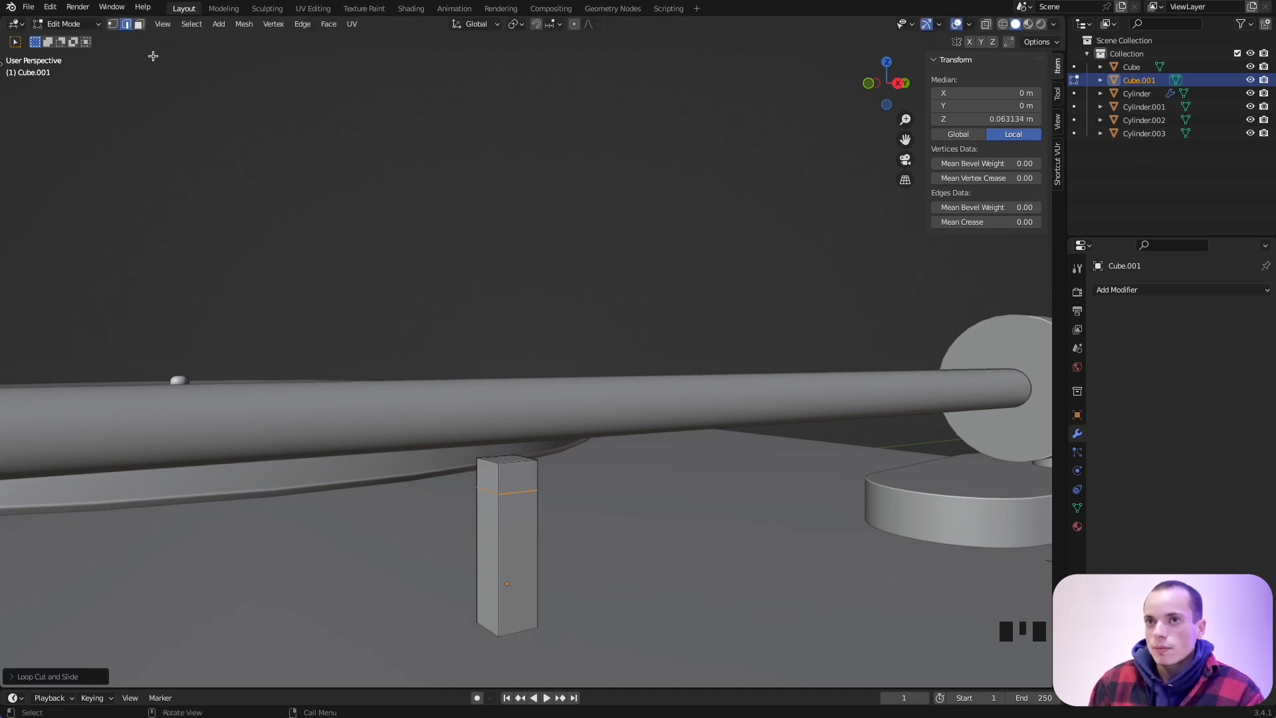
Extrude the two opposite side faces of the post's upper segment outward along their normals to form a crossbar.
click(139, 24)
click(521, 476)
middle_drag(521, 476, 520, 475)
shift+click(672, 455)
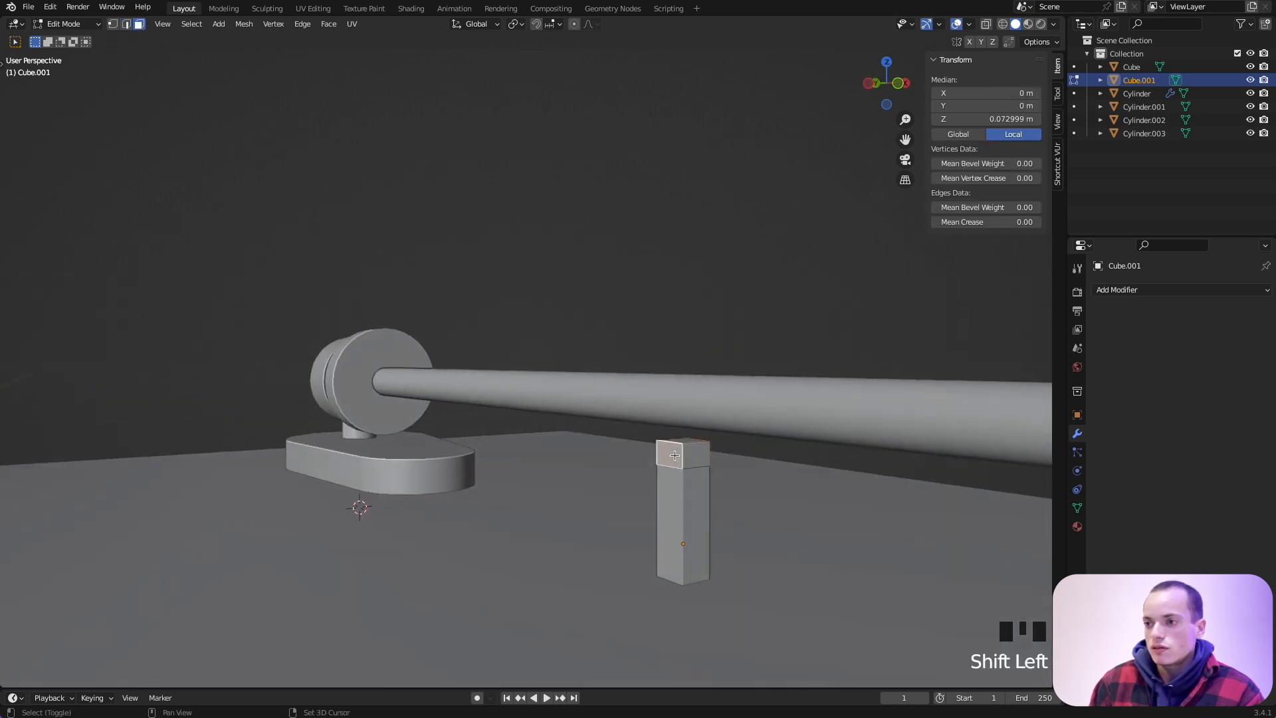
middle_drag(672, 455, 570, 483)
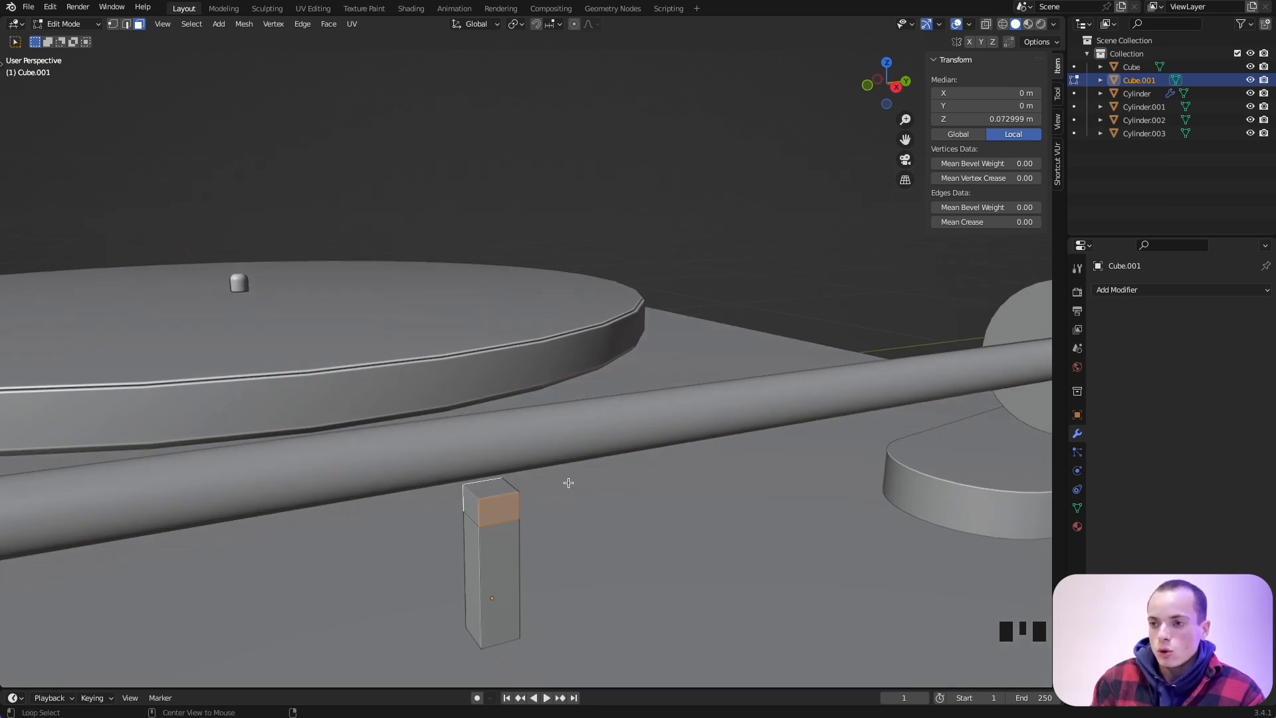
key(alt+e)
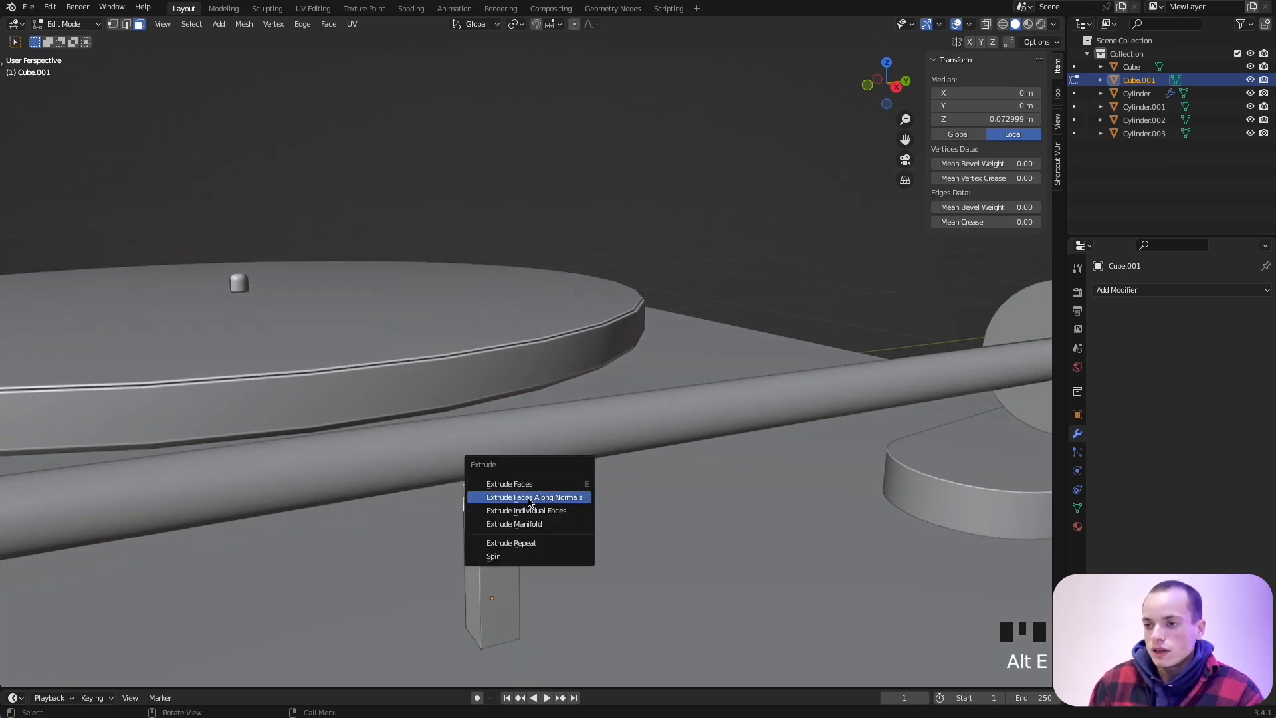
click(555, 498)
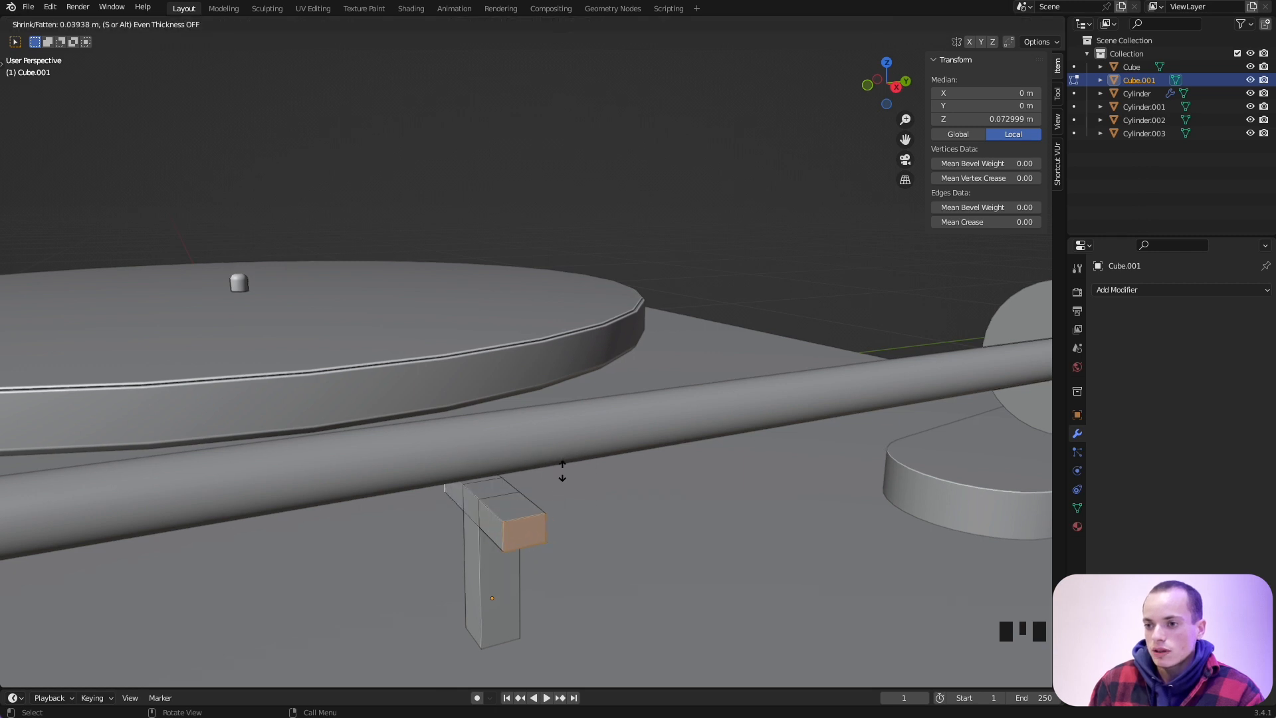
click(564, 460)
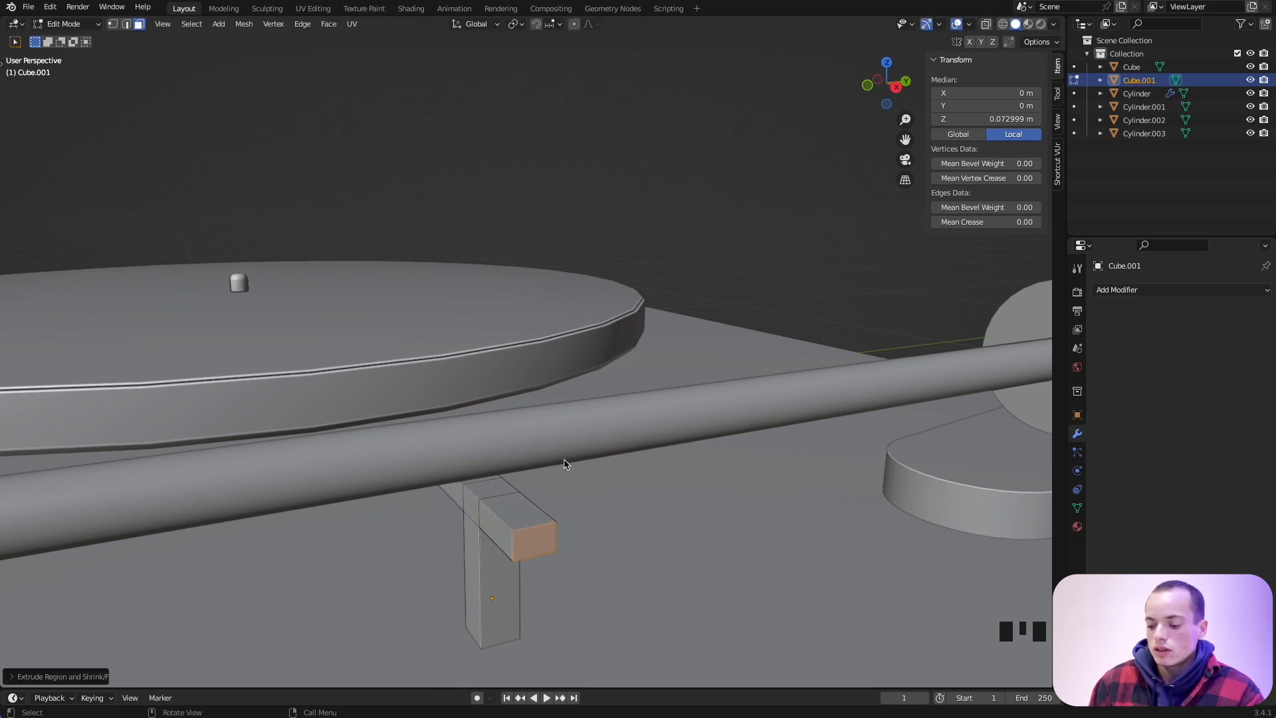
In top view, scale the crossbar's end faces inward along X to about 0.043 m either side of the center.
key(KP_7)
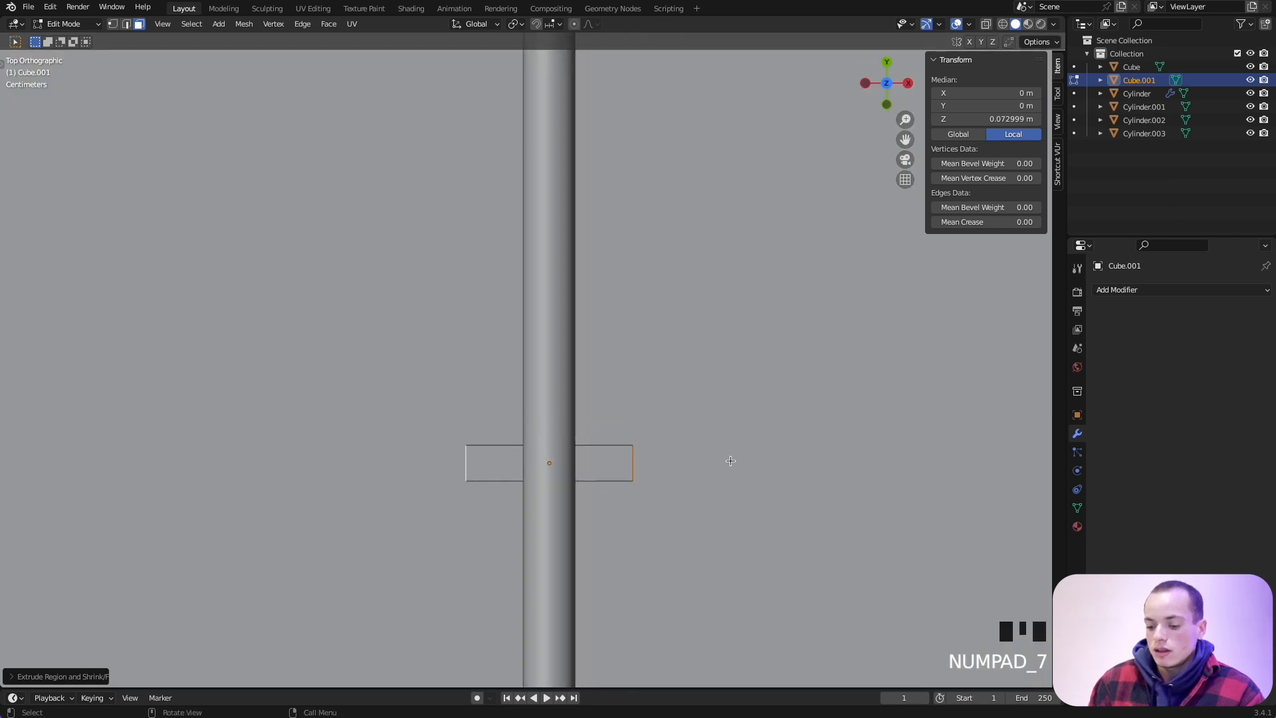
key(s)
key(y)
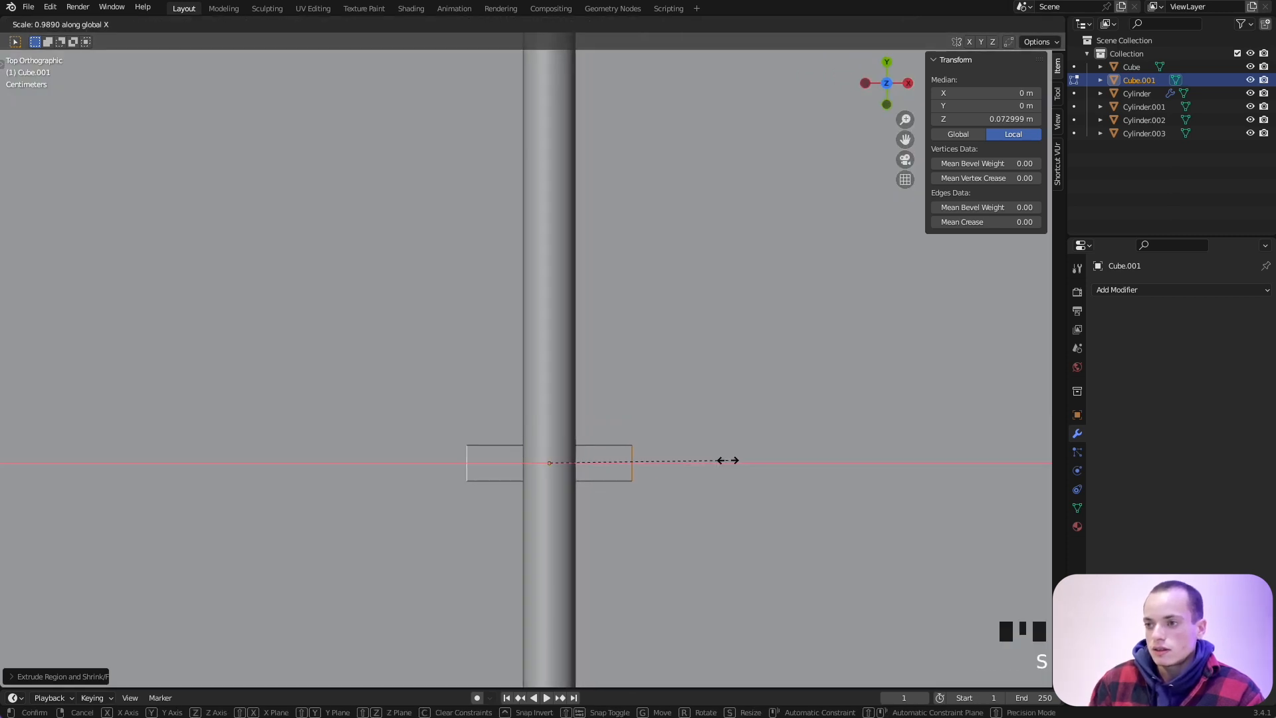
click(662, 456)
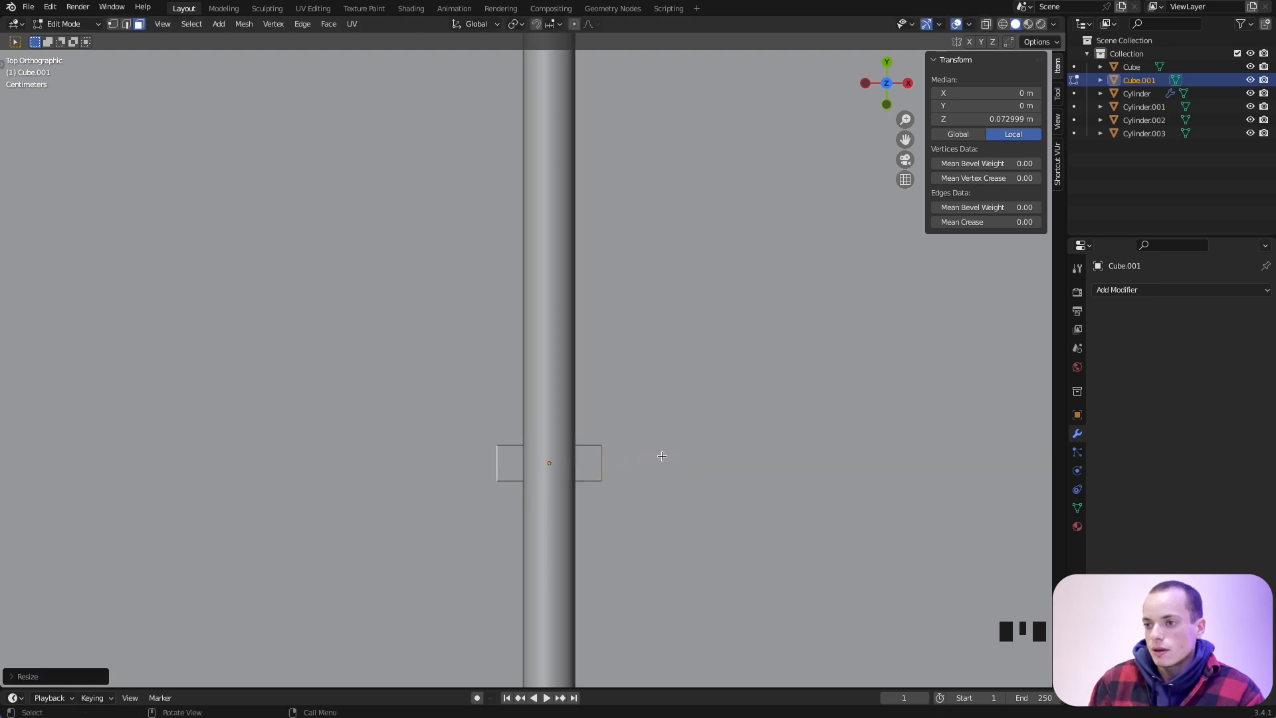
Add a centered loop cut across each of the crossbar's two arms.
key(ctrl+r)
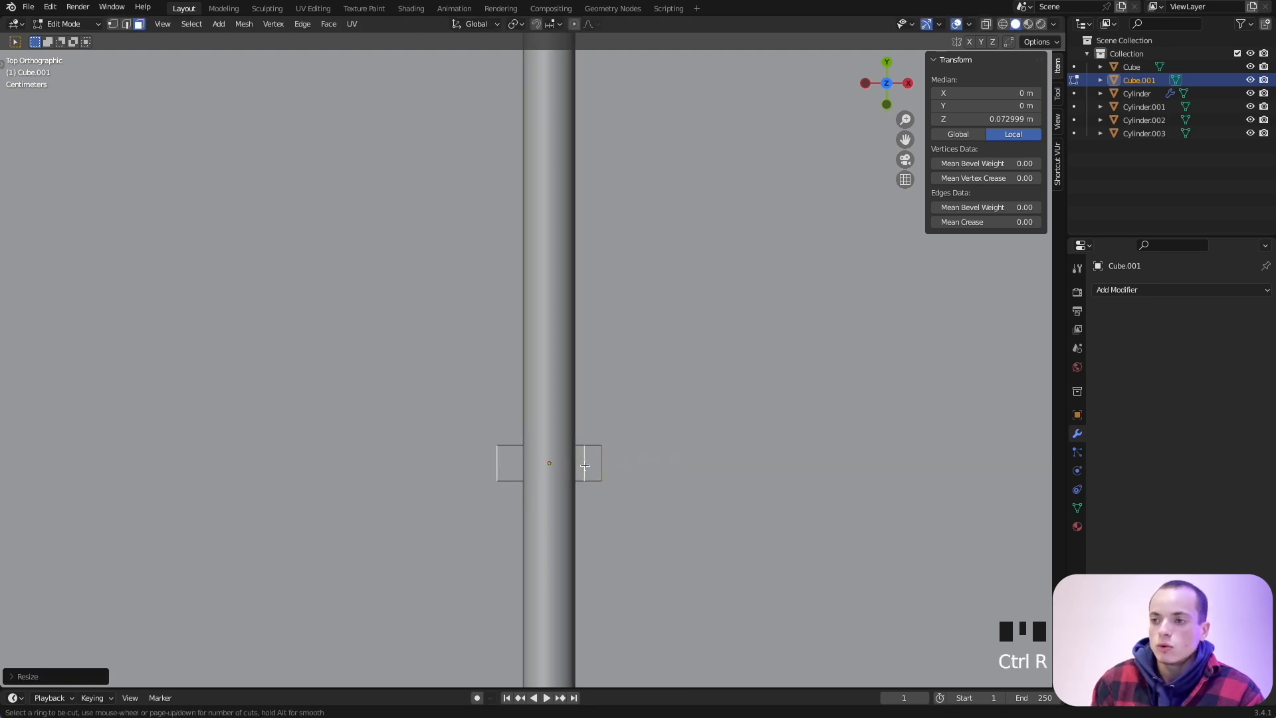
click(585, 465)
right_click(585, 465)
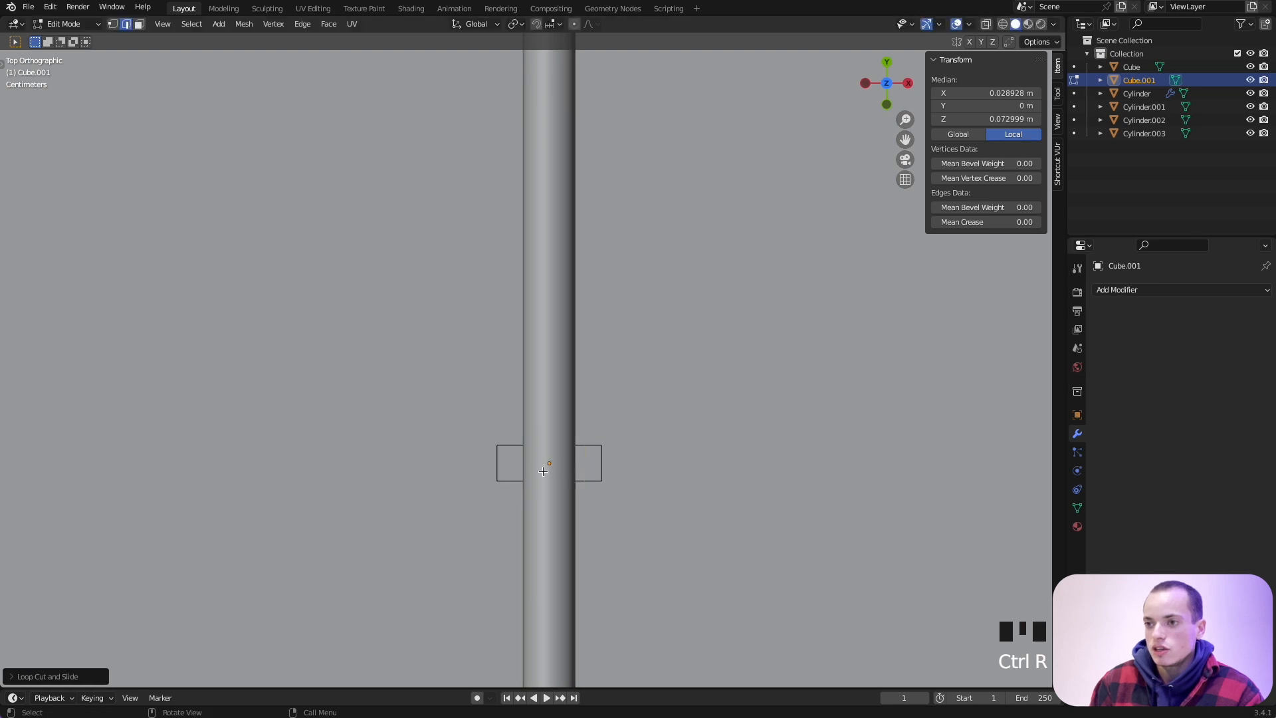
key(ctrl+r)
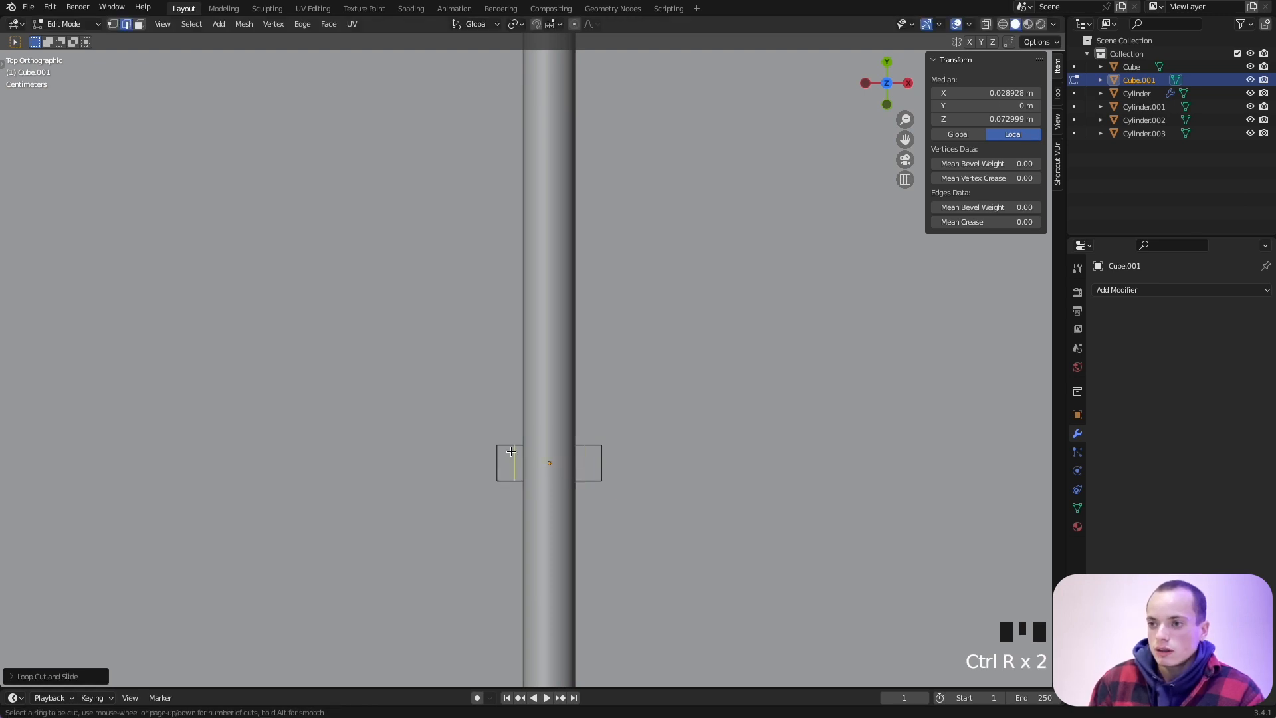
click(510, 451)
right_click(508, 450)
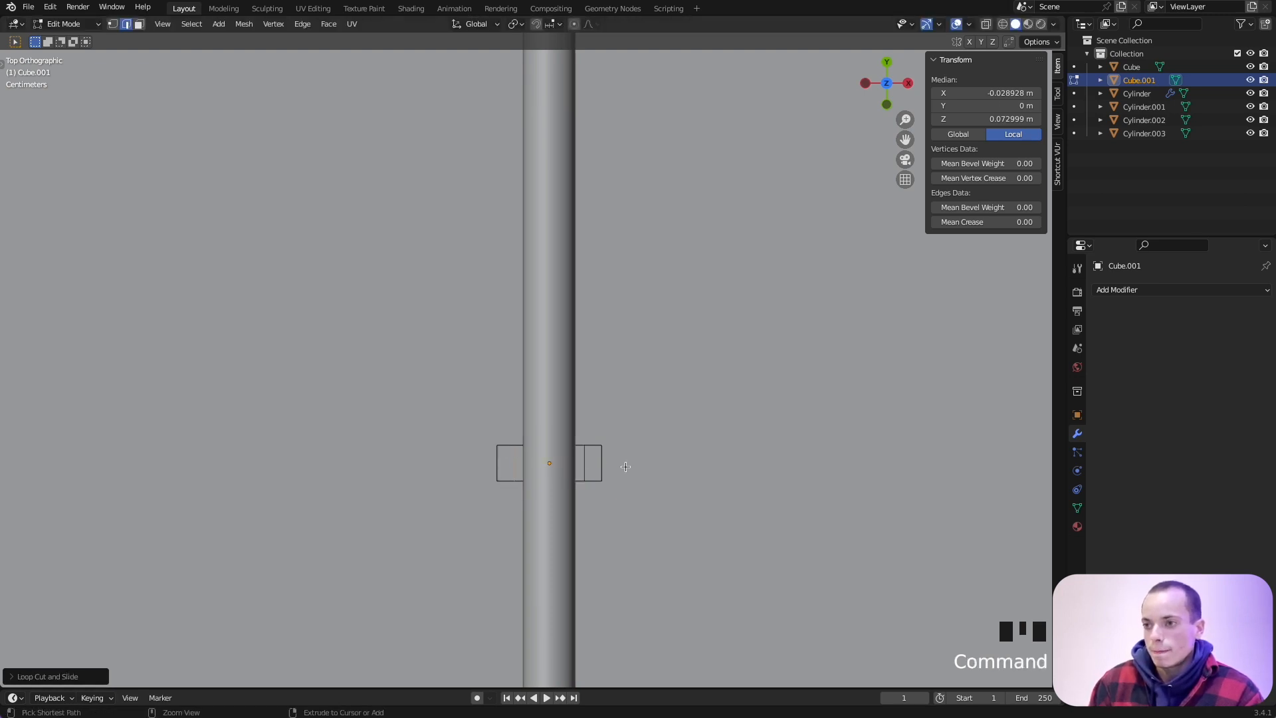
Select both end faces of the crossbar and scale them outward along X by about 1.08.
scroll(625, 466, up, 3)
ctrl+scroll(625, 466, up, 1)
shift+scroll(625, 466, down, 3)
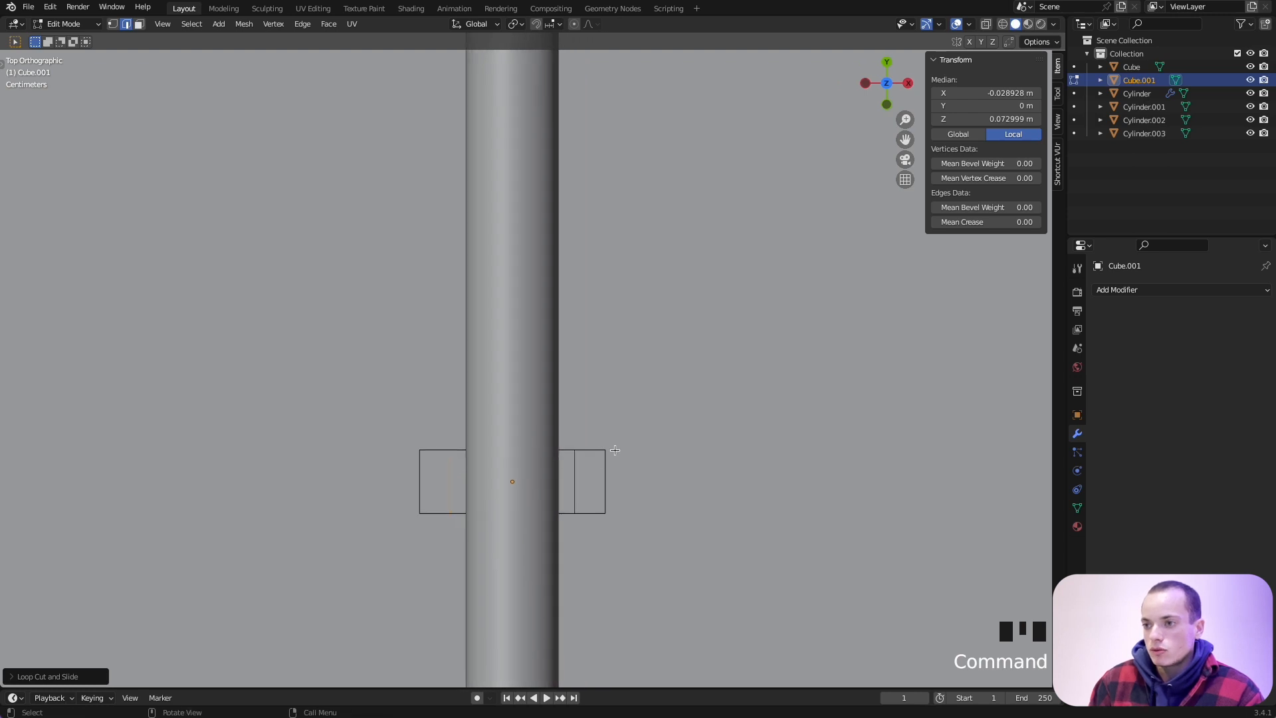
scroll(611, 451, down, 5)
click(540, 555)
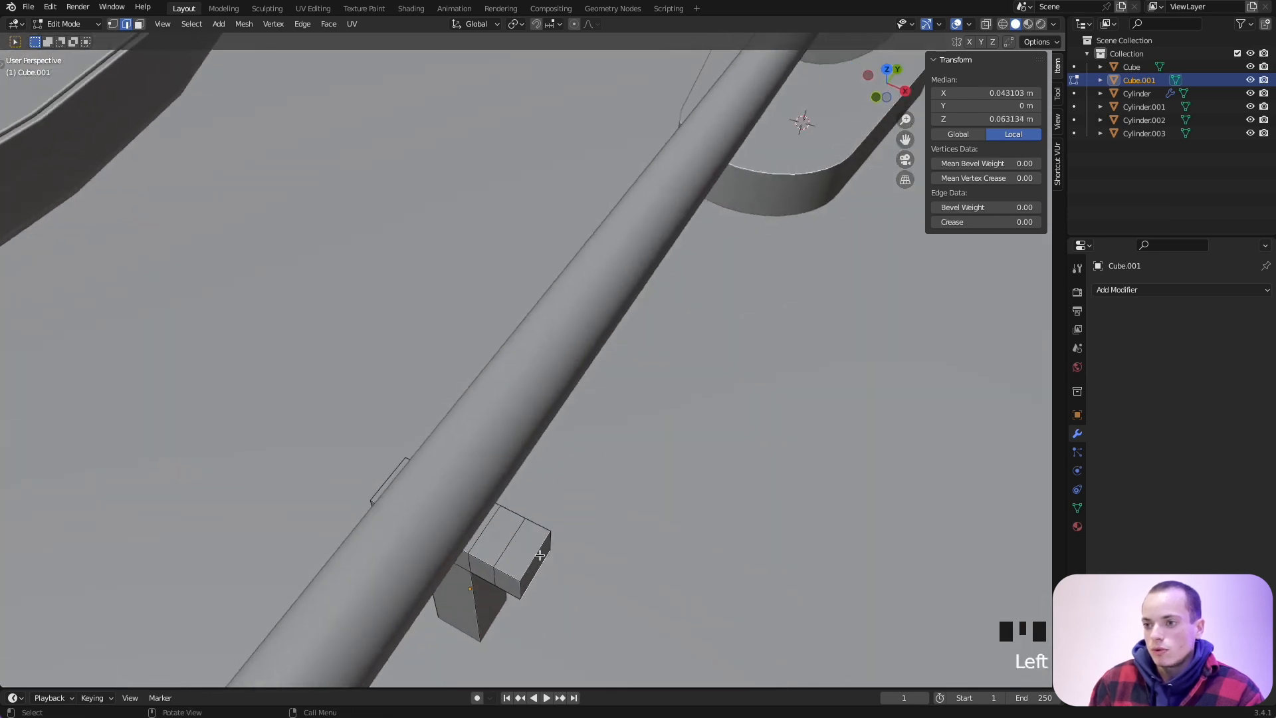
middle_drag(539, 555, 251, 99)
click(138, 25)
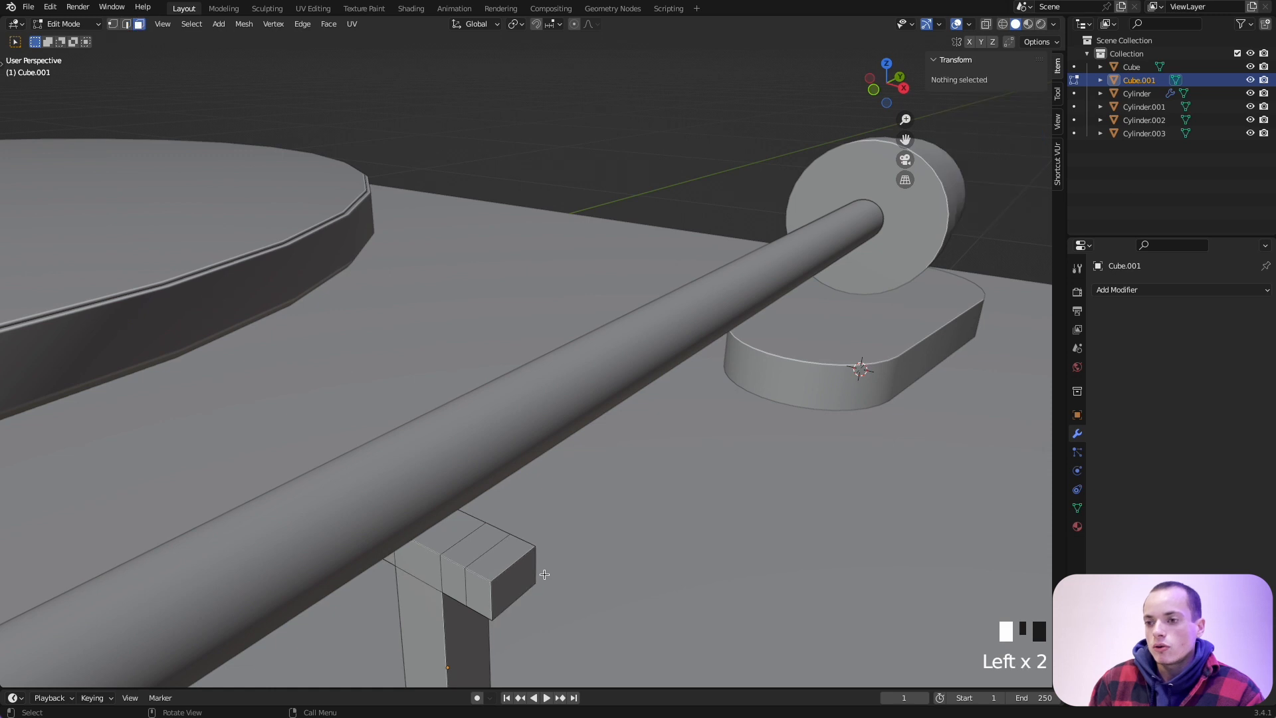
click(507, 579)
middle_drag(507, 578, 499, 599)
shift+click(498, 598)
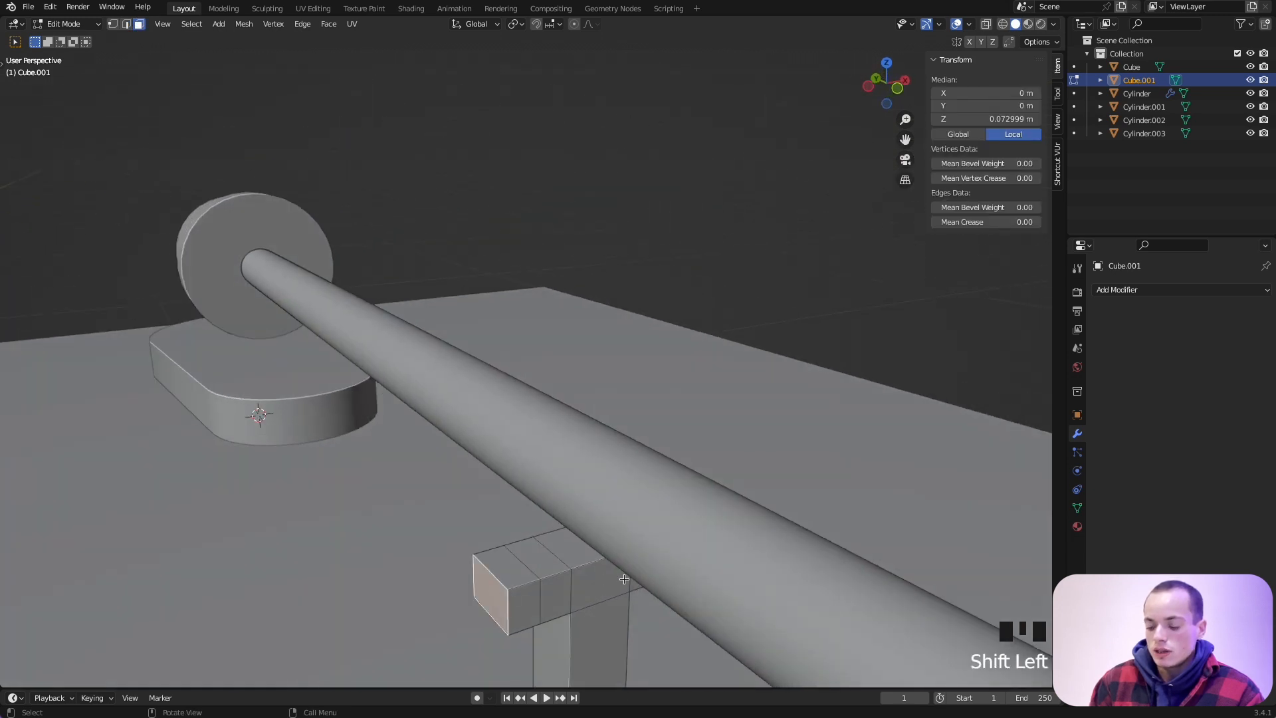
key(KP_7)
key(s)
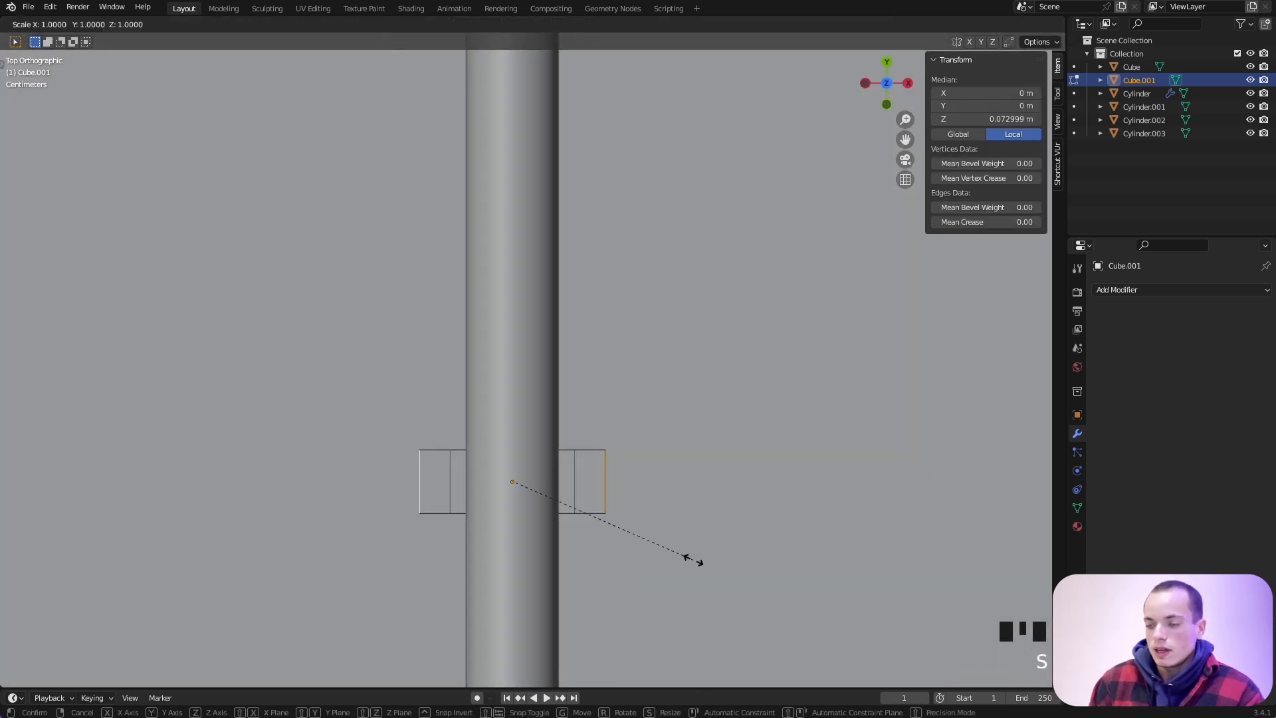
key(x)
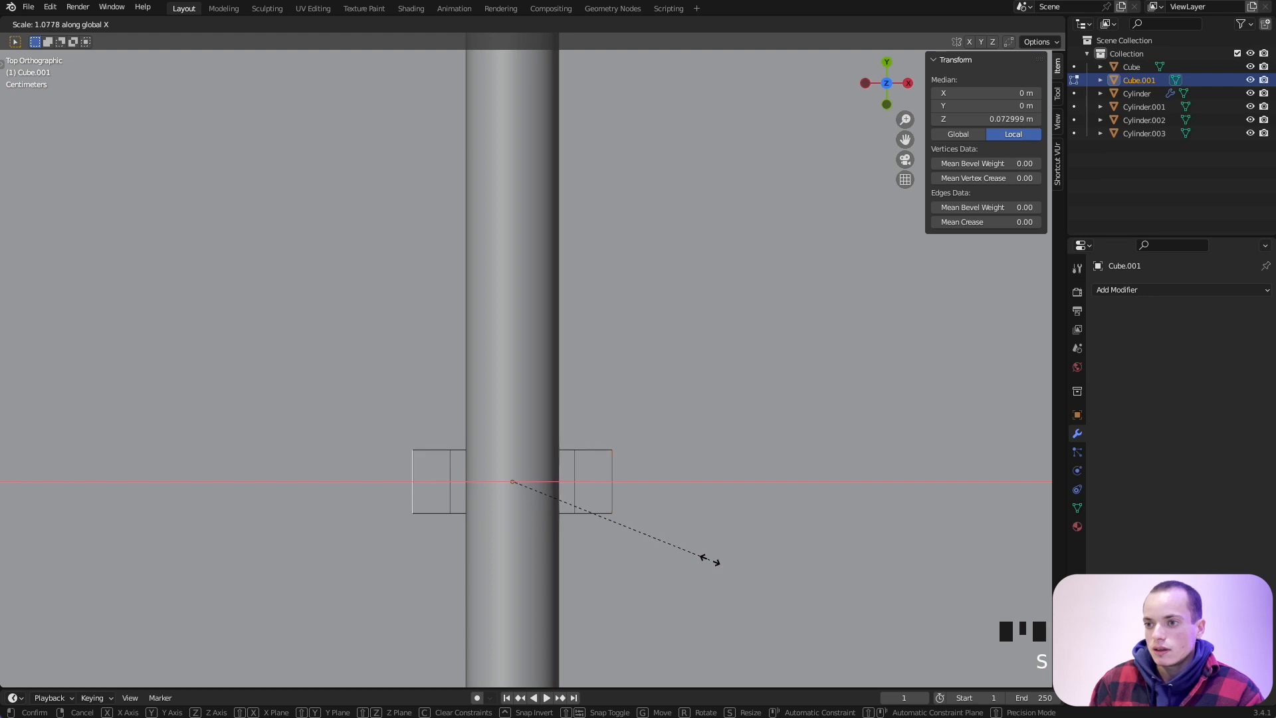
click(709, 560)
Extrude the top faces of the crossbar's two outer ends upward to form the fork's prongs, and save the file.
middle_drag(648, 539, 456, 558)
key(Tab)
key(Tab)
click(514, 544)
shift+click(458, 559)
key(e)
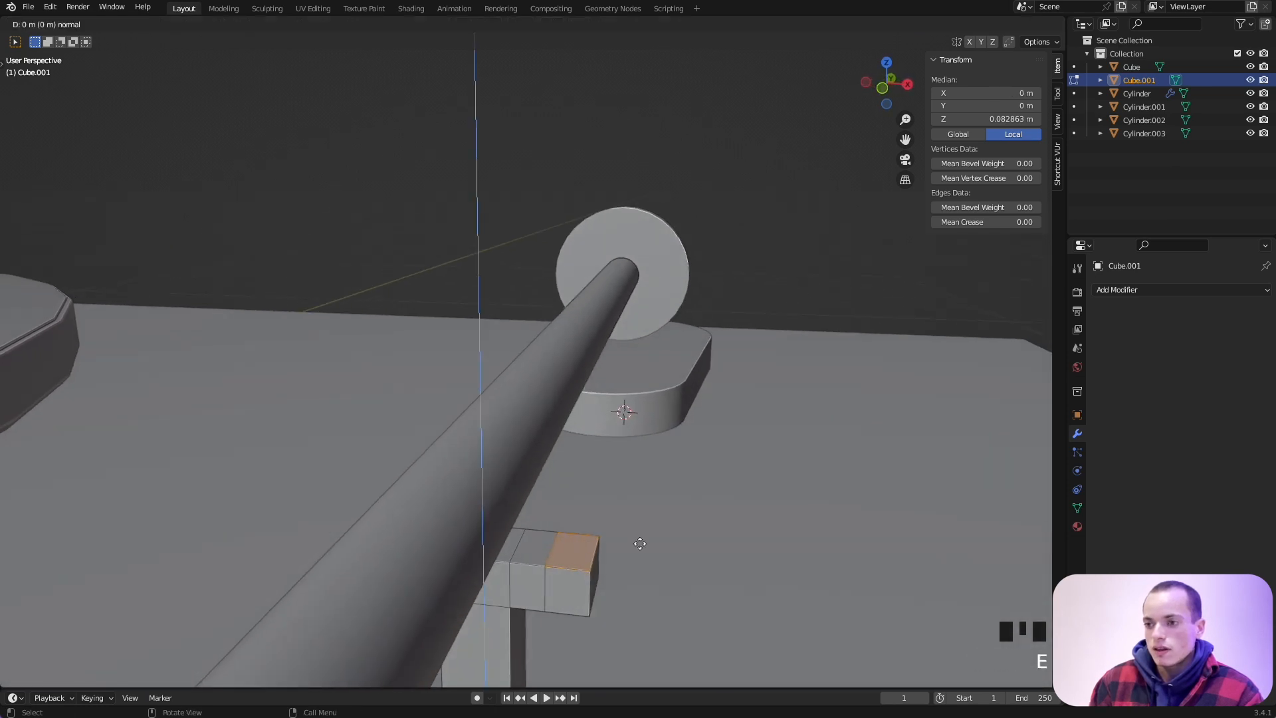
click(646, 463)
middle_drag(626, 468, 626, 468)
key(Tab)
key(super+s)
scroll(626, 470, down, 2)
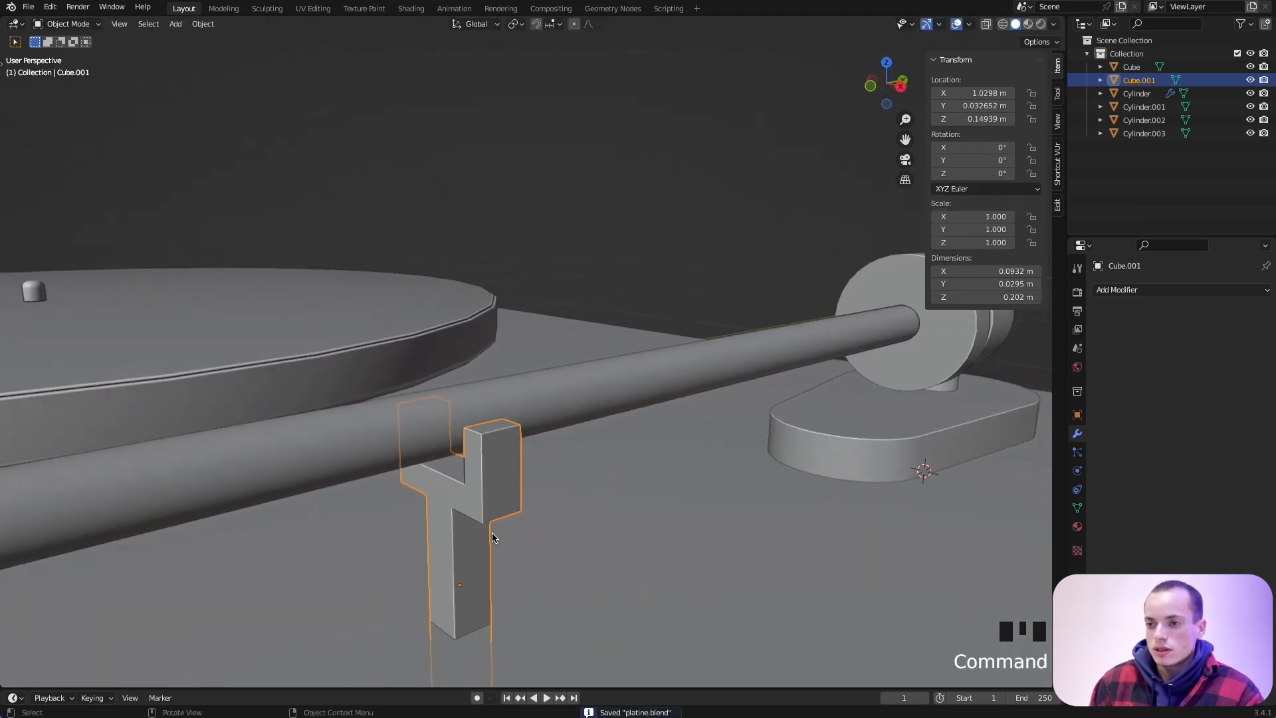
Raise the armrest post by about 0.009 m along Z and save the file.
key(g)
key(z)
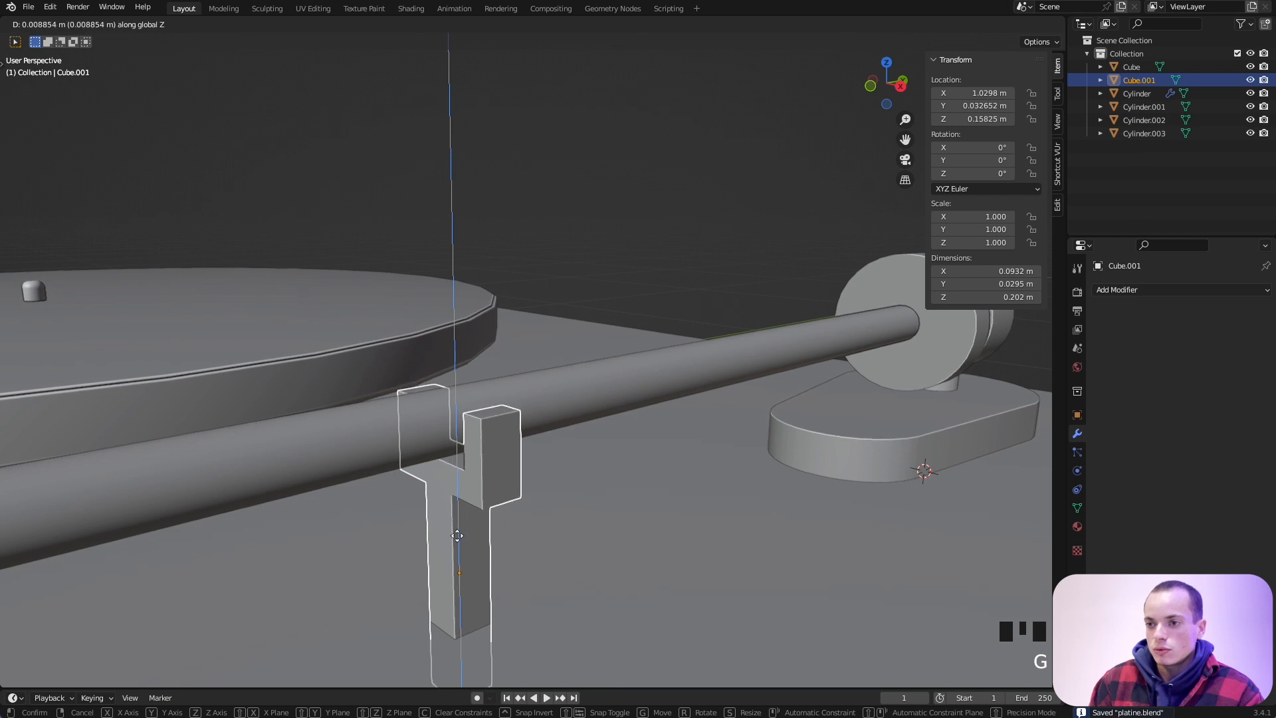
click(458, 539)
middle_drag(511, 470, 511, 469)
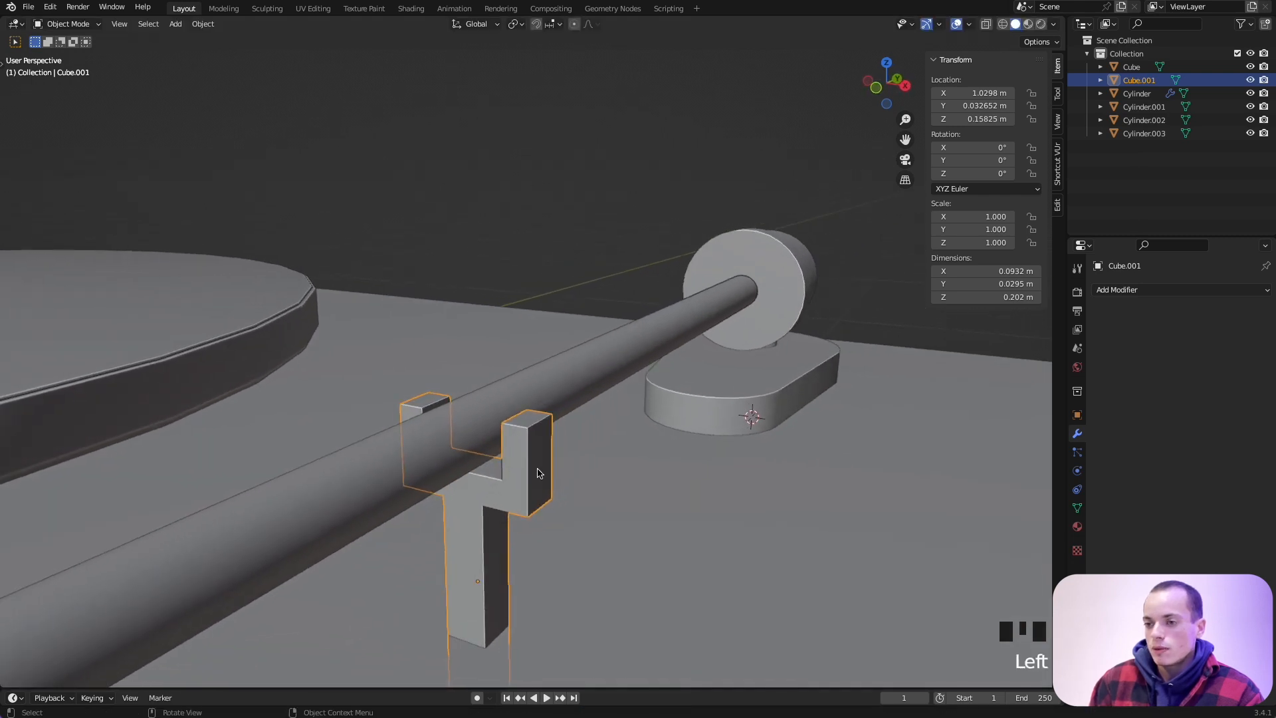
key(super+s)
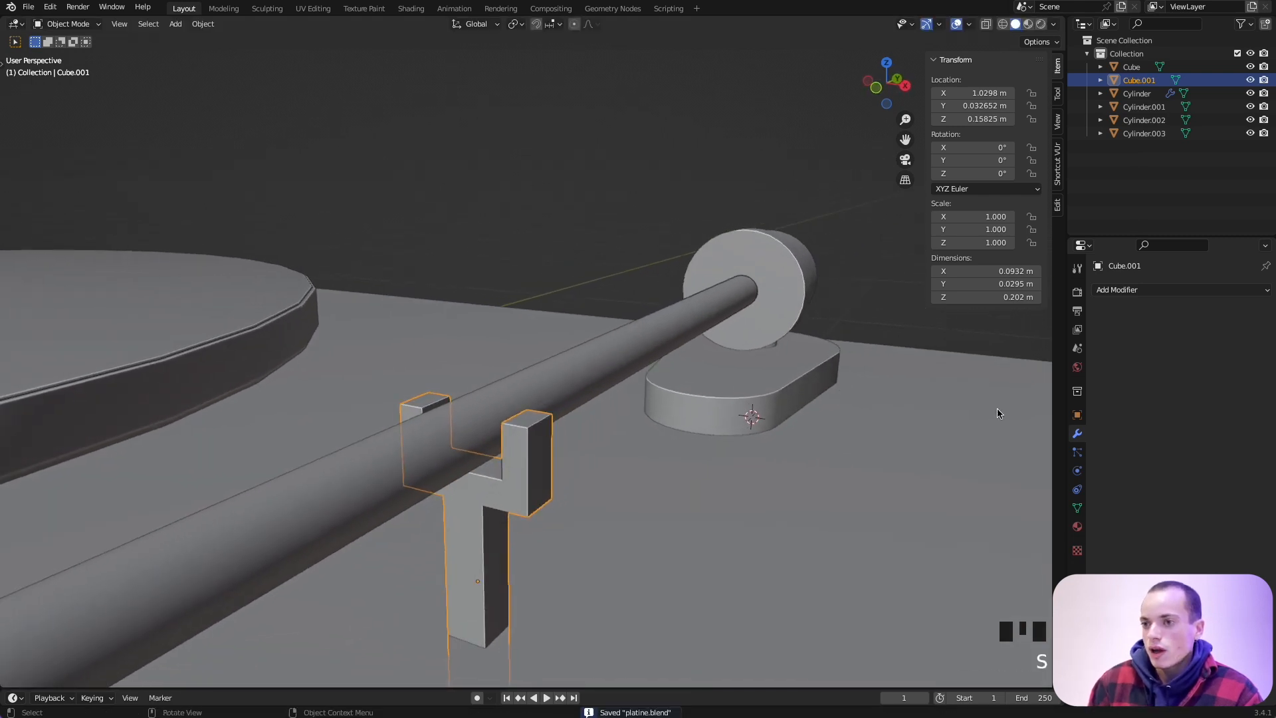
Add a Bevel modifier to the armrest post and set its segments to 8.
click(1134, 291)
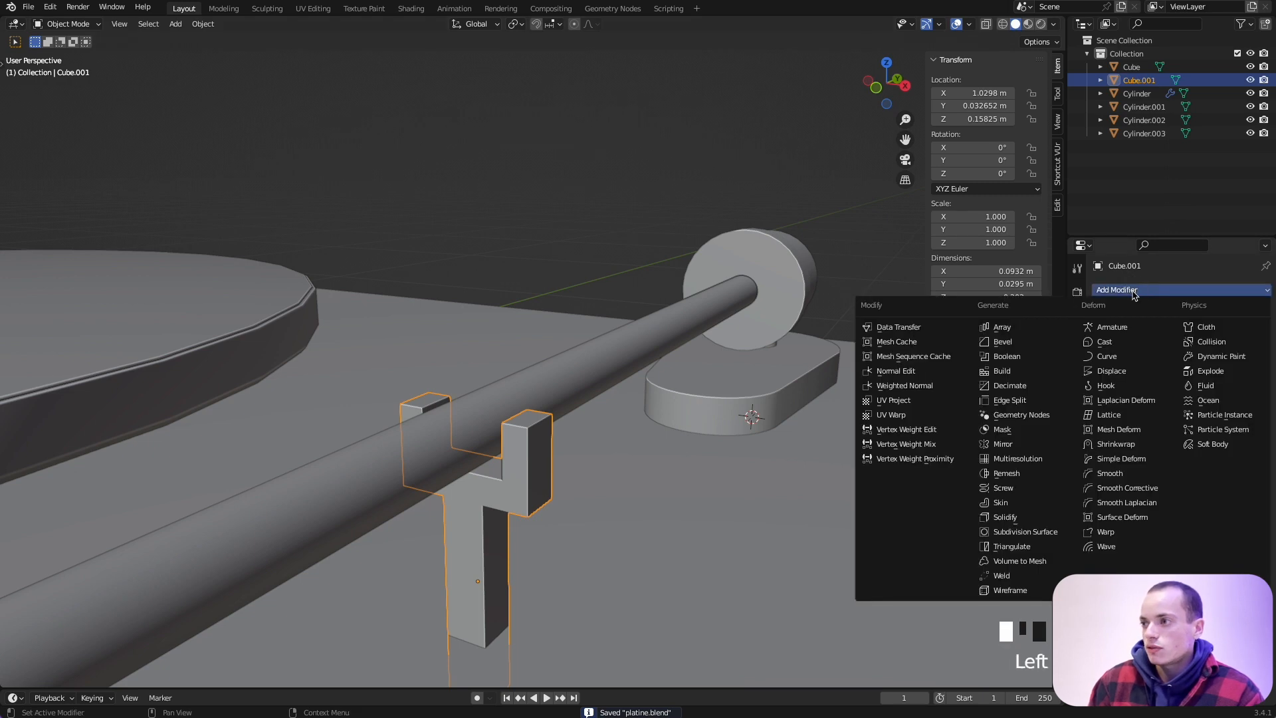
click(1000, 334)
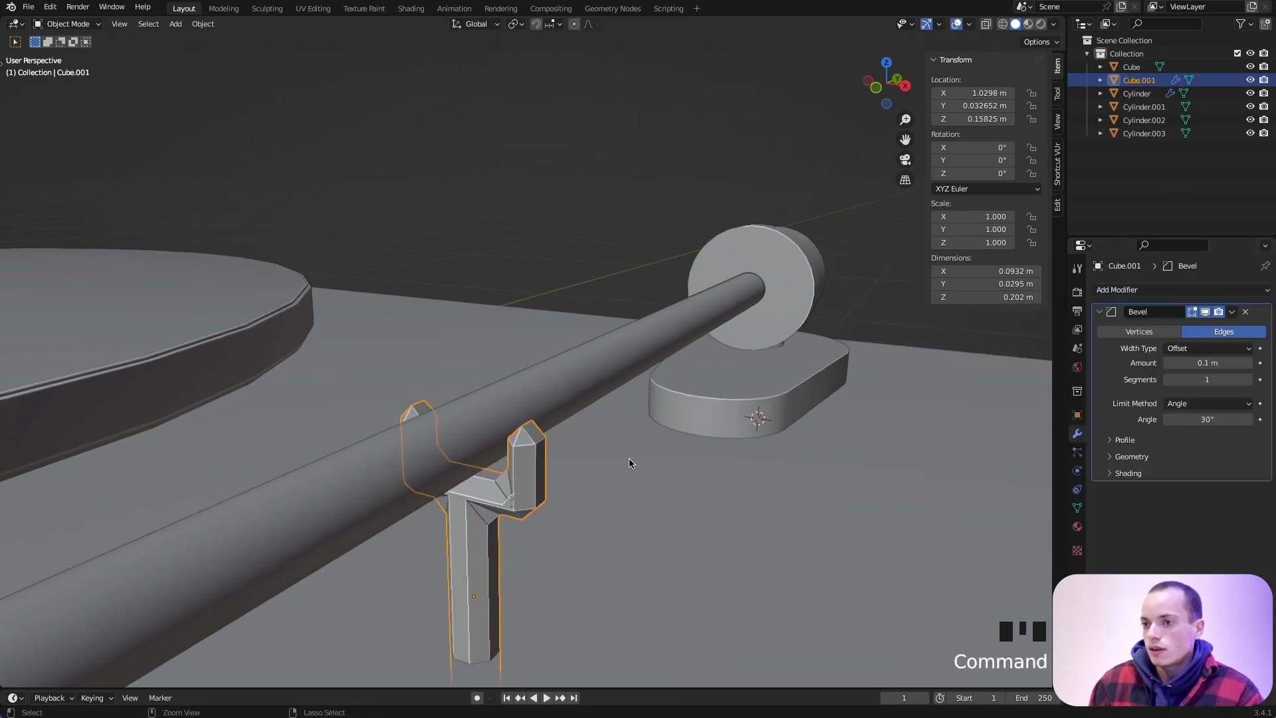
middle_drag(628, 458, 648, 460)
click(1248, 380)
click(1248, 379)
click(1248, 380)
click(1248, 379)
click(1248, 380)
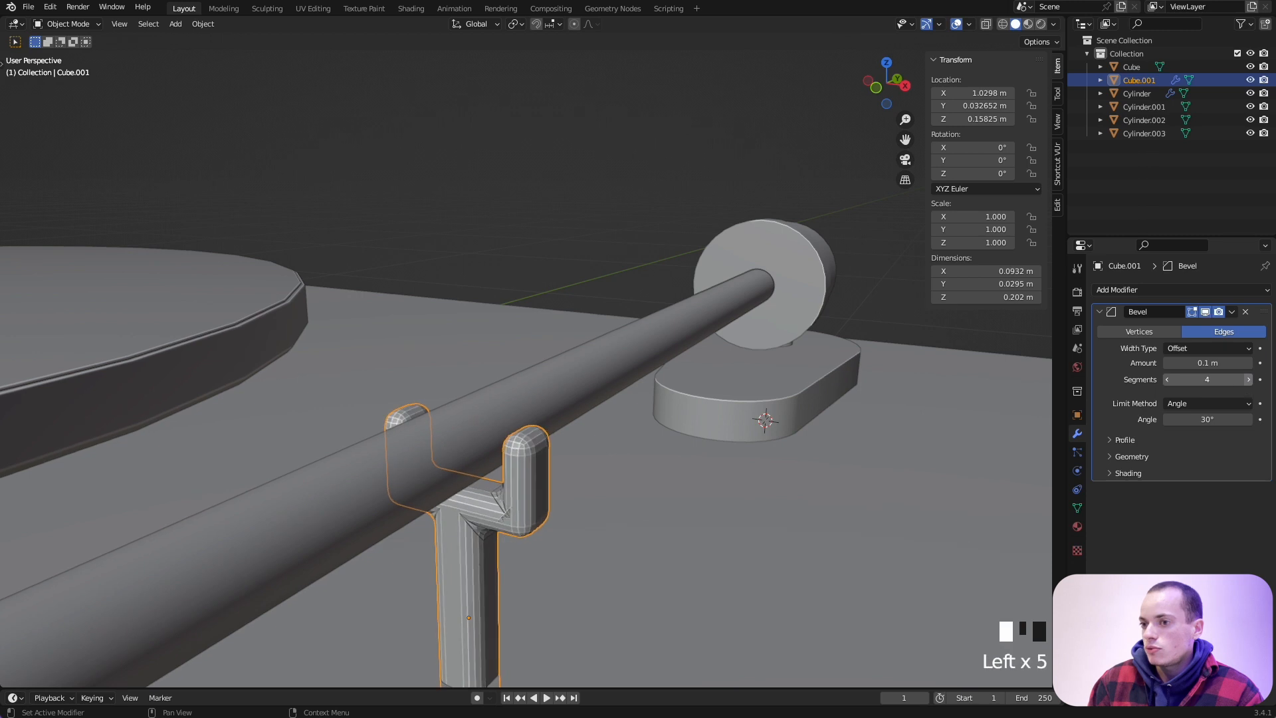
click(1248, 379)
click(1248, 380)
click(1249, 379)
Set the Bevel modifier's amount to 0.005 m.
drag(1211, 363, 1167, 362)
click(1248, 362)
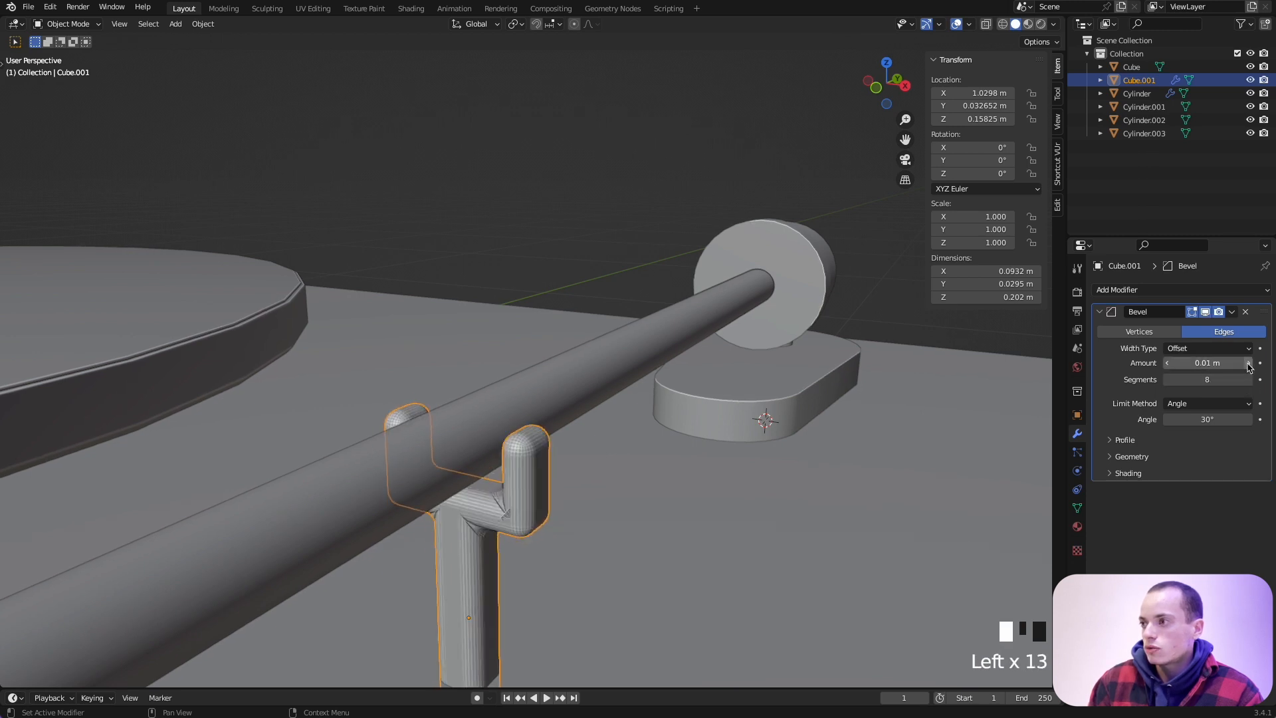
click(1248, 364)
key(BackSpace)
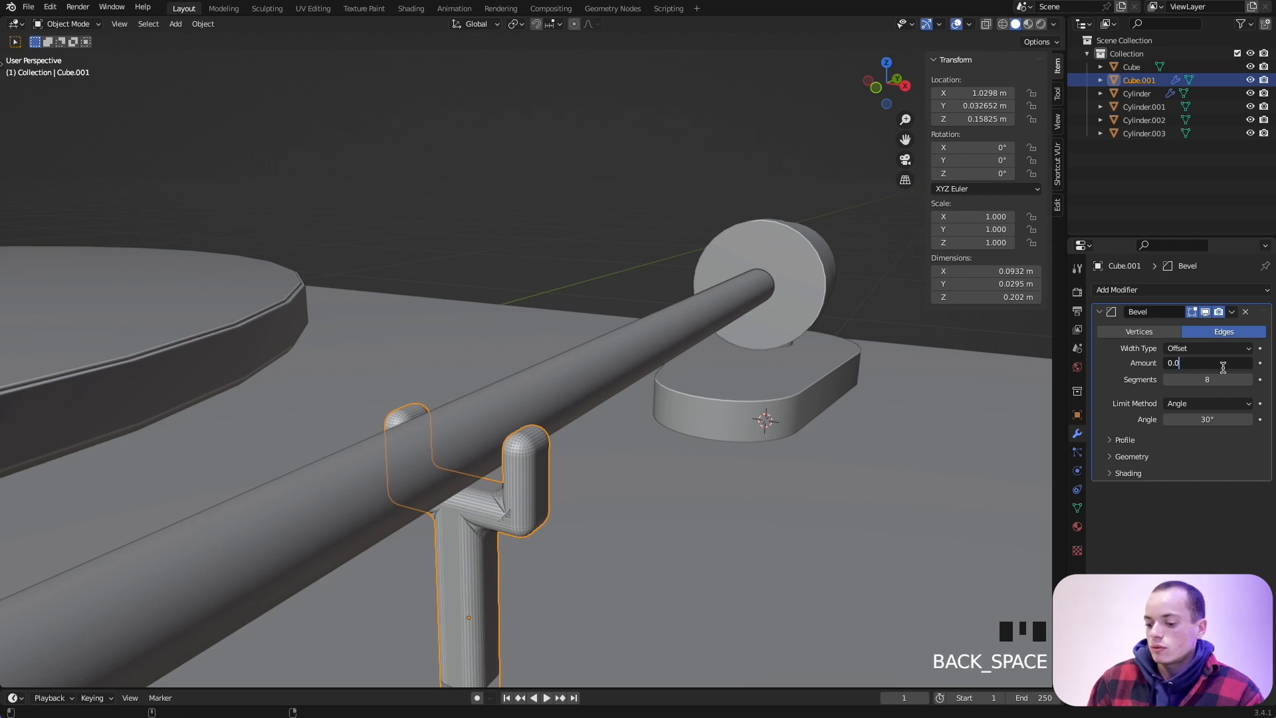
key(Return)
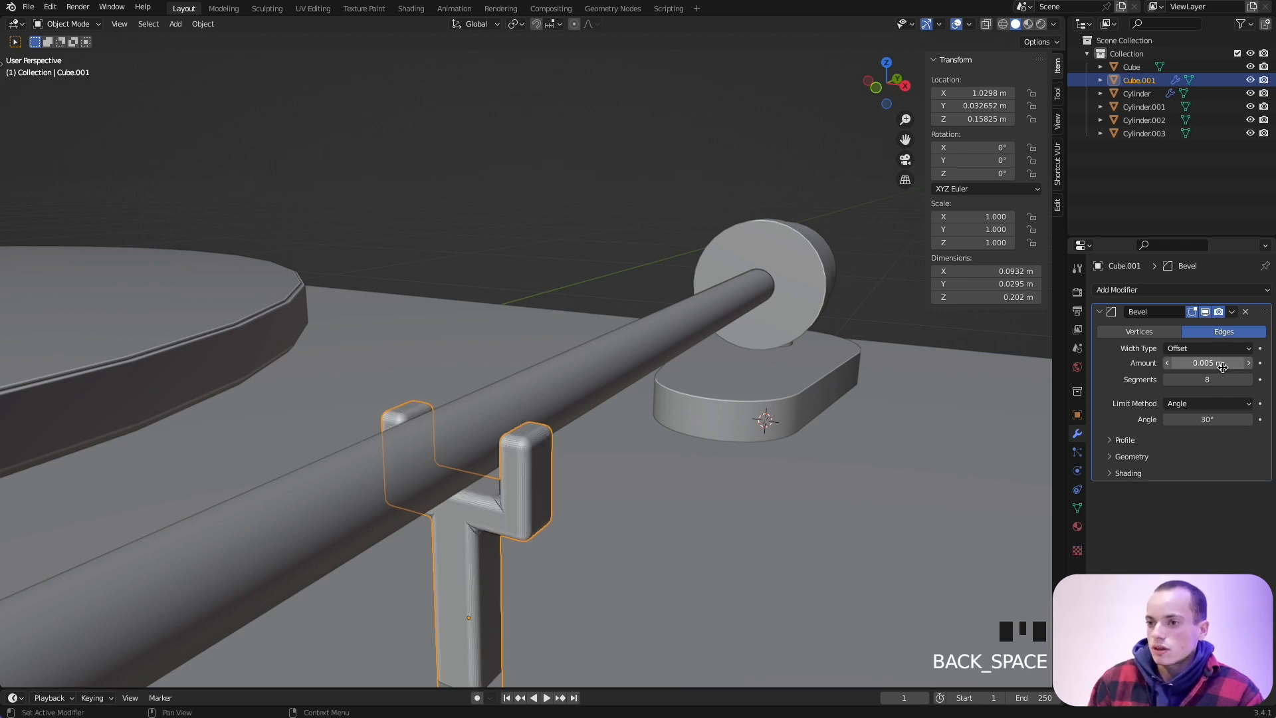
Set the Bevel modifier's outer miter to Arc so the fork's inner corners are rounded.
scroll(729, 480, up, 5)
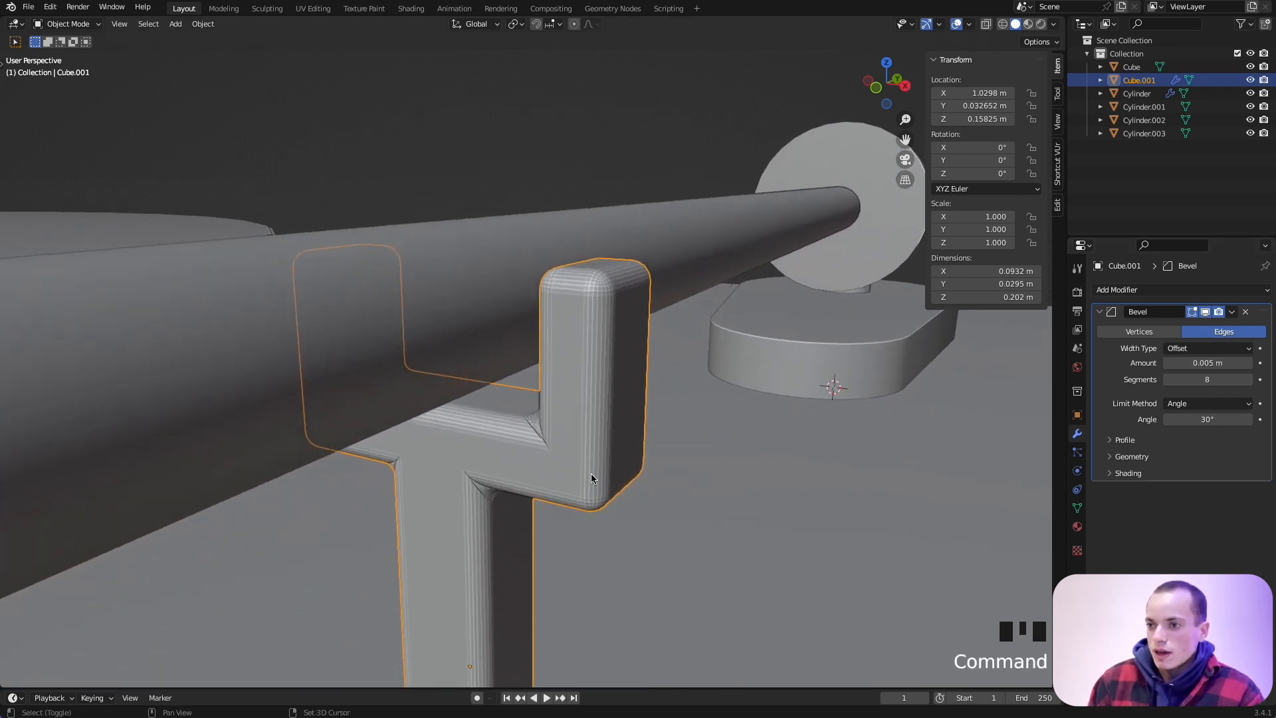
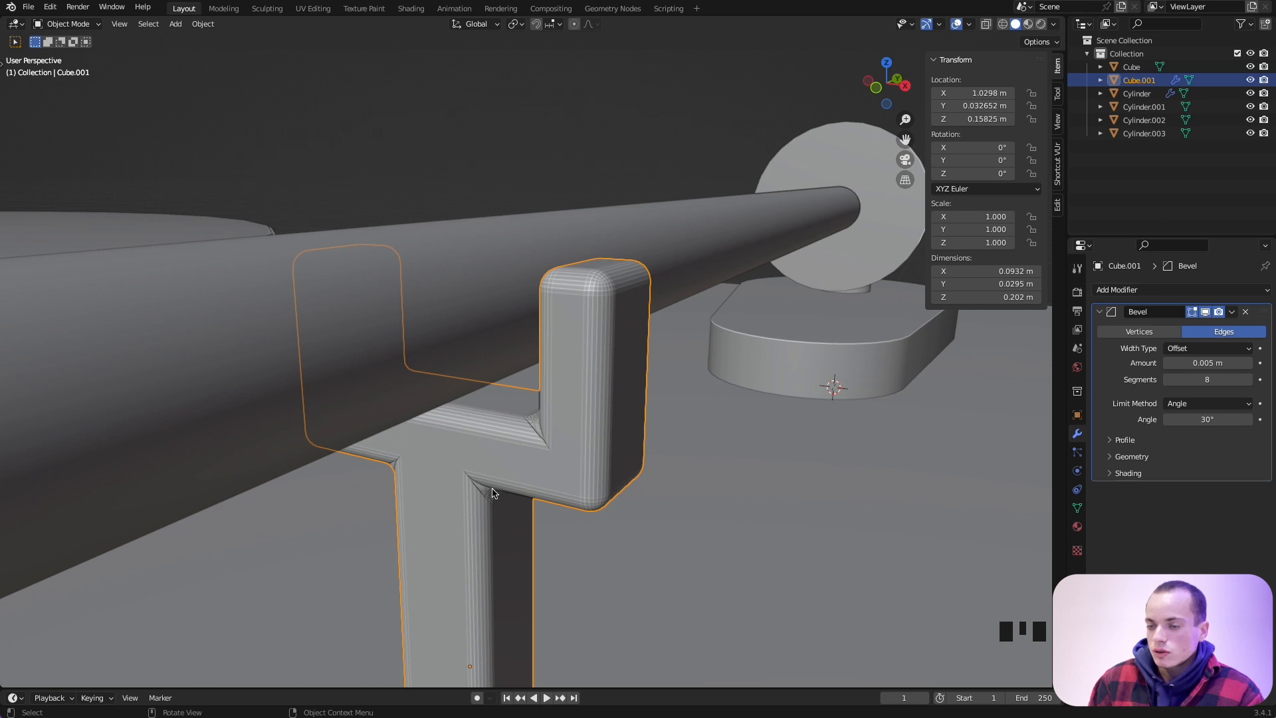
click(1128, 457)
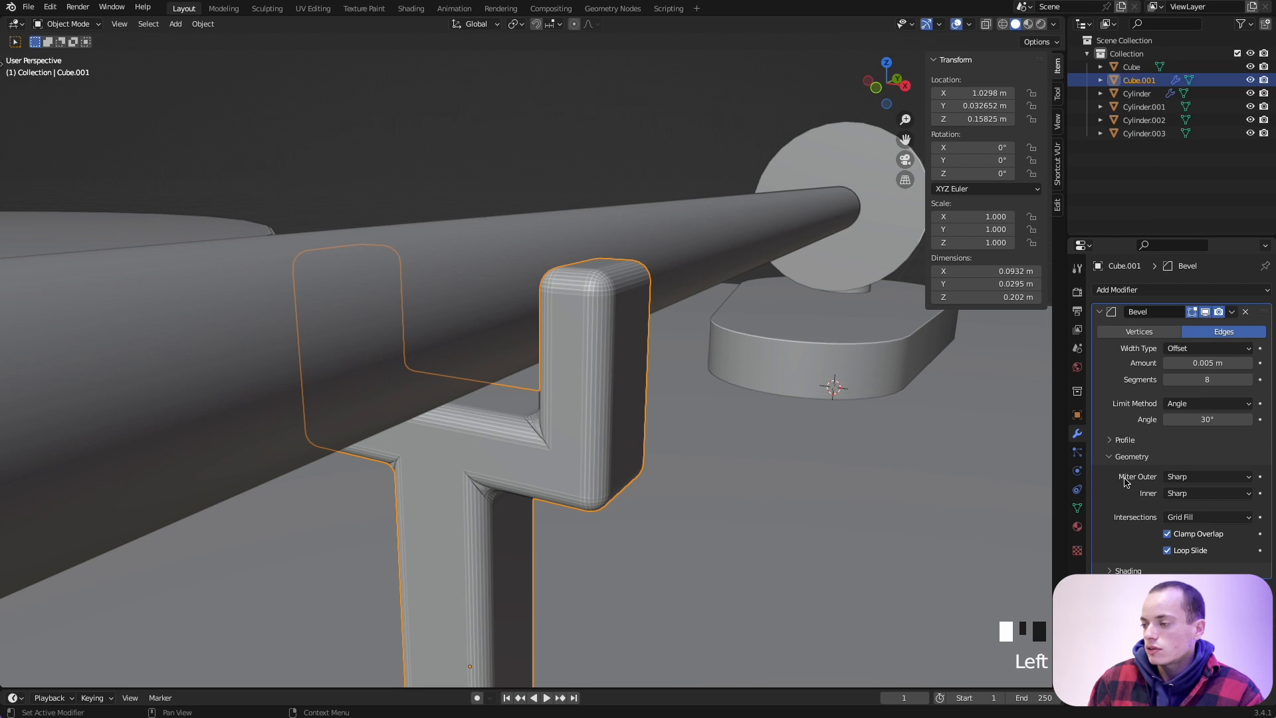
drag(1188, 482, 1185, 525)
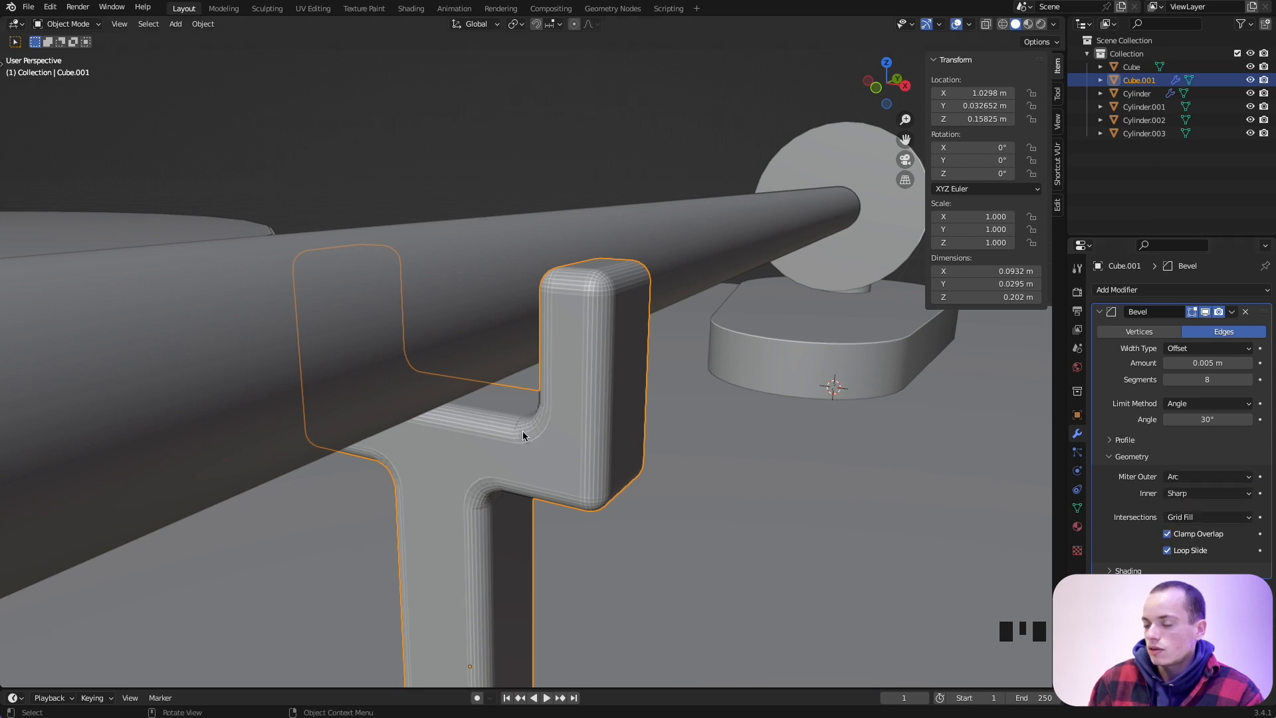
Apply Shade Auto Smooth to the armrest post.
right_click(607, 419)
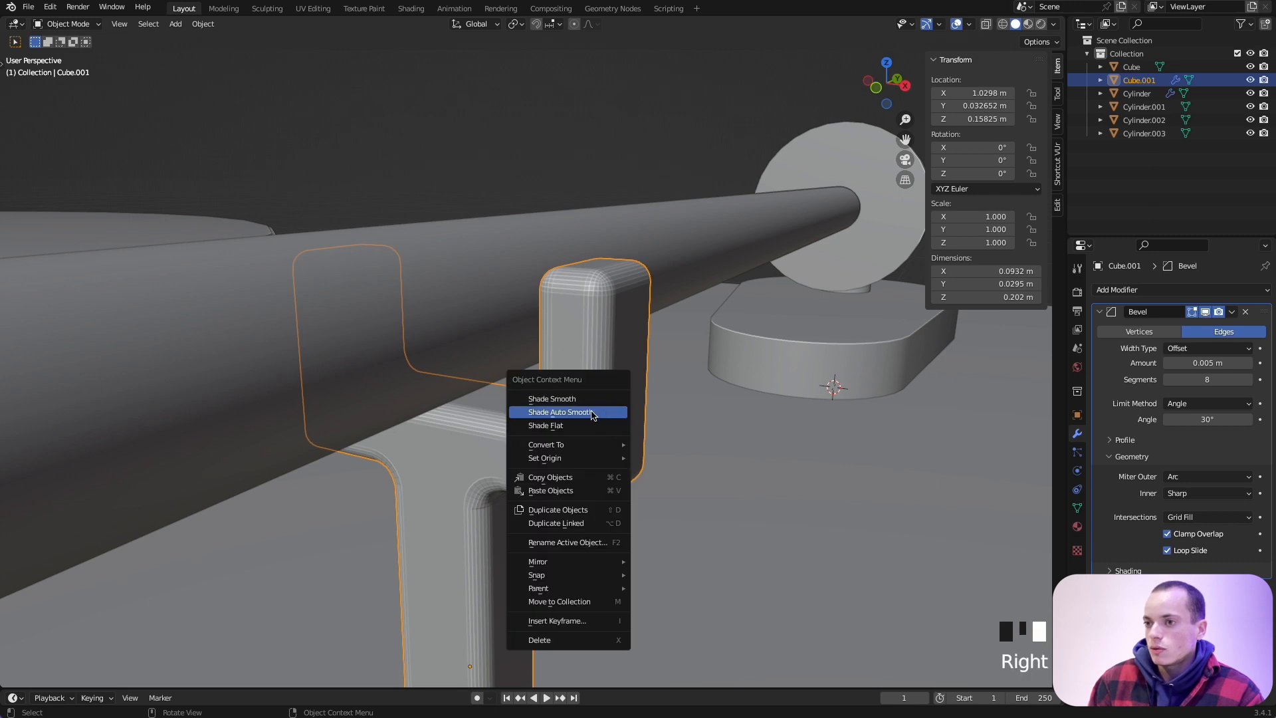
click(592, 413)
super+scroll(618, 428, down, 4)
super+scroll(616, 427, up, 2)
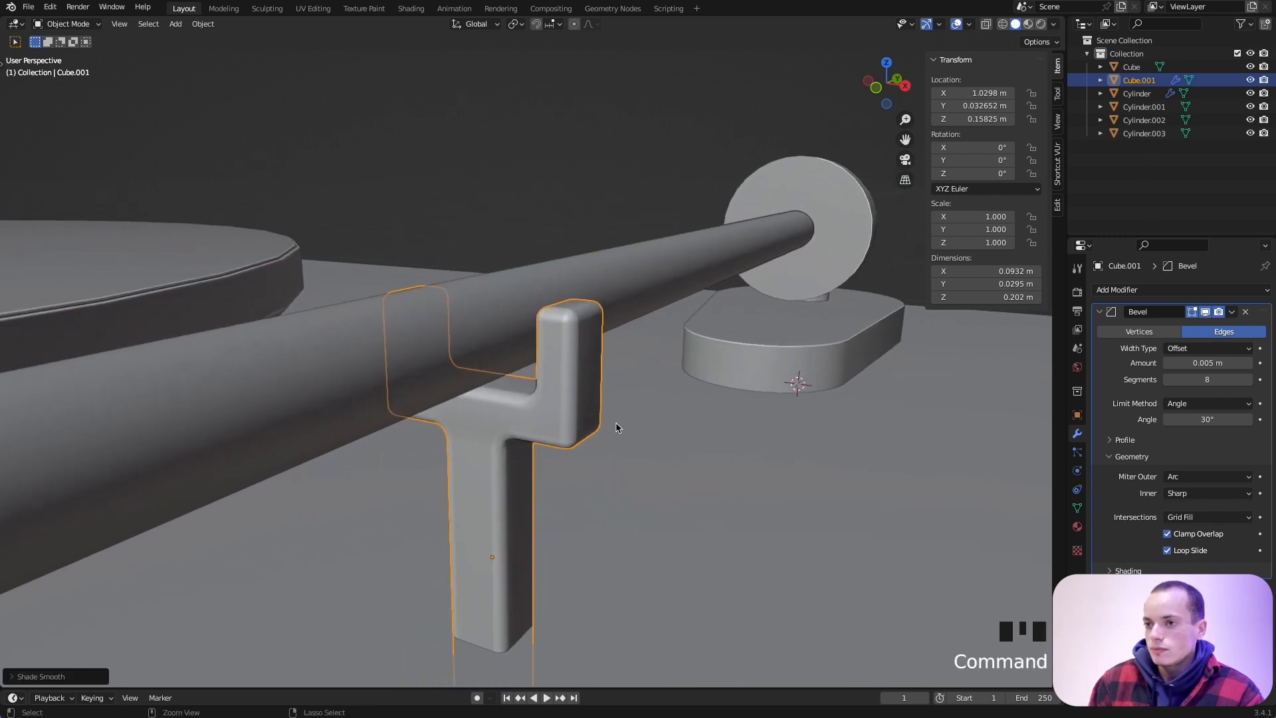
Scale the armrest post by about 0.89 along X and apply its scale.
click(652, 435)
key(s)
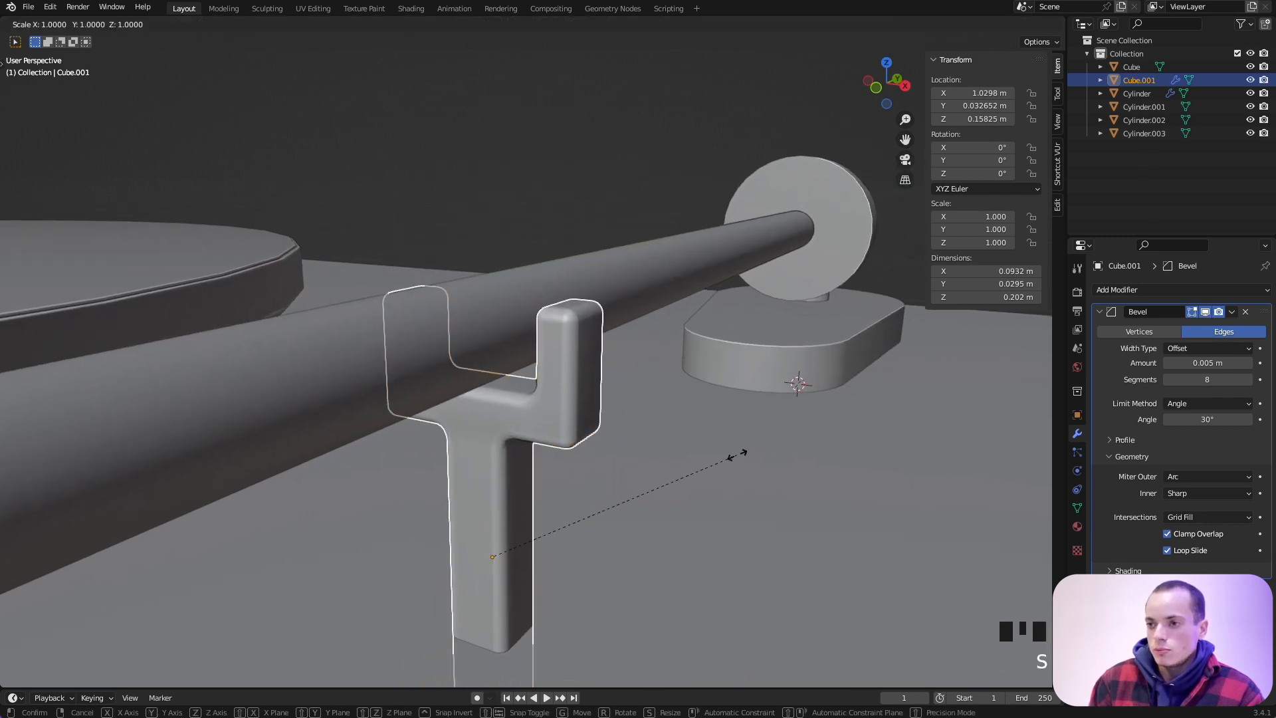
key(x)
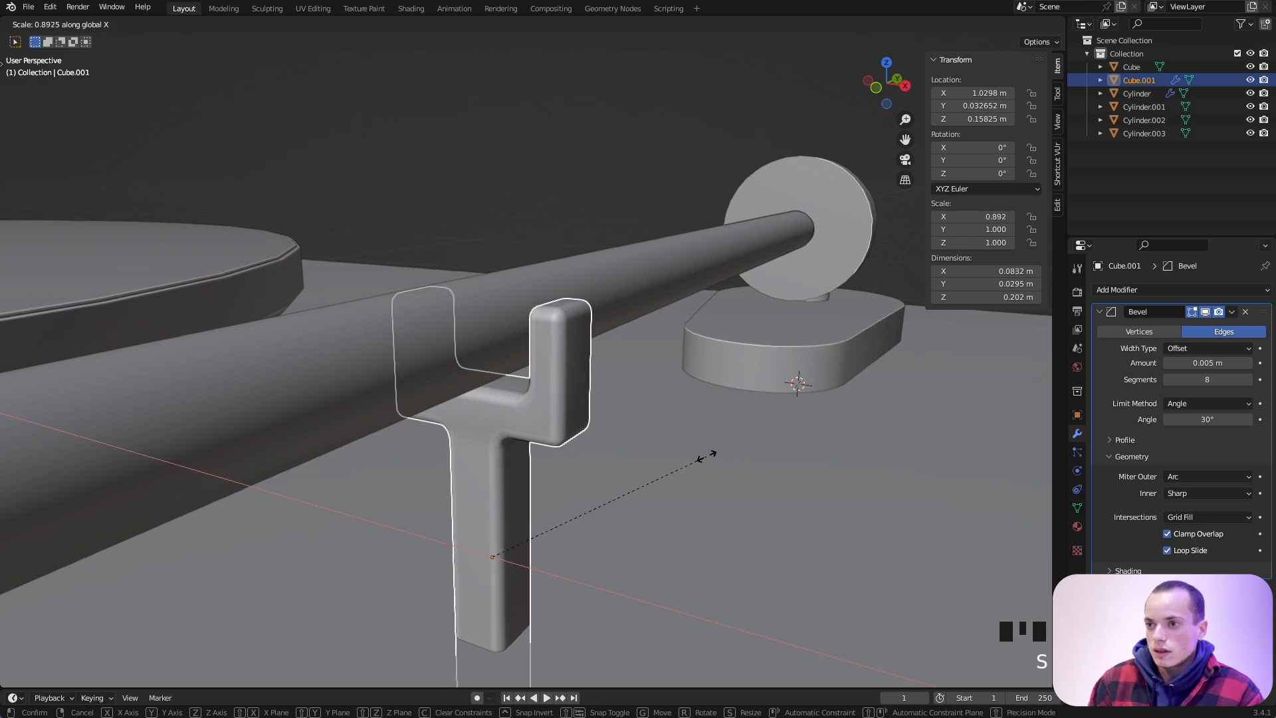
click(708, 458)
key(ctrl+a)
click(671, 458)
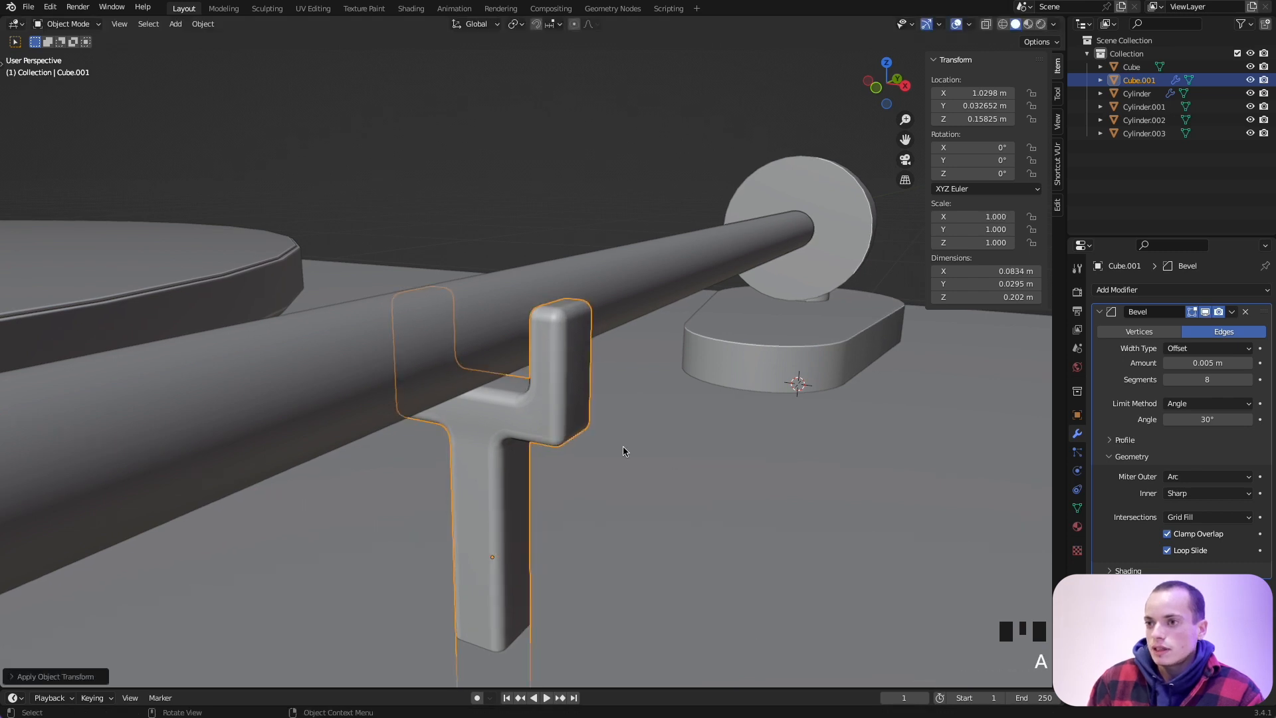
scroll(604, 438, down, 5)
click(603, 444)
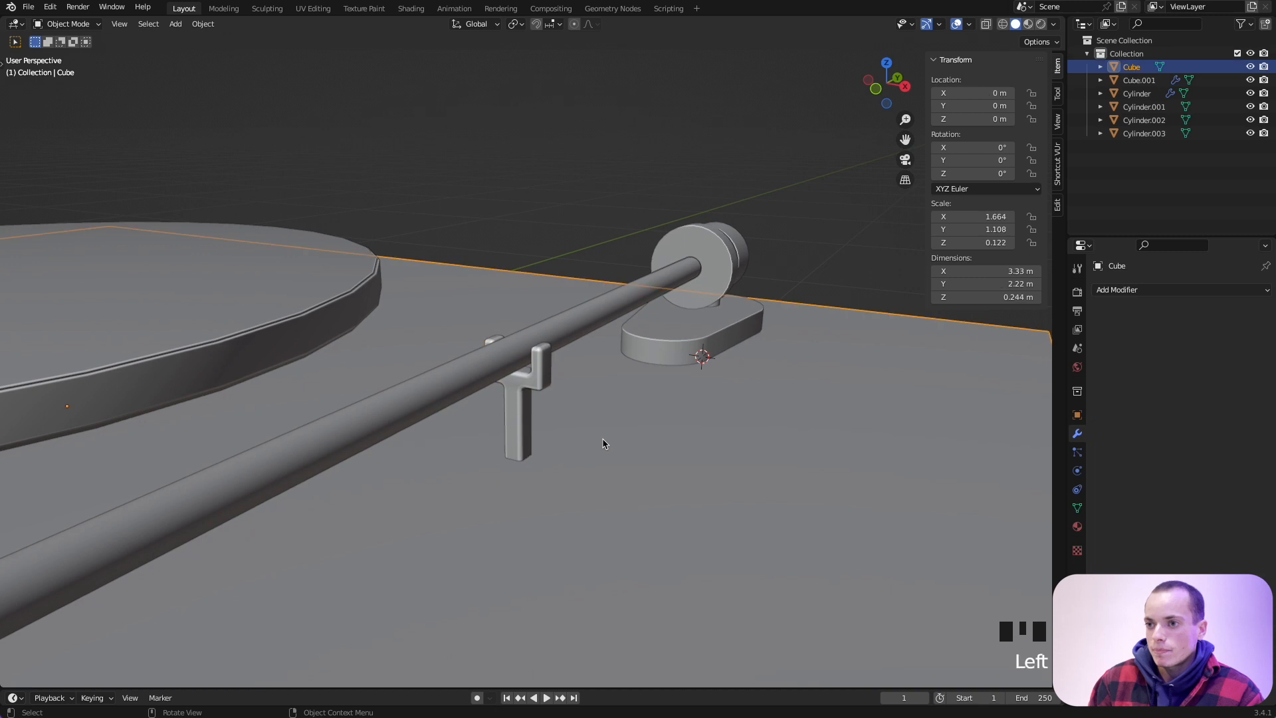
scroll(603, 443, down, 5)
super+scroll(603, 443, up, 5)
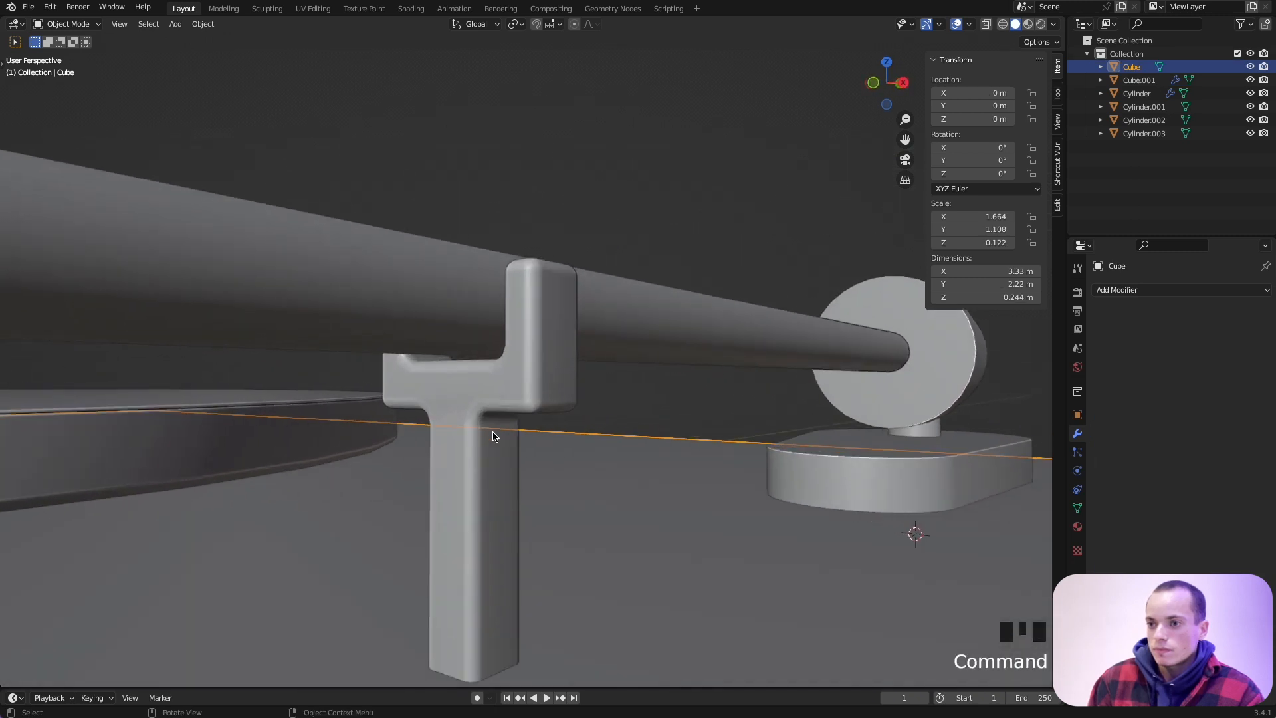
click(492, 436)
key(g)
key(z)
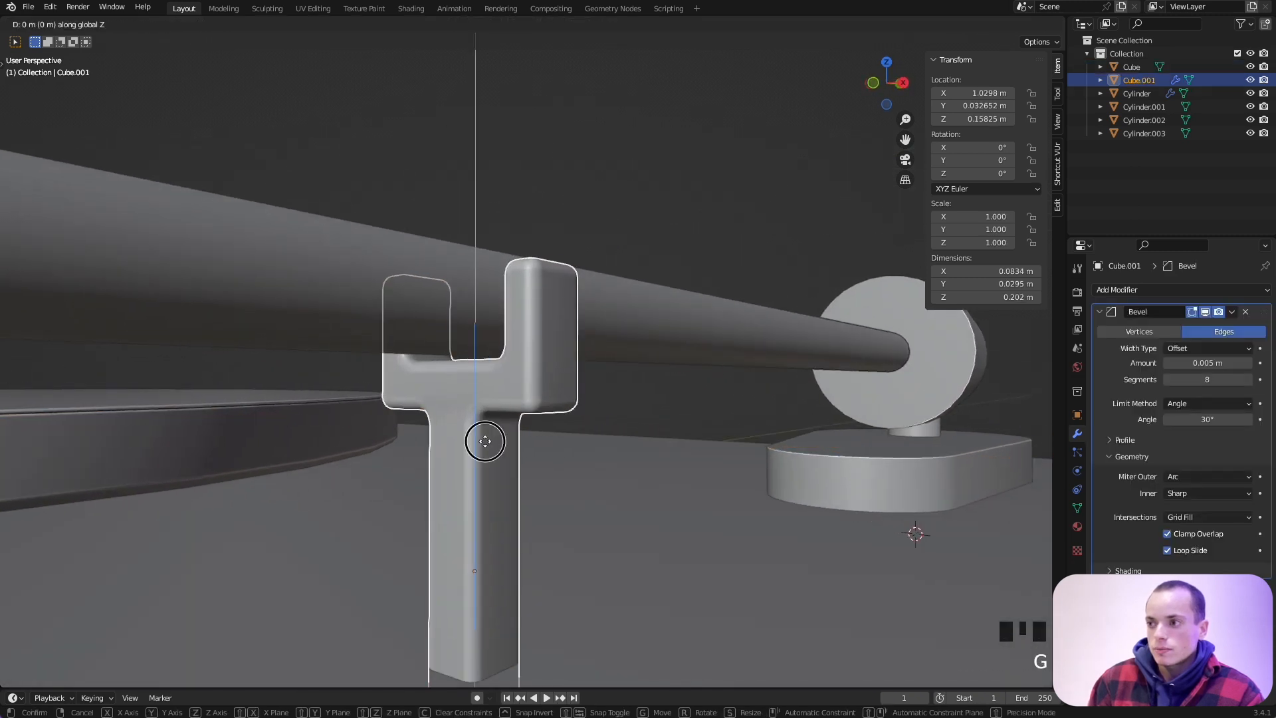
right_click(485, 441)
Select the turntable base and save the file.
scroll(616, 491, down, 4)
click(616, 492)
scroll(620, 497, down, 3)
key(ctrl+s)
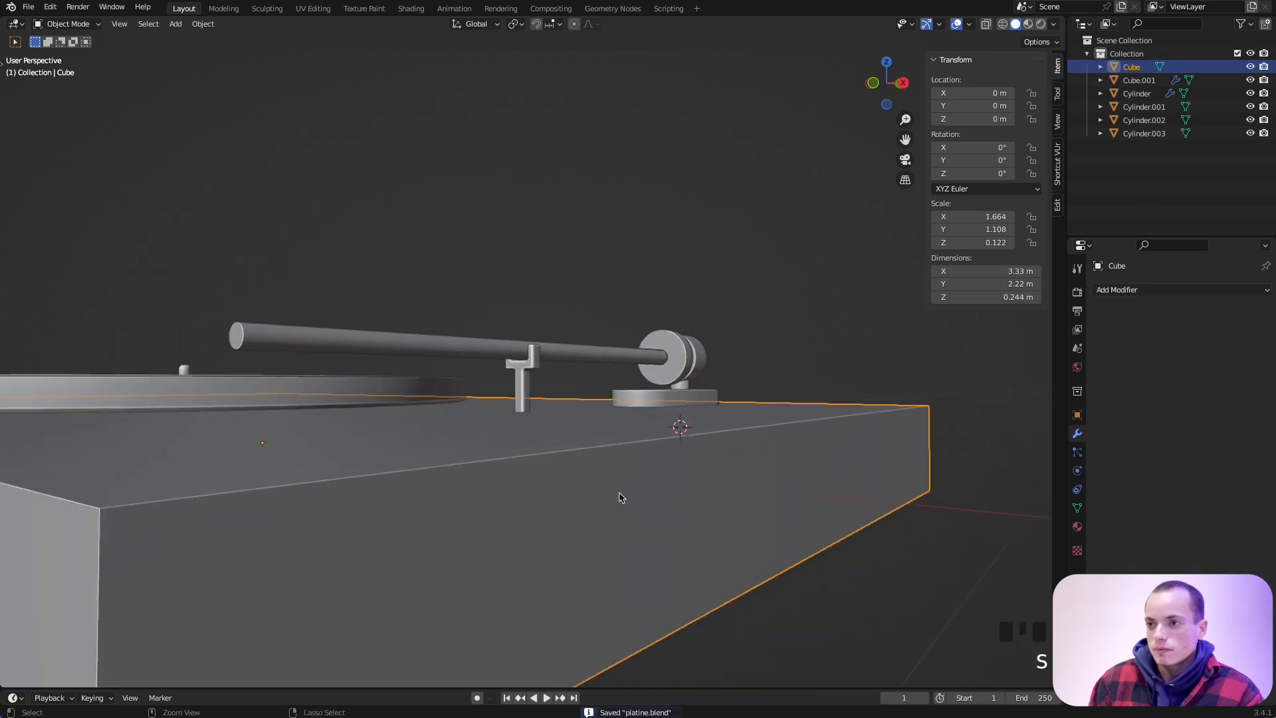
Examine the tonearm and armrest from the side and from above, down to the rod's free end.
scroll(619, 498, up, 5)
scroll(619, 498, down, 5)
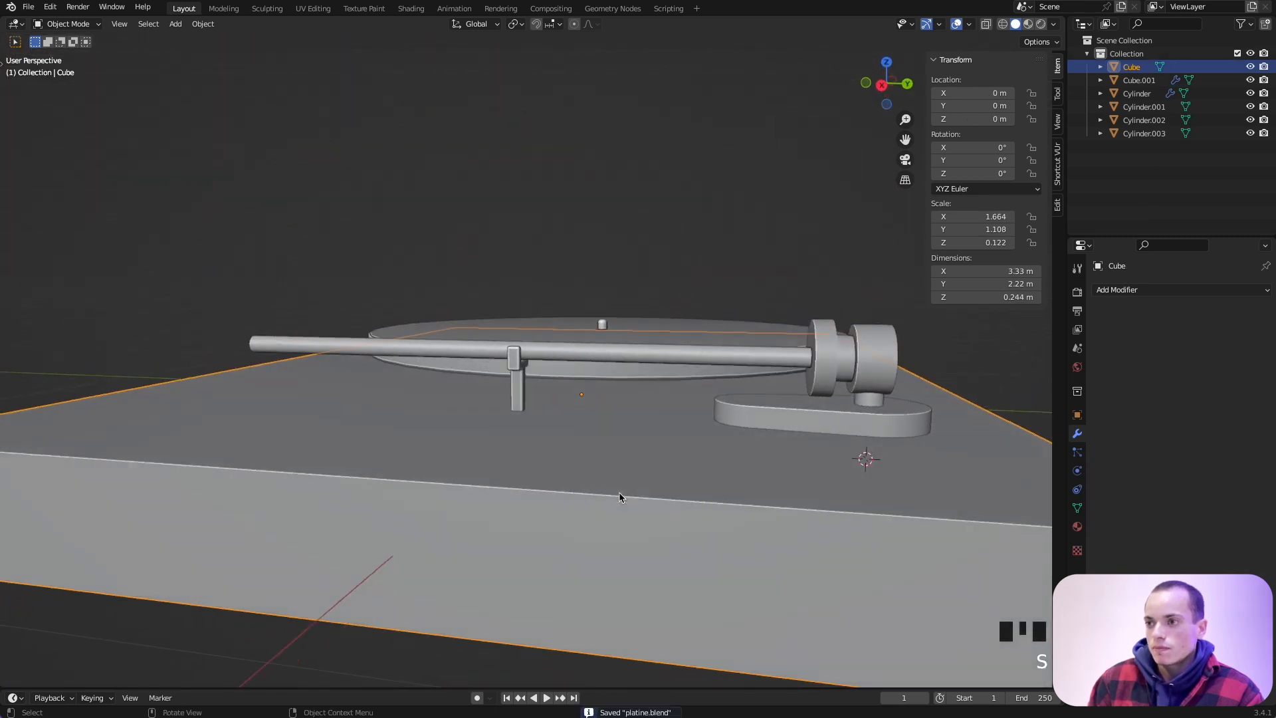
scroll(619, 497, up, 3)
key(KP_3)
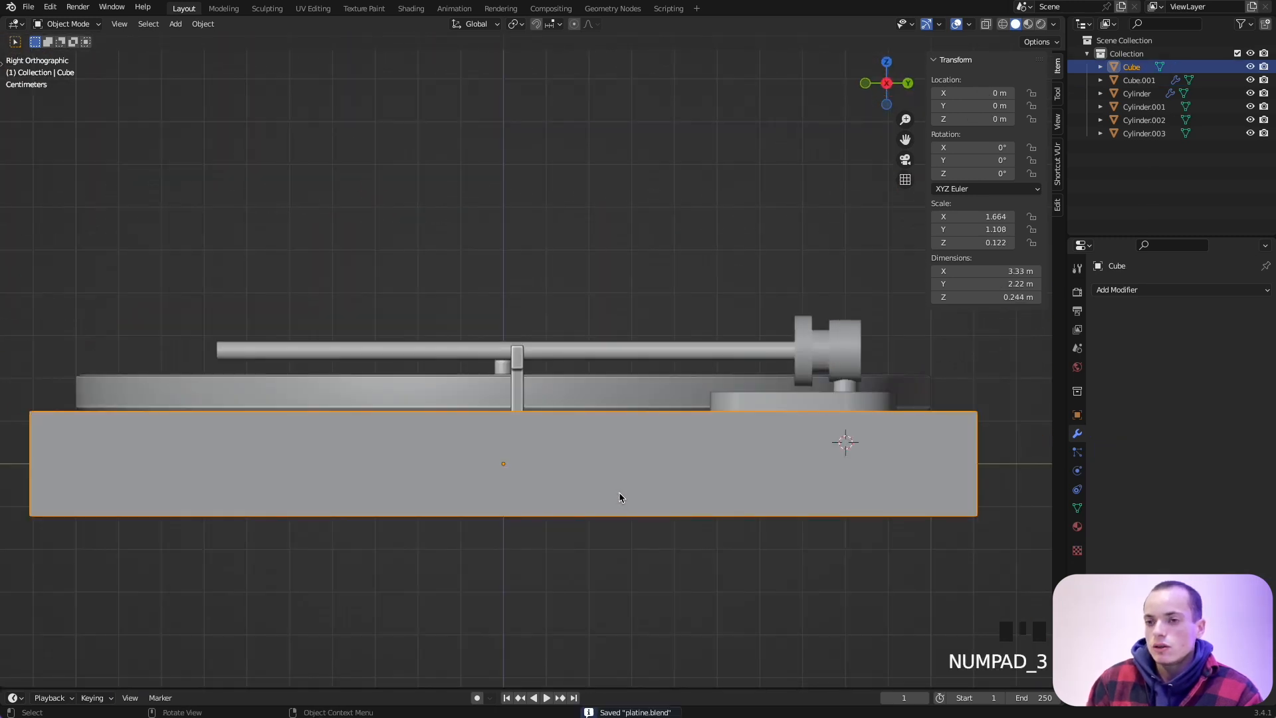
scroll(619, 493, left, 5)
super+scroll(619, 495, down, 3)
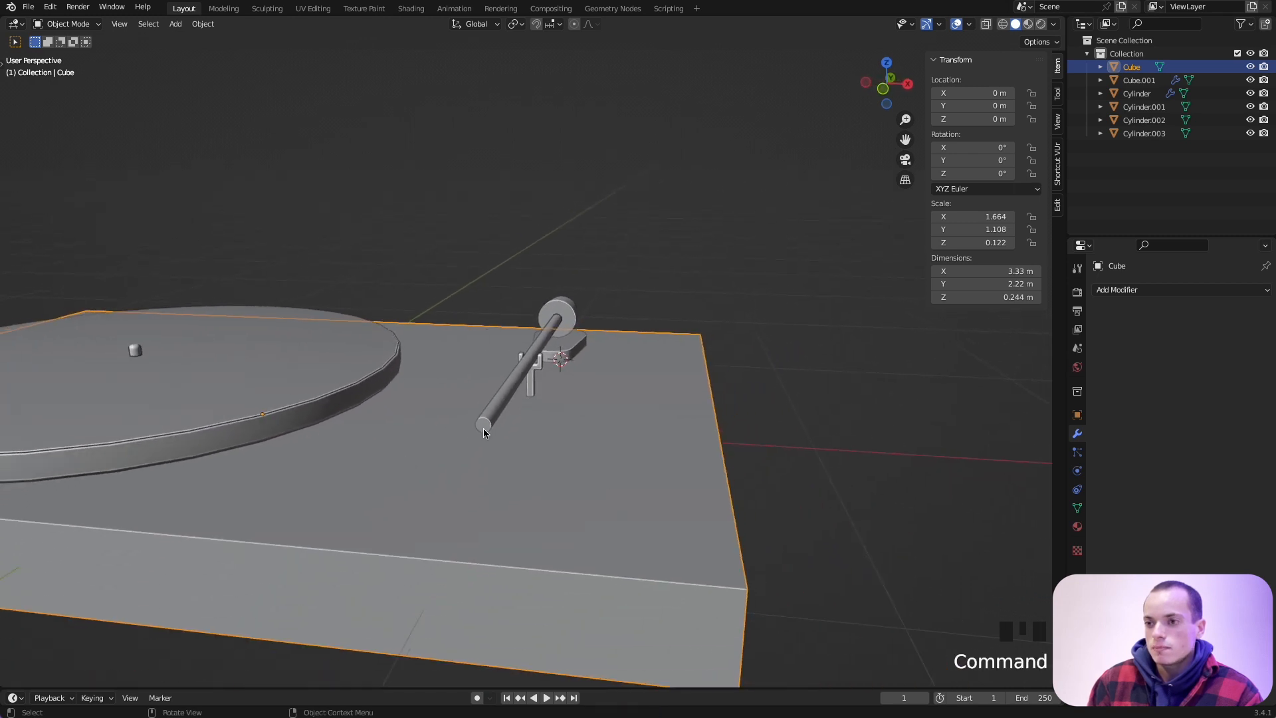
scroll(484, 428, up, 5)
super+scroll(519, 592, down, 3)
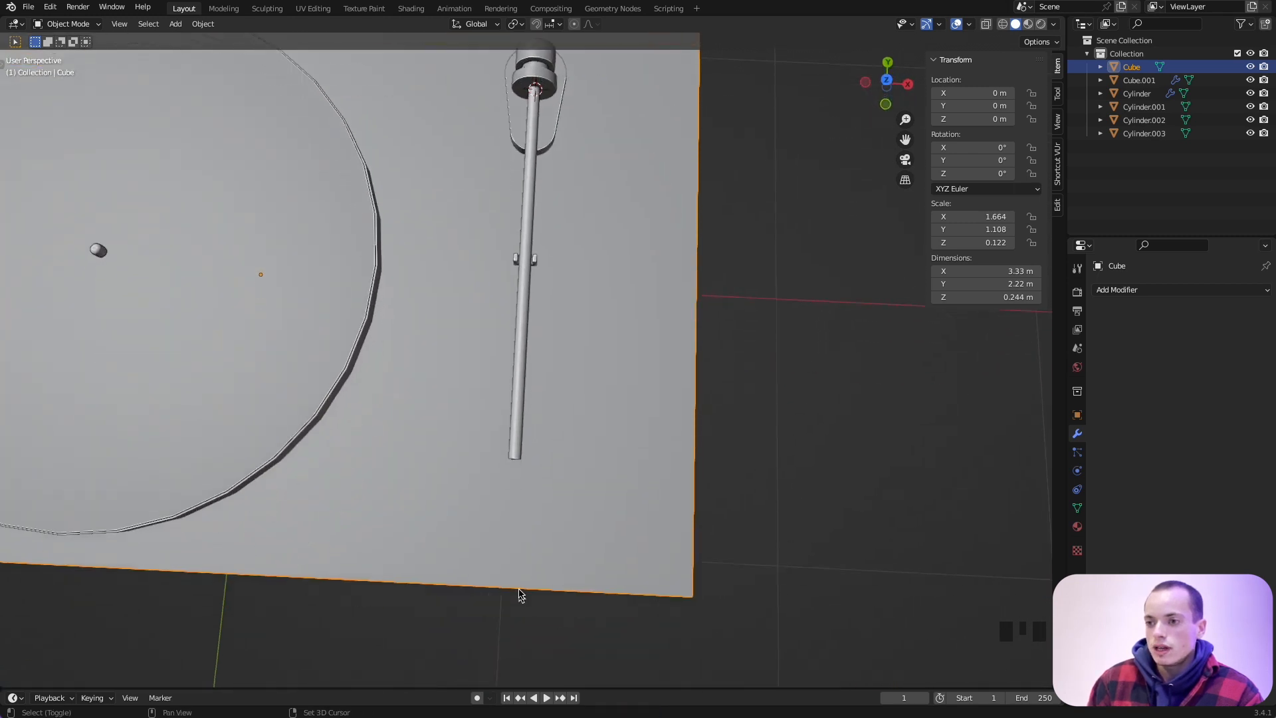
ctrl+scroll(502, 458, up, 5)
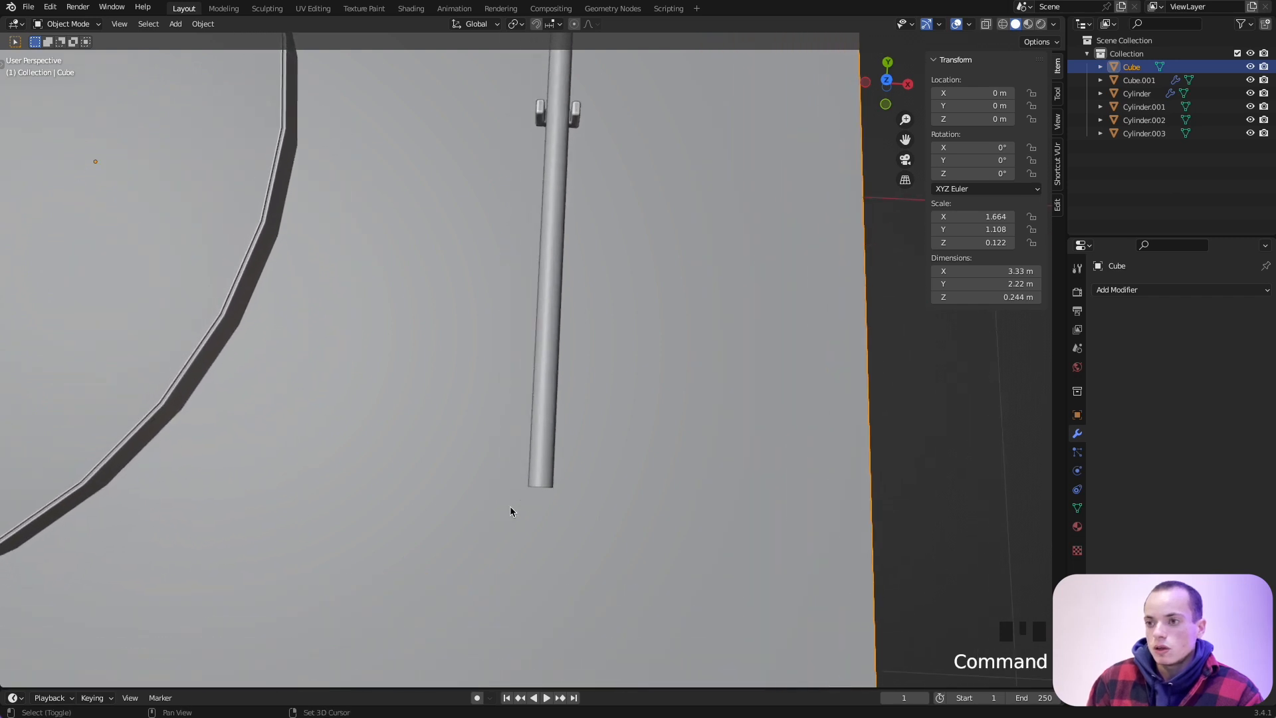
Add a cube mesh and scale it down uniformly to about 0.175 m per side.
key(shift+a)
mouse_move(529, 450)
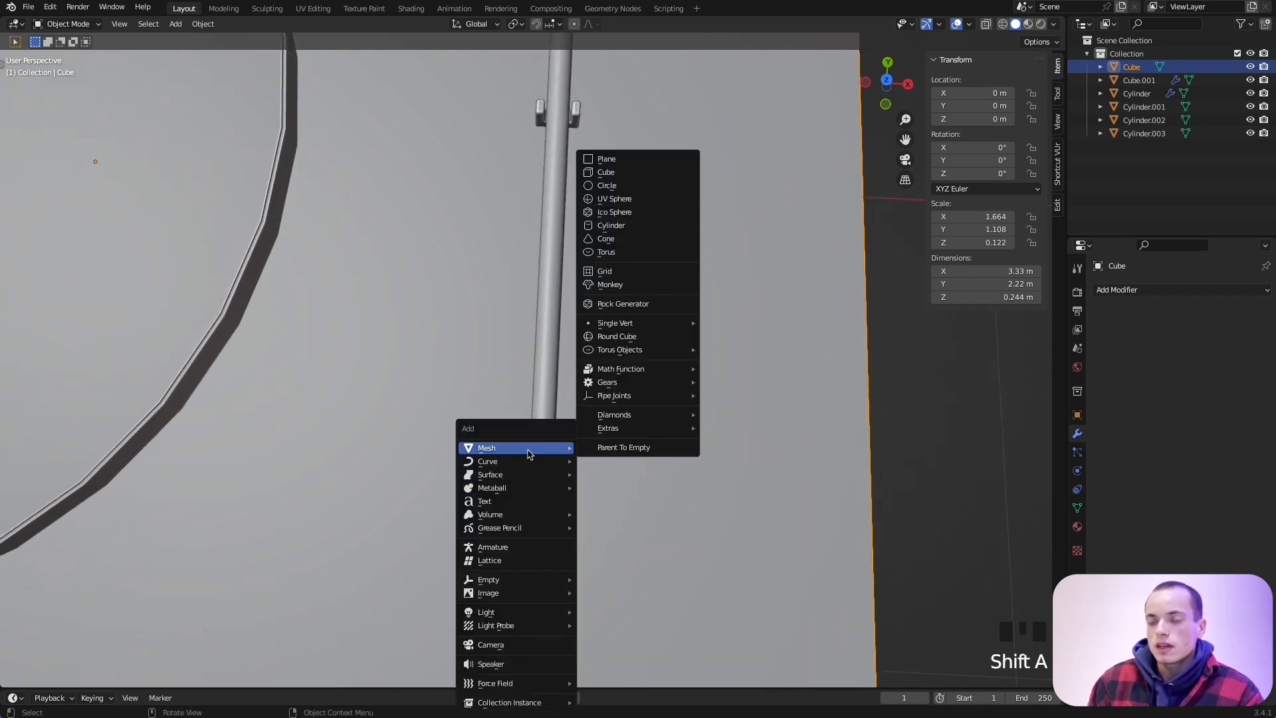
click(642, 174)
super+scroll(646, 347, down, 4)
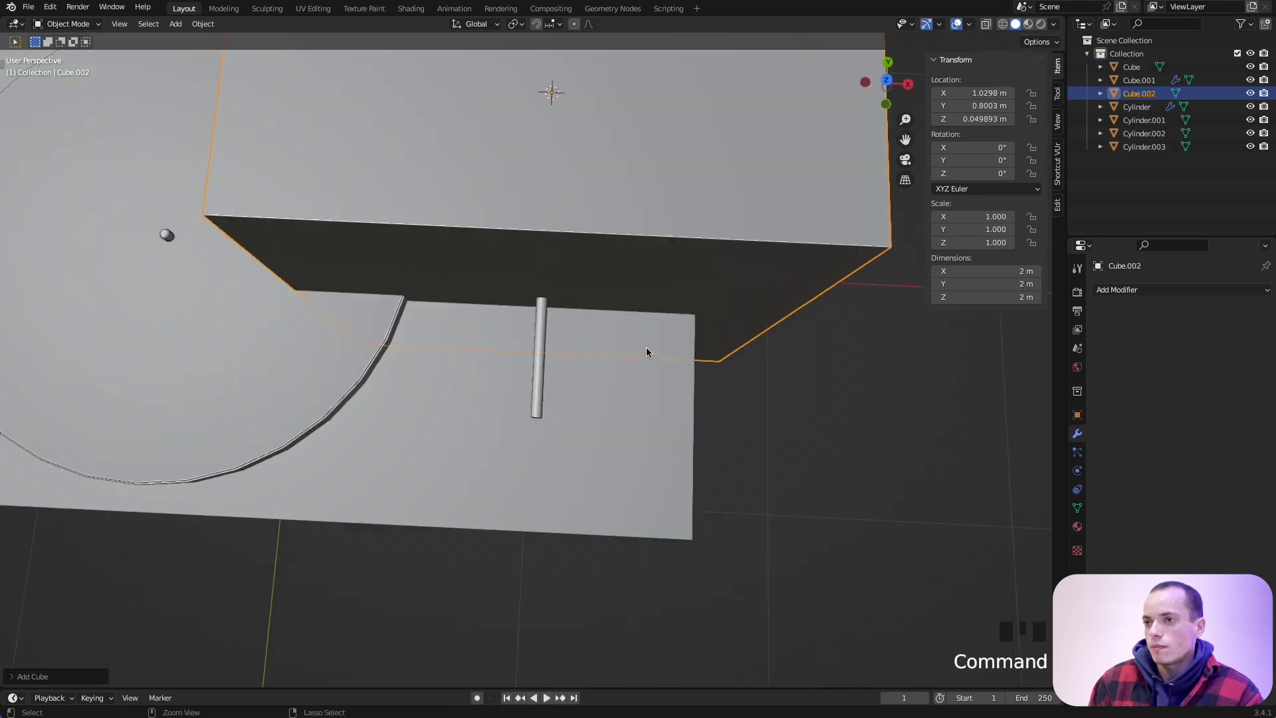
super+scroll(648, 353, down, 3)
key(s)
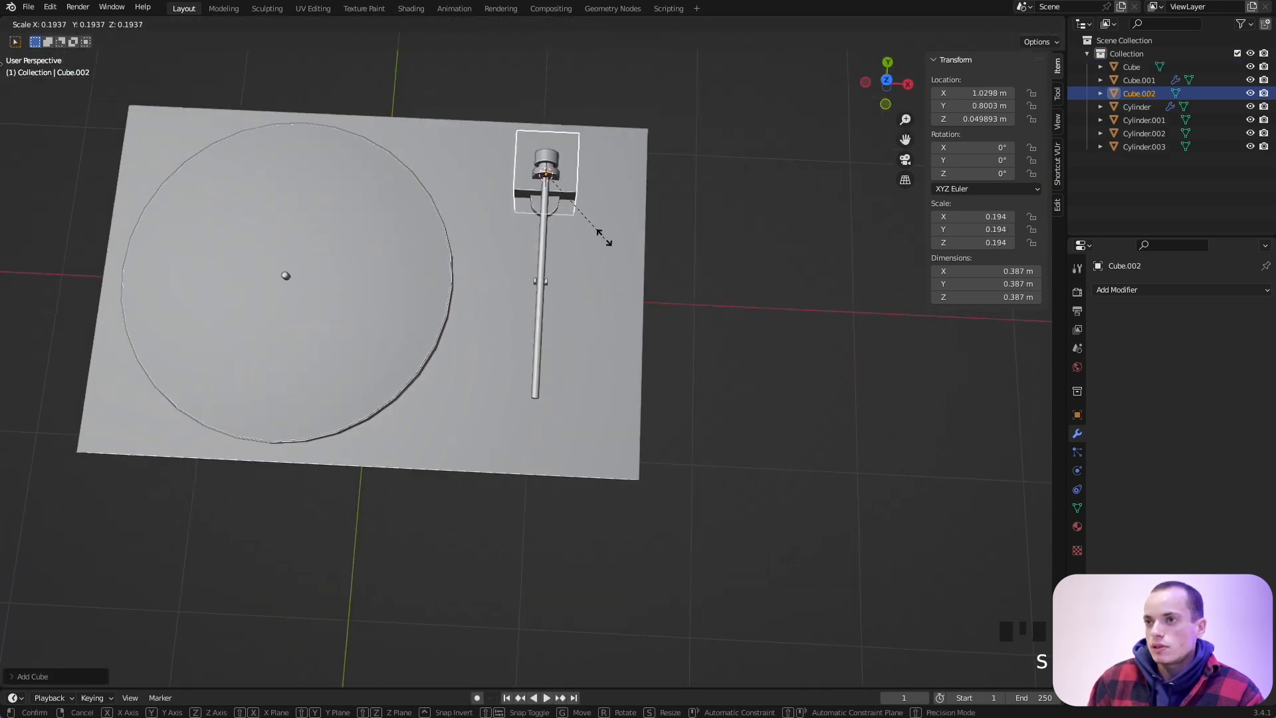
click(569, 205)
Move the small cube along Y to the tonearm rod's free end, at about Y -0.683 m.
key(KP_7)
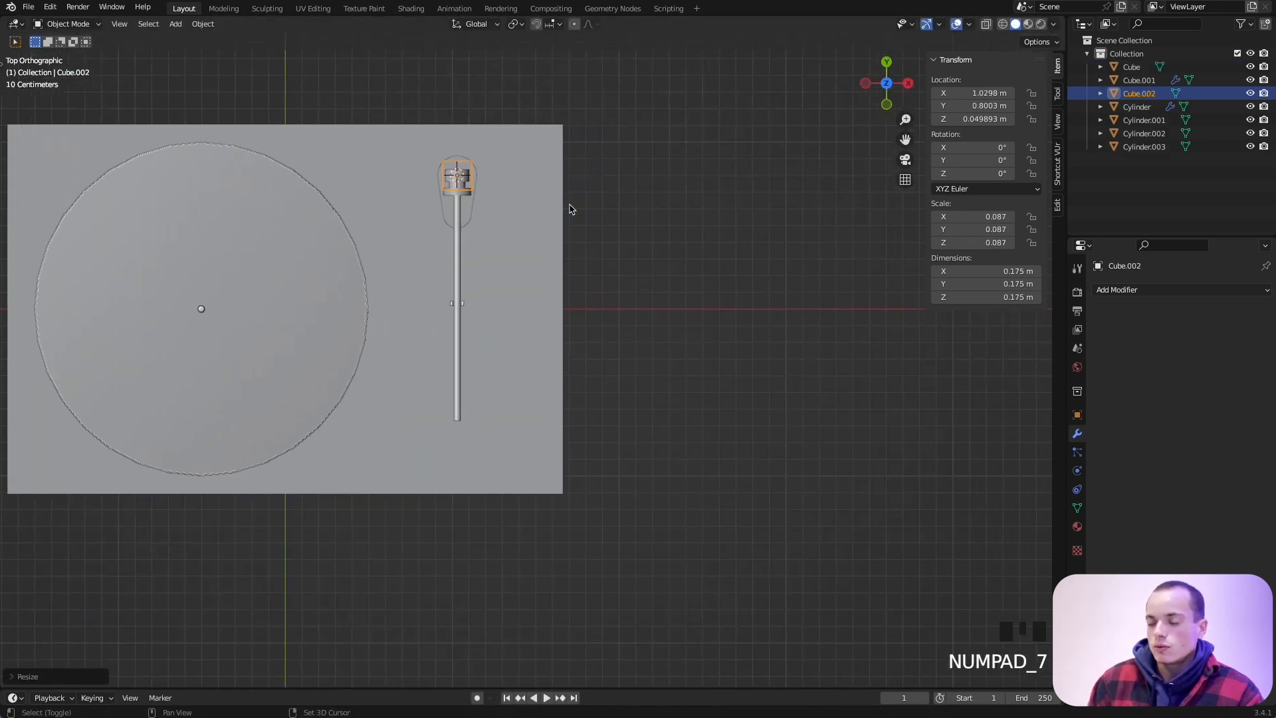
super+scroll(569, 209, up, 5)
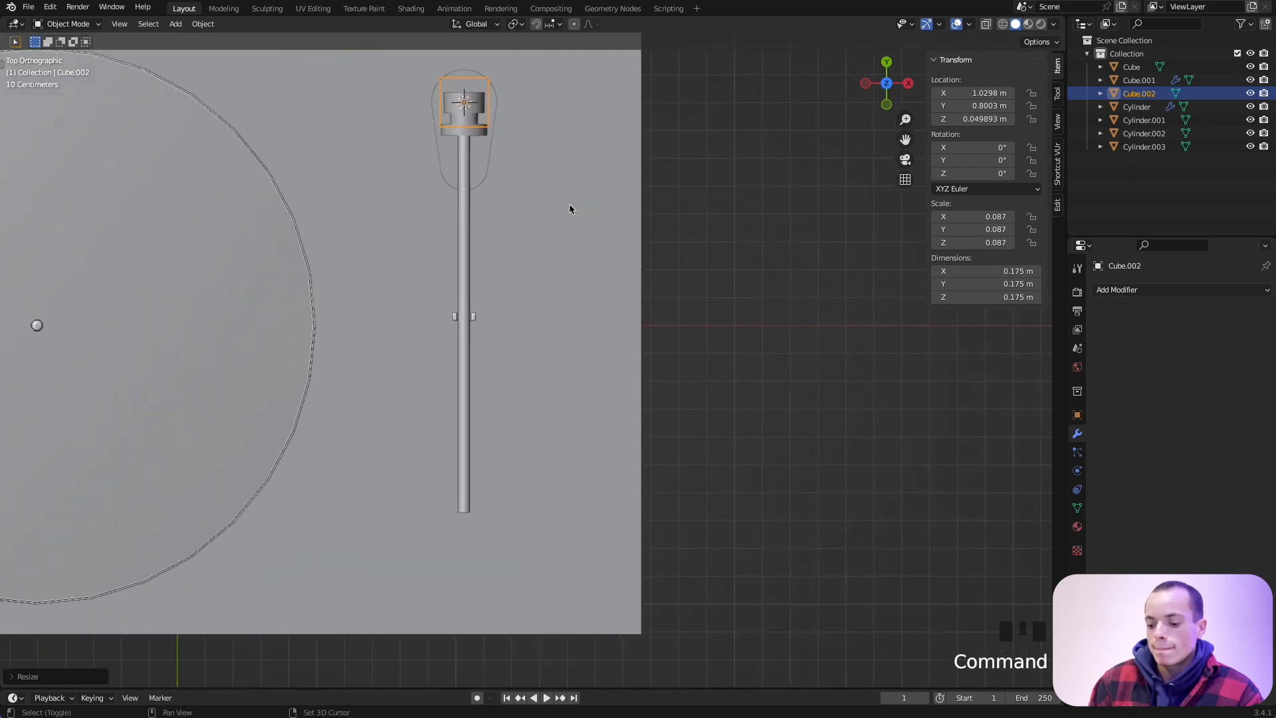
key(g)
key(y)
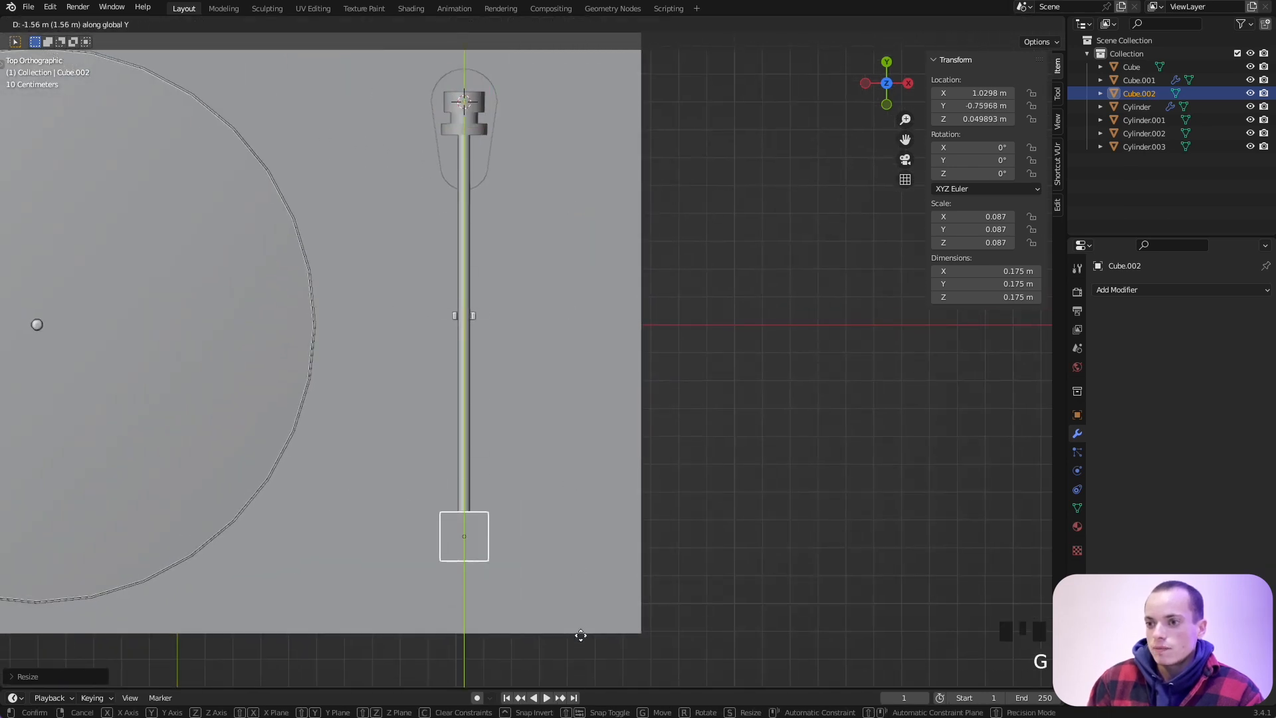
click(578, 618)
Resize the cube to about 0.067 m wide and high and 0.114 m long in Y, and save the file.
ctrl+scroll(479, 522, up, 5)
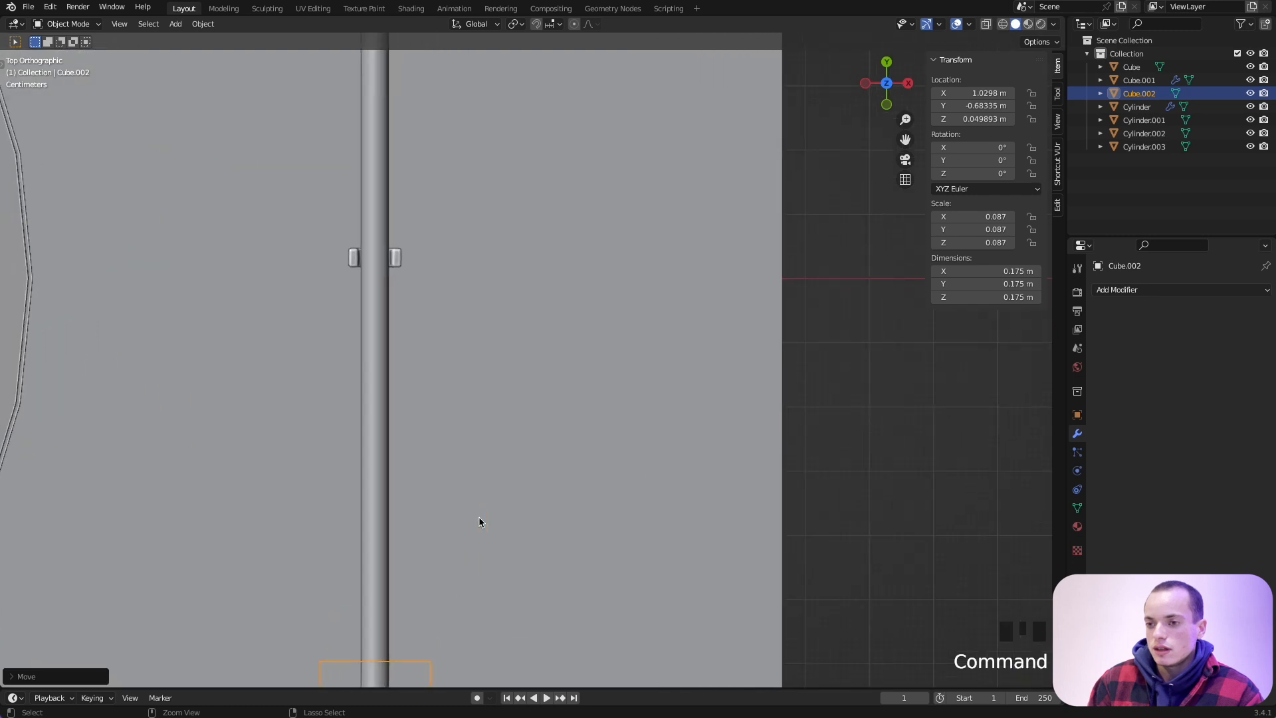
shift+scroll(482, 521, down, 5)
key(s)
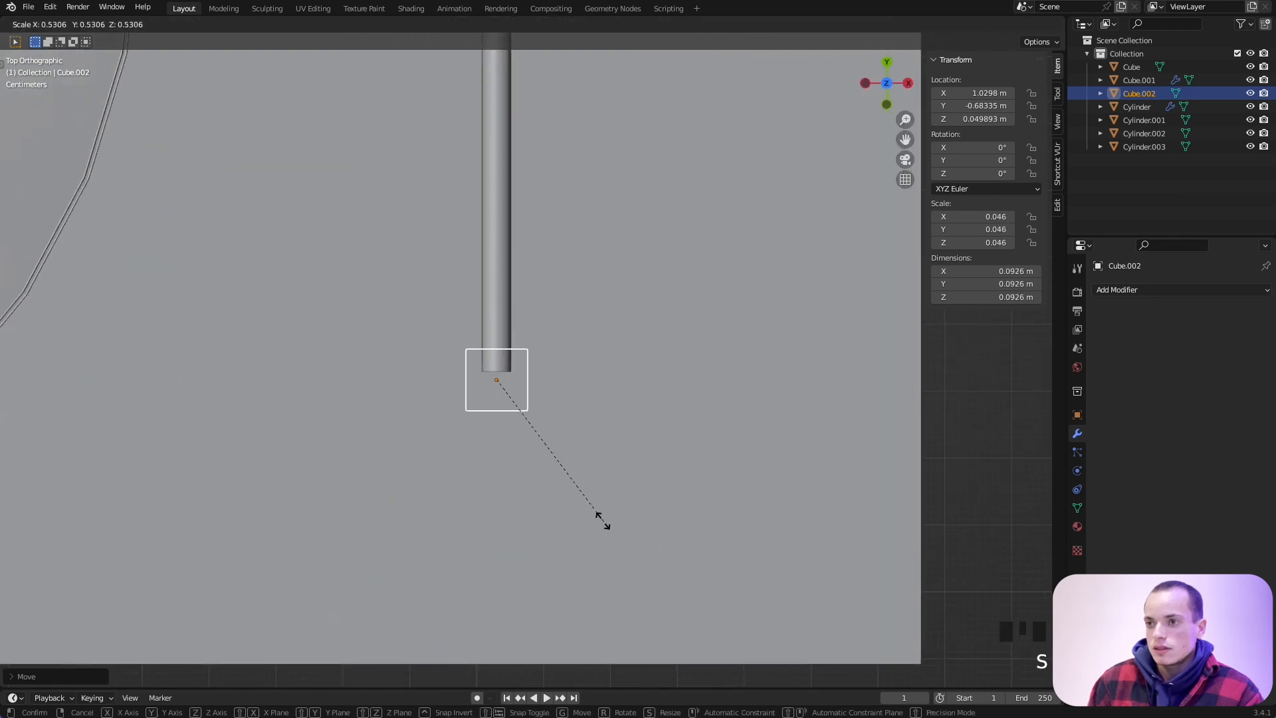
click(567, 487)
key(s)
key(y)
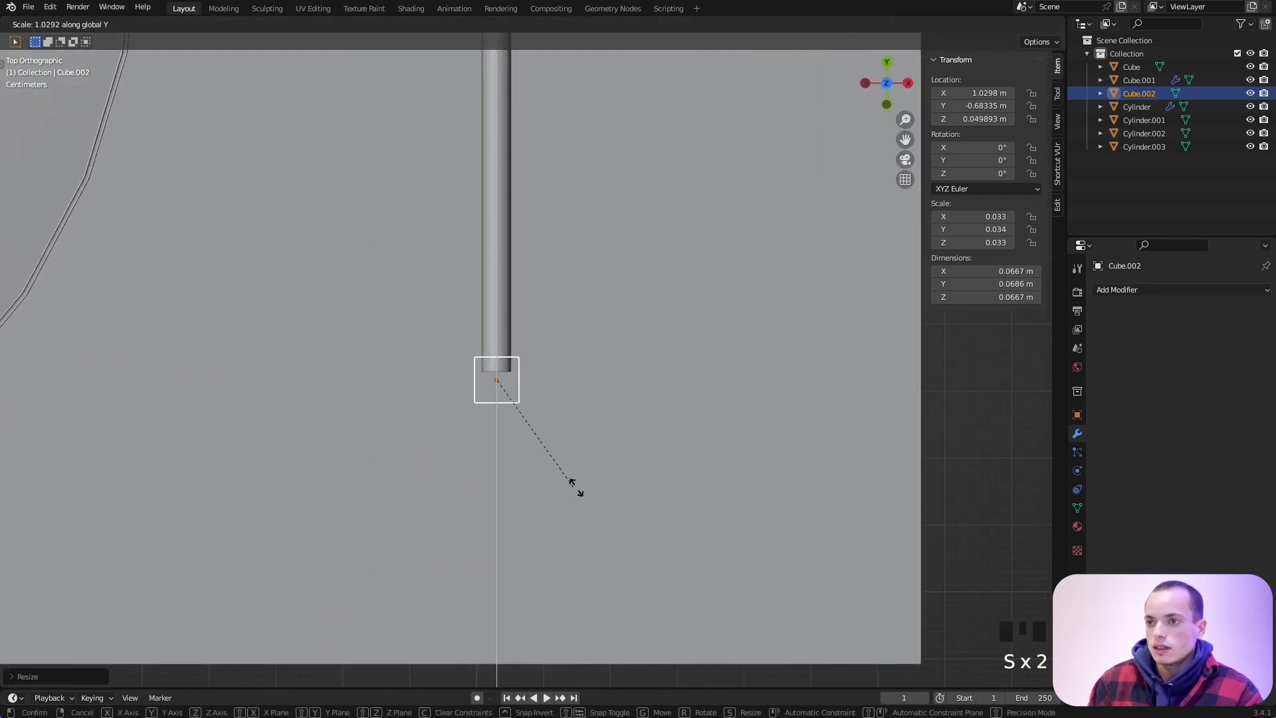
click(666, 513)
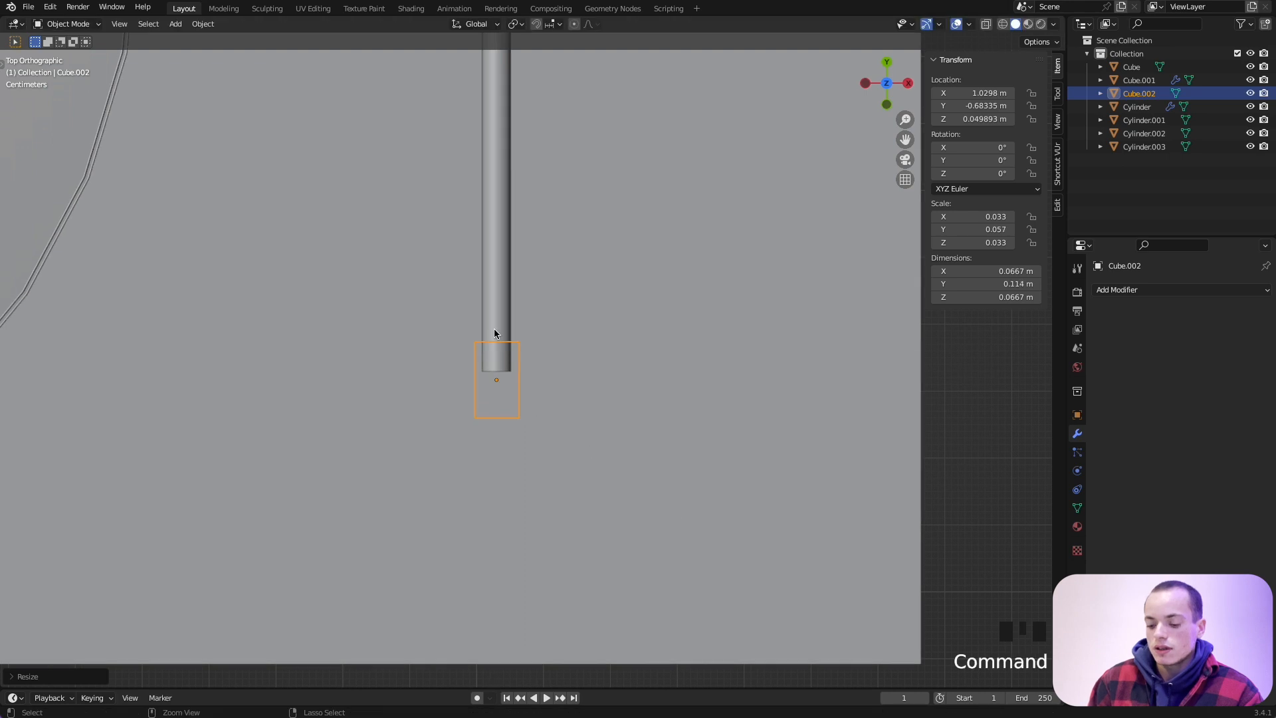
key(super+s)
Raise the cube along Z to the rod's height, at about Z 0.262 m.
middle_drag(495, 334, 493, 333)
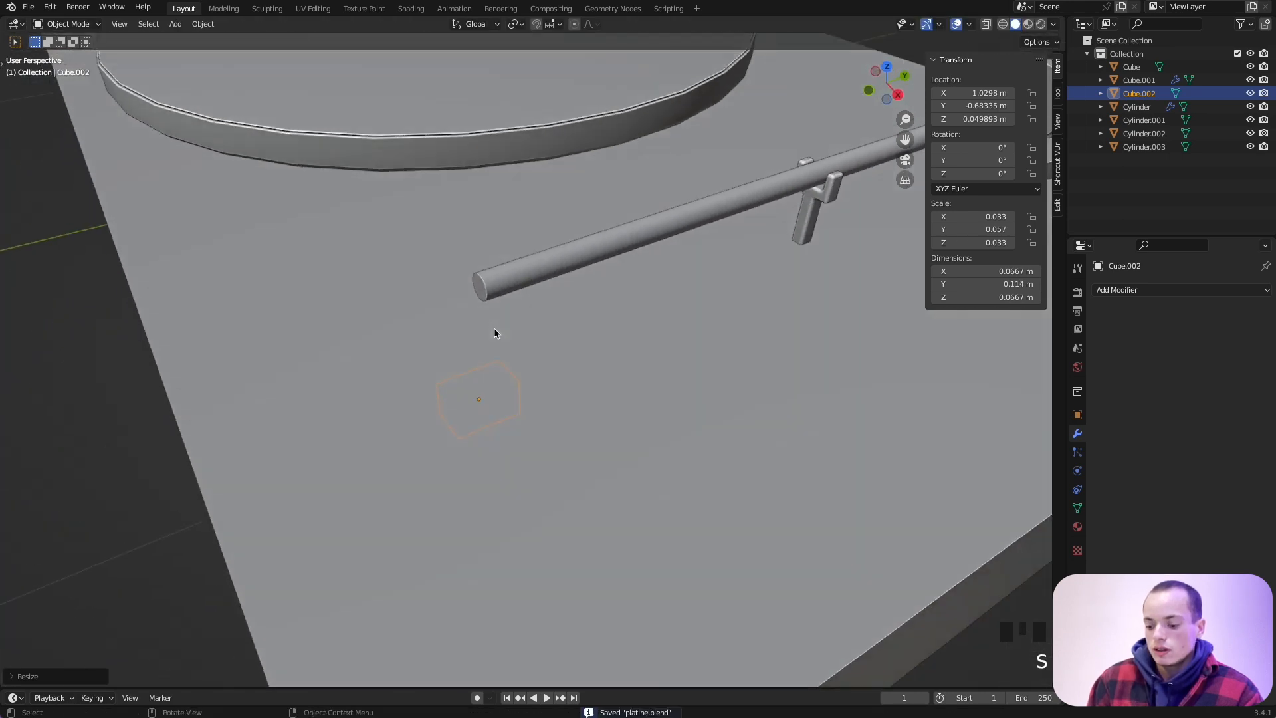
key(g)
key(z)
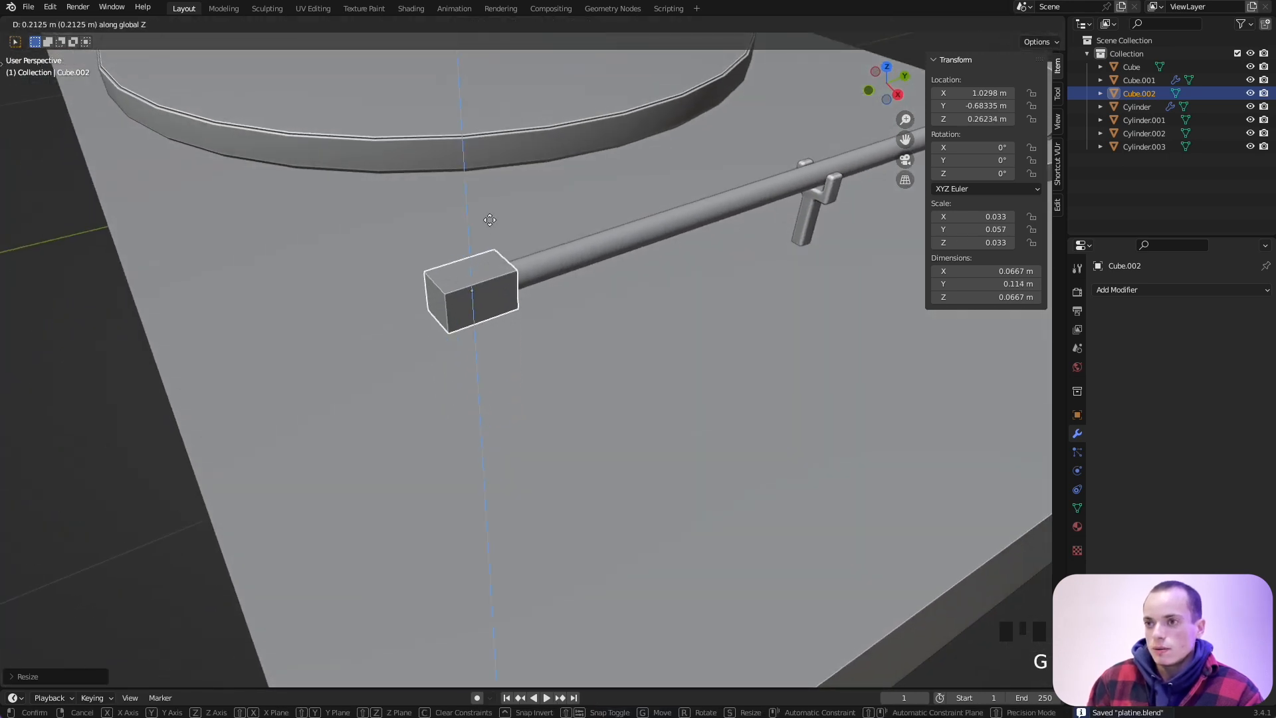
click(477, 234)
Cut two crosswise edge loops into the headshell cube, at about local Y -0.48 m and 0.546 m.
middle_drag(477, 233, 481, 367)
key(KP_7)
scroll(469, 249, up, 3)
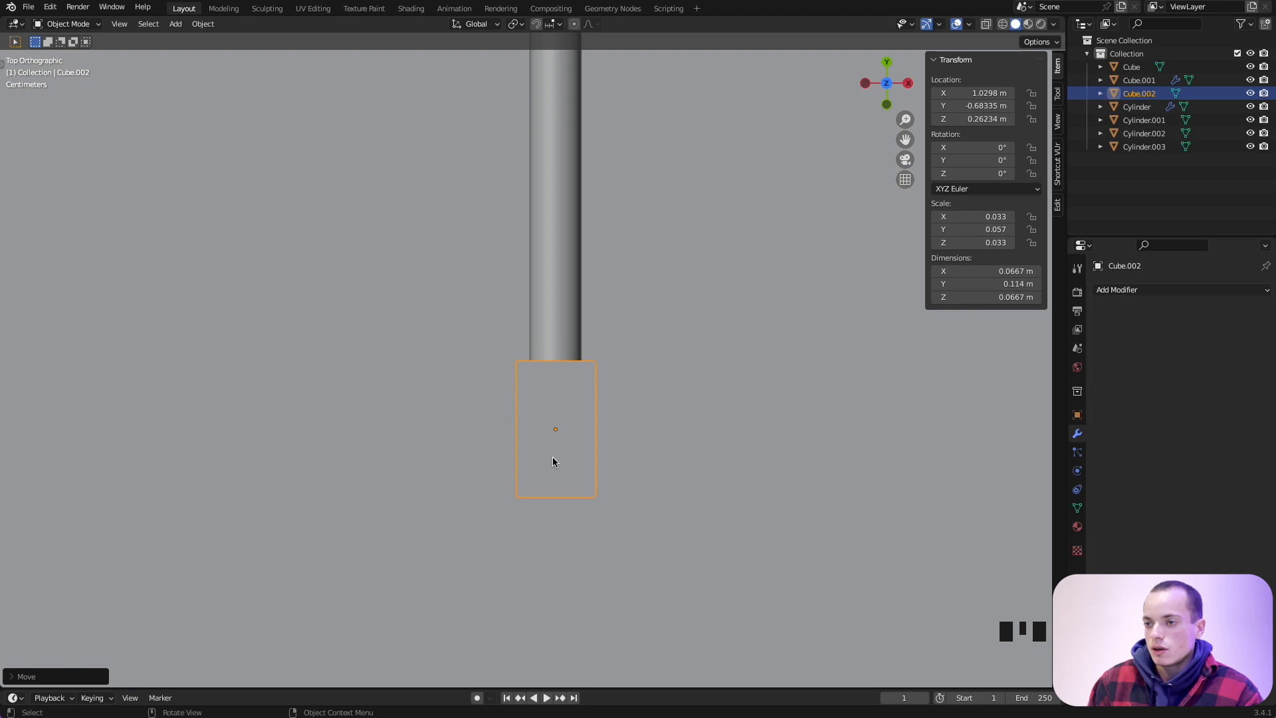
key(Tab)
shift+middle_drag(552, 458, 511, 458)
key(ctrl+r)
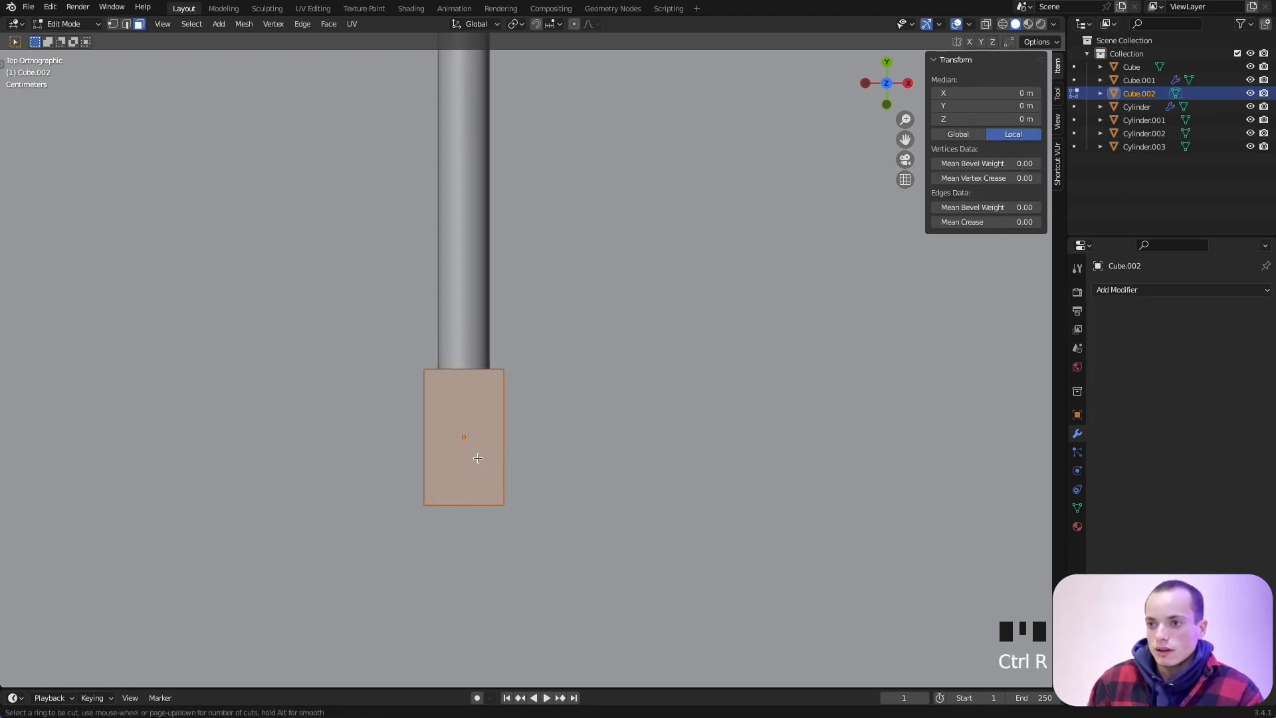
click(497, 421)
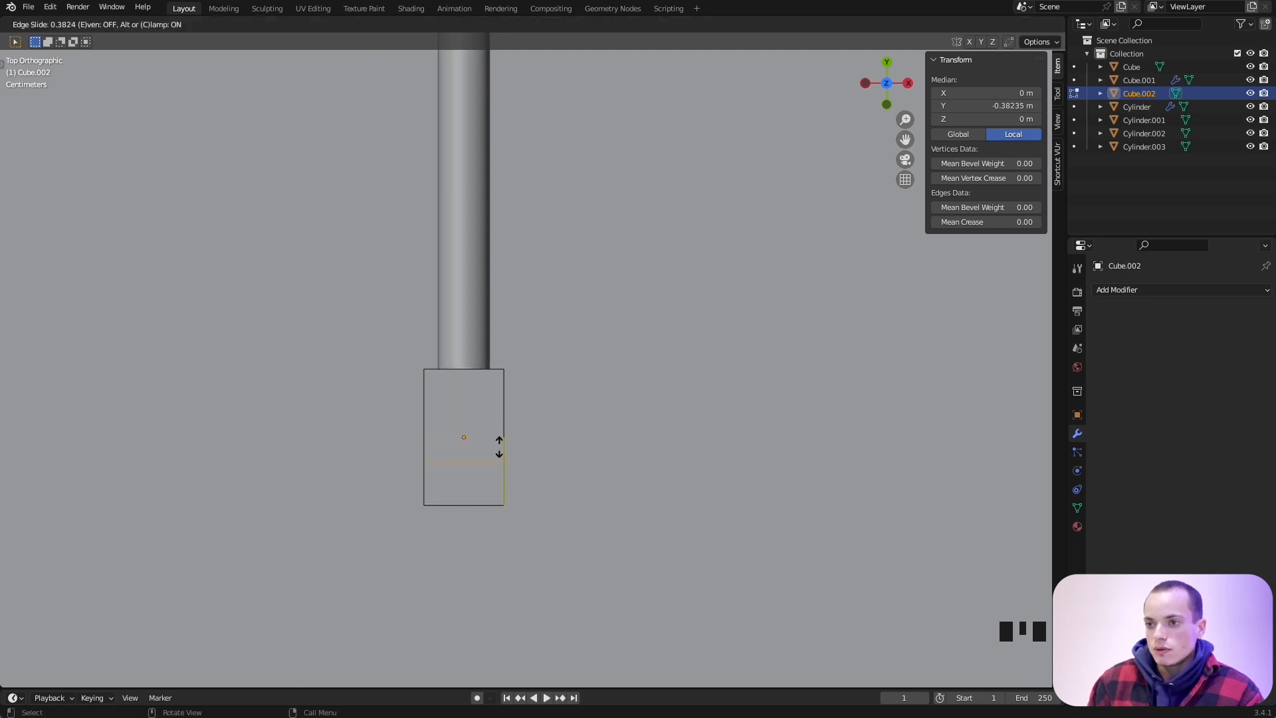
click(503, 454)
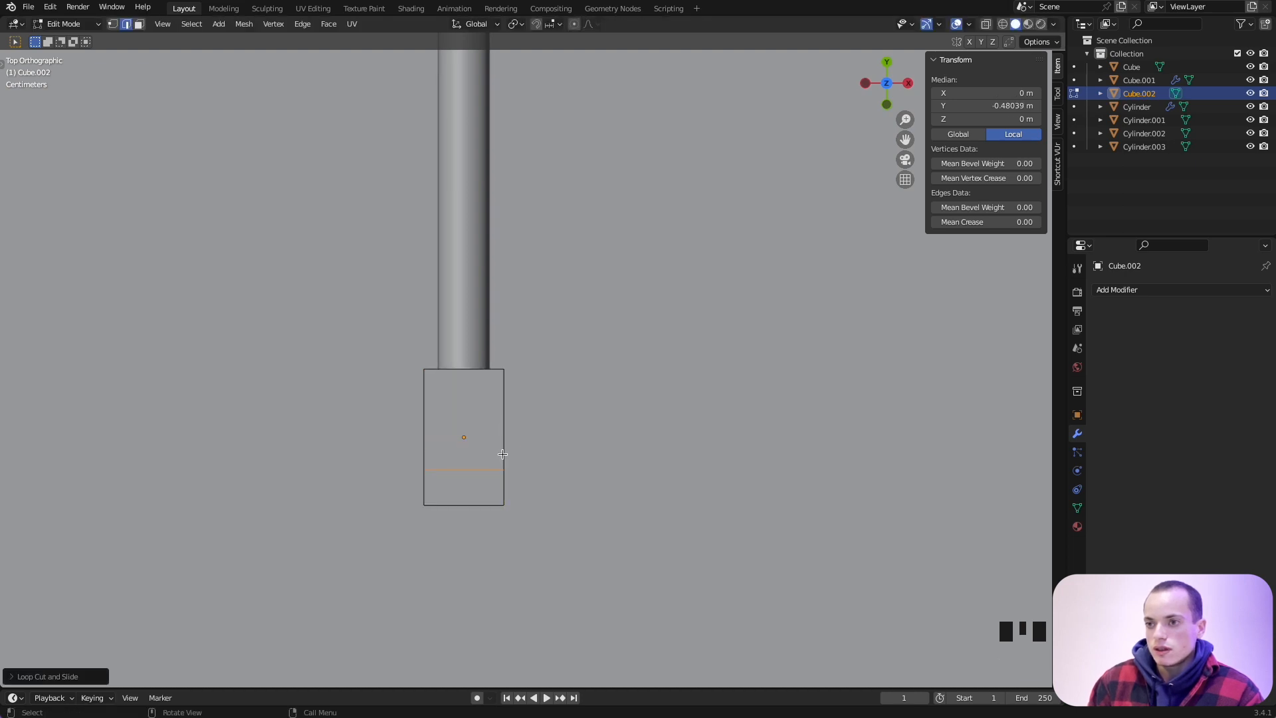
key(ctrl+r)
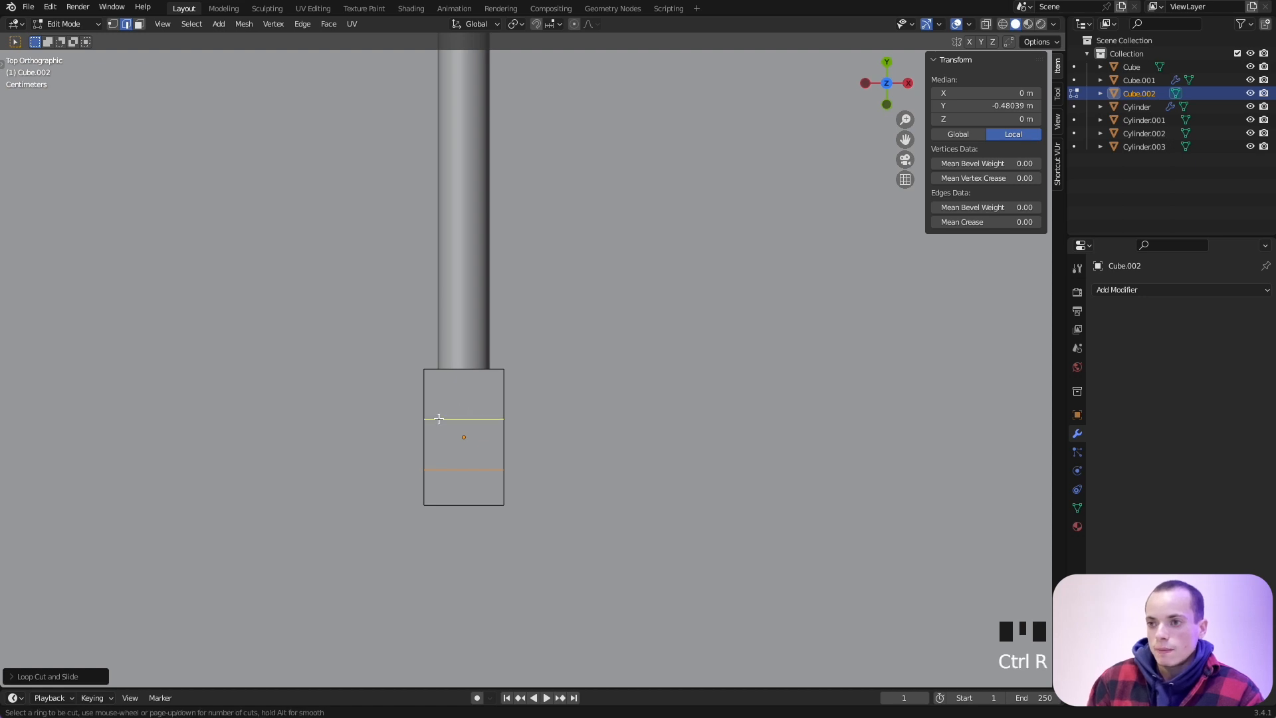
click(438, 419)
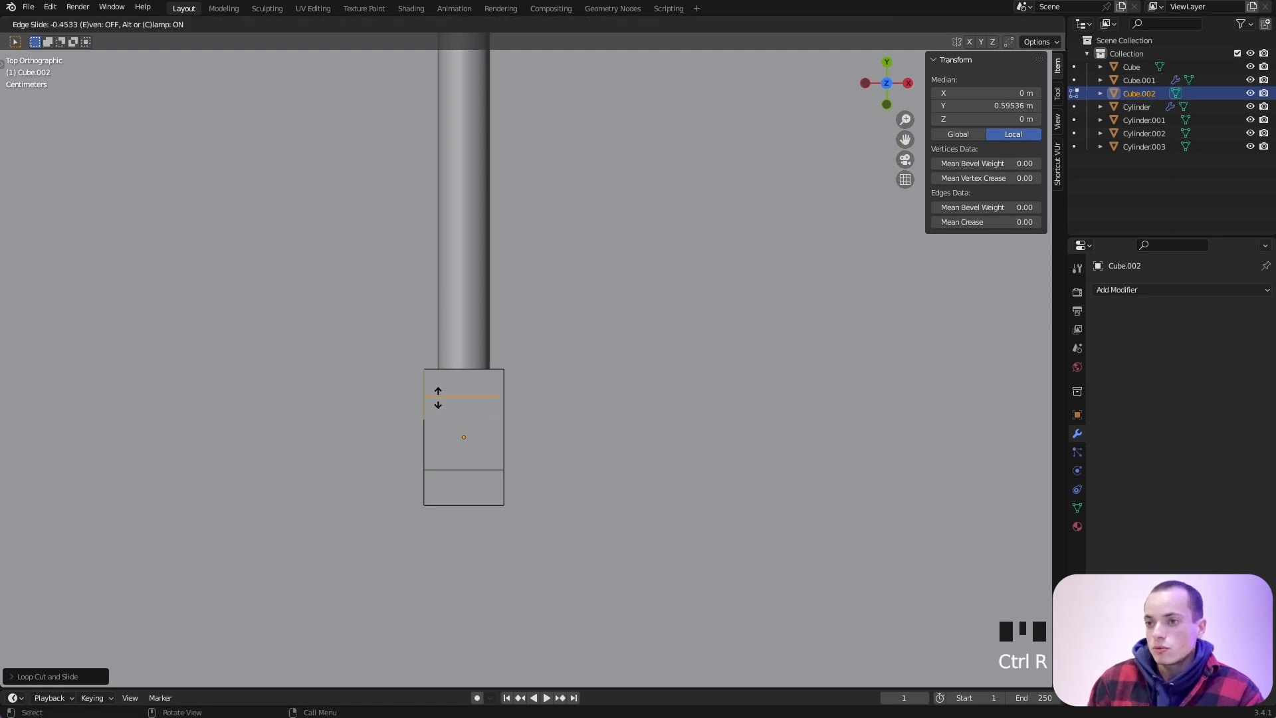
click(438, 401)
With X-ray on, taper the headshell's free end by narrowing its vertices with Z locked, and extend it to about local Y -1.098 m.
shift+middle_drag(438, 401, 472, 375)
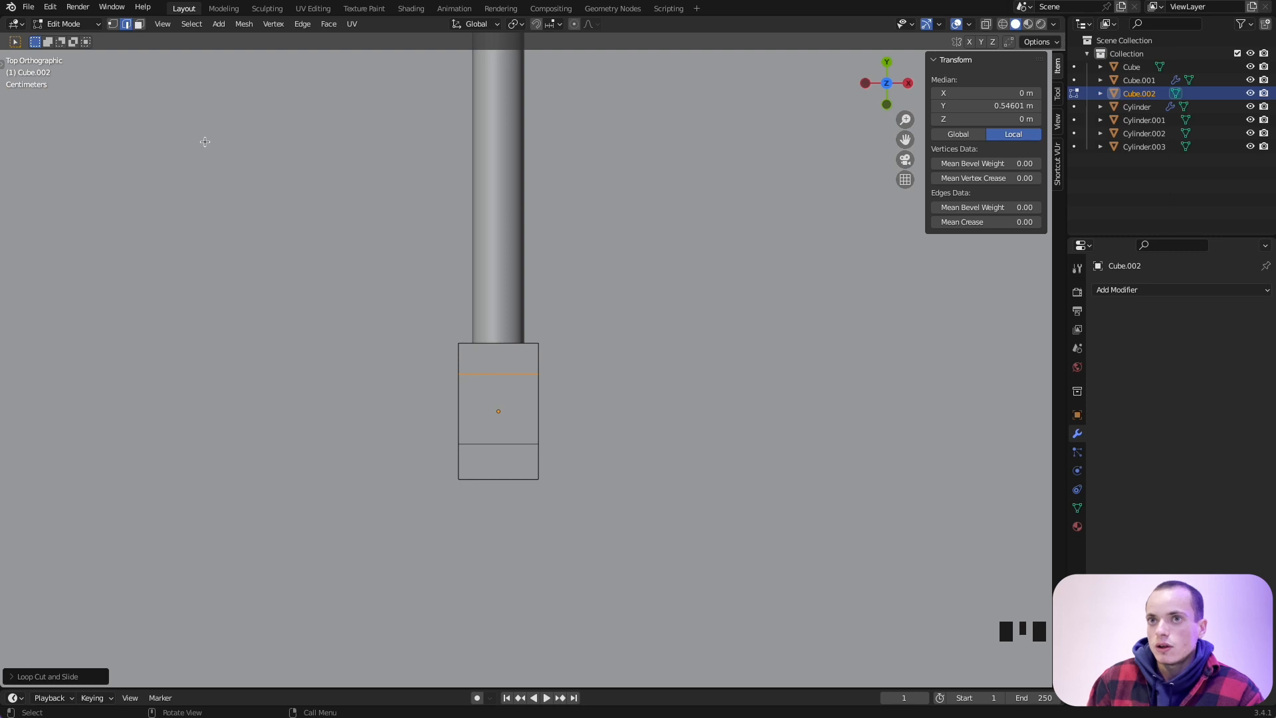
click(113, 25)
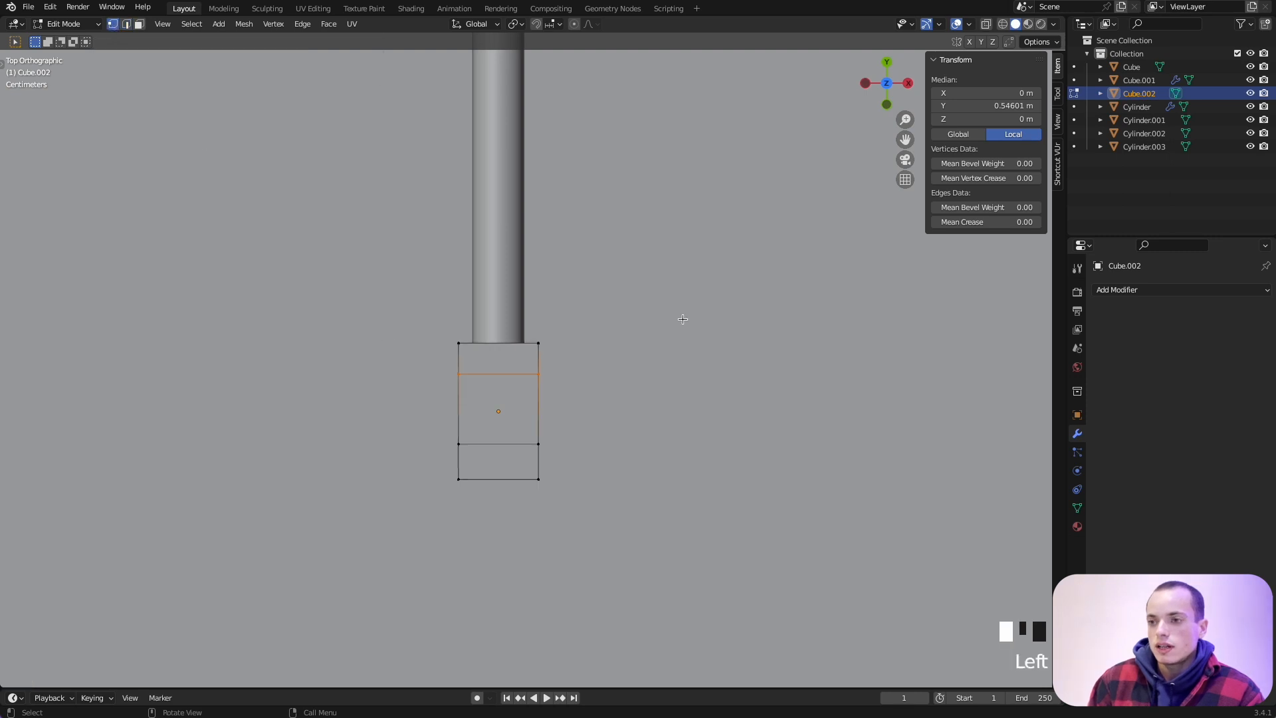
click(987, 25)
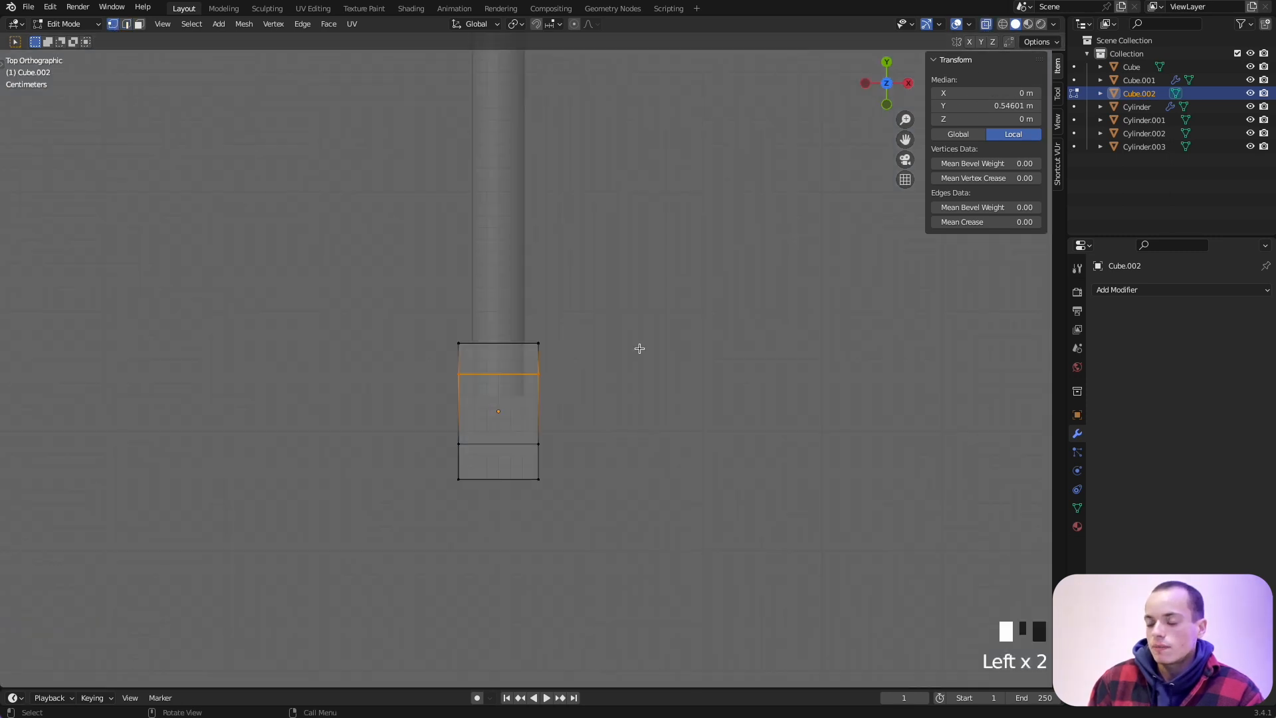
drag(436, 467, 618, 521)
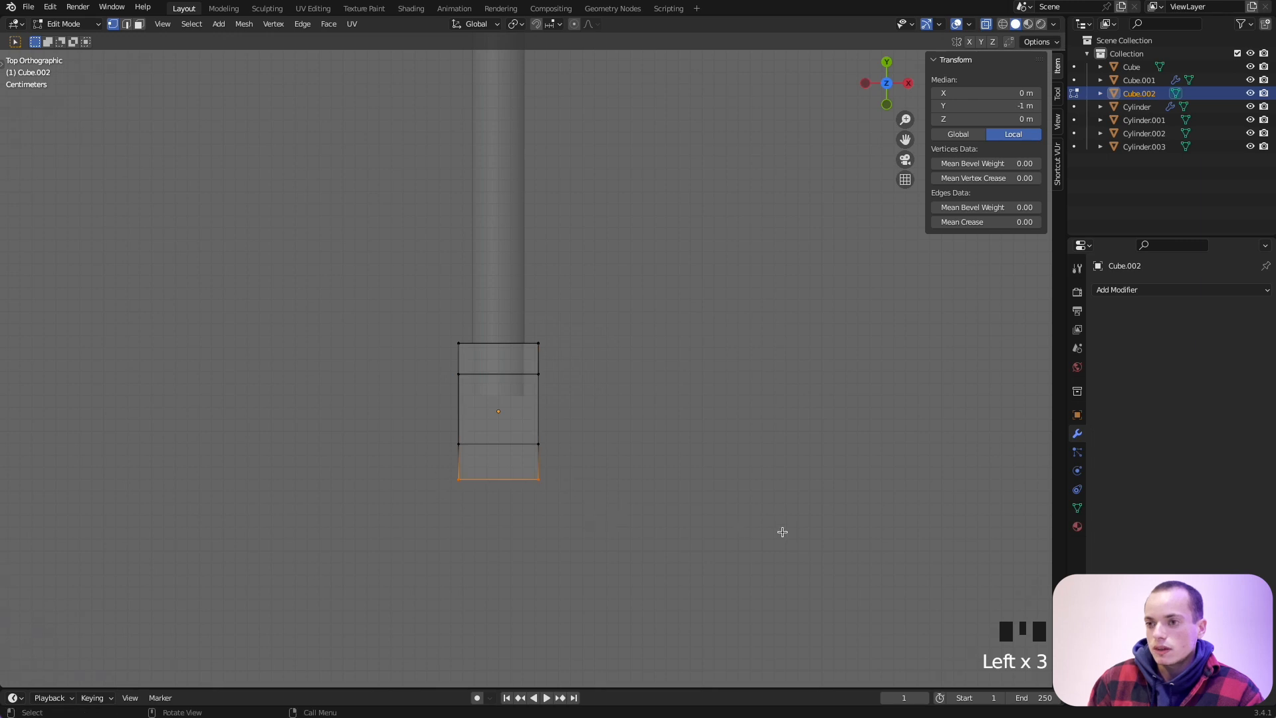
key(s)
key(shift+z)
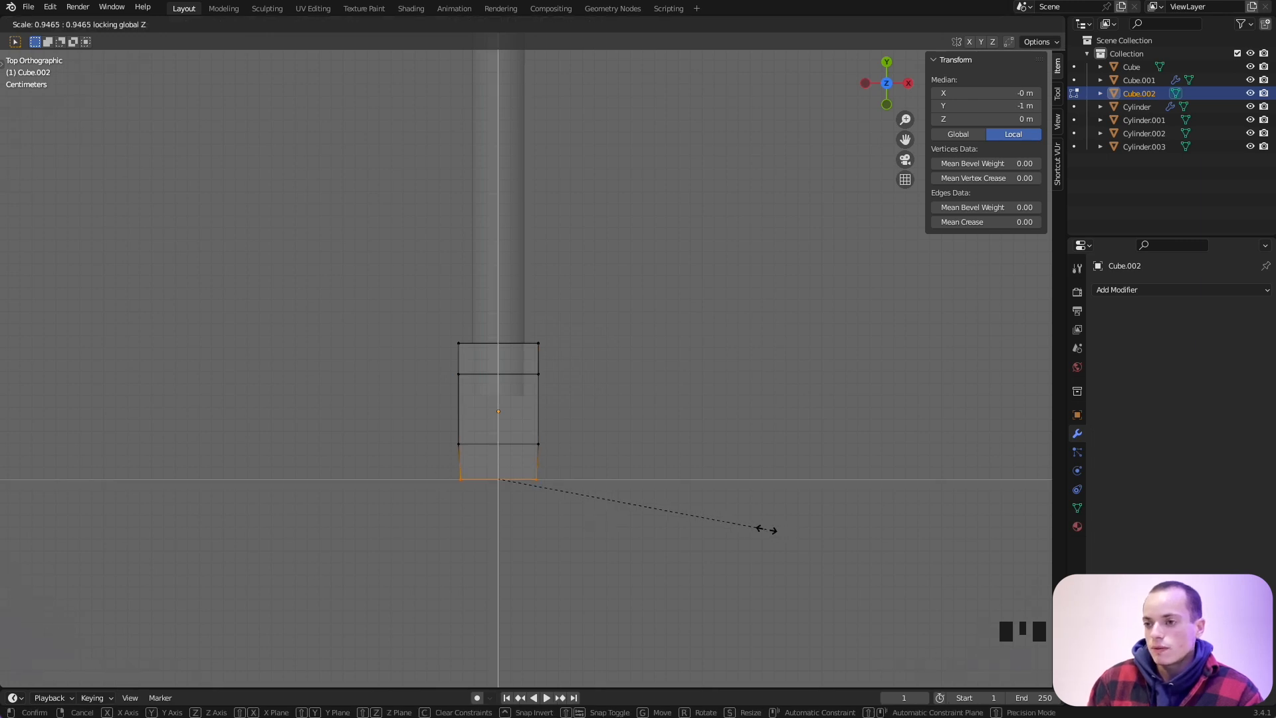
click(701, 527)
key(g)
key(y)
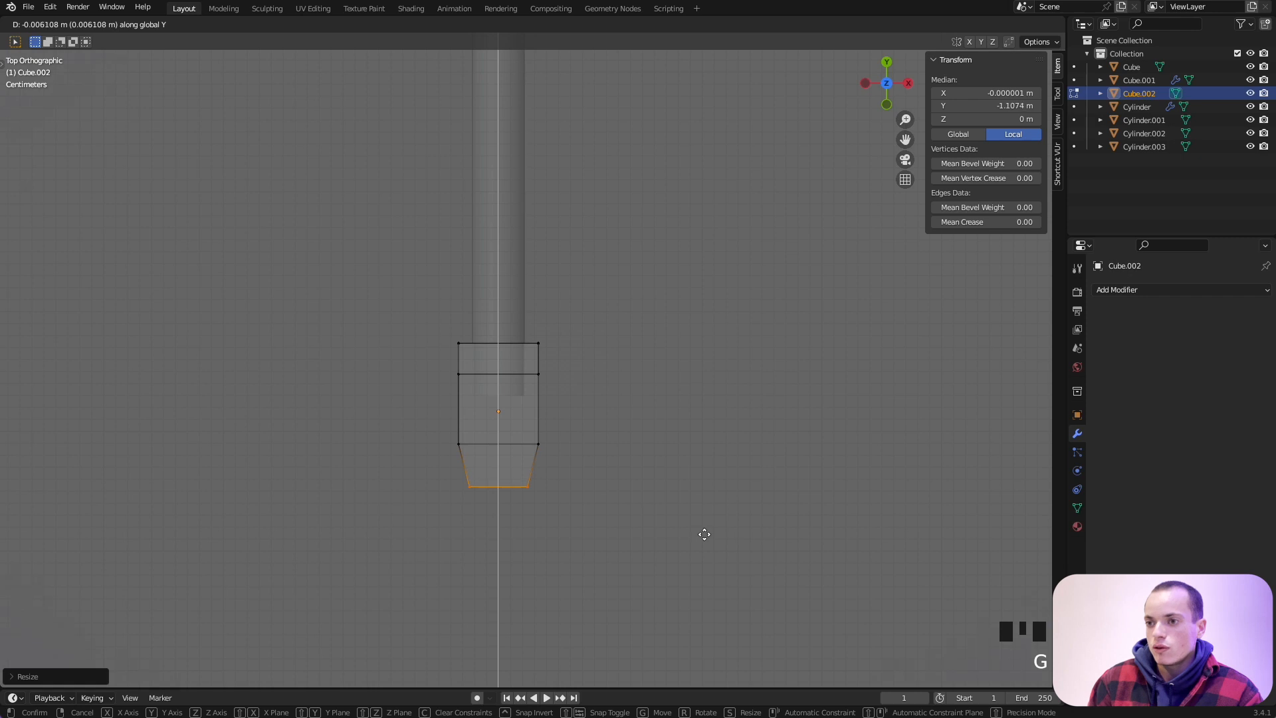
click(705, 535)
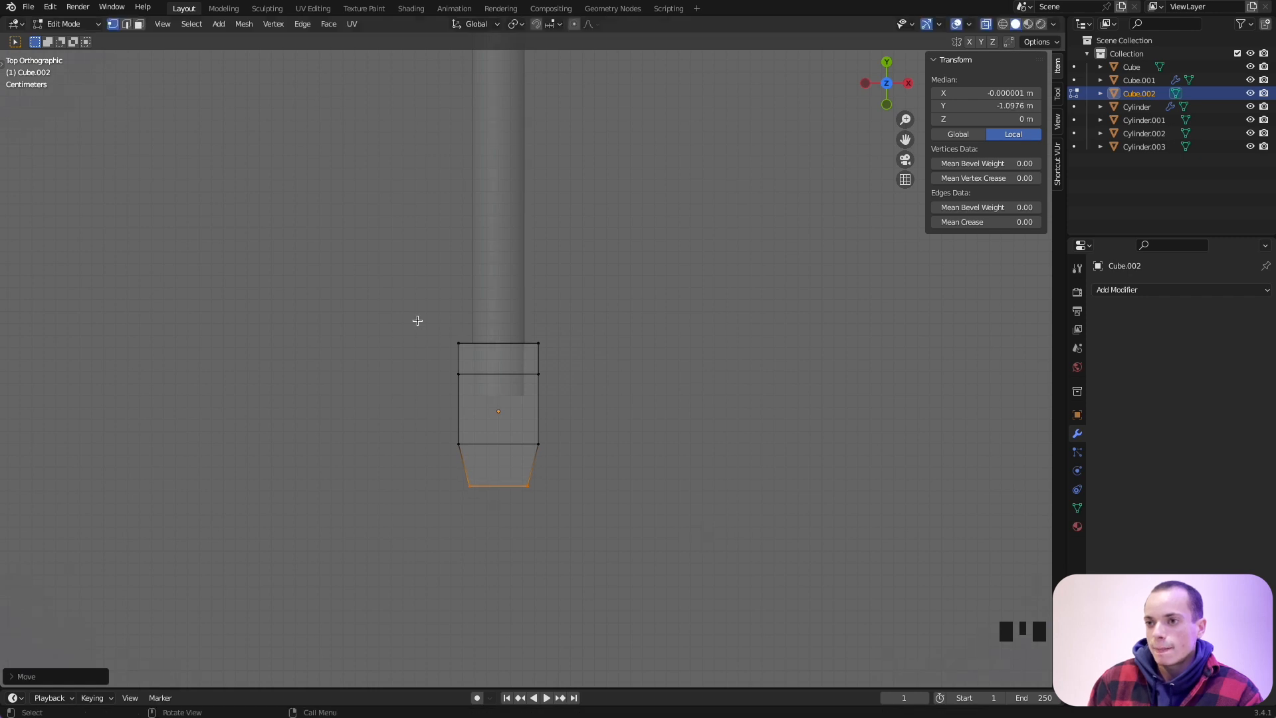
Narrow the headshell's rod-side end vertices to about the rod's width, scaling by about 0.64 with Z locked.
drag(418, 321, 620, 350)
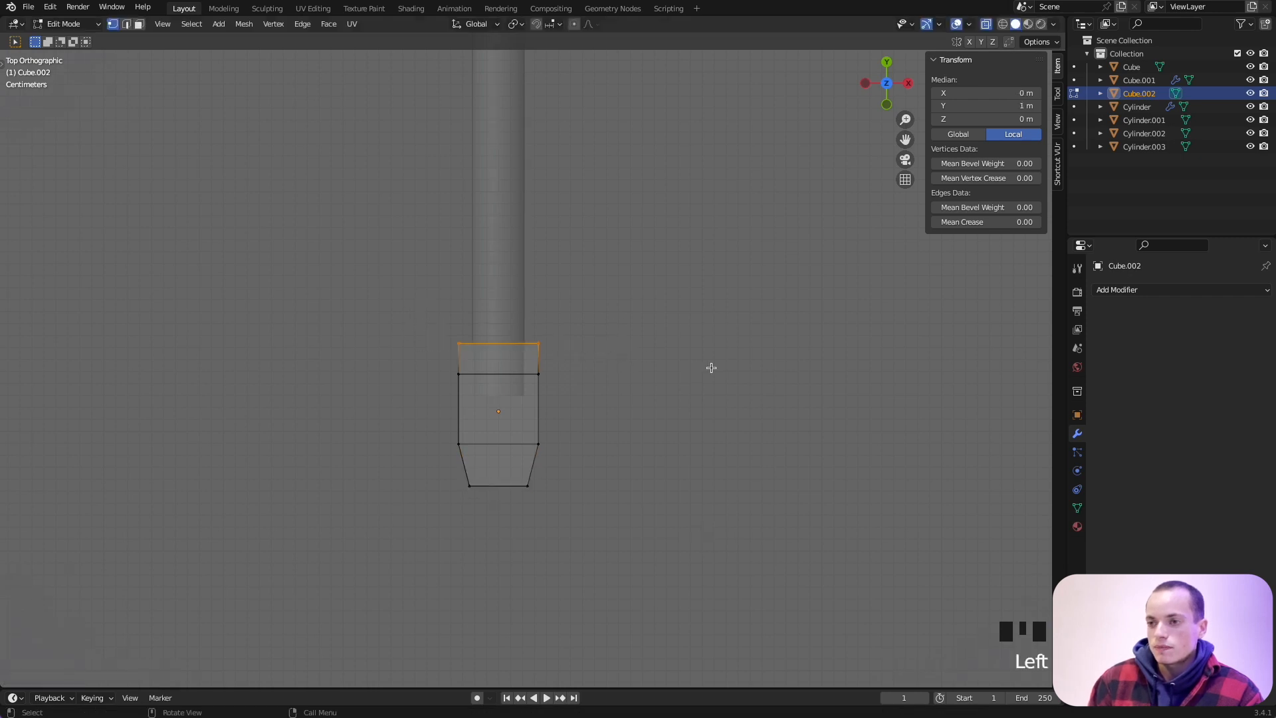
key(s)
key(shift+z)
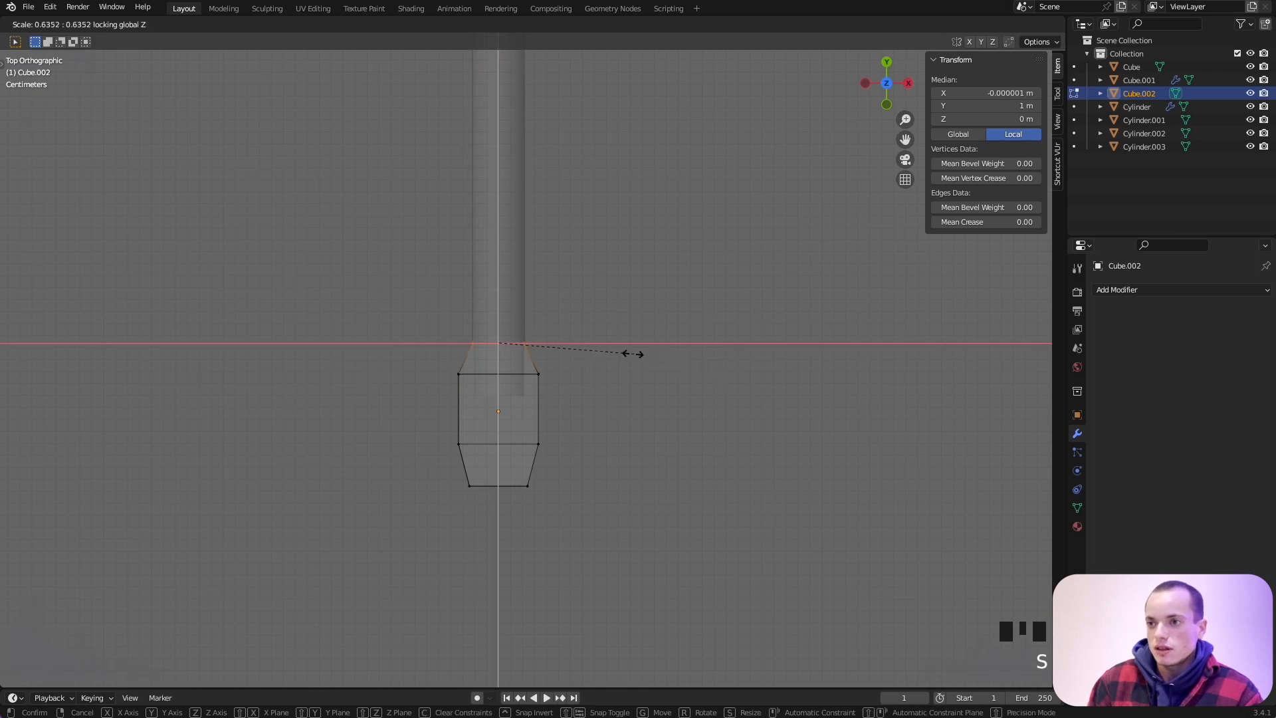
click(636, 353)
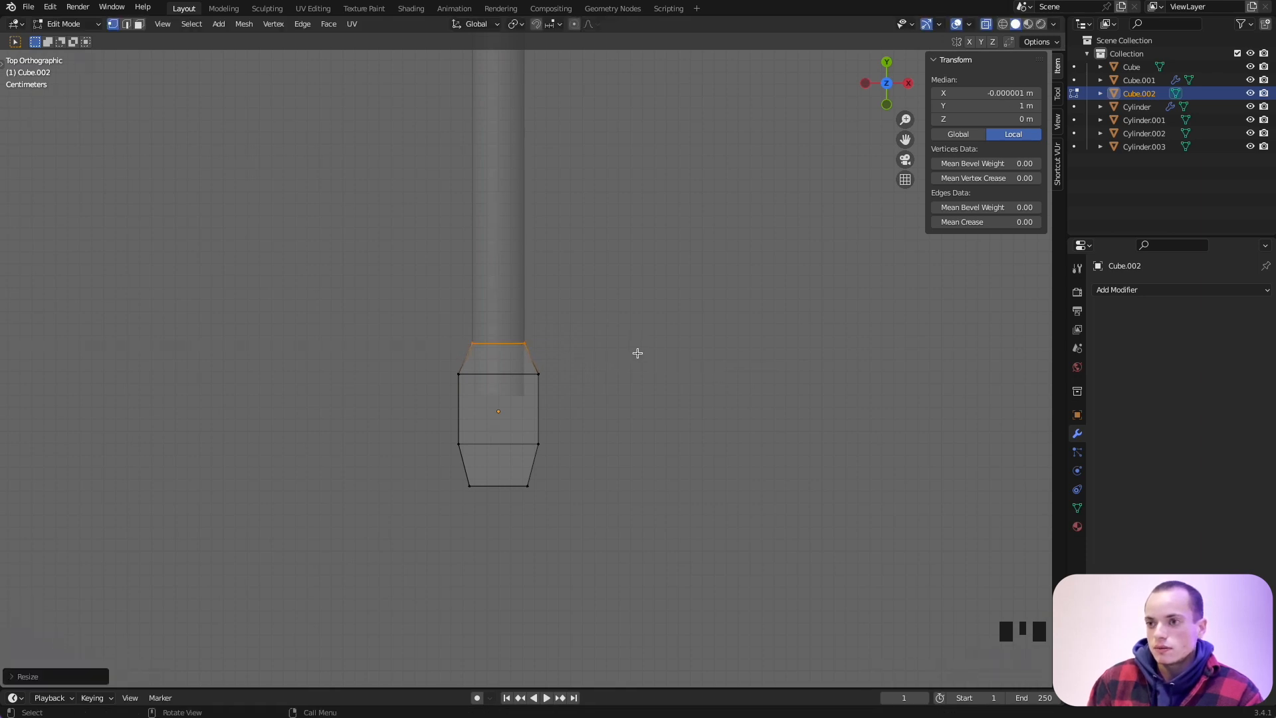
Flatten the whole headshell object along Z to about 0.051 m high.
key(Tab)
middle_drag(637, 353, 638, 354)
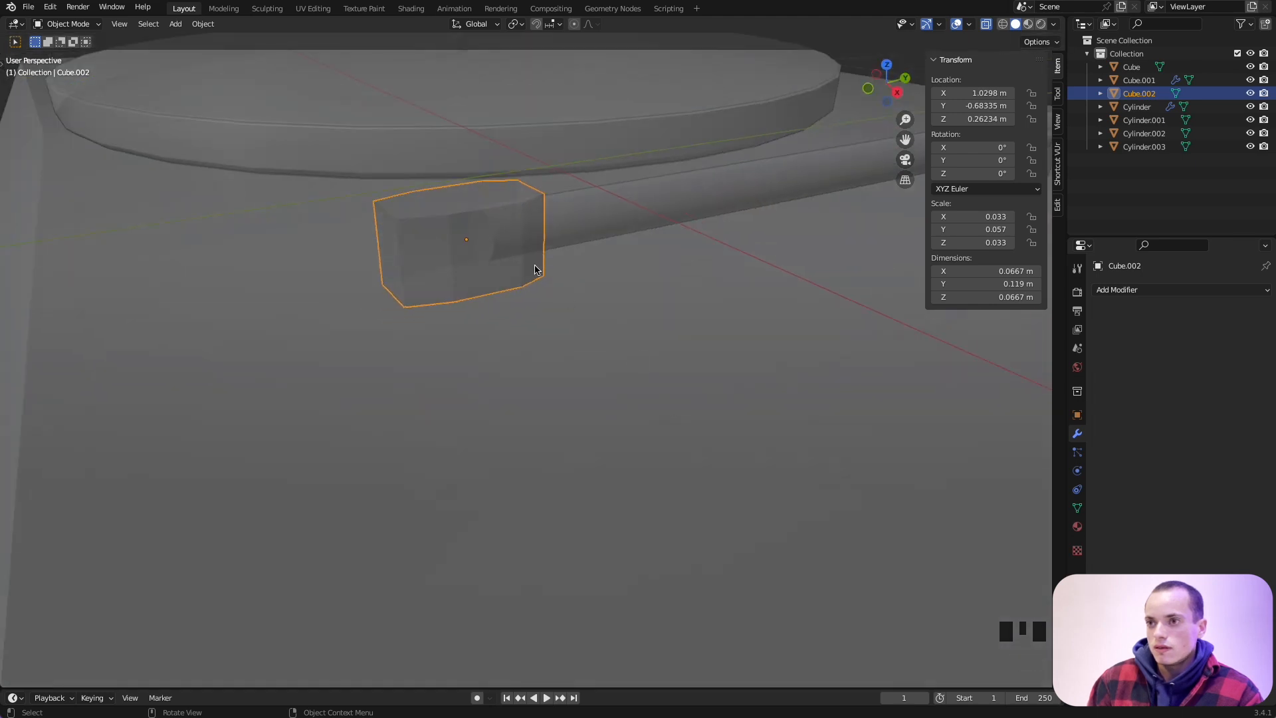
shift+middle_drag(530, 230, 564, 296)
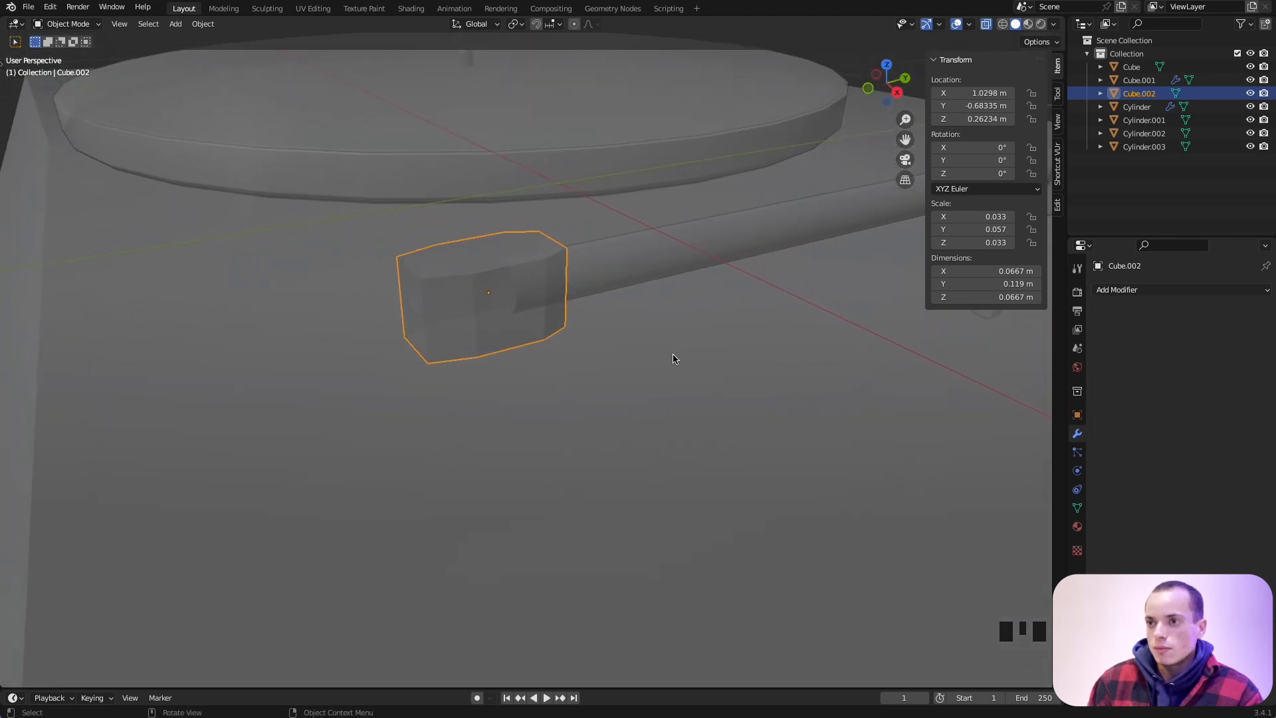
key(s)
key(z)
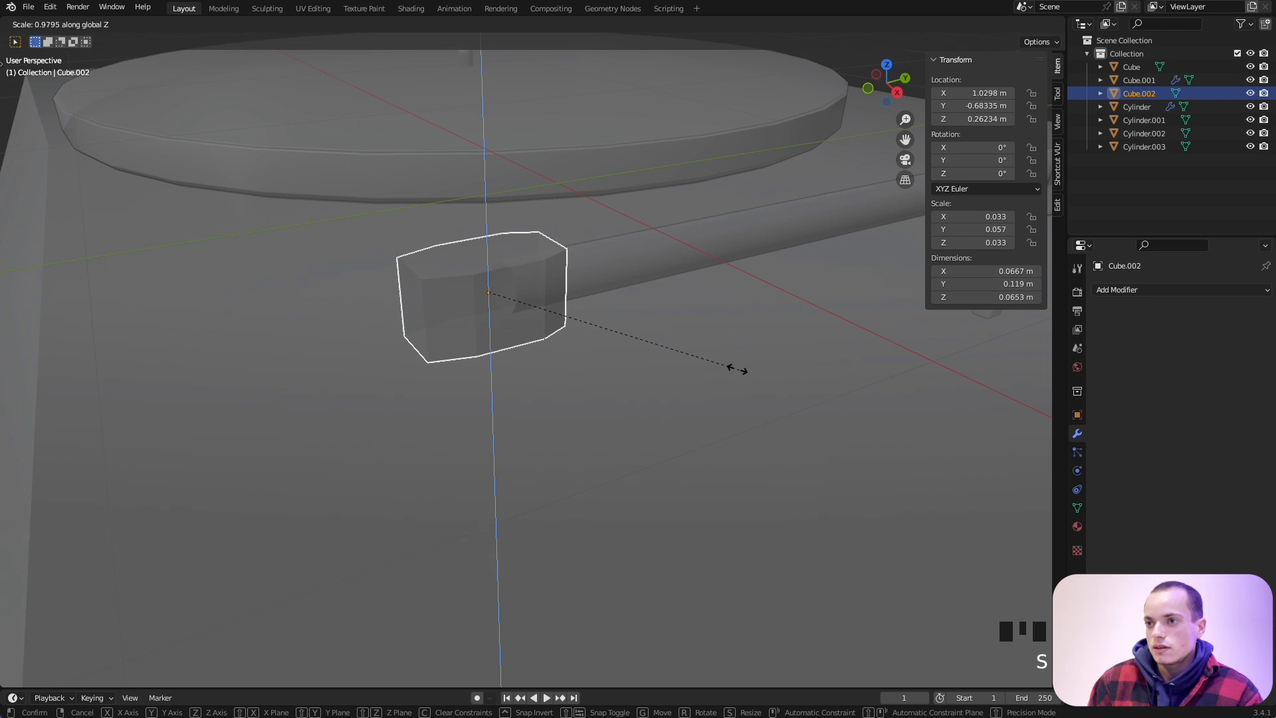
click(688, 344)
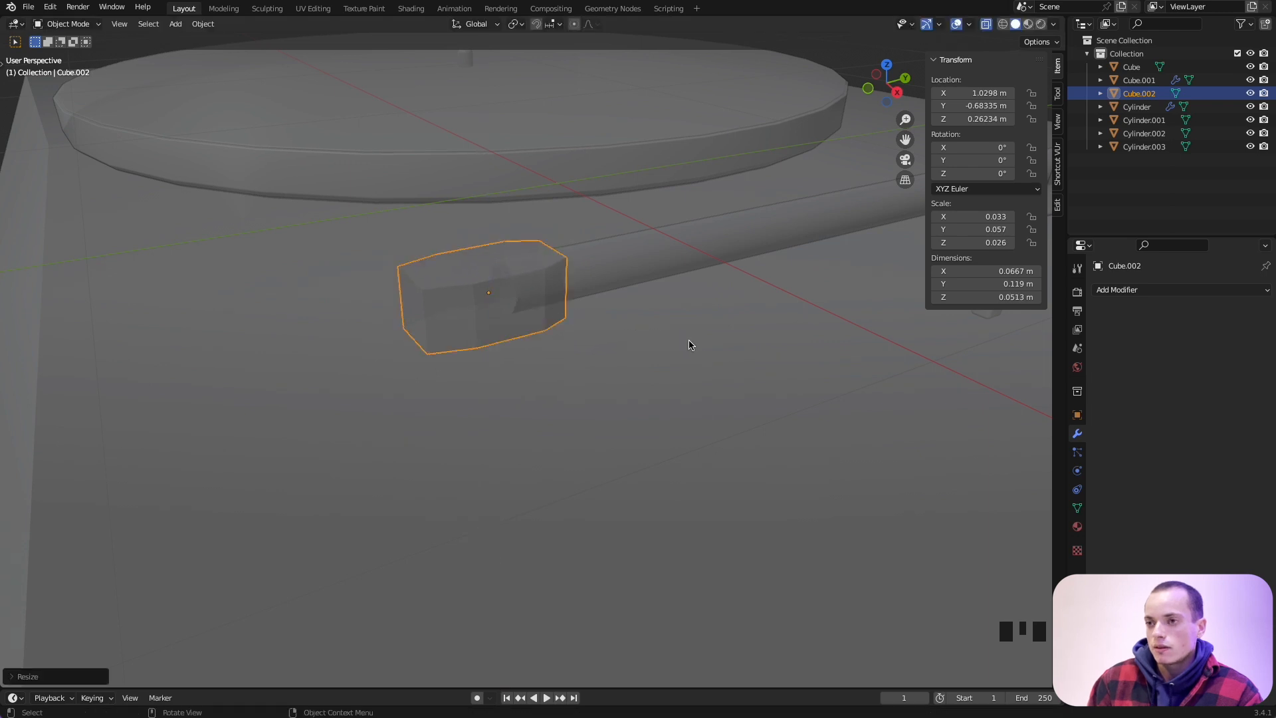
Lengthen the headshell by moving its tapered free-end section about -0.0089 m along Y.
middle_drag(689, 345, 638, 319)
key(KP_7)
key(Tab)
drag(408, 399, 607, 490)
key(g)
key(y)
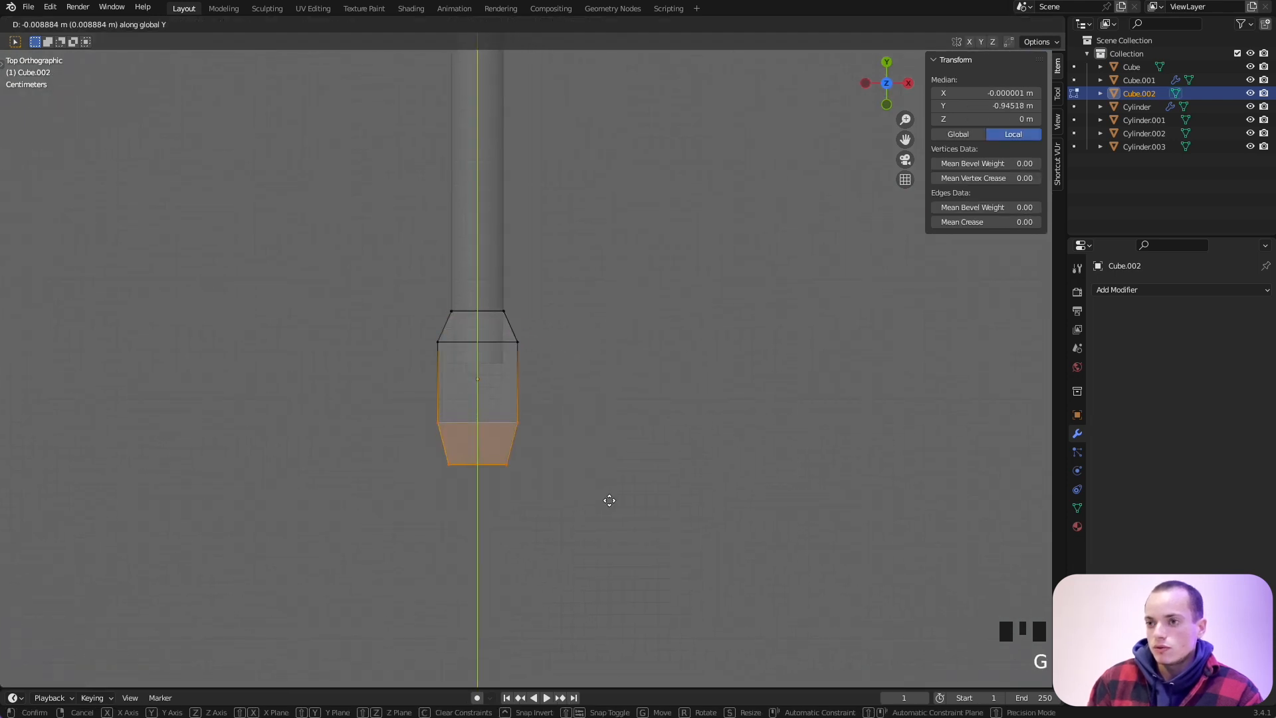
click(610, 500)
Narrow the headshell's free-end vertices by about 0.9 with Z locked, and save the file.
drag(416, 448, 621, 510)
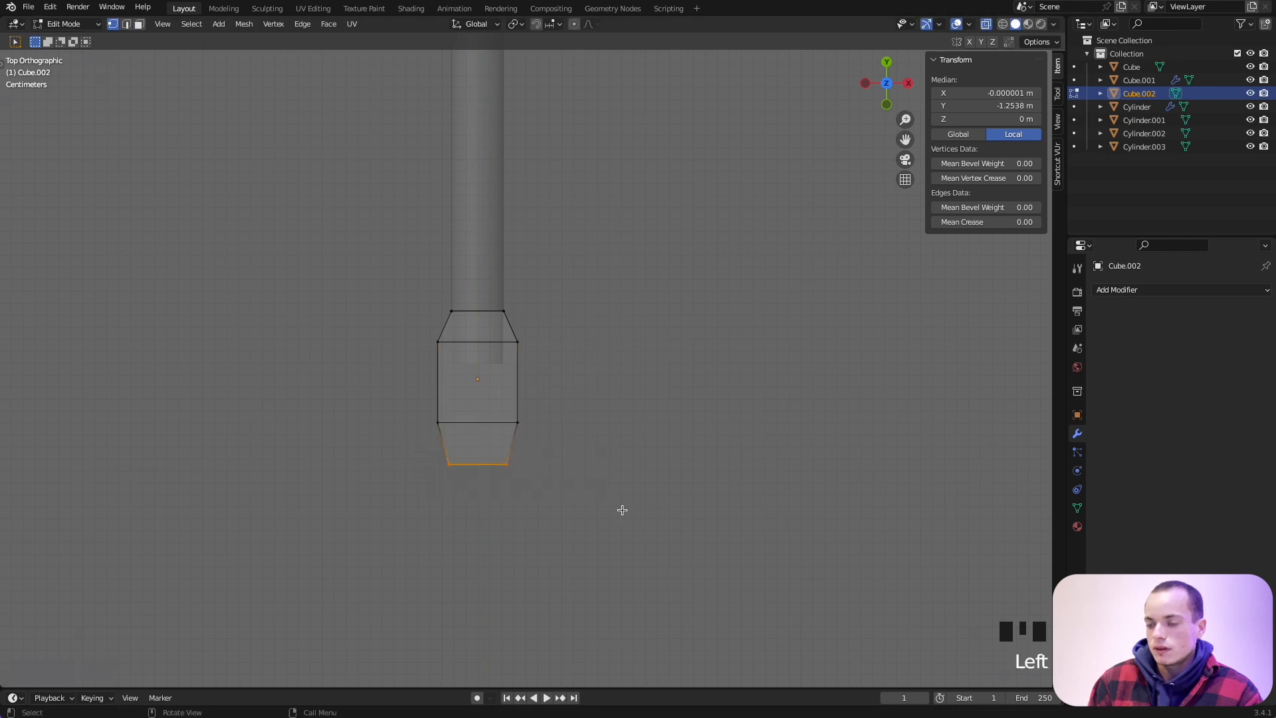
key(s)
key(s)
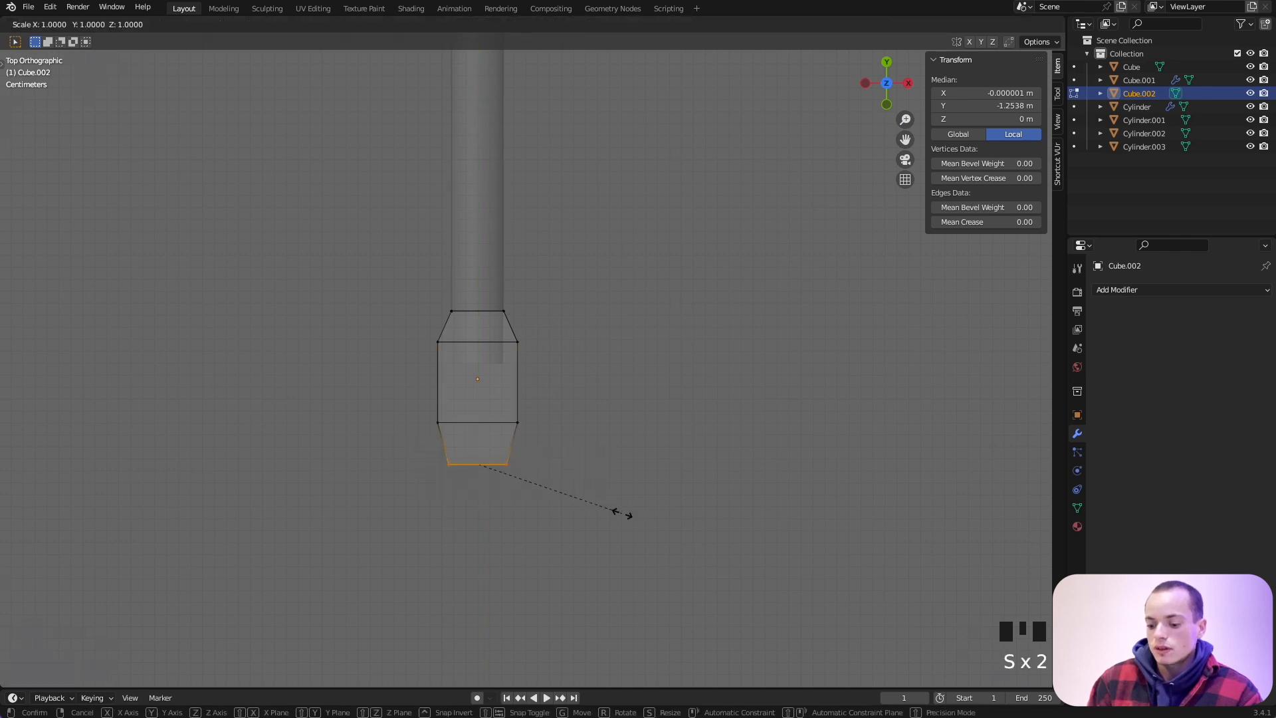
key(shift+z)
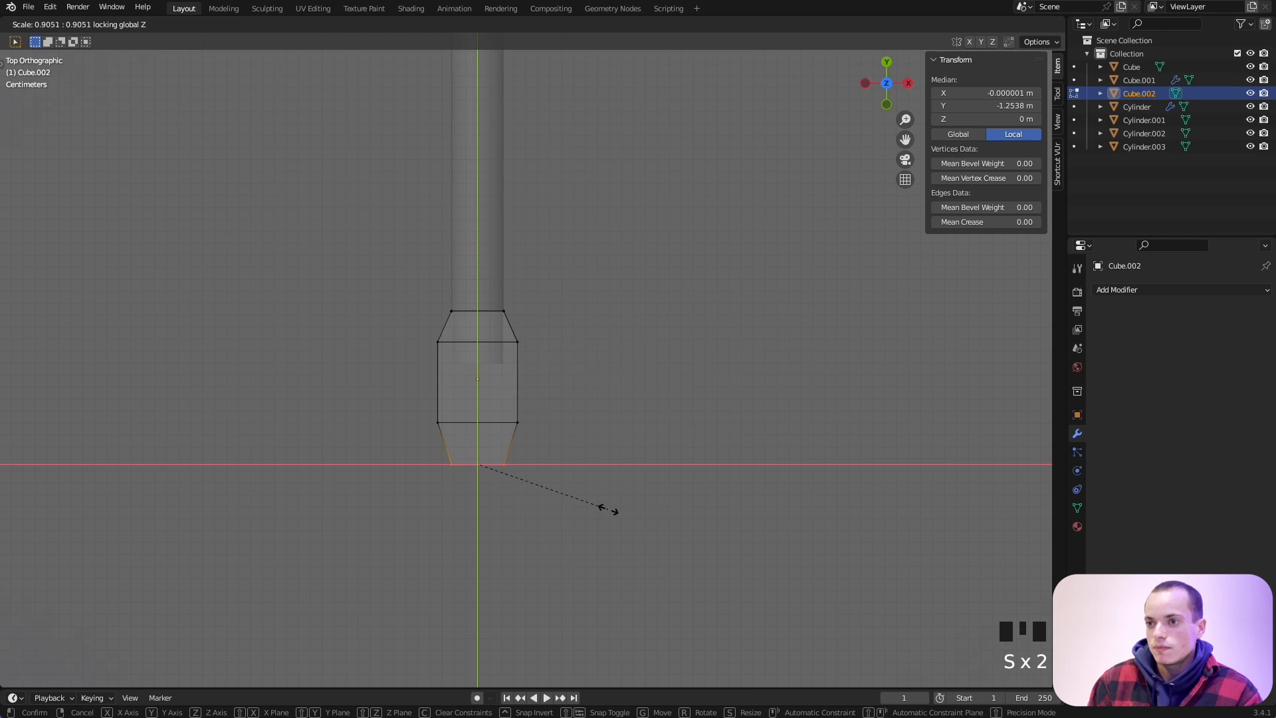
click(612, 509)
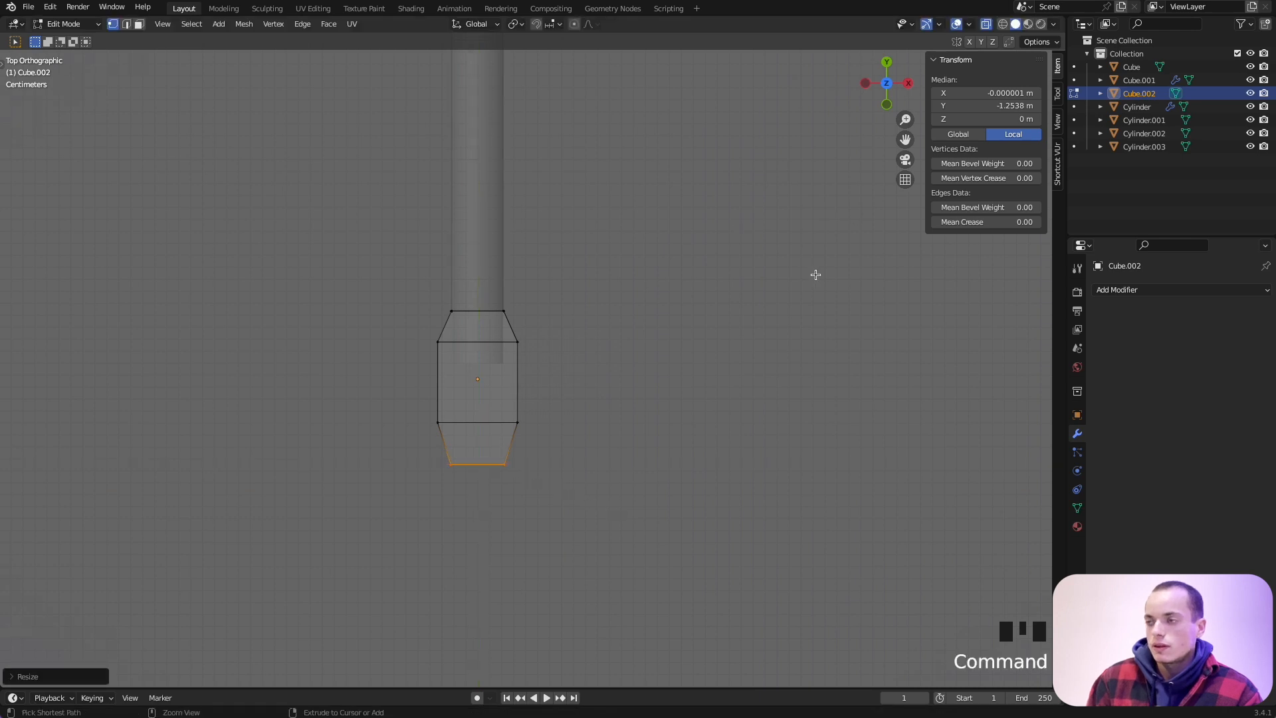
key(super+s)
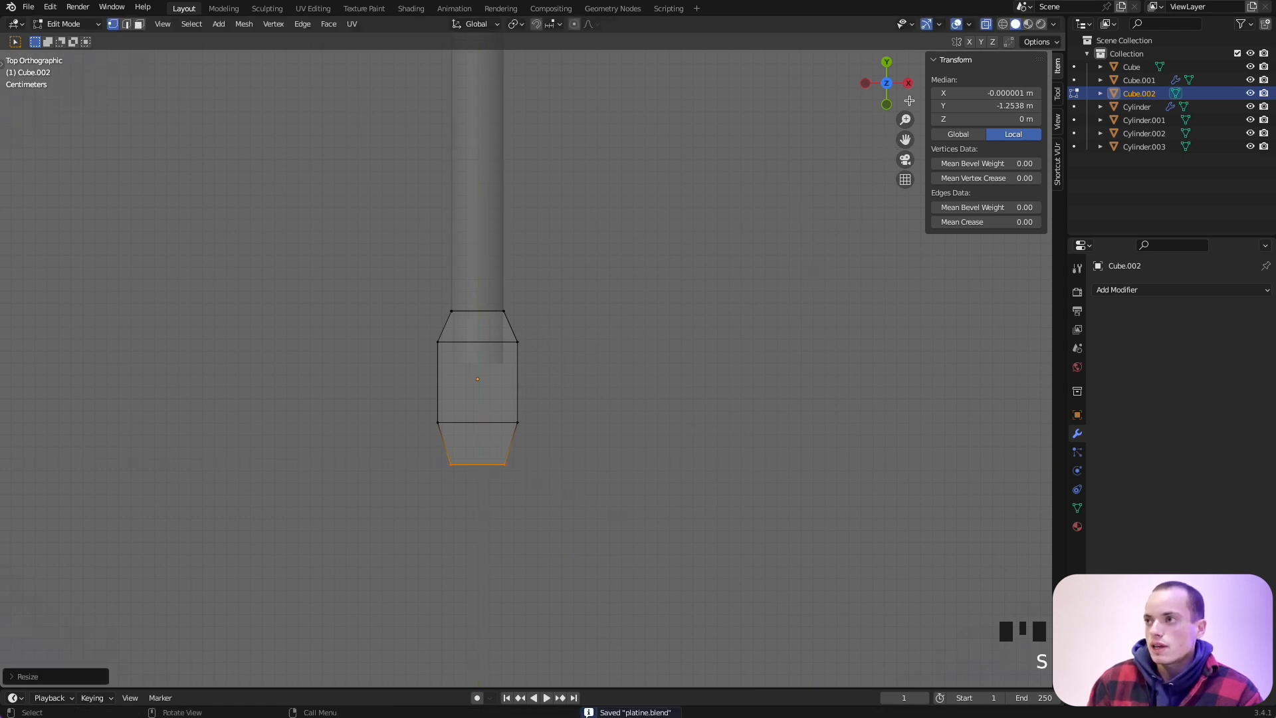
Leave mesh editing and scale the whole headshell up uniformly to about 0.071 × 0.137 × 0.055 m.
click(985, 26)
key(Tab)
scroll(679, 280, down, 5)
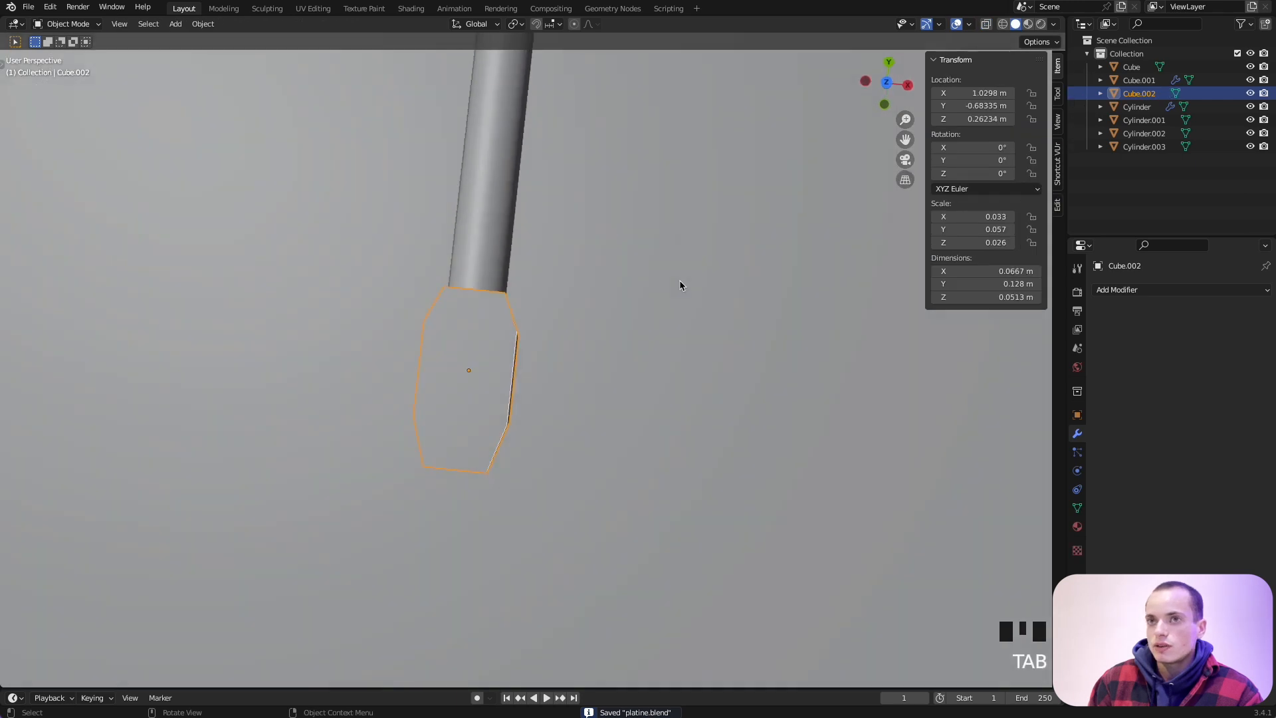
scroll(679, 280, down, 10)
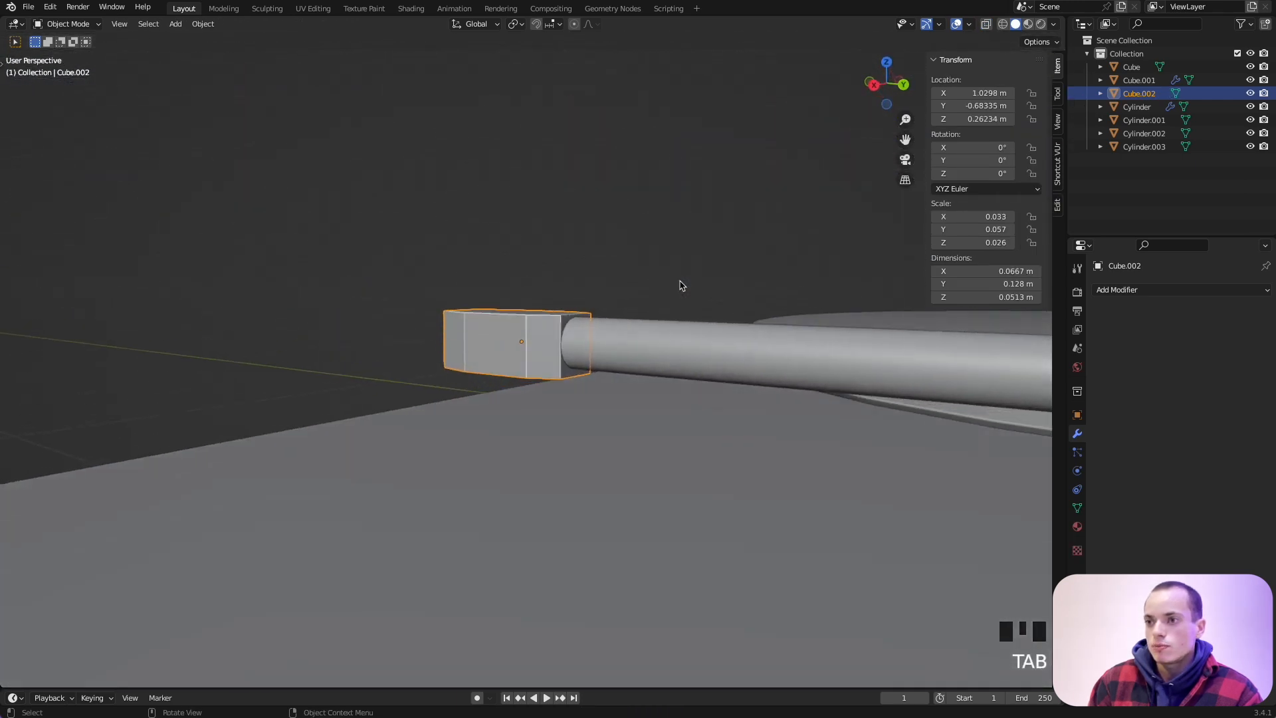
scroll(679, 285, down, 5)
key(s)
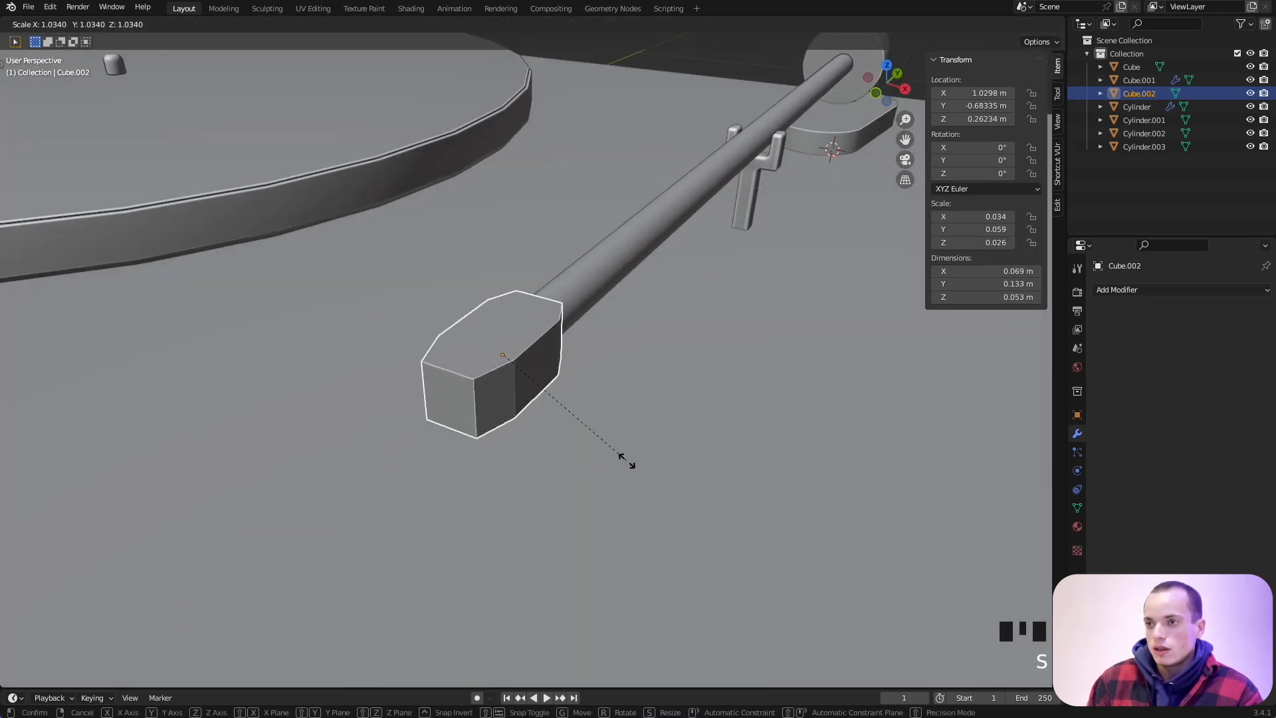
click(632, 460)
scroll(624, 460, down, 5)
scroll(624, 461, down, 8)
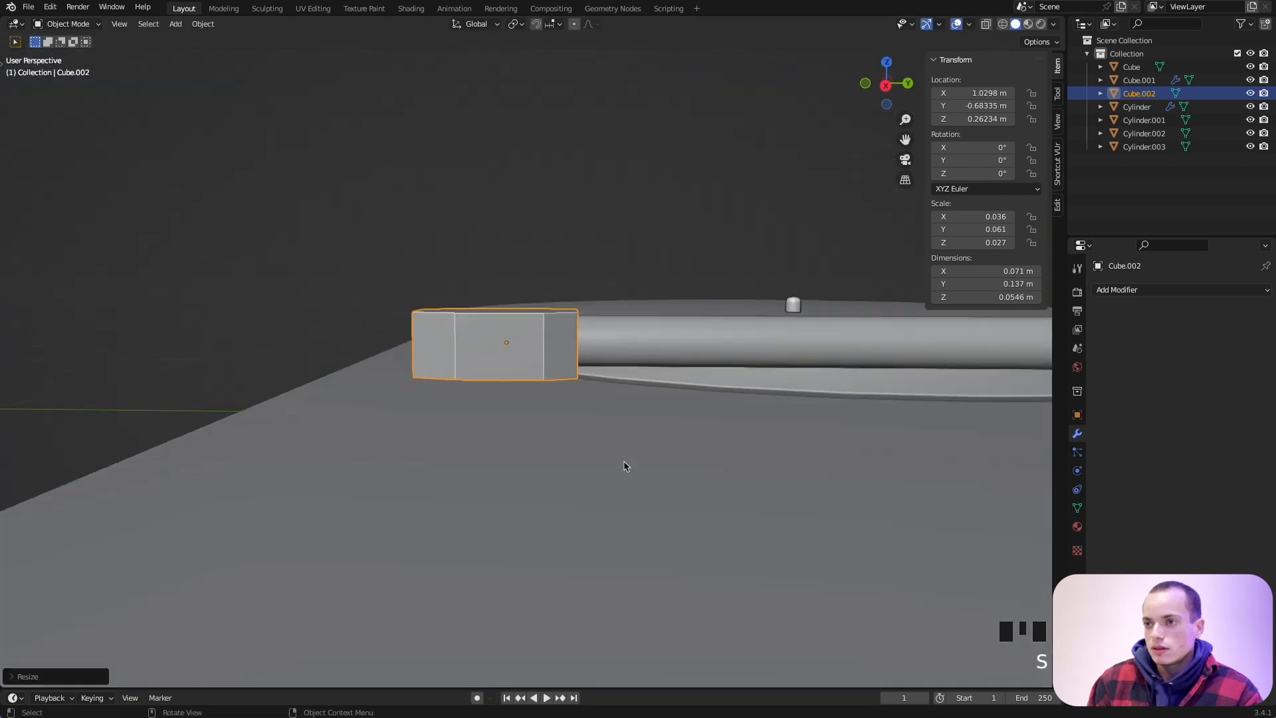
Apply the headshell object's scale.
key(ctrl+a)
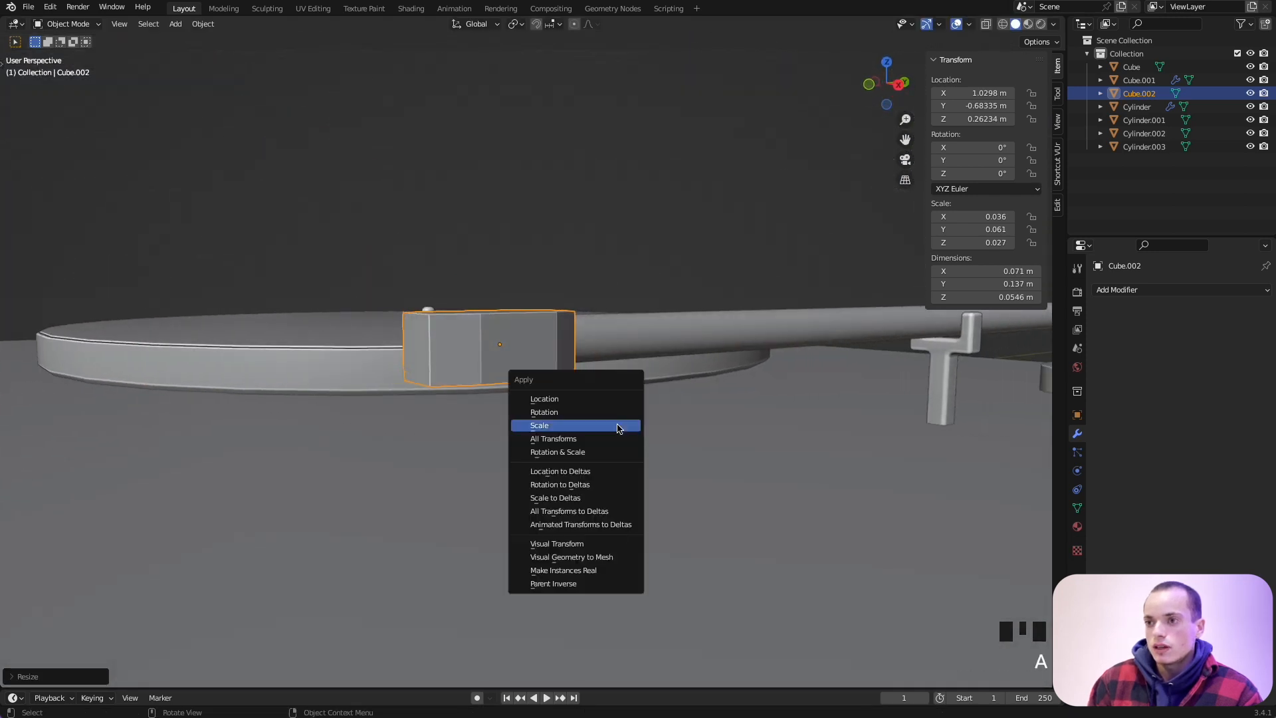
click(580, 425)
middle_drag(757, 367, 616, 420)
ctrl+scroll(762, 373, up, 2)
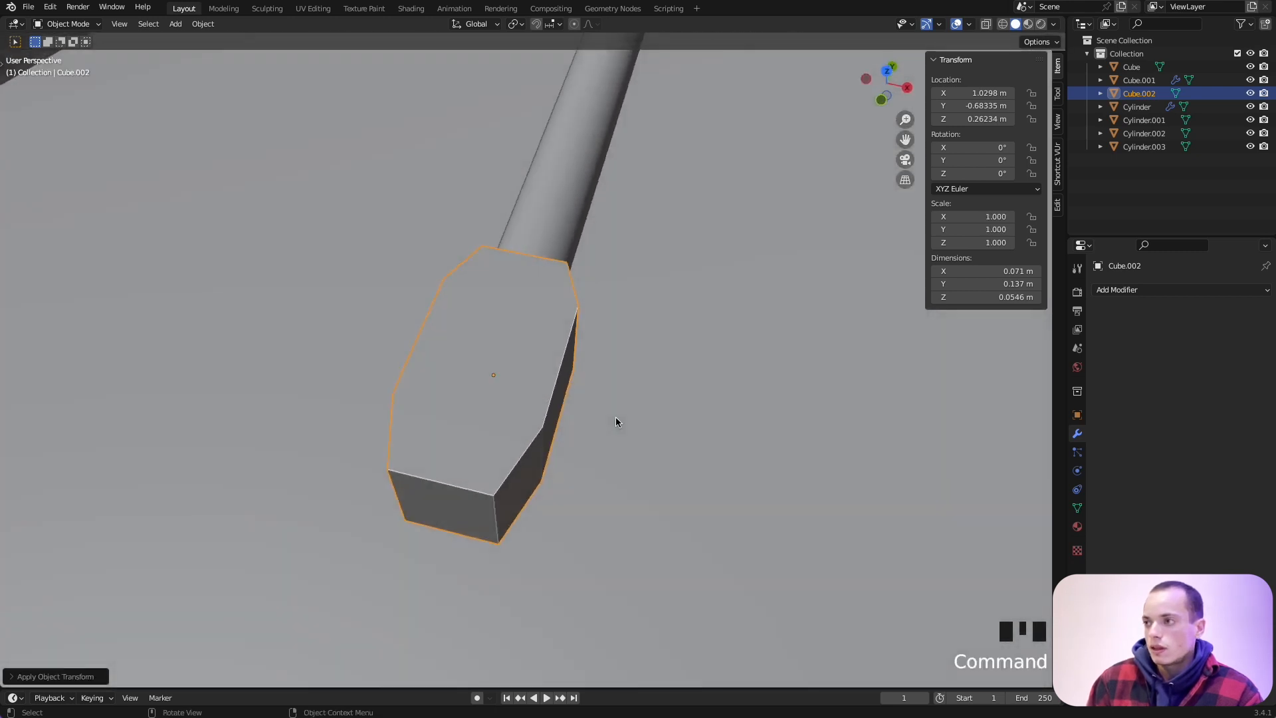
Add a Bevel modifier to the headshell and set it to 6 segments.
click(1101, 291)
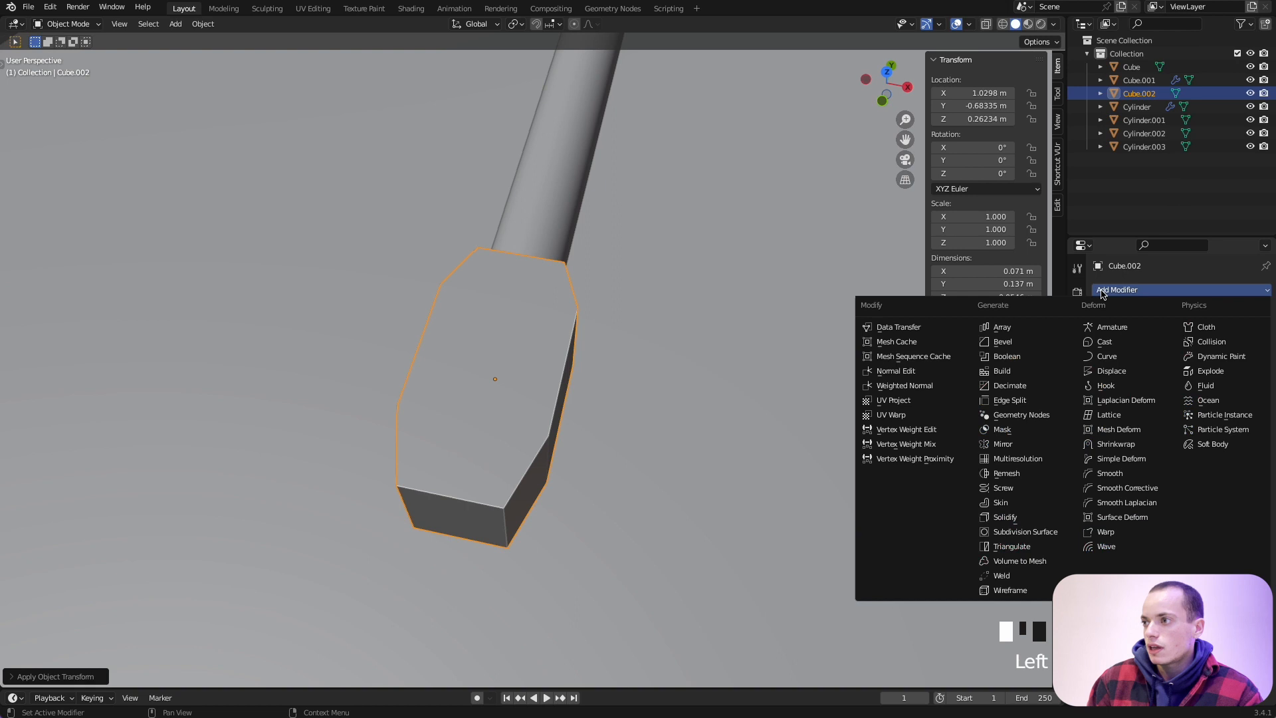
click(1010, 344)
middle_drag(839, 385, 839, 384)
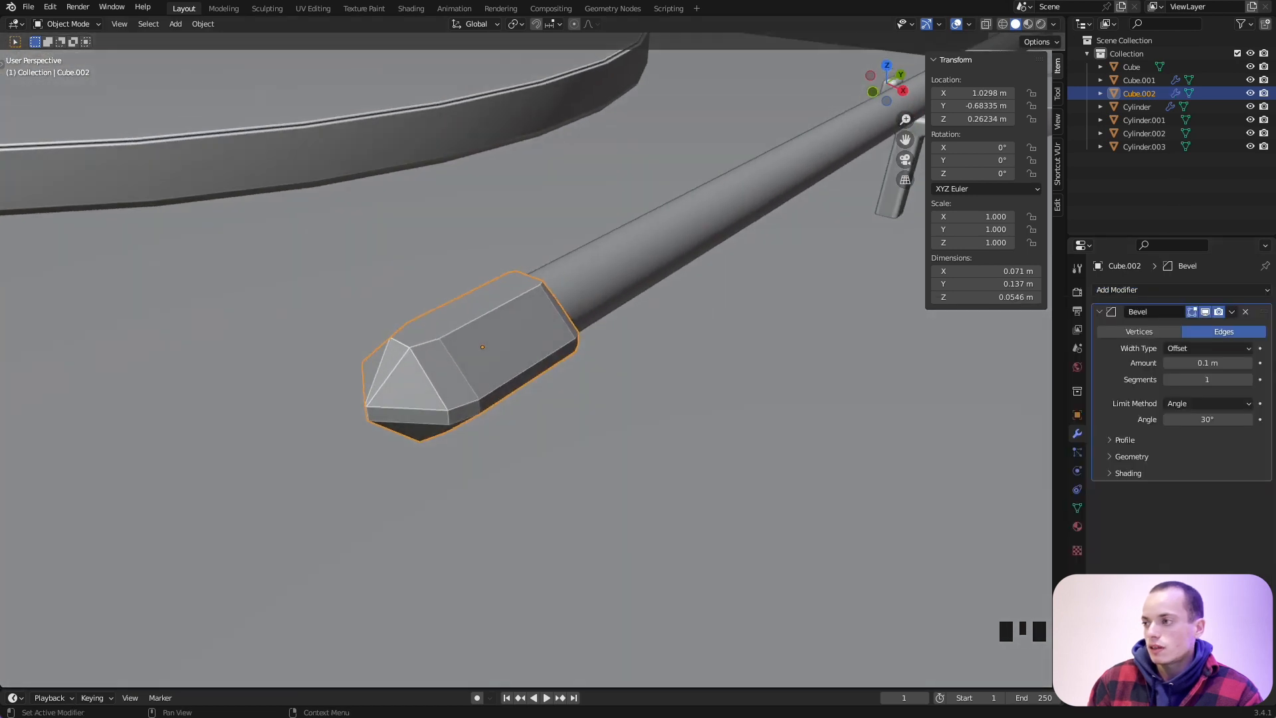
click(1249, 381)
click(1249, 381)
click(1249, 381)
click(1250, 381)
click(1250, 381)
click(1249, 381)
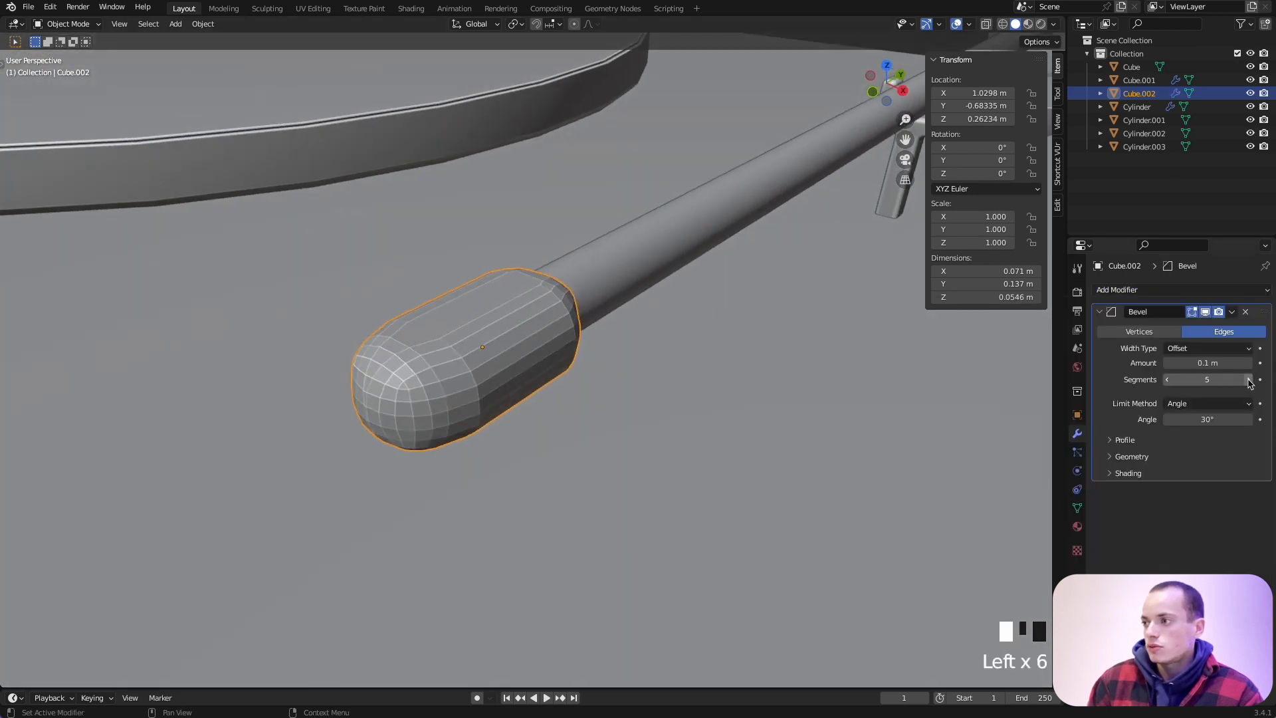
click(1250, 382)
Set the headshell's bevel amount to 0.005 m.
click(1208, 363)
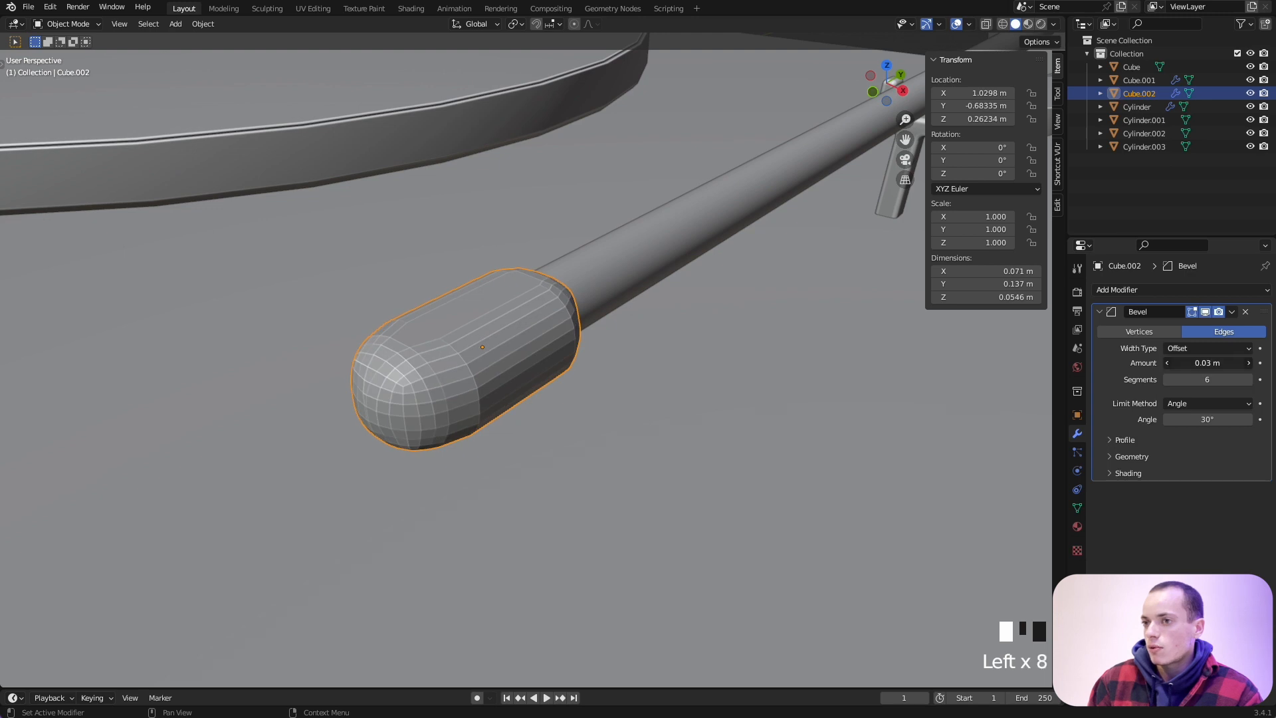
mouse_move(1207, 363)
mouse_down()
mouse_move(1189, 363)
mouse_move(1214, 364)
mouse_up()
click(1214, 364)
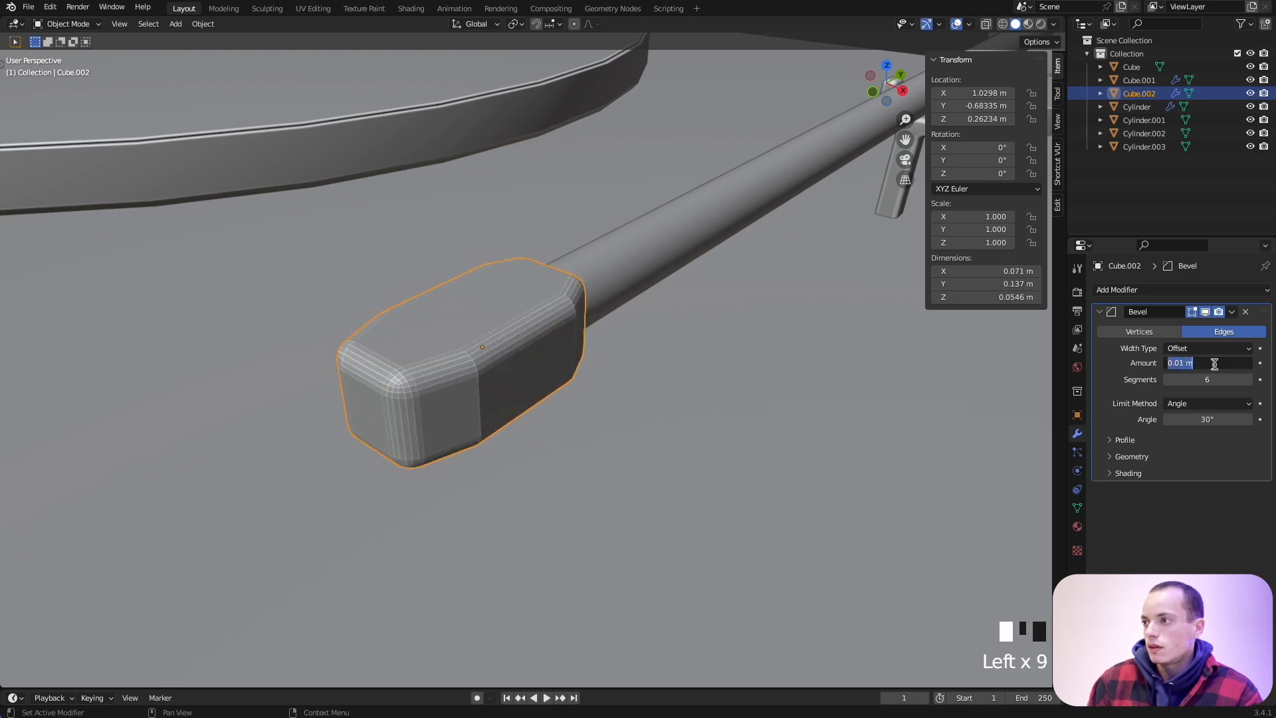
key(BackSpace)
key(BackSpace)
key(BackSpace)
text(05)
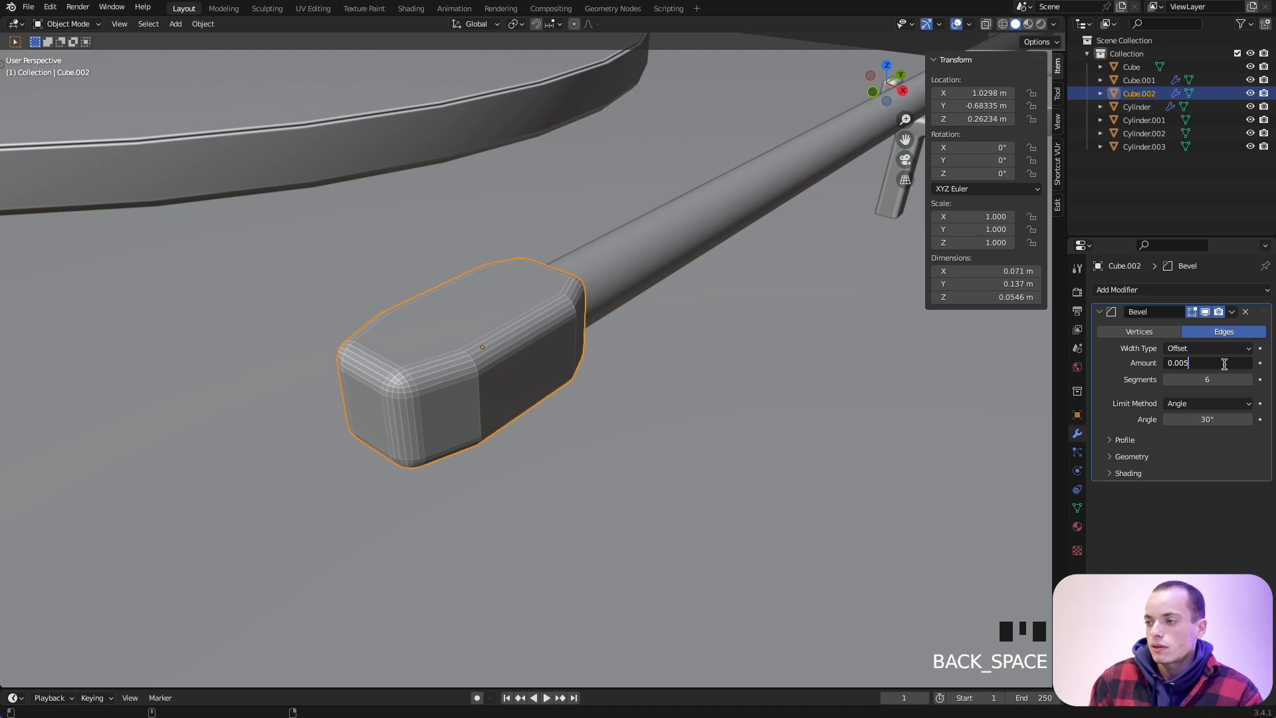
key(Return)
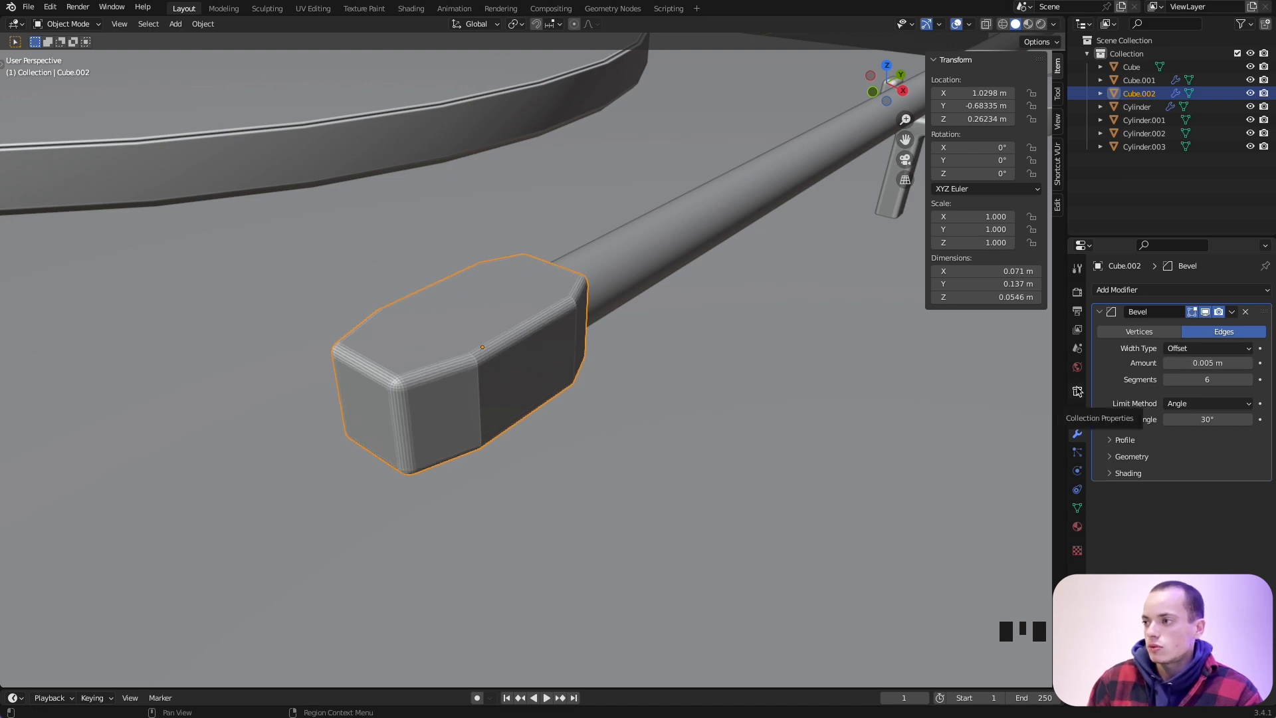
Apply auto smooth shading to the beveled headshell.
right_click(530, 320)
click(499, 319)
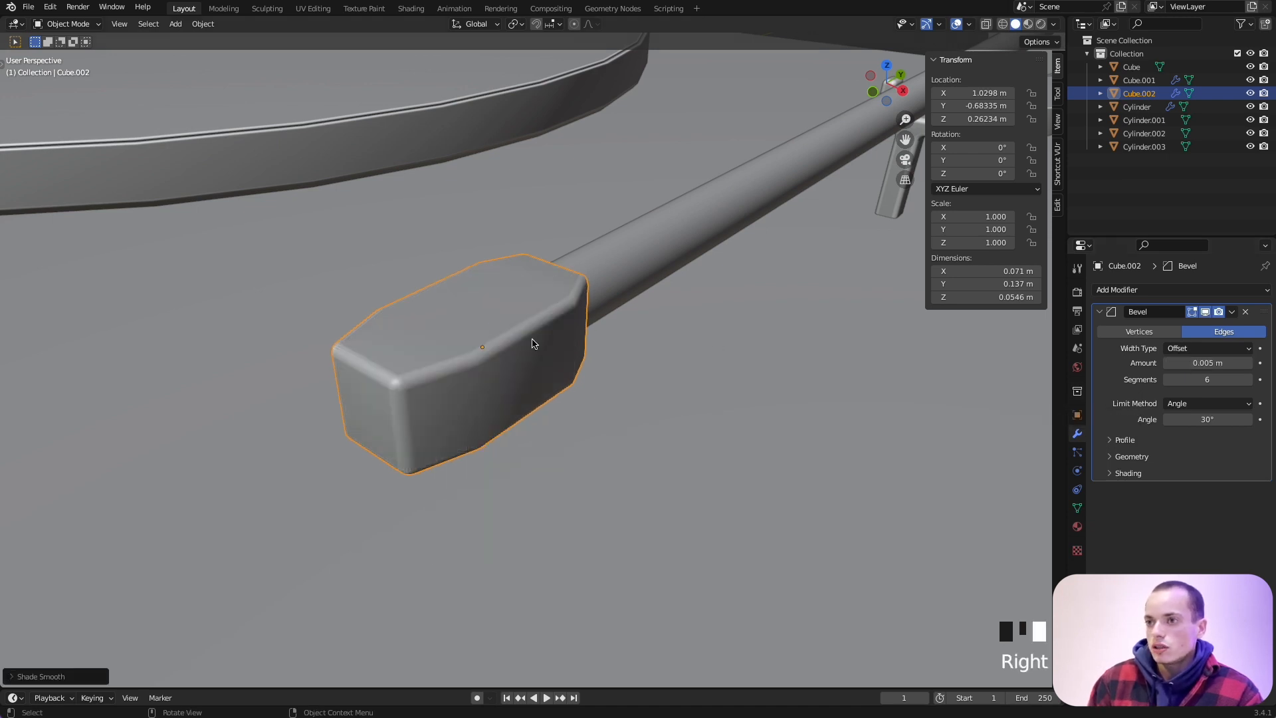
middle_drag(533, 339, 427, 394)
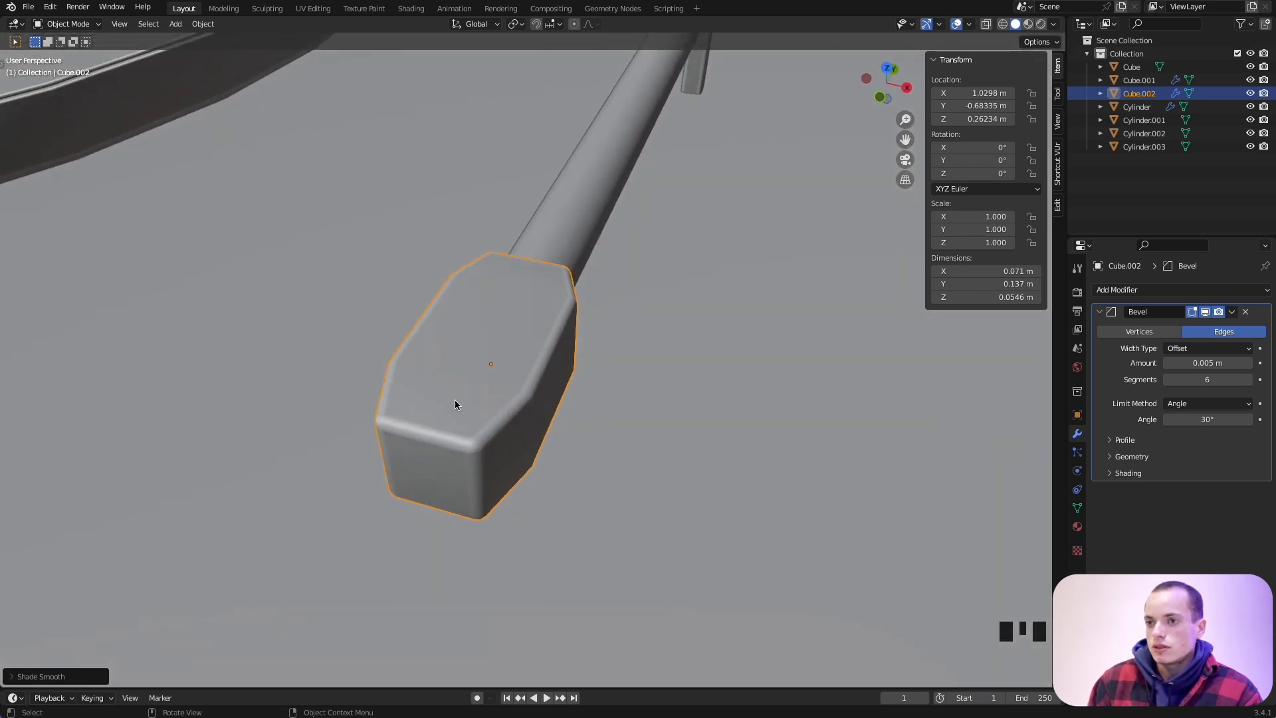
middle_drag(506, 421, 473, 451)
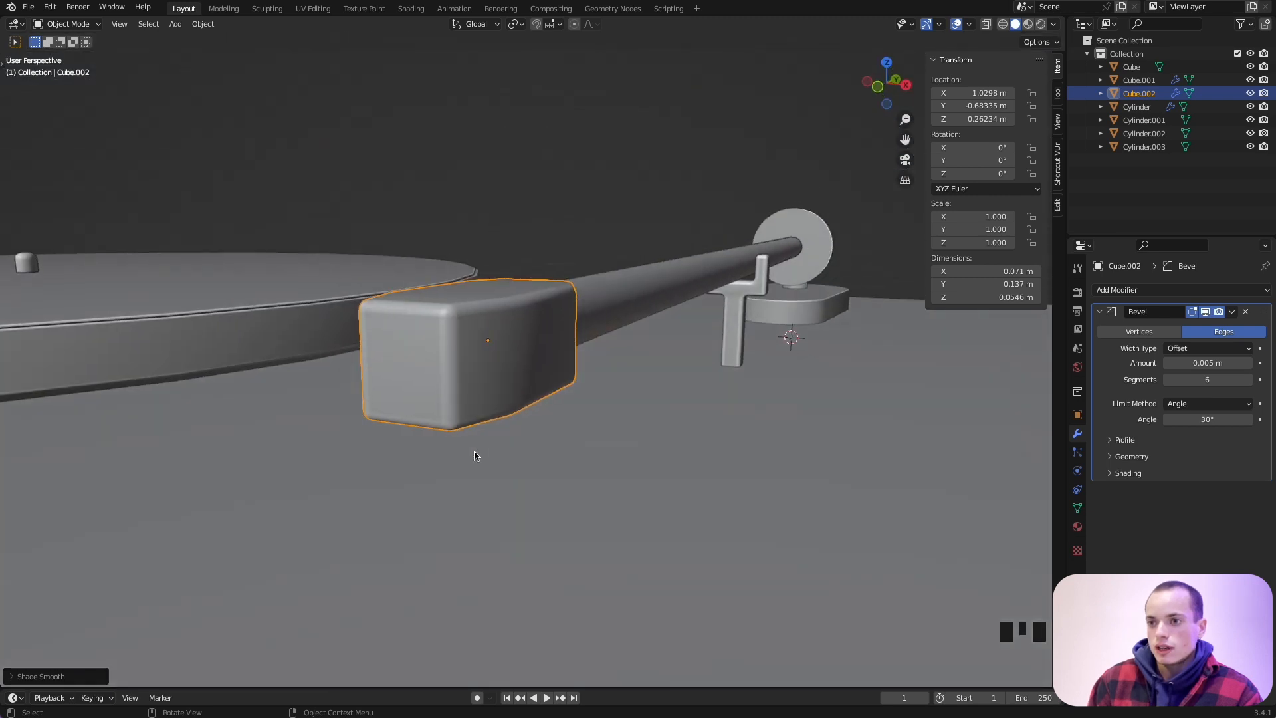
middle_drag(482, 494, 495, 426)
Add a cylinder mesh and scale it down uniformly to about 0.038 m across.
key(shift+a)
mouse_move(532, 423)
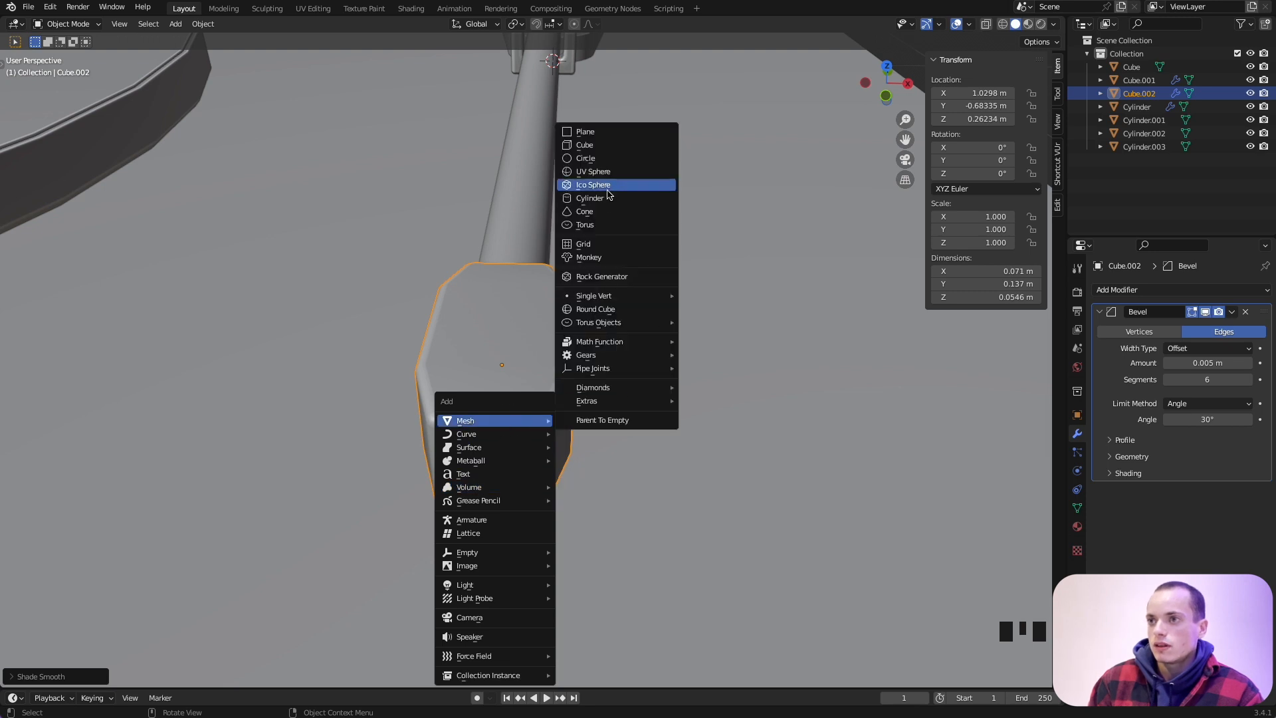
click(606, 197)
scroll(634, 318, down, 5)
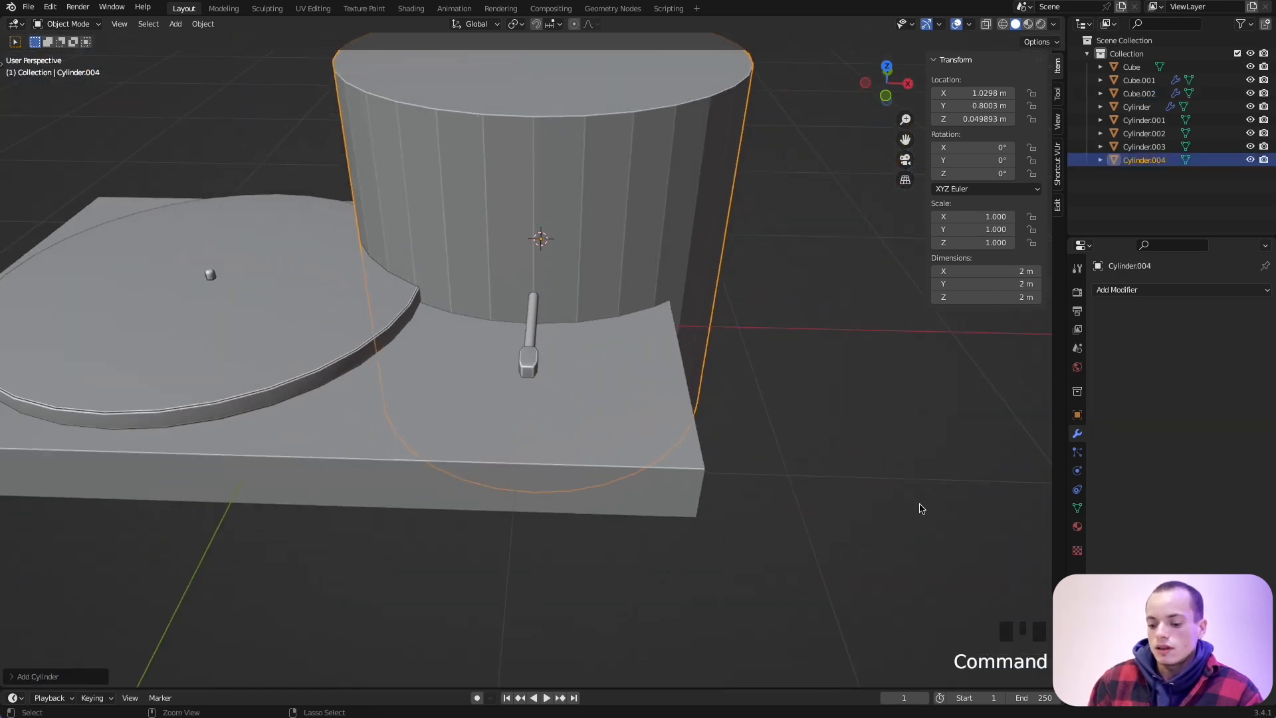
key(s)
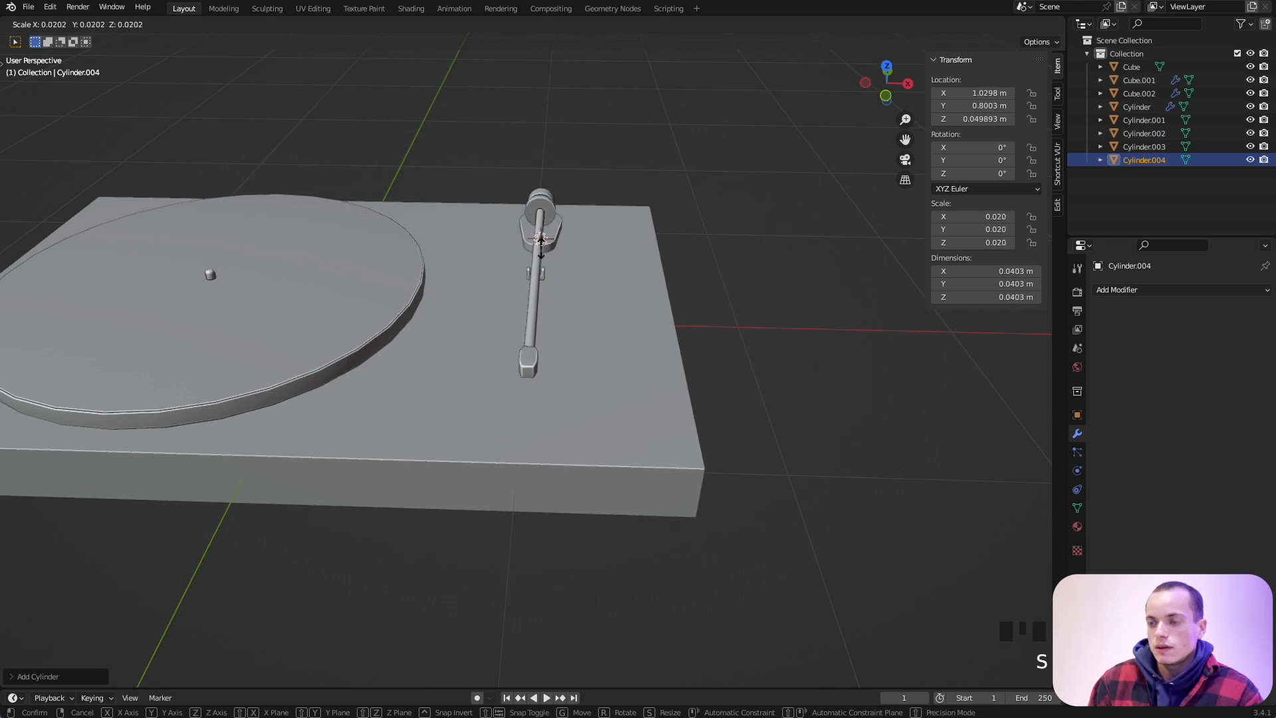
click(540, 241)
From the top view, move the small cylinder along Y to about -0.709 m, over the headshell.
key(KP_7)
key(g)
key(y)
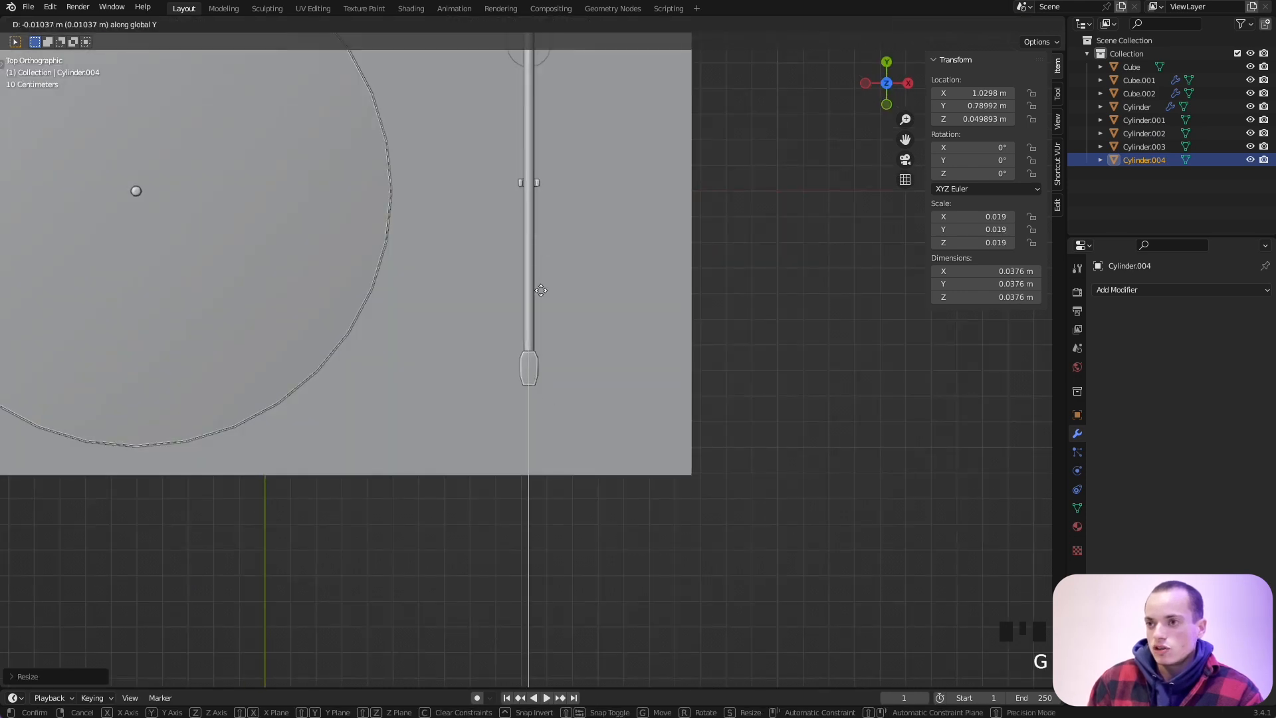
click(578, 631)
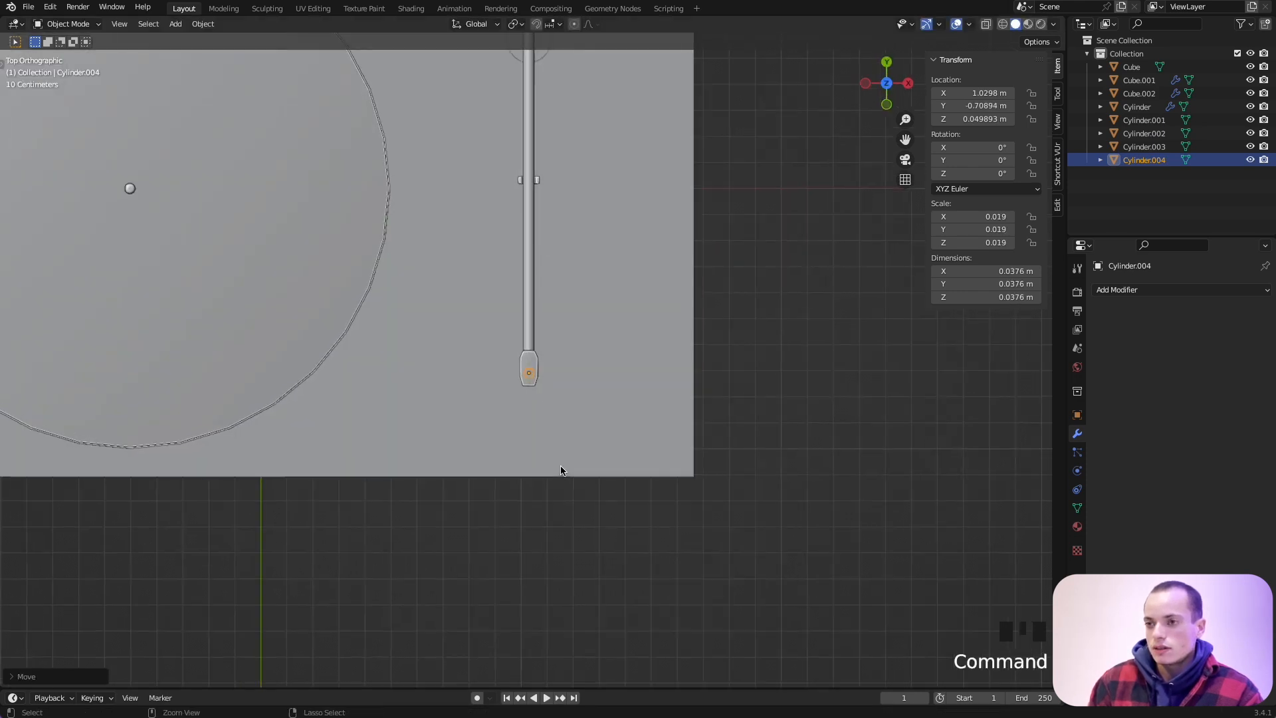
Shrink the cylinder to about 0.0092 m and move it near the headshell's free-end taper, at about X 1.0134 m, Y -0.7211 m.
key(KP_Decimal)
key(s)
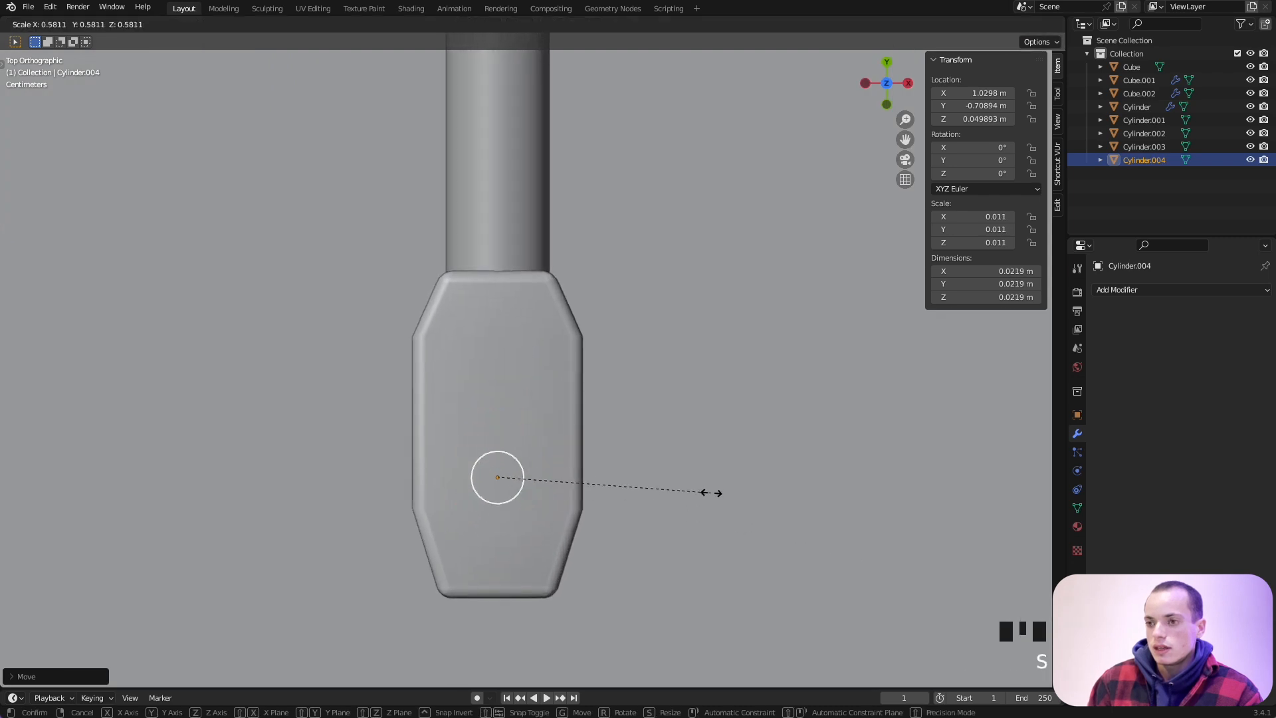
click(594, 471)
key(g)
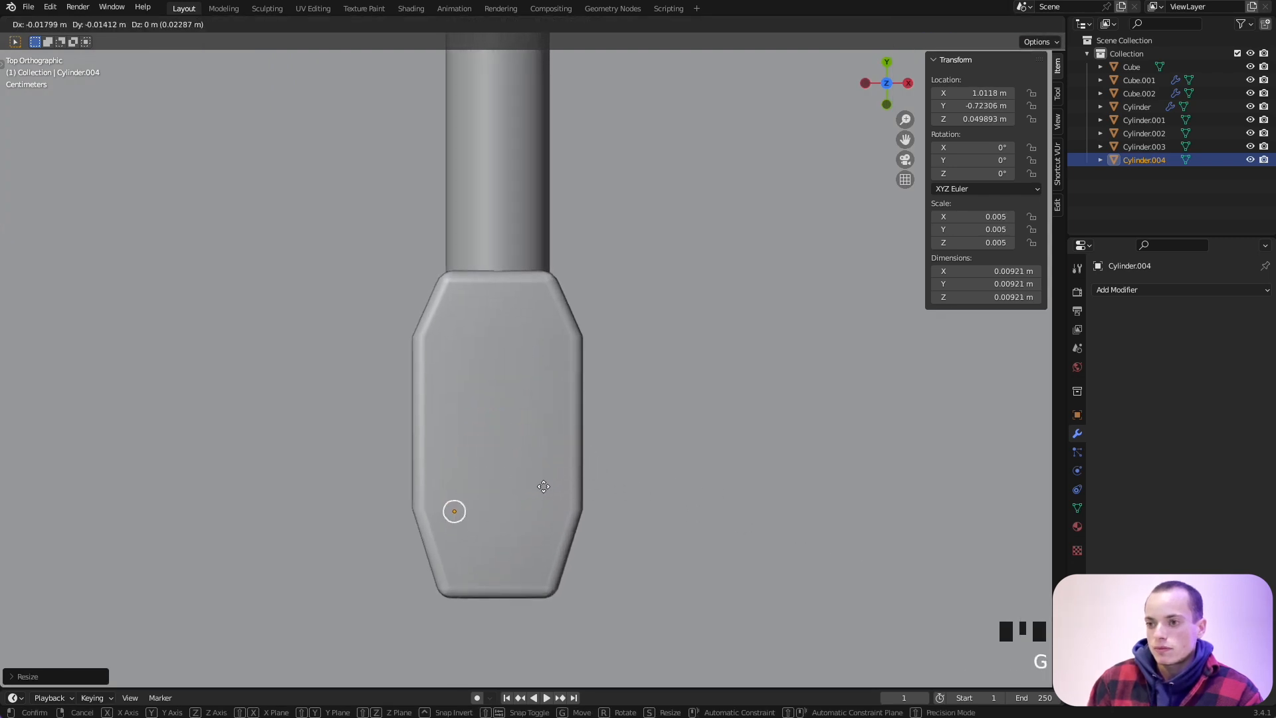
click(548, 484)
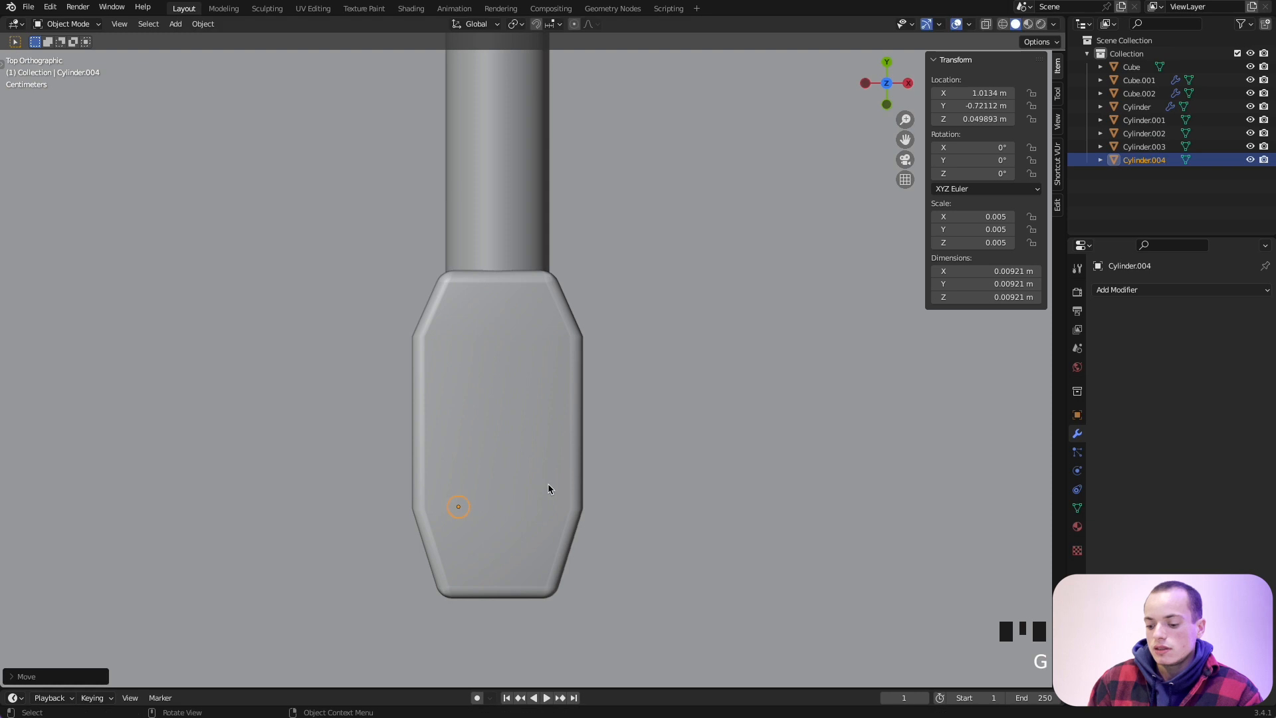
Raise the screw cylinder along Z to about 0.287 m so it pokes out of the headshell's top, and shade it auto smooth.
middle_drag(548, 484, 548, 489)
key(g)
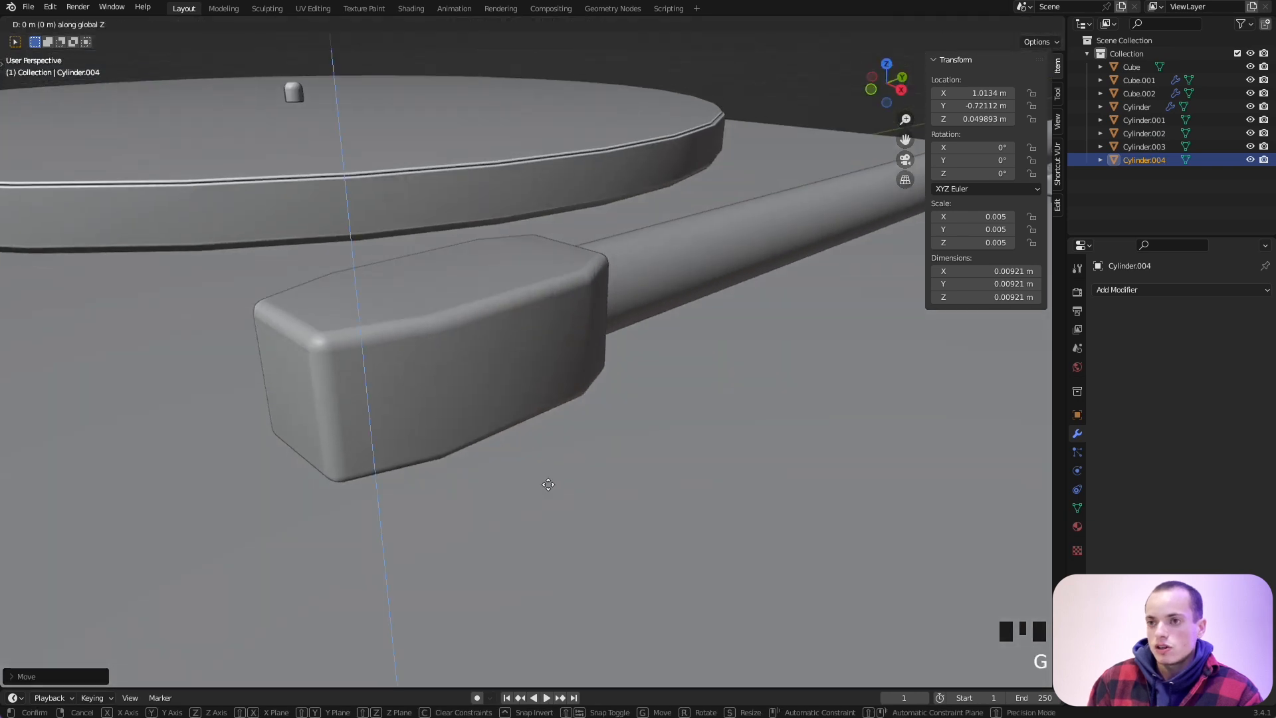
key(z)
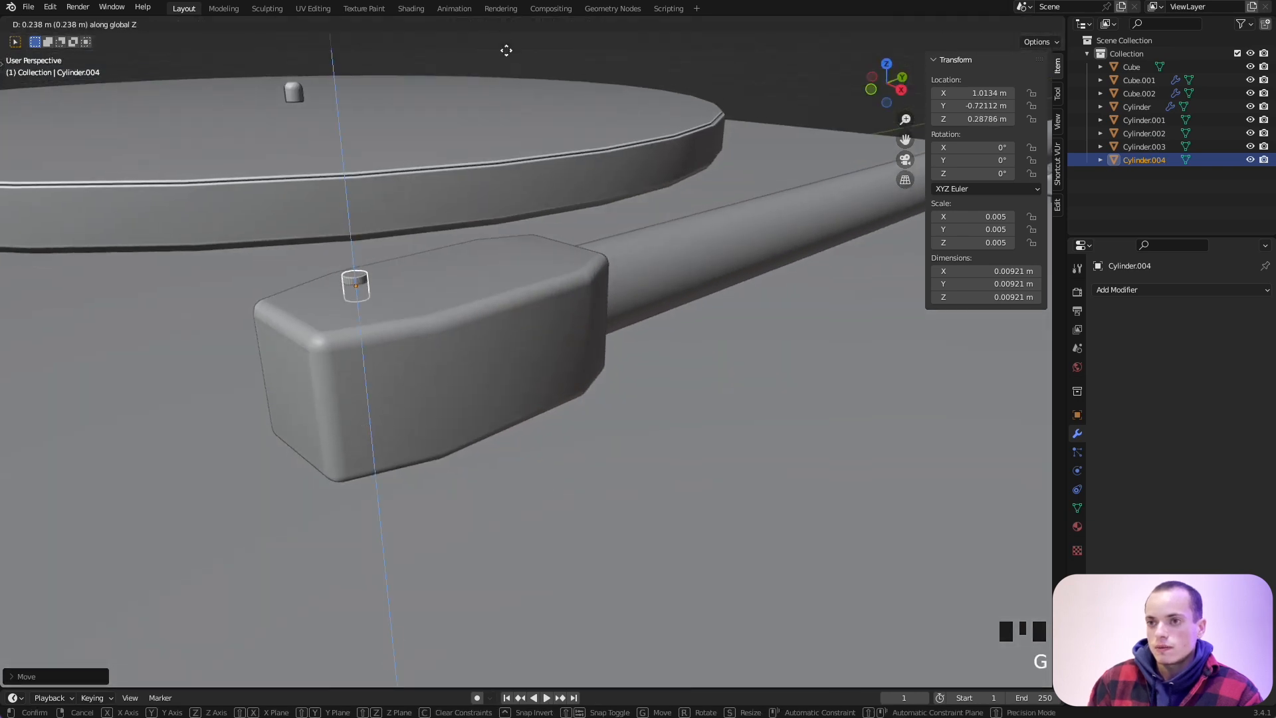
click(508, 56)
right_click(354, 284)
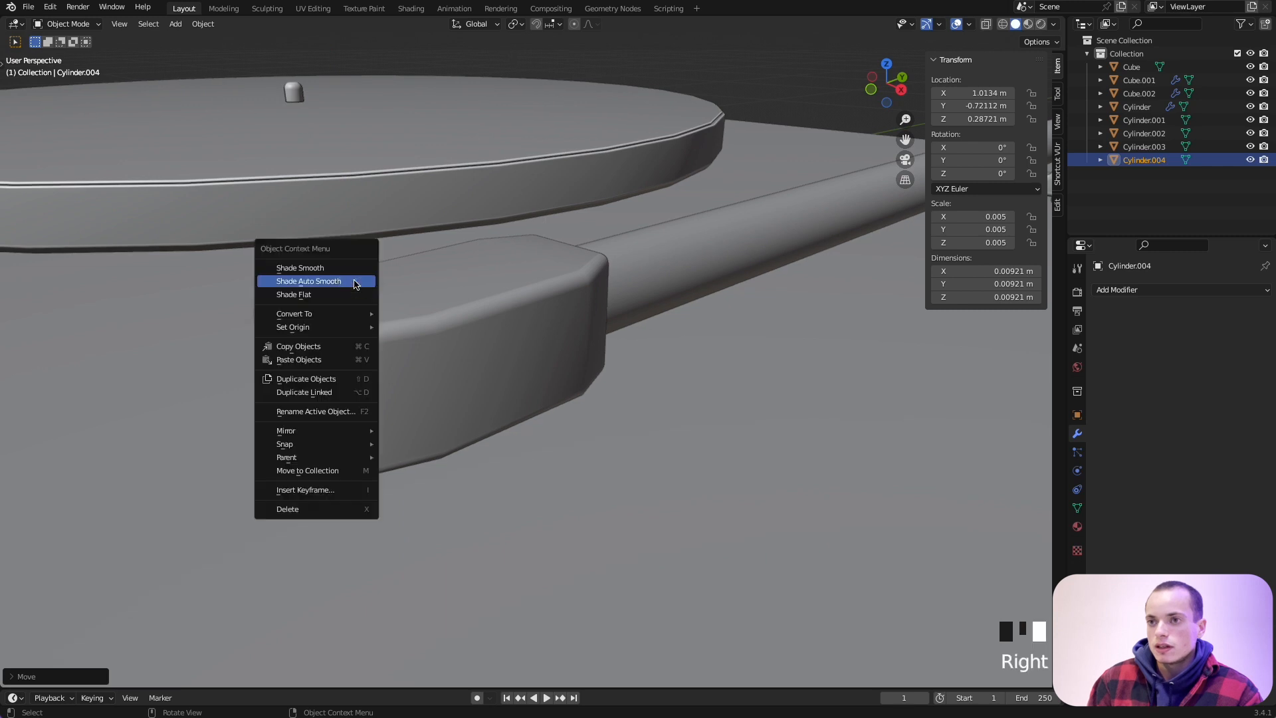
click(347, 284)
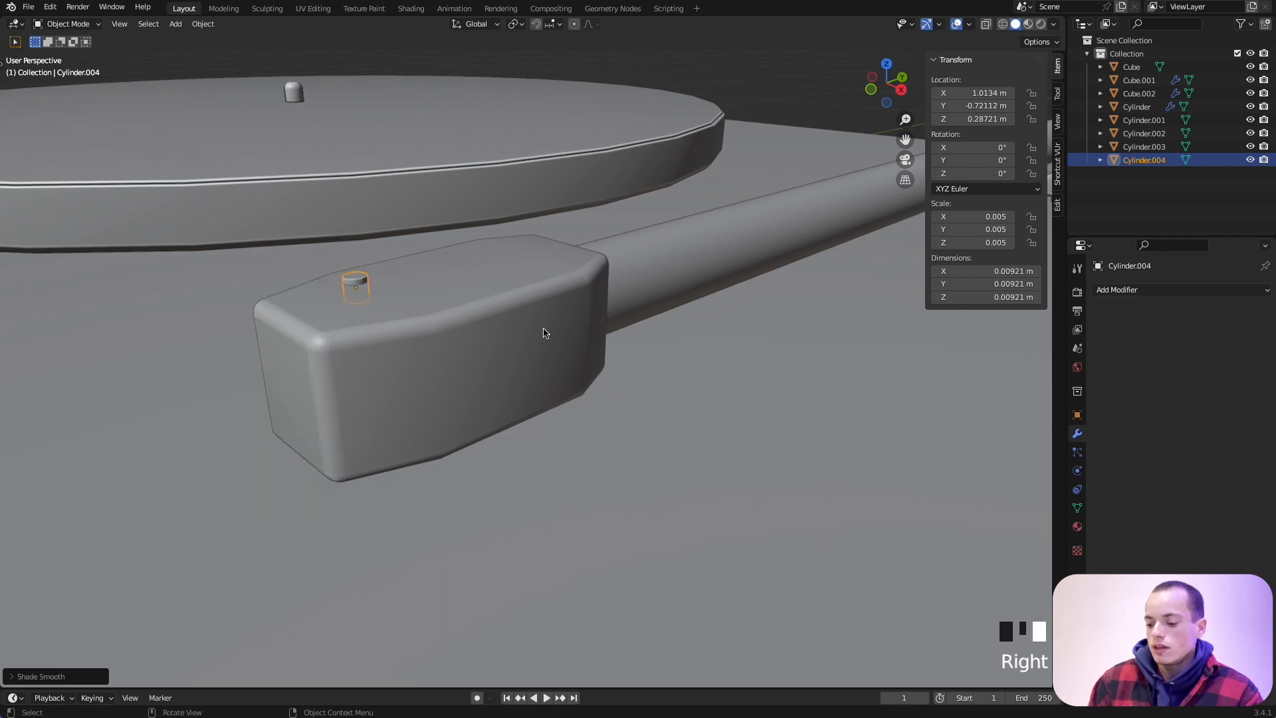
From the top view, nudge the screw cylinder toward the headshell's free end, to about Y -0.7236 m.
key(KP_0)
key(KP_7)
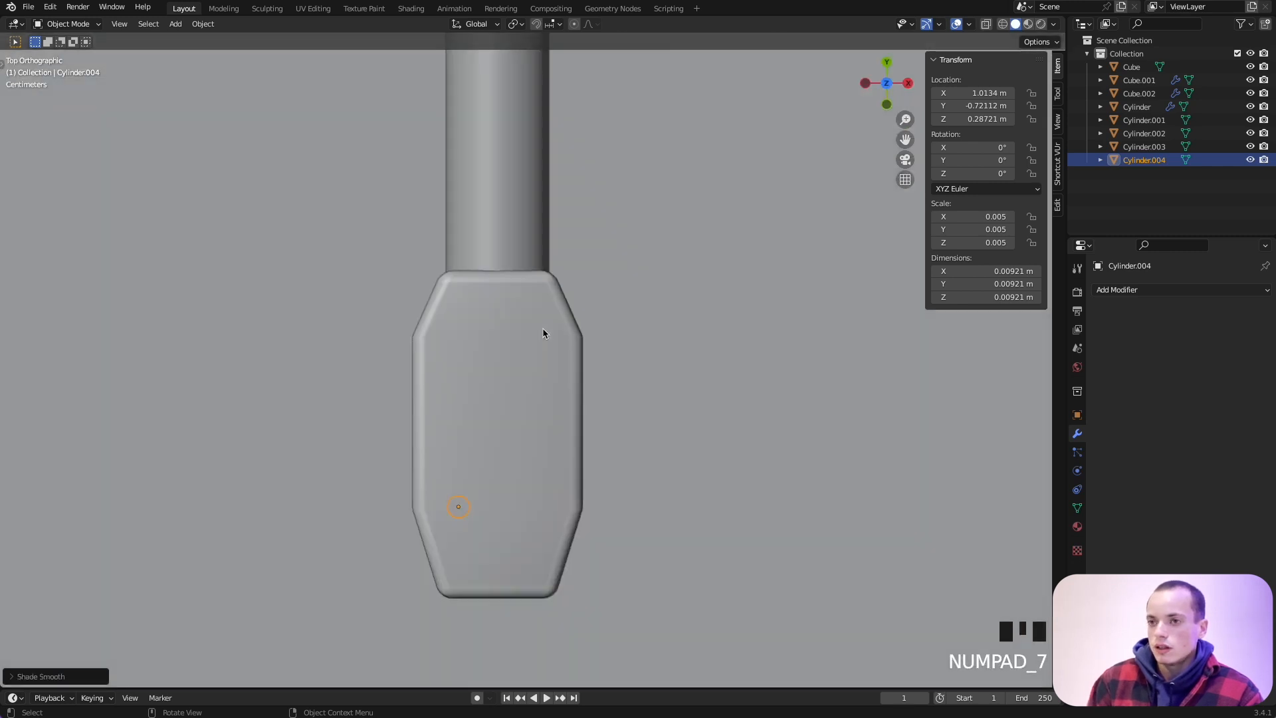
key(g)
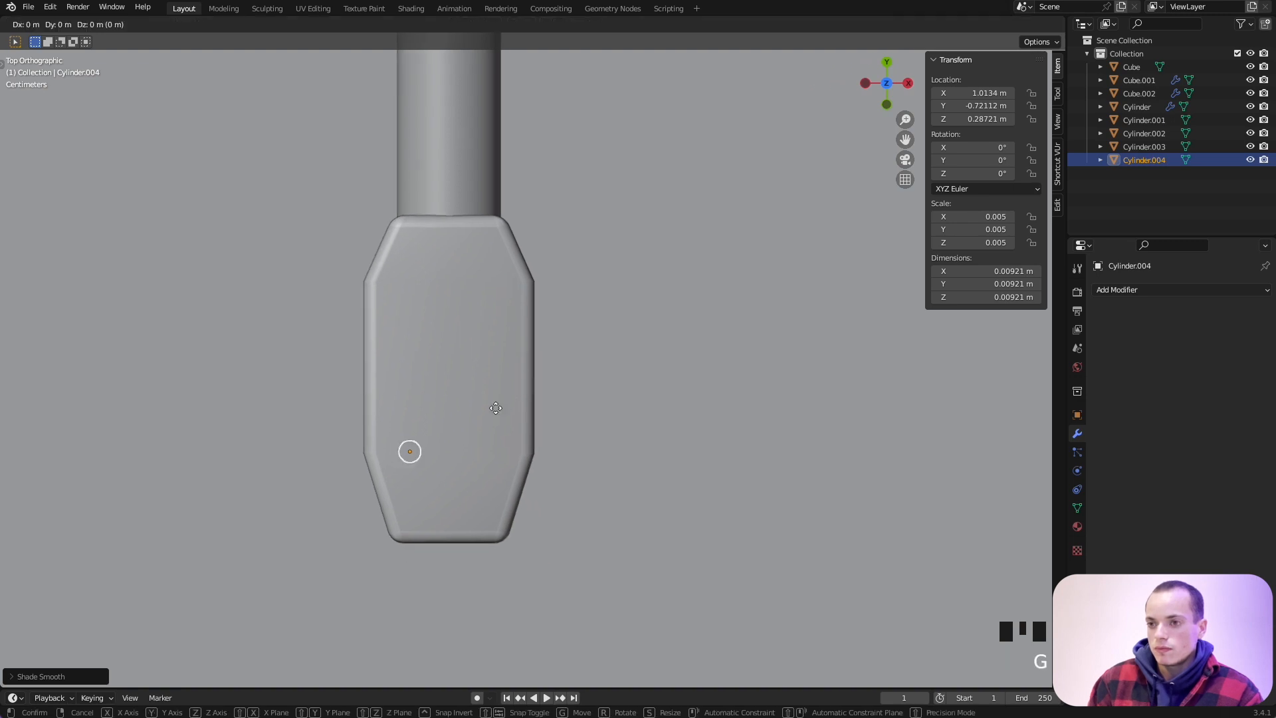
click(495, 414)
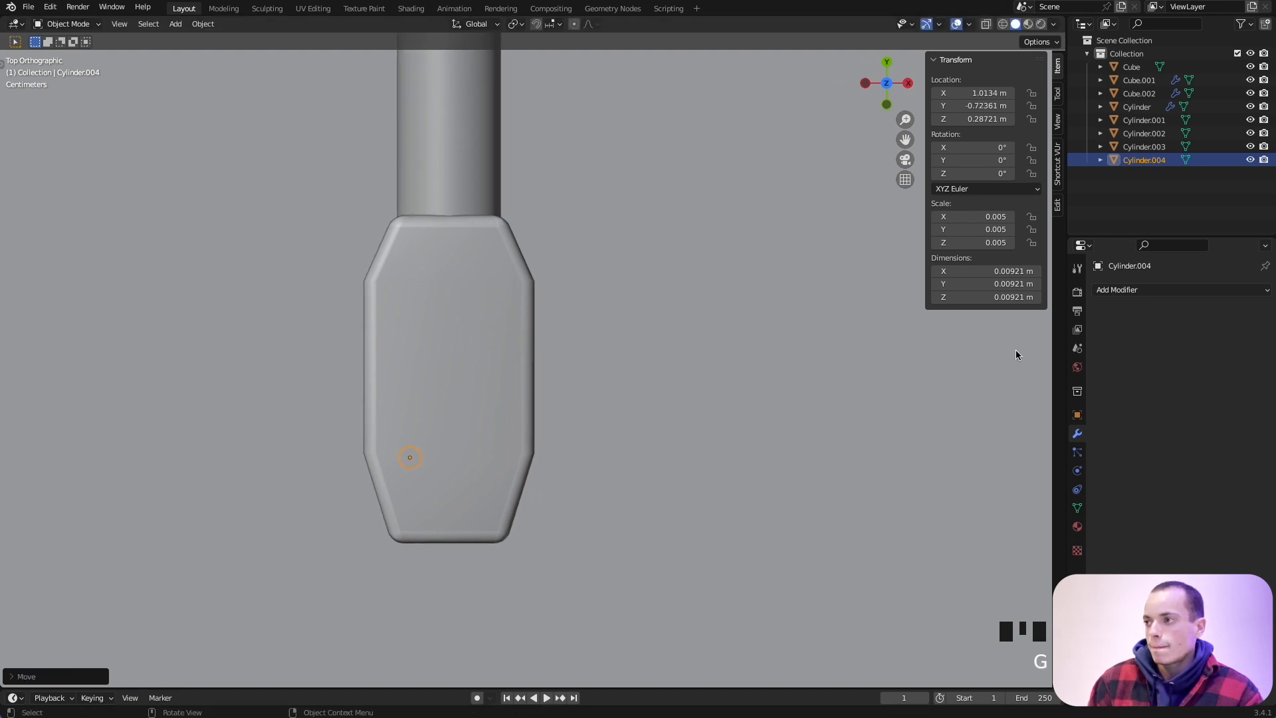
Add an X-axis Mirror modifier to the screw cylinder, using the headshell Cube.002 as the mirror object.
click(1144, 290)
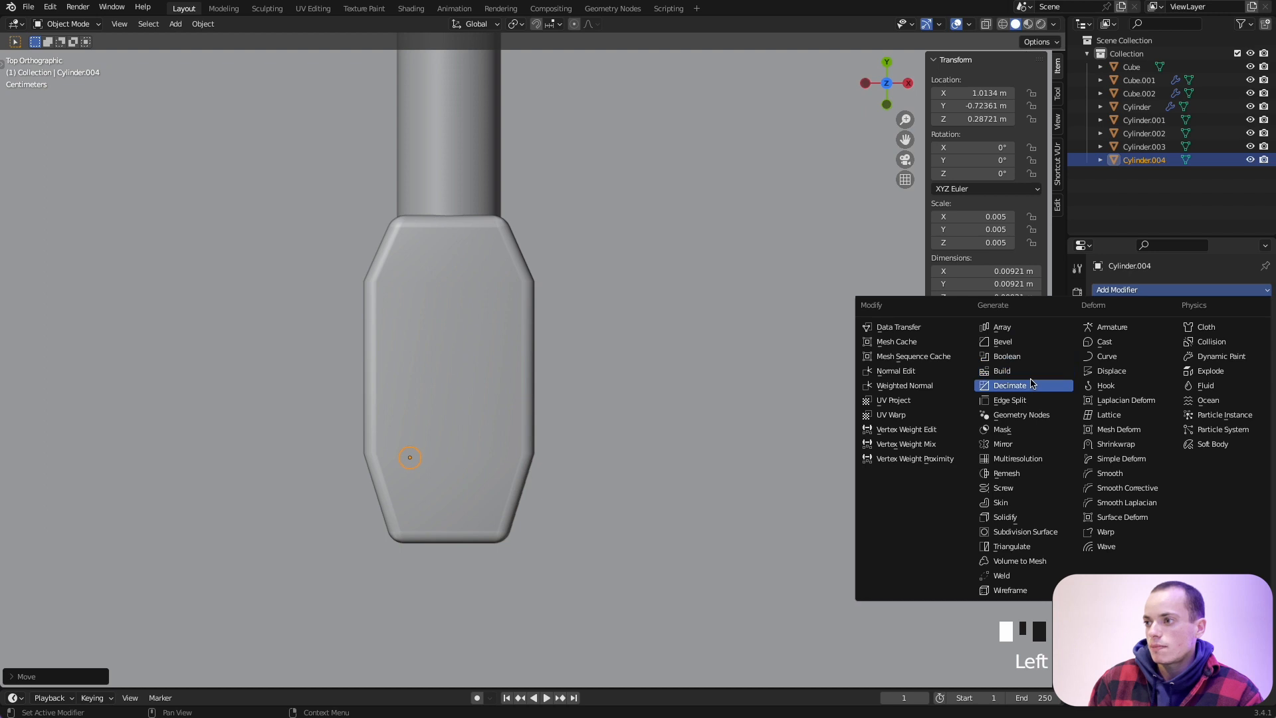
click(1008, 443)
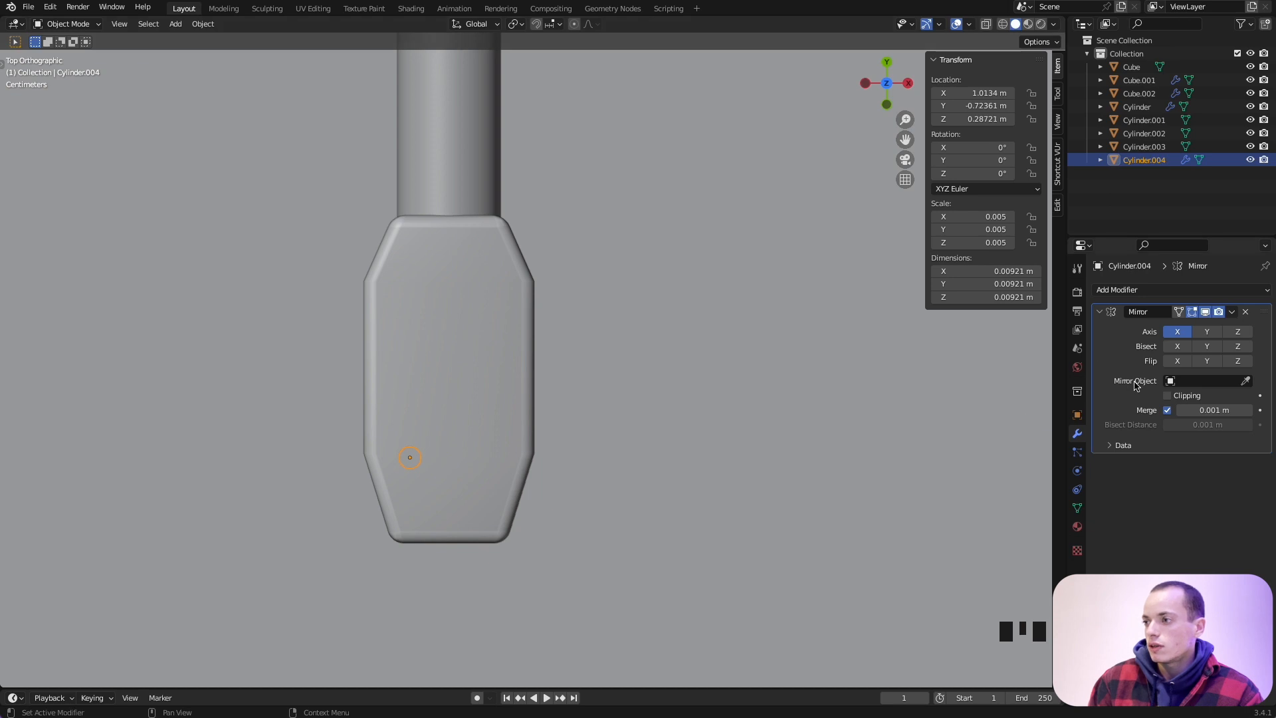
click(1244, 382)
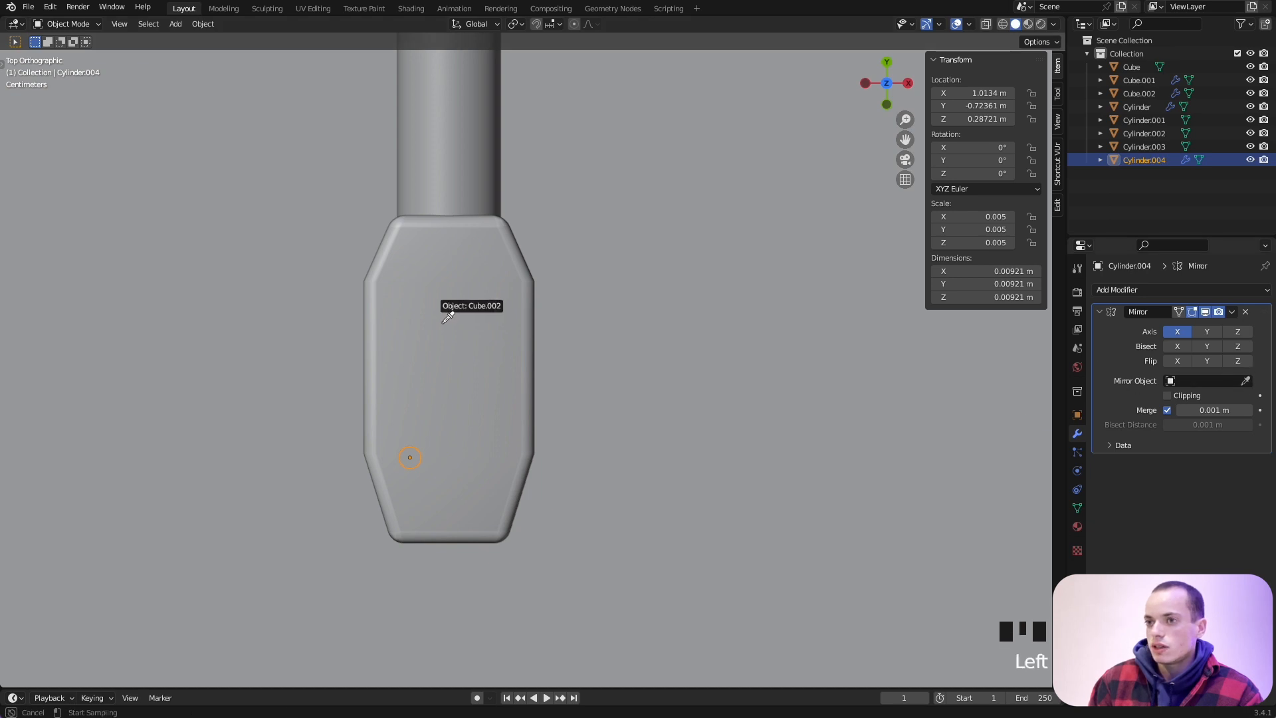
click(489, 366)
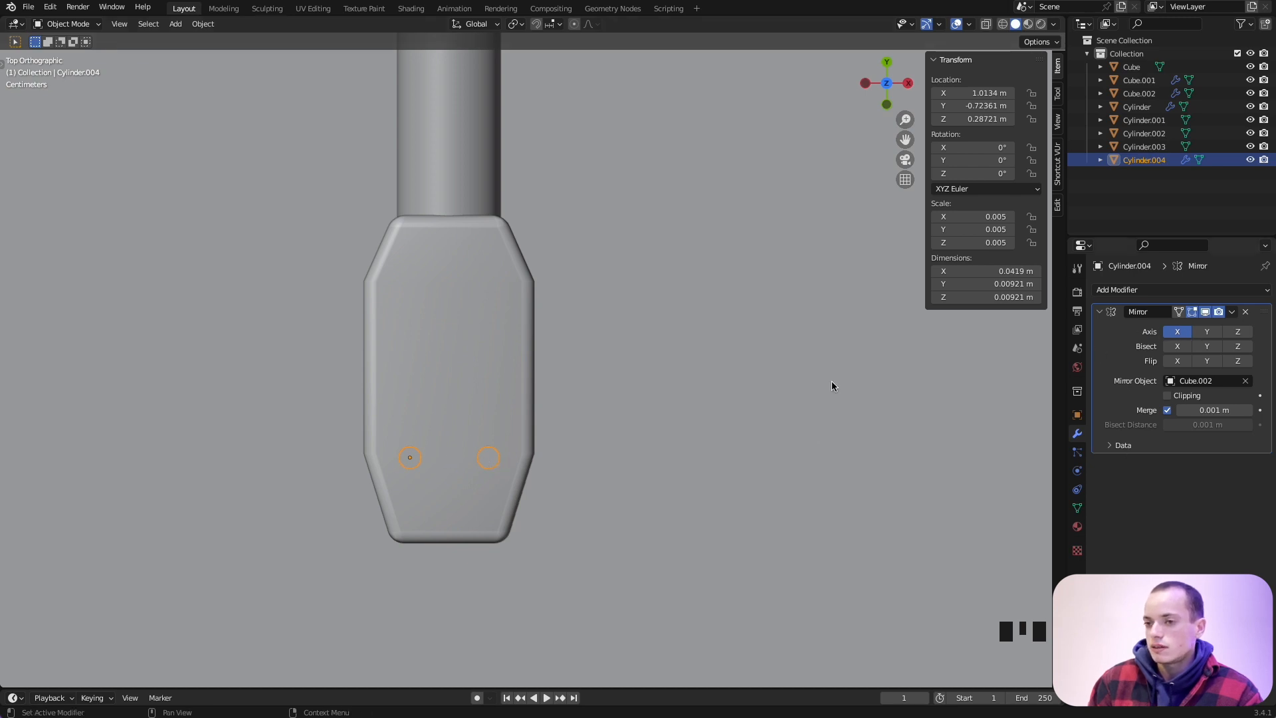
Lower the mirrored screws slightly into the headshell's top, to a Z location of about 0.2867 m, and save the file.
middle_drag(832, 386, 732, 403)
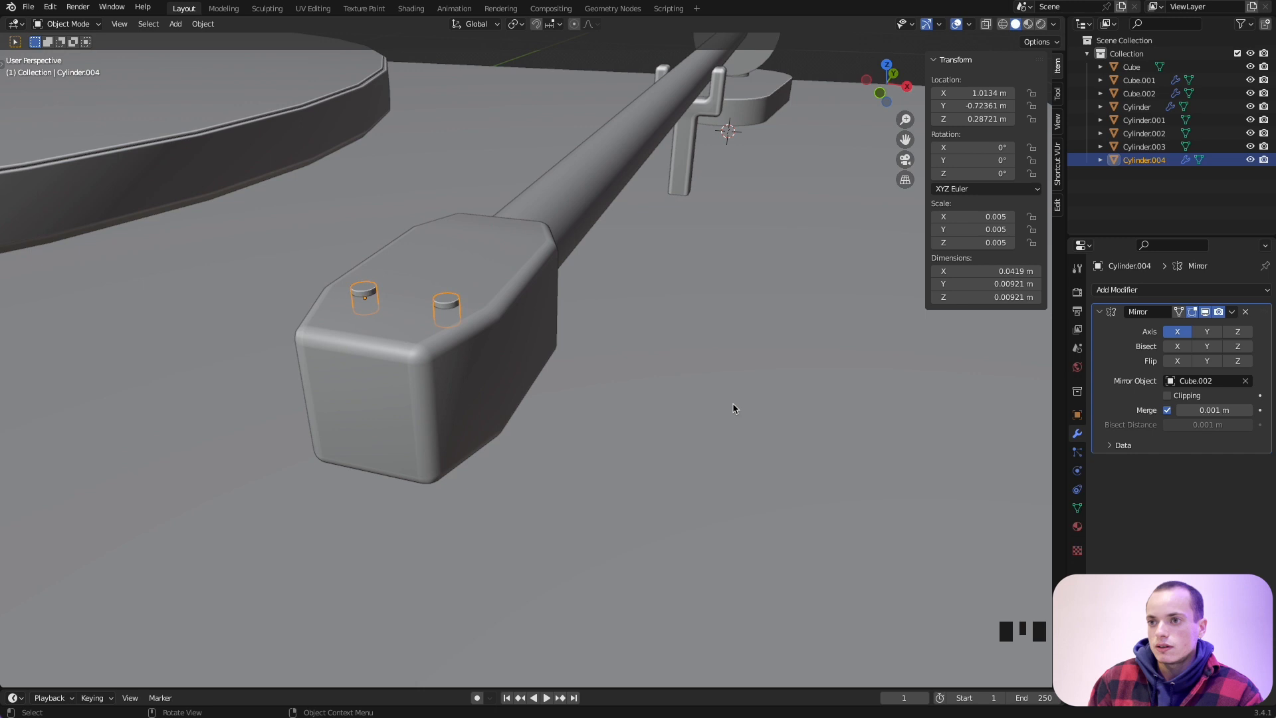
key(g)
key(z)
click(524, 314)
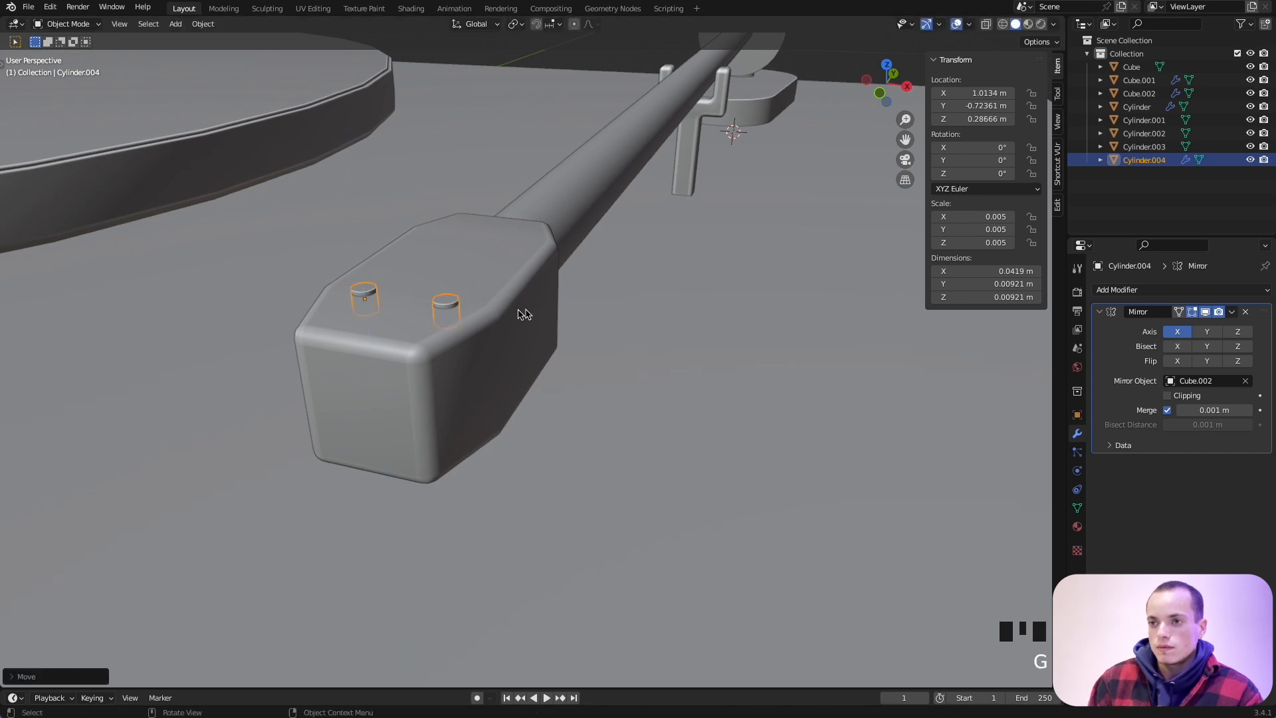
middle_drag(441, 309, 441, 309)
key(ctrl+s)
Add a cube mesh and scale it down uniformly to about 0.048 m per side.
key(shift+a)
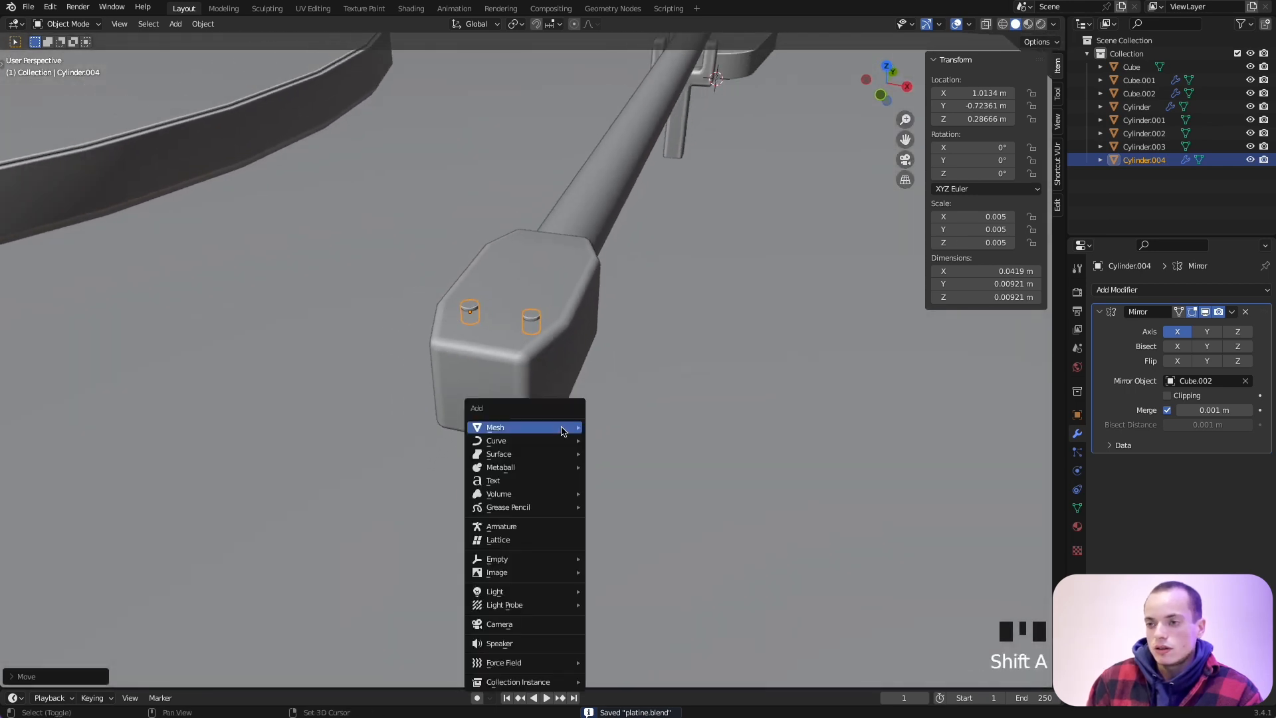
mouse_move(561, 430)
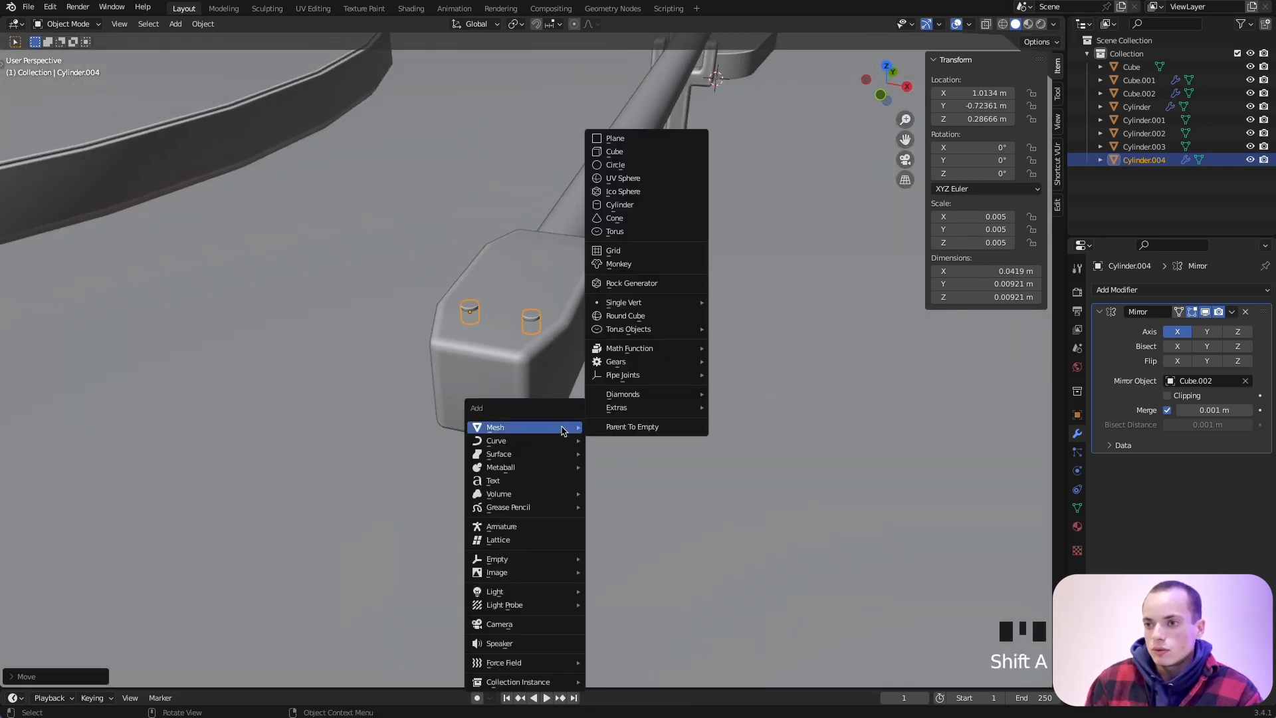
click(625, 157)
scroll(614, 374, down, 6)
key(s)
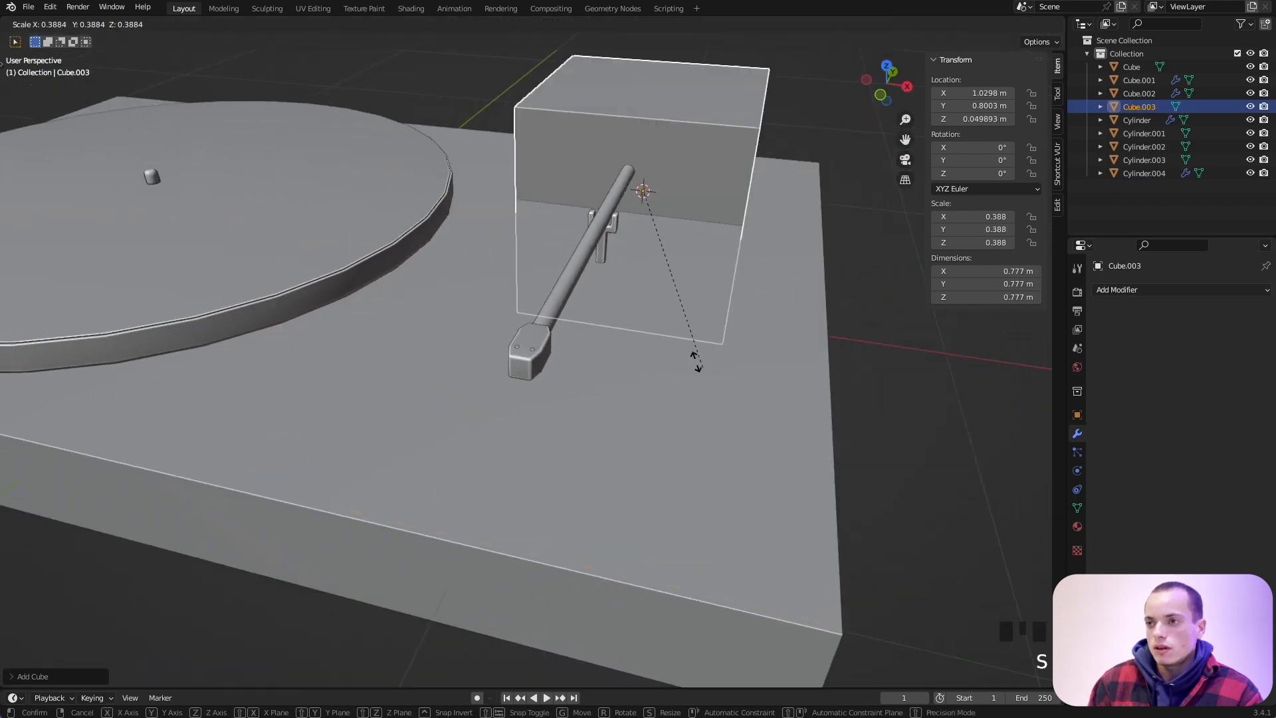
click(652, 197)
Raise the small cube to about Z 0.277 m and move it along Y to the headshell's free end, at about -0.757 m.
key(g)
key(z)
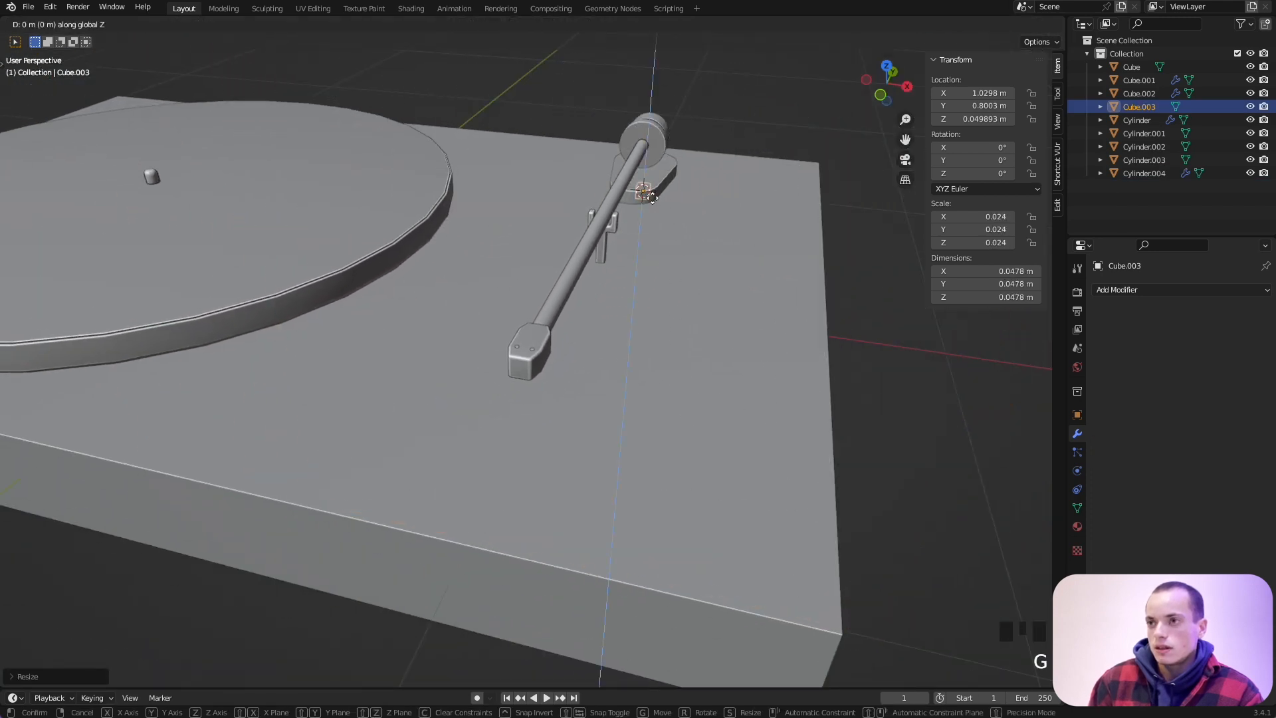
click(656, 138)
key(KP_7)
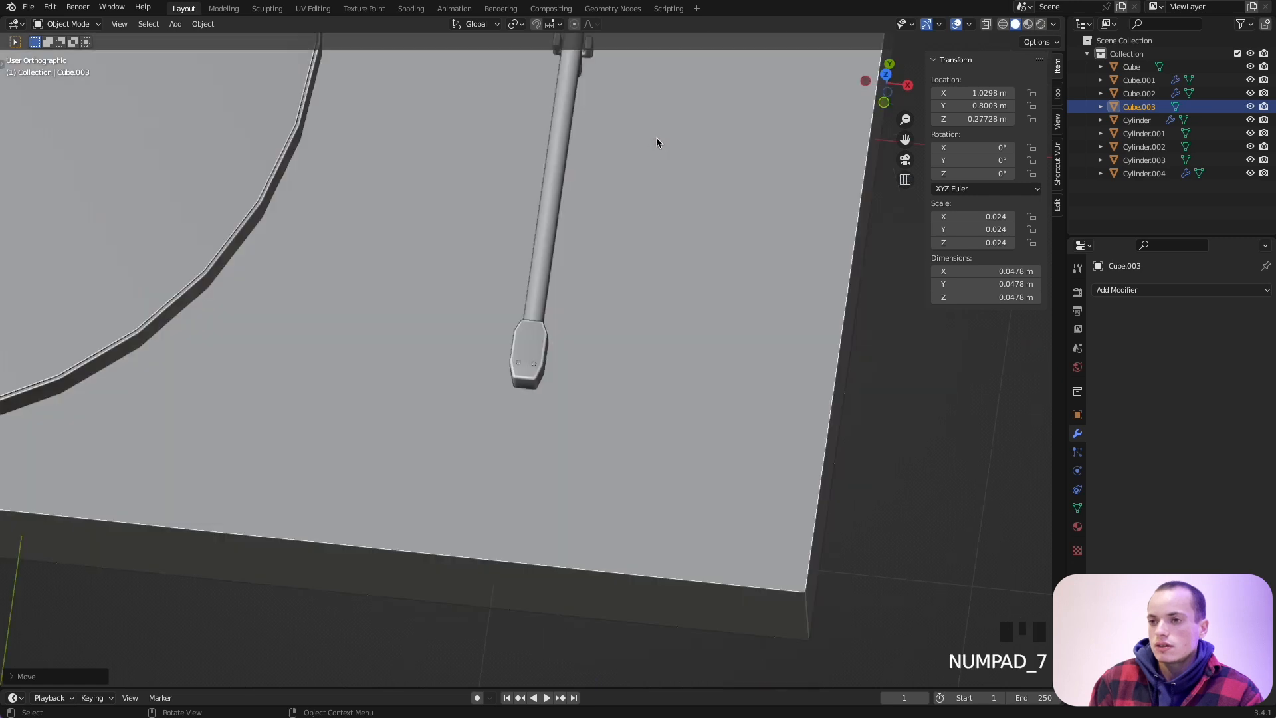
key(g)
key(y)
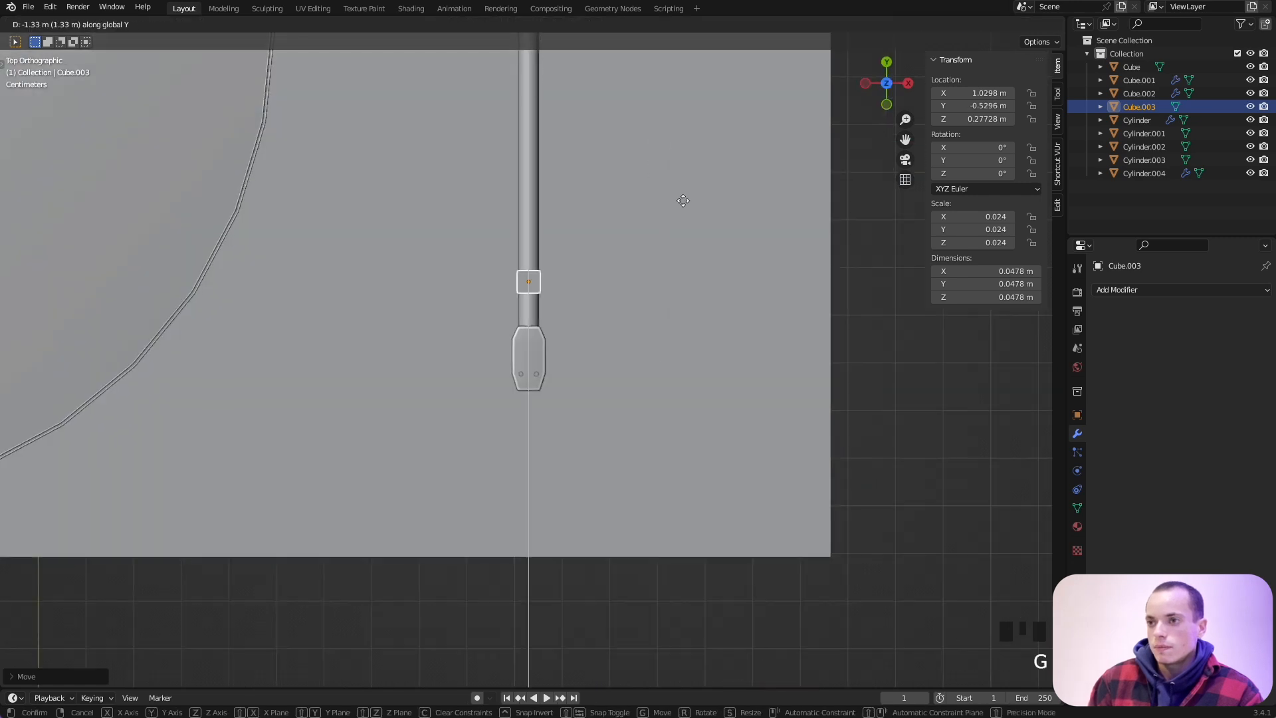
click(693, 231)
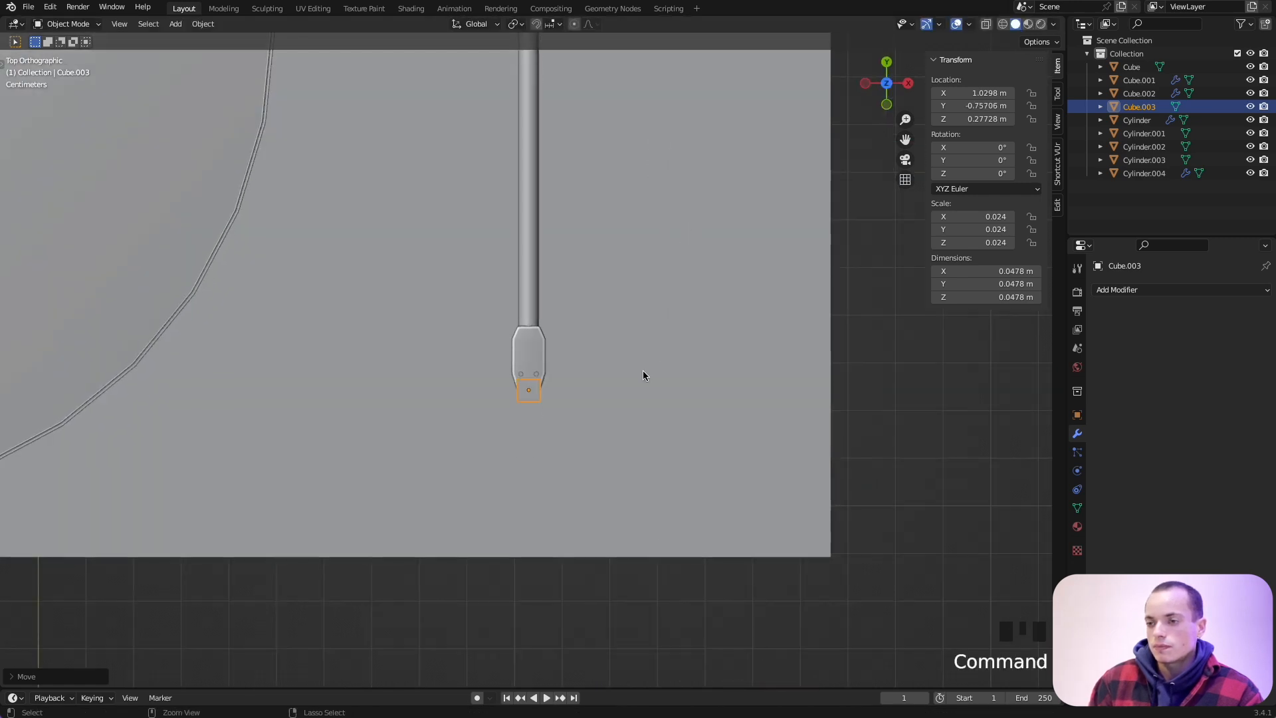
Lower the small cube along Z to about 0.222 m, near the bottom of the headshell's free end.
super+scroll(643, 370, up, 9)
scroll(643, 369, down, 10)
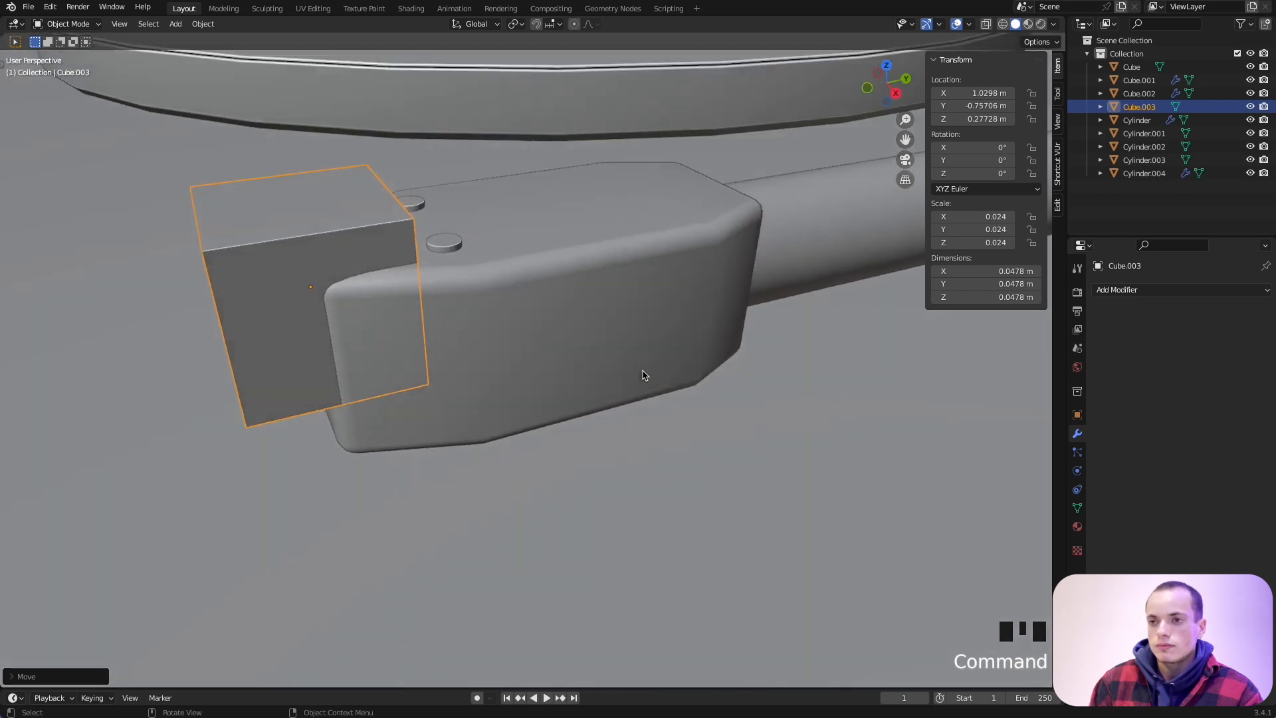
key(g)
key(z)
click(647, 543)
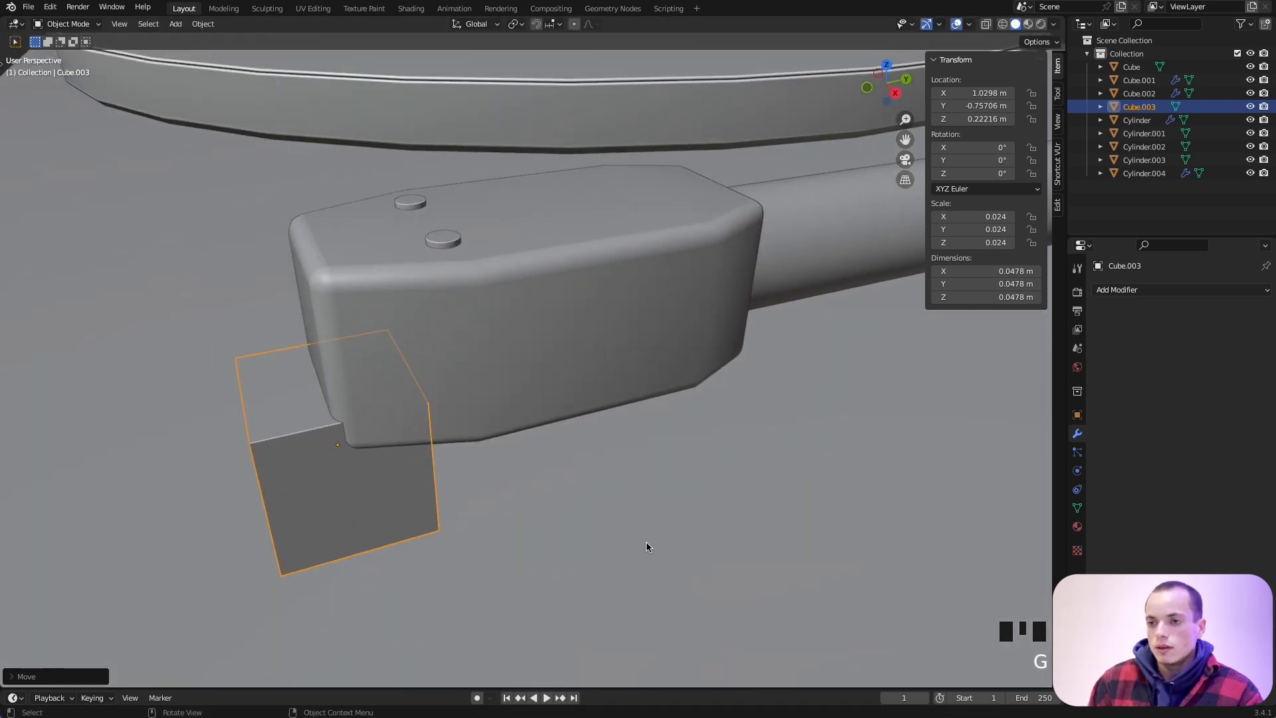
Reshape the cube into a flat bar by stretching it to about 0.089 m along Y and thinning it to about 0.013 m along Z.
key(s)
key(y)
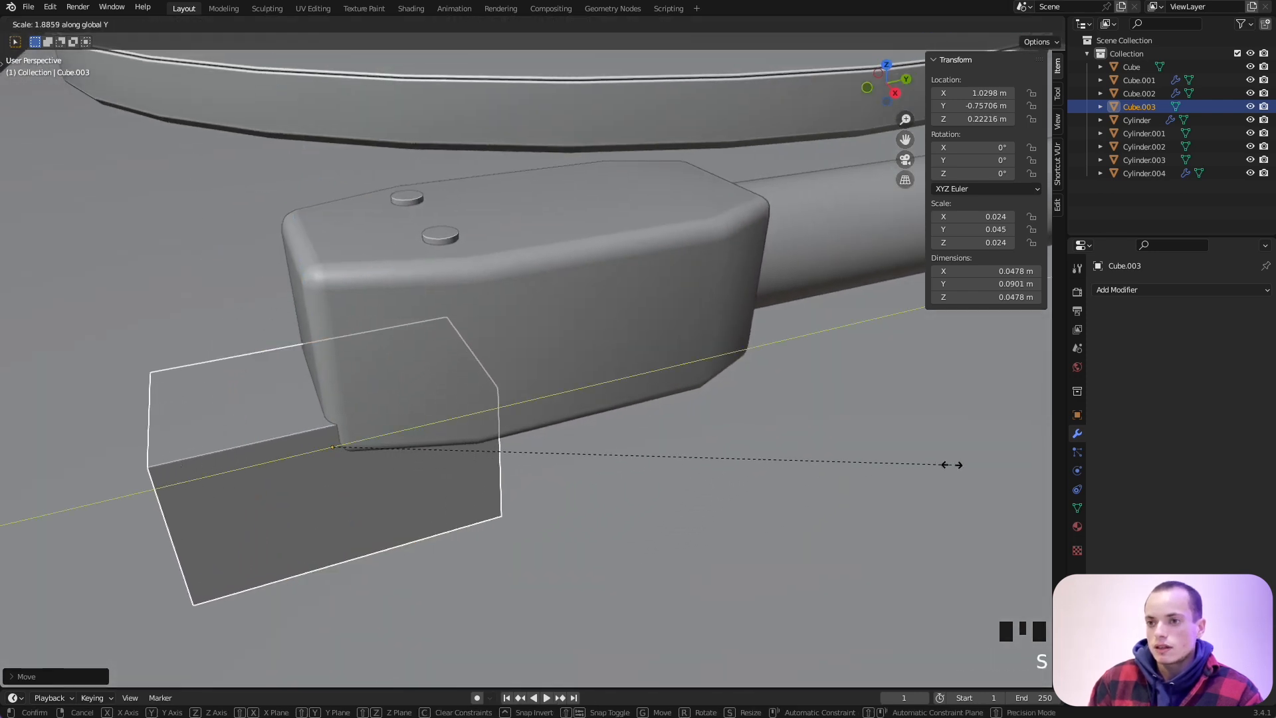
click(954, 461)
key(s)
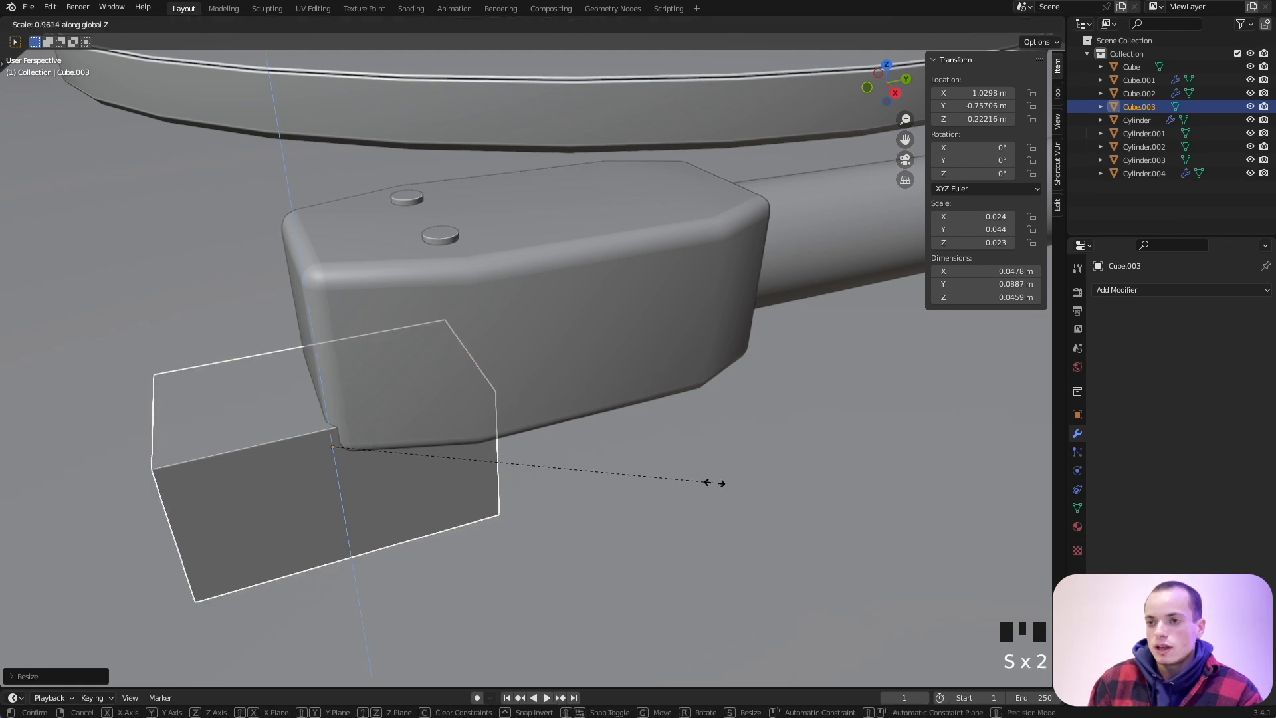
key(z)
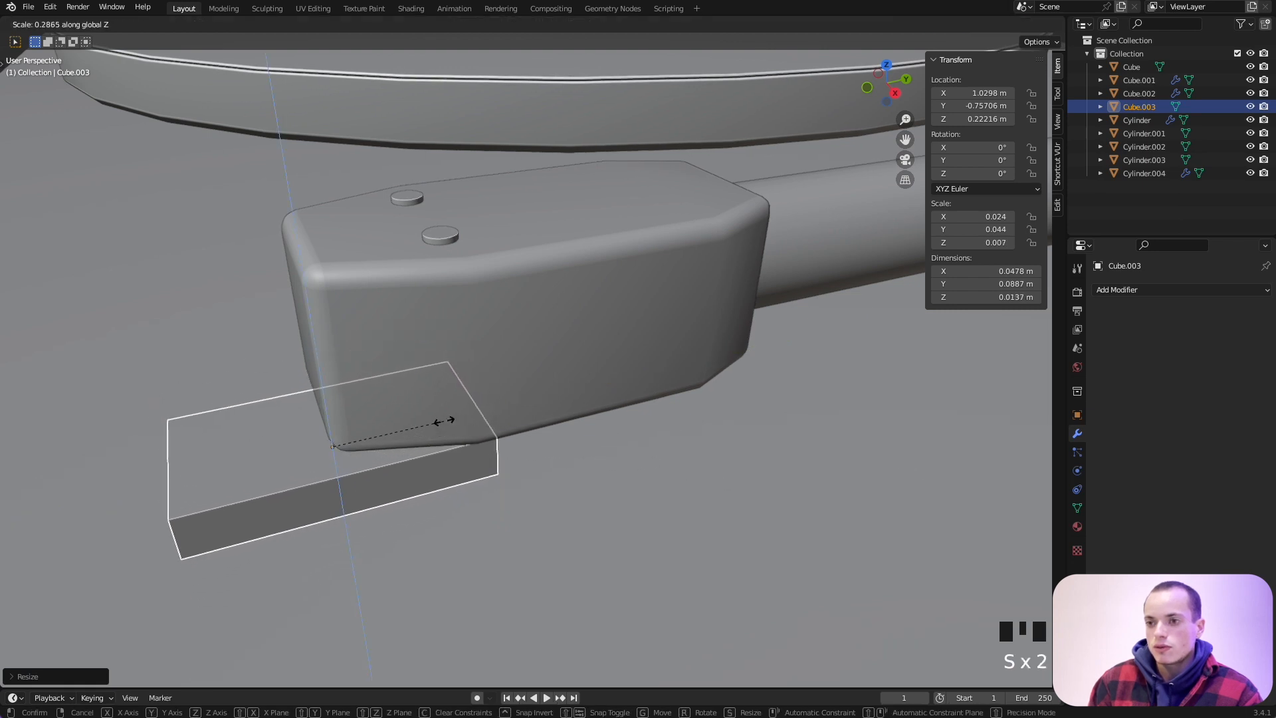
click(438, 422)
Raise the flat bar along Z to about 0.245 m so it sits inside the lower part of the headshell's front.
mouse_move(437, 423)
middle_down()
mouse_move(452, 399)
mouse_move(439, 423)
mouse_move(440, 399)
middle_up()
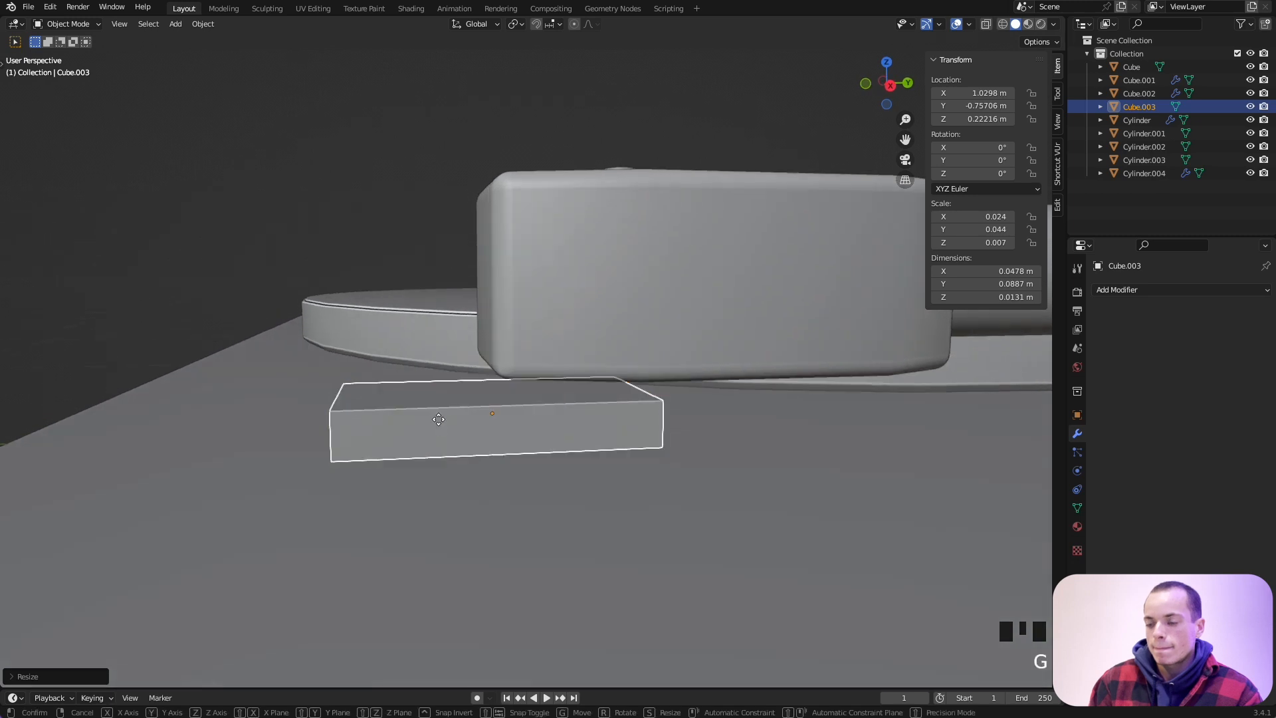
key(g)
key(z)
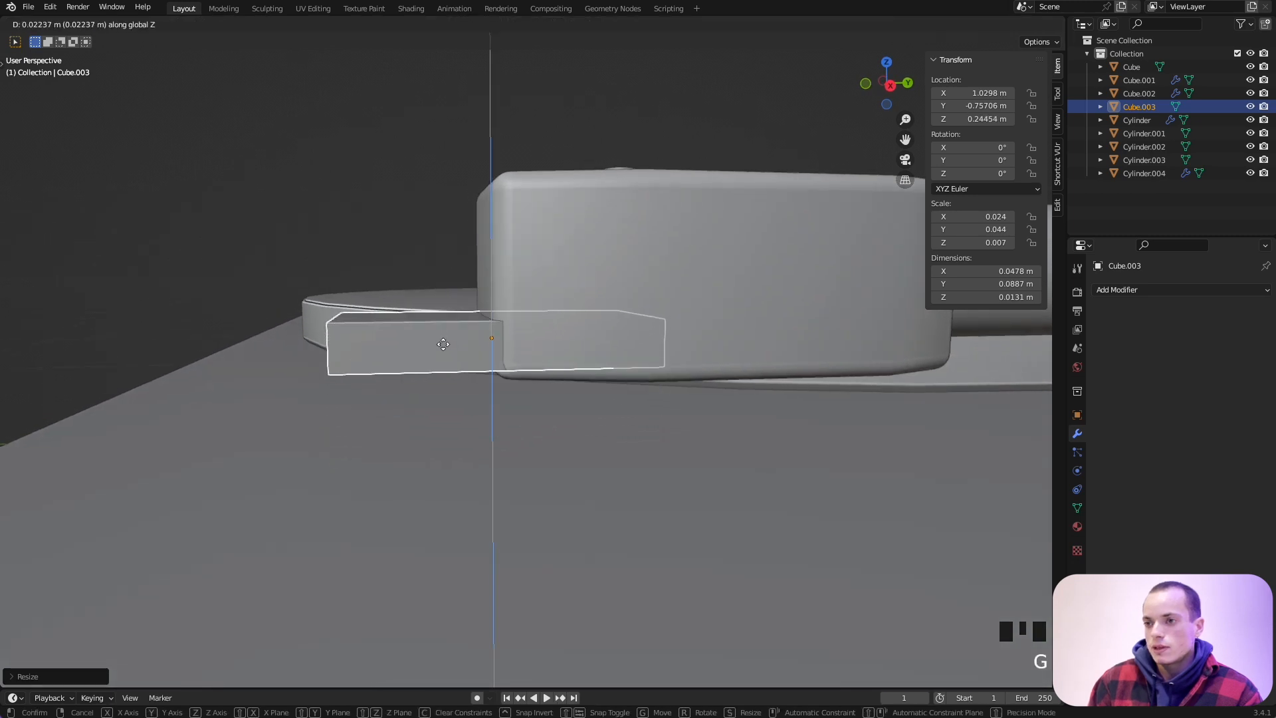
click(444, 345)
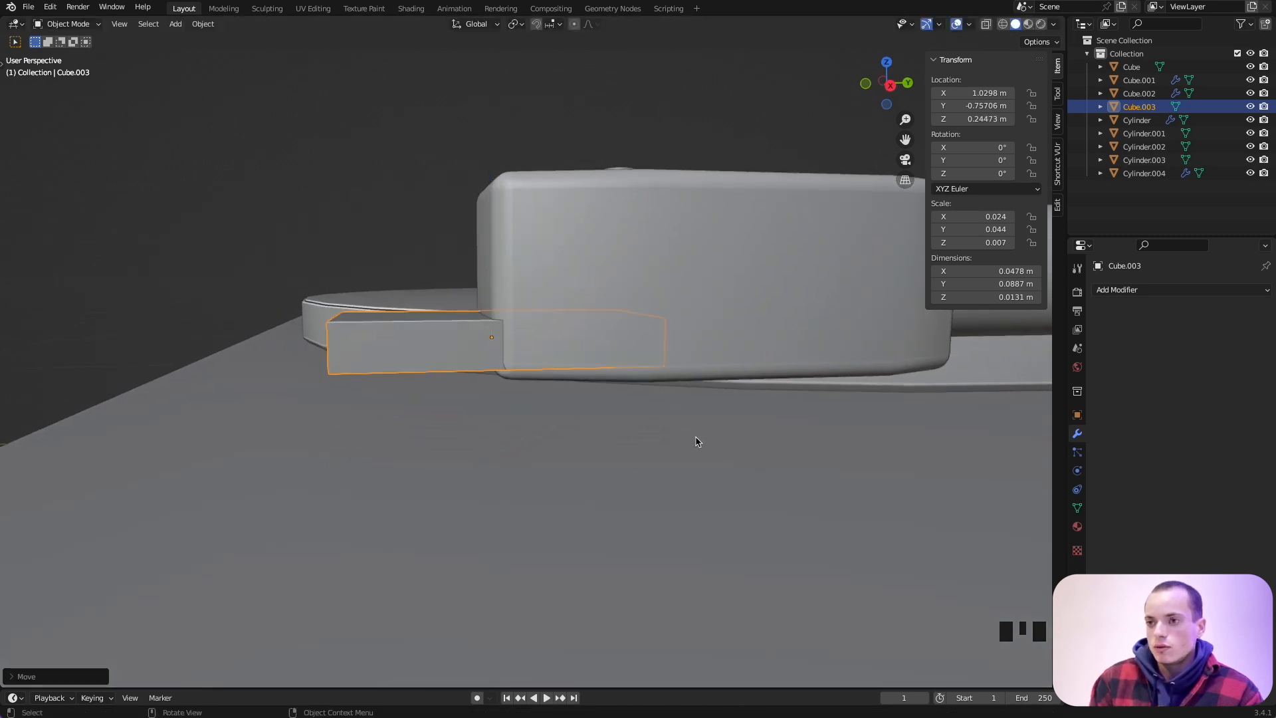
key(r)
key(x)
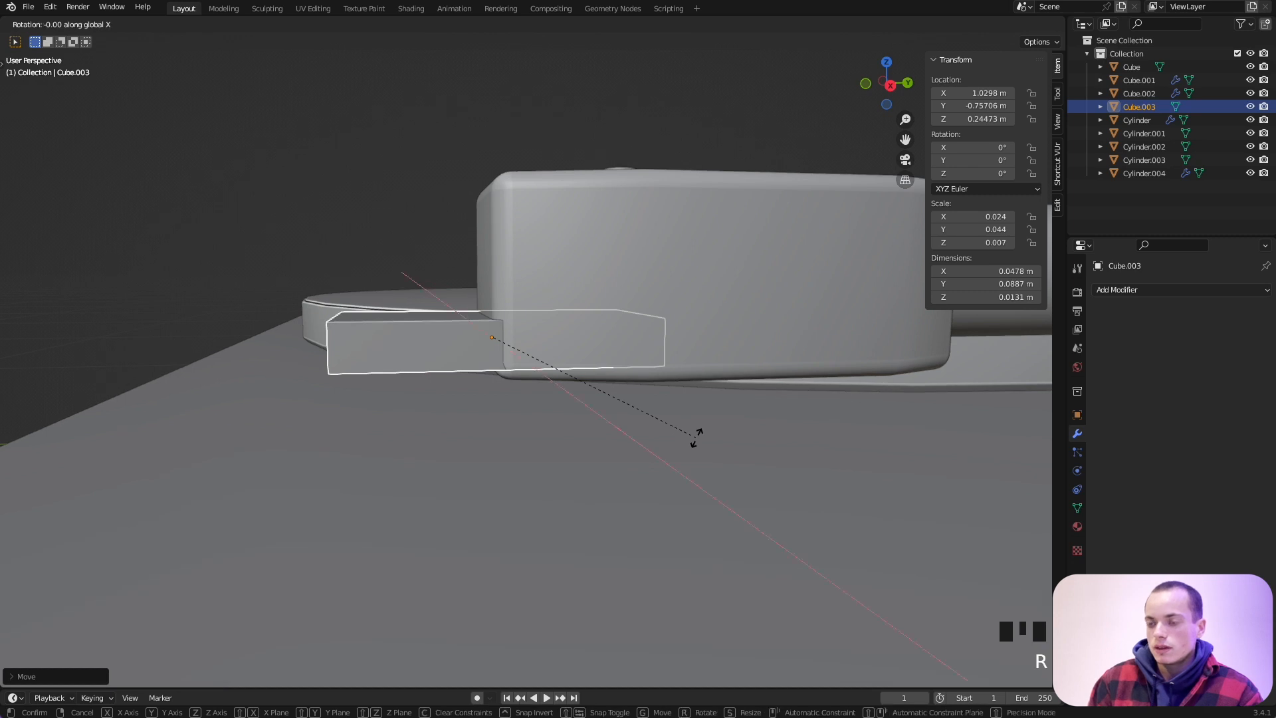
right_click(701, 392)
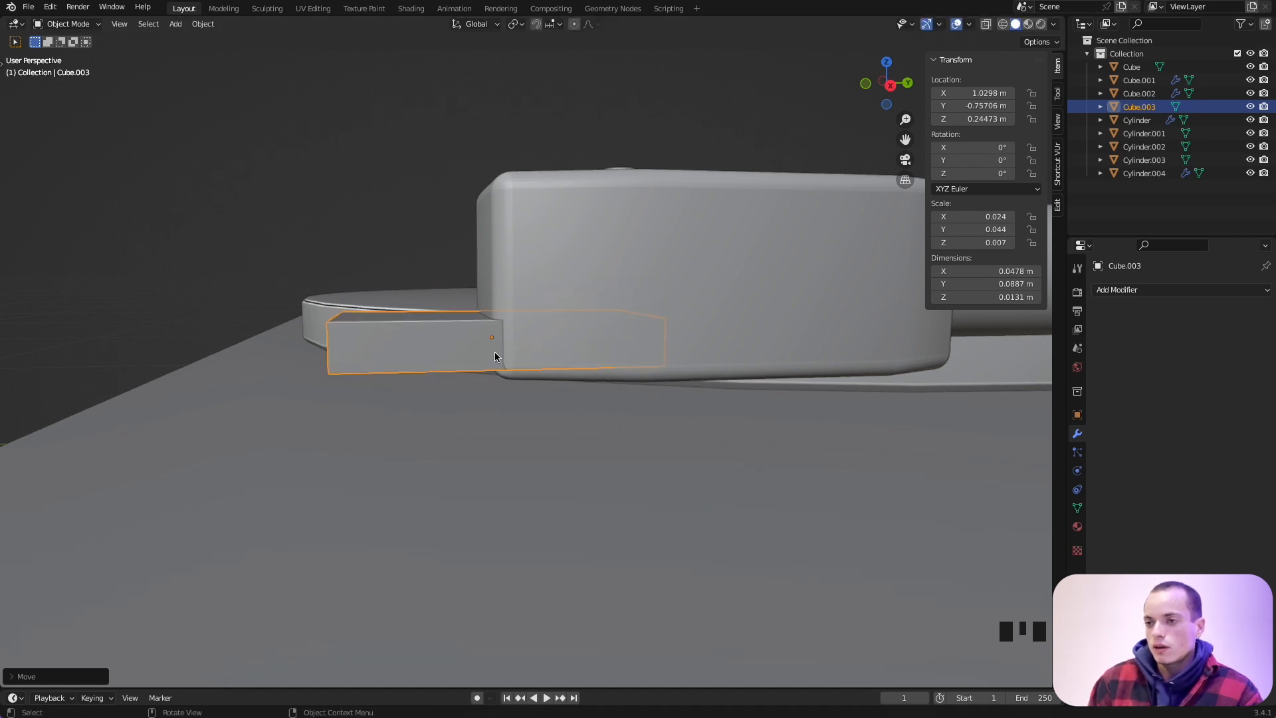
Narrow the stylus block under the tonearm head along X to about 0.0435 m wide.
middle_drag(494, 352, 493, 352)
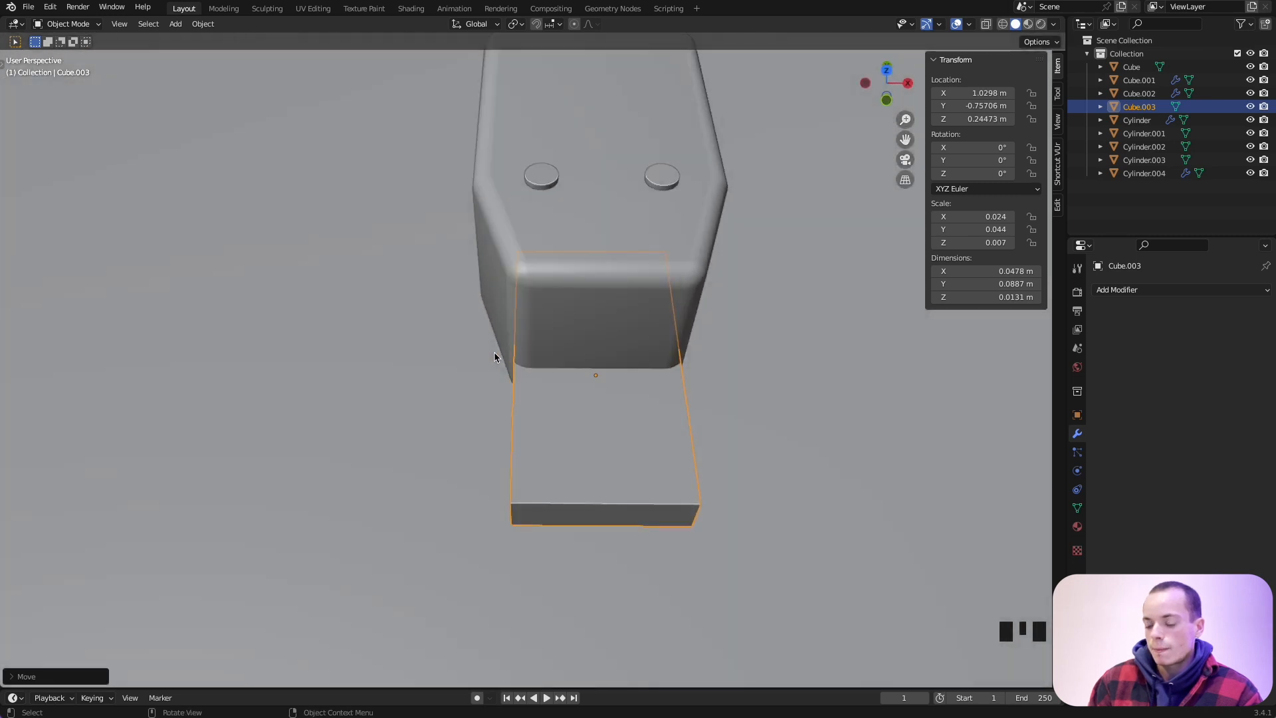
key(s)
key(y)
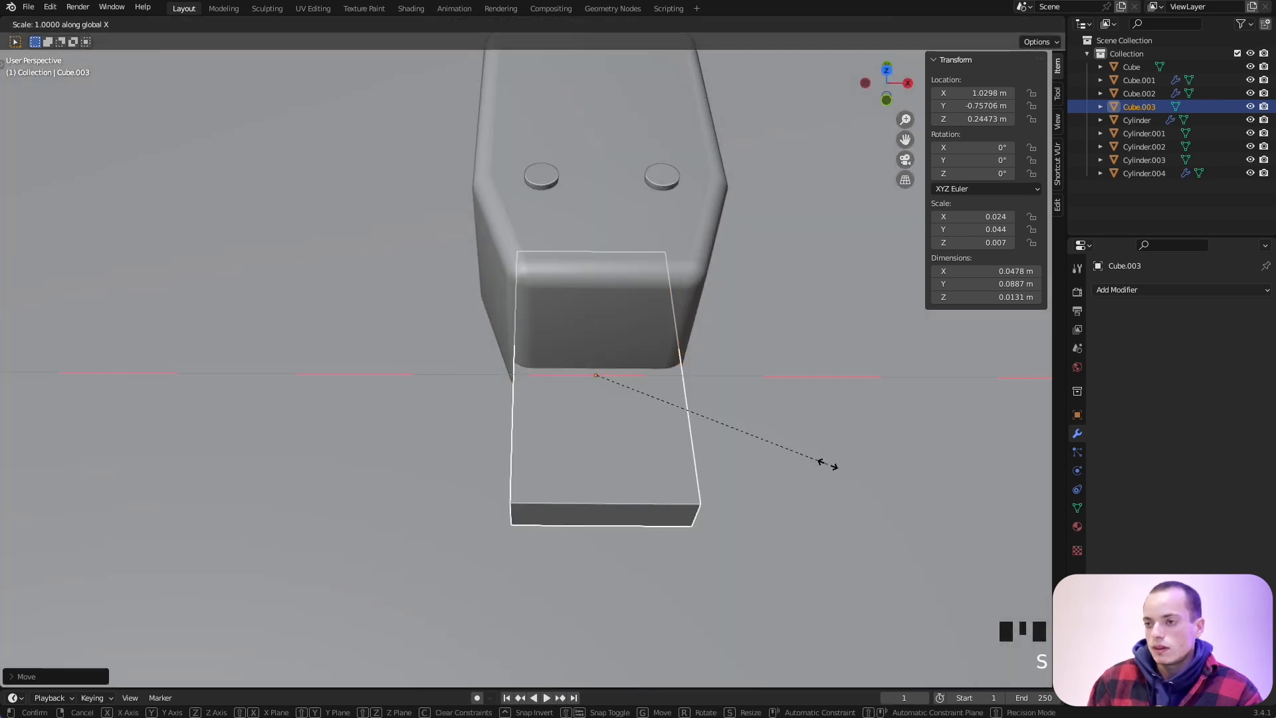
click(807, 462)
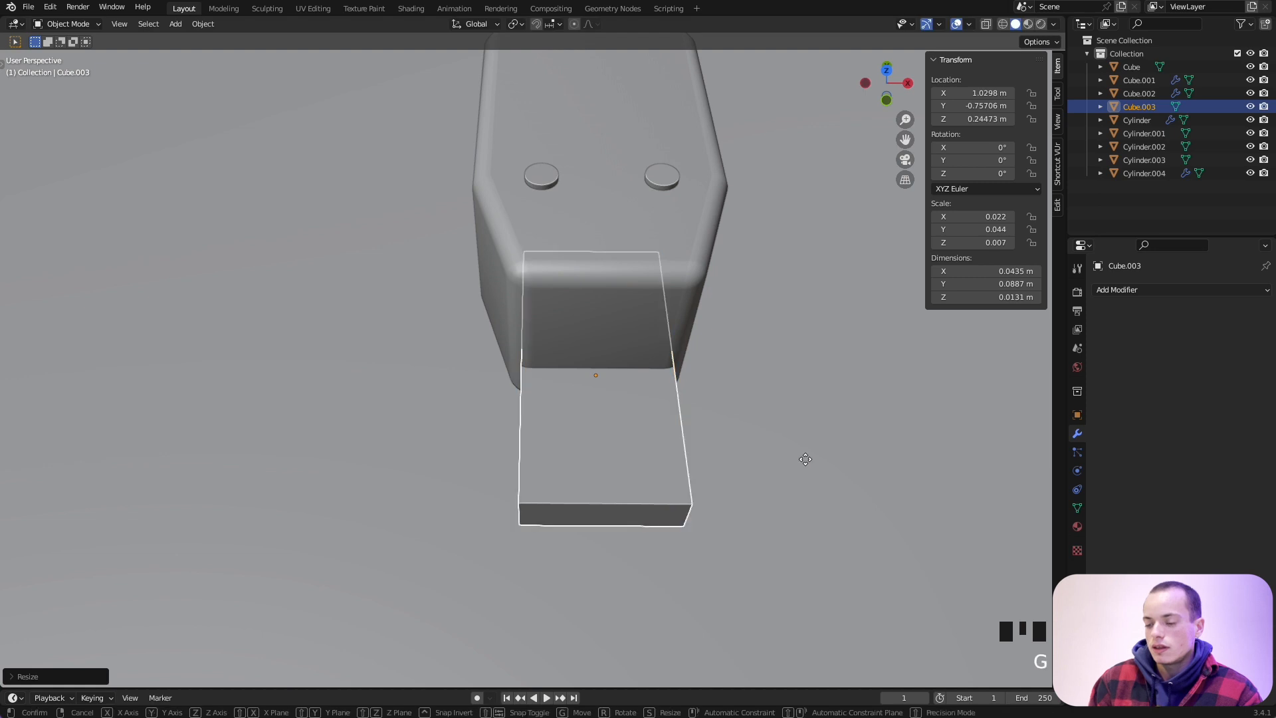
Slide the stylus block along Y into the tonearm head, to about Y -0.731 m.
key(g)
key(y)
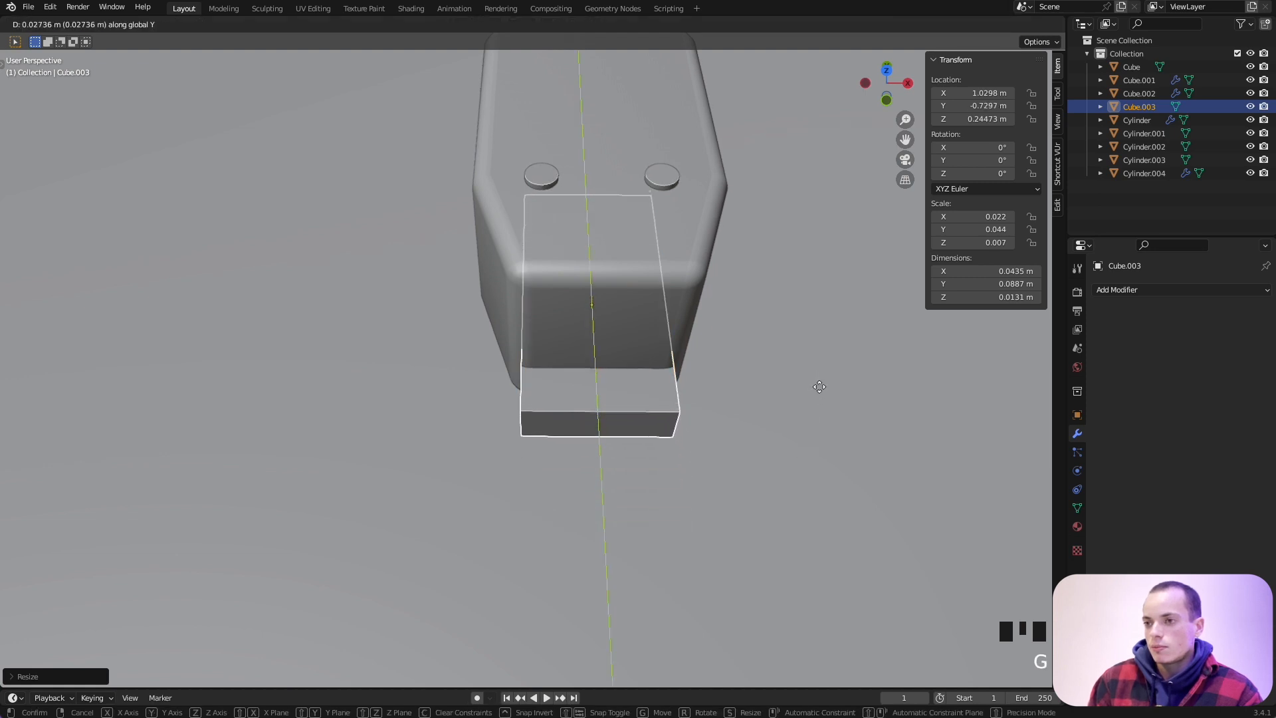
click(820, 395)
middle_drag(819, 394, 533, 426)
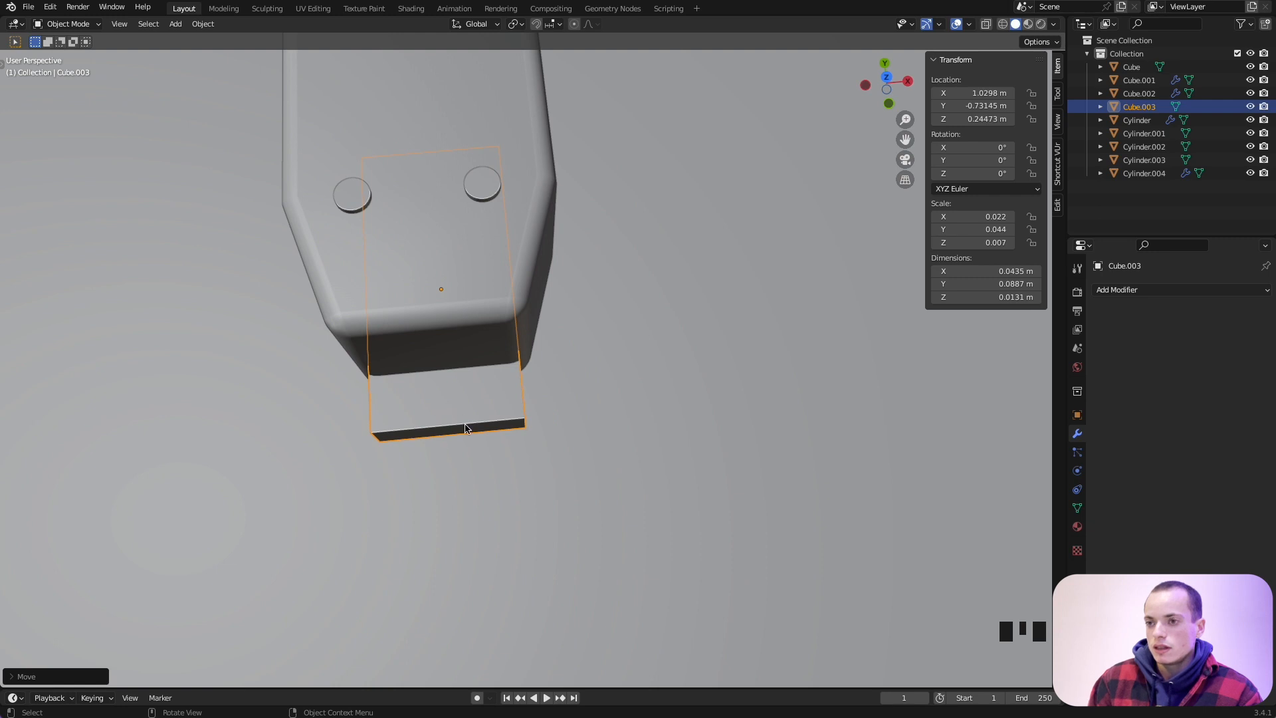
middle_drag(451, 433, 515, 365)
Add a centred lengthwise loop cut to the stylus block and bevel it into a narrow strip.
key(Tab)
scroll(513, 362, up, 4)
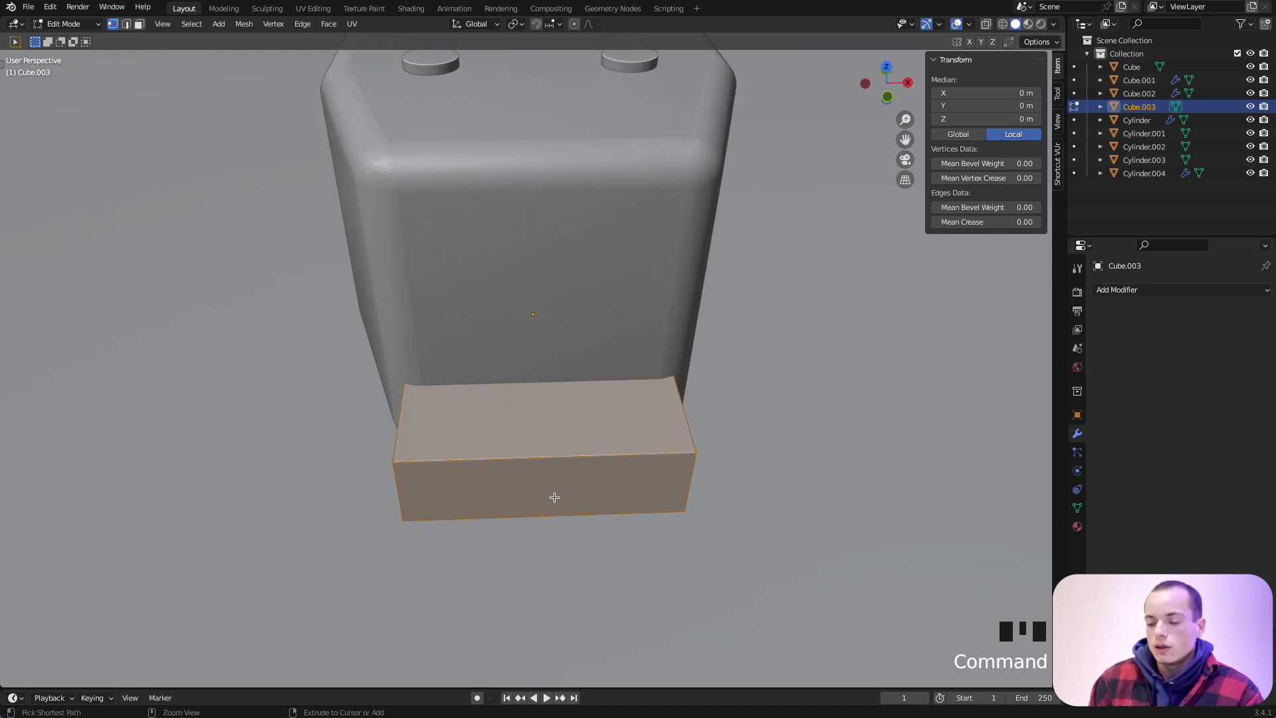
key(ctrl+r)
click(554, 497)
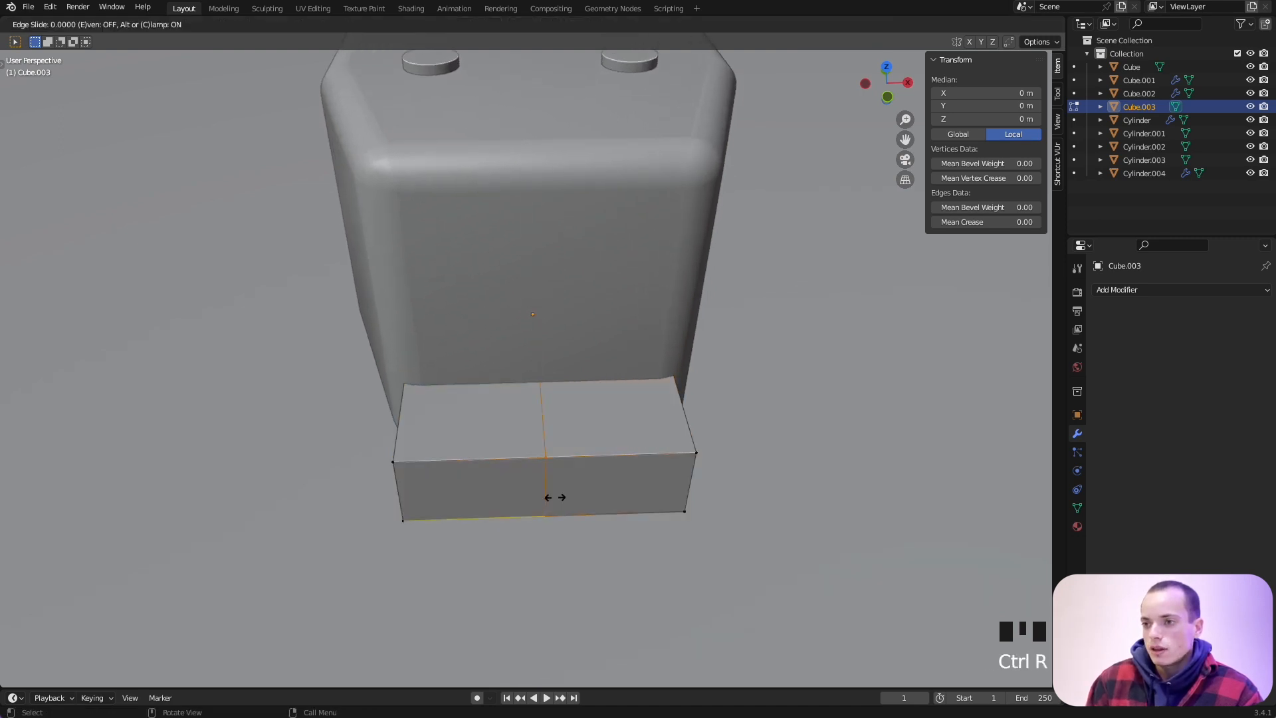
click(555, 497)
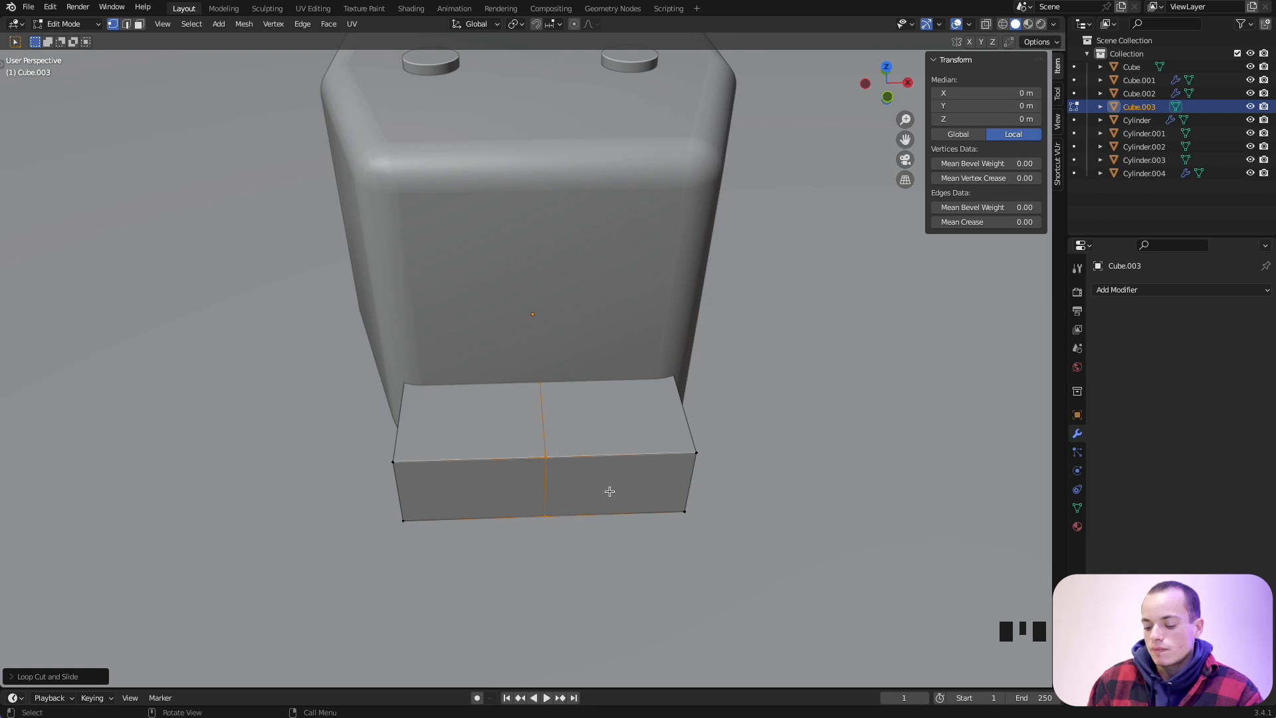
key(ctrl+b)
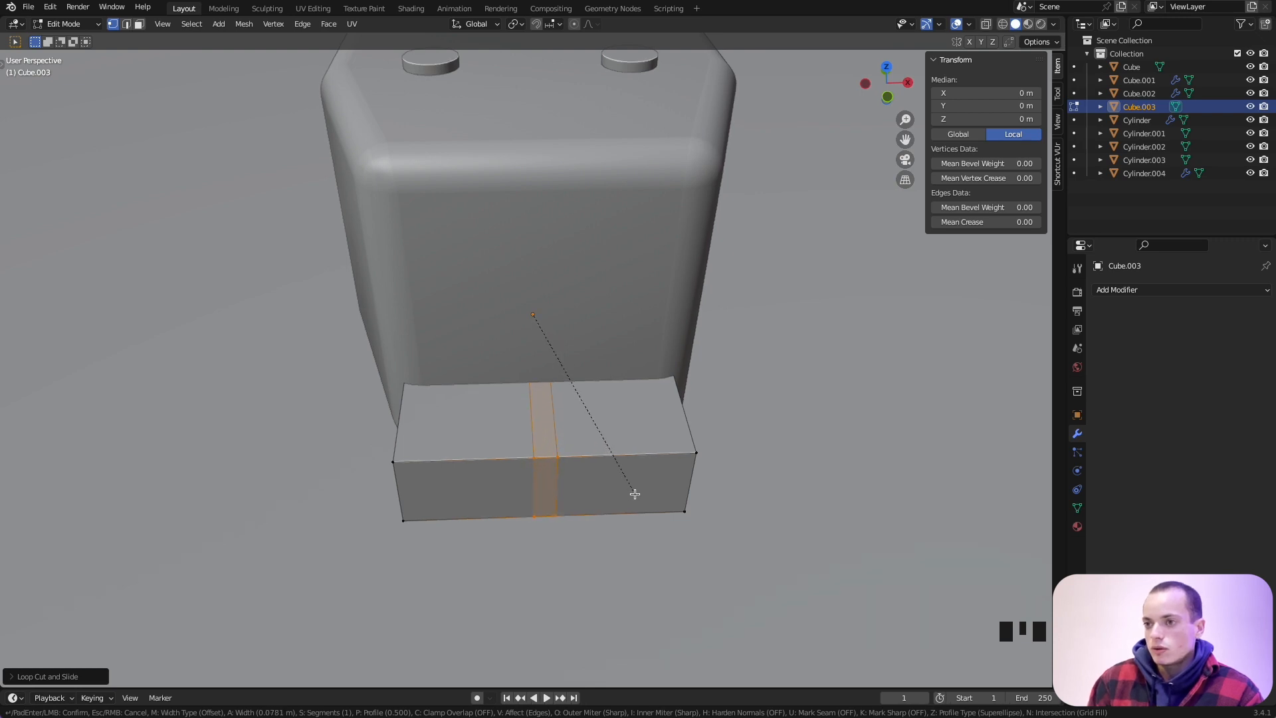
click(637, 494)
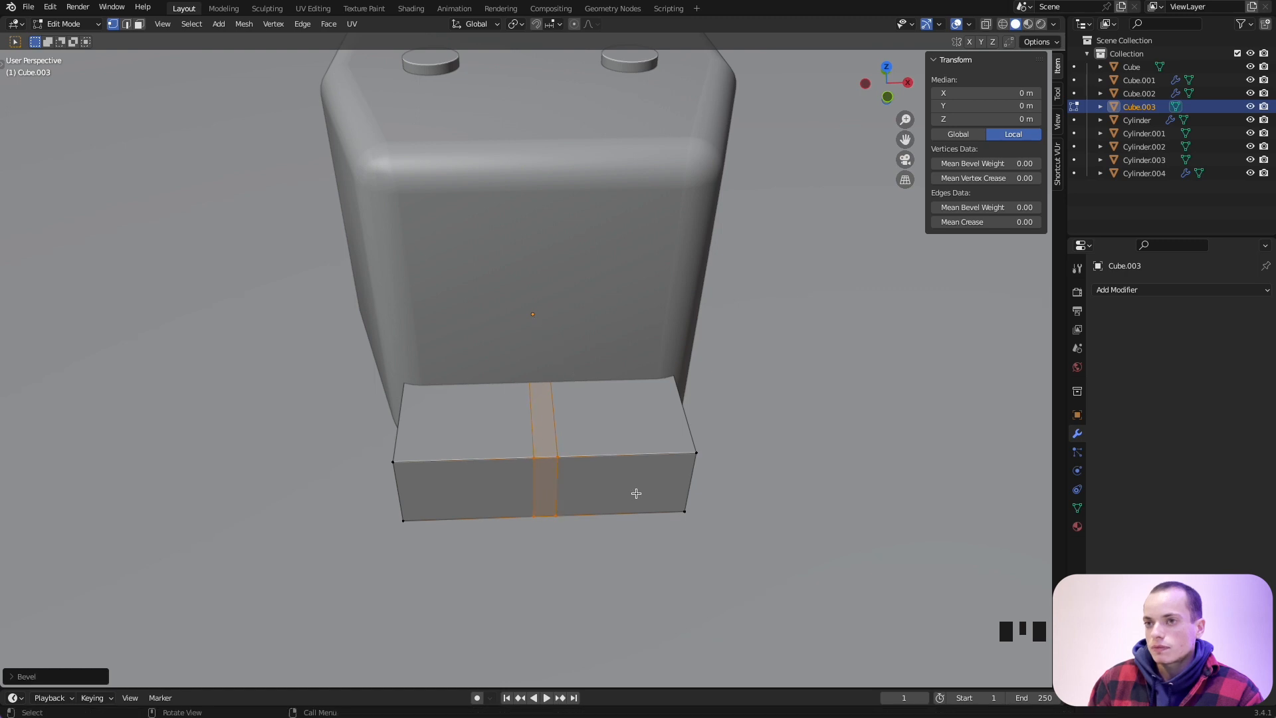
Extrude the two front faces beside the narrow strip forward about 0.005 m, leaving a notch between them.
click(476, 471)
click(678, 508)
shift+click(436, 496)
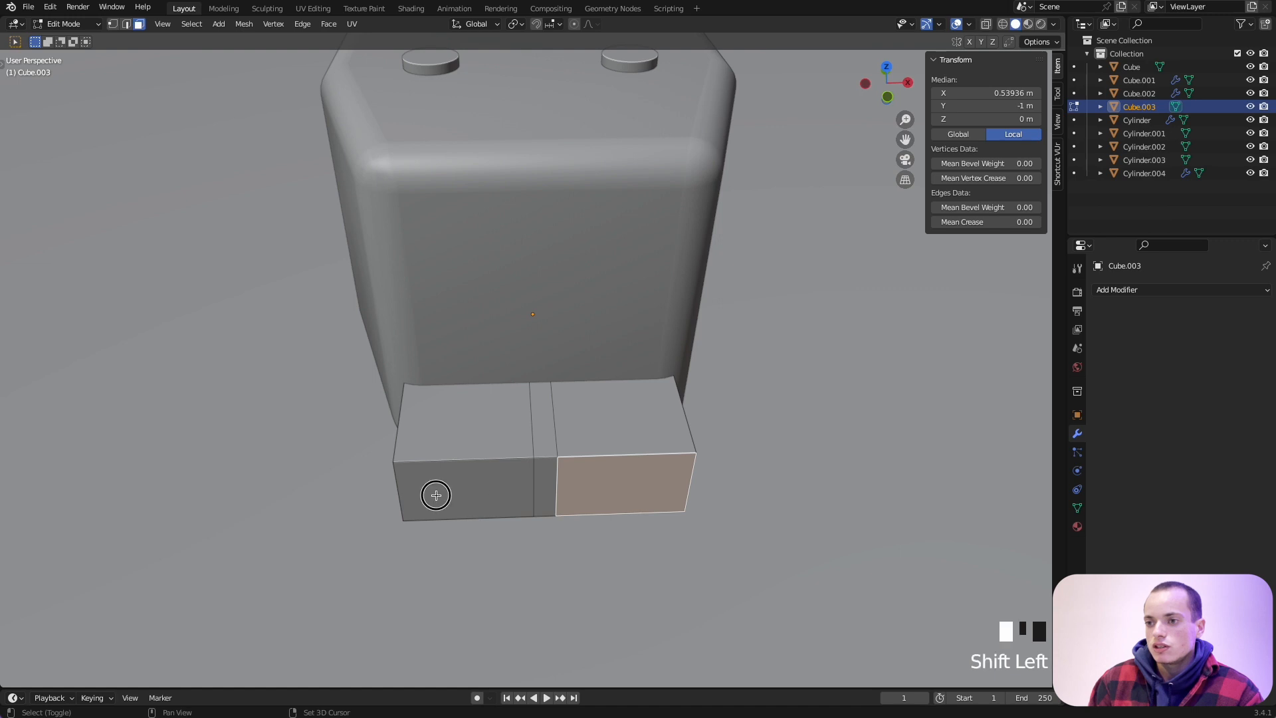
shift+middle_drag(569, 508, 565, 477)
shift+click(478, 459)
shift+scroll(585, 466, down, 2)
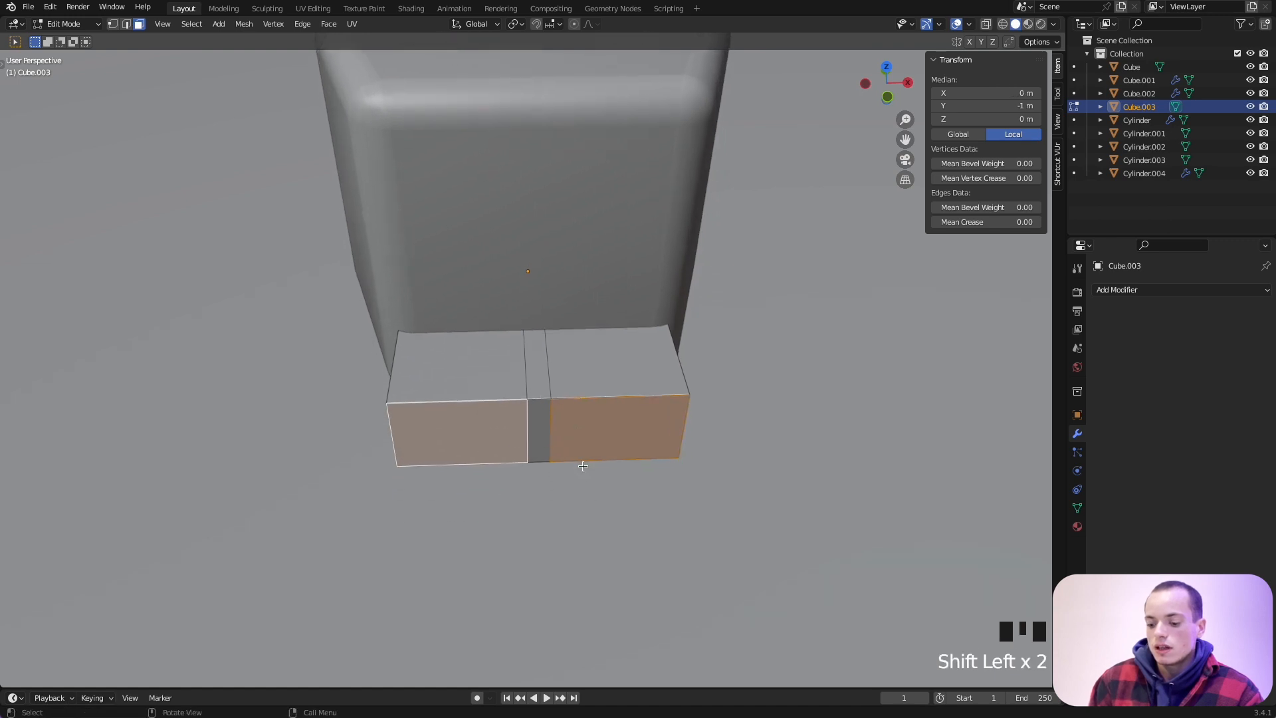
key(e)
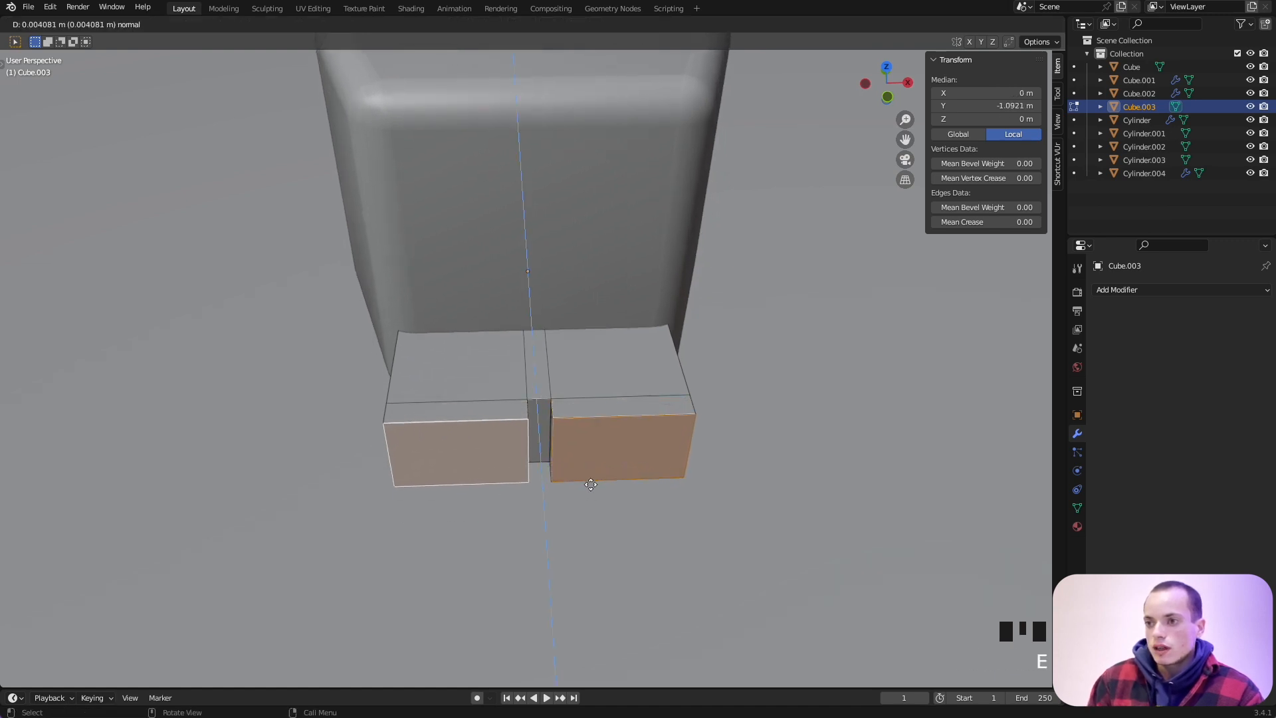
click(592, 488)
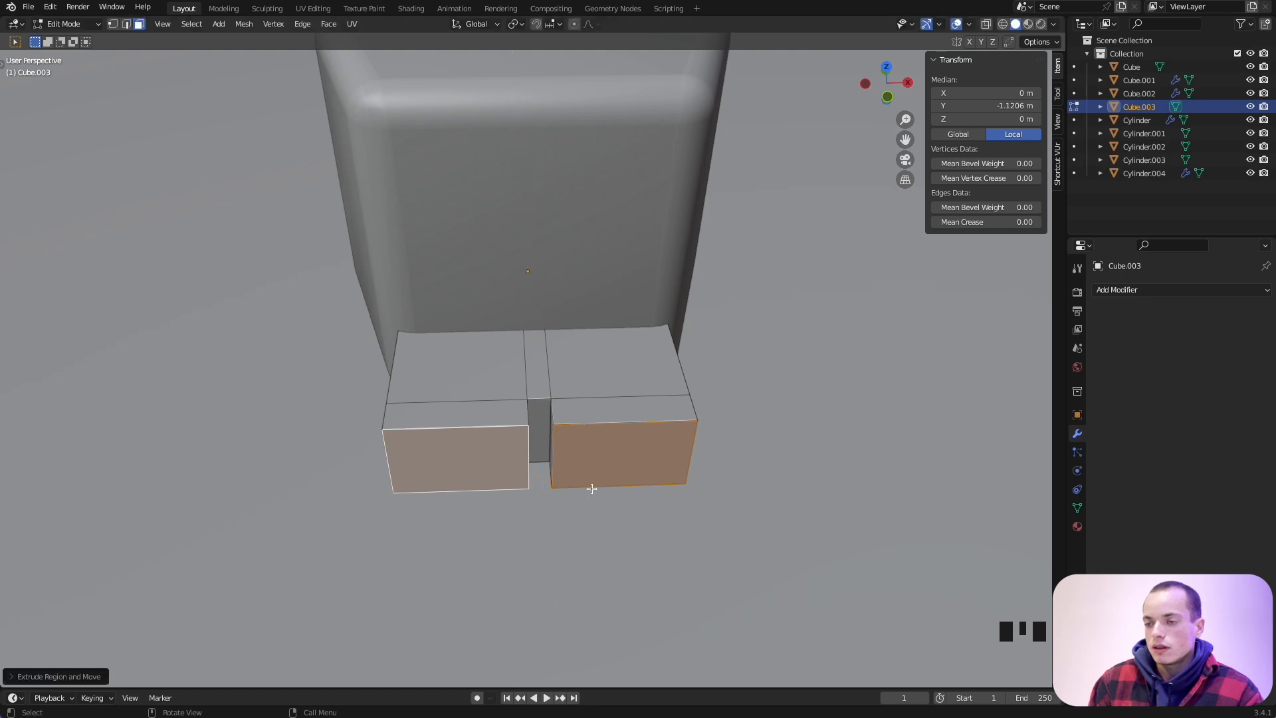
Raise the lower front edges of both extruded parts about 0.002 m along Z to slope their undersides.
middle_drag(592, 488, 591, 489)
middle_drag(681, 350, 681, 350)
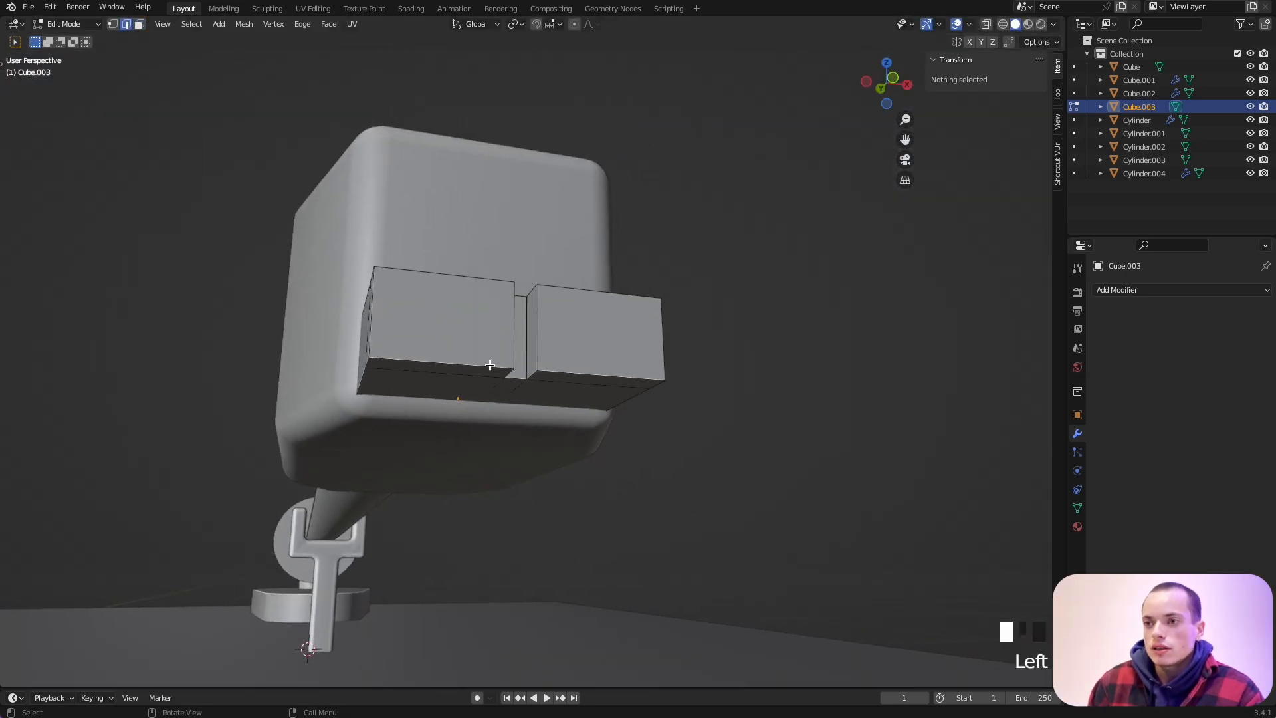
click(467, 363)
shift+click(603, 375)
middle_drag(604, 376, 606, 374)
key(g)
key(z)
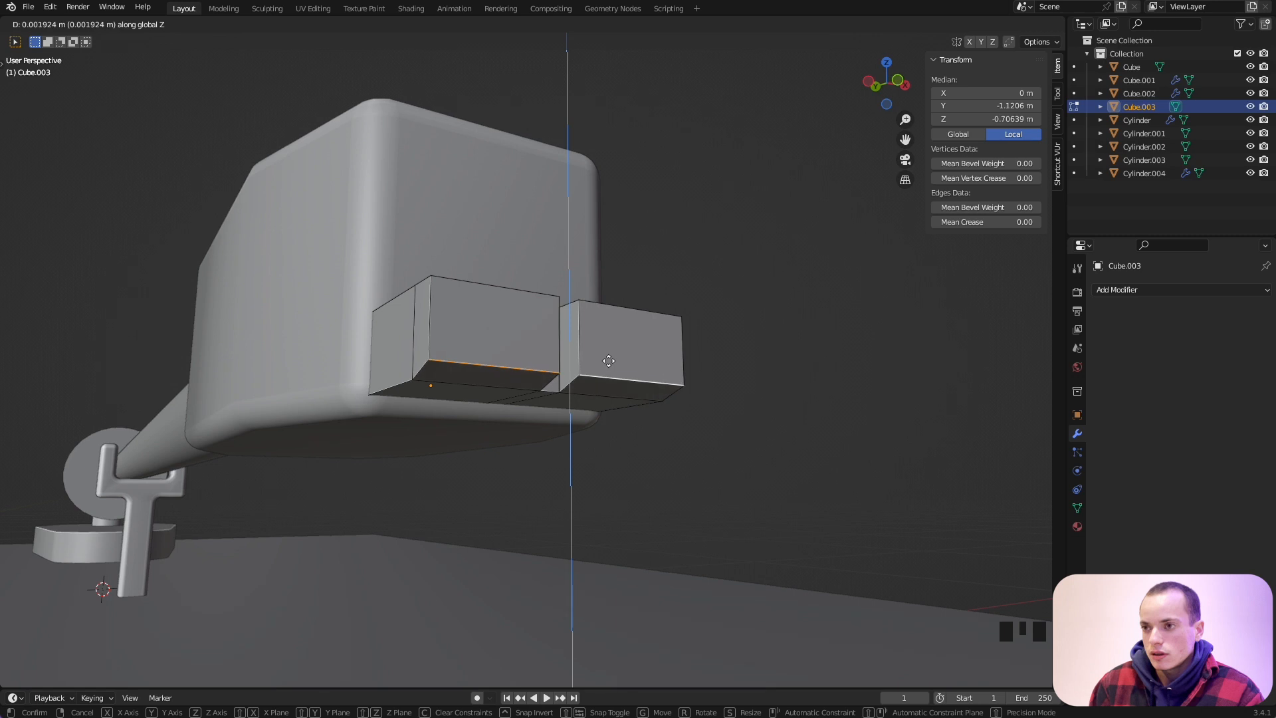
click(607, 365)
middle_drag(607, 365, 525, 318)
Add a crosswise loop cut around the block and slide it close behind the front notch, at about local Y -0.894.
click(430, 345)
click(428, 361)
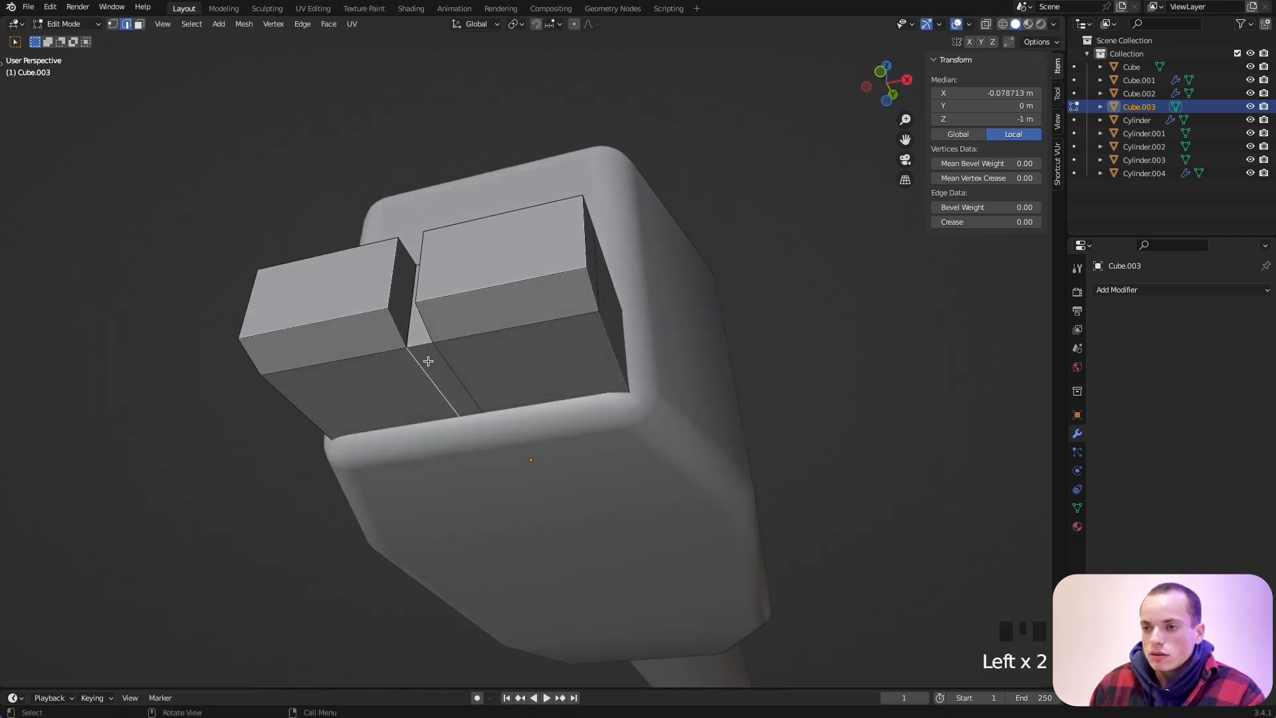
scroll(446, 358, up, 3)
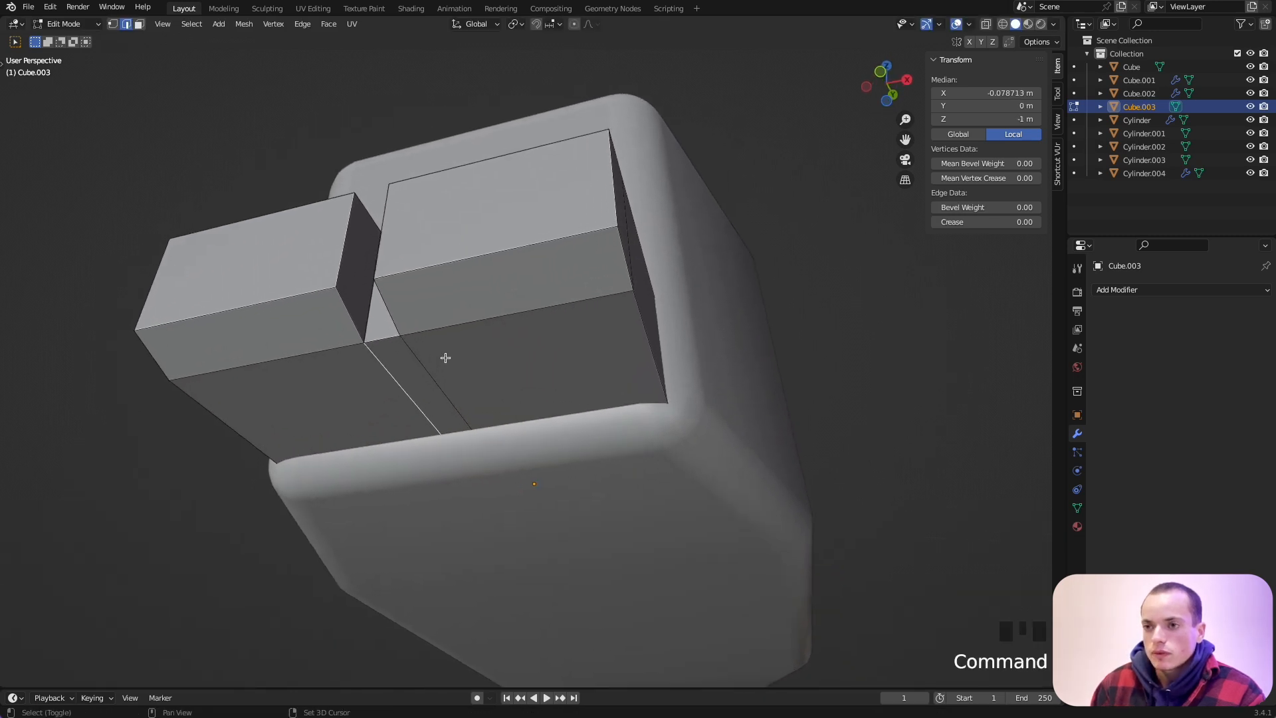
click(399, 365)
key(ctrl+r)
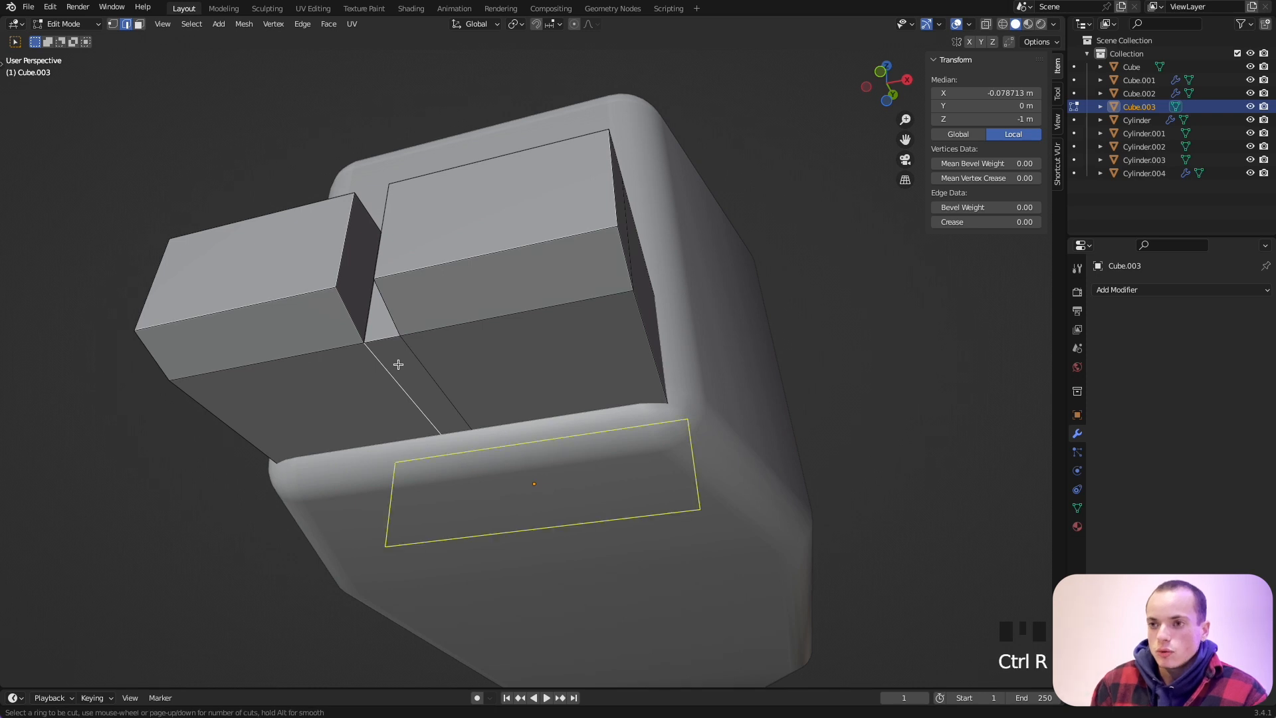
click(398, 364)
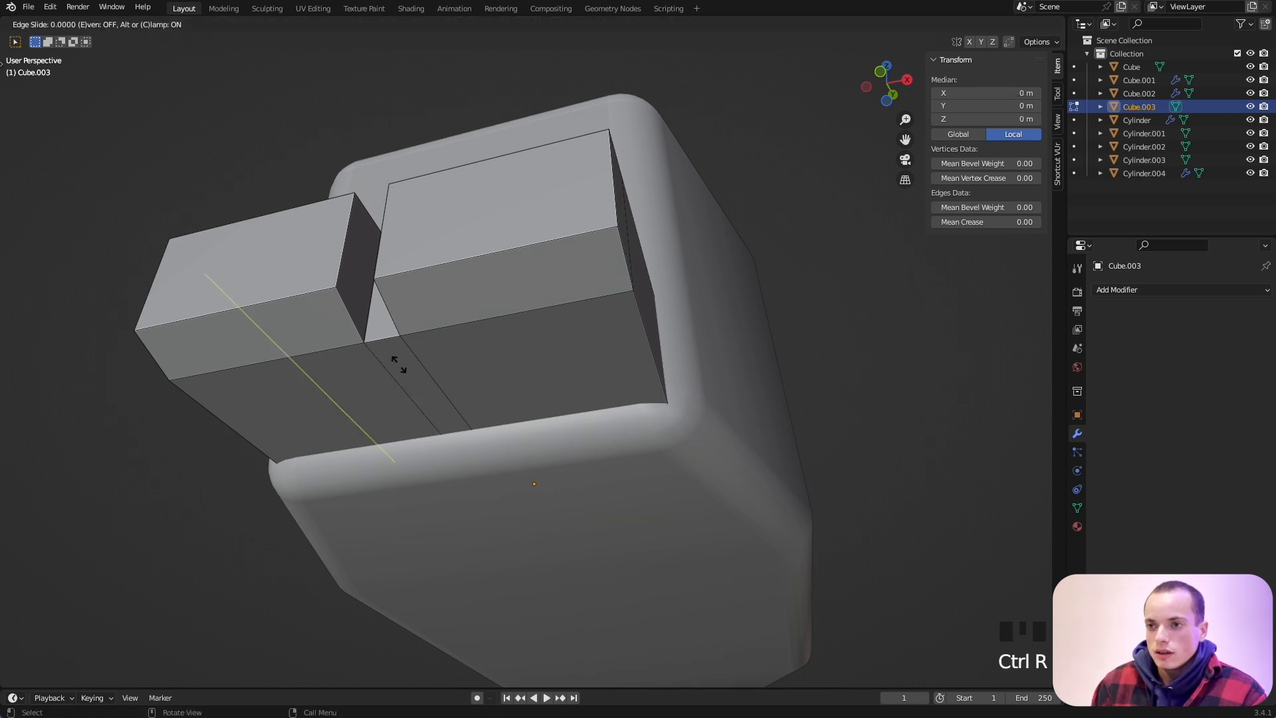
click(304, 233)
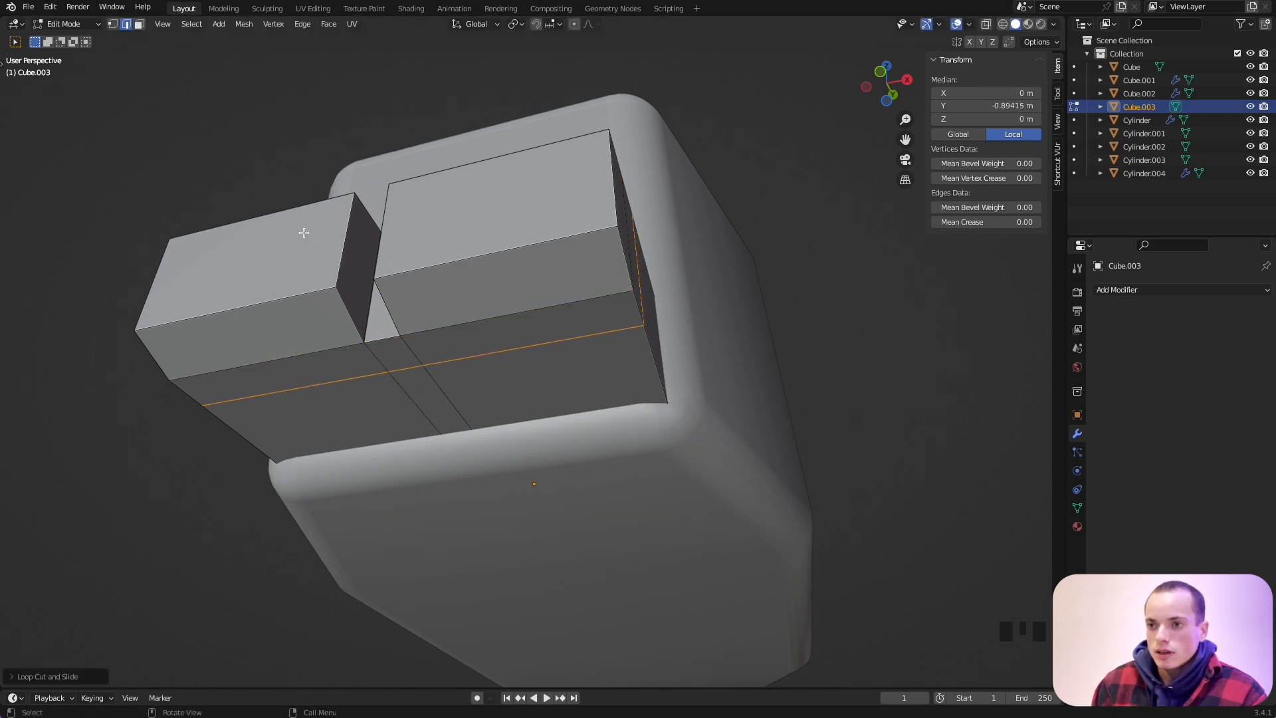
Duplicate the small underside face behind the notch in place and scale the copy to about 0.34.
click(396, 351)
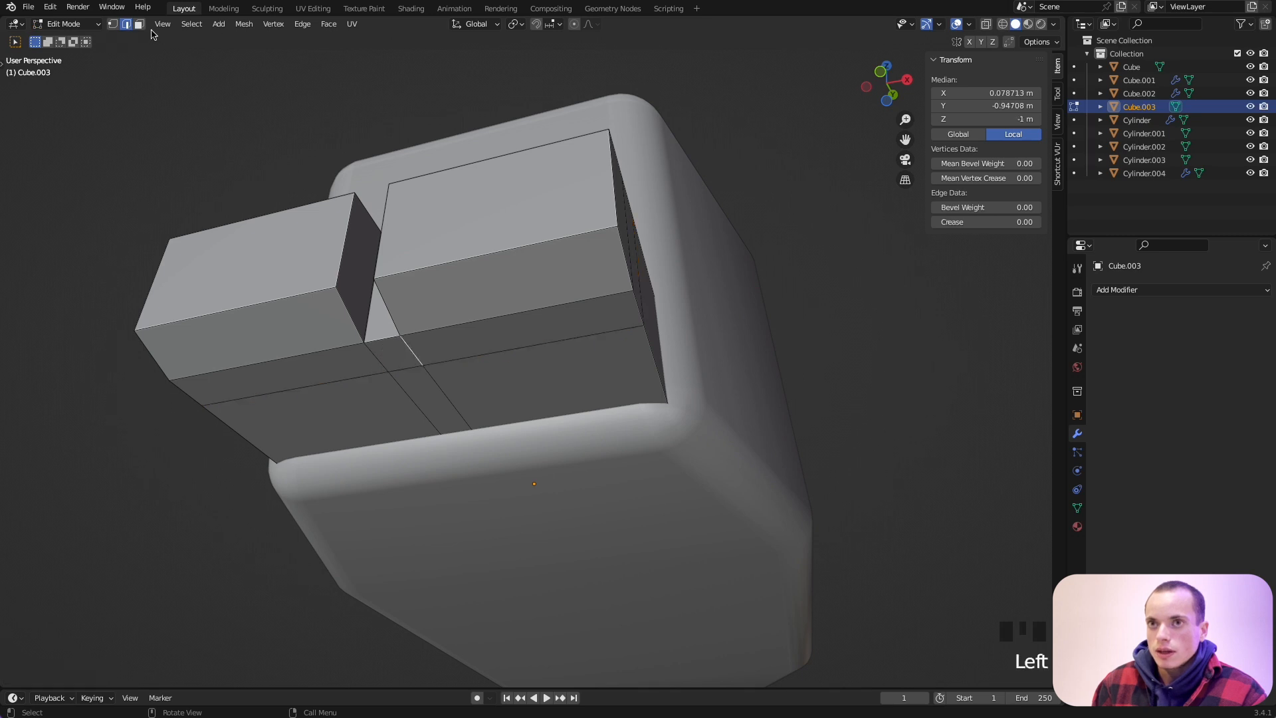
click(139, 25)
click(397, 355)
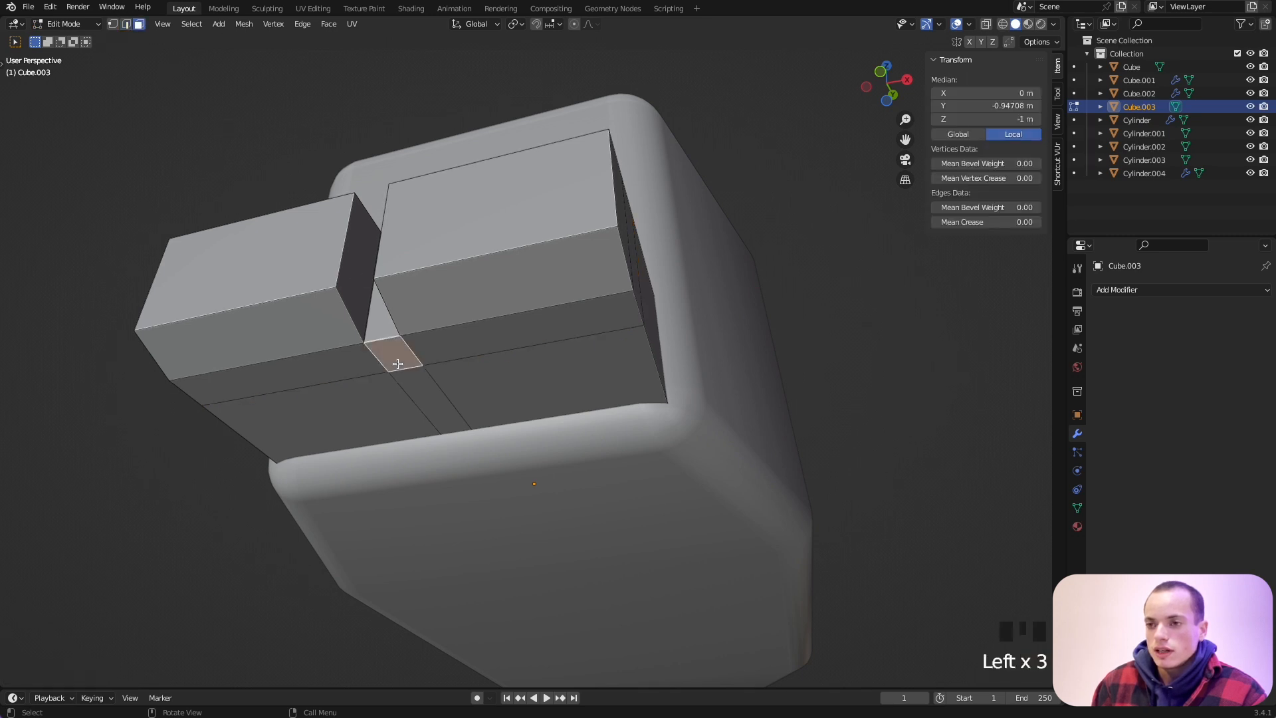
scroll(479, 375, up, 3)
shift+scroll(479, 375, left, 3)
ctrl+scroll(479, 375, up, 5)
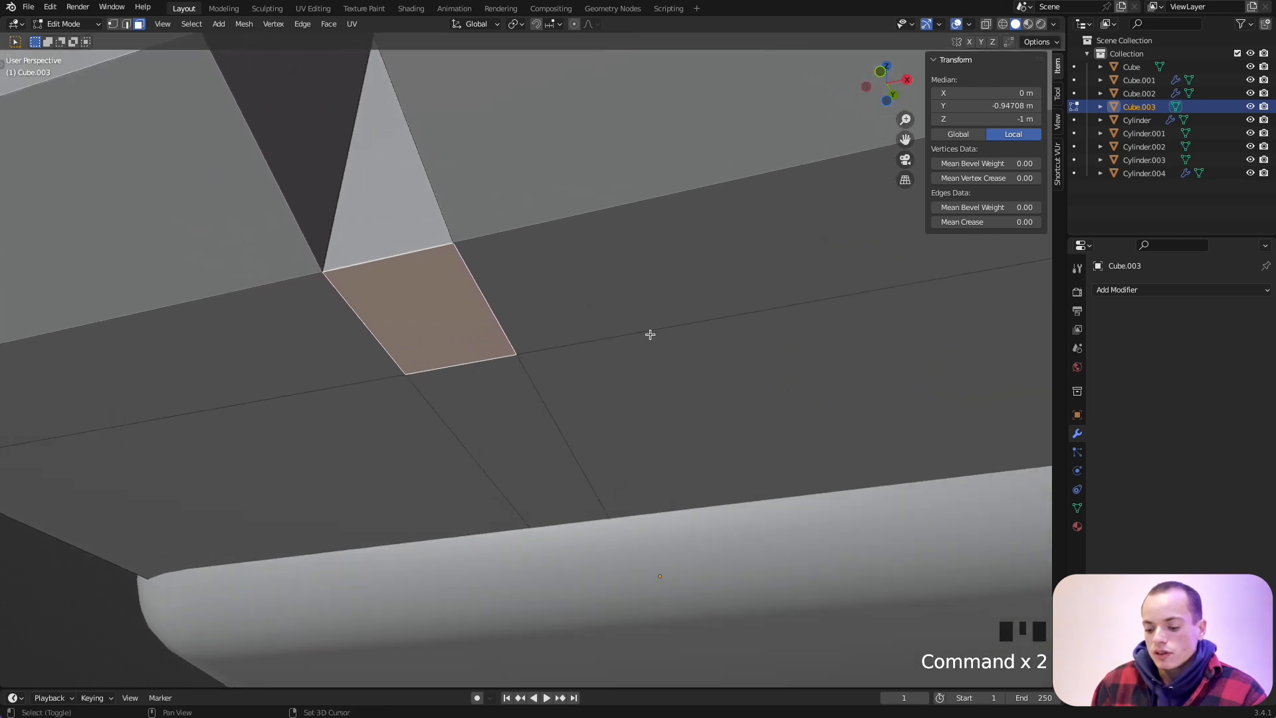
key(shift+d)
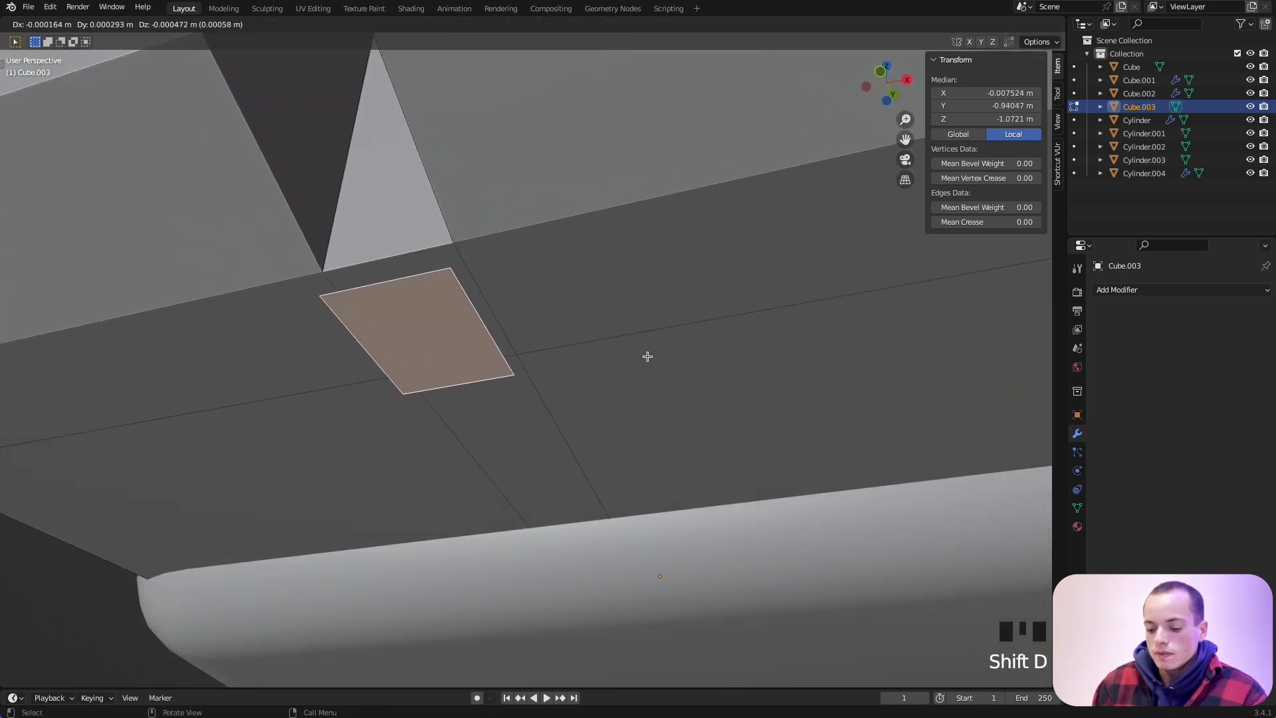
right_click(648, 356)
key(s)
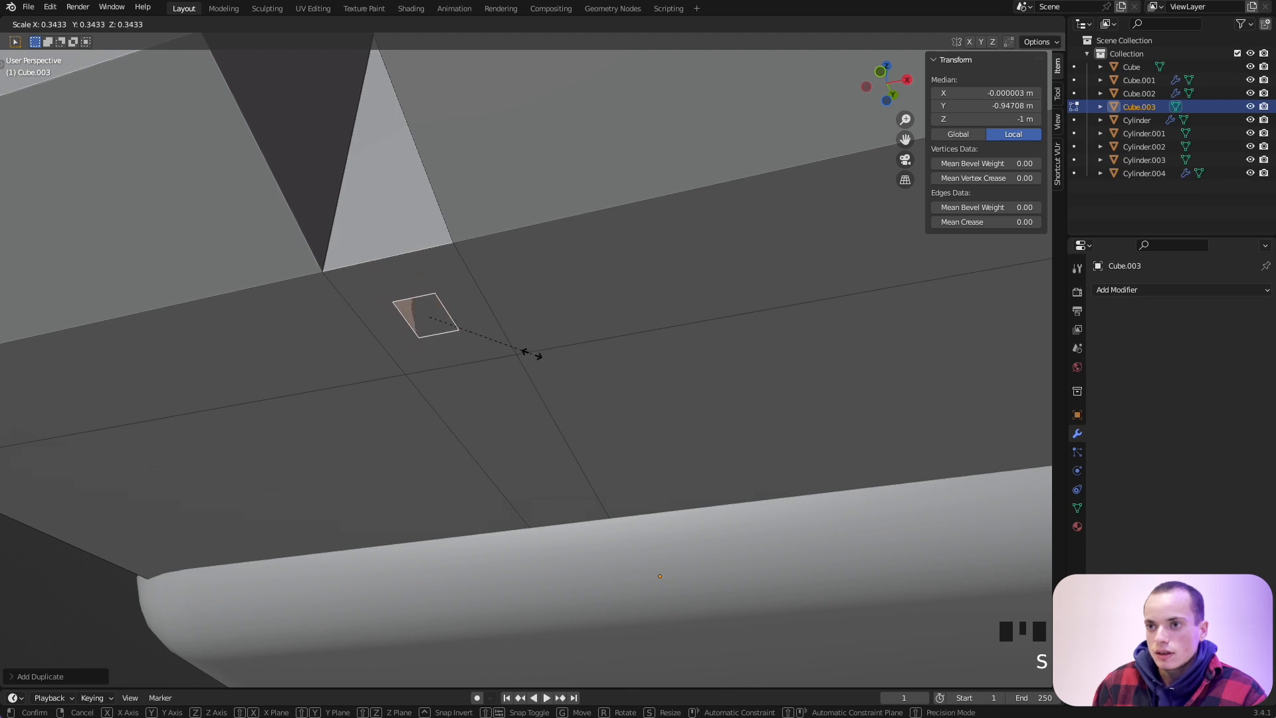
click(525, 353)
Extrude the small duplicated face downward about 0.008 m and shrink its end to form a pointed needle.
middle_drag(525, 352, 525, 353)
key(e)
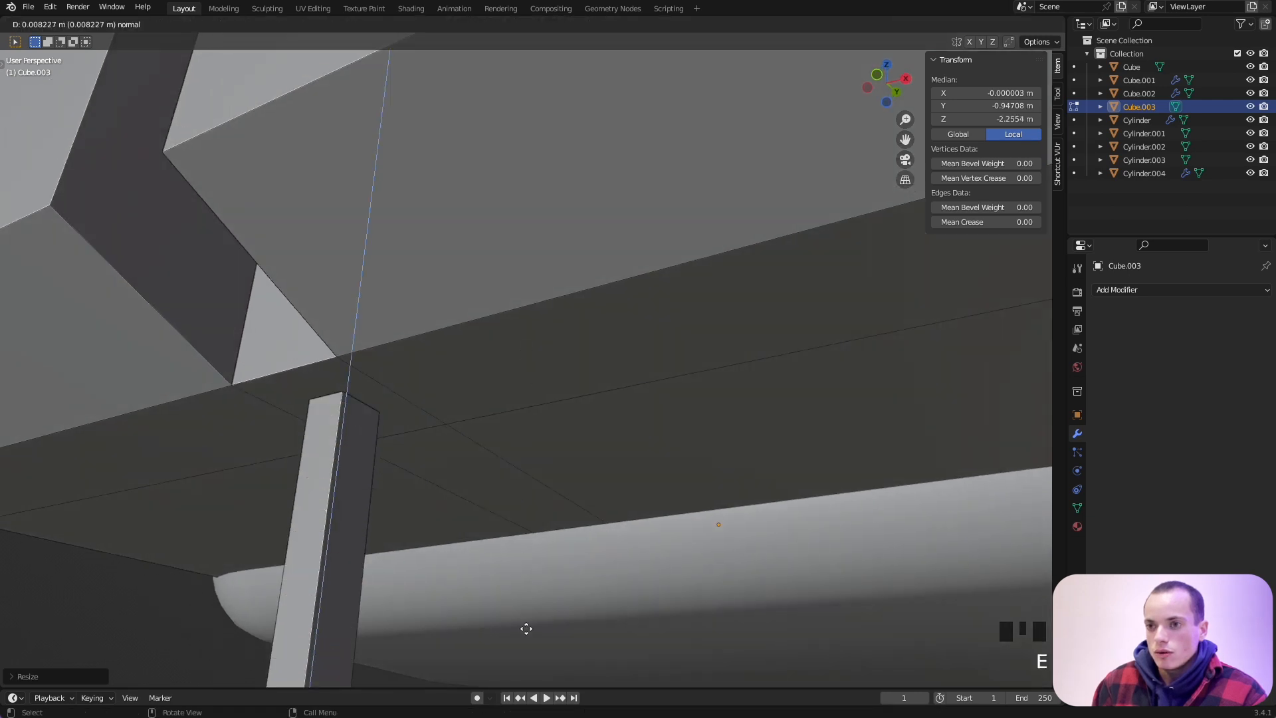
click(523, 618)
middle_drag(523, 616, 583, 562)
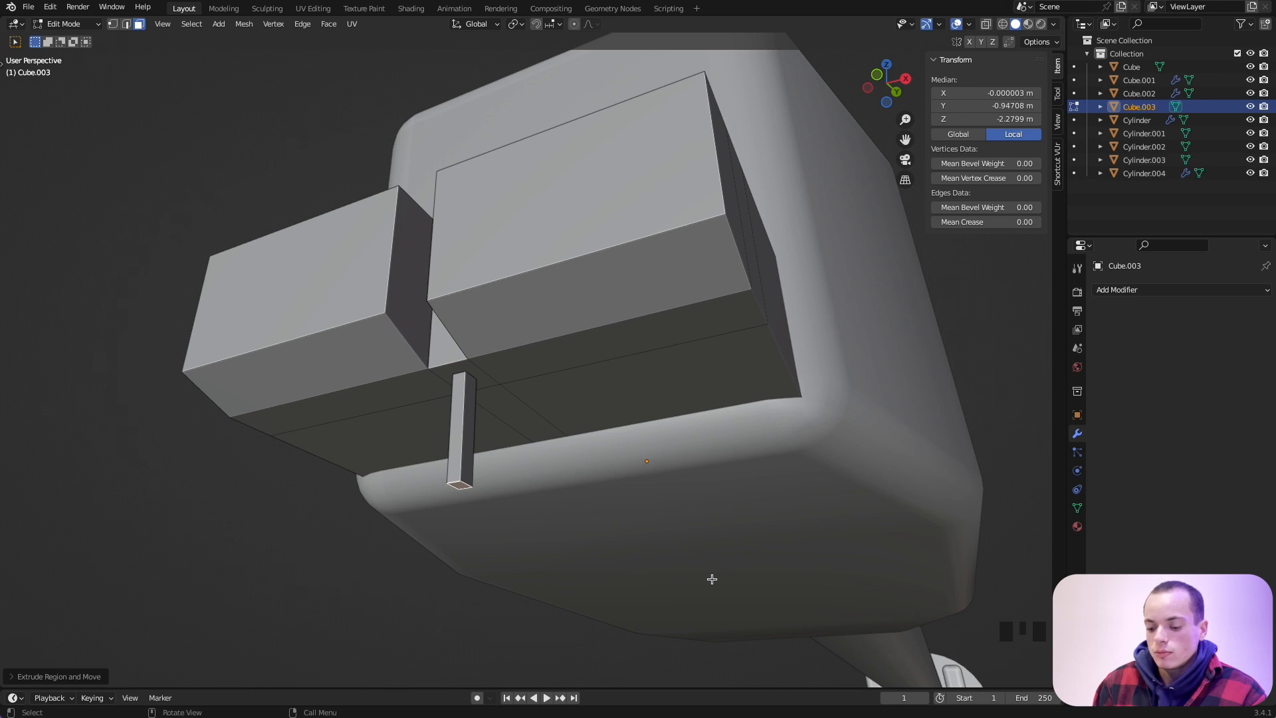
key(s)
click(531, 519)
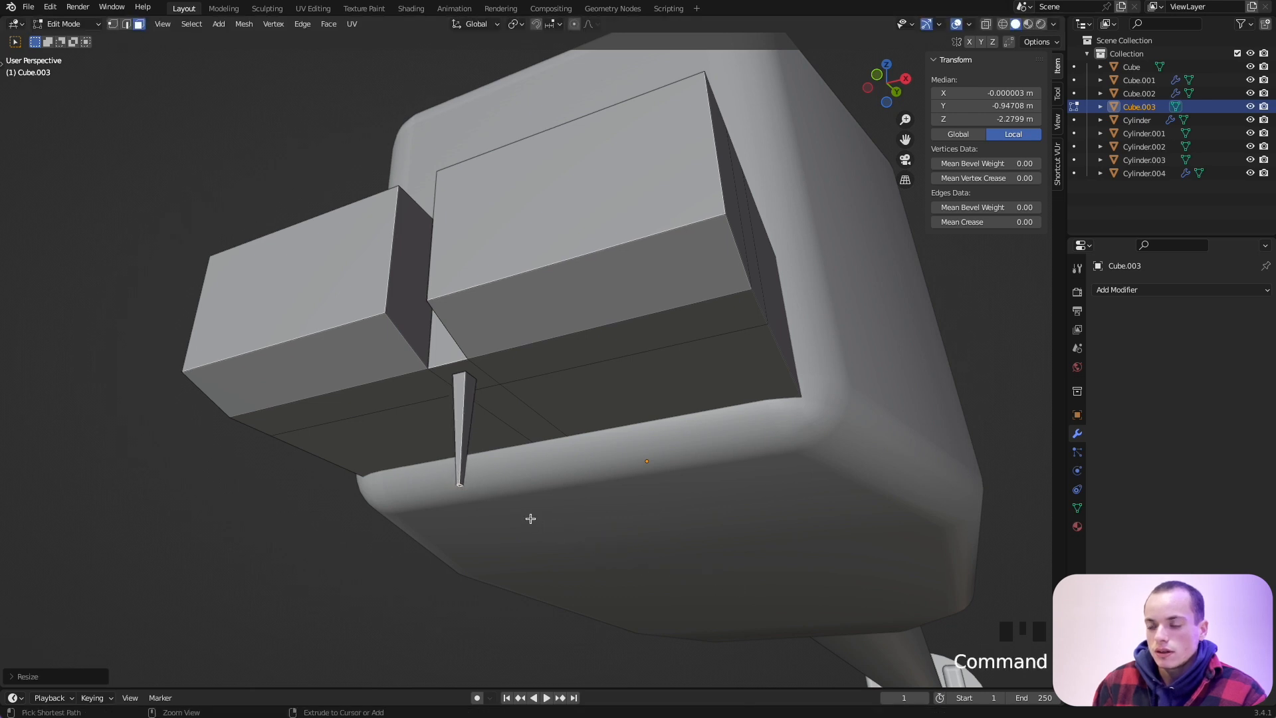
super+scroll(530, 518, down, 4)
key(Tab)
Nudge the finished stylus block along Y to about Y -0.7307 m in the tonearm head.
middle_drag(529, 518, 611, 401)
scroll(612, 401, up, 3)
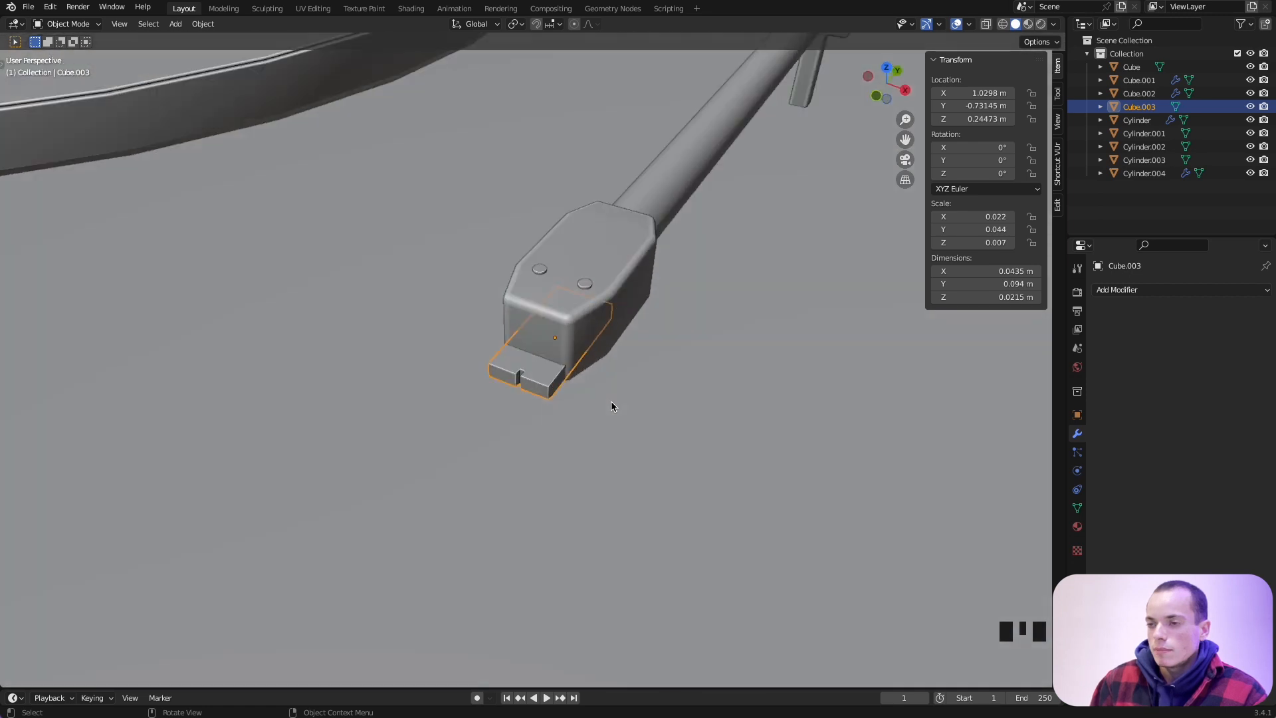
super+scroll(611, 401, up, 2)
click(450, 363)
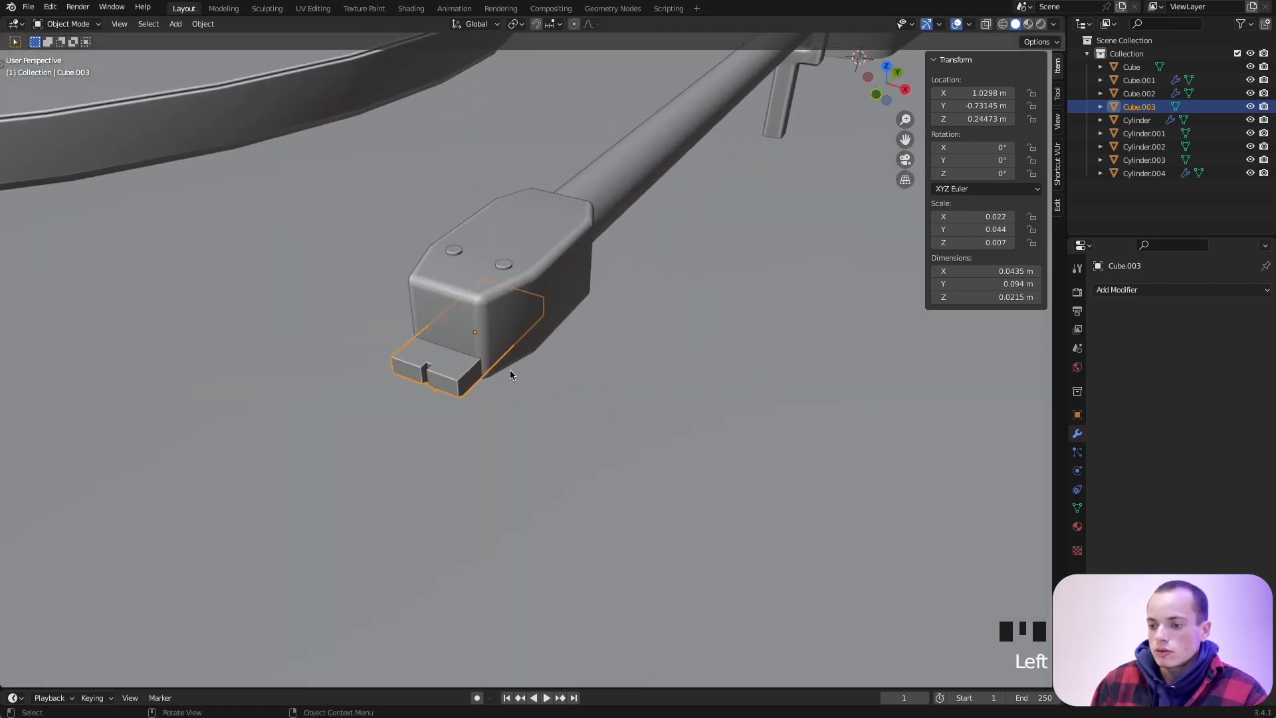
key(g)
key(y)
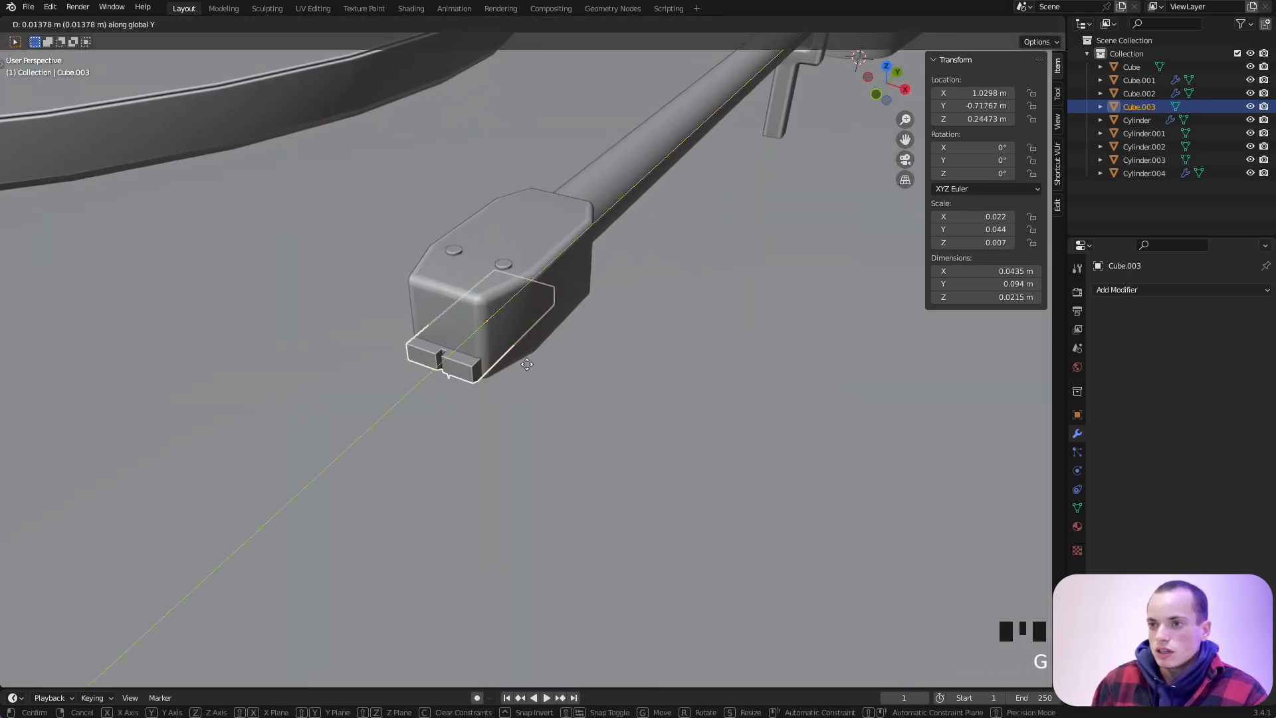
click(535, 377)
Tilt the stylus block about 21° around the X axis so its needle end points downward.
scroll(539, 379, down, 3)
key(r)
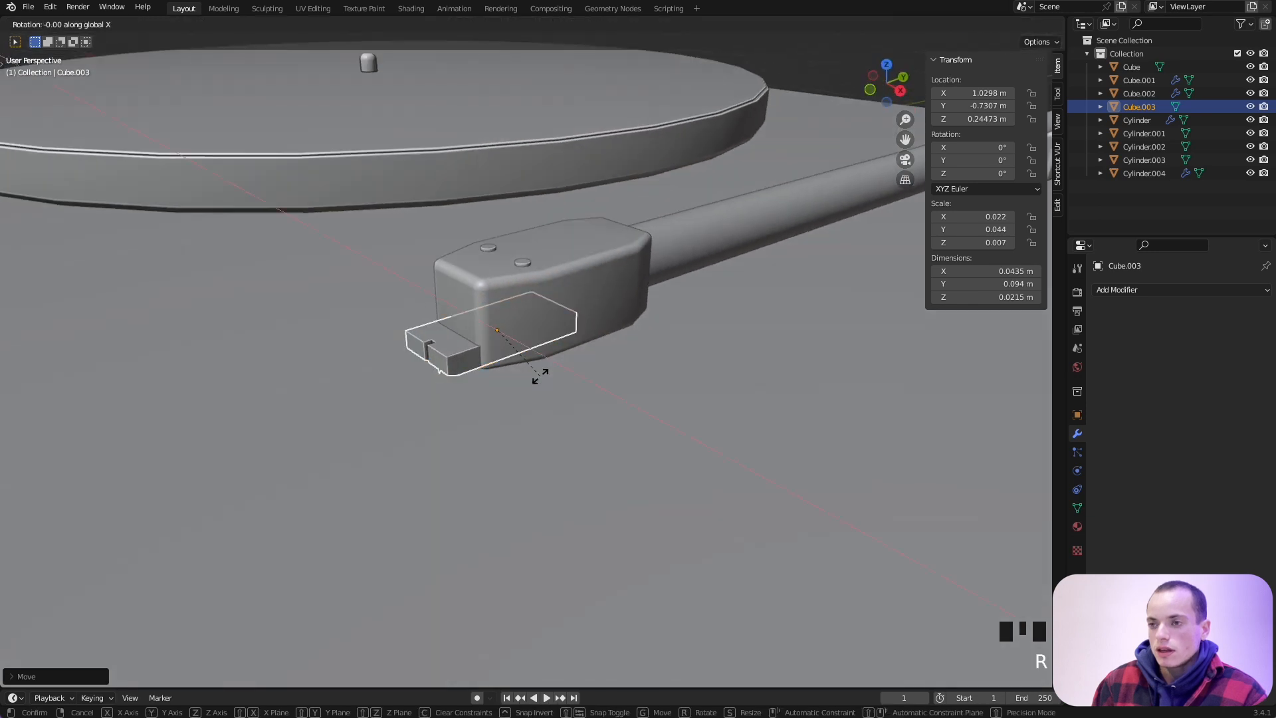
key(x)
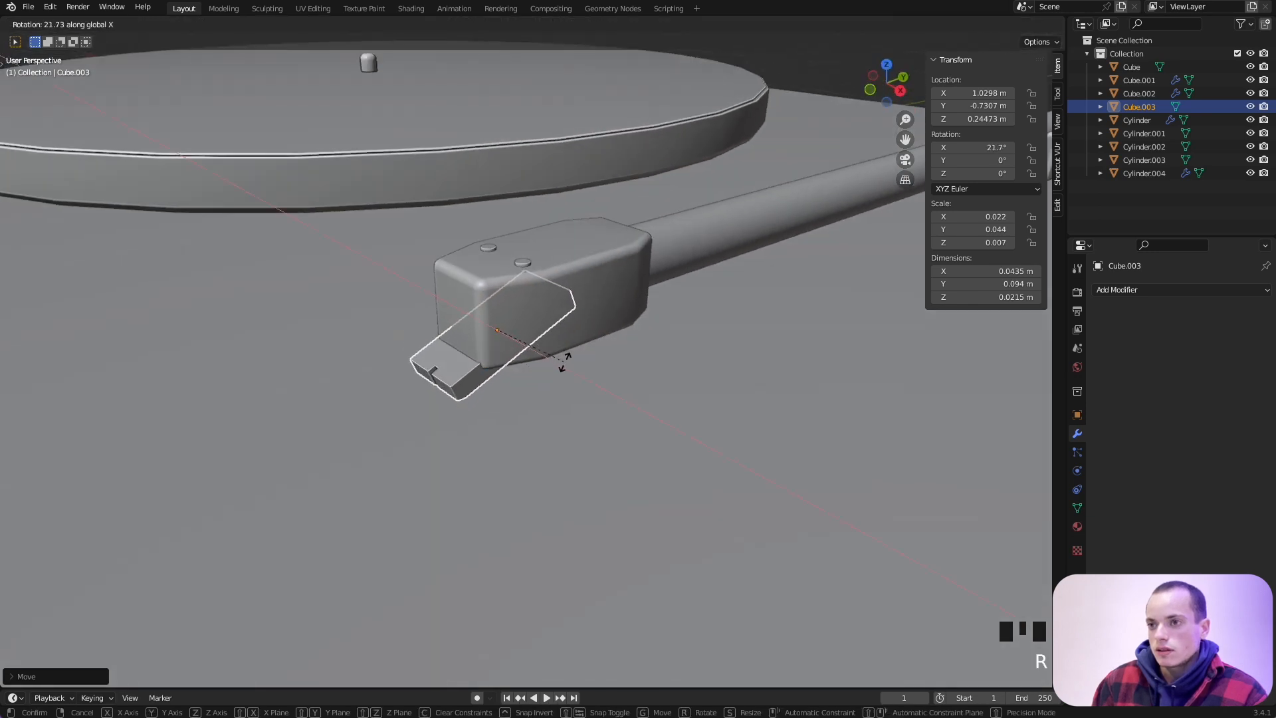
click(567, 361)
key(g)
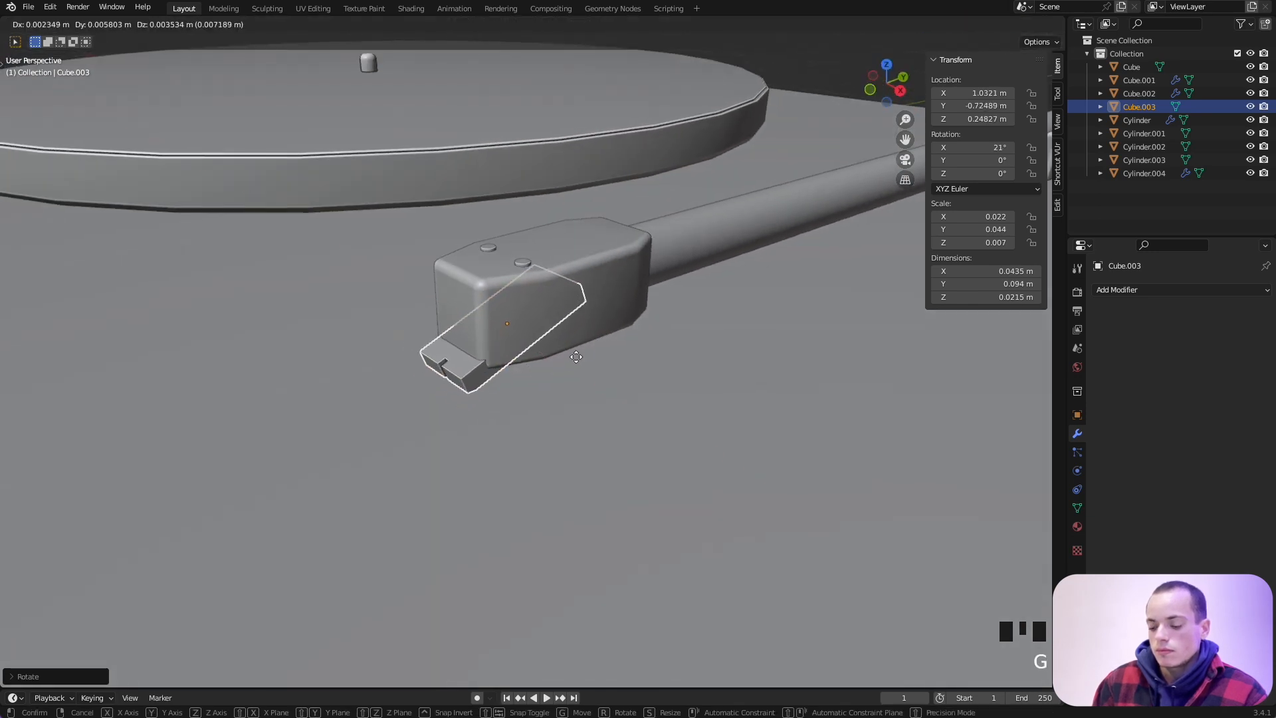
right_click(575, 359)
In the right side view, reposition the stylus block to about Y -0.731 m, Z 0.2495 m and adjust its tilt to about 18.4°.
key(KP_4)
key(KP_3)
key(g)
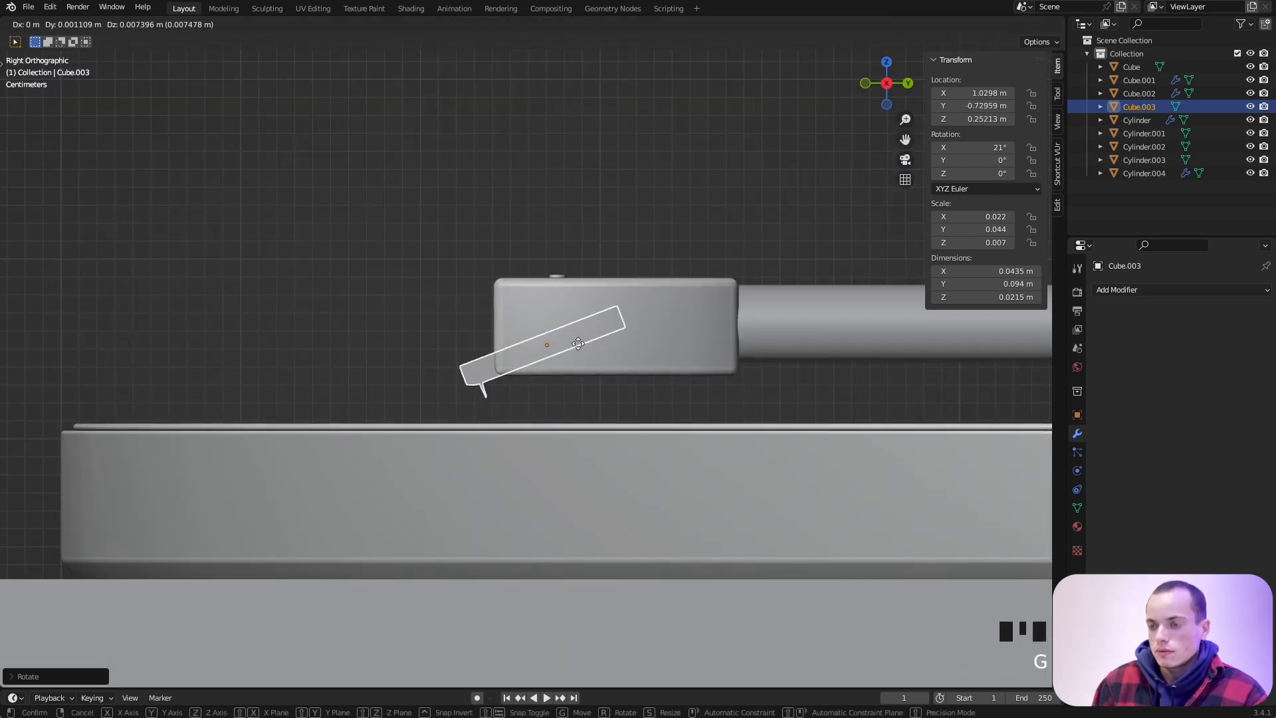
click(573, 349)
key(r)
click(705, 365)
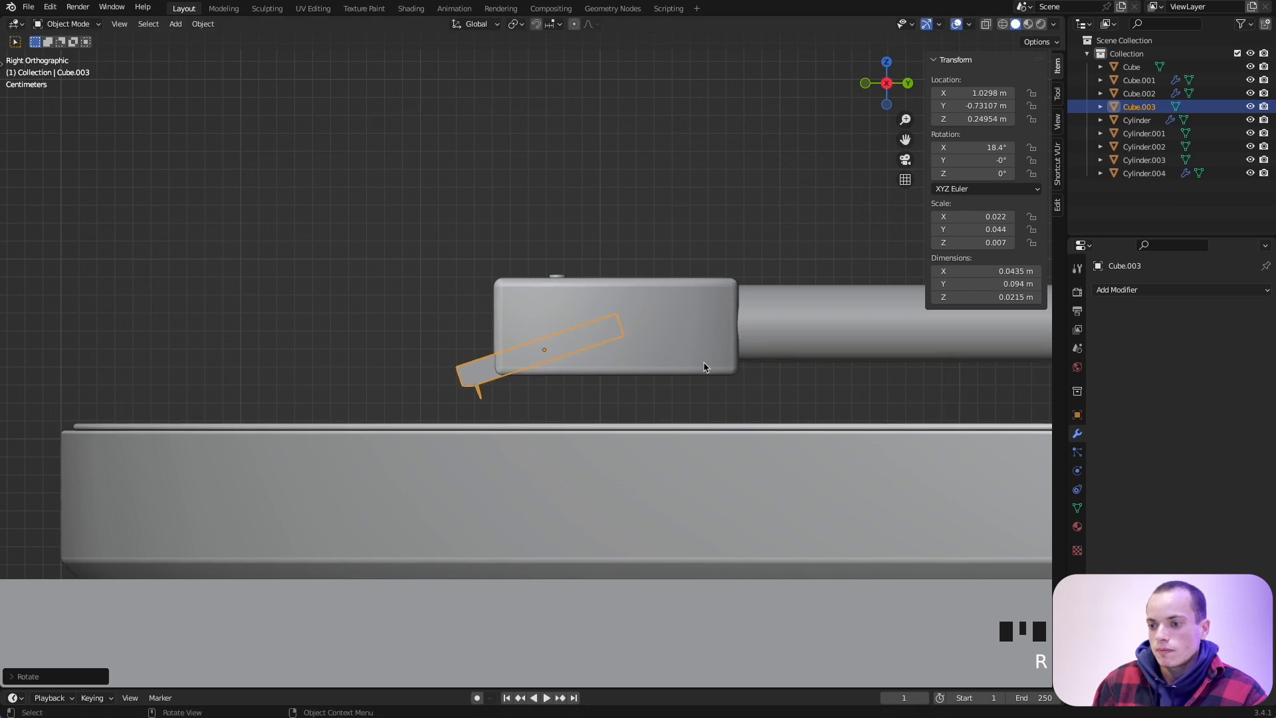
Save the platine.blend project file.
key(Tab)
key(Tab)
scroll(704, 368, left, 5)
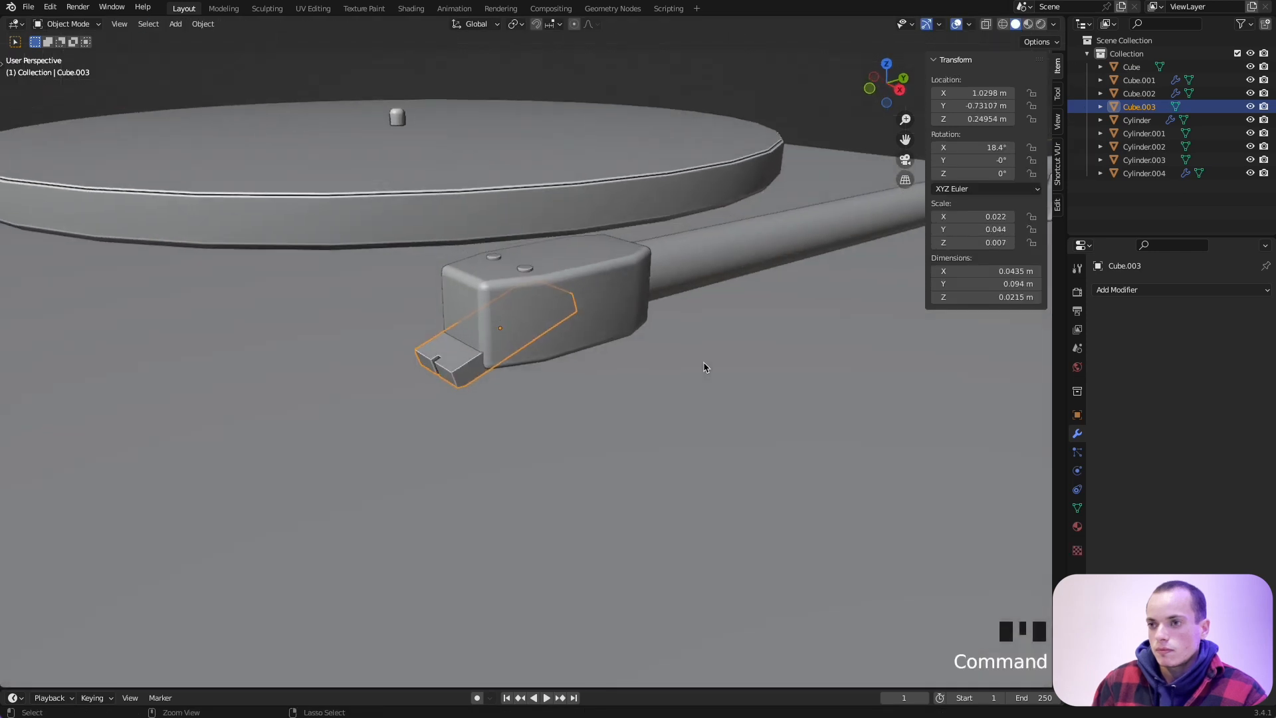
super+scroll(704, 368, down, 5)
super+scroll(704, 368, down, 2)
key(super+s)
scroll(704, 368, up, 5)
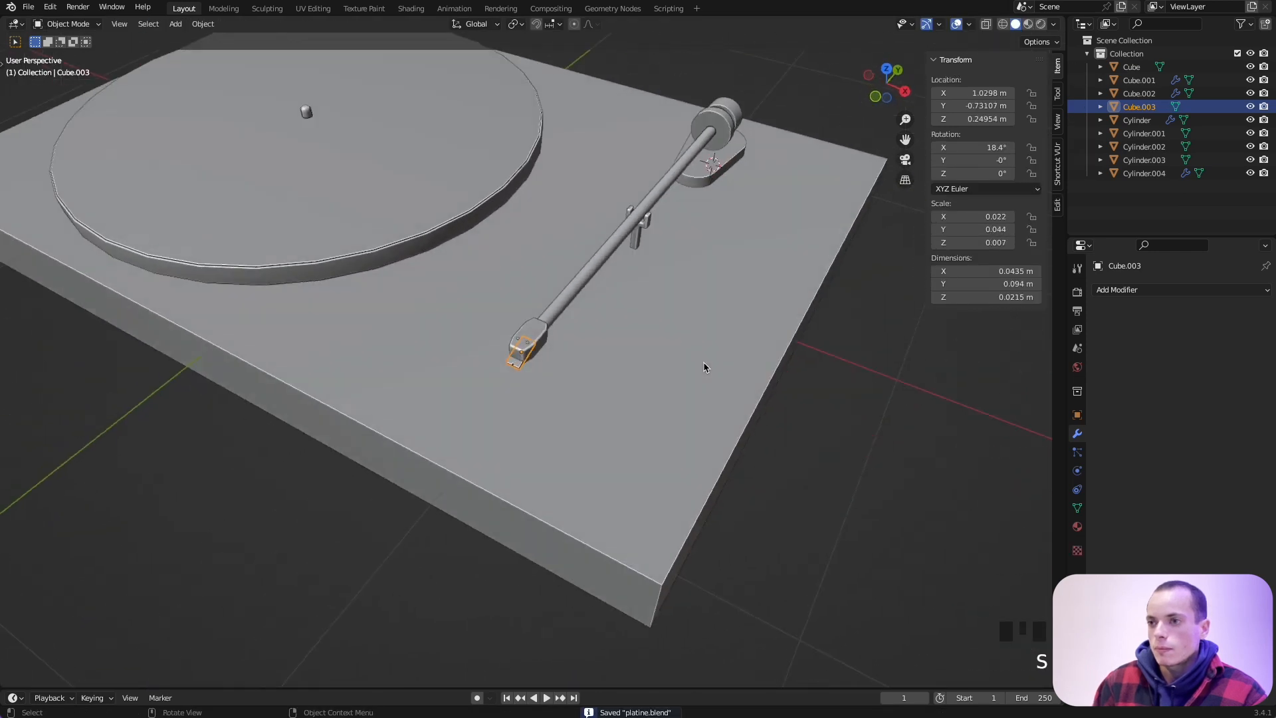
Slide the stylus block along Y to about -0.7267 m, slightly deeper into the tonearm head, and deselect it.
click(783, 407)
super+scroll(782, 407, down, 4)
super+scroll(765, 406, up, 10)
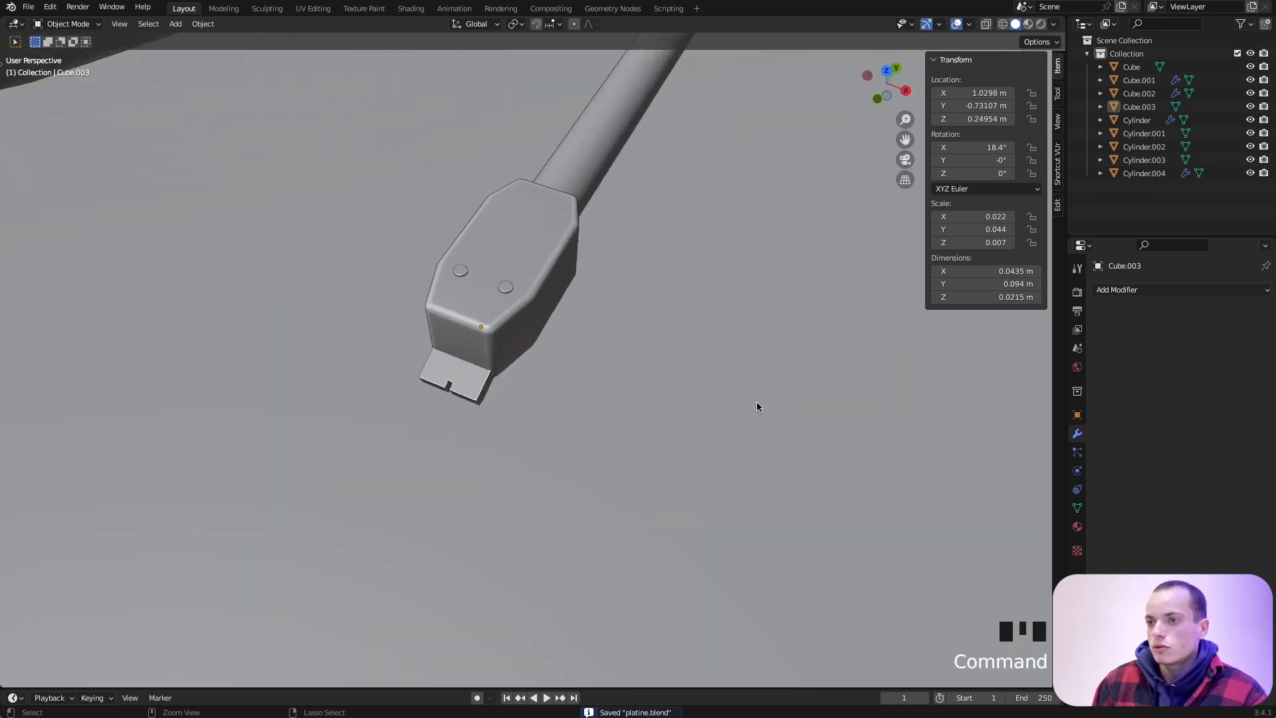
click(475, 383)
key(g)
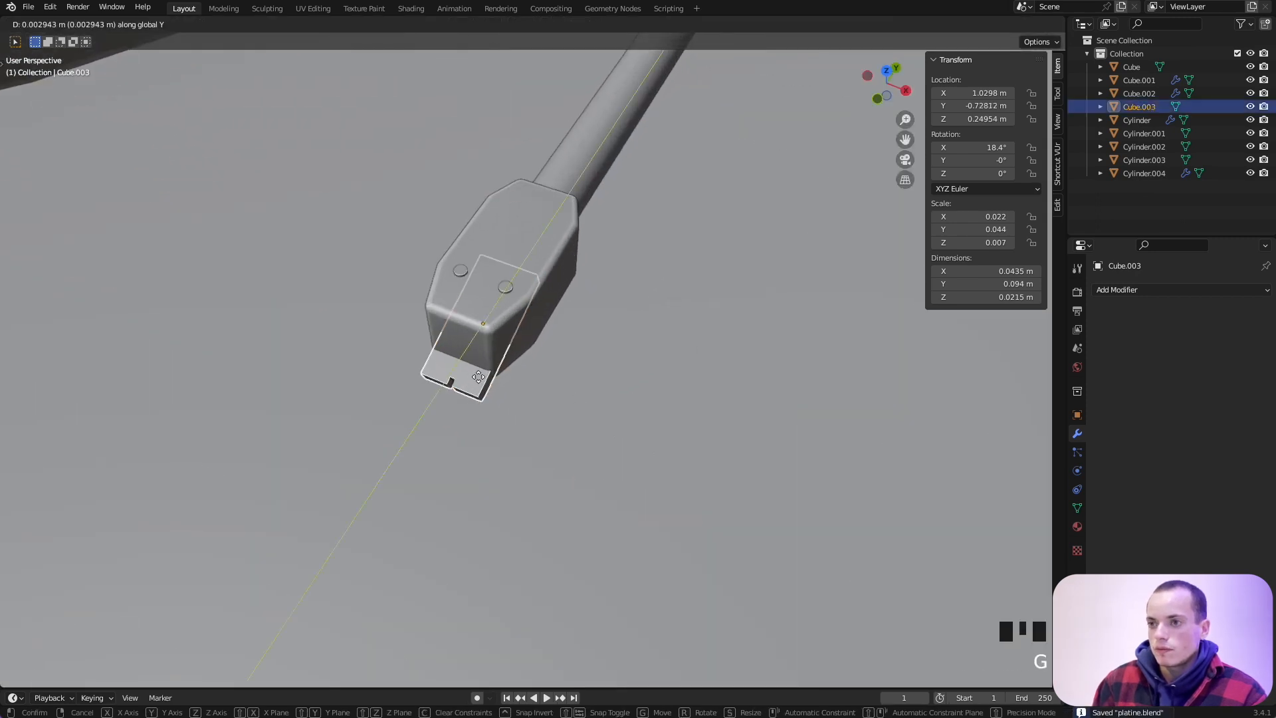
click(574, 371)
super+scroll(573, 371, down, 6)
click(291, 621)
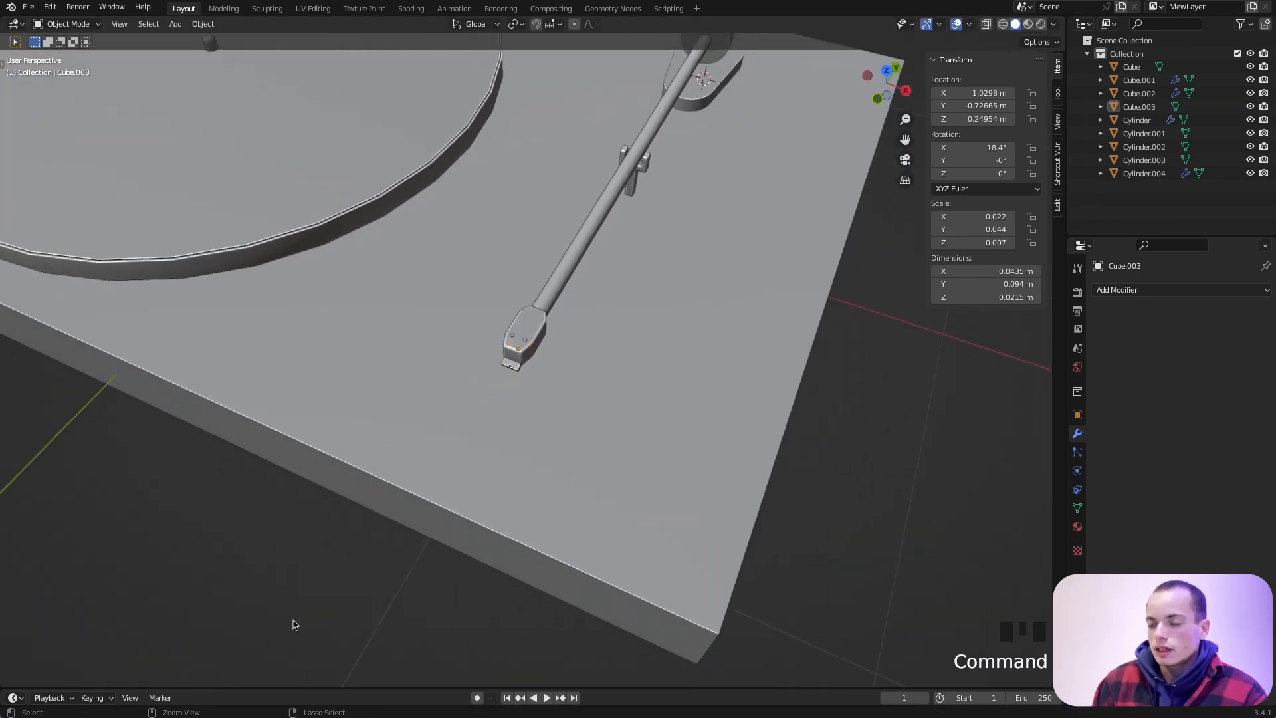
Add a cylinder mesh as a foot for the turntable base and shrink it to about 0.18 m across.
super+scroll(292, 622, down, 4)
click(684, 469)
click(607, 436)
scroll(606, 434, down, 8)
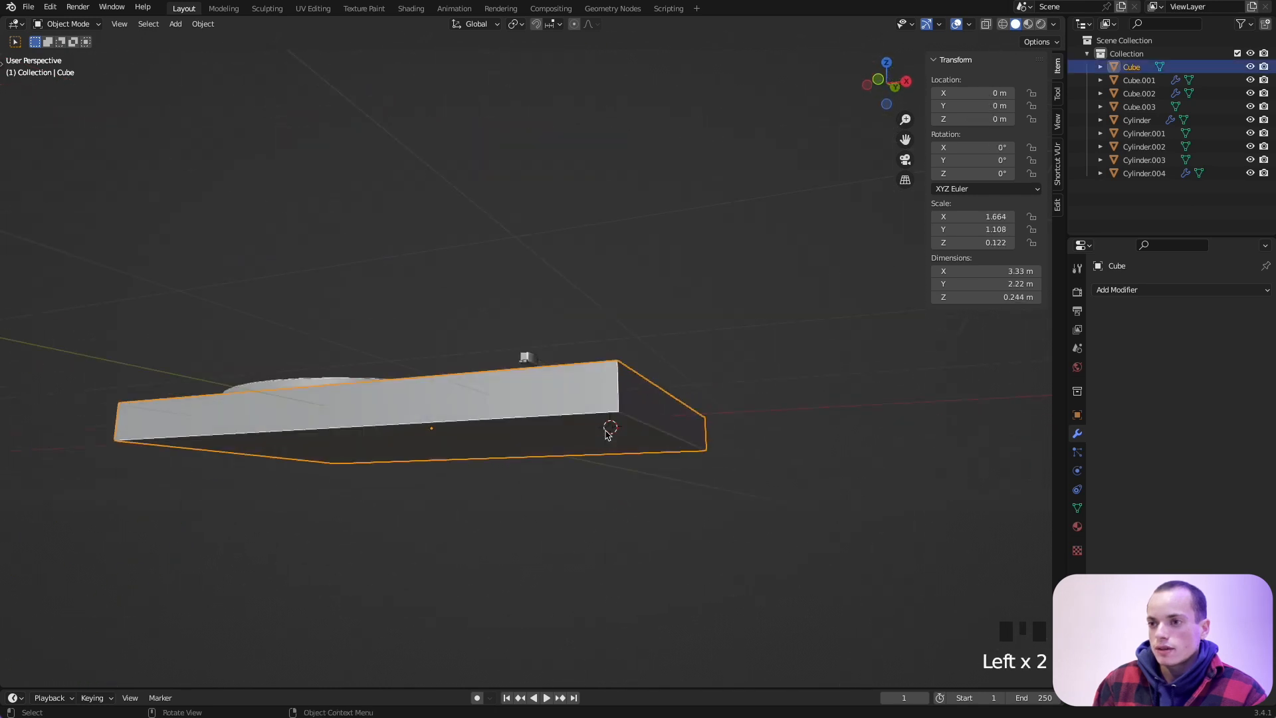
scroll(605, 432, up, 8)
key(shift+a)
mouse_move(604, 431)
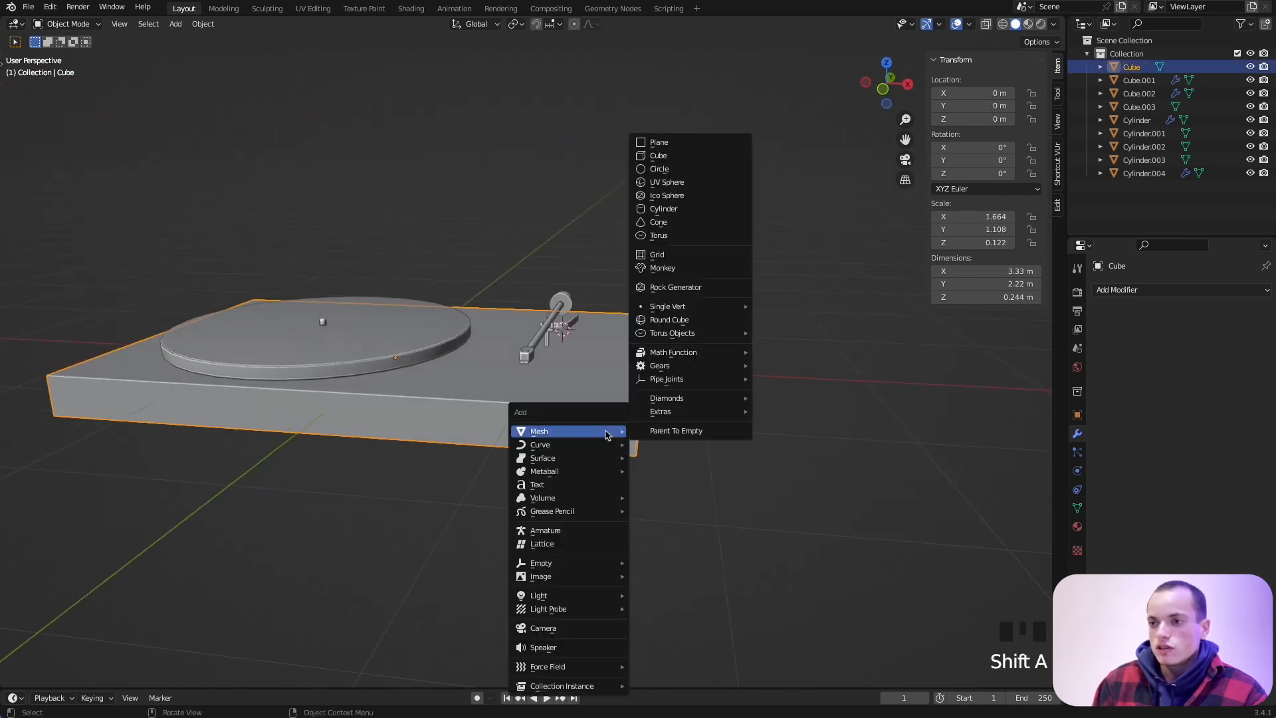
click(673, 210)
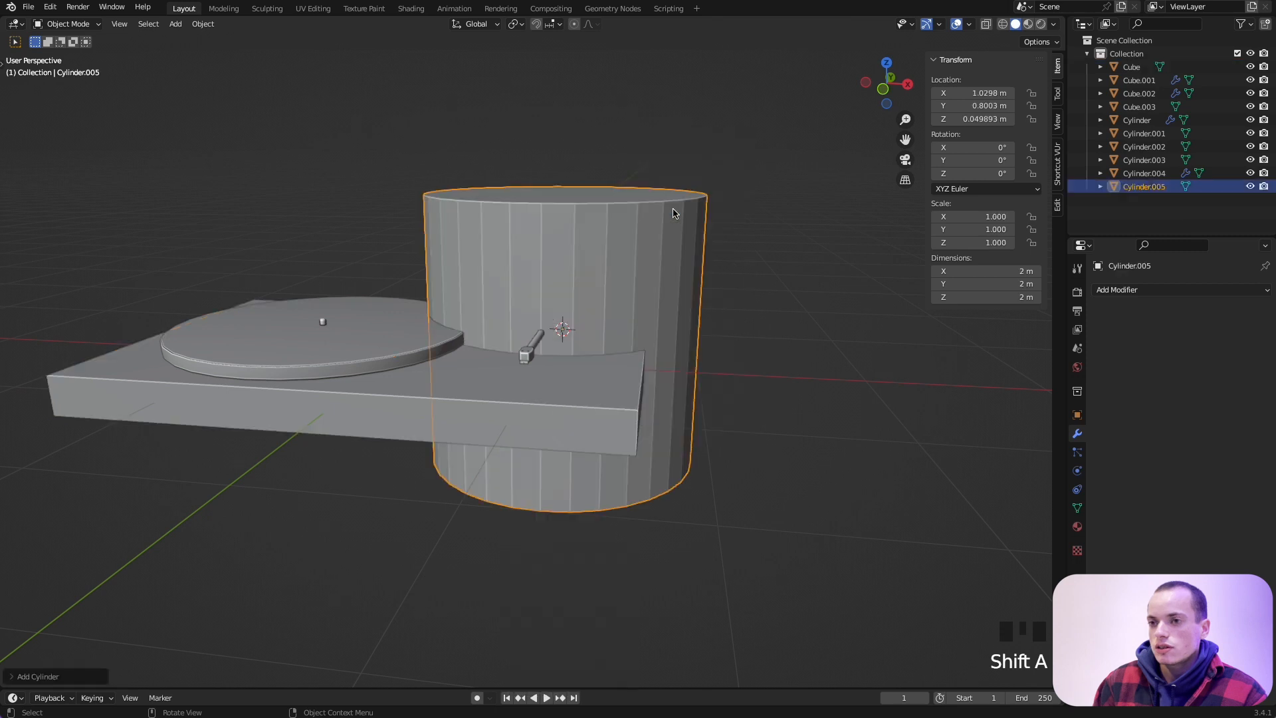
key(s)
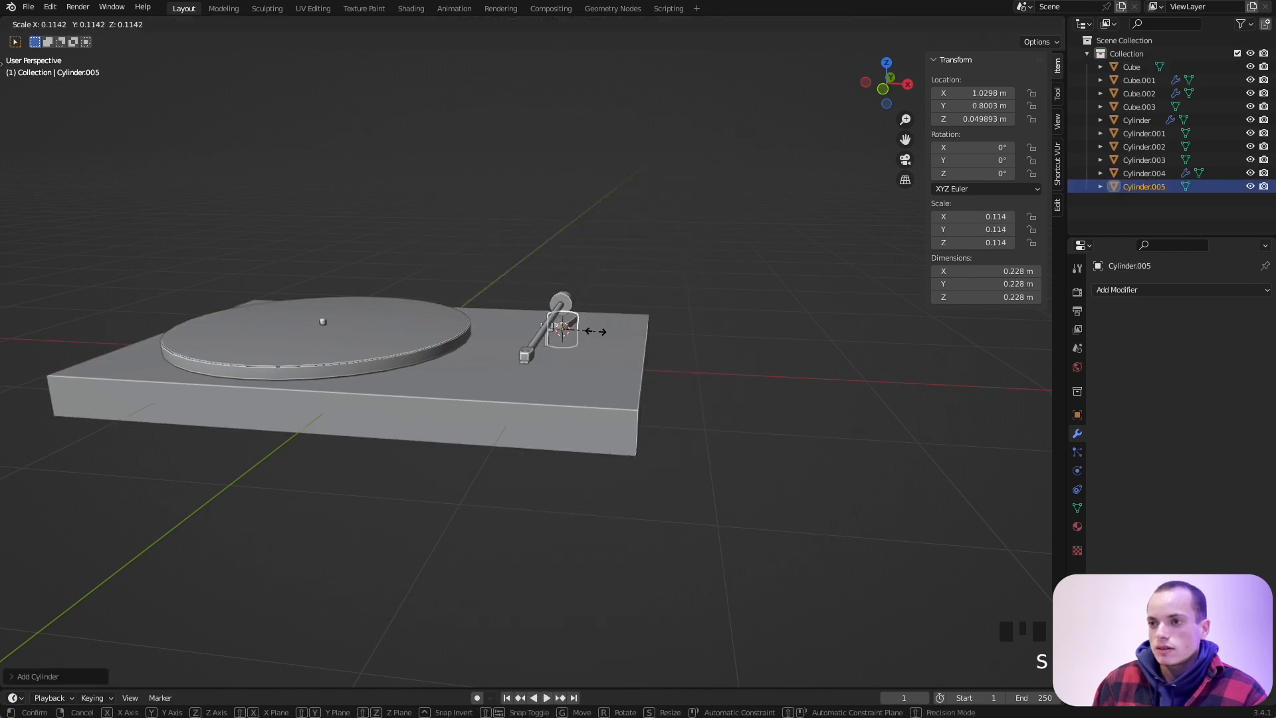
click(588, 330)
In top view, scale the cylinder to about 0.204 m and place it in the base's corner at about X -1.435 m, Y 0.891 m.
key(KP_7)
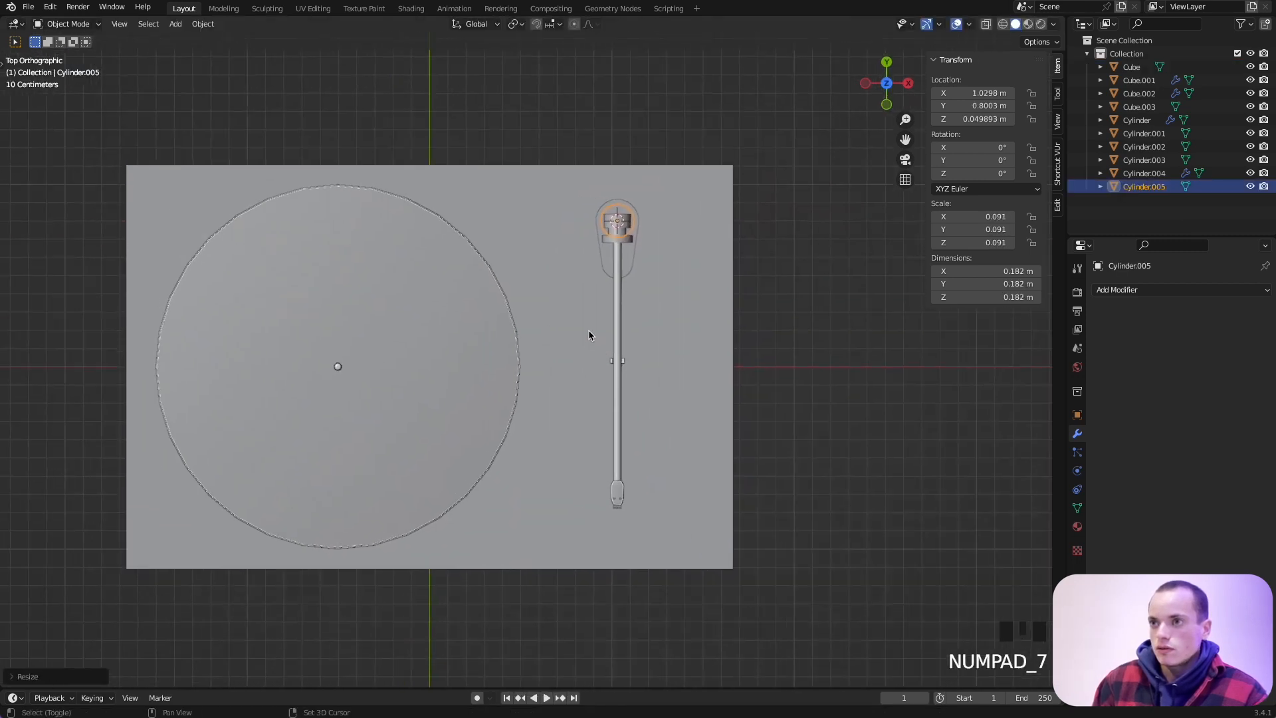
key(s)
click(711, 396)
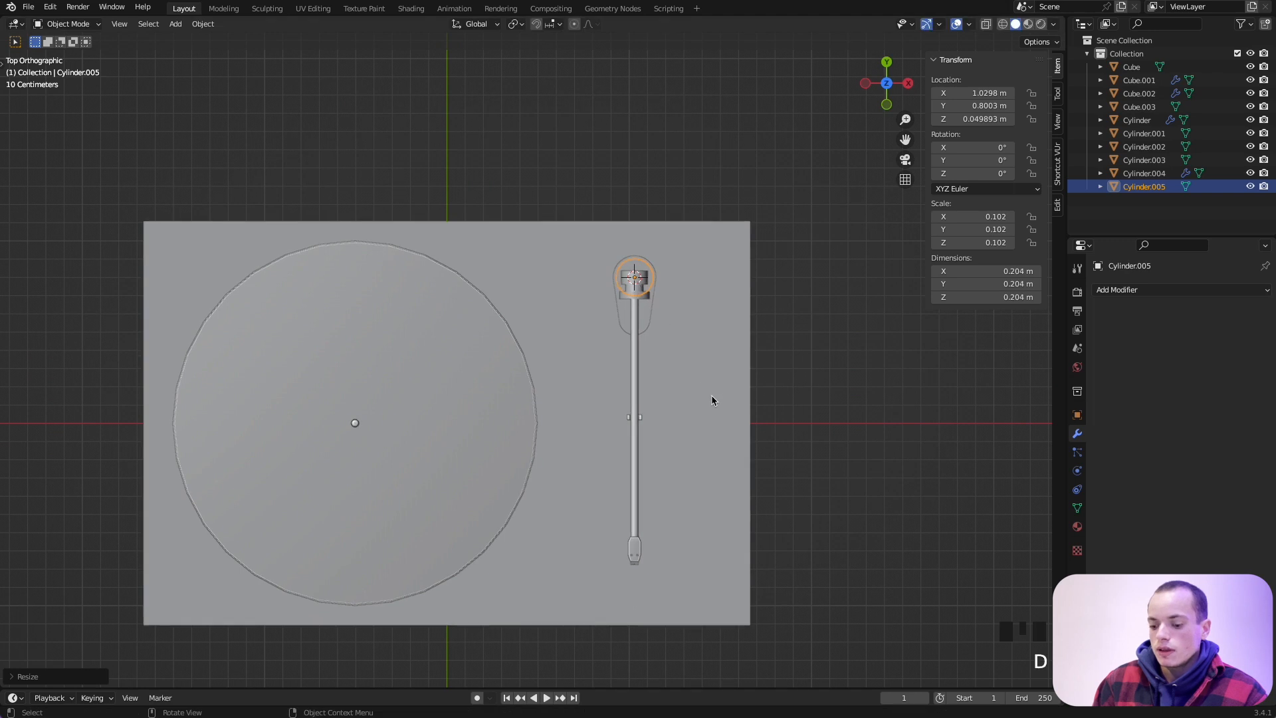
key(g)
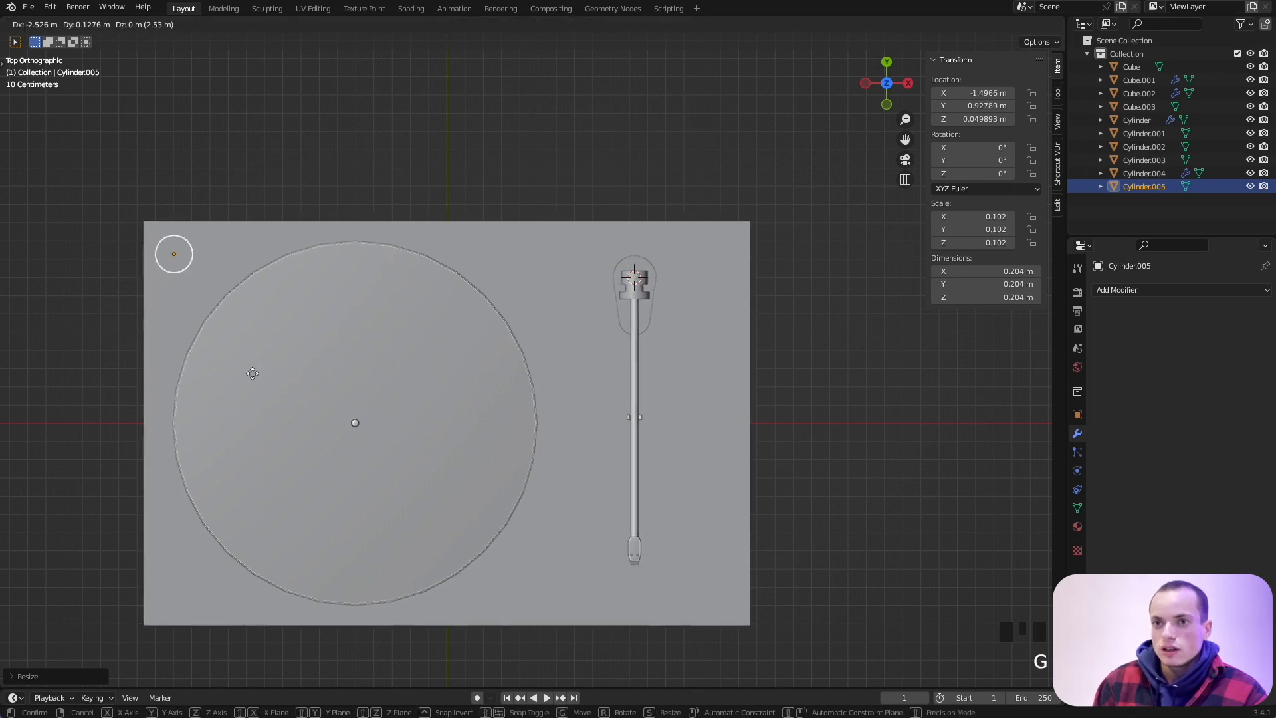
click(263, 383)
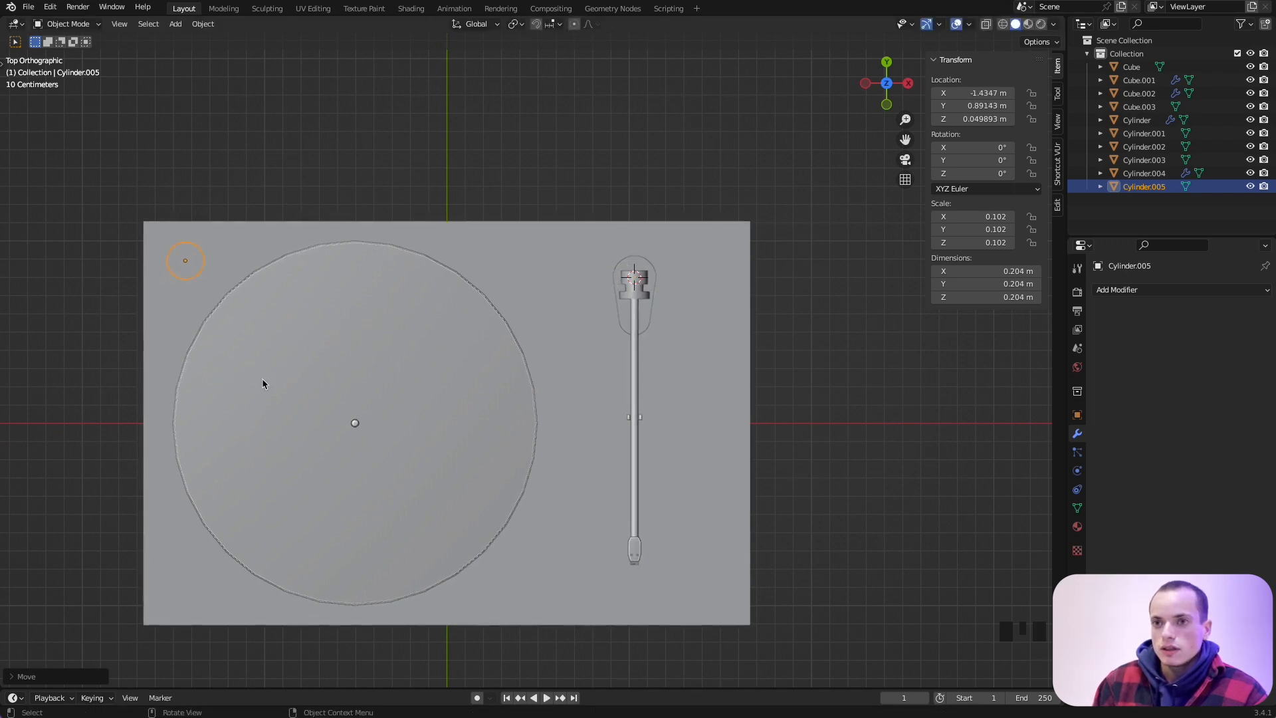
Lower the foot cylinder along Z to about -0.181 m beneath the base and shade it smooth.
mouse_move(467, 404)
shift+middle_down()
mouse_move(587, 384)
mouse_move(449, 349)
mouse_move(532, 299)
mouse_move(442, 401)
shift+middle_up()
key(g)
key(z)
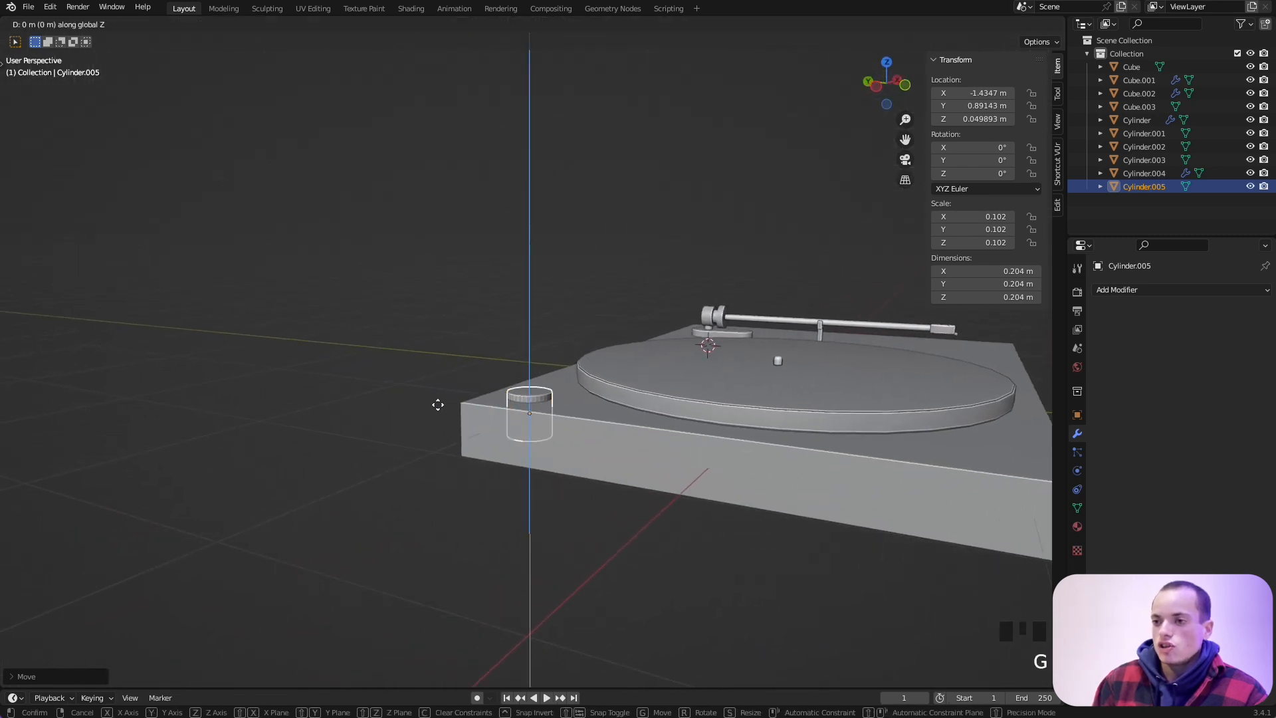
click(444, 451)
middle_drag(448, 450, 595, 446)
right_click(528, 402)
click(532, 400)
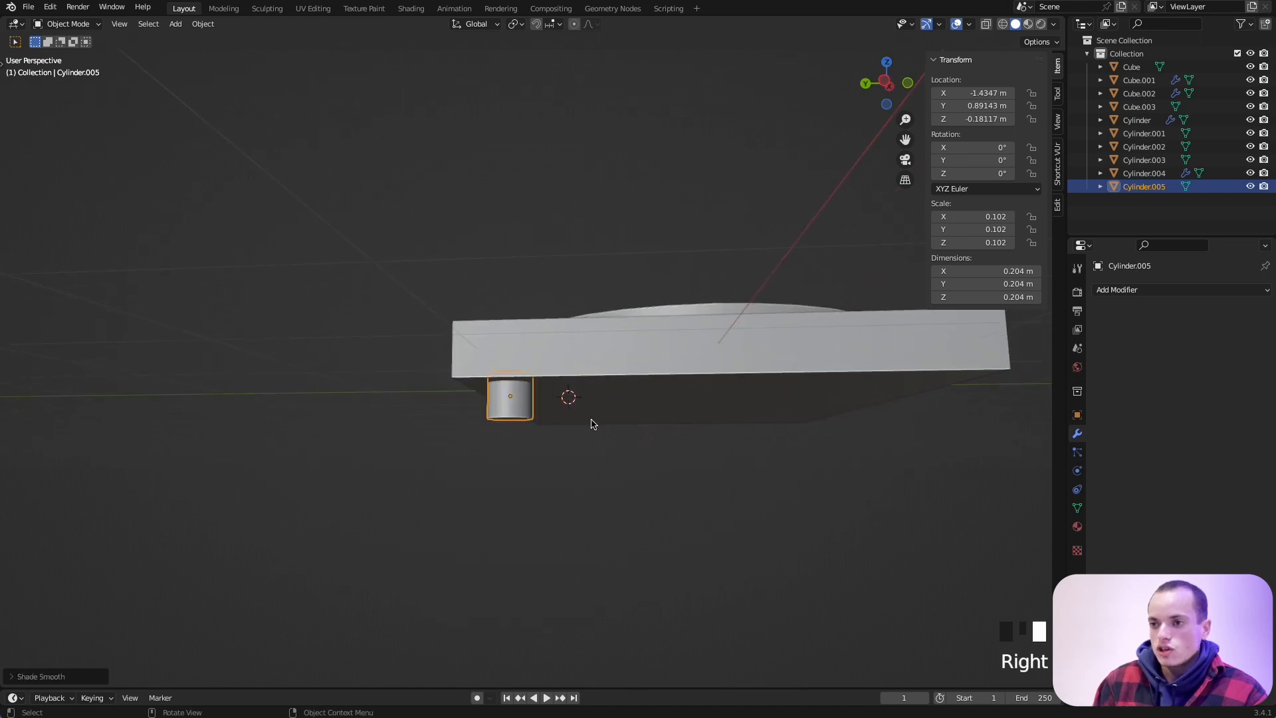
Cut a horizontal loop around the foot's lower half at about local Z -0.461 m and bevel it into a band about 0.153 m wide.
scroll(598, 425, up, 6)
shift+middle_drag(606, 427, 600, 424)
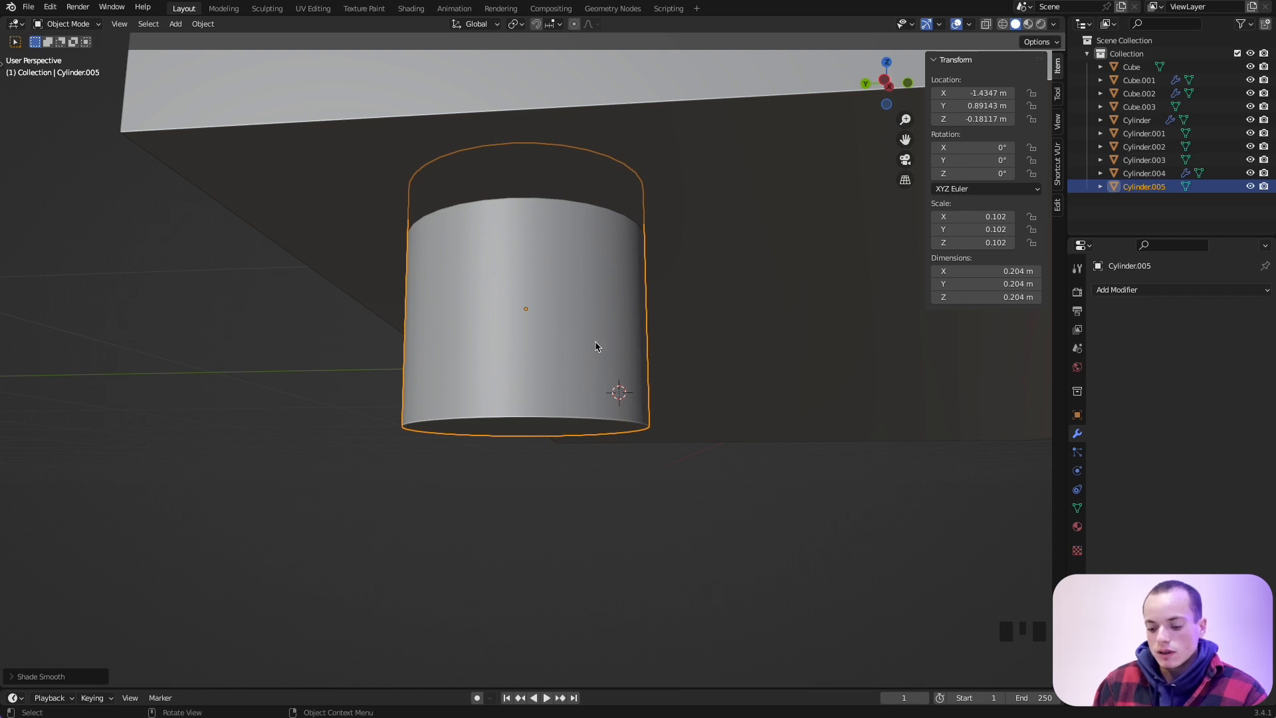
key(Tab)
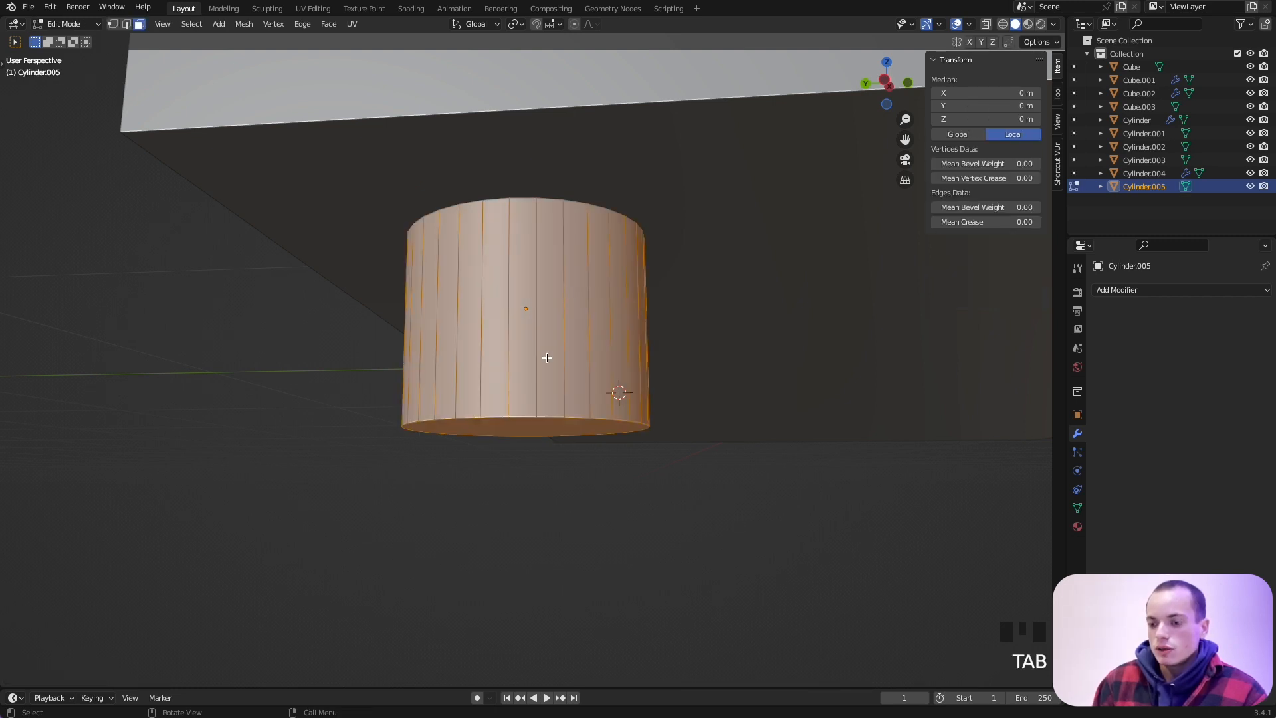
key(ctrl+r)
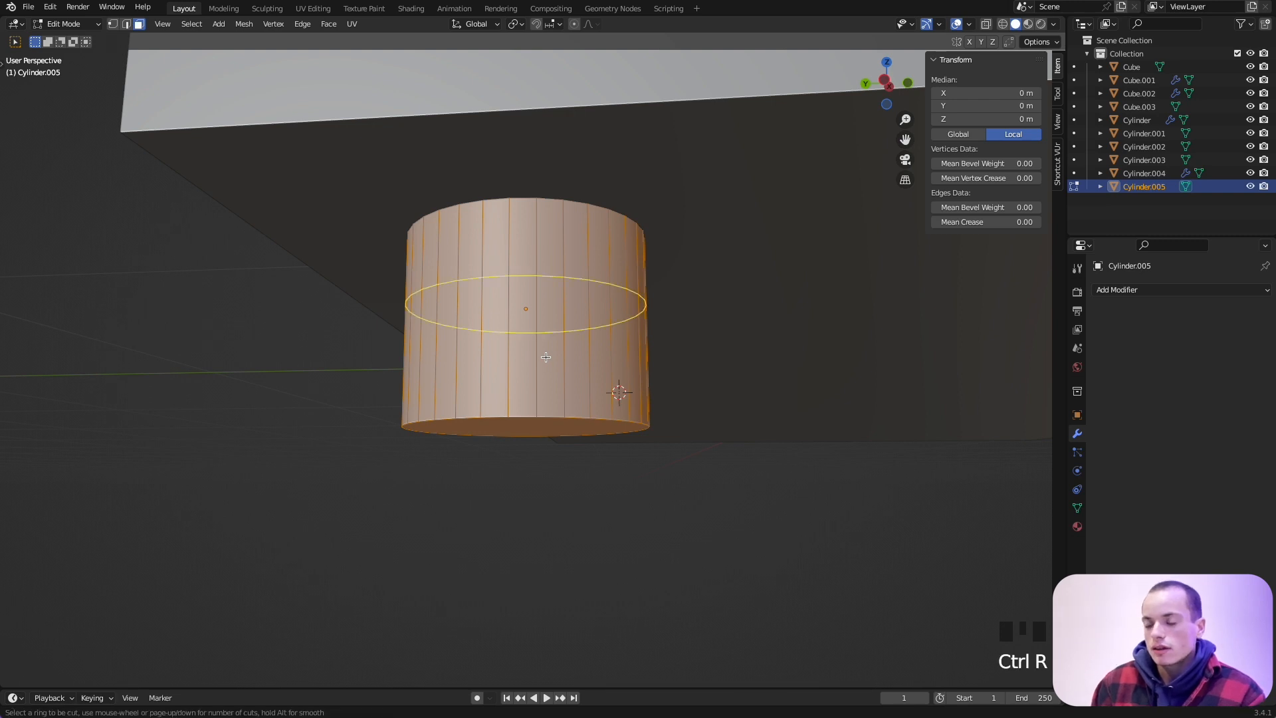
click(546, 358)
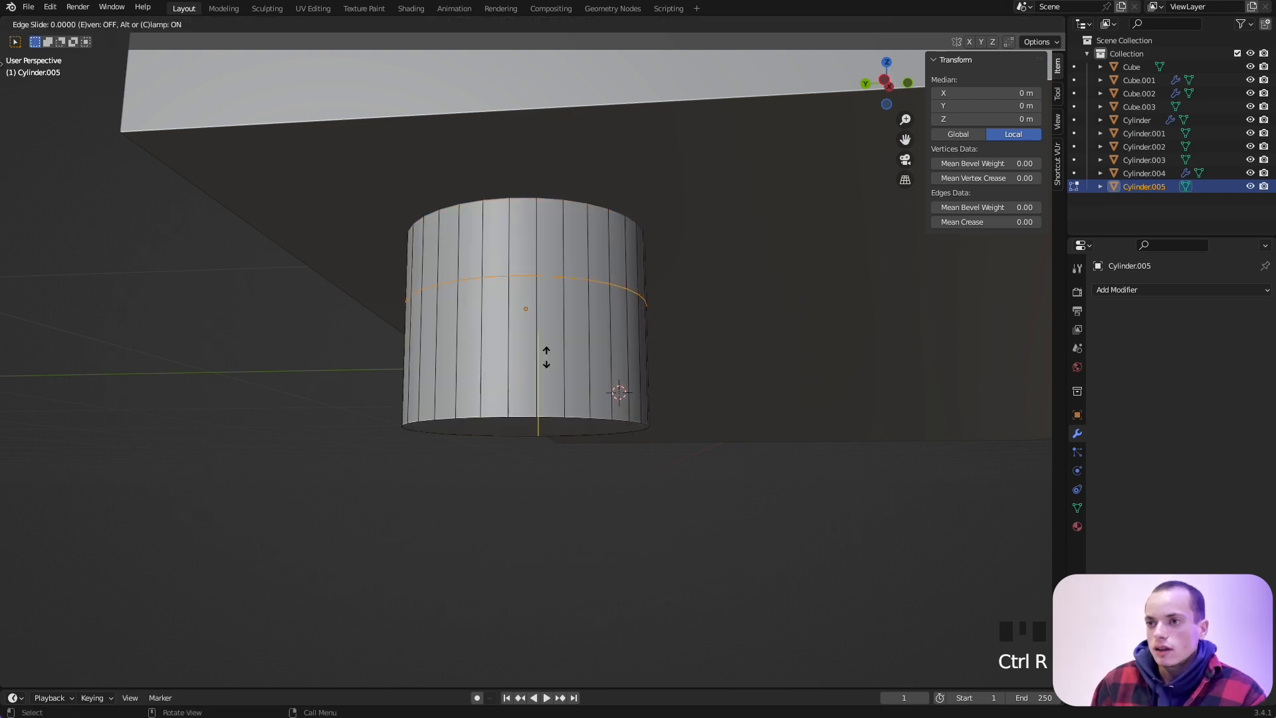
click(544, 420)
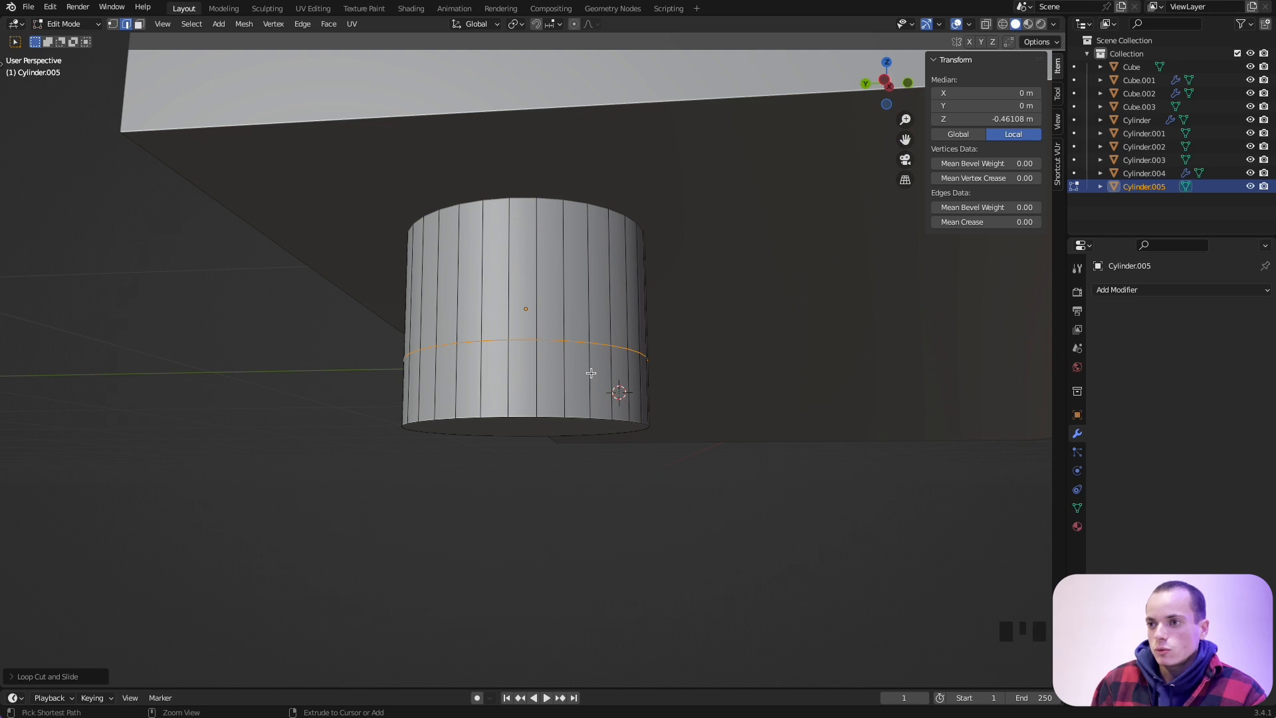
key(ctrl+b)
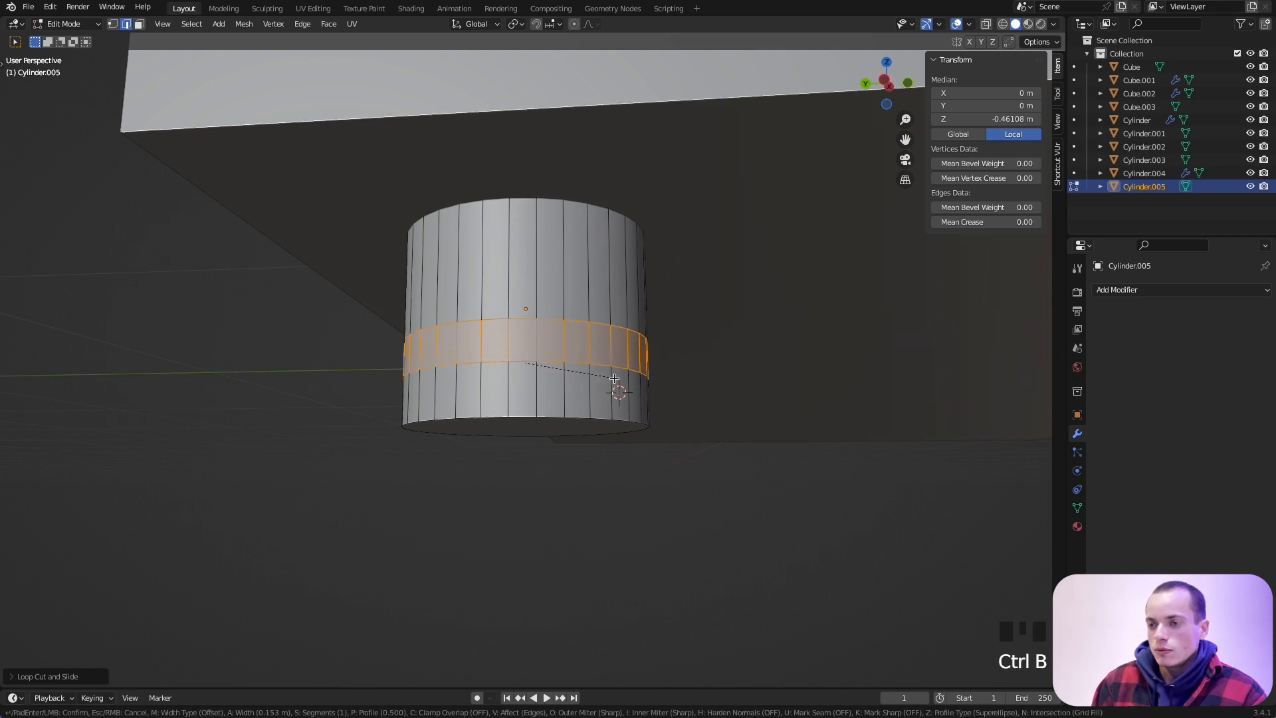
click(612, 376)
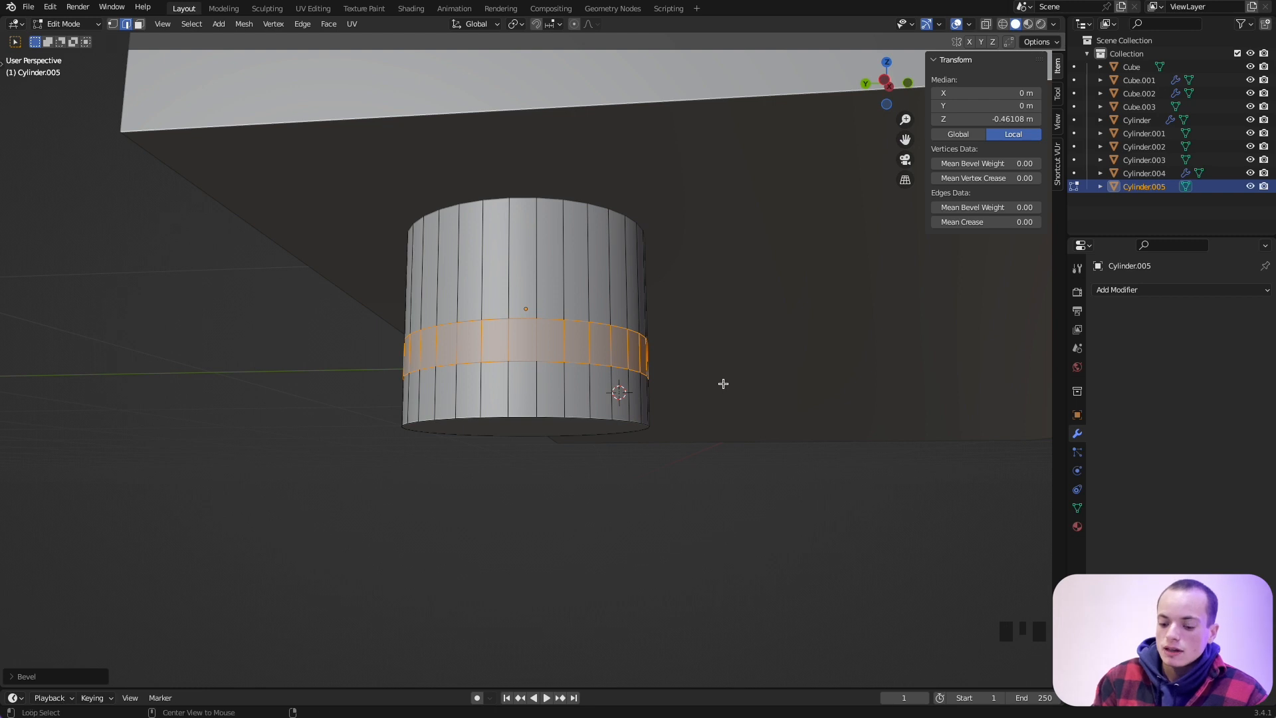
Extrude the band of faces inward along their normals to form a groove around the foot.
key(alt+e)
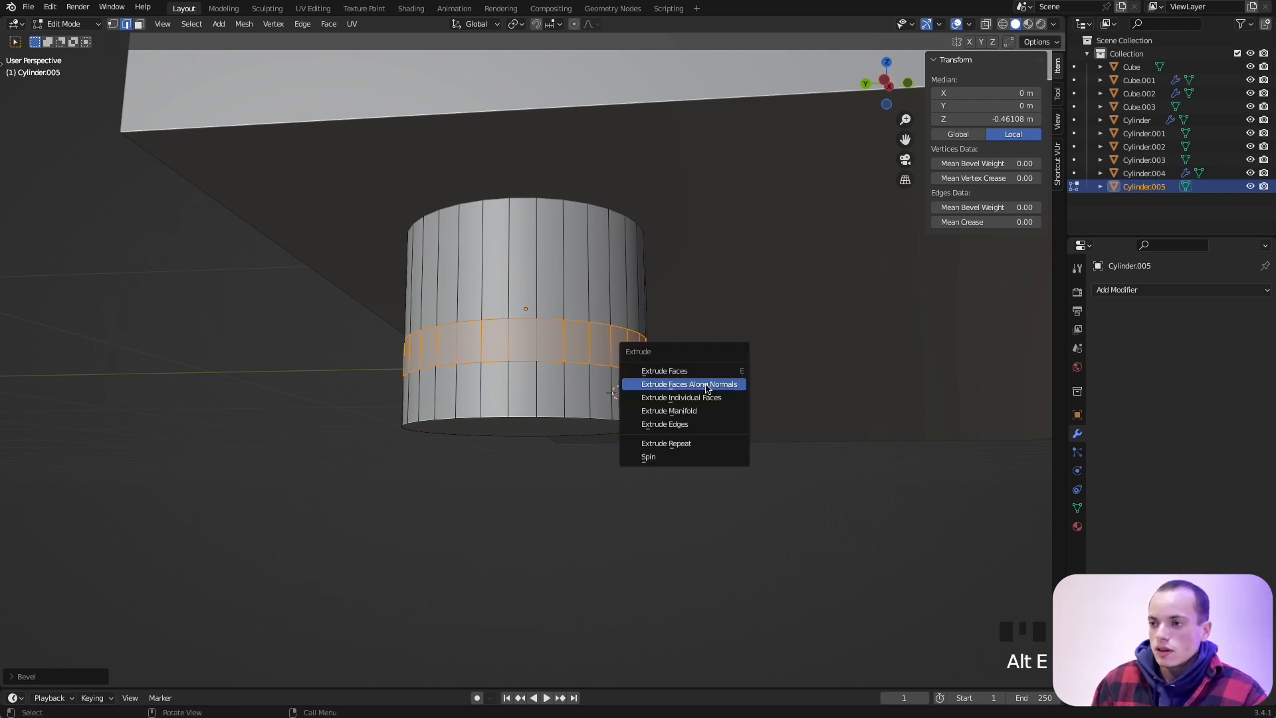
click(710, 385)
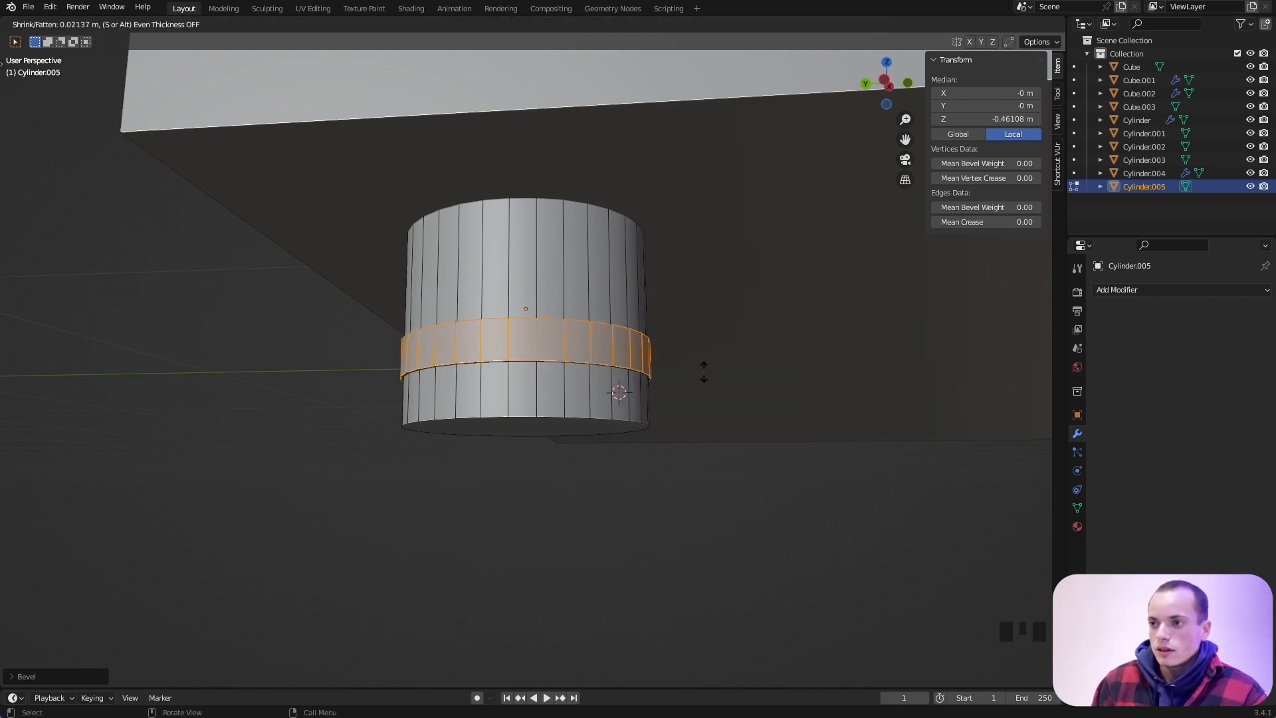
click(670, 504)
key(Tab)
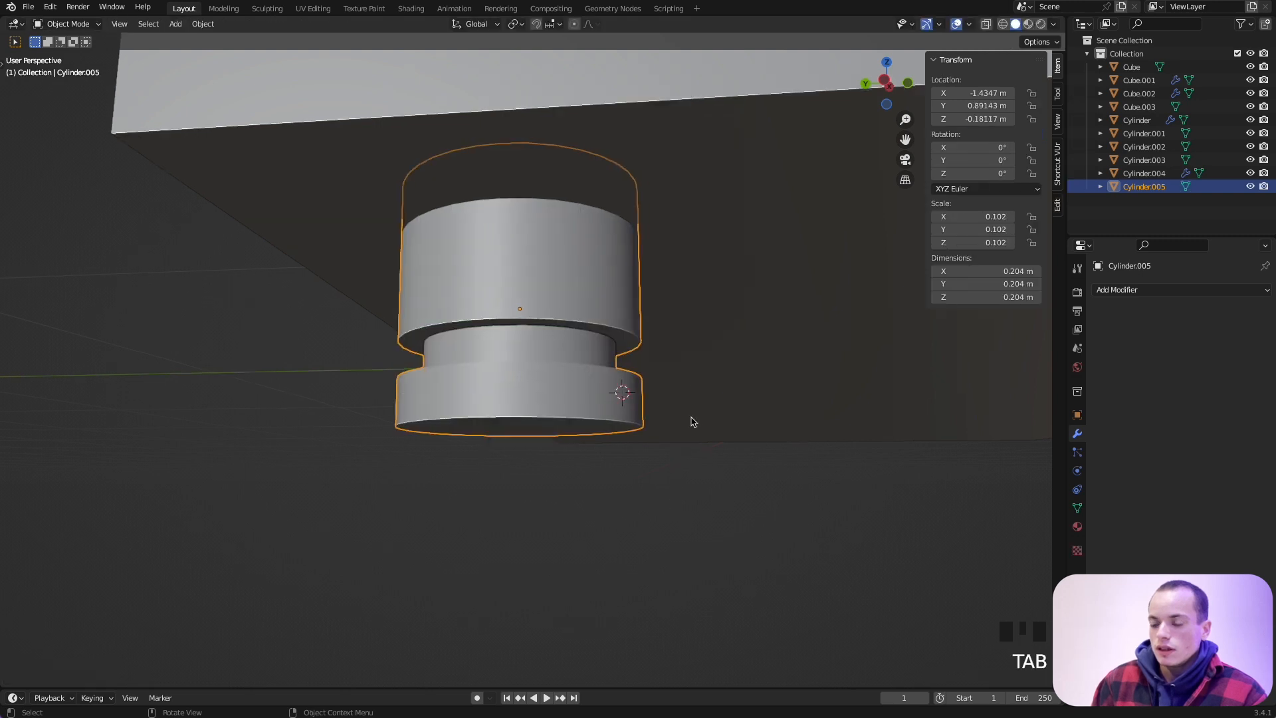
Raise the grooved foot along Z to about -0.151 m so it sits partly inside the base.
key(g)
key(z)
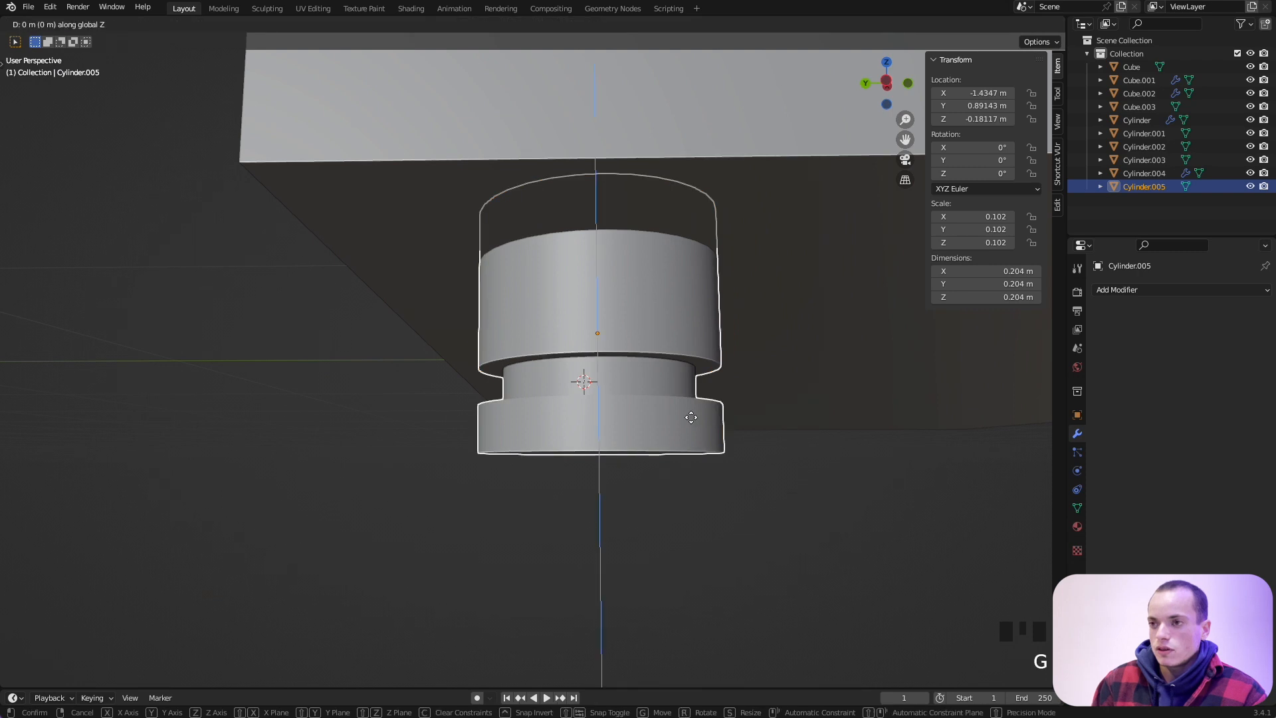
click(697, 387)
scroll(697, 387, down, 5)
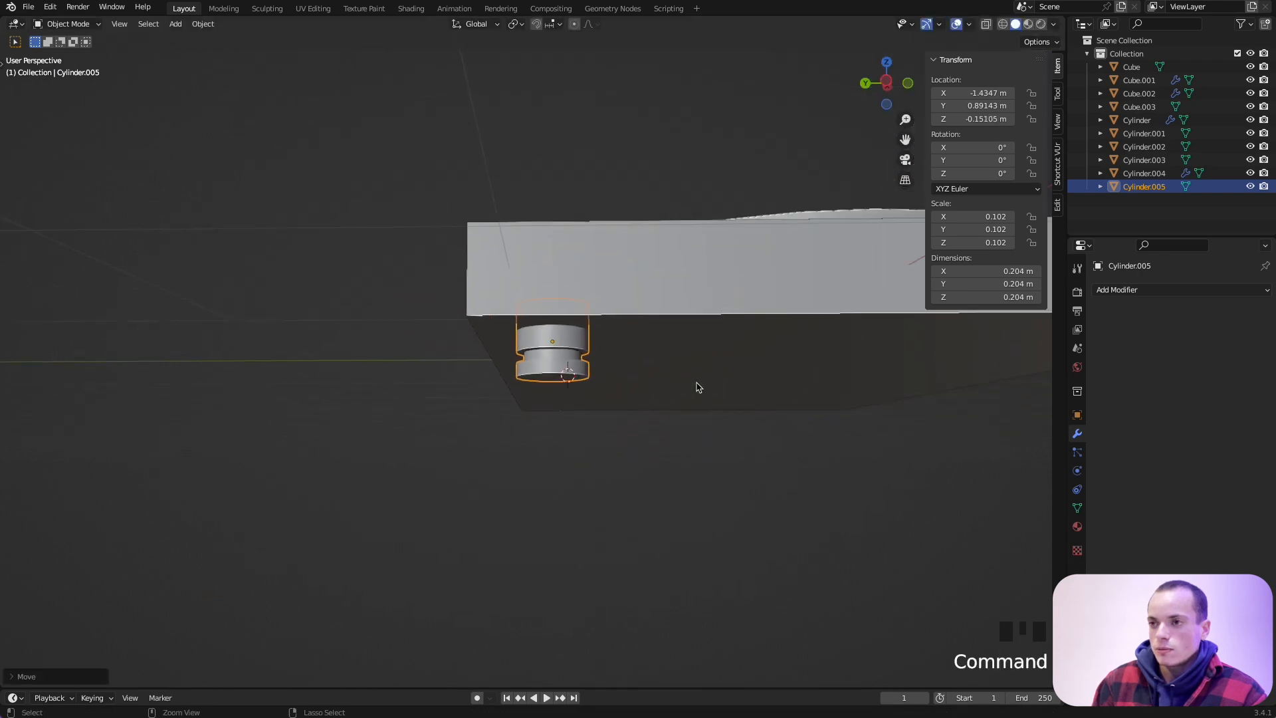
Widen the foot to about 0.223 m in X and Y only, leaving Z out of the scaling, and save the file.
middle_drag(695, 385, 585, 399)
click(685, 471)
scroll(688, 474, up, 2)
scroll(592, 400, up, 4)
click(475, 345)
key(s)
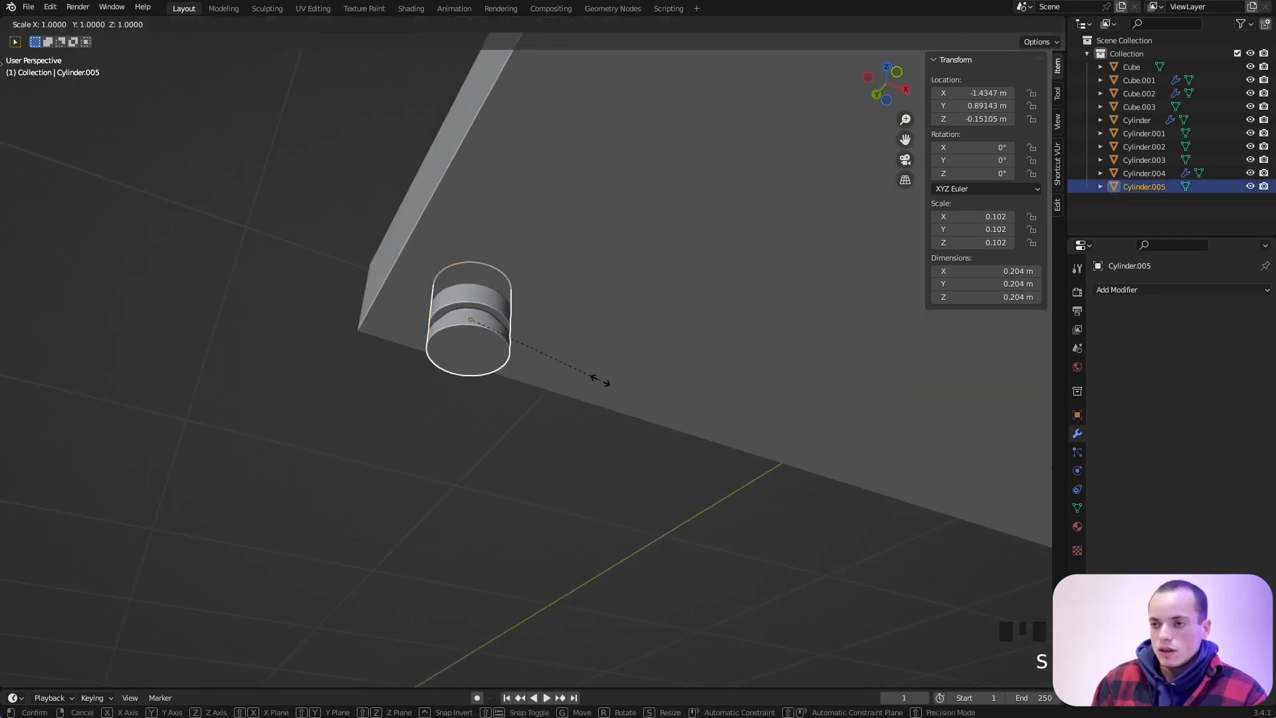
key(shift+z)
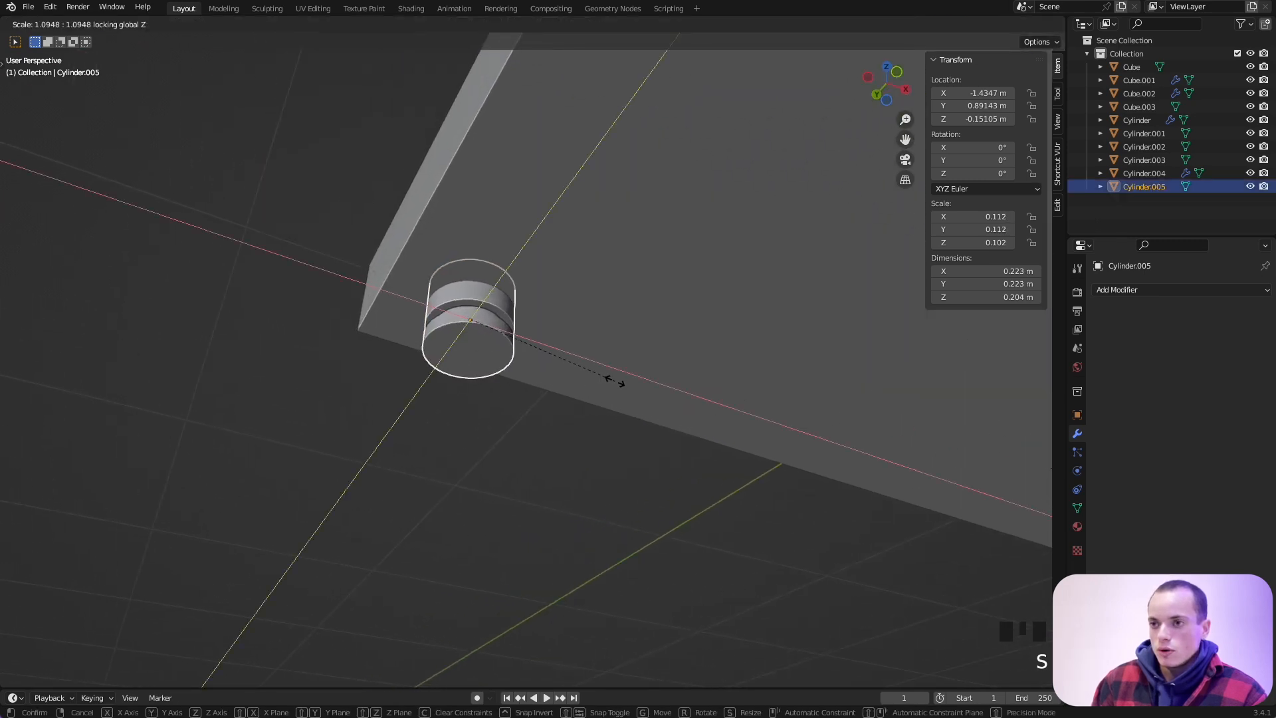
click(615, 381)
middle_drag(649, 392, 648, 393)
key(super+s)
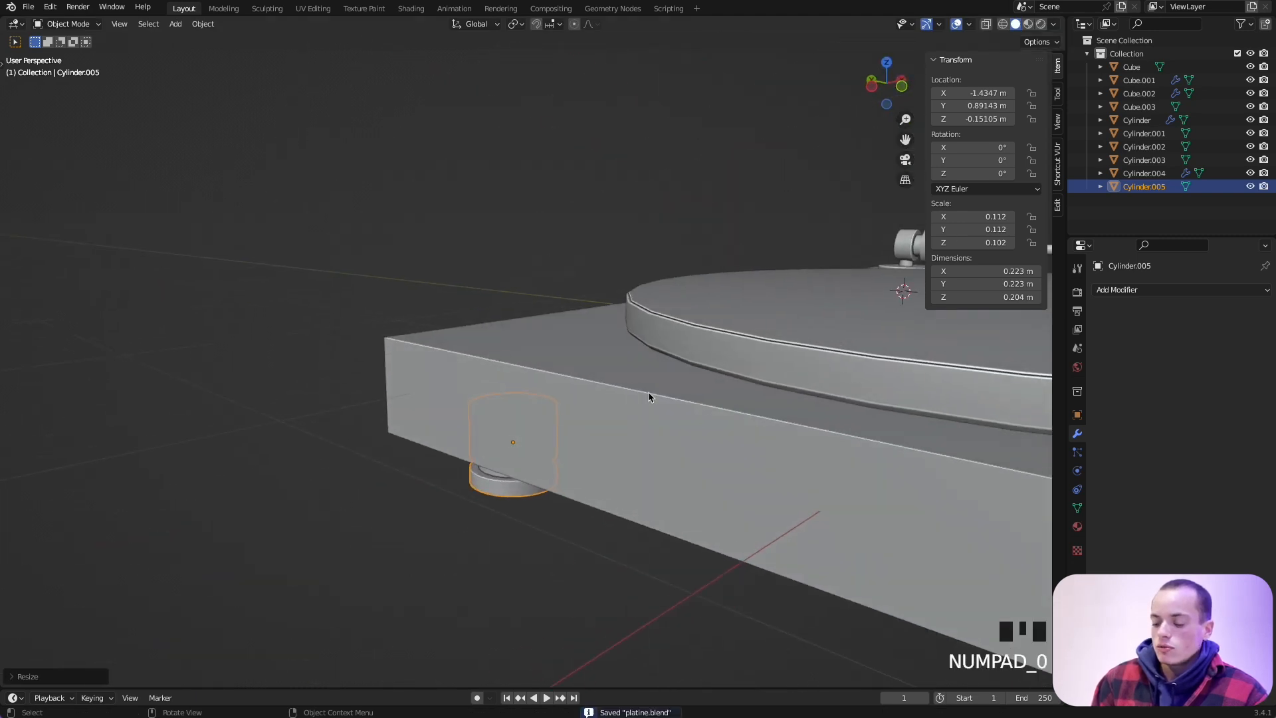
Apply the scale of the grooved foot so its scale factors are reset to 1.
key(KP_7)
scroll(648, 392, down, 3)
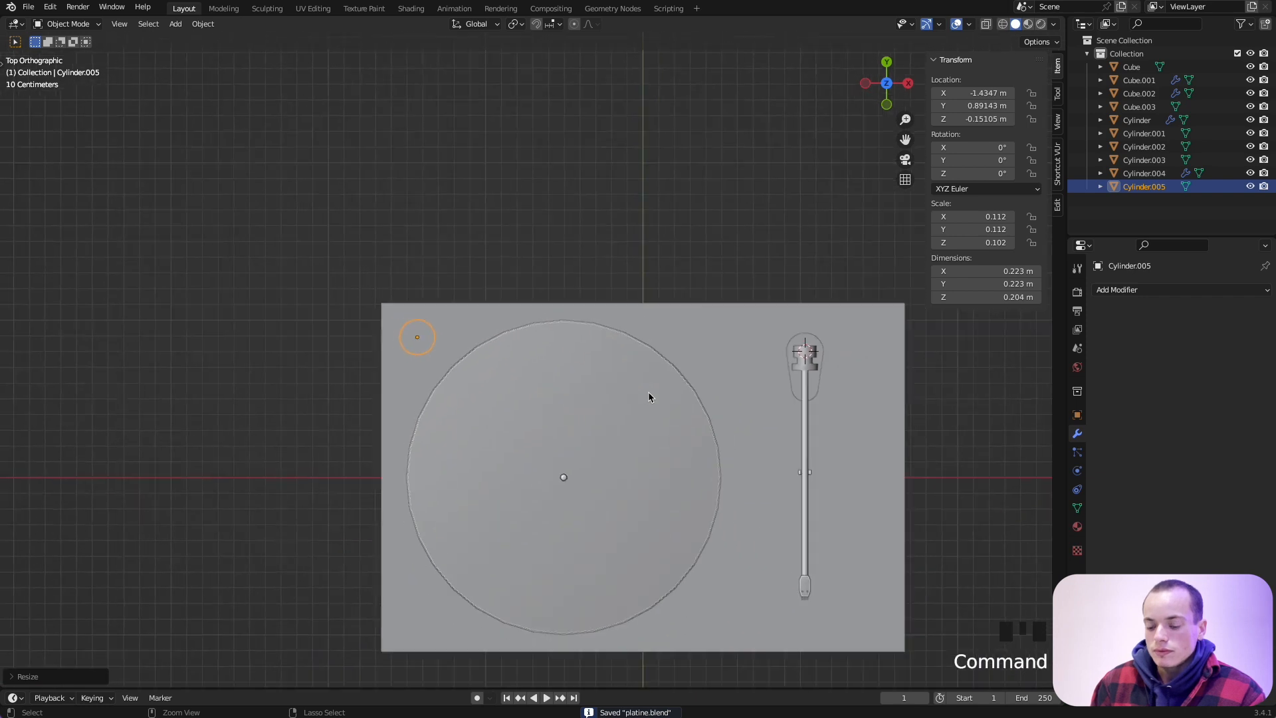
key(ctrl+a)
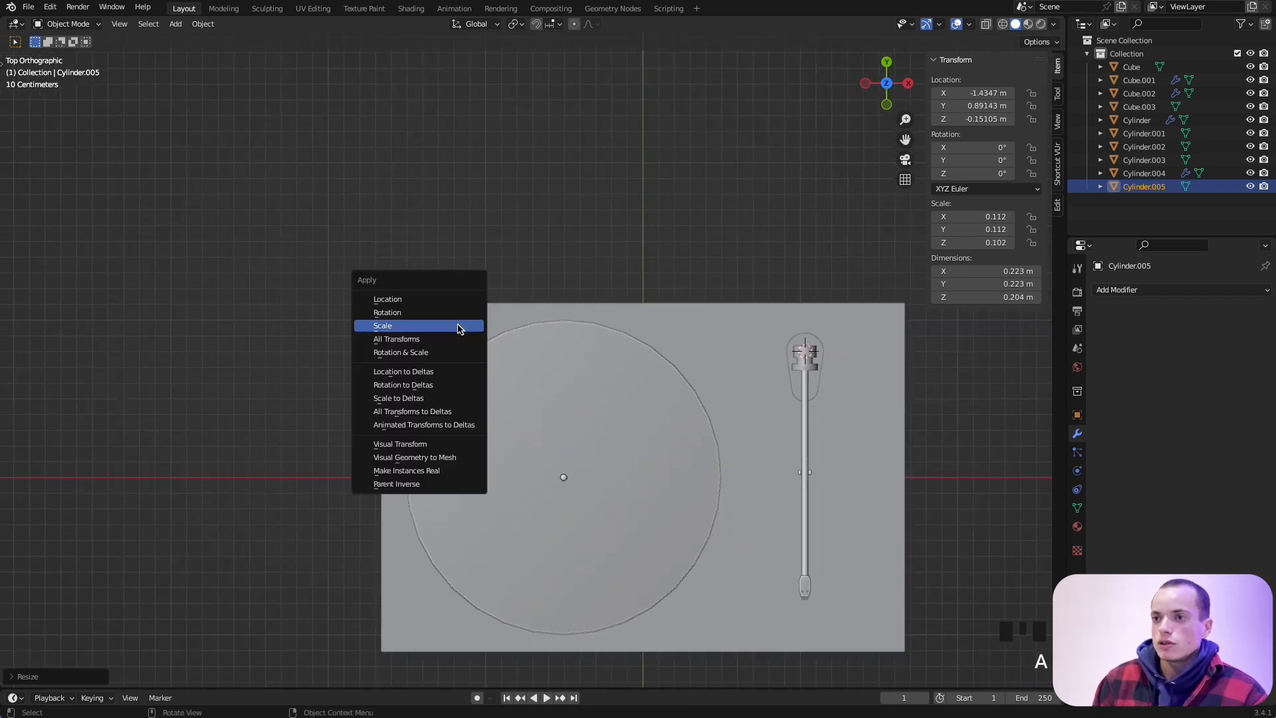
click(460, 325)
Mirror the foot on the X and Y axes with the base Cube as mirror object, and save the file.
scroll(584, 361, right, 5)
shift+middle_drag(585, 356, 554, 346)
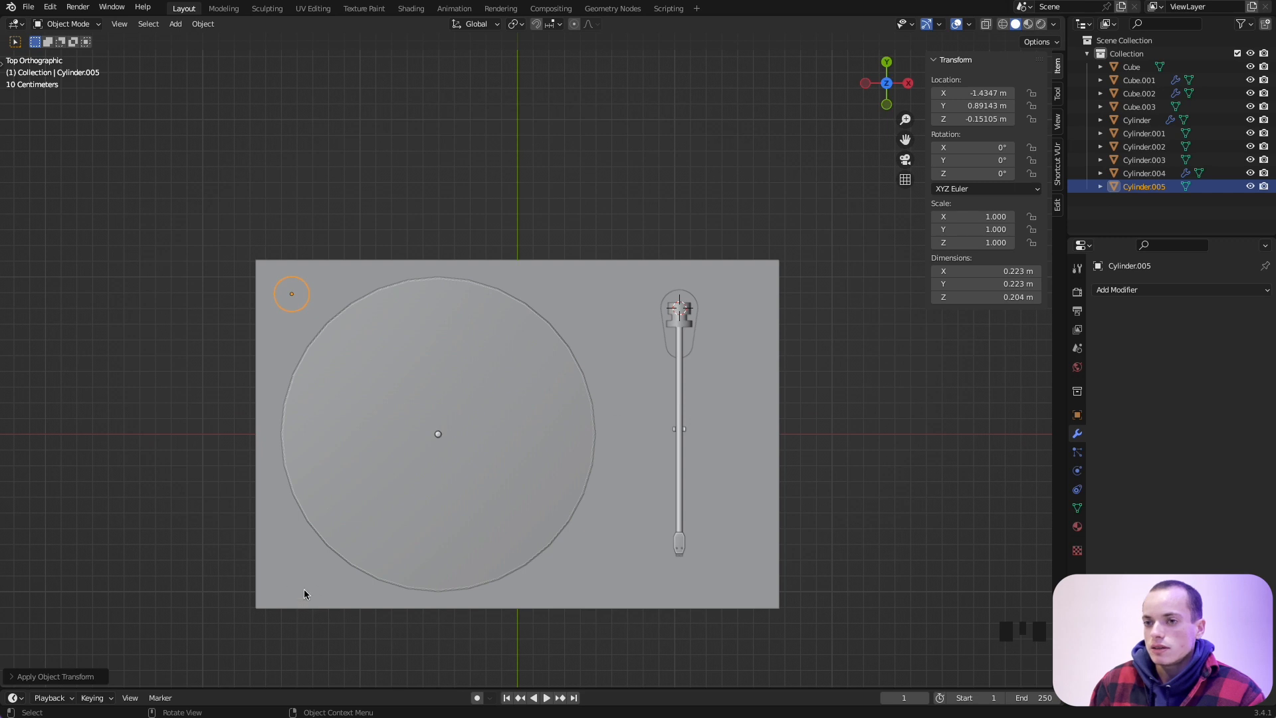
scroll(708, 336, down, 2)
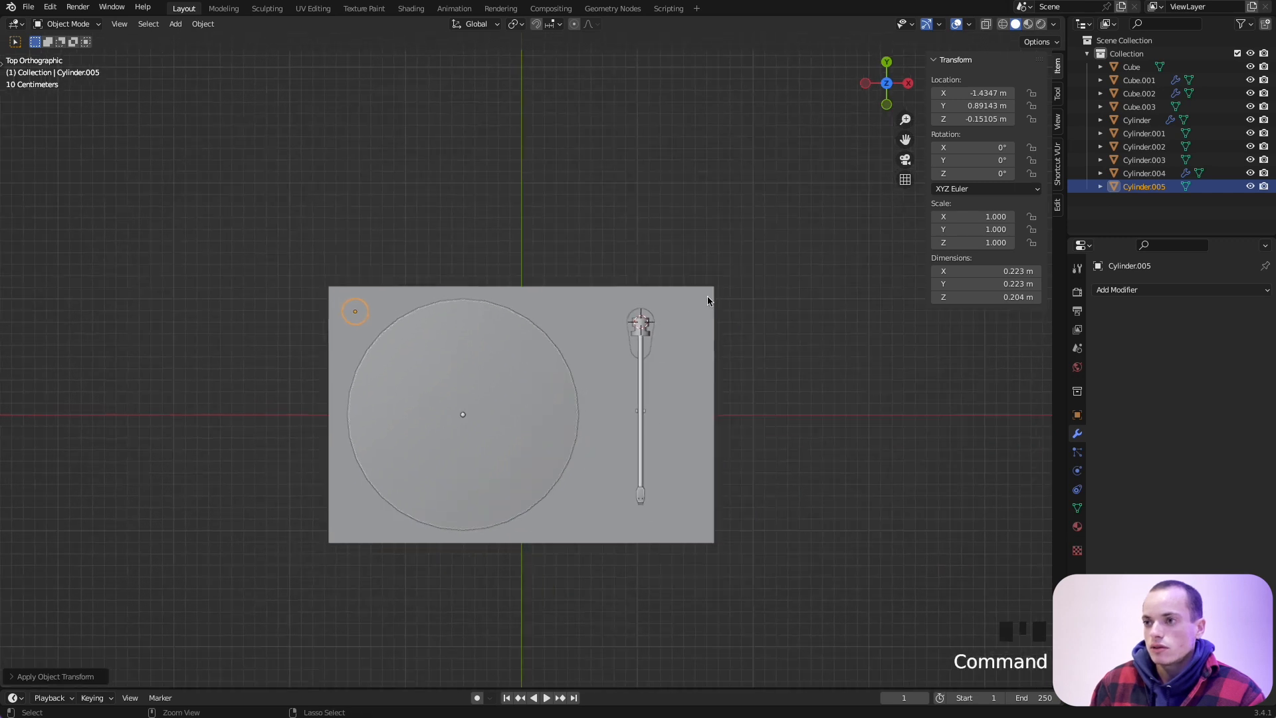
click(1139, 291)
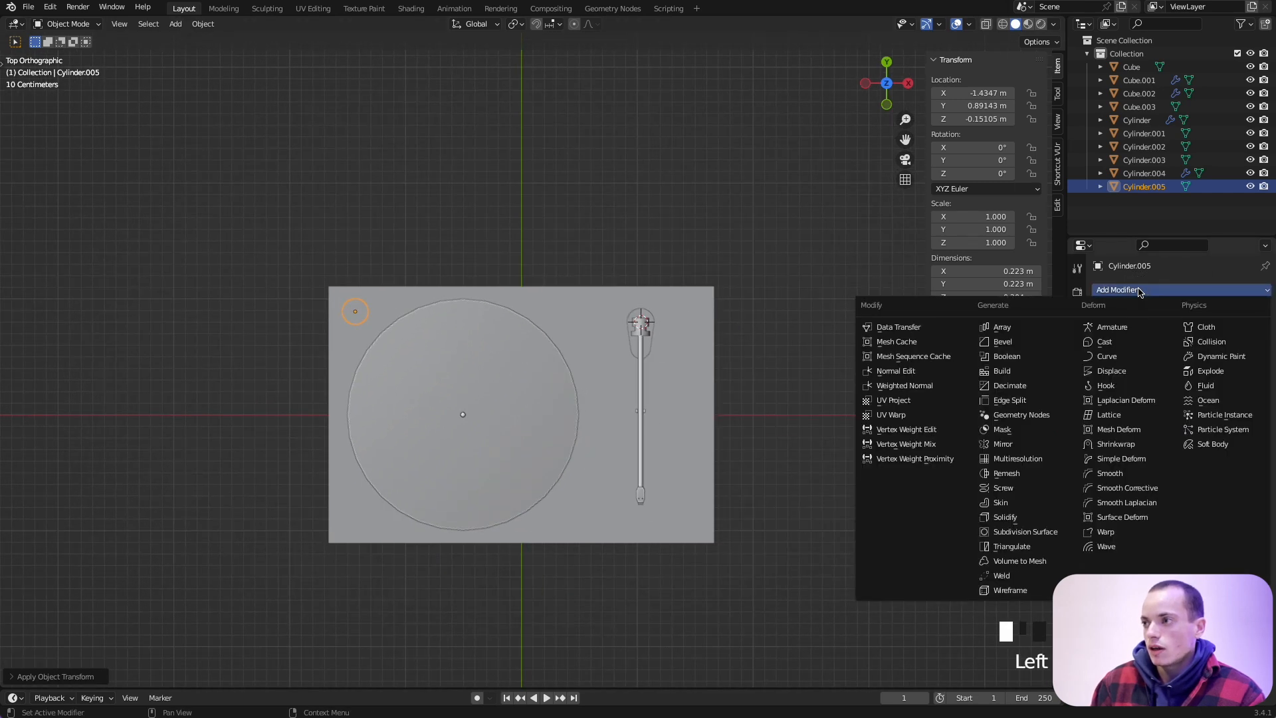
click(1027, 446)
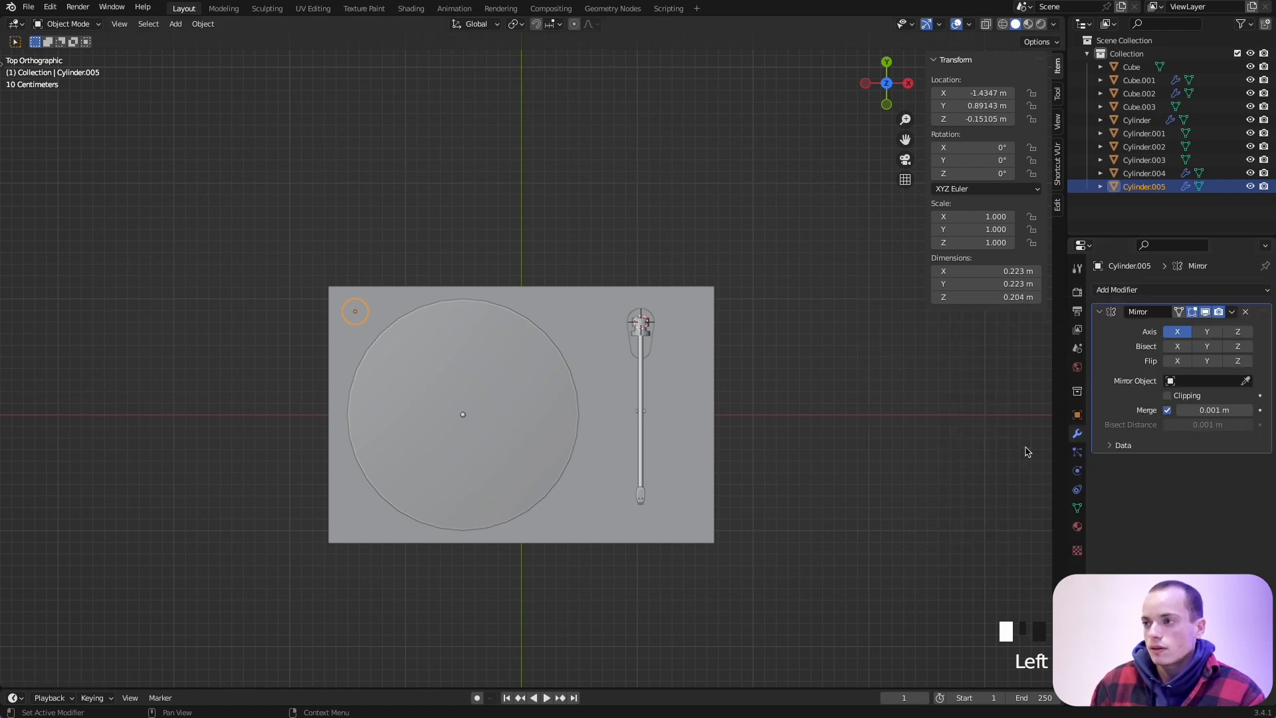
click(1247, 380)
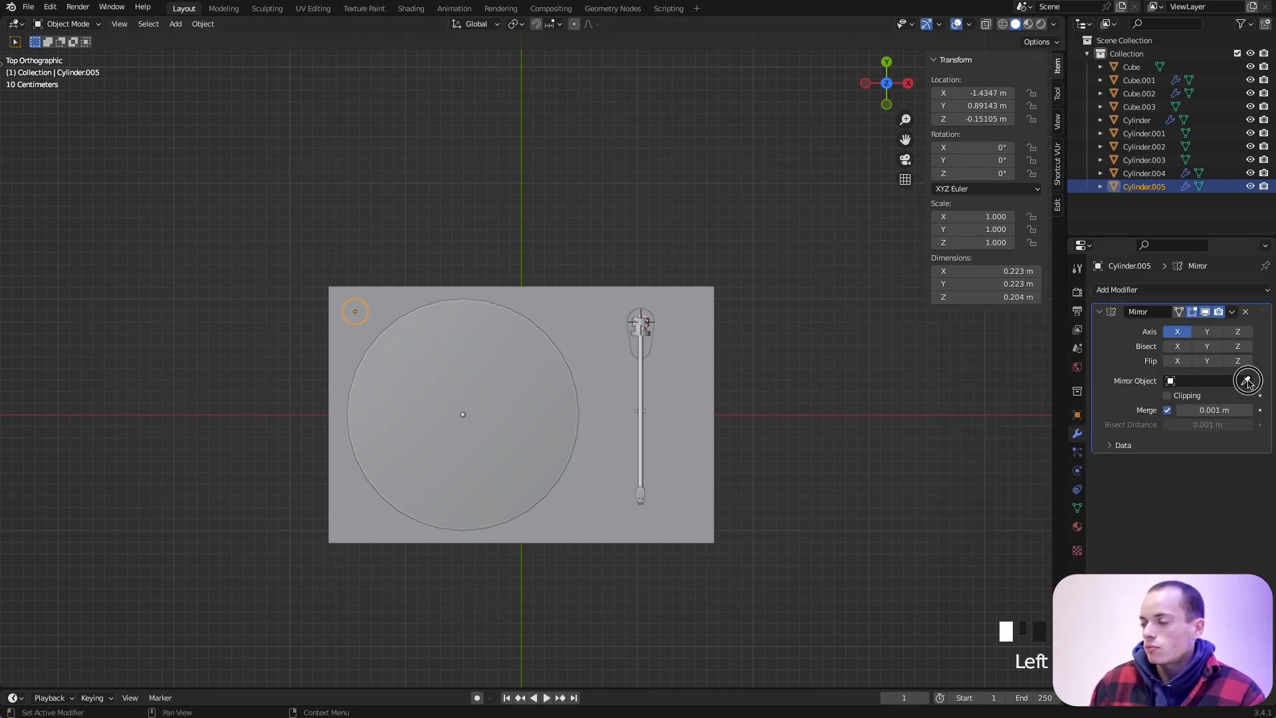
click(591, 314)
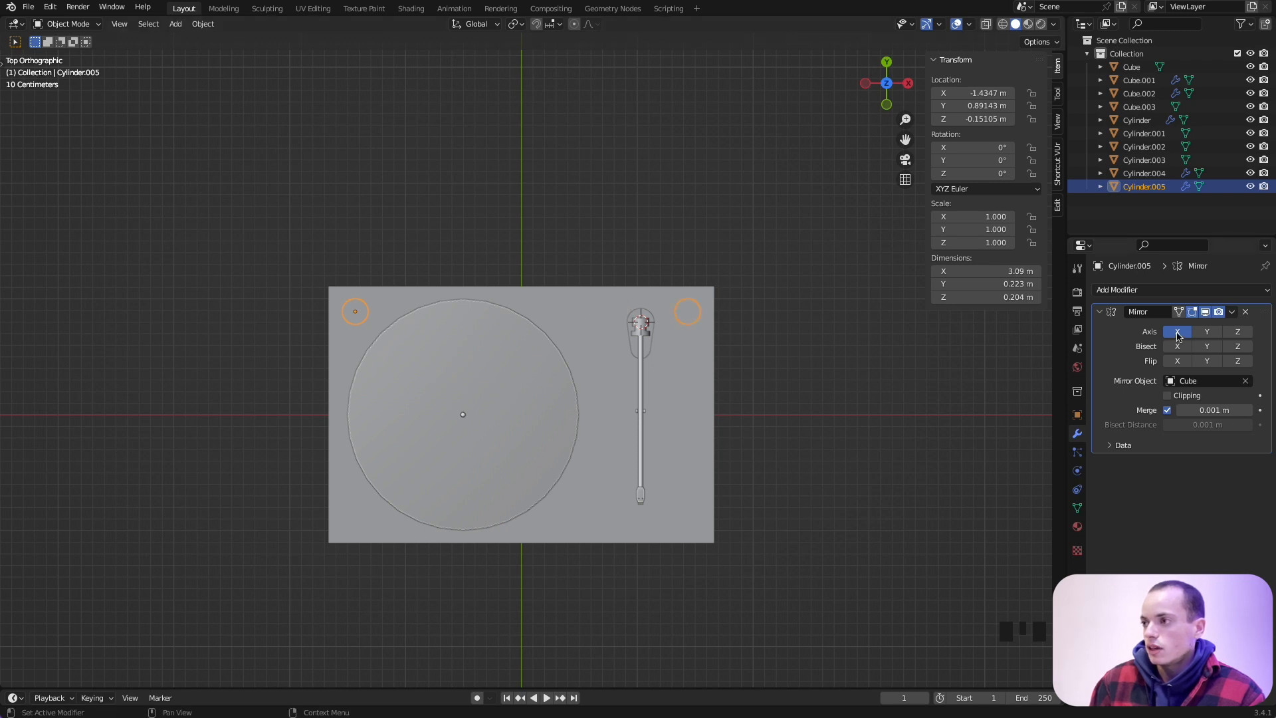
click(1207, 331)
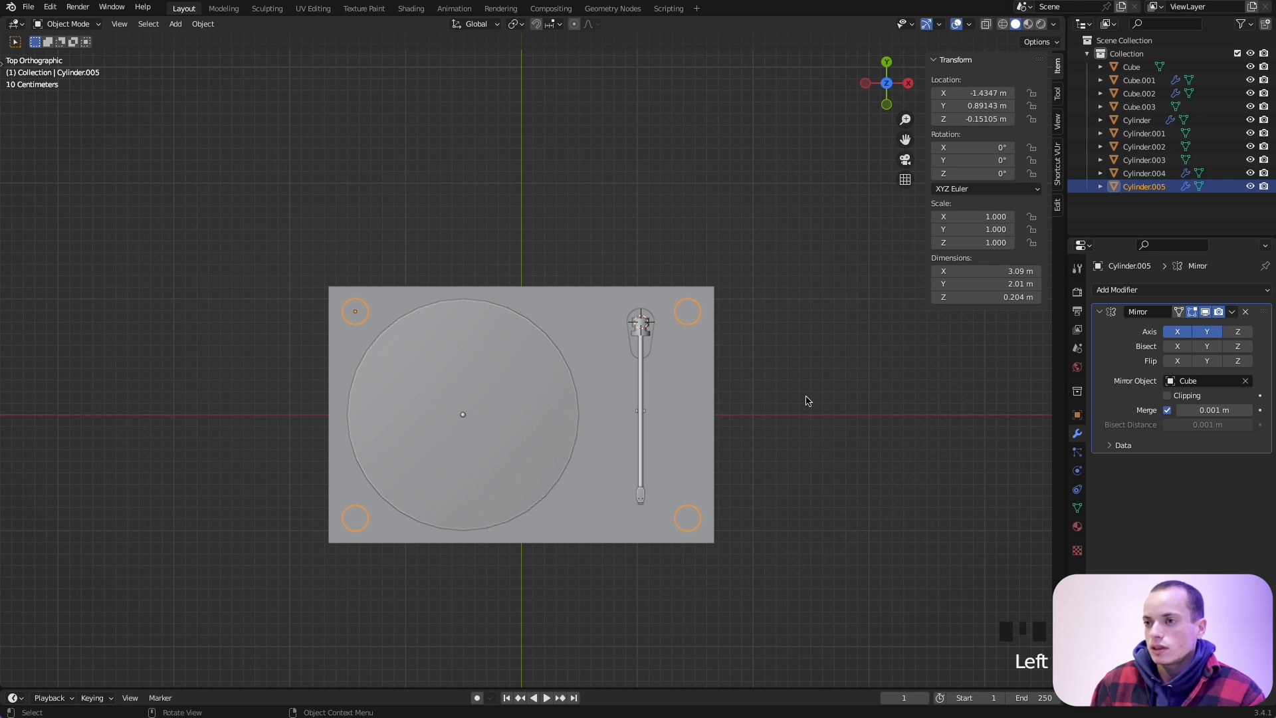
middle_drag(806, 400, 829, 426)
key(Tab)
key(ctrl+s)
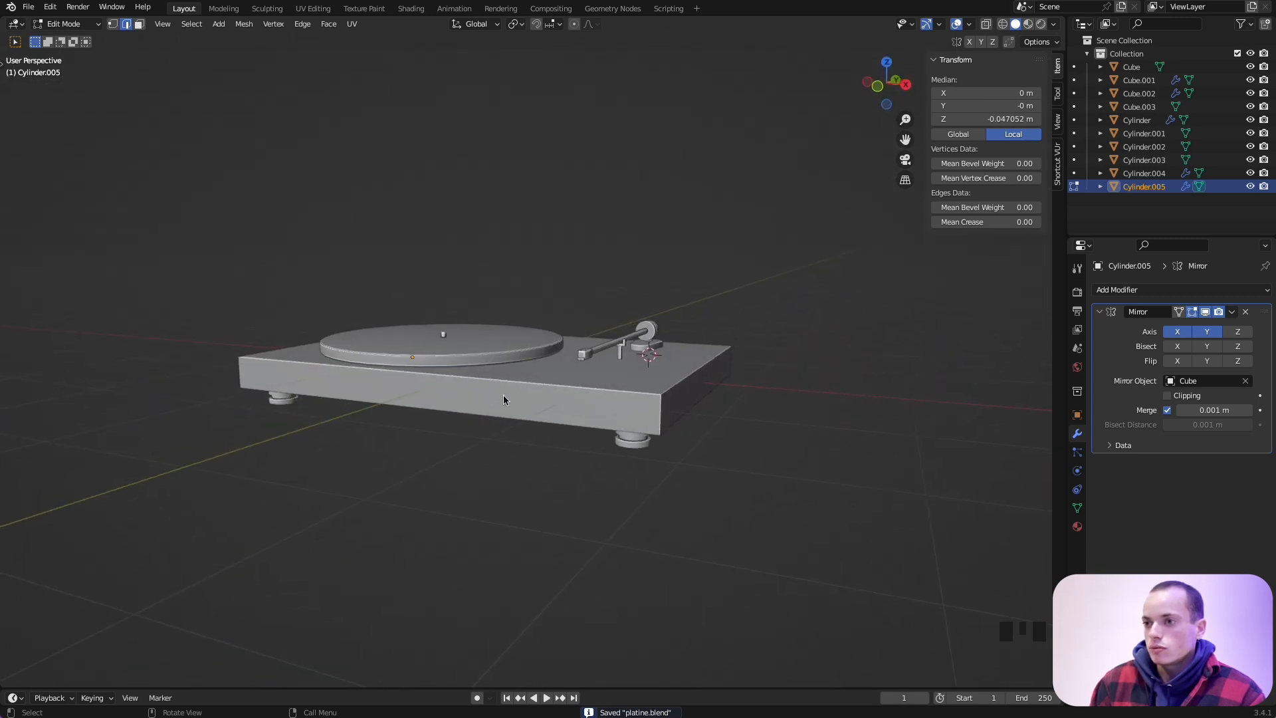
key(Tab)
Add a cylinder, rotate it 90° about X and scale it down uniformly to about 0.108 m for a front knob.
scroll(614, 408, up, 5)
key(shift+a)
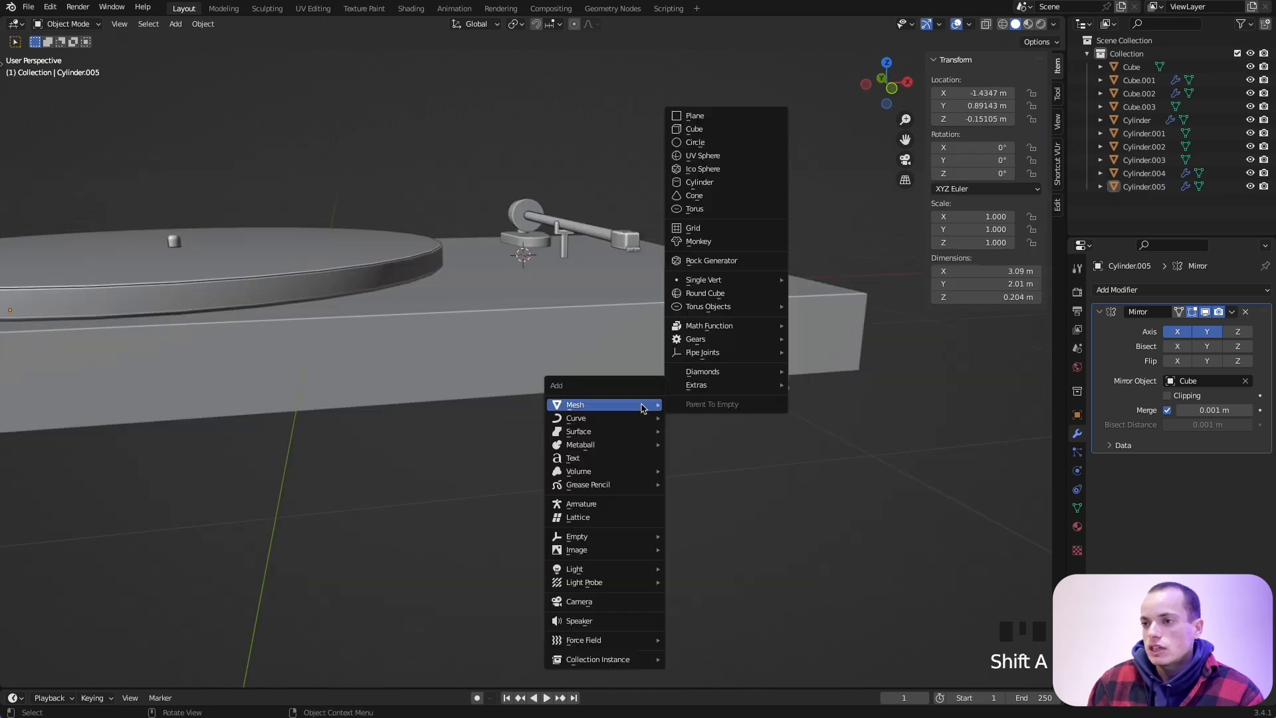
click(703, 182)
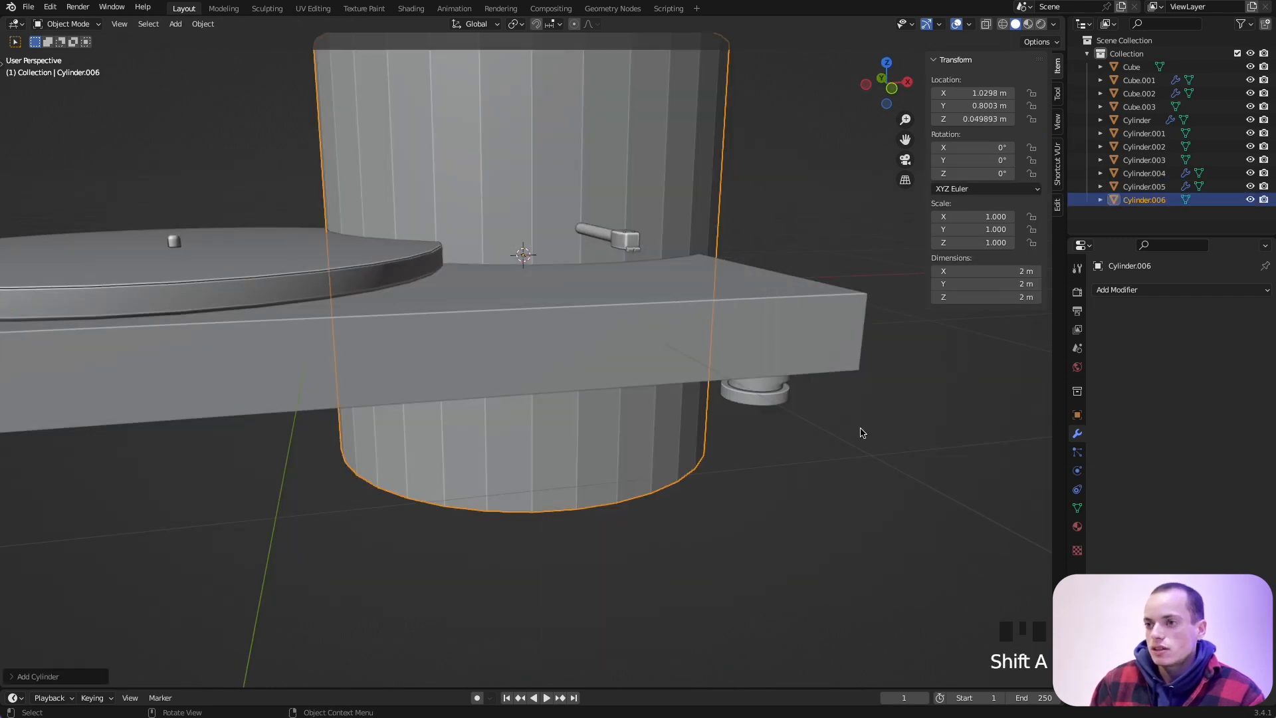
text(rx)
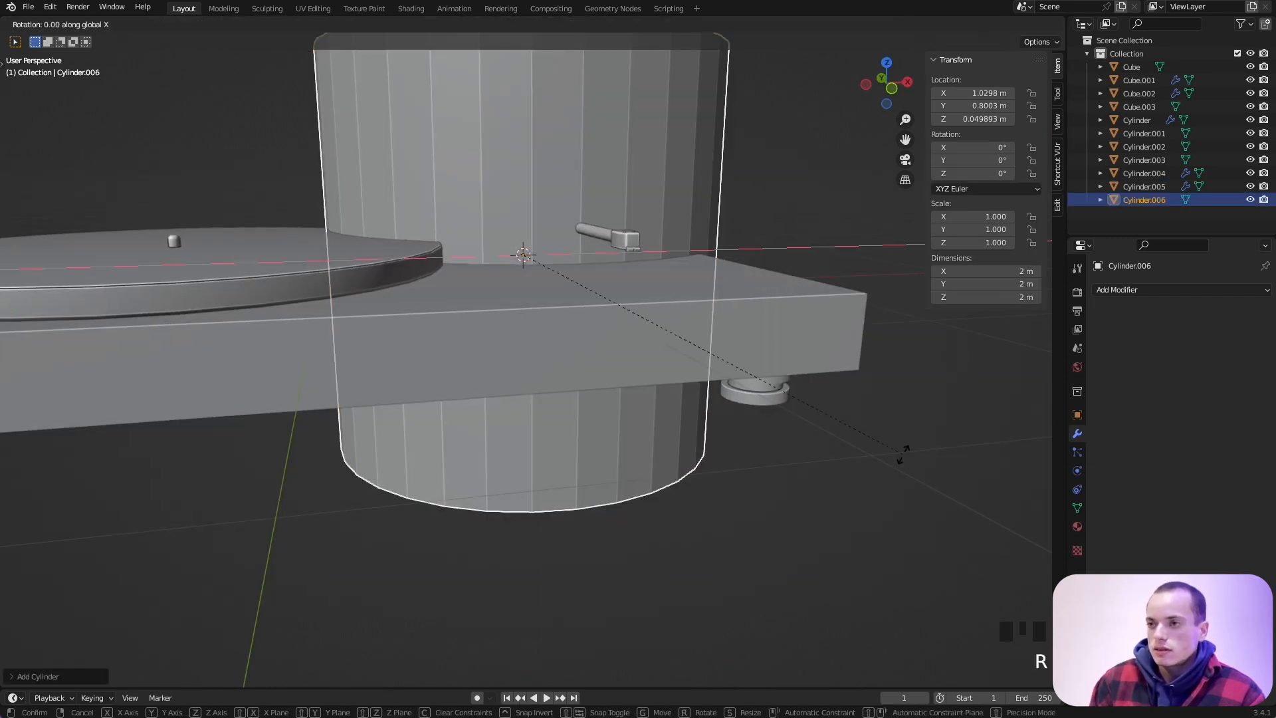
text(90)
key(Return)
key(s)
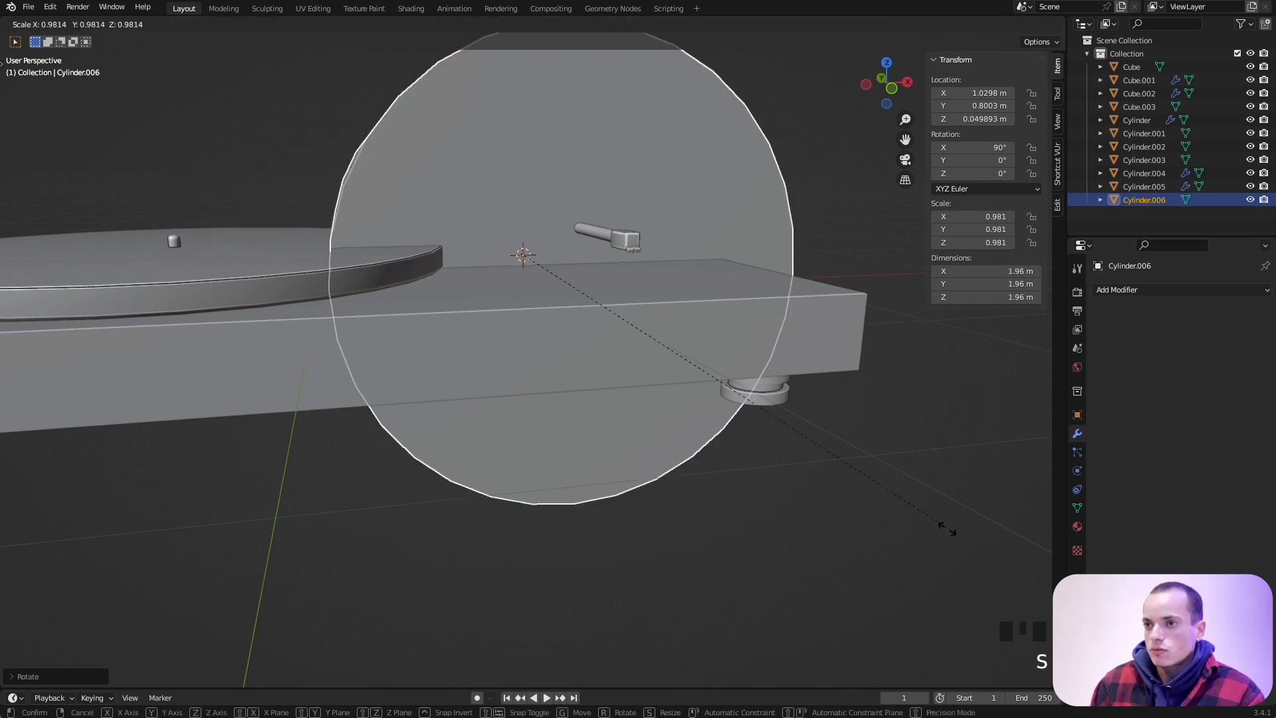
click(548, 266)
Move the small cylinder along Y to about -1.081 m so it pokes through the base's front face.
key(KP_7)
shift+middle_drag(548, 266, 532, 243)
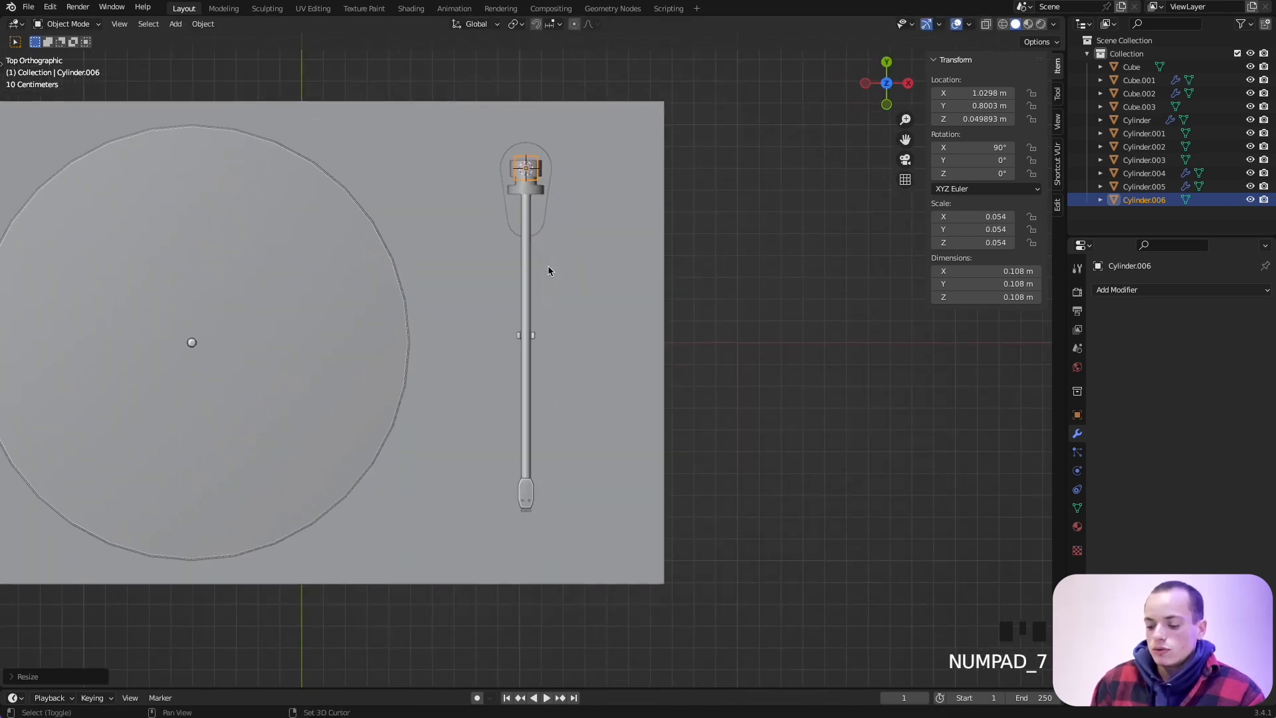
key(g)
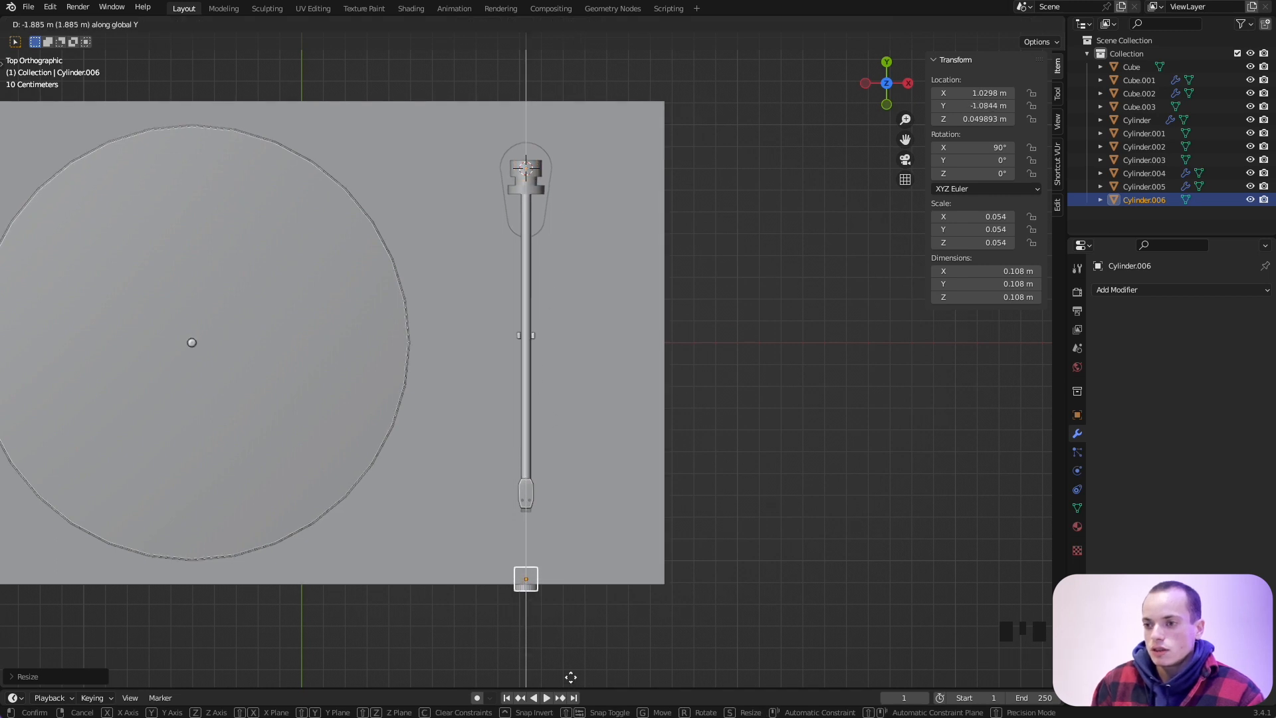
click(571, 678)
middle_drag(615, 534, 616, 534)
Lower the small cylinder along Z to about 0.002 m, at mid-height of the base's front face.
key(KP_3)
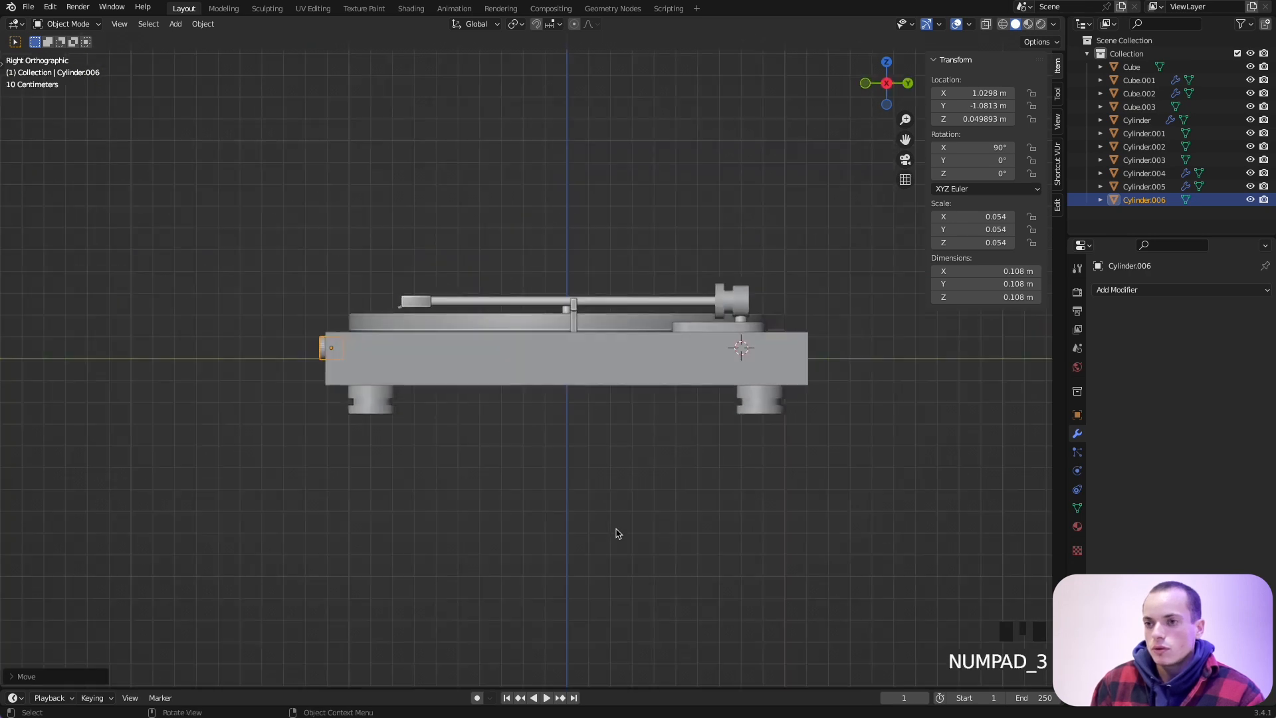
key(KP_1)
scroll(652, 426, up, 2)
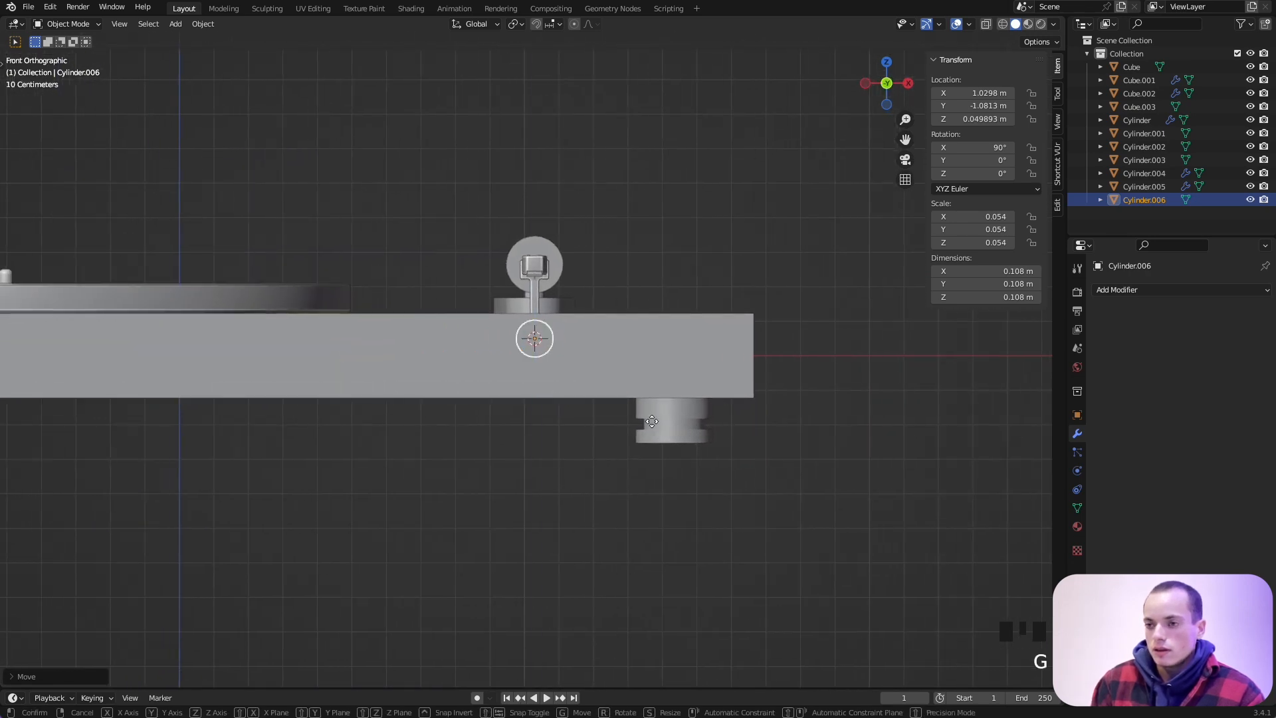
key(g)
key(z)
click(653, 438)
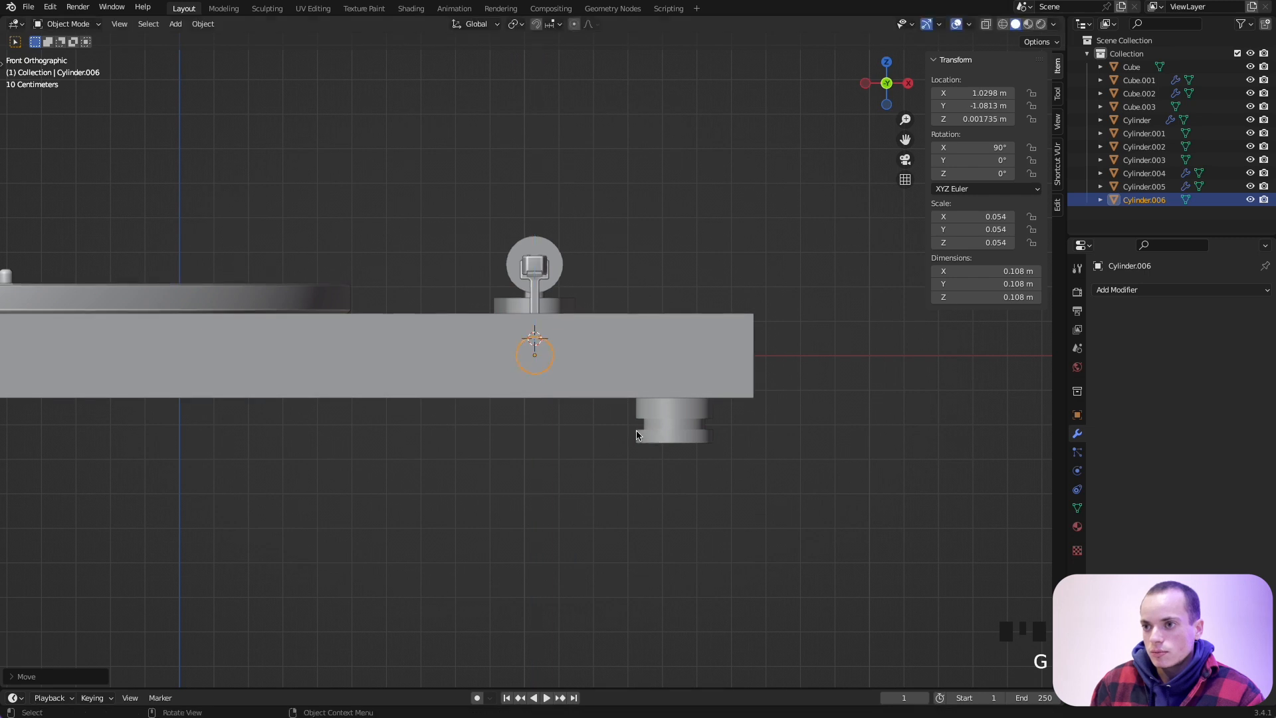
Move the knob cylinder further out of the front face along Y to about -1.102 m.
scroll(570, 385, up, 4)
scroll(570, 387, left, 5)
super+scroll(571, 387, down, 5)
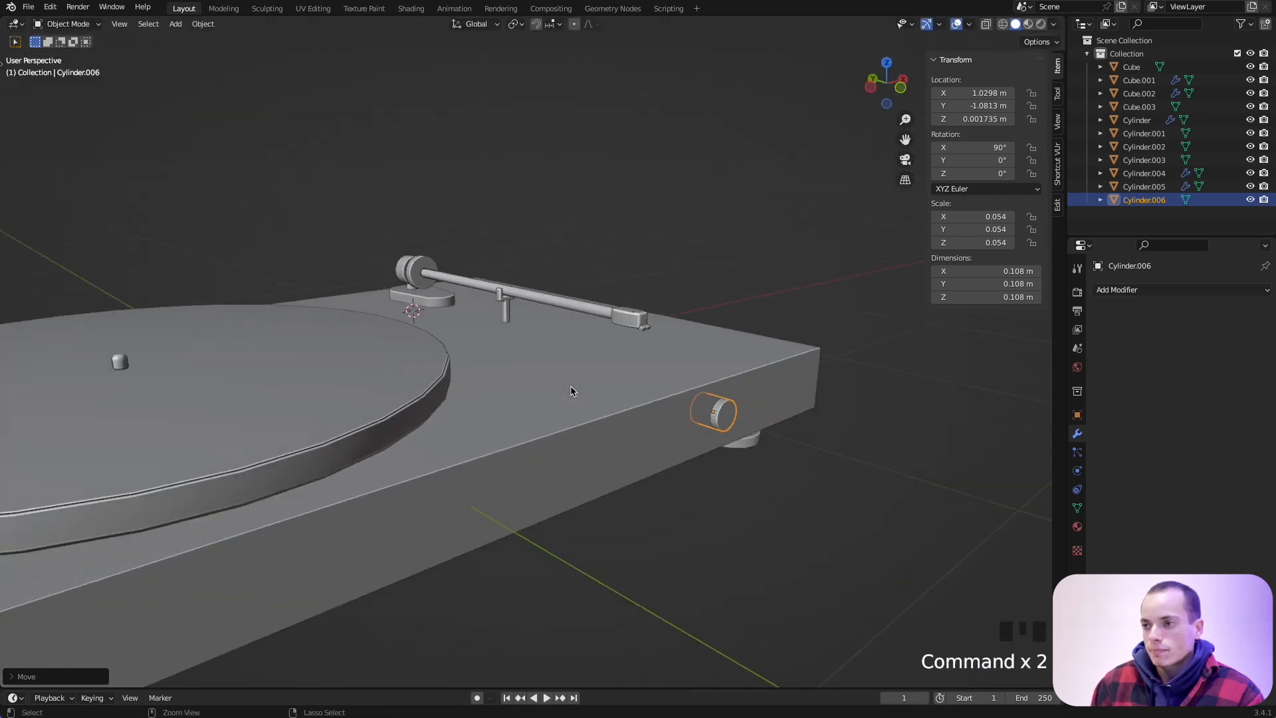
super+scroll(571, 387, up, 2)
shift+scroll(571, 387, right, 2)
shift+scroll(571, 392, right, 3)
super+scroll(691, 410, down, 2)
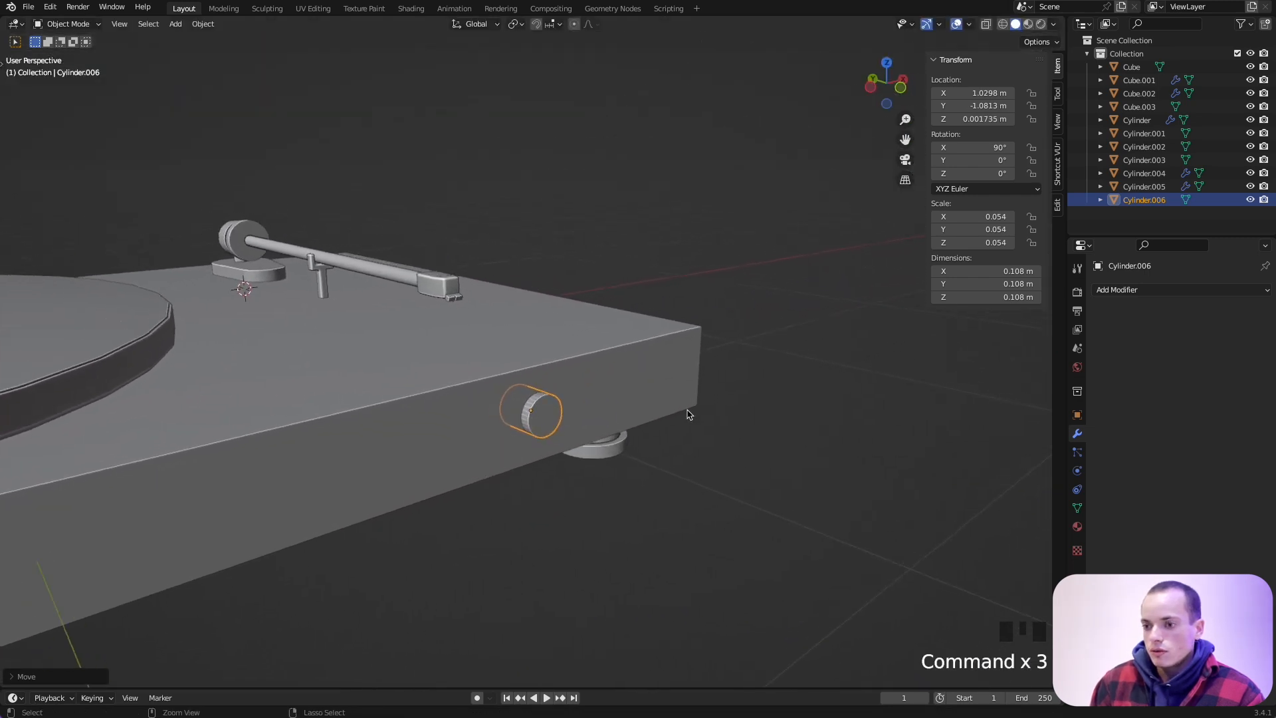
super+scroll(690, 411, up, 2)
key(g)
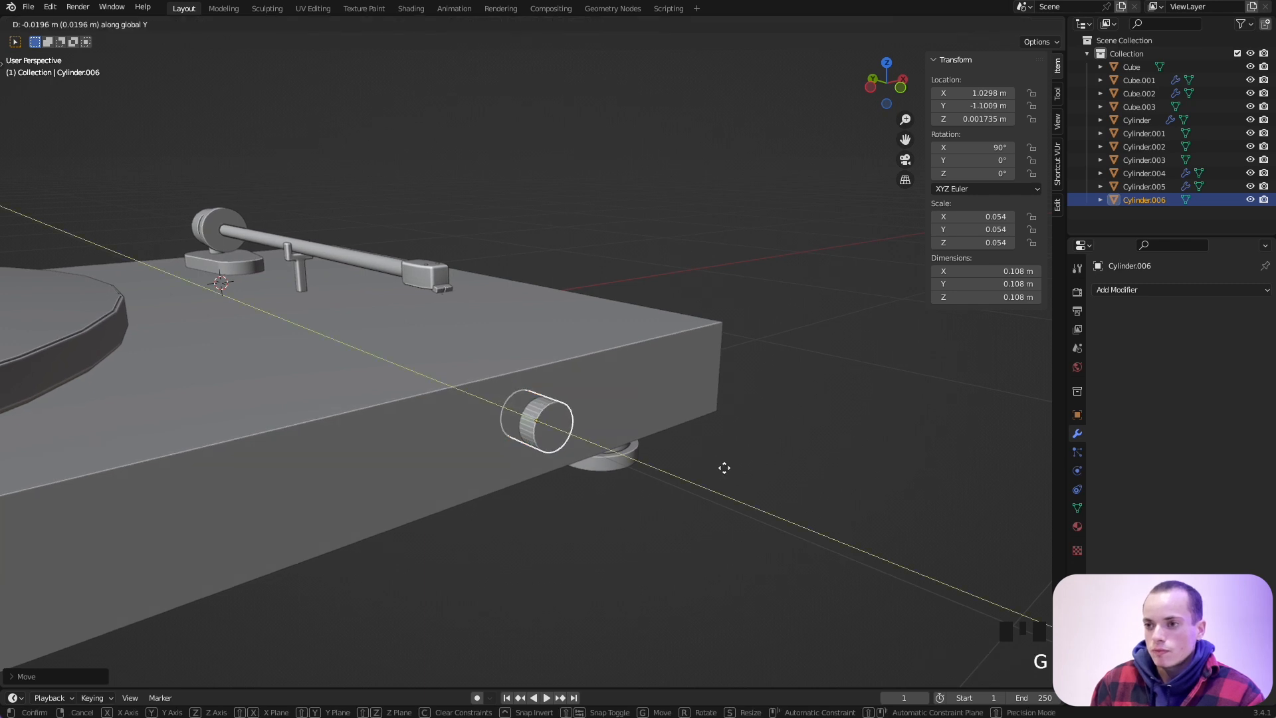
click(725, 471)
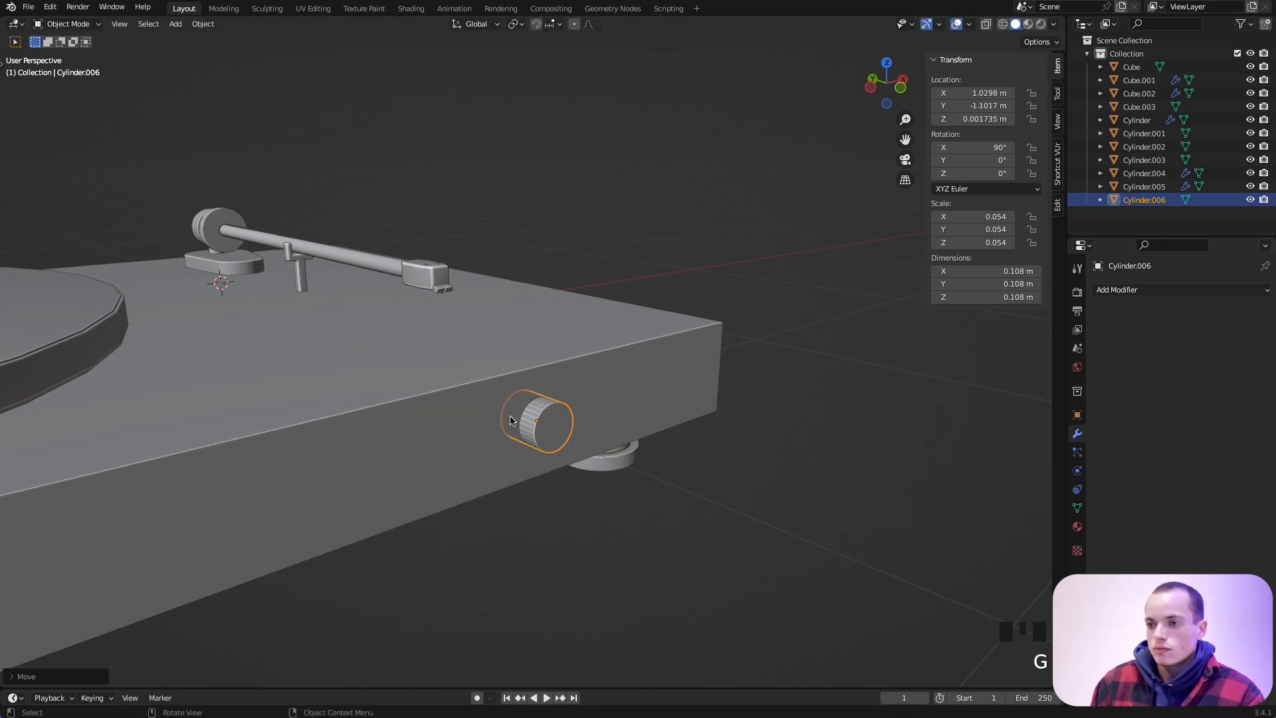
Shade the knob smooth and add a Bevel modifier to it.
right_click(562, 411)
click(535, 409)
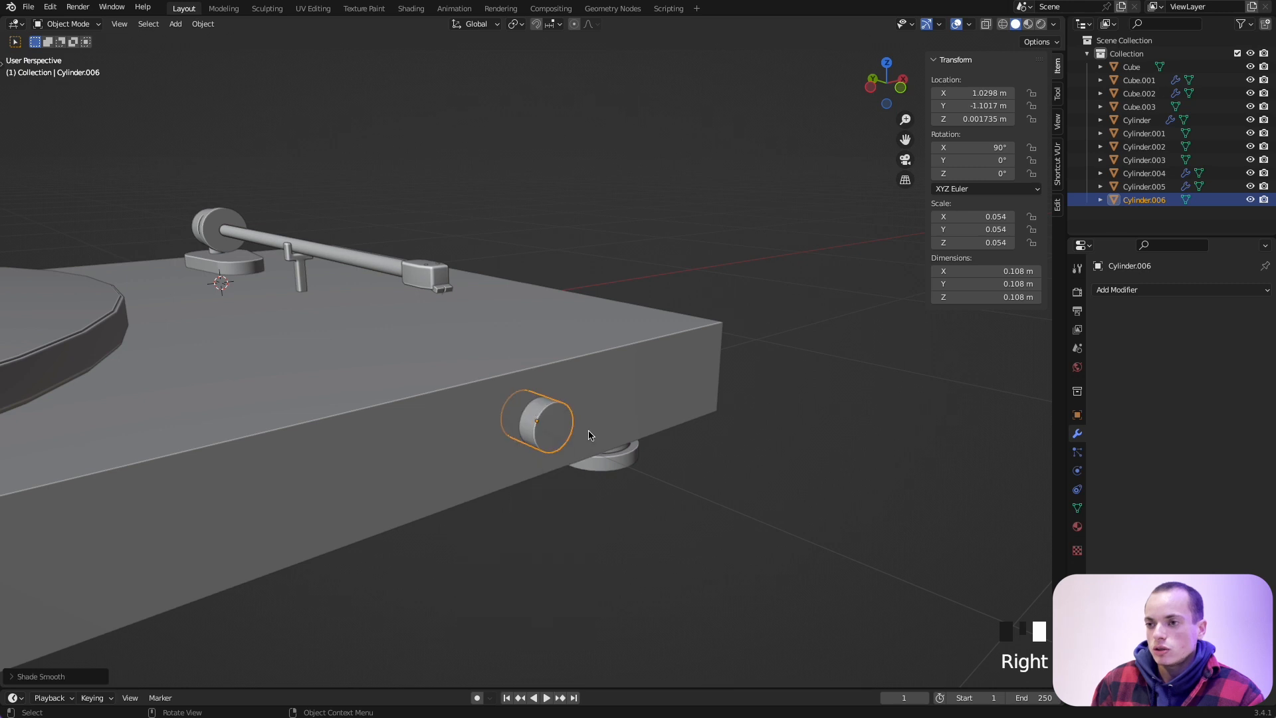
click(1161, 293)
click(1161, 292)
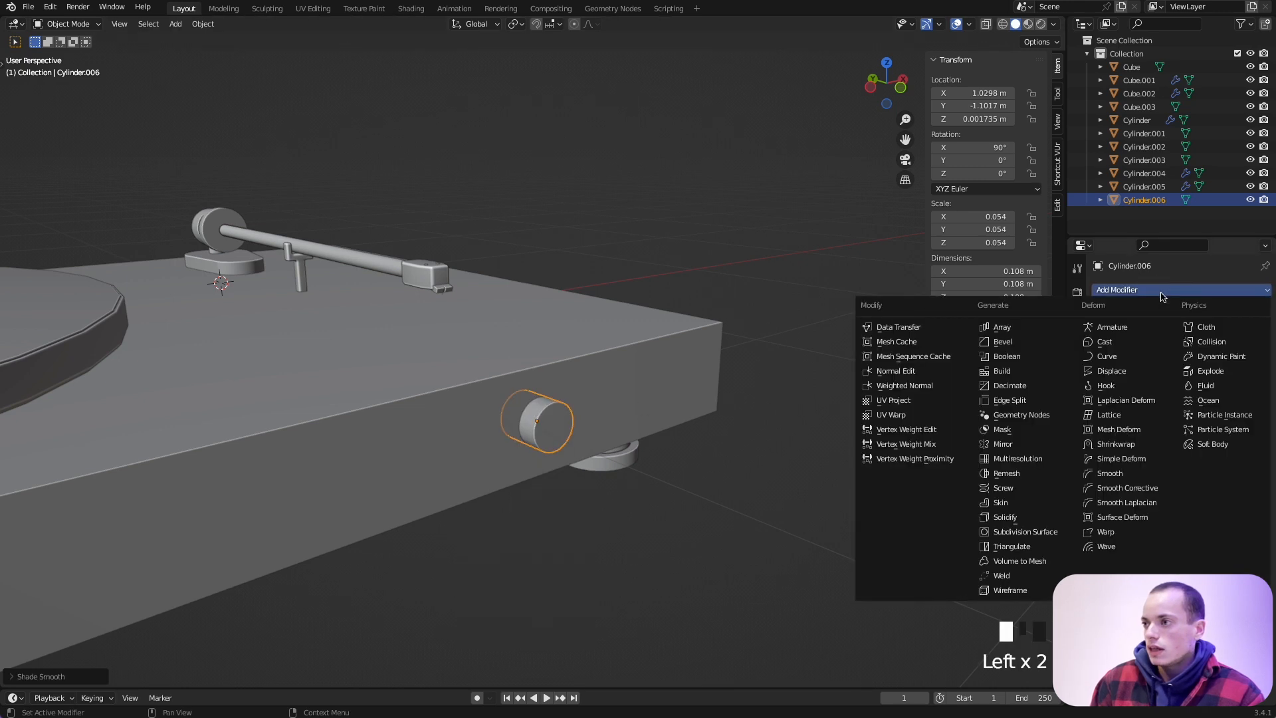
click(1003, 341)
Set the knob's Bevel modifier to 7 segments.
scroll(724, 439, up, 6)
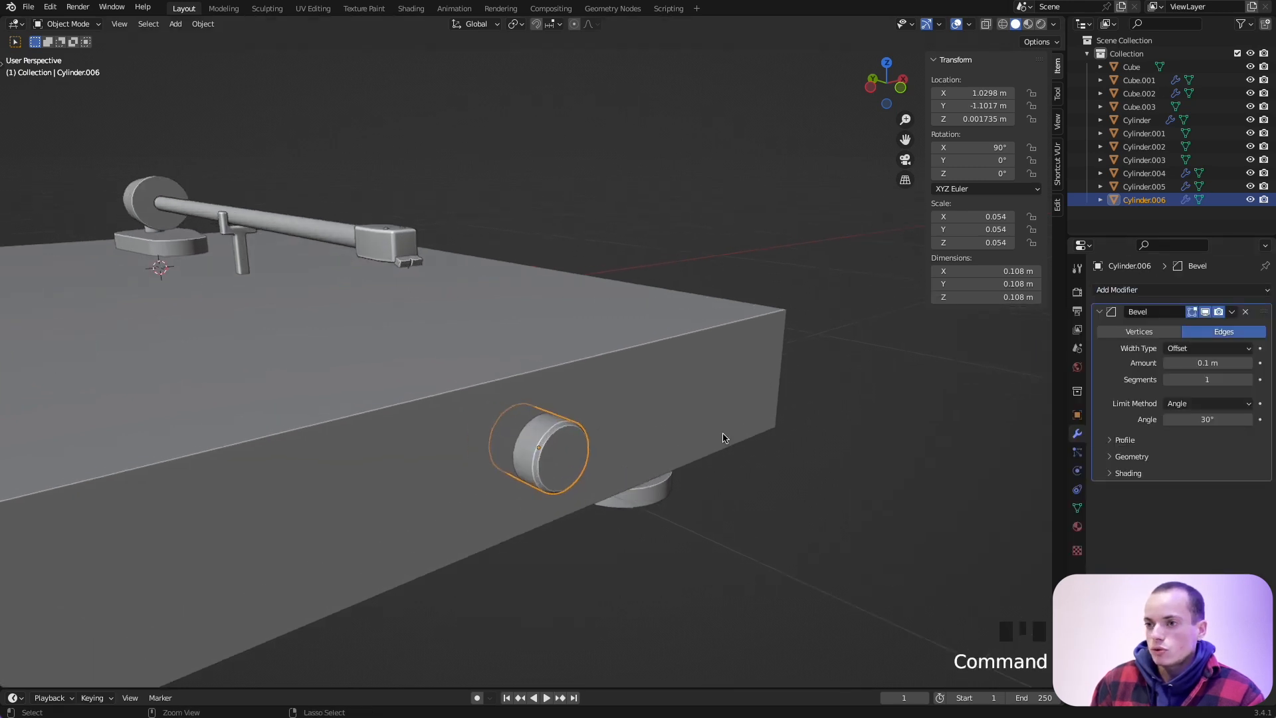
shift+scroll(724, 438, down, 5)
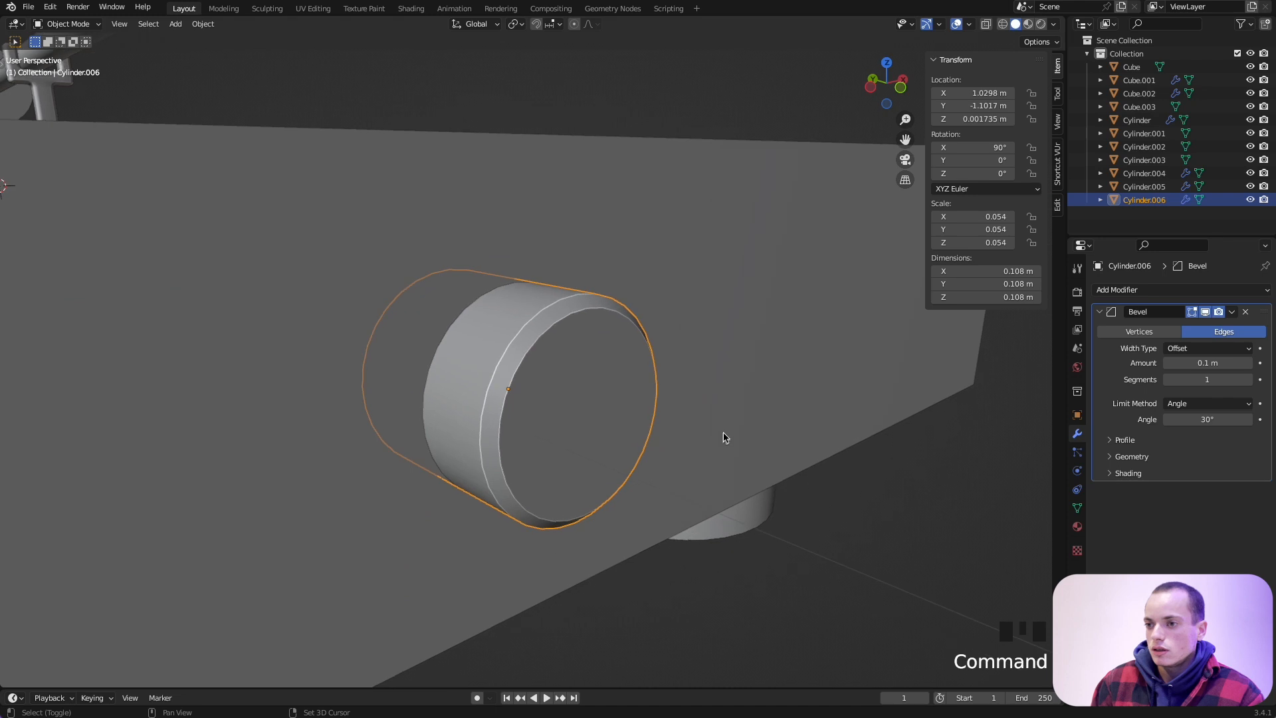
double_click(1249, 379)
click(1249, 380)
double_click(1248, 379)
double_click(1248, 380)
click(1248, 379)
double_click(1248, 380)
Raise the knob's bevel amount to 0.2 m.
click(1249, 362)
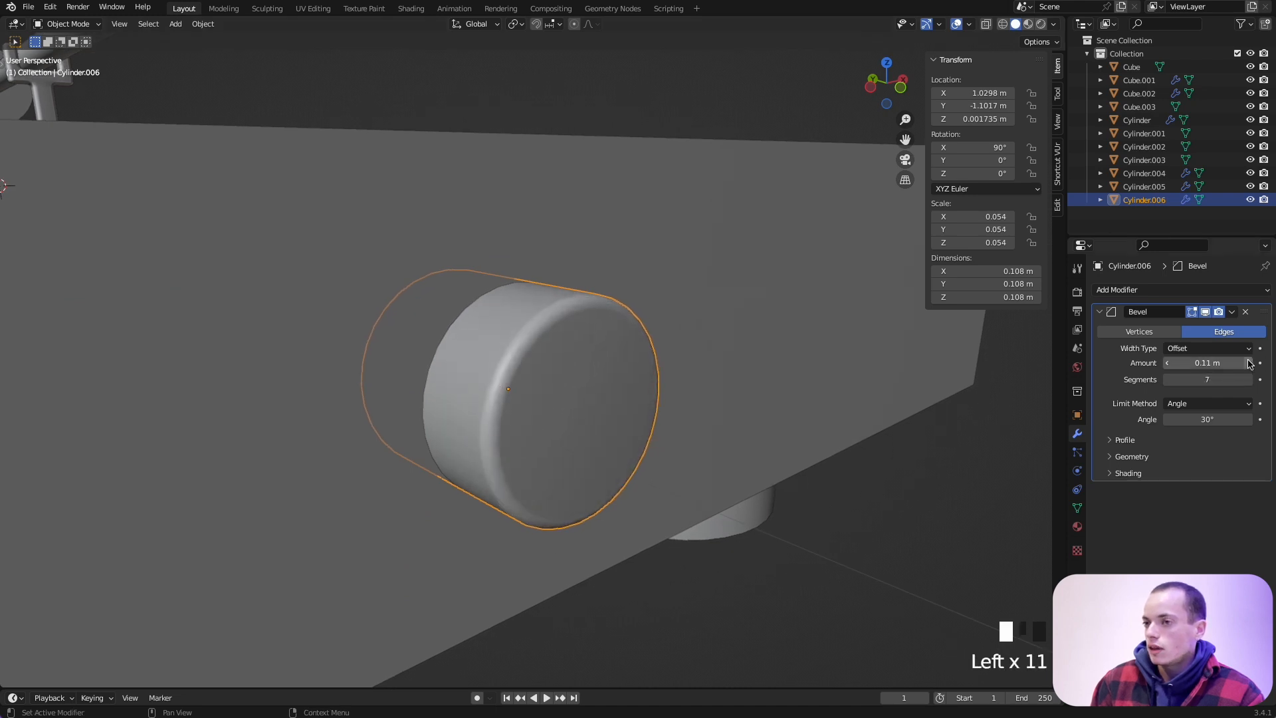
triple_click(1249, 363)
triple_click(1249, 363)
double_click(1249, 363)
triple_click(1249, 363)
double_click(1249, 363)
click(1249, 363)
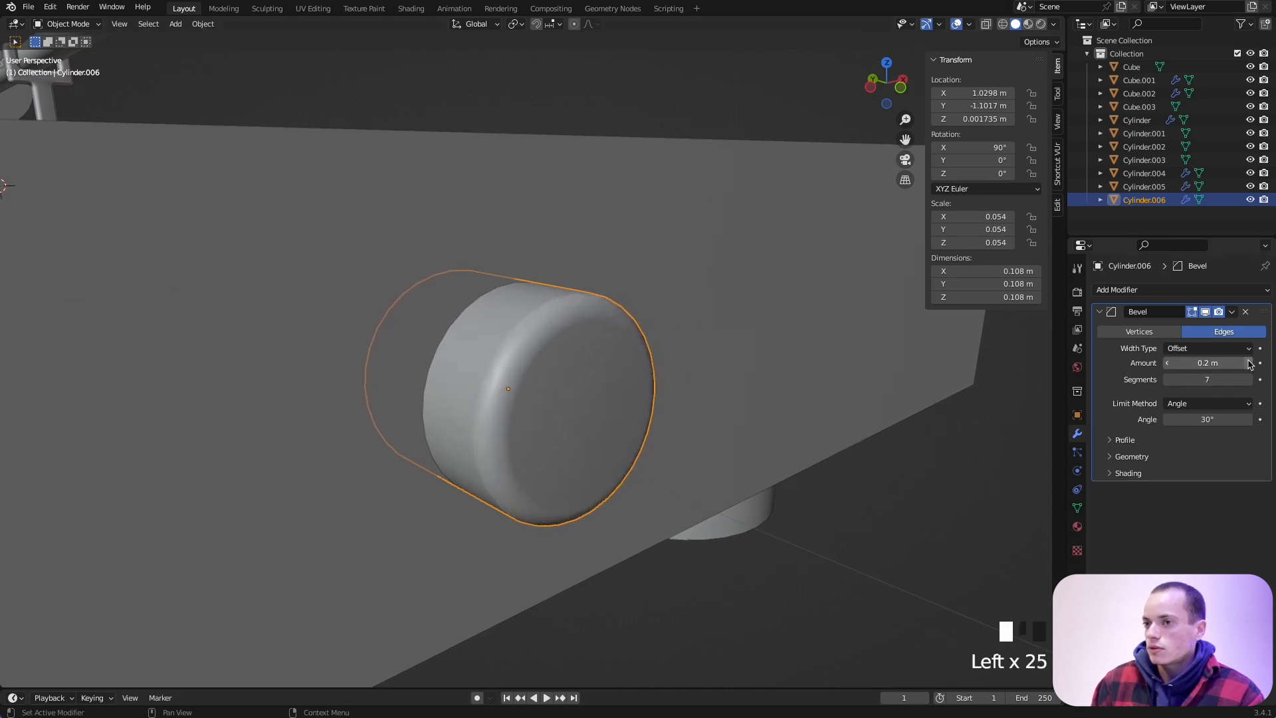
Apply the knob's scale and set its bevel amount to 0.02 m.
key(super+a)
click(625, 450)
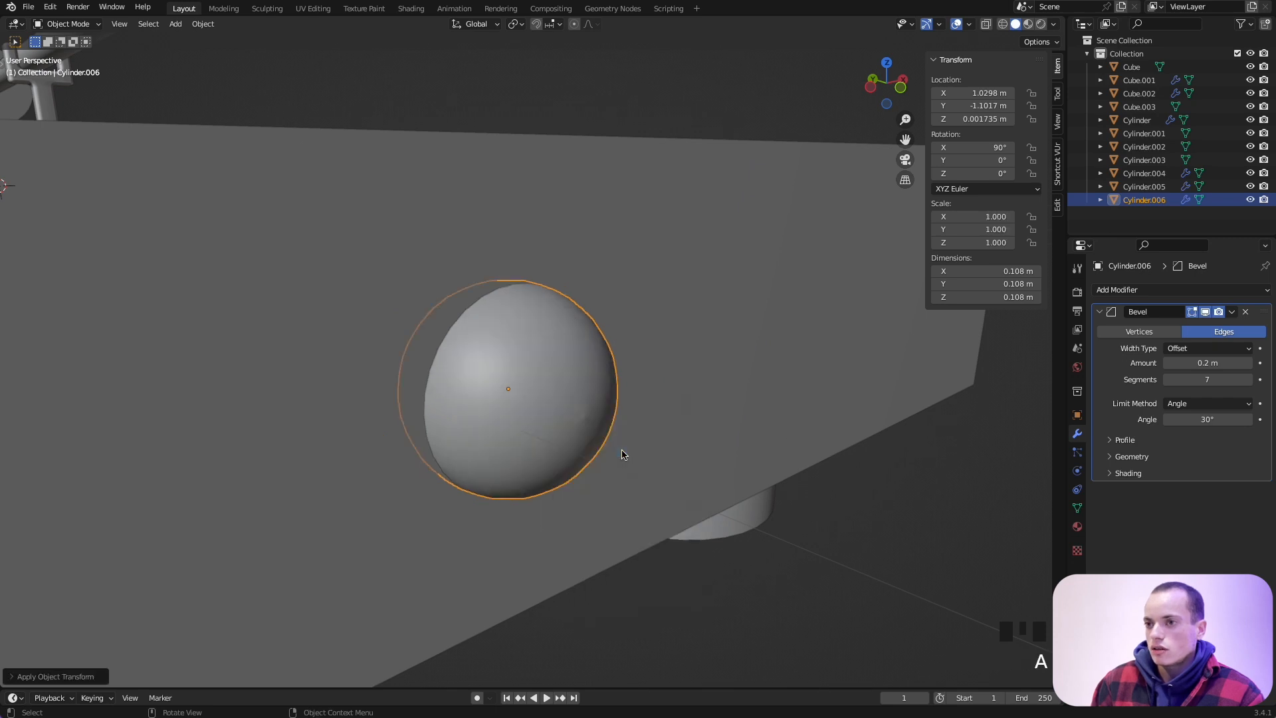
mouse_move(1207, 363)
mouse_down()
mouse_move(1169, 363)
mouse_move(1219, 363)
mouse_up()
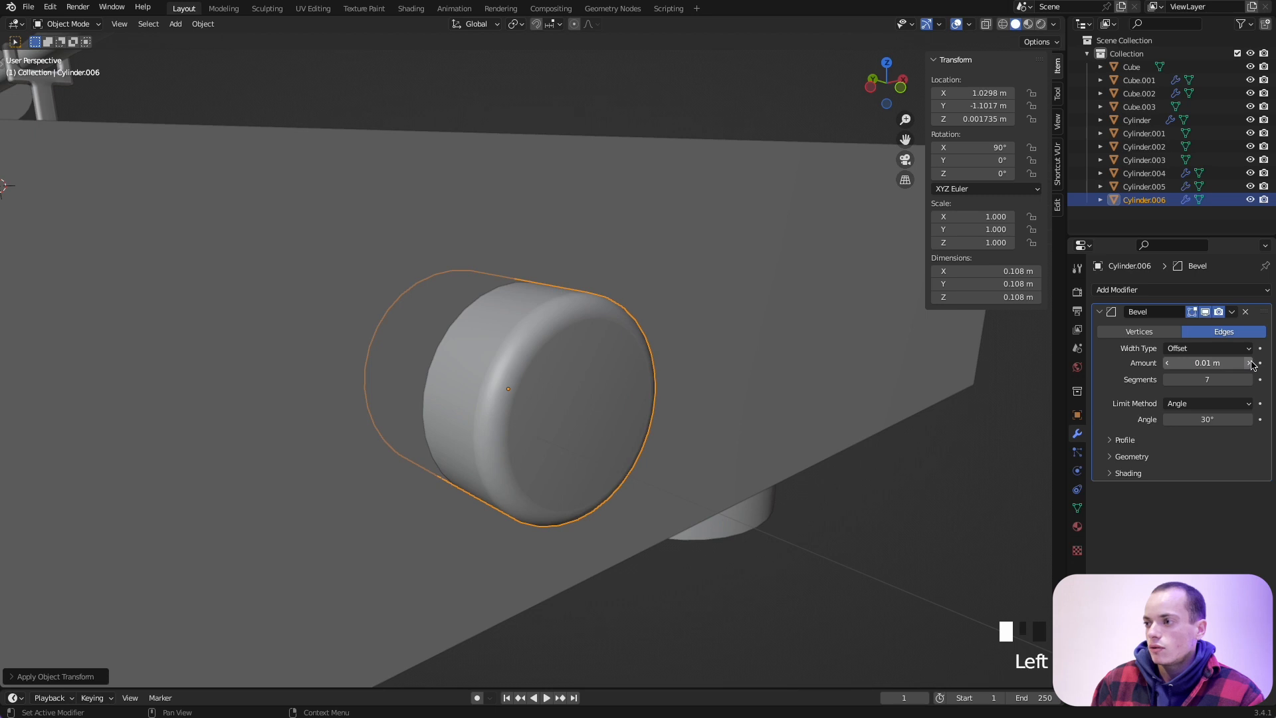
click(1168, 363)
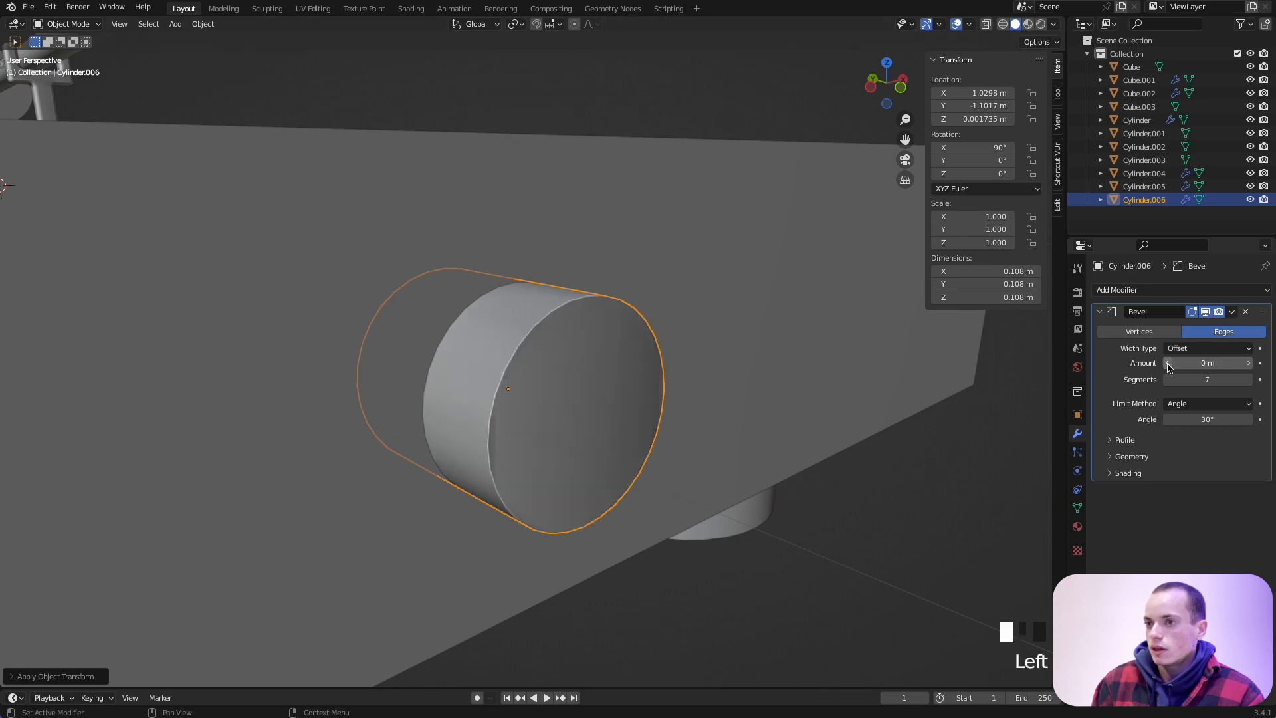
click(1257, 363)
click(1257, 362)
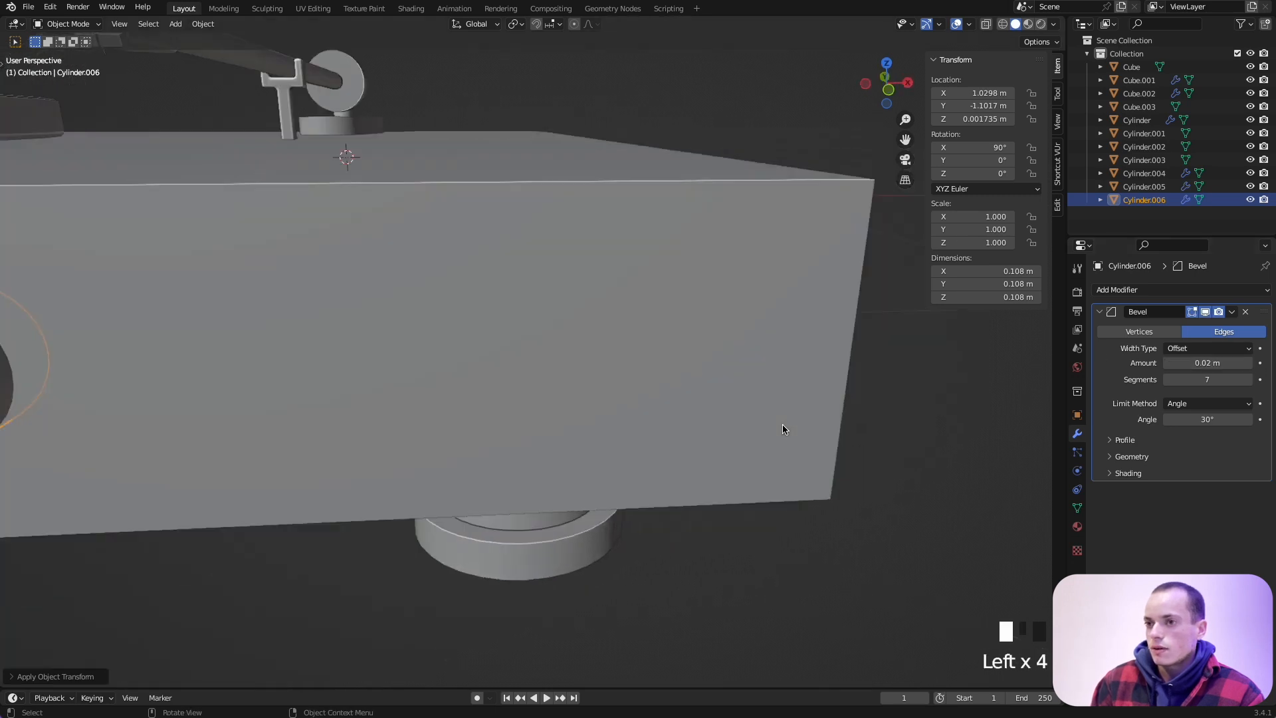
Add an Array modifier to the beveled front knob and set its count to 3.
scroll(783, 429, left, 3)
super+scroll(783, 429, down, 5)
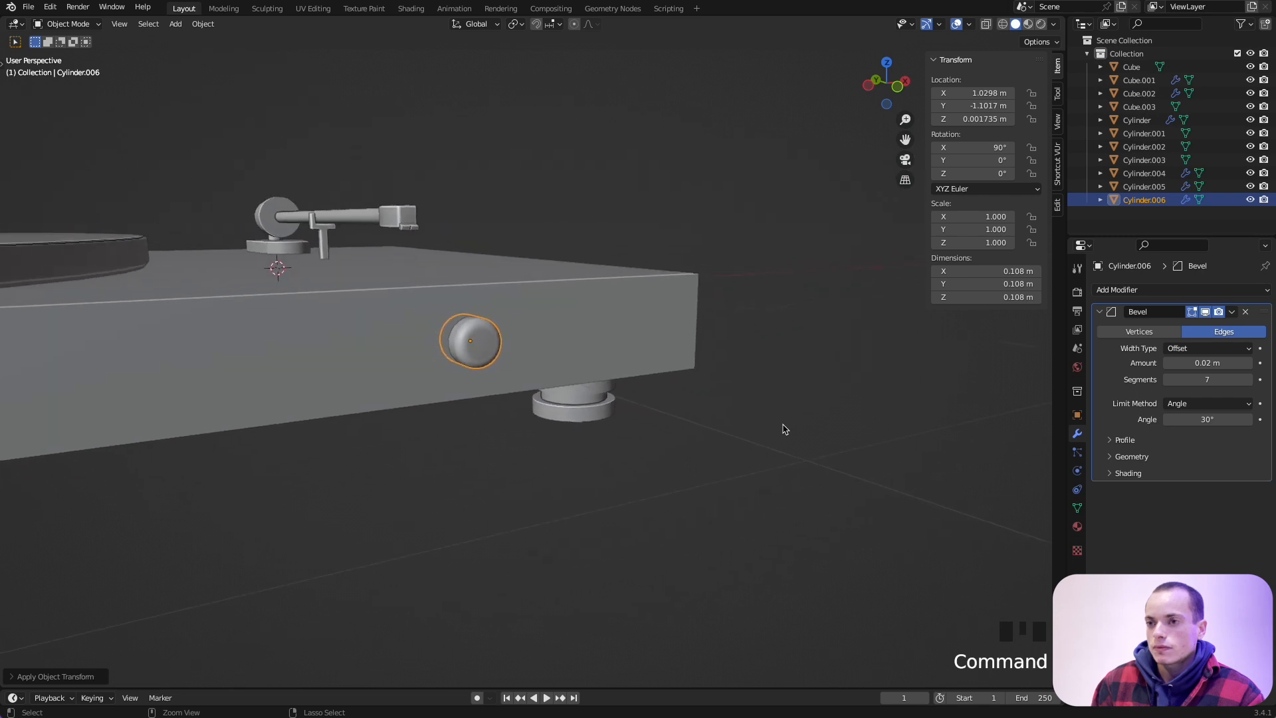
click(1100, 312)
click(1119, 291)
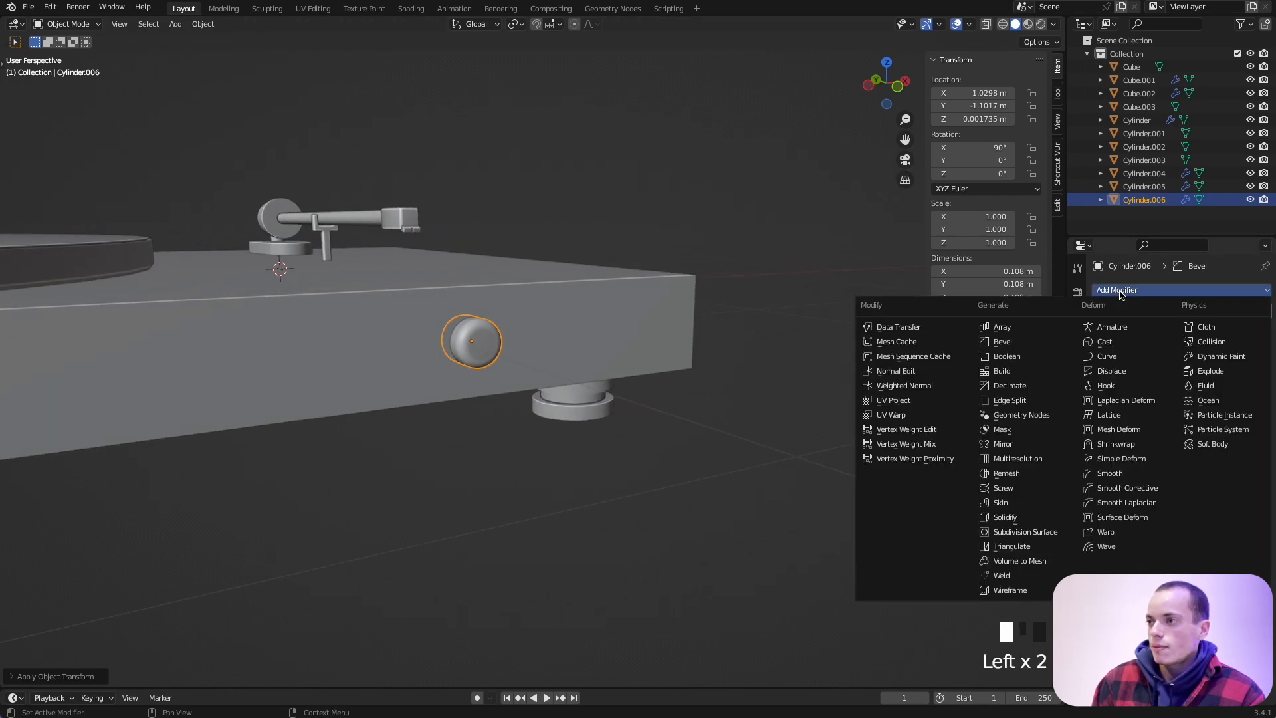
click(1006, 331)
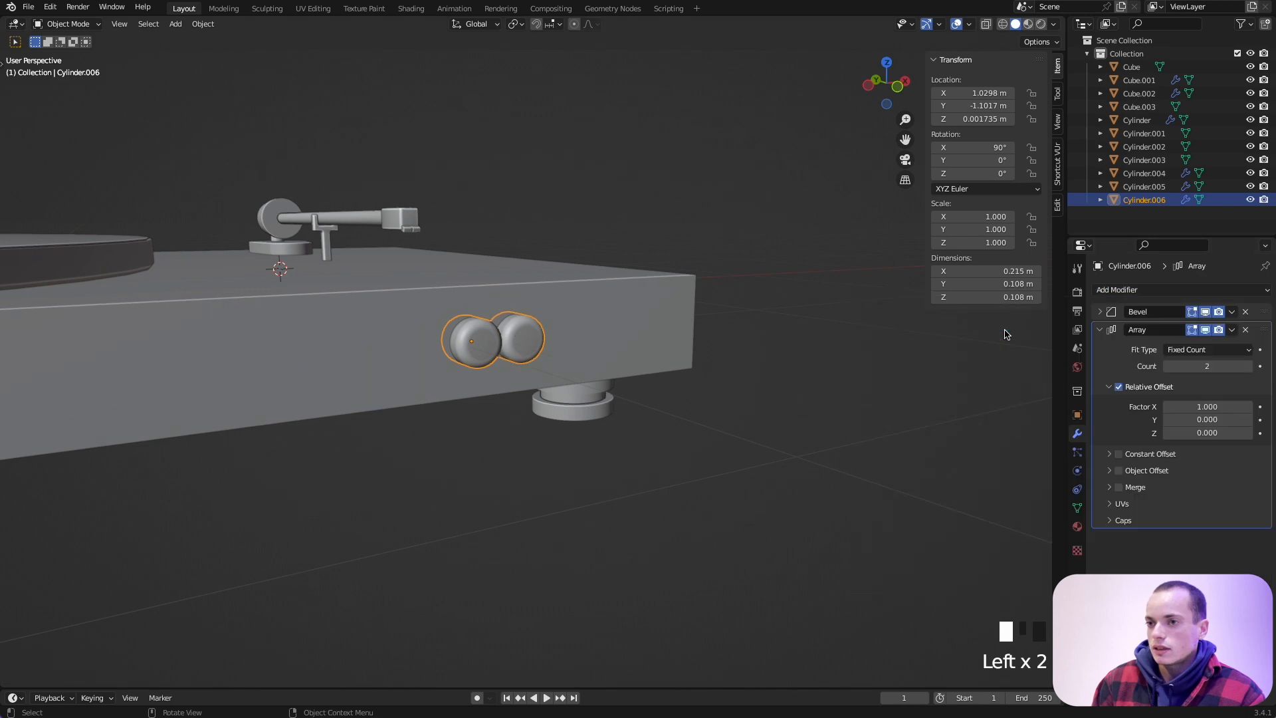
click(1248, 366)
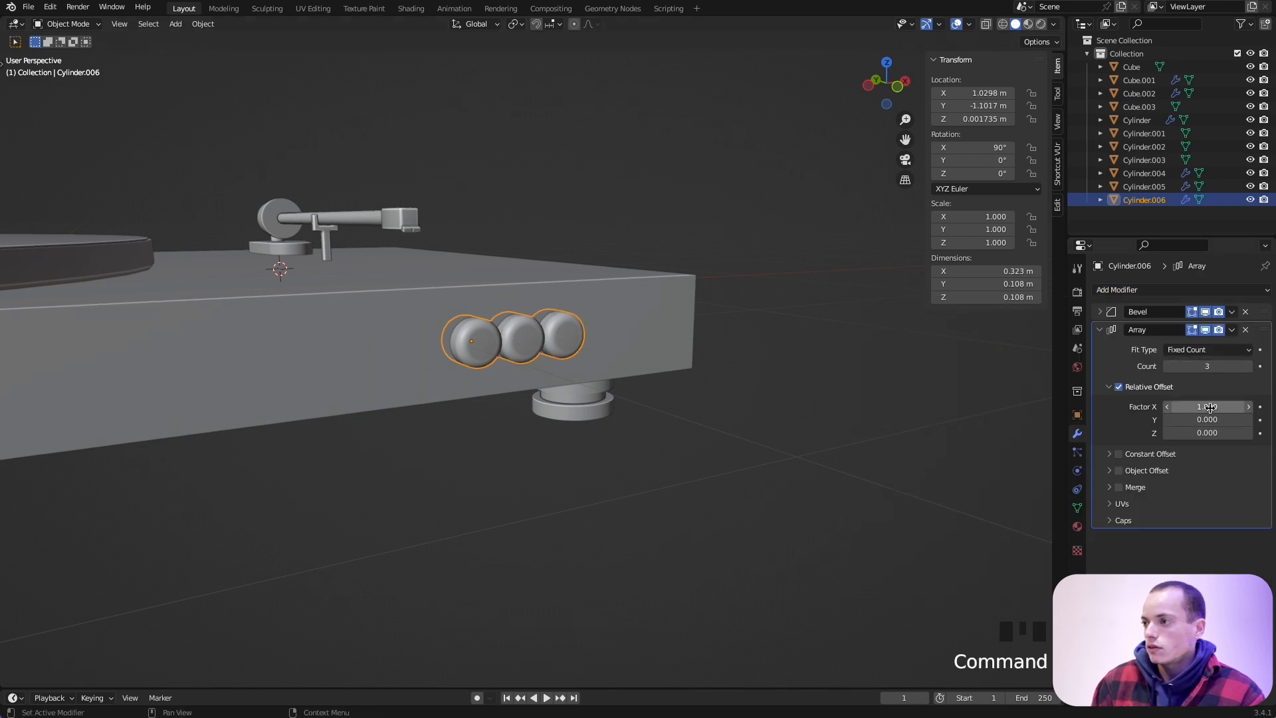
Set the knob array's relative offset factor X to 2.000.
click(1248, 407)
click(1248, 407)
click(1248, 407)
click(1248, 406)
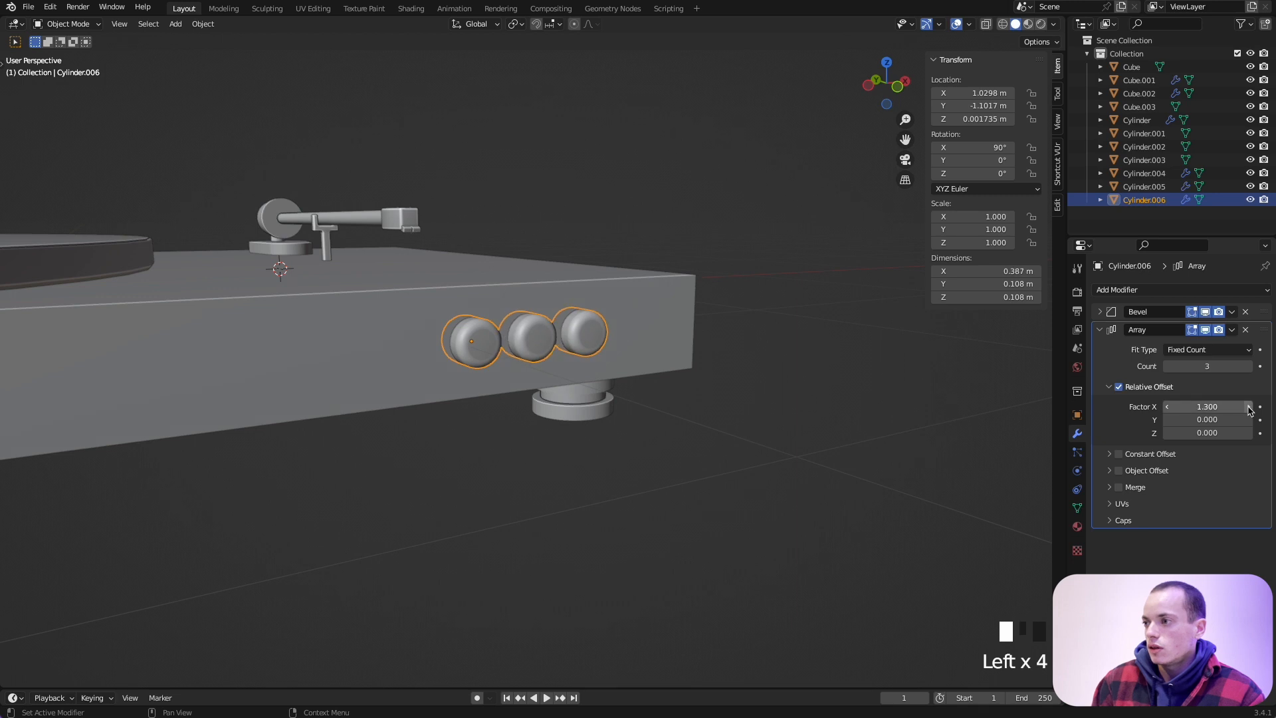
click(1248, 407)
click(1248, 407)
click(1248, 407)
click(1248, 406)
click(1248, 406)
click(1248, 406)
click(1248, 406)
click(1248, 407)
click(1248, 406)
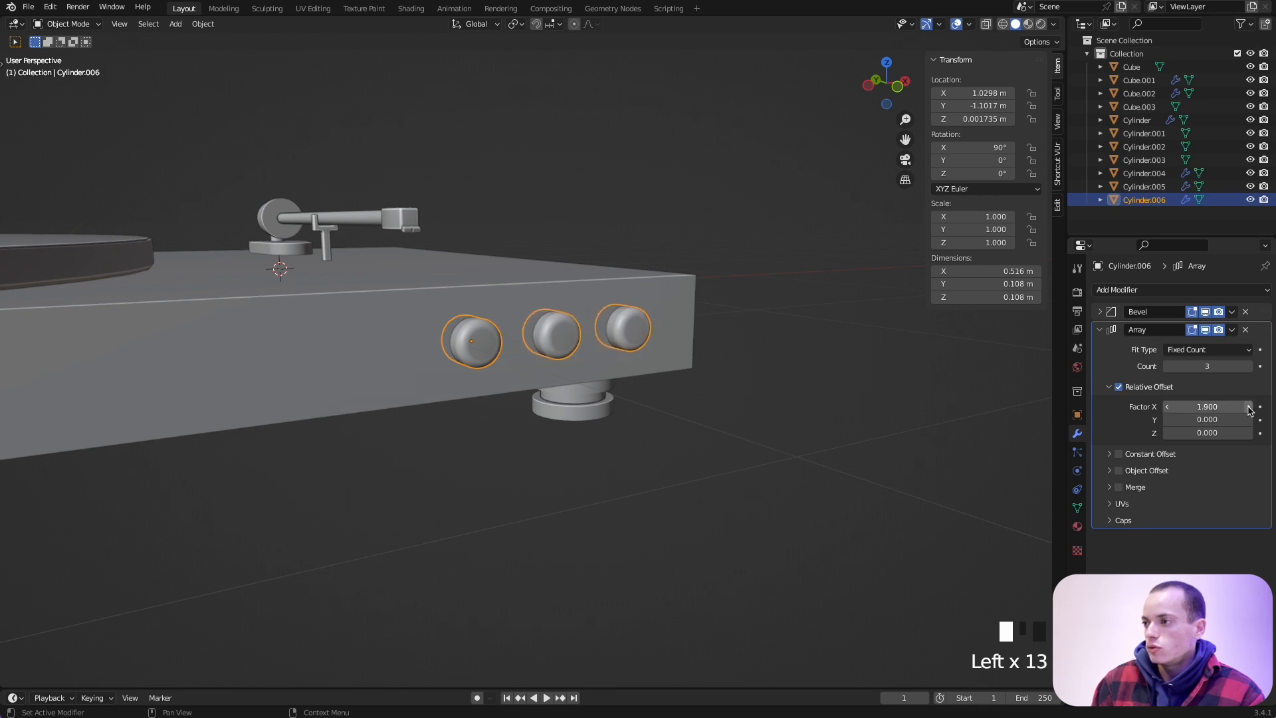
click(1249, 406)
Move the row of three knobs along the X axis to about 0.754 m, and save the file.
middle_drag(779, 405, 779, 405)
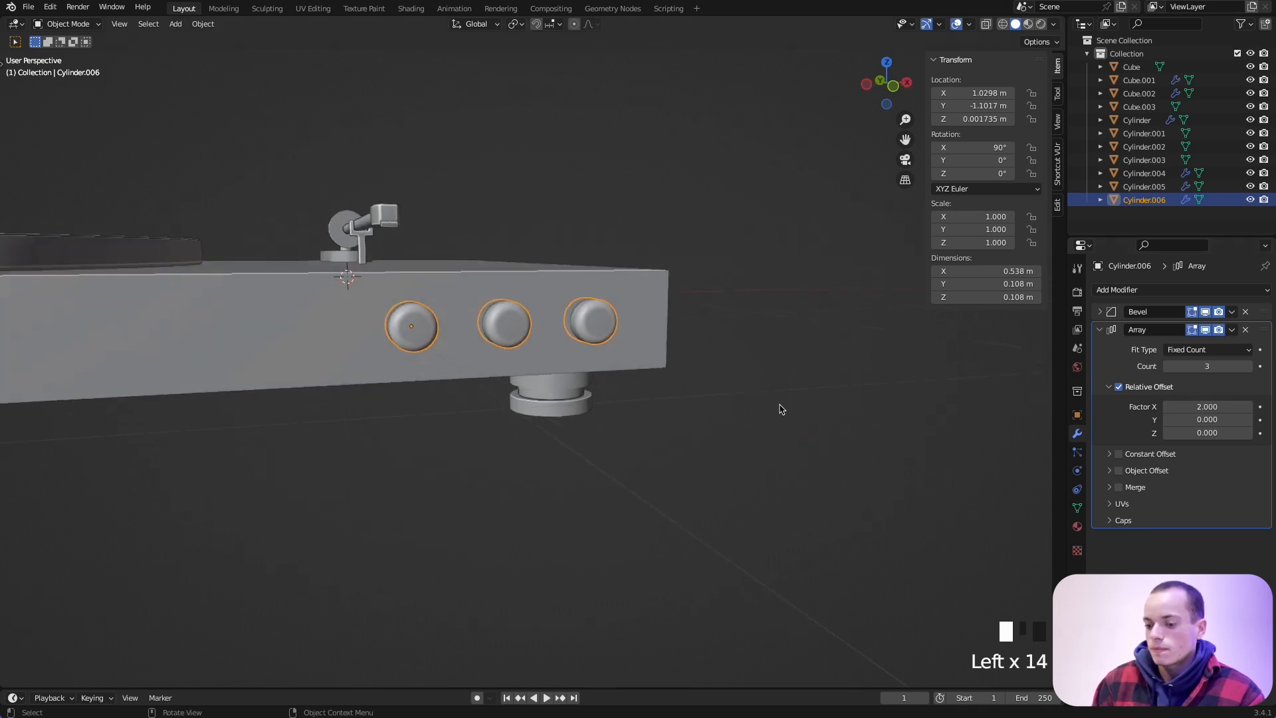
key(g)
key(y)
key(x)
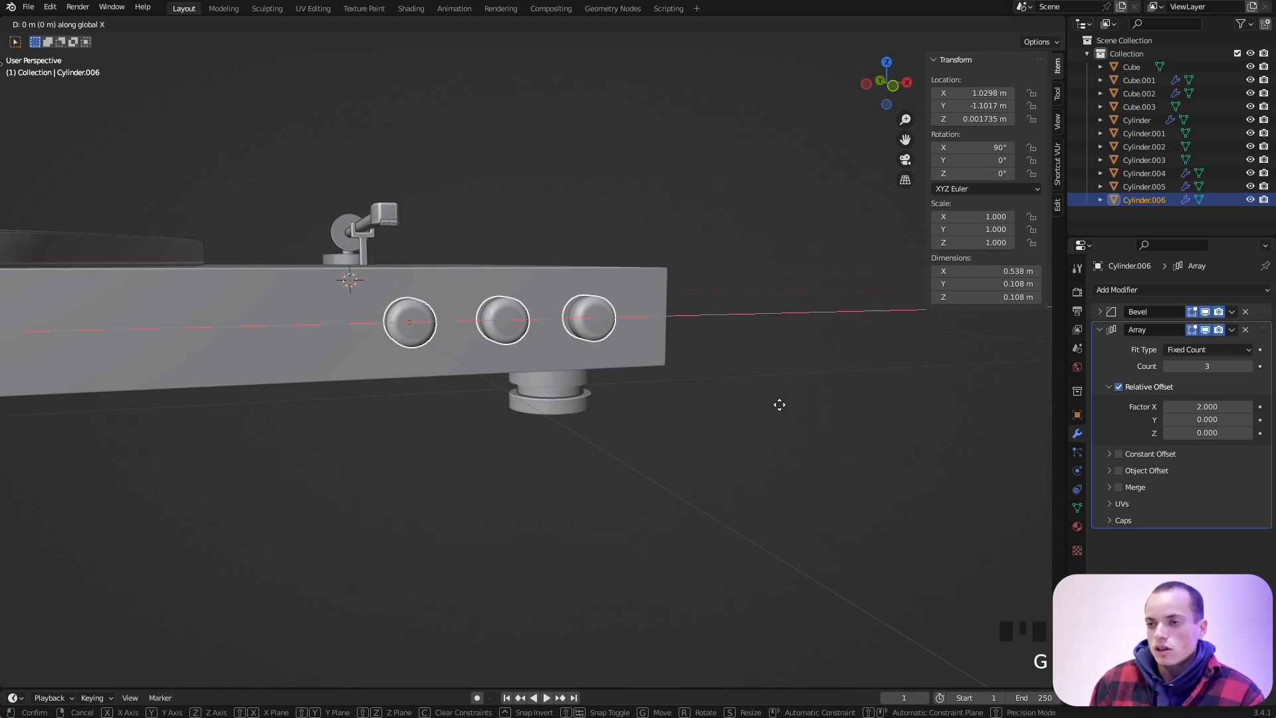
click(604, 428)
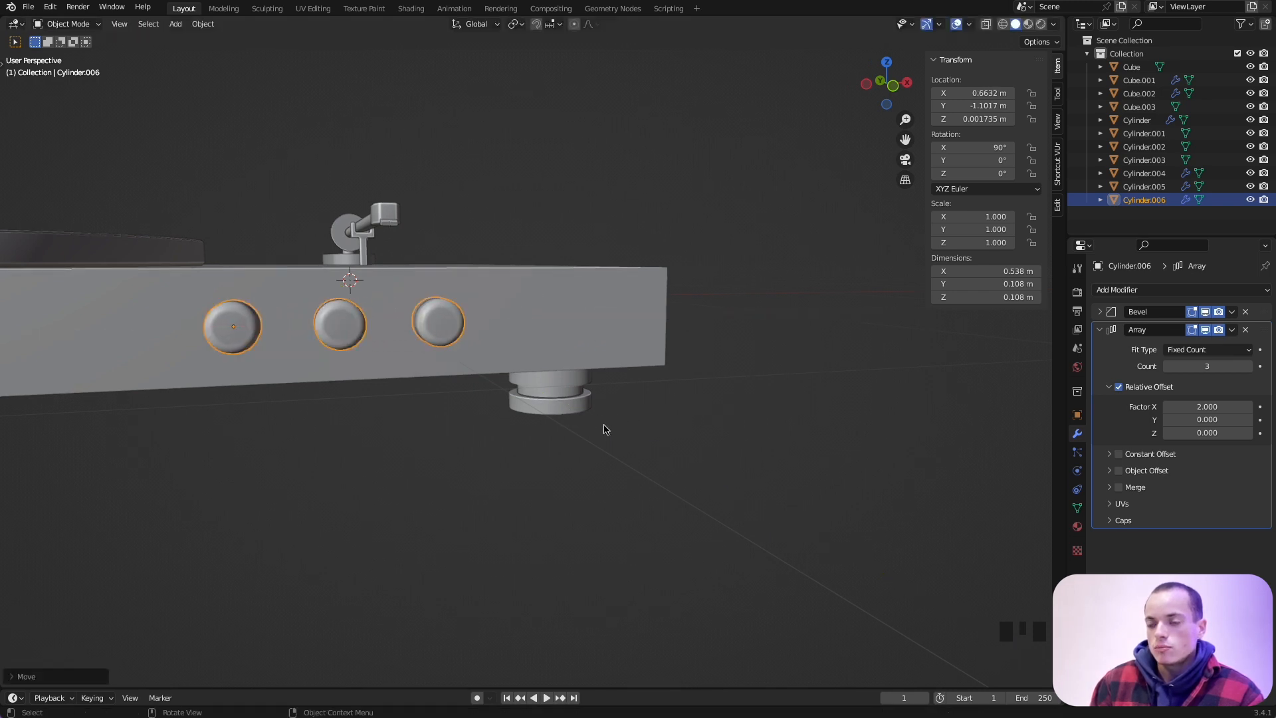
scroll(605, 429, down, 3)
middle_drag(604, 428, 602, 428)
super+scroll(603, 424, down, 3)
key(g)
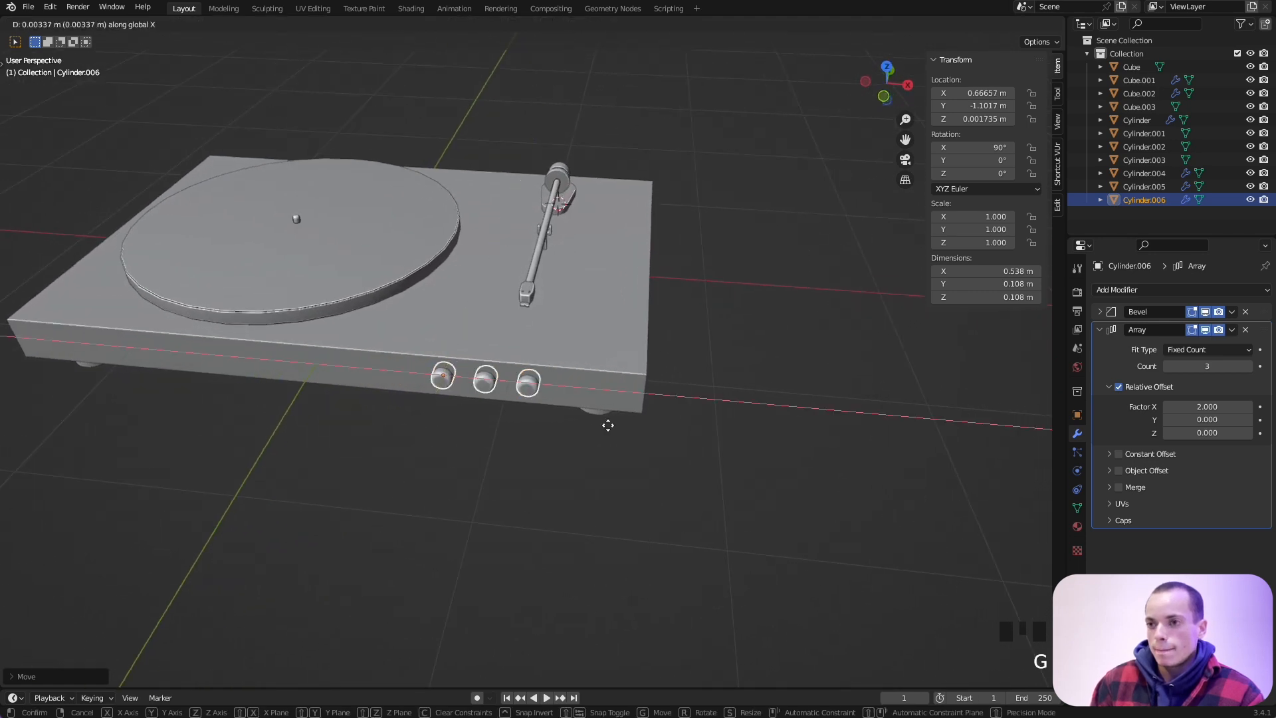
click(621, 425)
super+scroll(621, 428, up, 5)
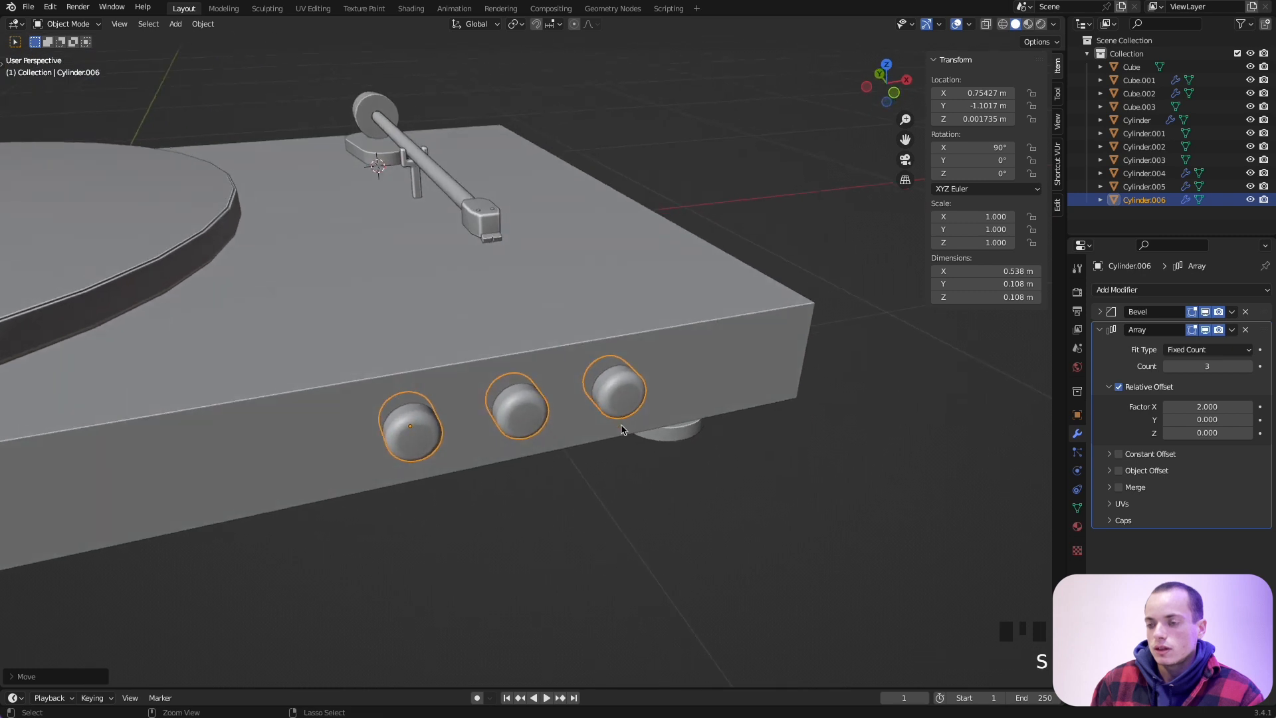
key(super+s)
Duplicate the knob row in place and apply the Array modifier on the duplicate.
super+scroll(622, 429, up, 8)
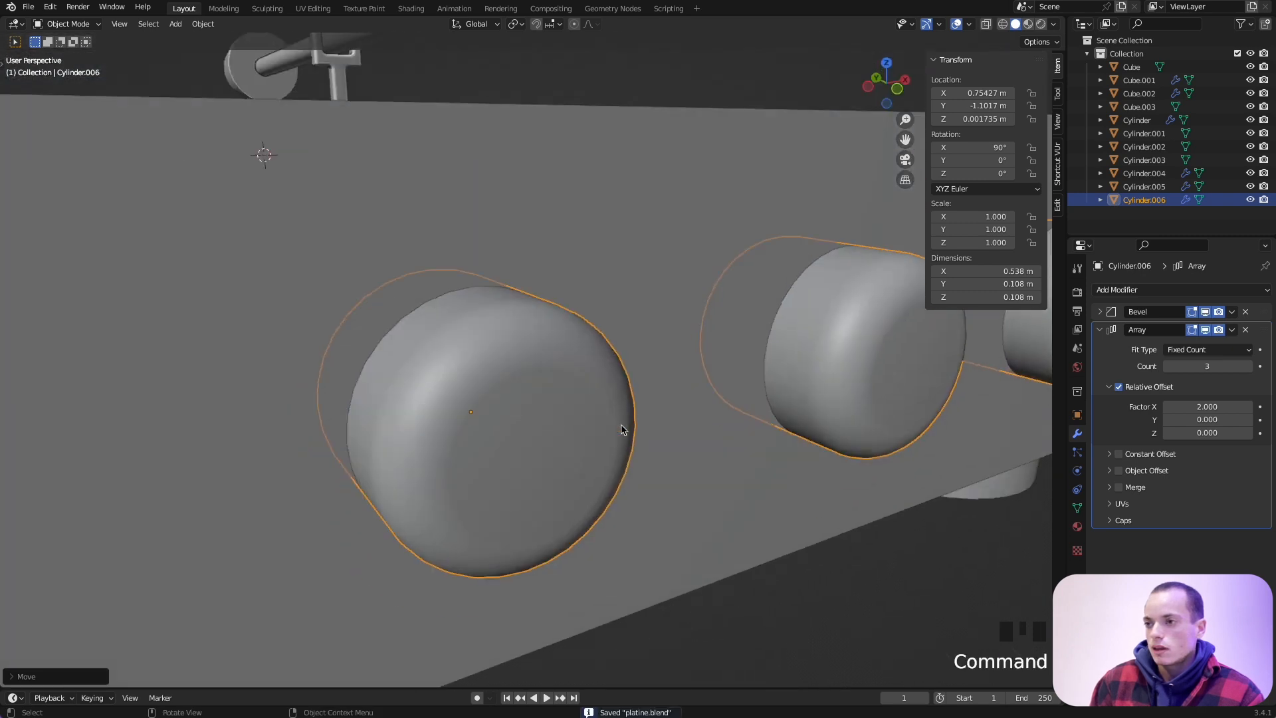
scroll(622, 428, down, 3)
shift+scroll(622, 429, right, 5)
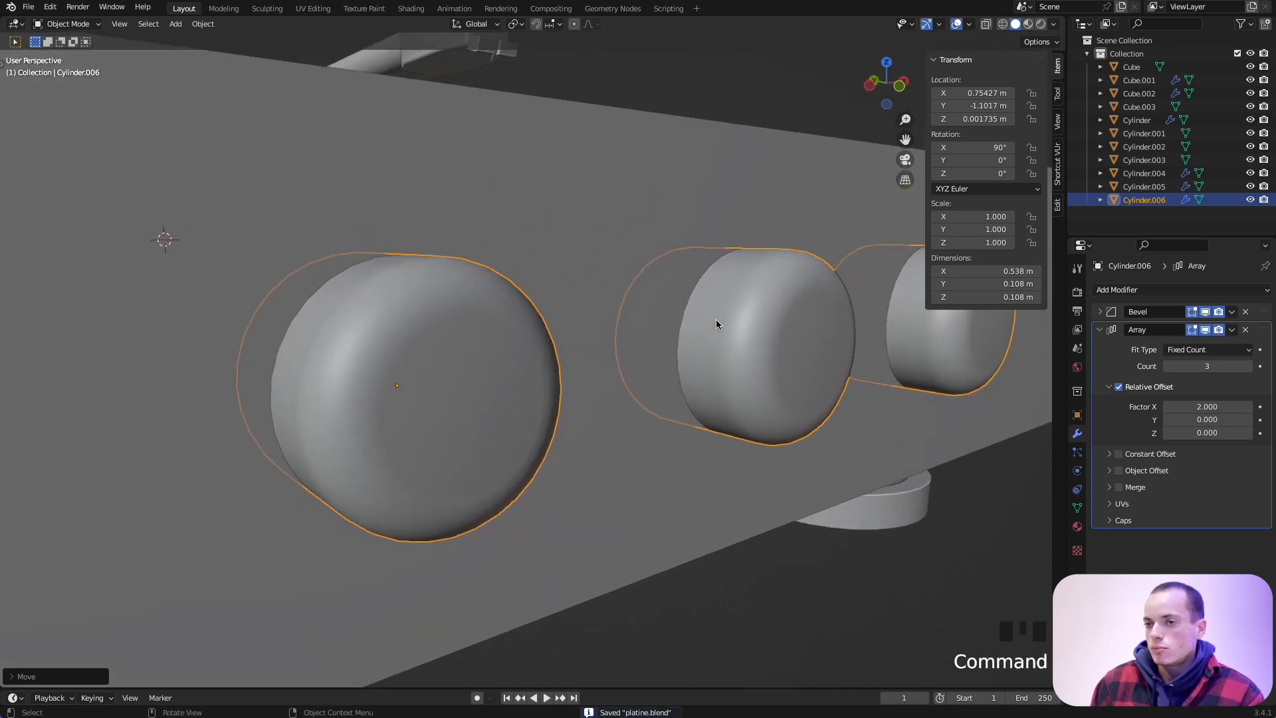
super+scroll(716, 319, down, 3)
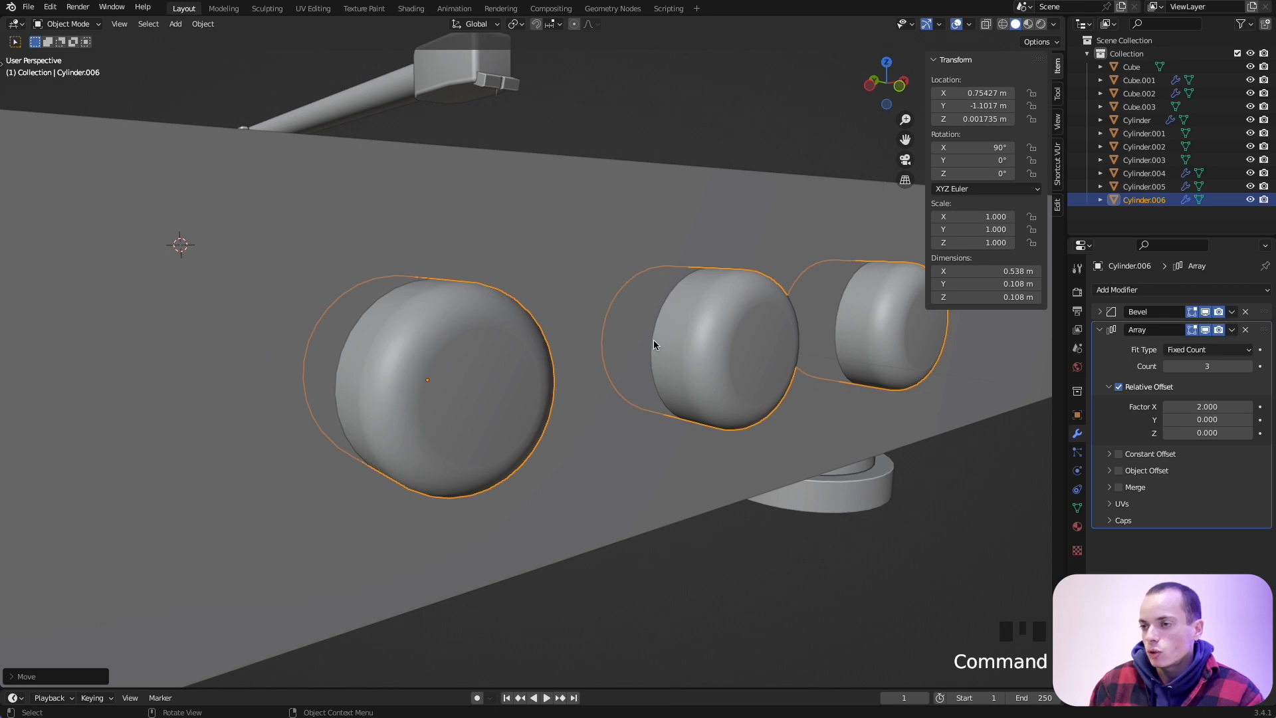
super+scroll(627, 277, down, 3)
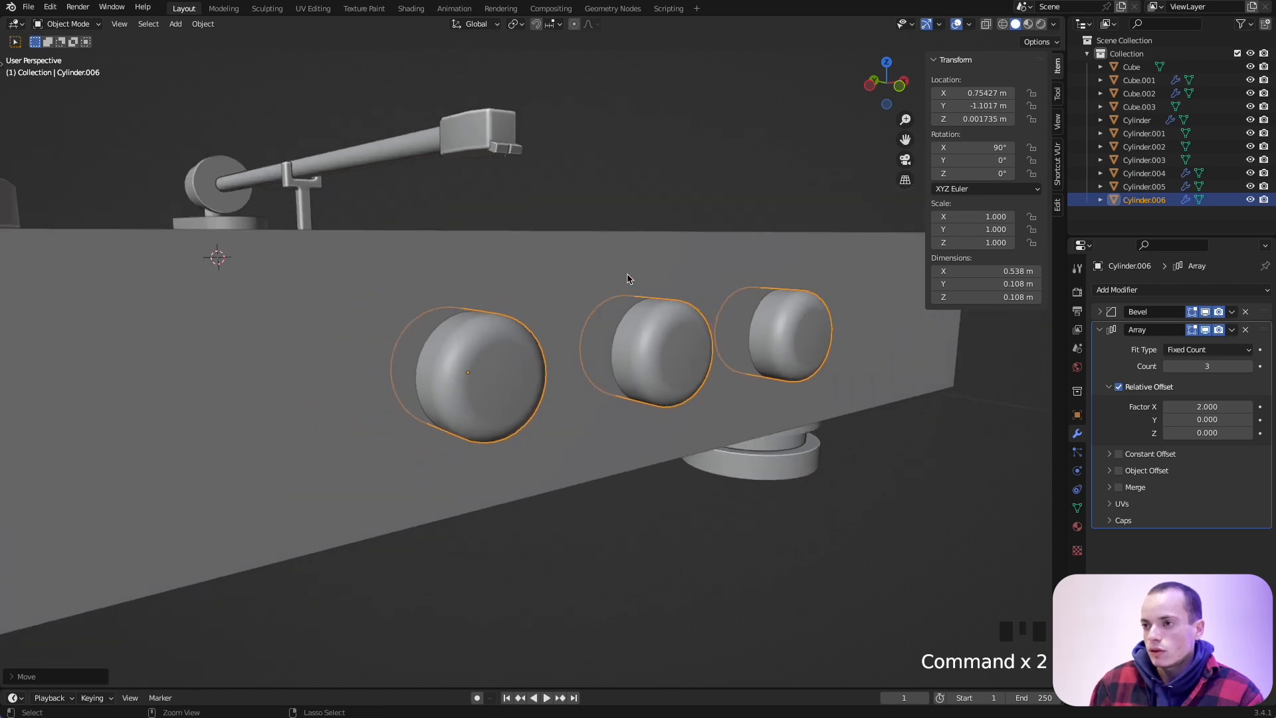
click(658, 343)
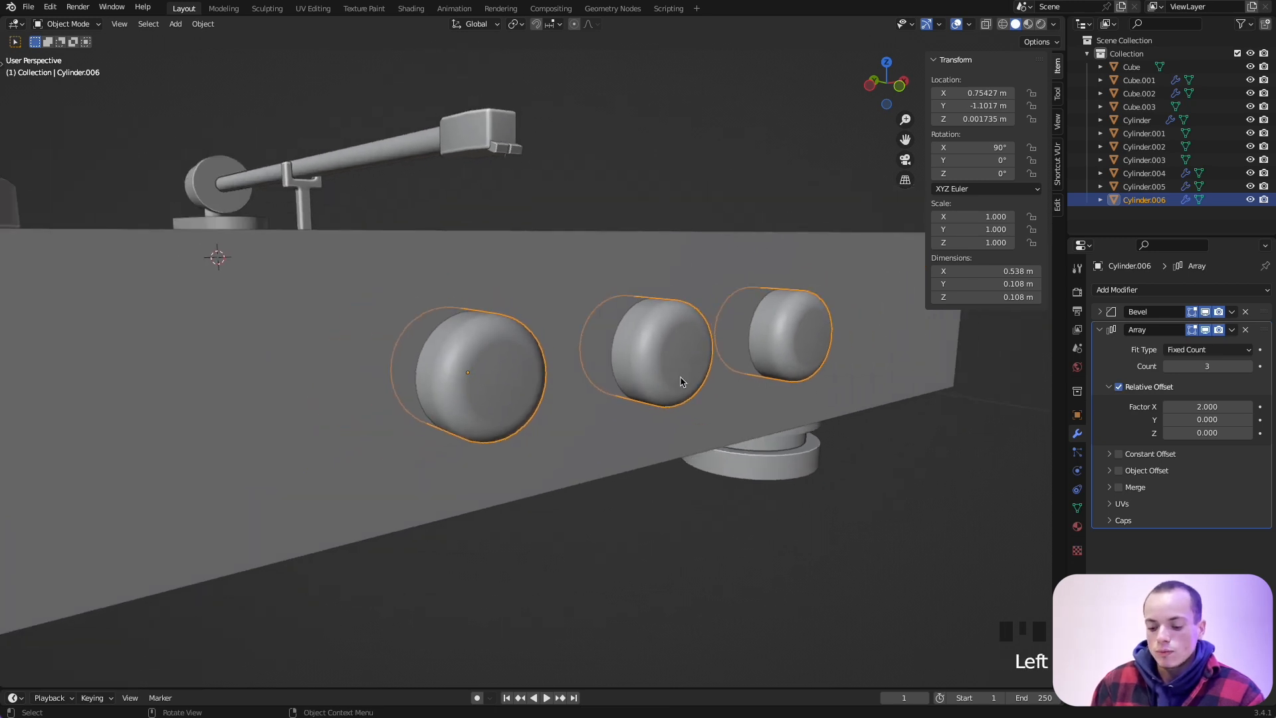
key(shift+d)
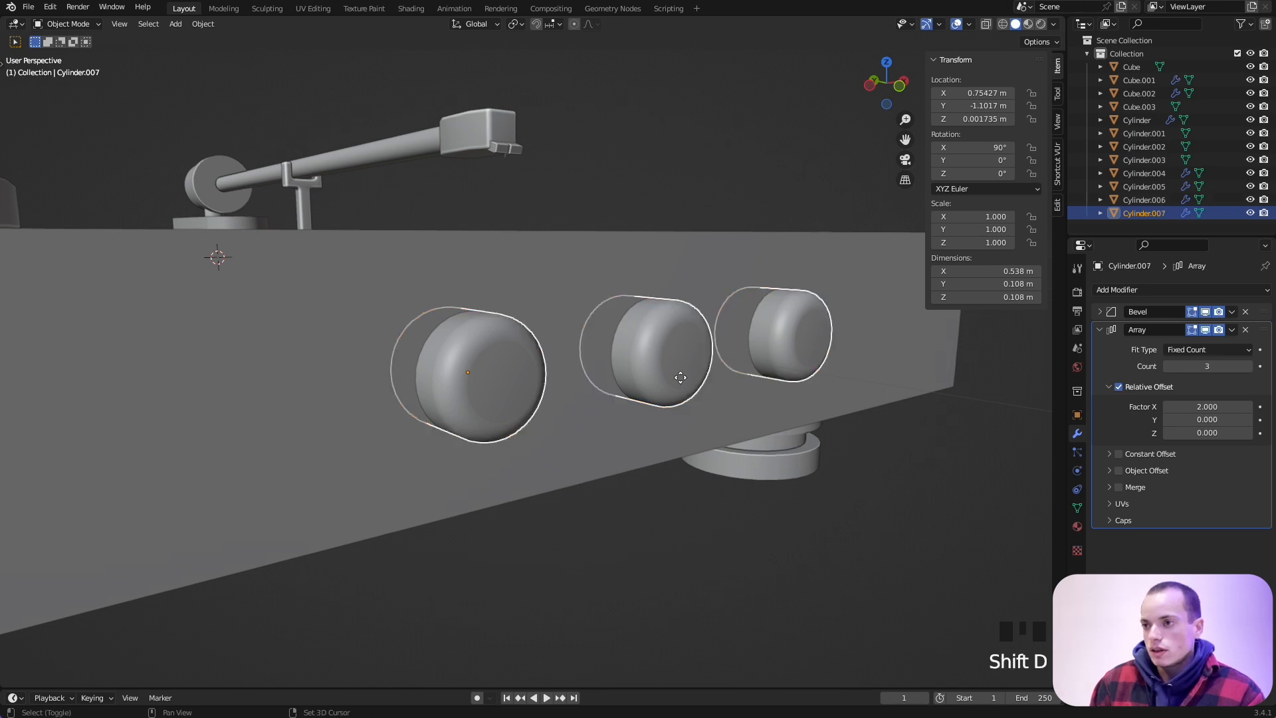
right_click(841, 444)
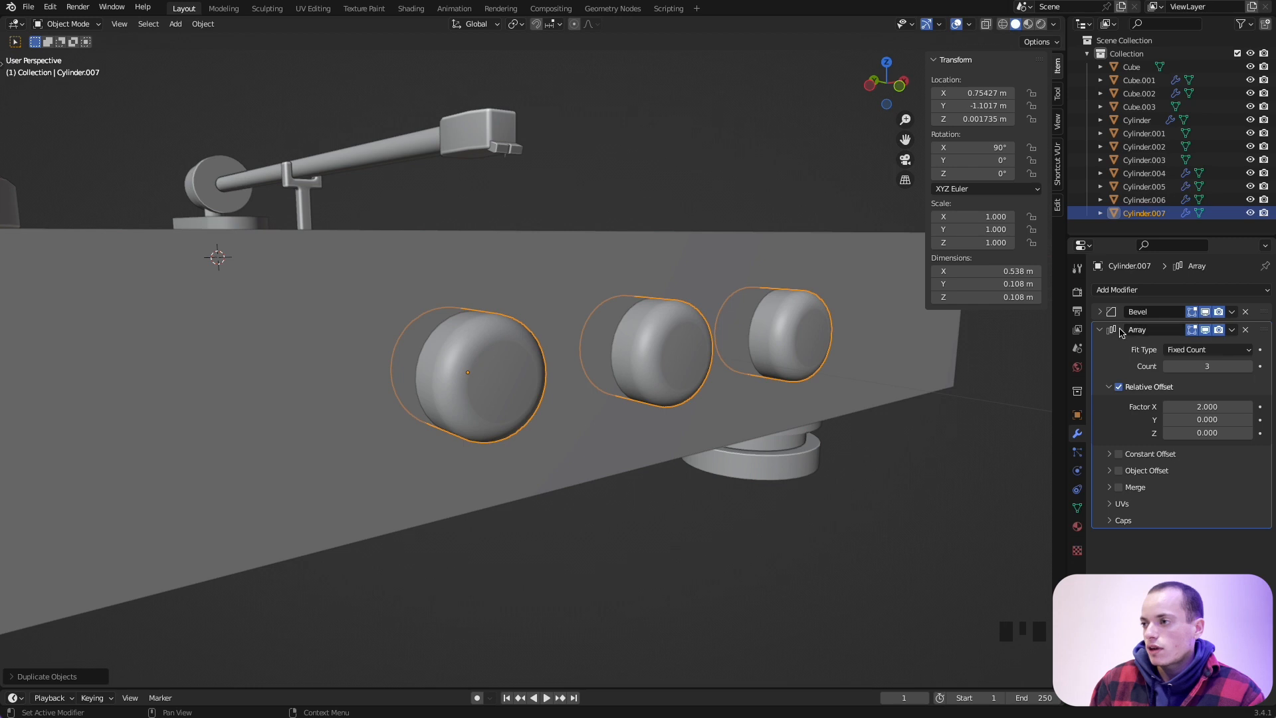
click(1235, 331)
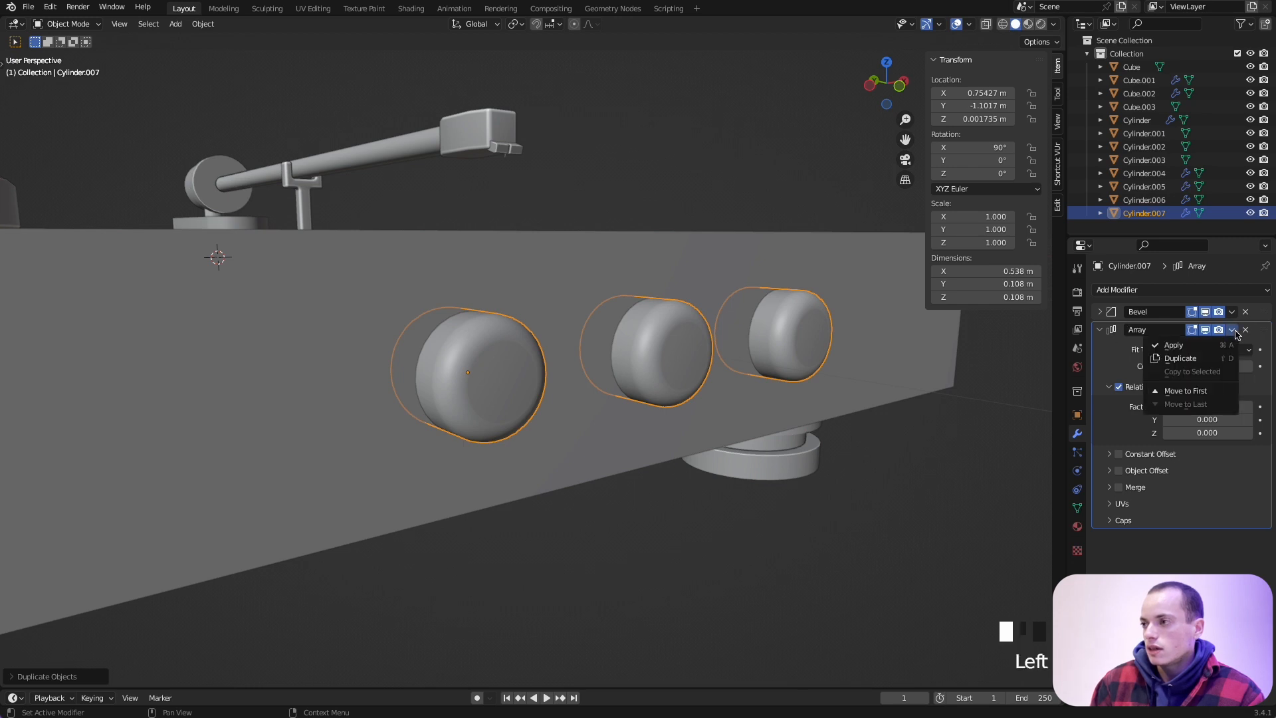
click(1218, 349)
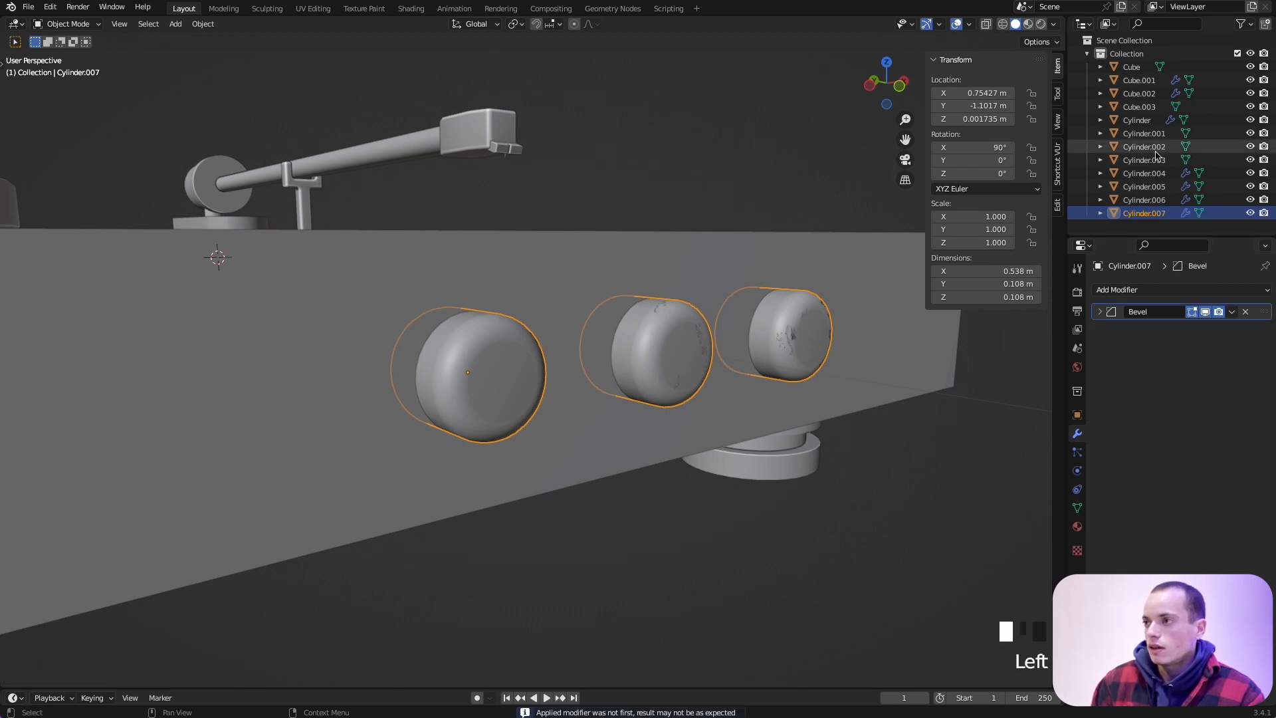
Separate the duplicated knob row, Cylinder.007, into individual knobs by loose parts.
click(1147, 200)
click(1148, 189)
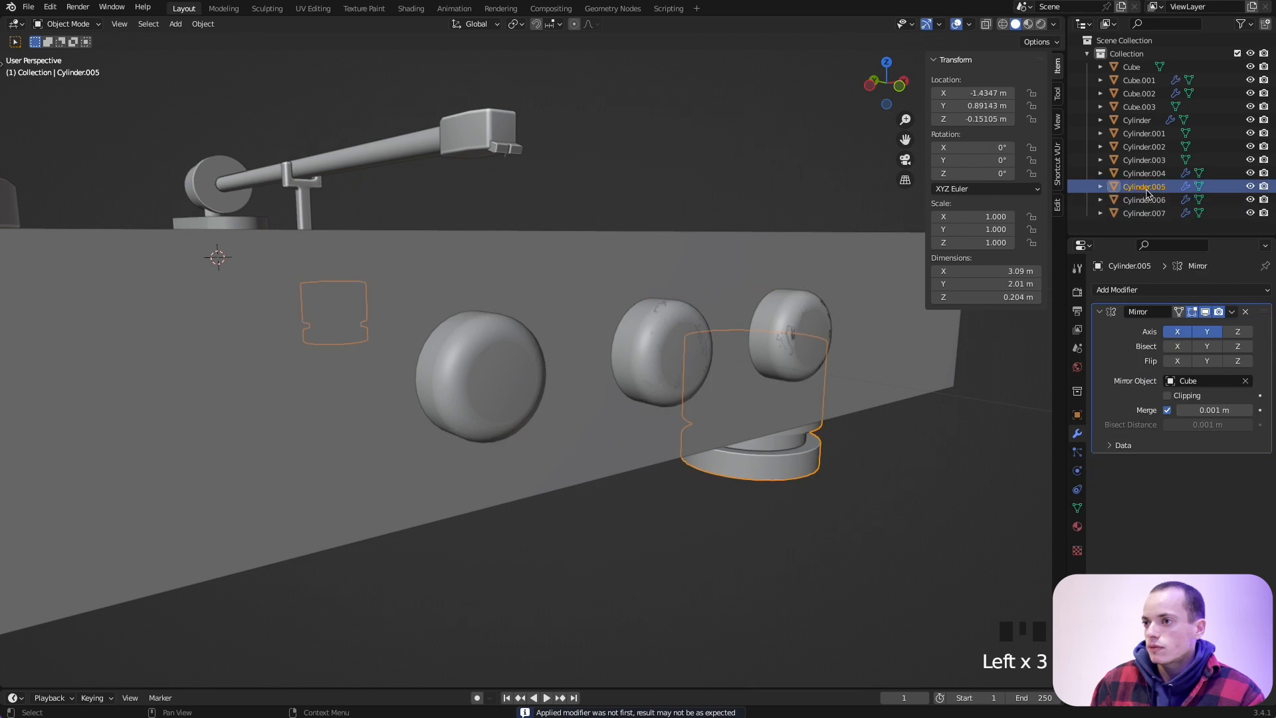
click(1147, 200)
click(1151, 214)
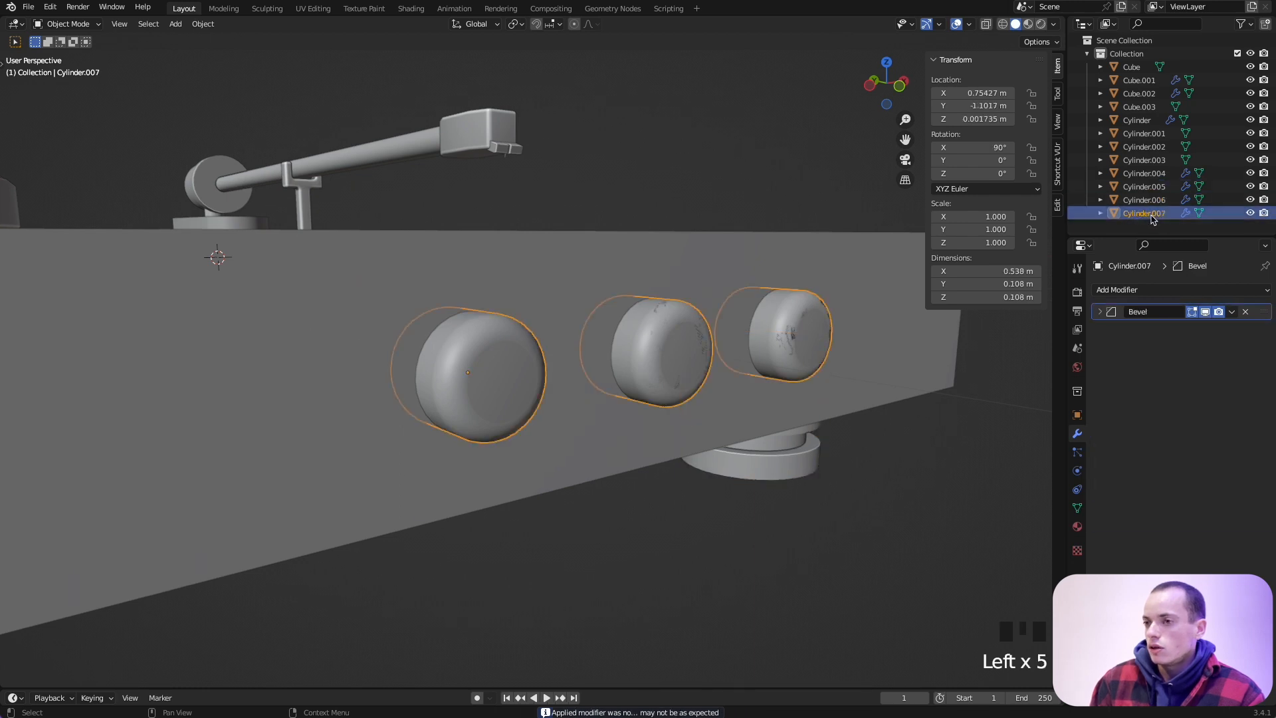
click(1154, 201)
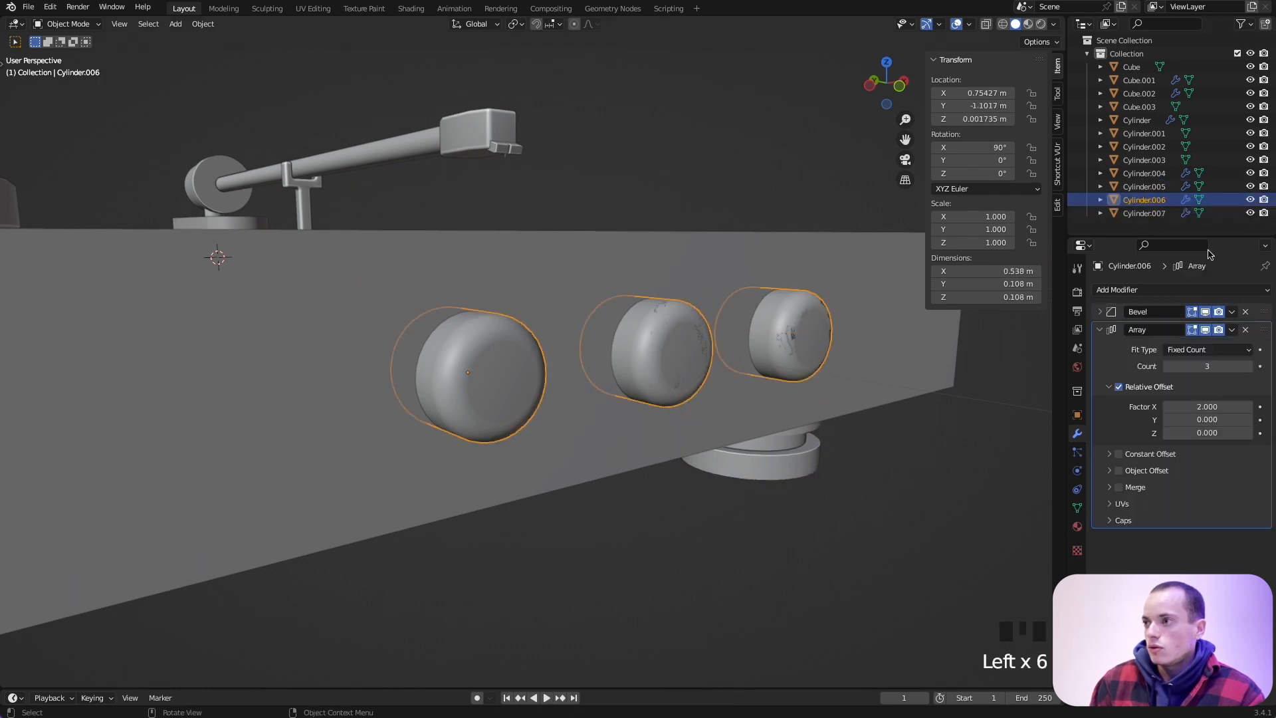
click(1153, 213)
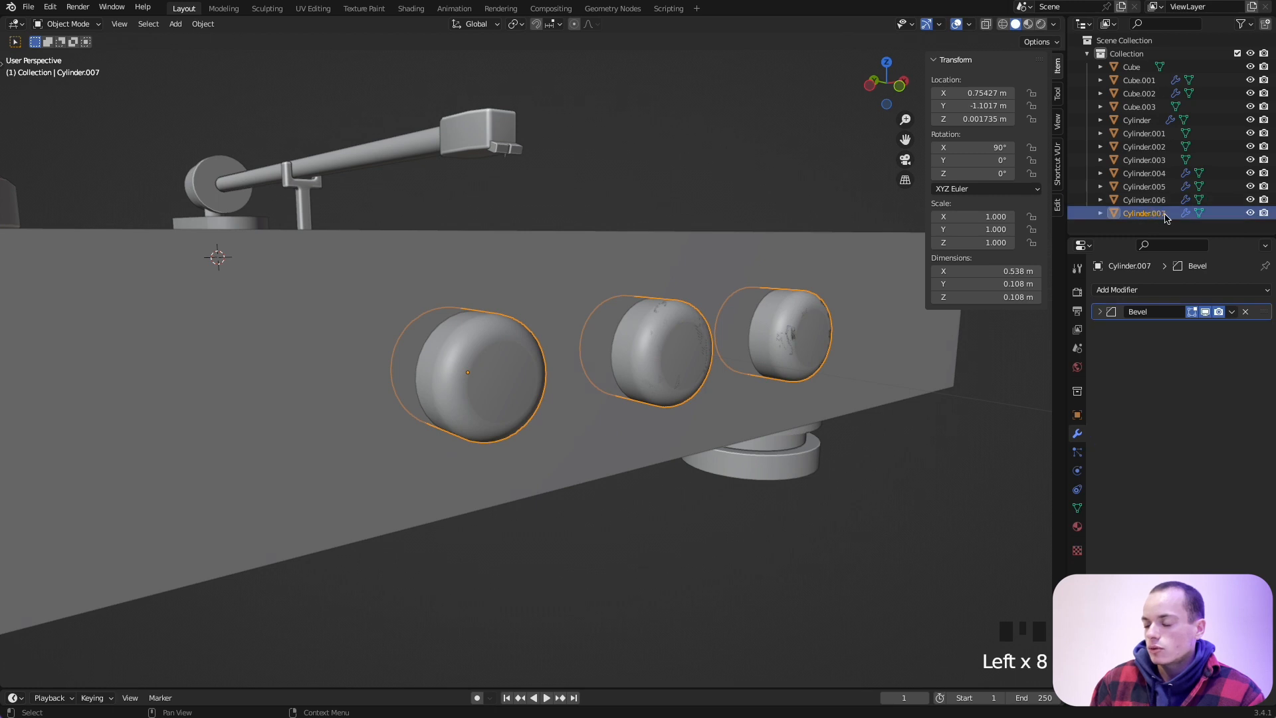
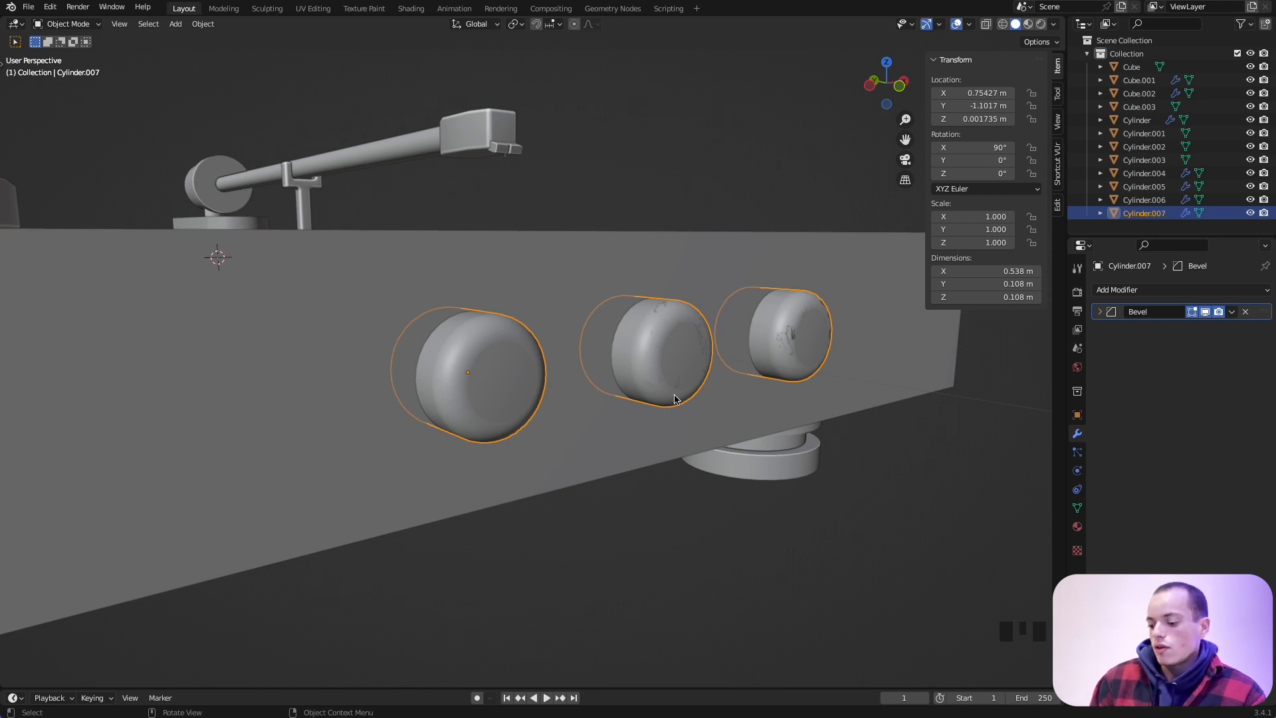
key(Tab)
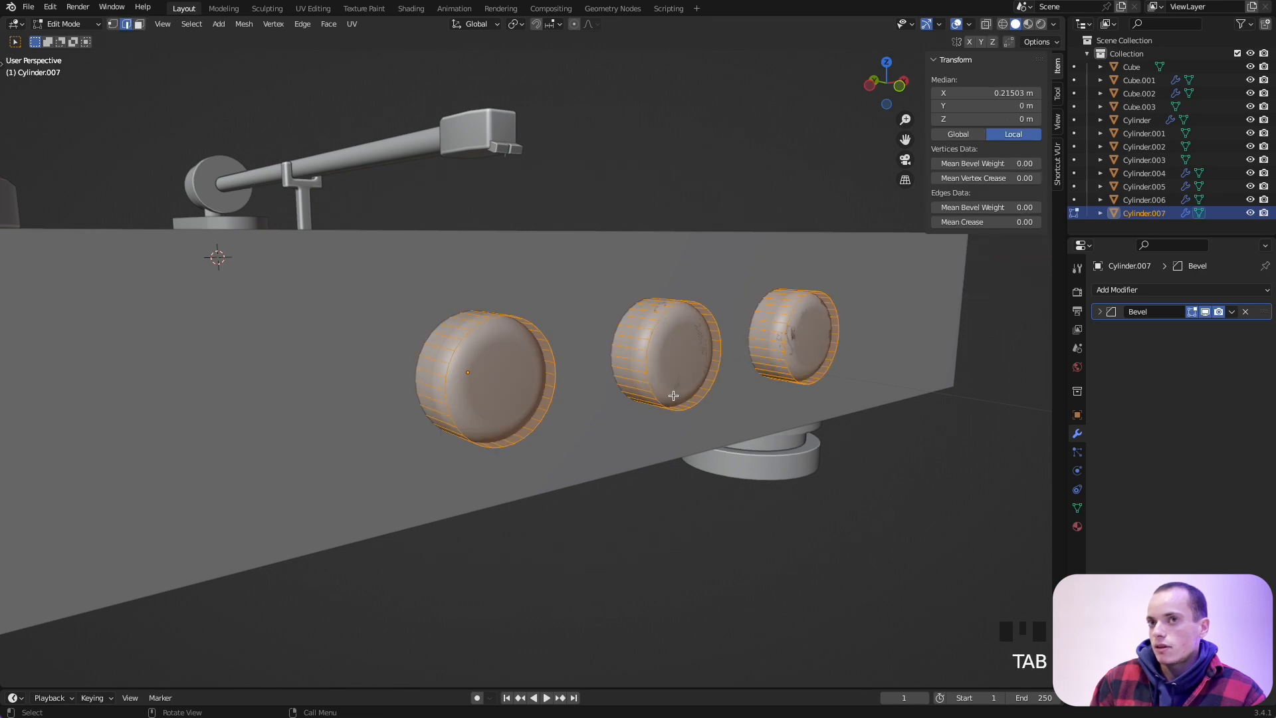
key(p)
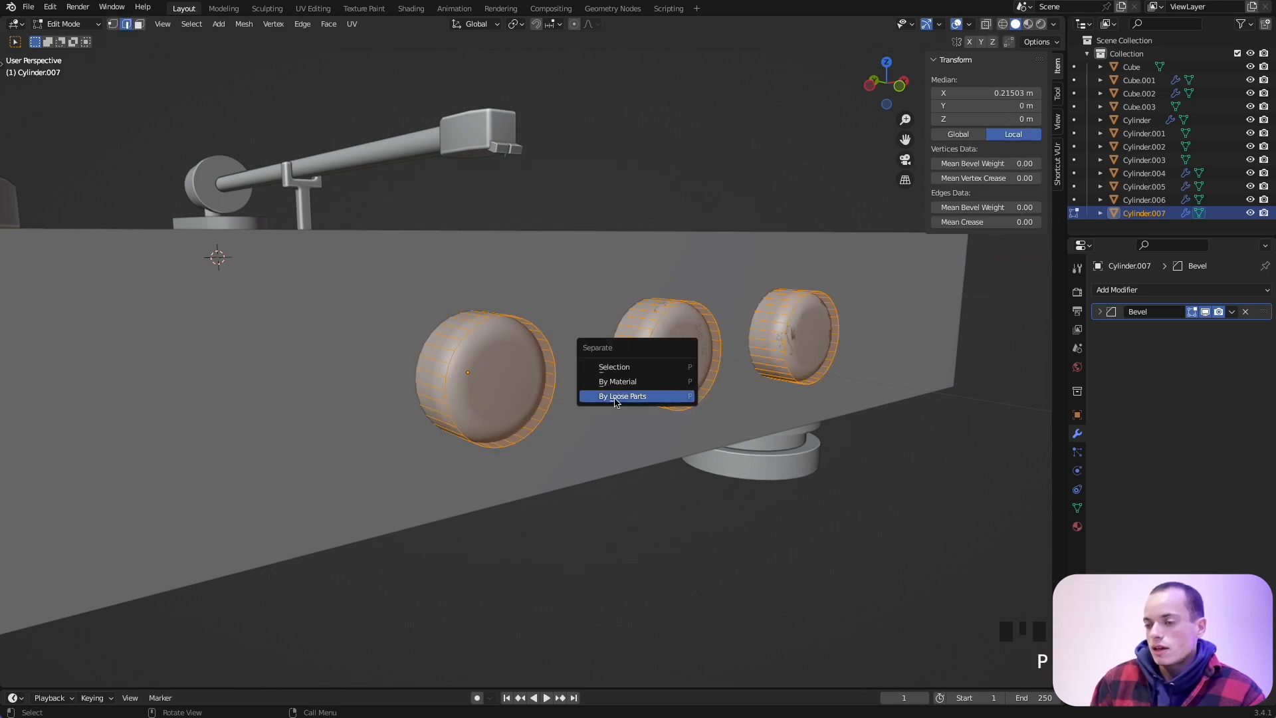
click(649, 398)
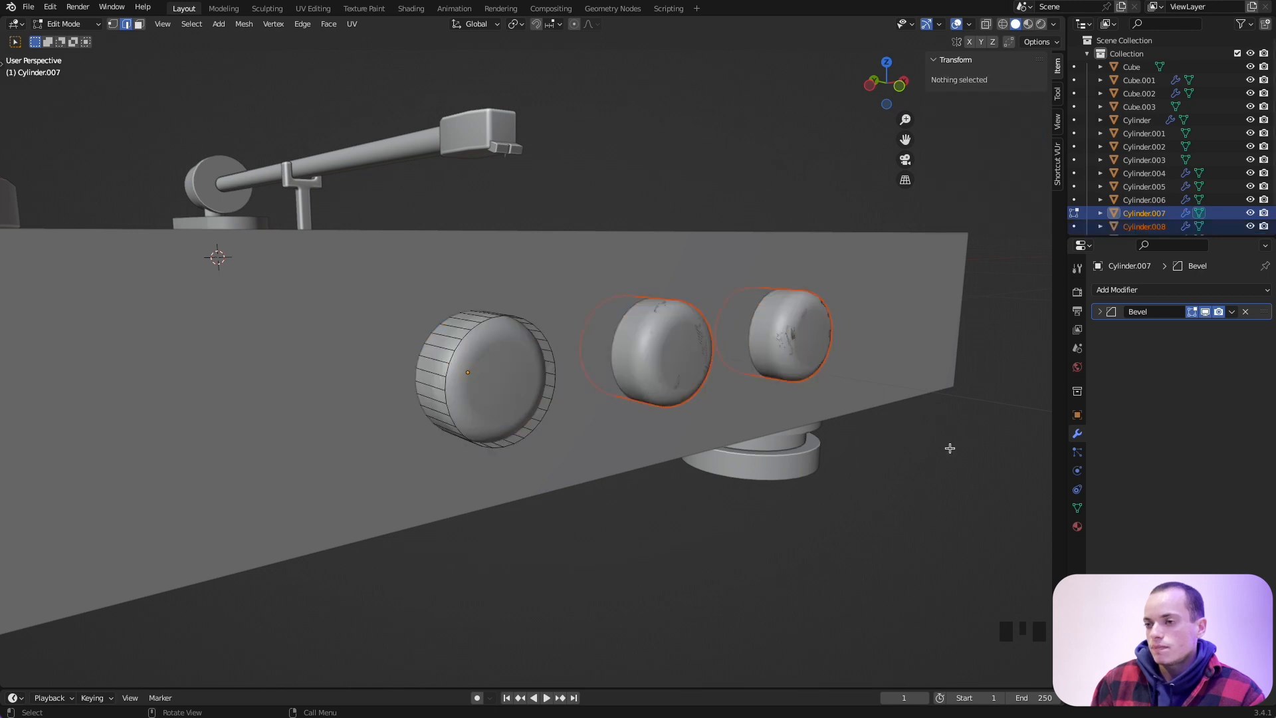
key(Tab)
Set the origin of the middle separated knob, Cylinder.008, to its geometry.
middle_drag(857, 365, 856, 369)
click(1160, 196)
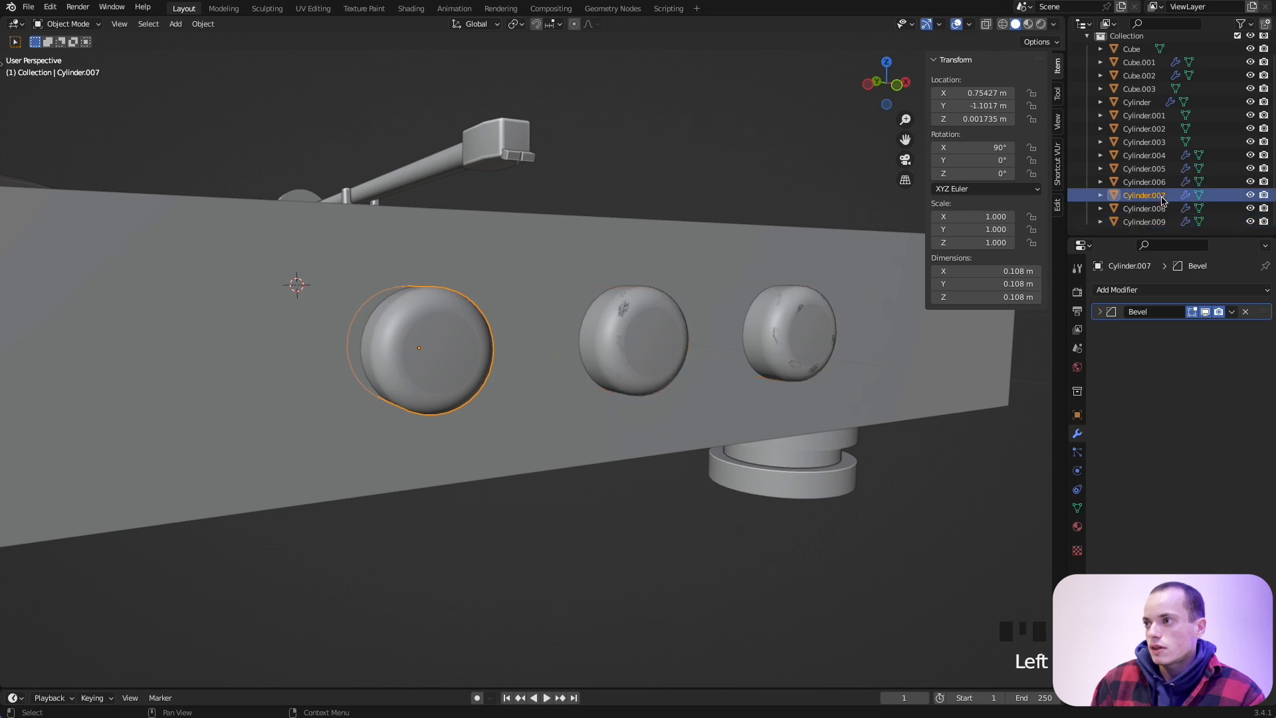
click(1163, 208)
click(1166, 222)
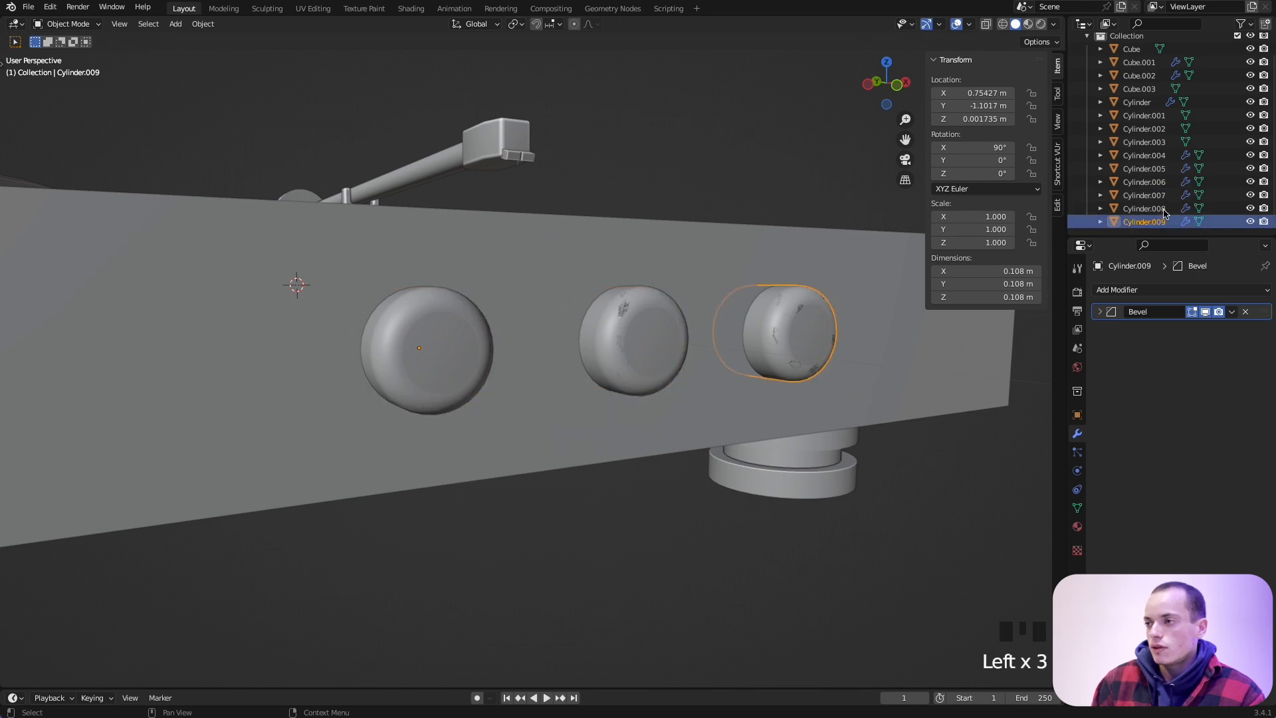
click(1162, 196)
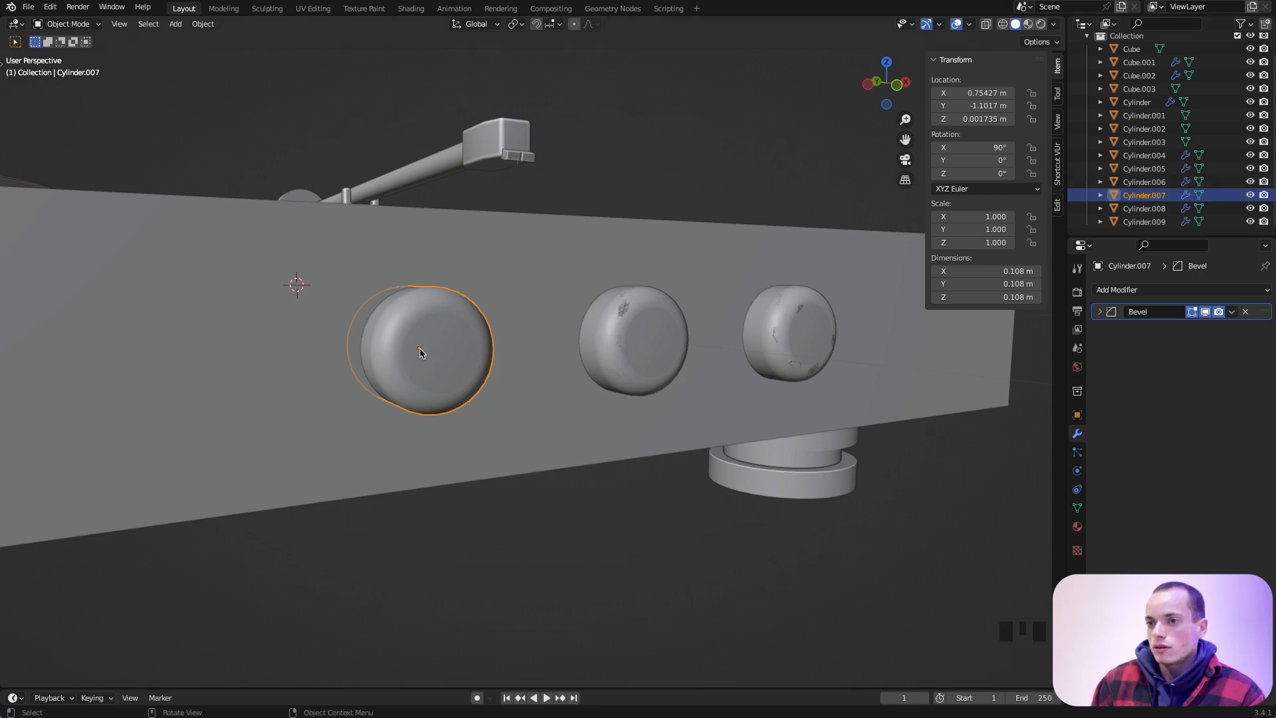
middle_drag(420, 349, 410, 348)
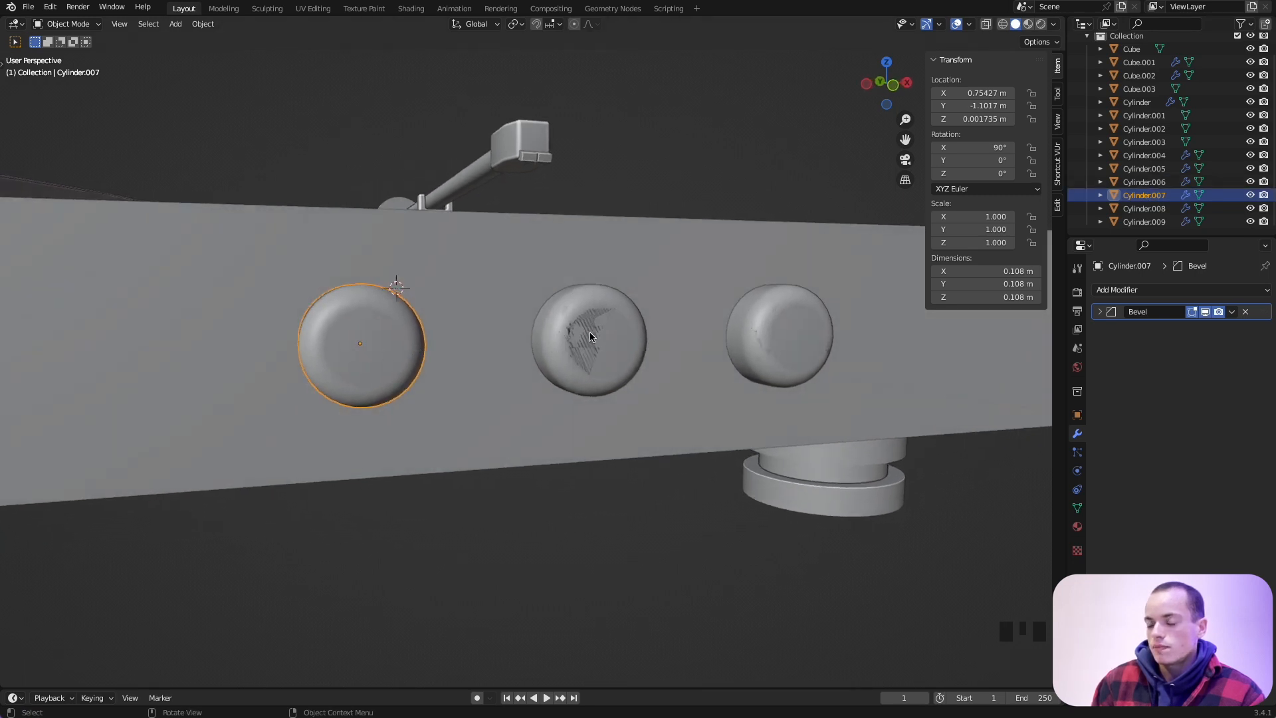
drag(588, 332, 731, 293)
click(1146, 210)
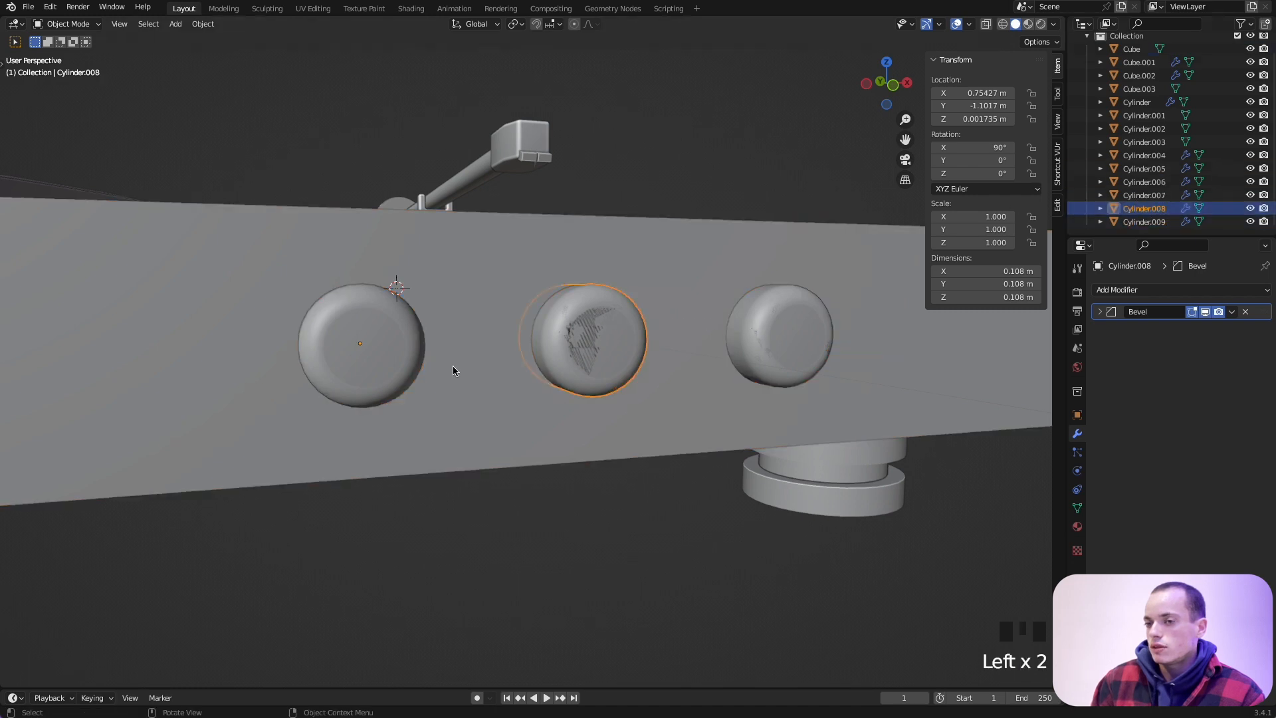
right_click(589, 358)
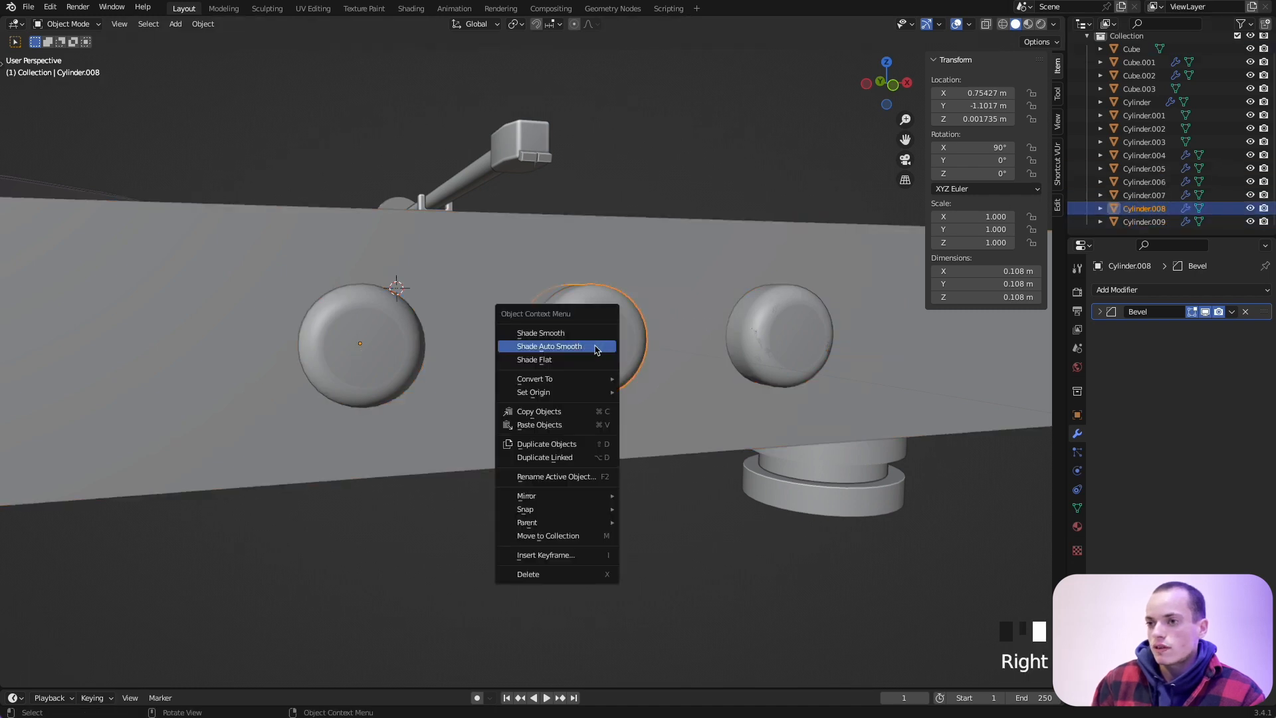
mouse_move(573, 392)
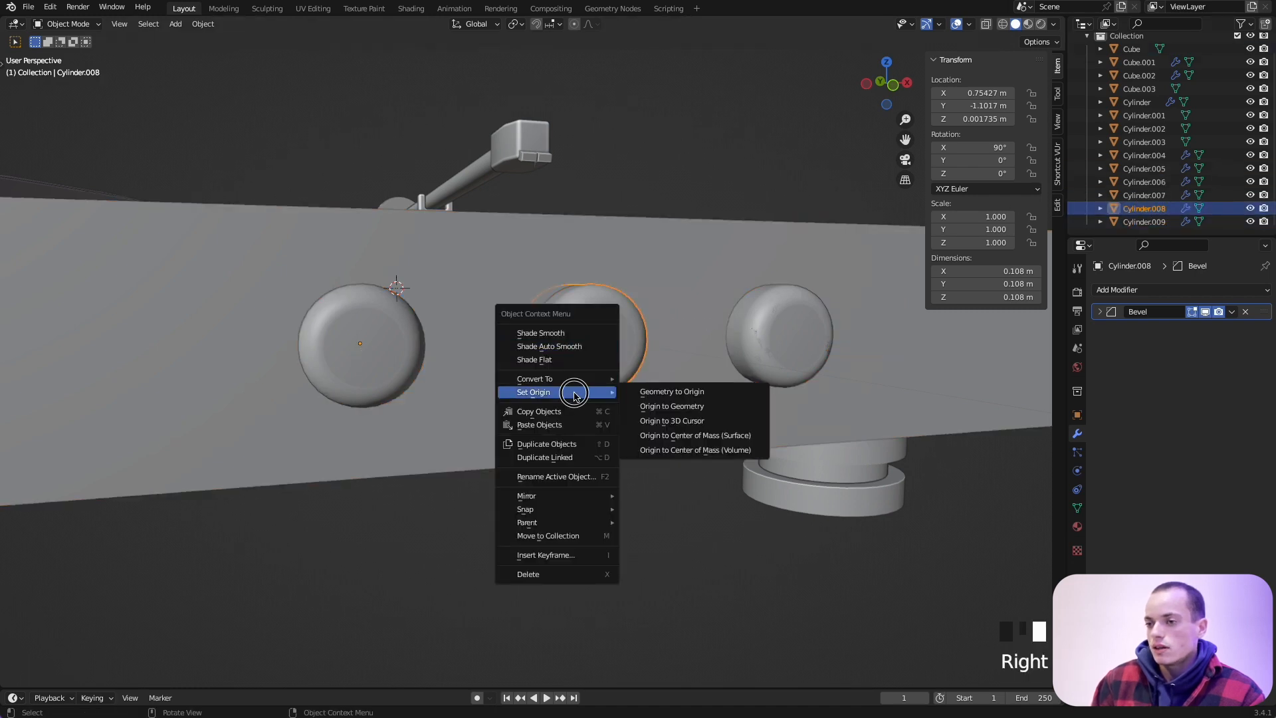
click(646, 407)
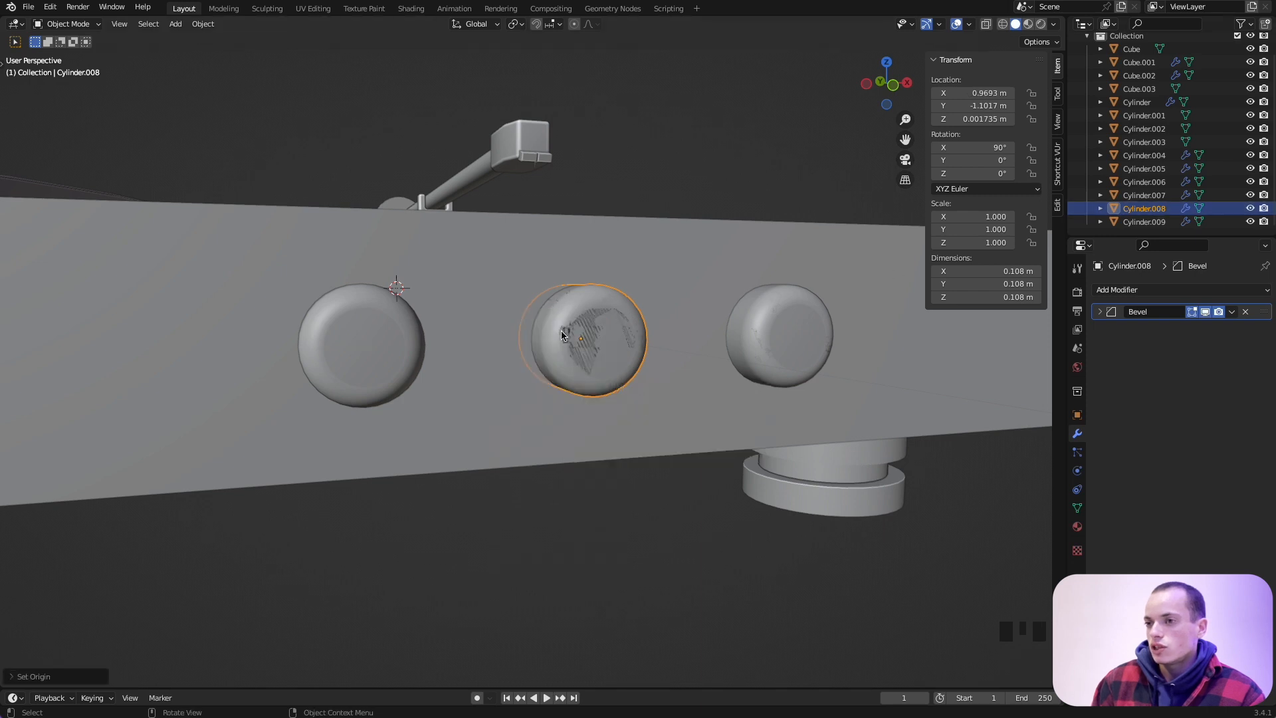
Set the origin of the third separated knob, Cylinder.009, to its geometry.
click(807, 325)
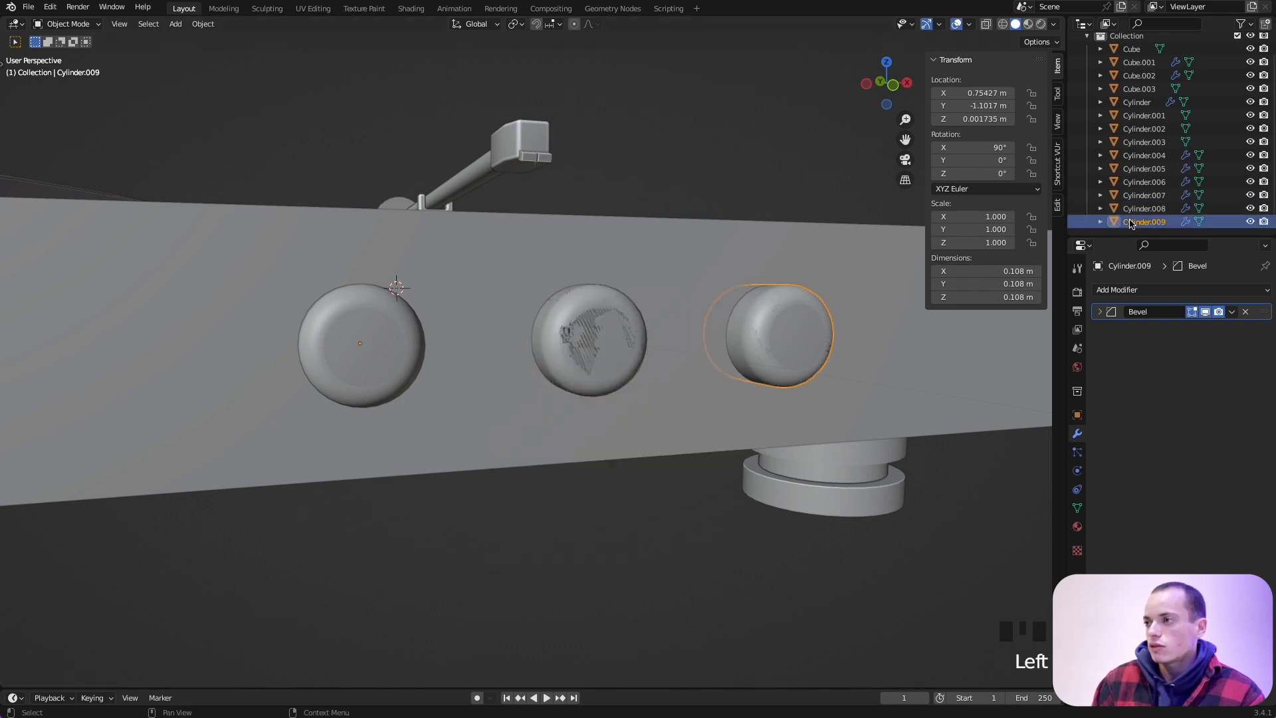
right_click(823, 322)
mouse_move(792, 322)
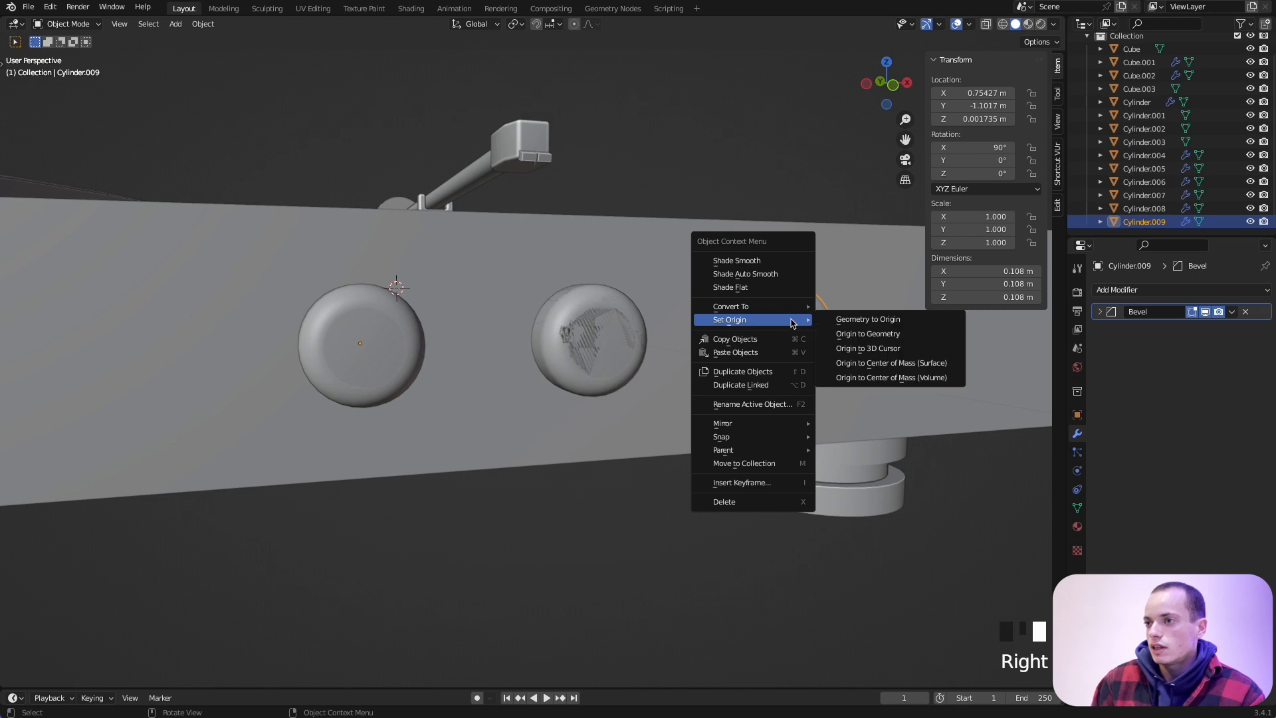
click(864, 334)
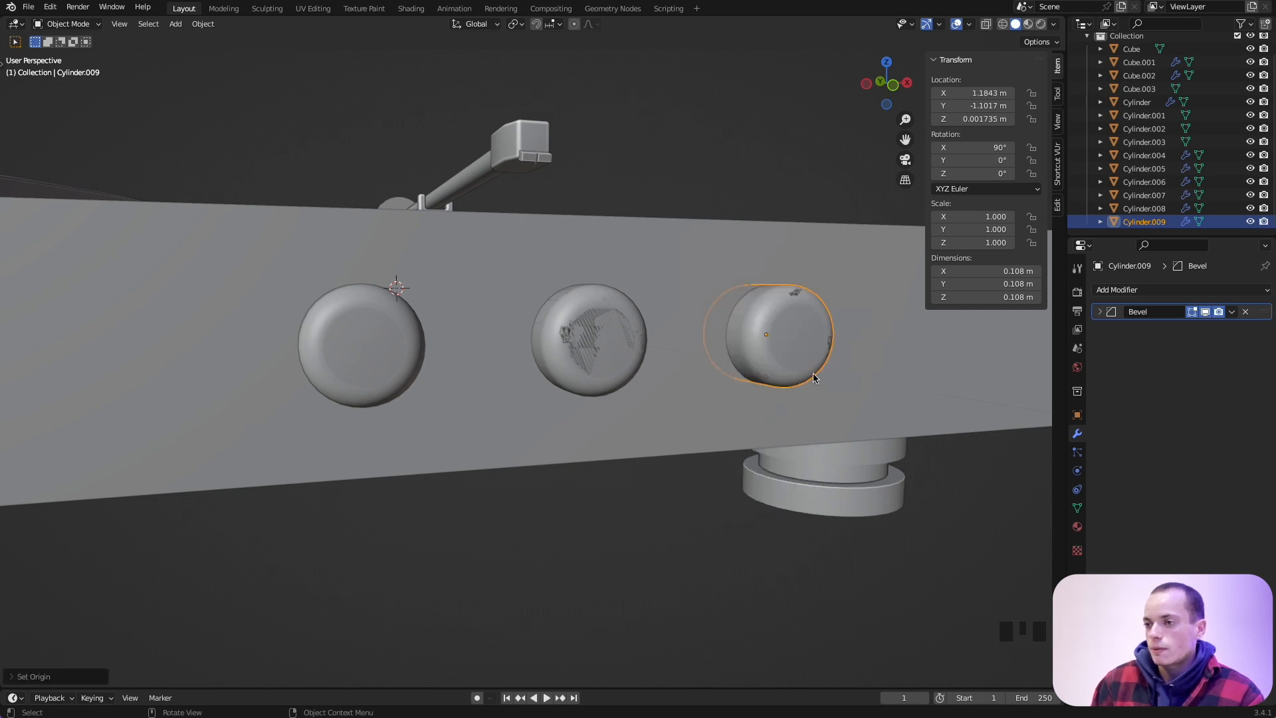
key(s)
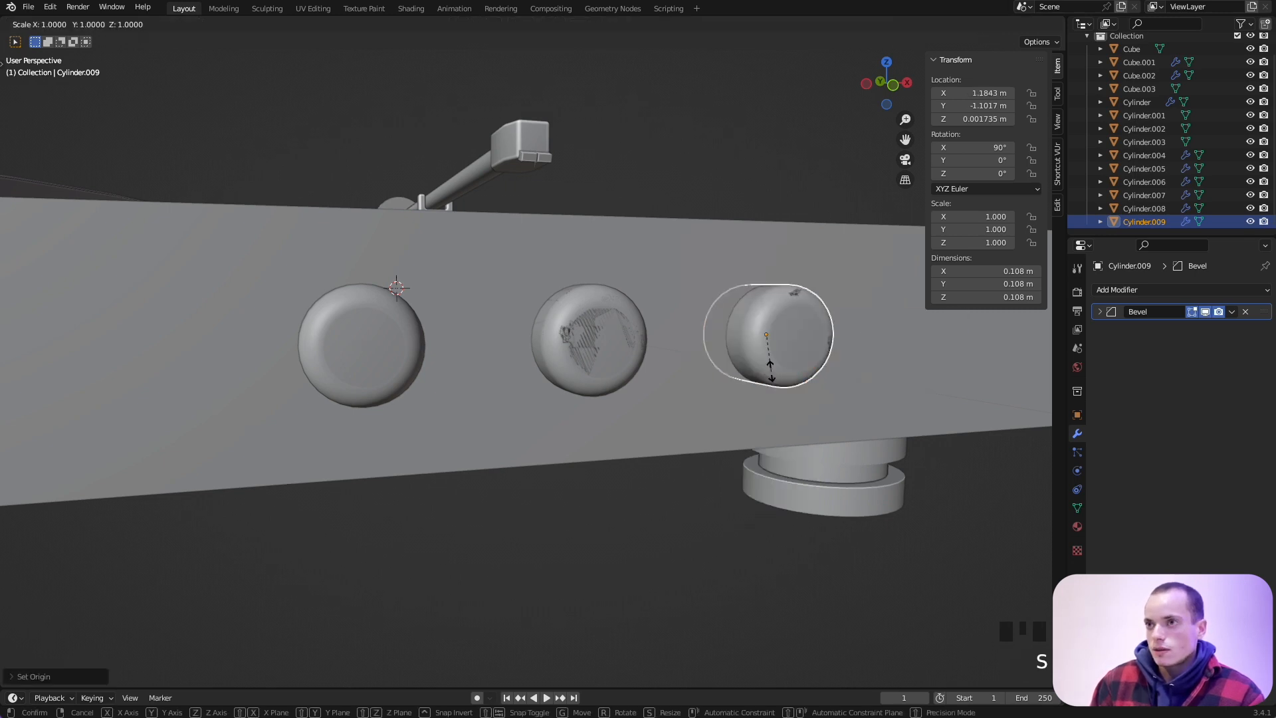
right_click(770, 362)
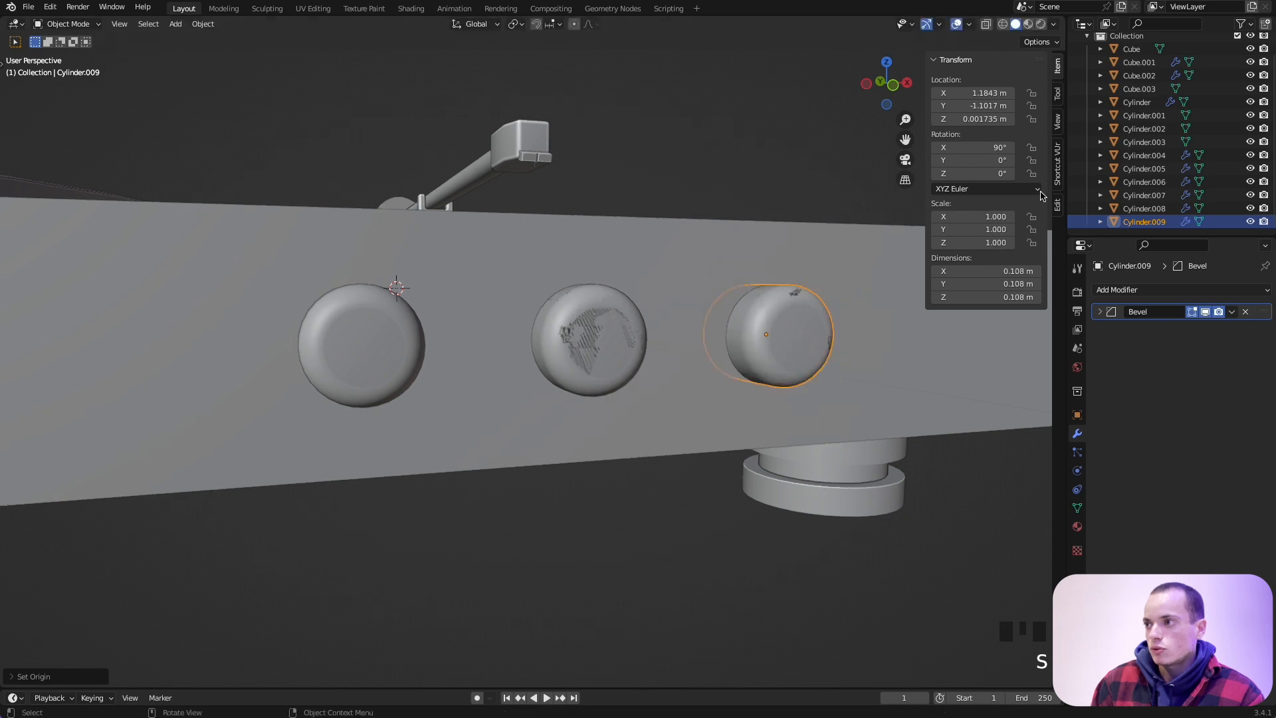
Scale Cylinder.007, Cylinder.008 and Cylinder.009 together to about 1.008, using Individual Origins as the transform pivot point.
click(1143, 195)
shift+click(1143, 208)
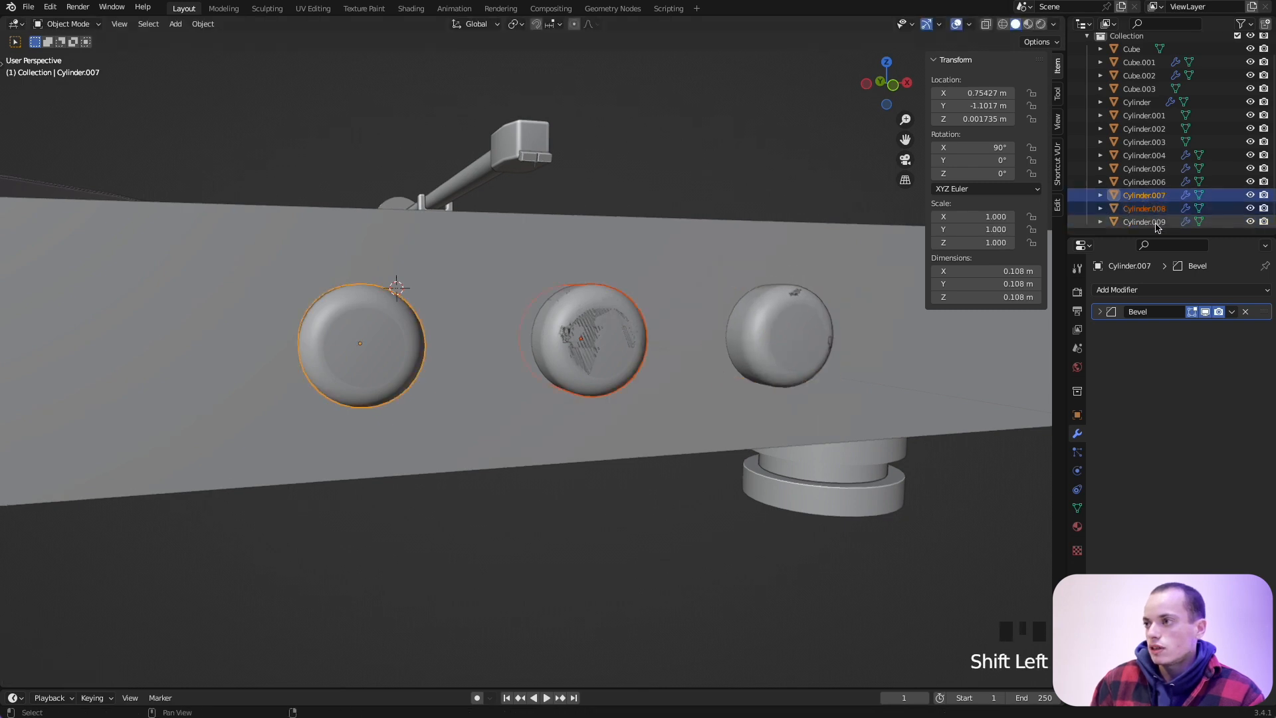
shift+click(1143, 222)
key(s)
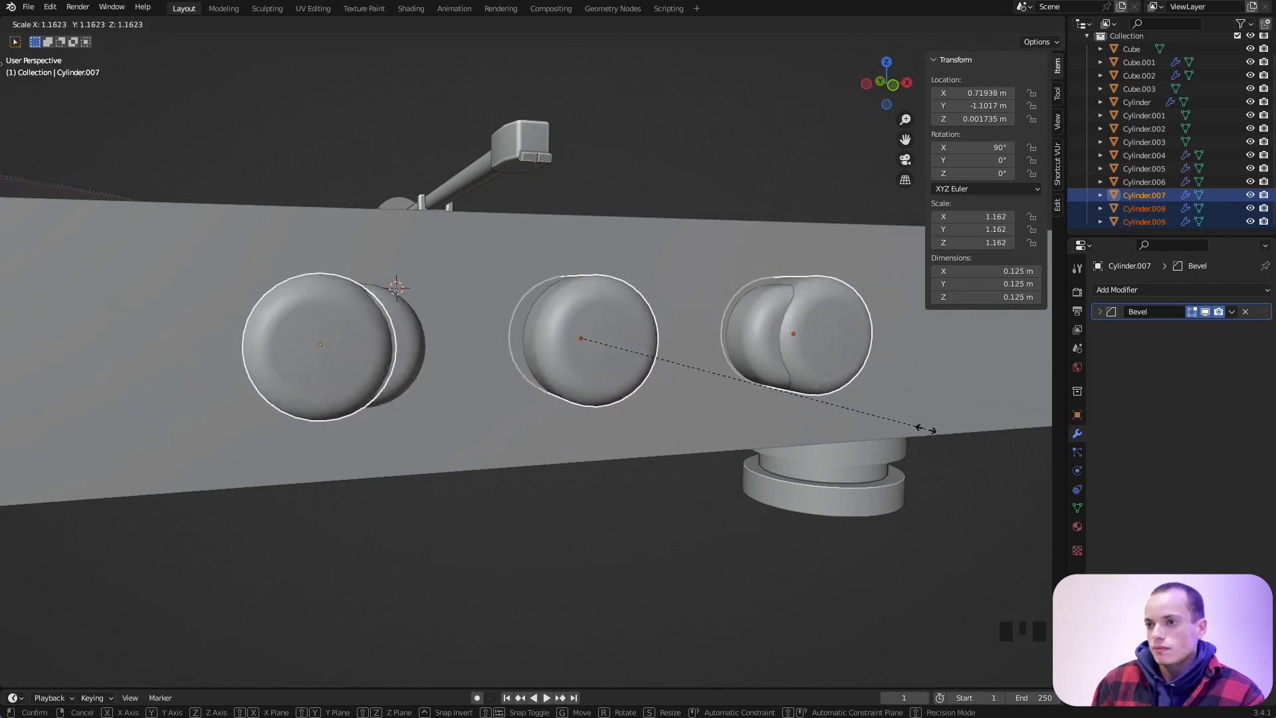
key(Escape)
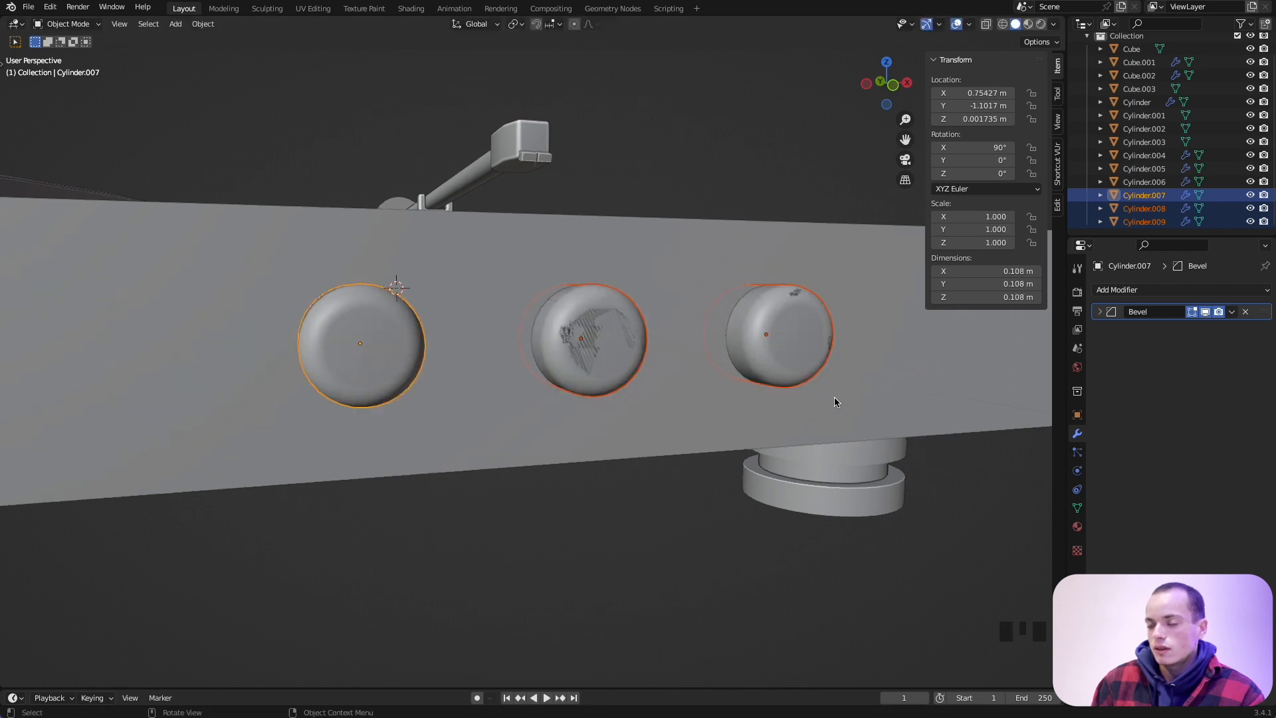
click(515, 25)
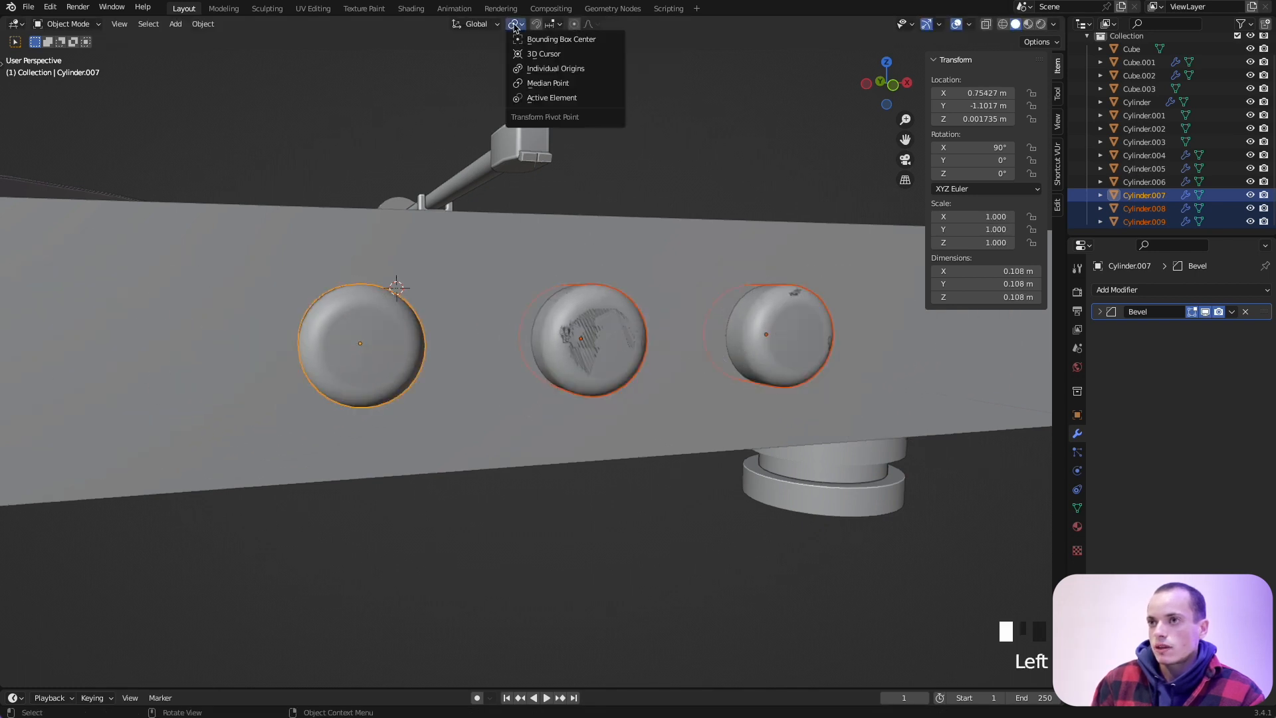
click(577, 70)
key(s)
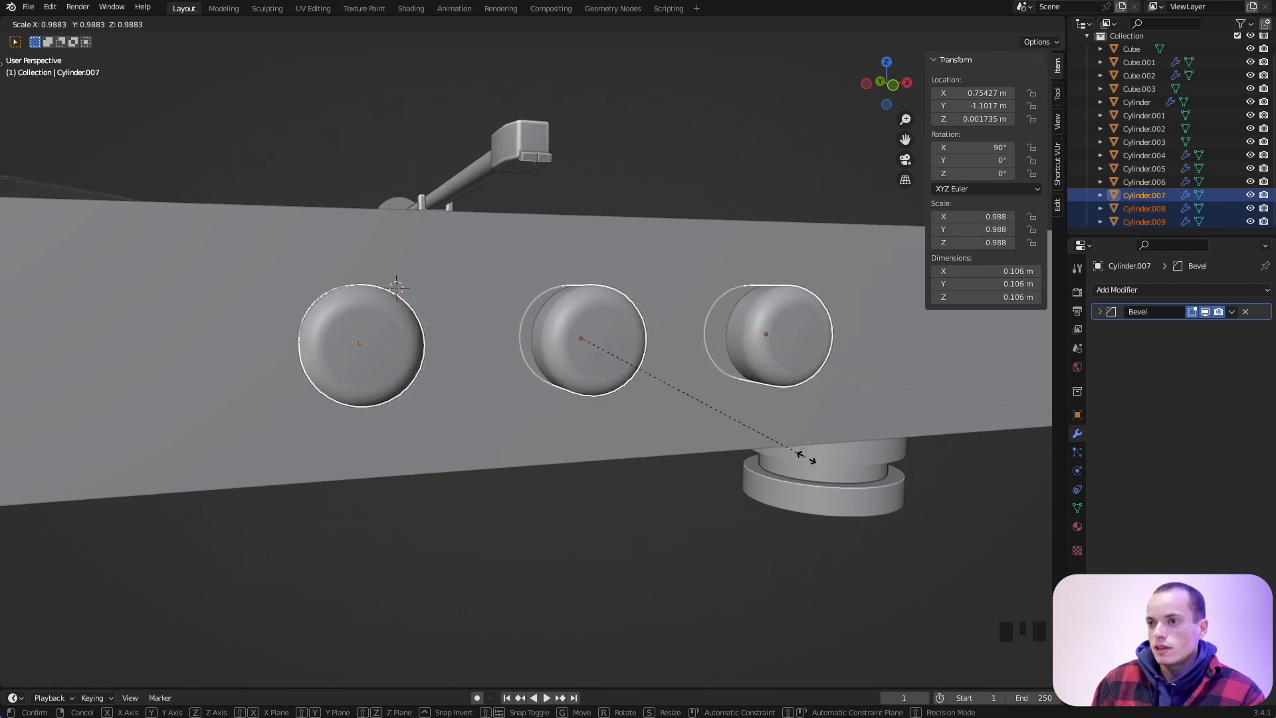
click(811, 464)
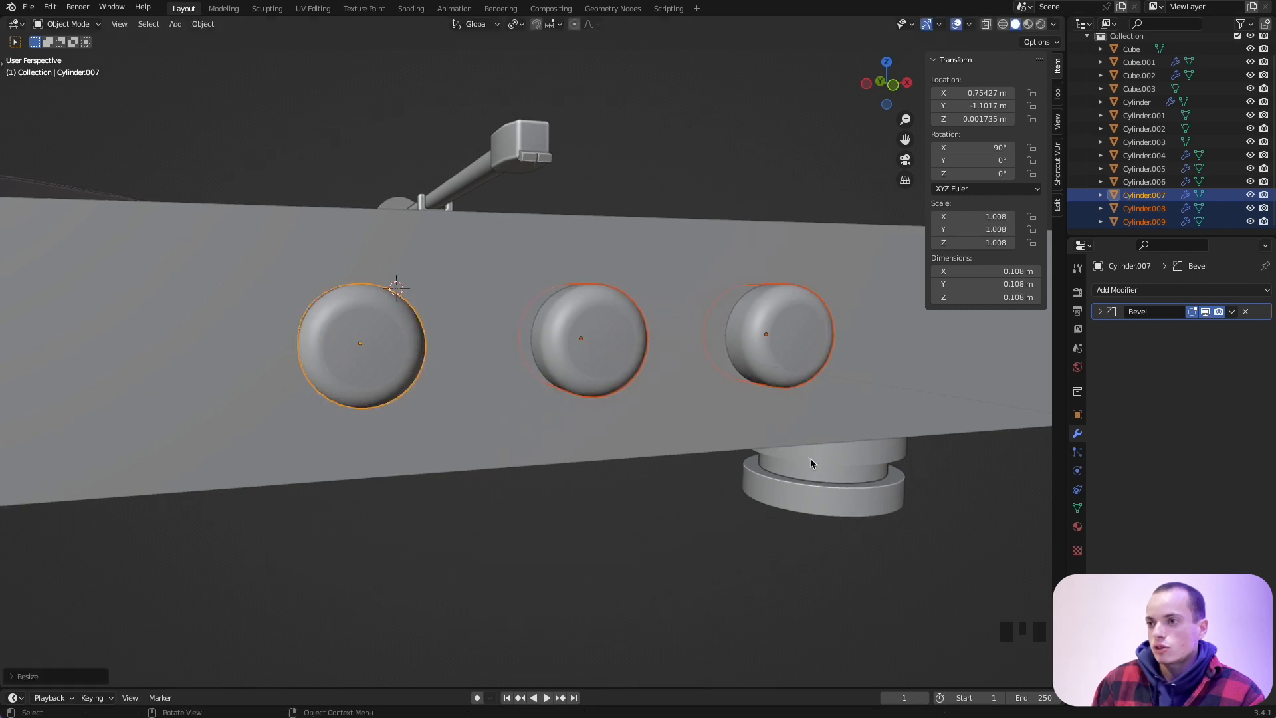
click(1155, 182)
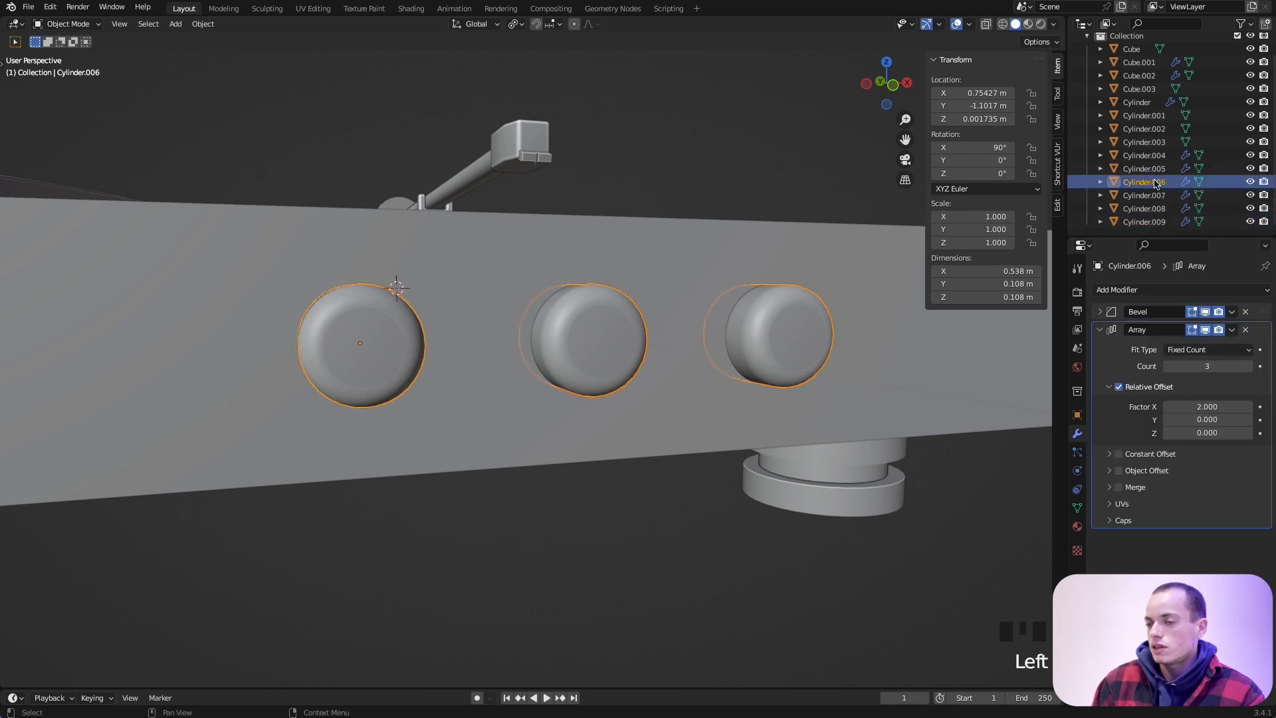
click(1144, 195)
click(1145, 208)
click(1145, 222)
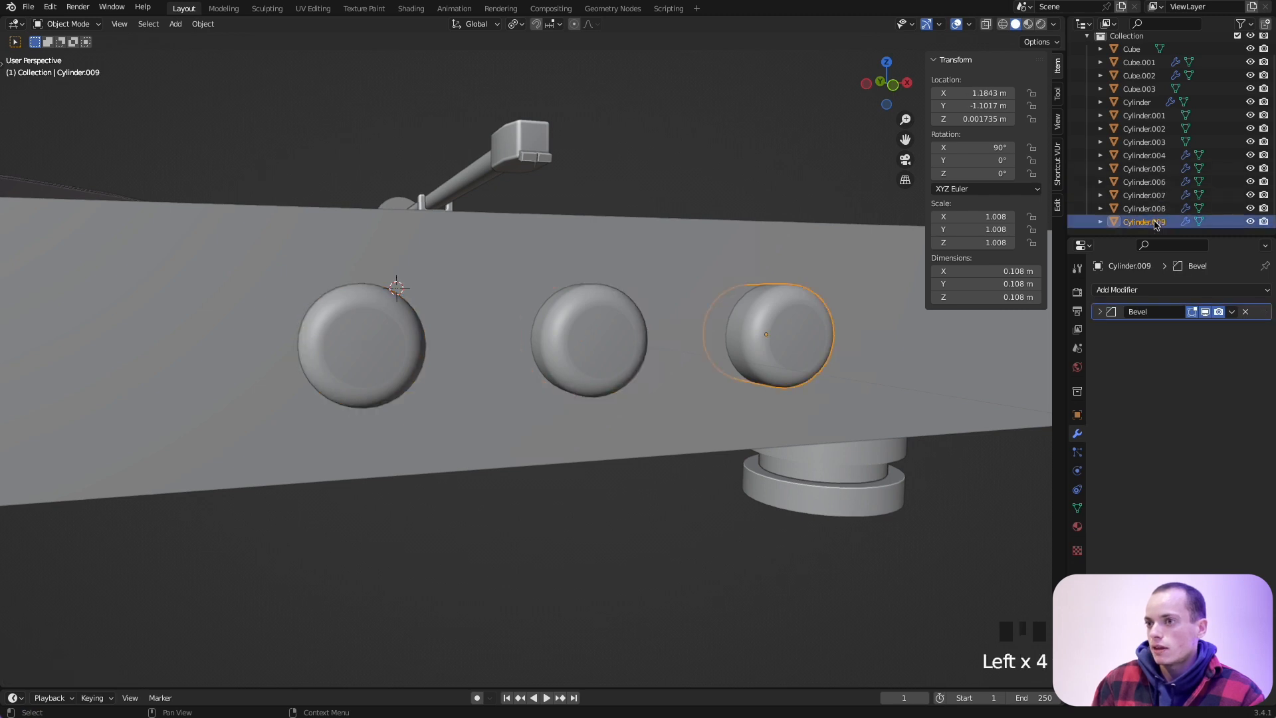
Search the add-on preferences for "bool" and check that the Bool Tool add-on is enabled, including its details.
click(50, 7)
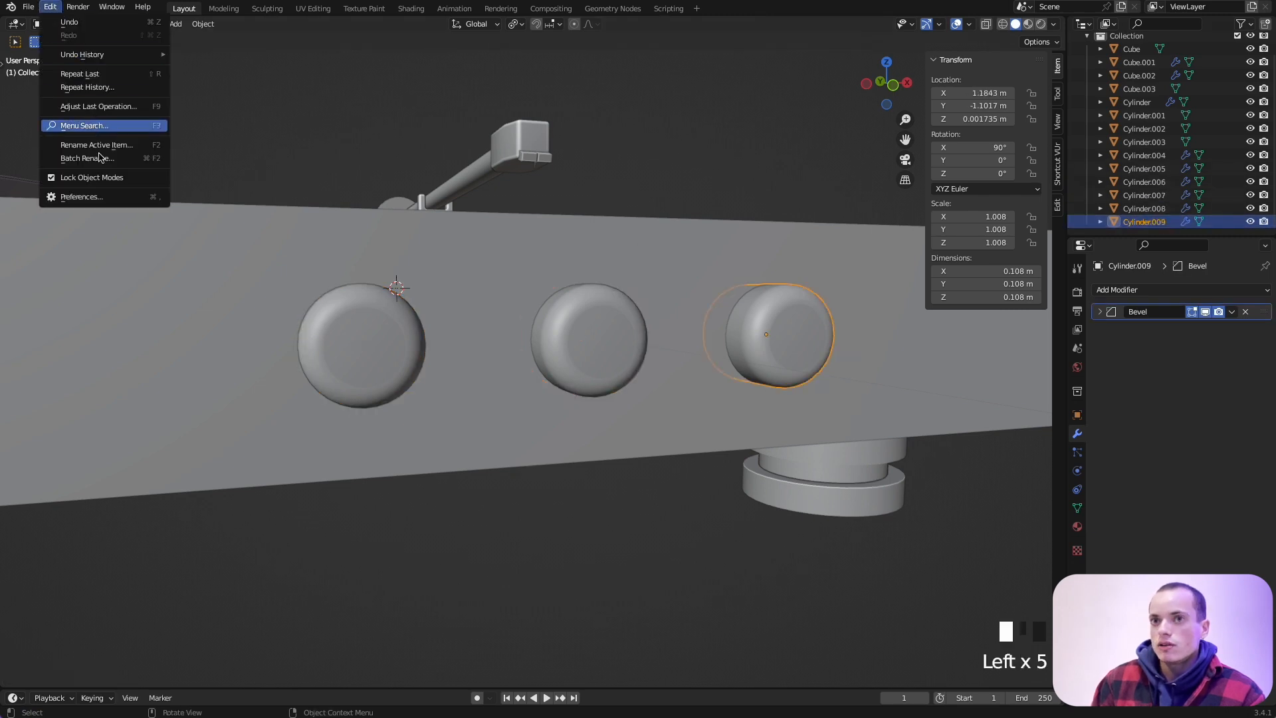
click(101, 197)
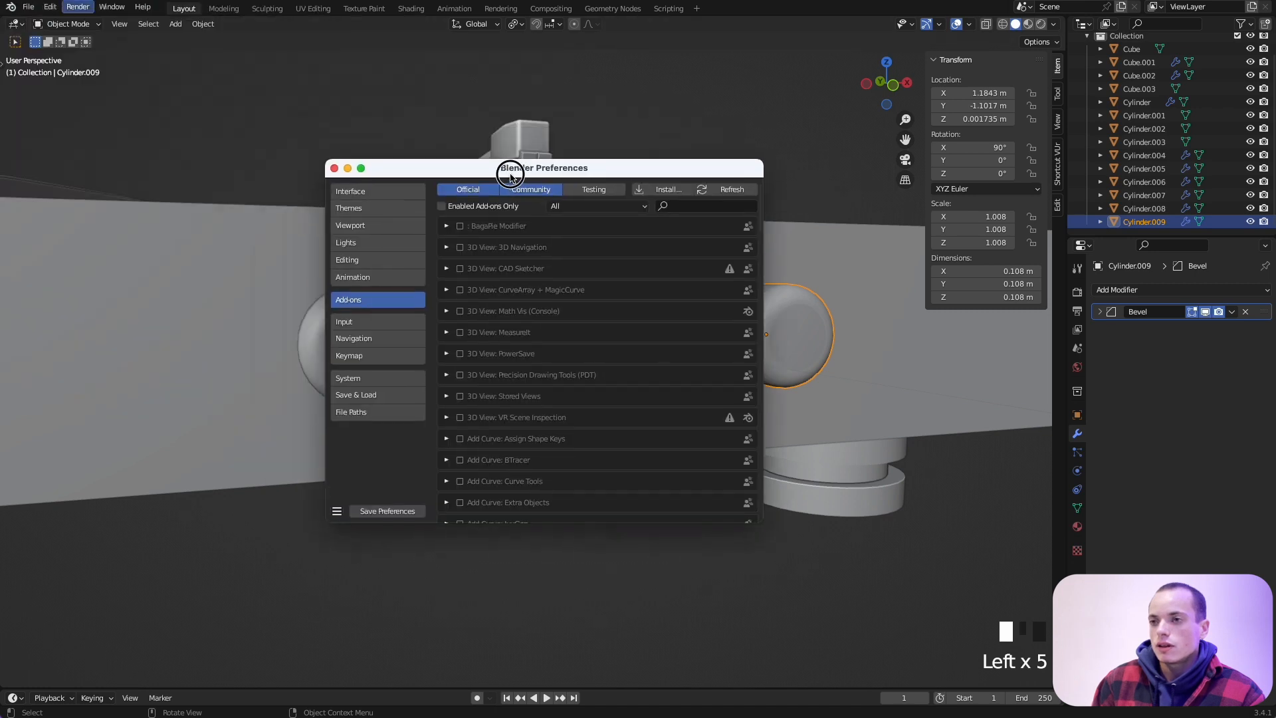
click(691, 212)
text(bool)
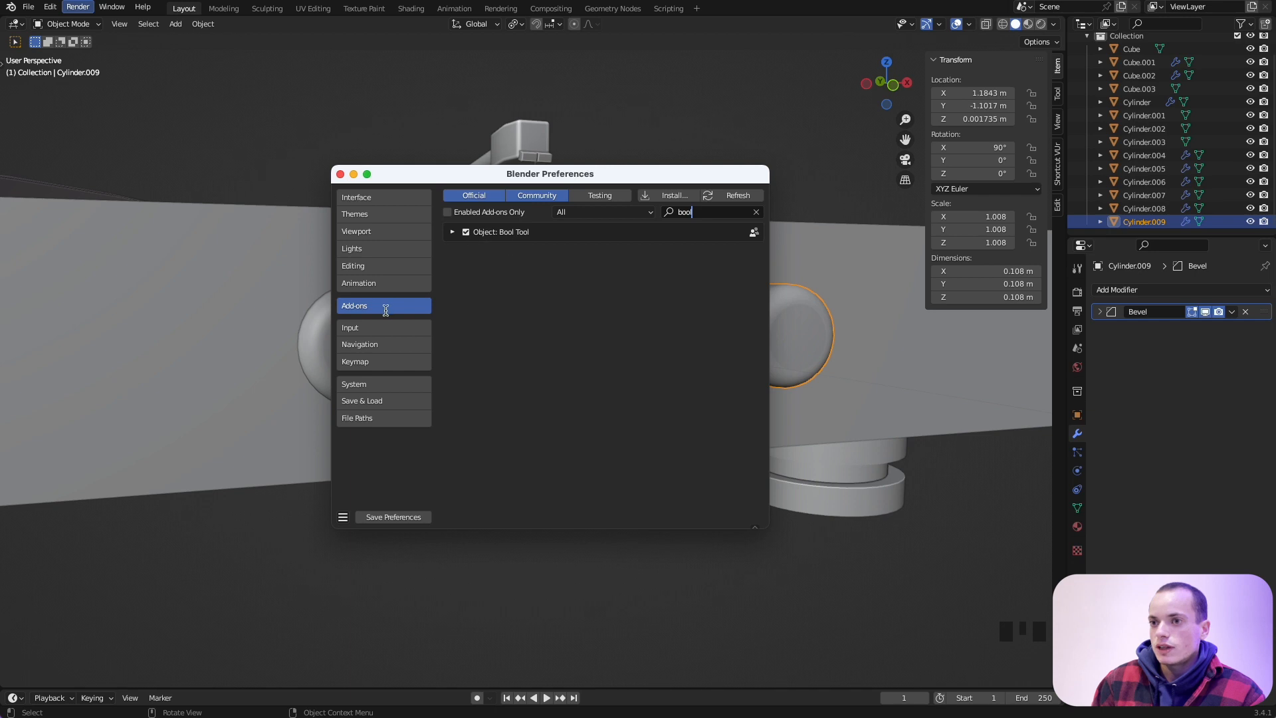
click(451, 231)
click(452, 232)
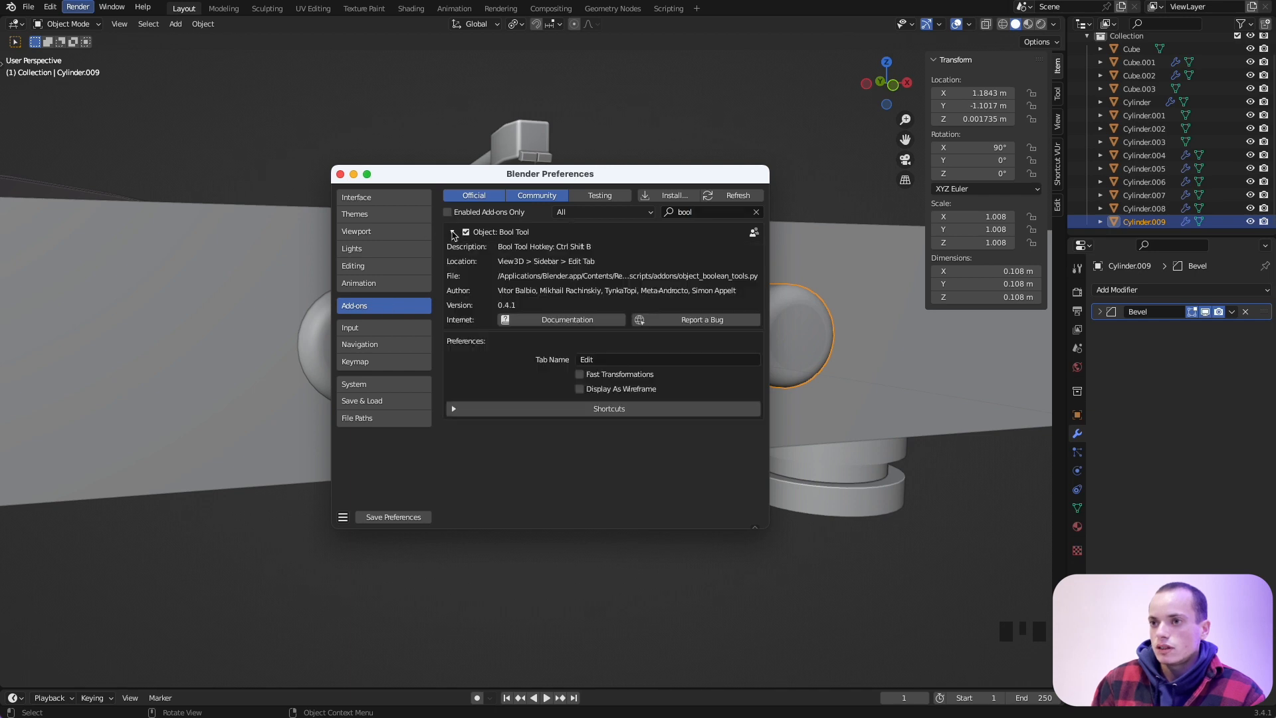
click(454, 232)
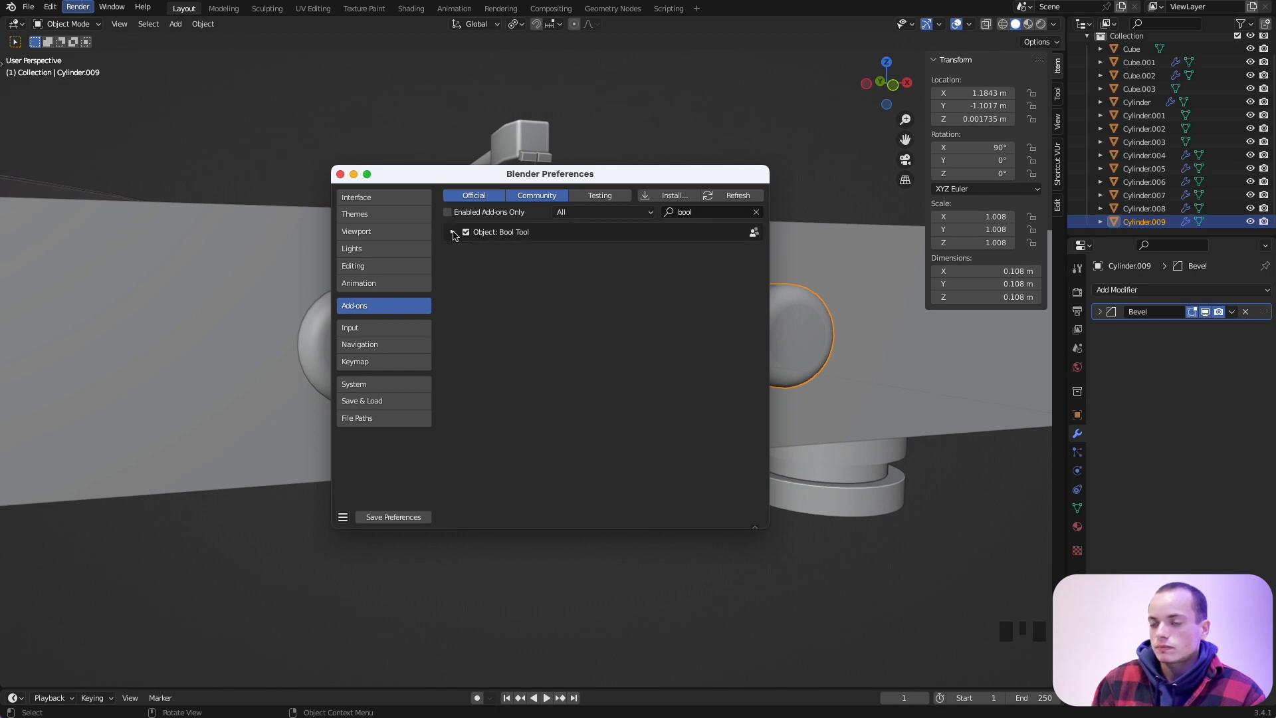
click(340, 174)
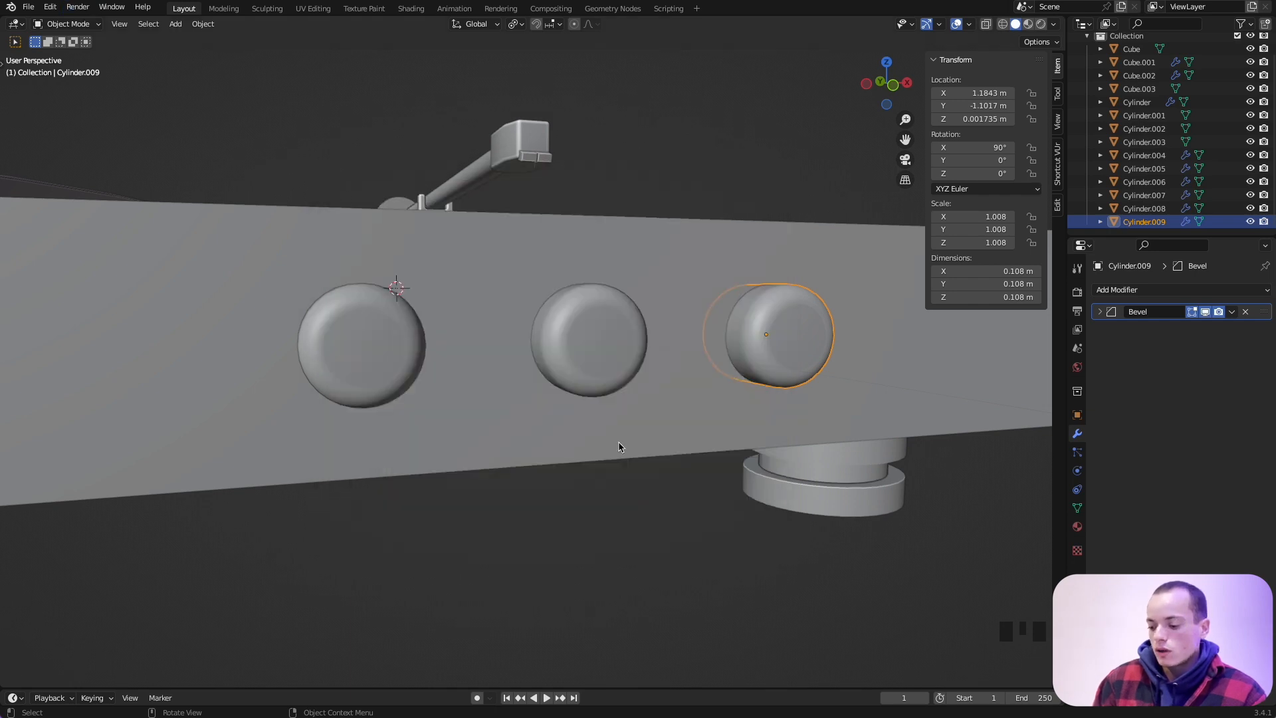
Subtract Cylinder.007, Cylinder.008 and Cylinder.009 from the record player body, Cube, using Bool Tool's Difference brush operation.
click(1145, 194)
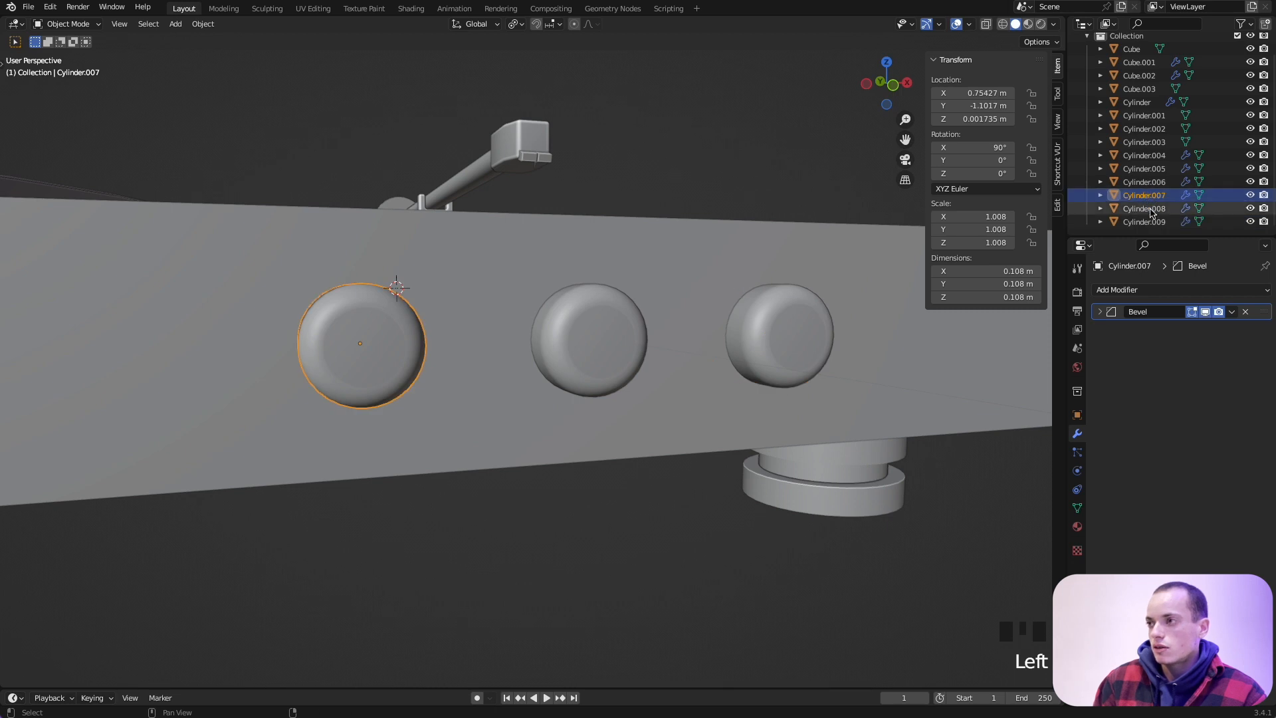
shift+click(1152, 209)
shift+click(1153, 222)
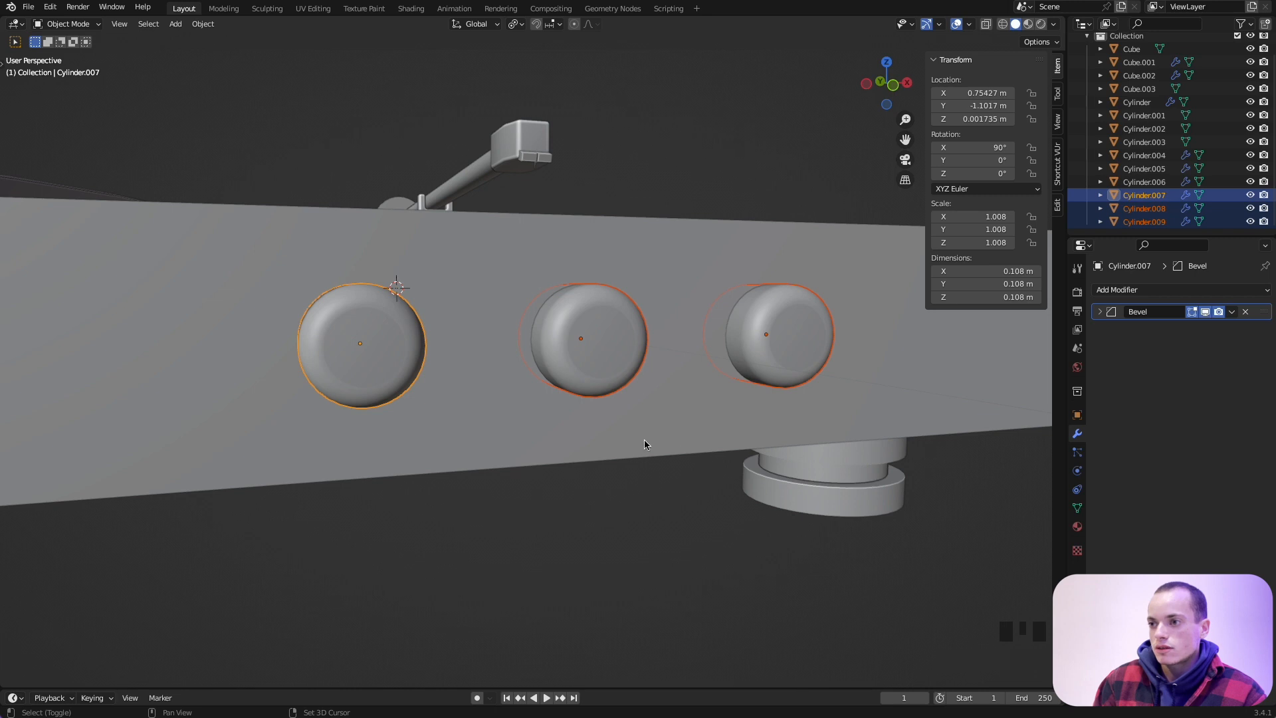
shift+click(687, 439)
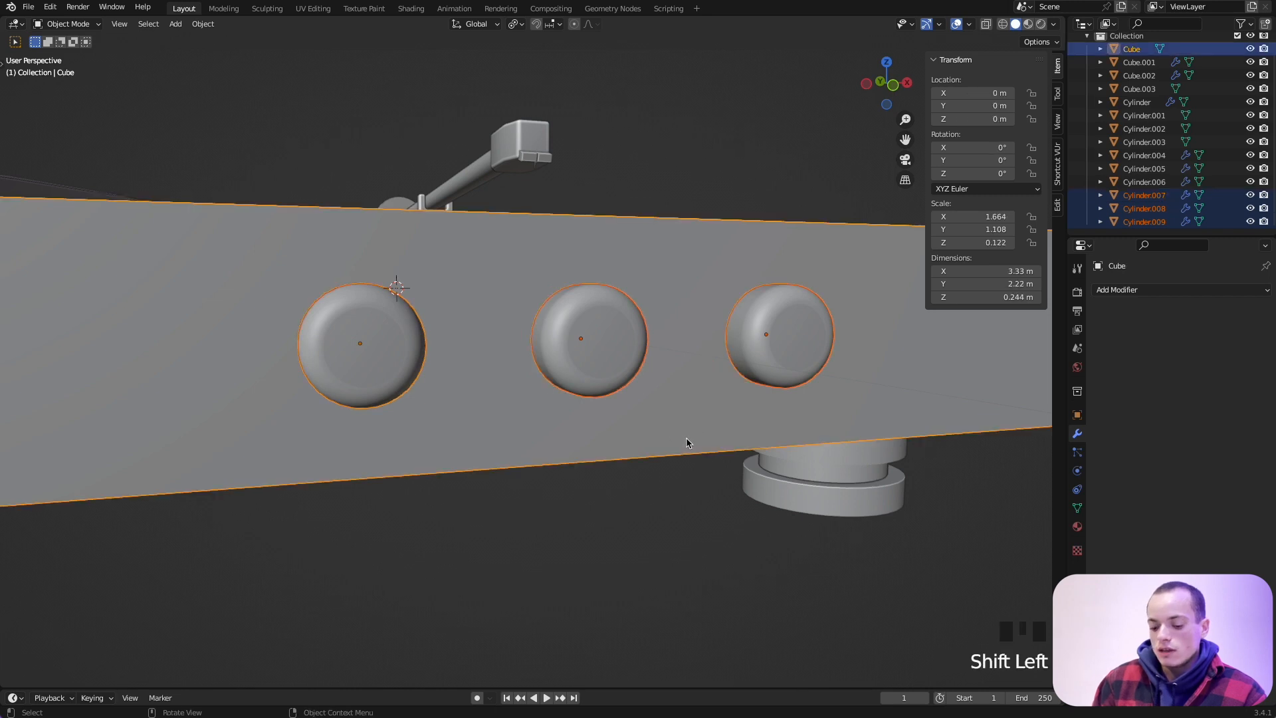
key(ctrl+KP_Subtract)
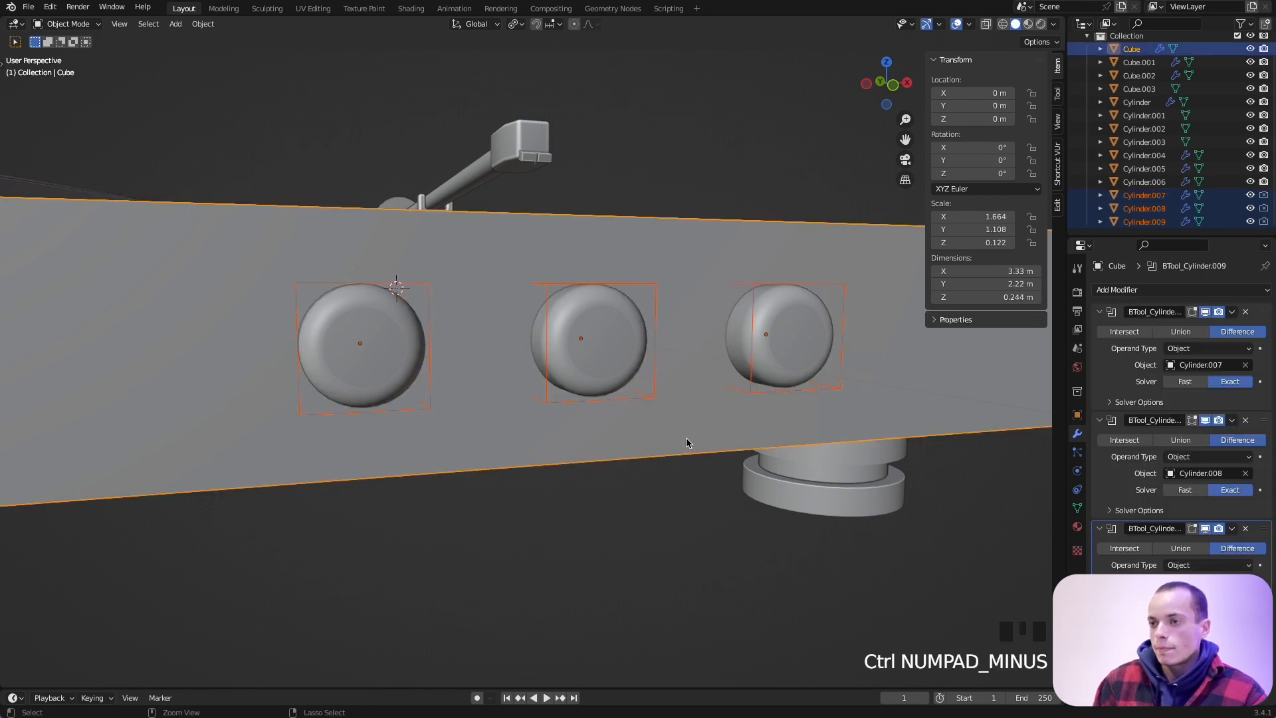
scroll(688, 372, up, 4)
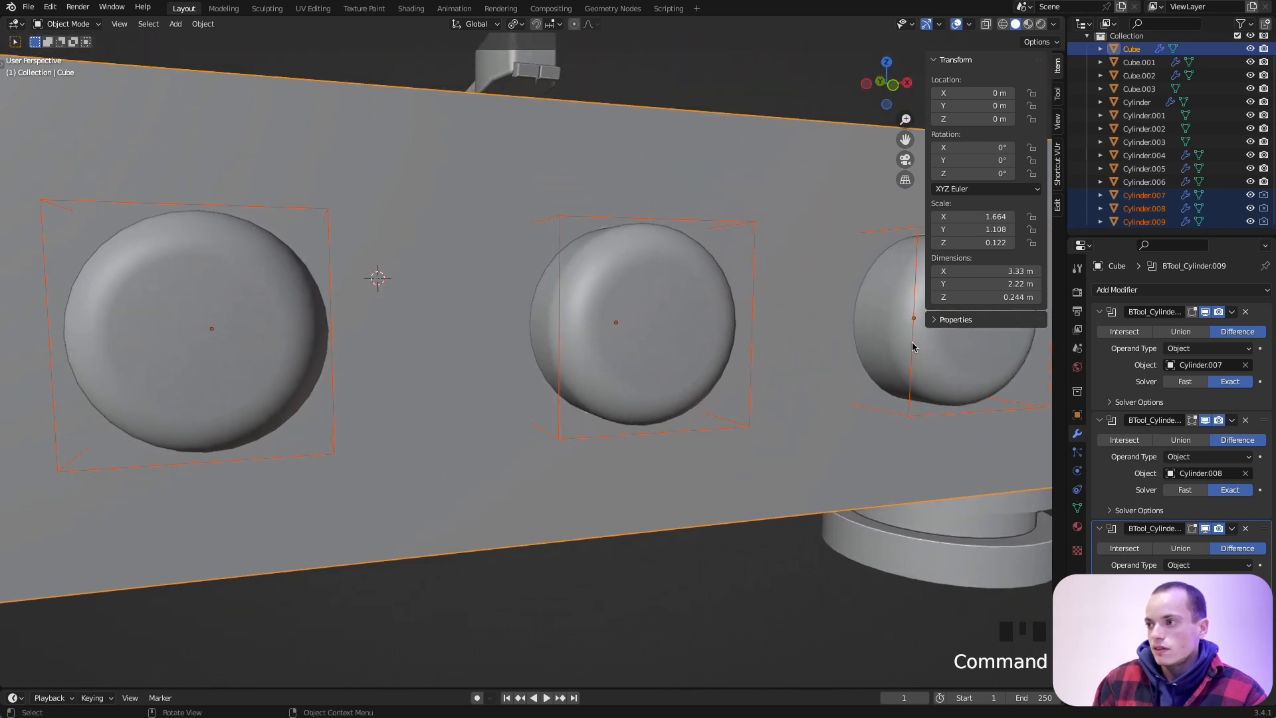
middle_drag(717, 359, 798, 427)
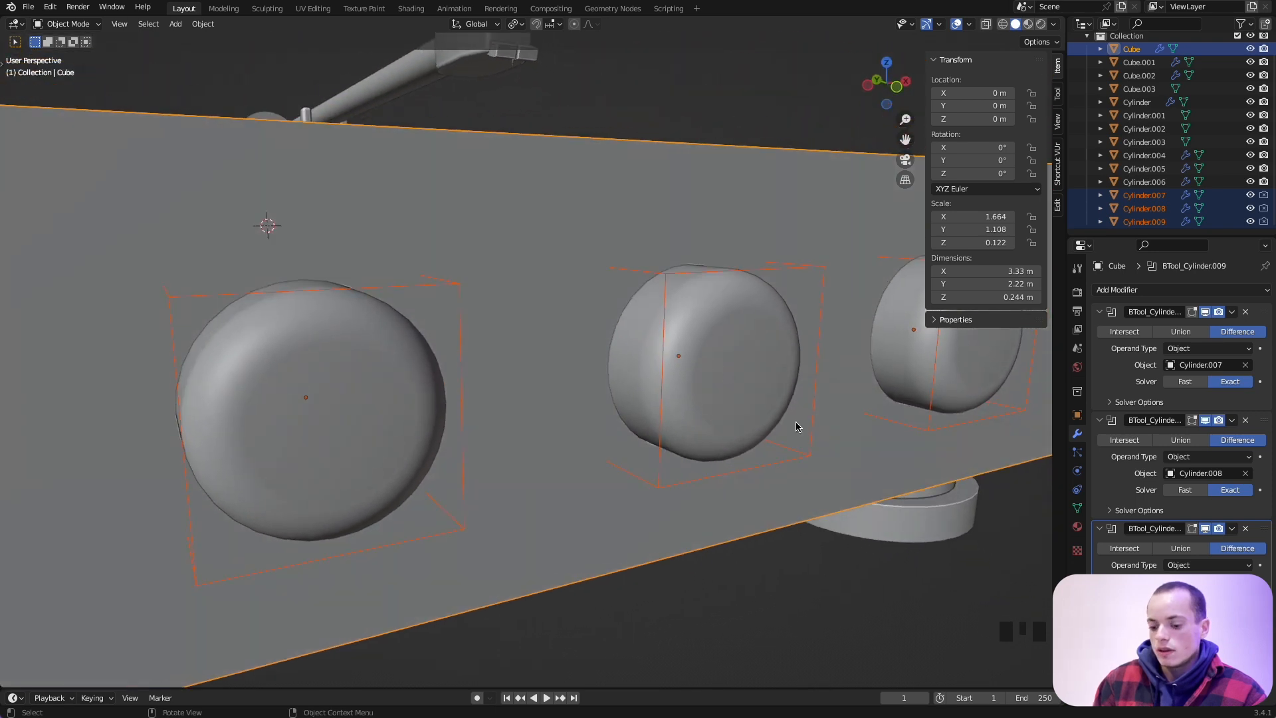
Scale the cutters Cylinder.007, Cylinder.008 and Cylinder.009 together to about 1.042 to widen the recesses around the knobs.
key(s)
right_click(815, 335)
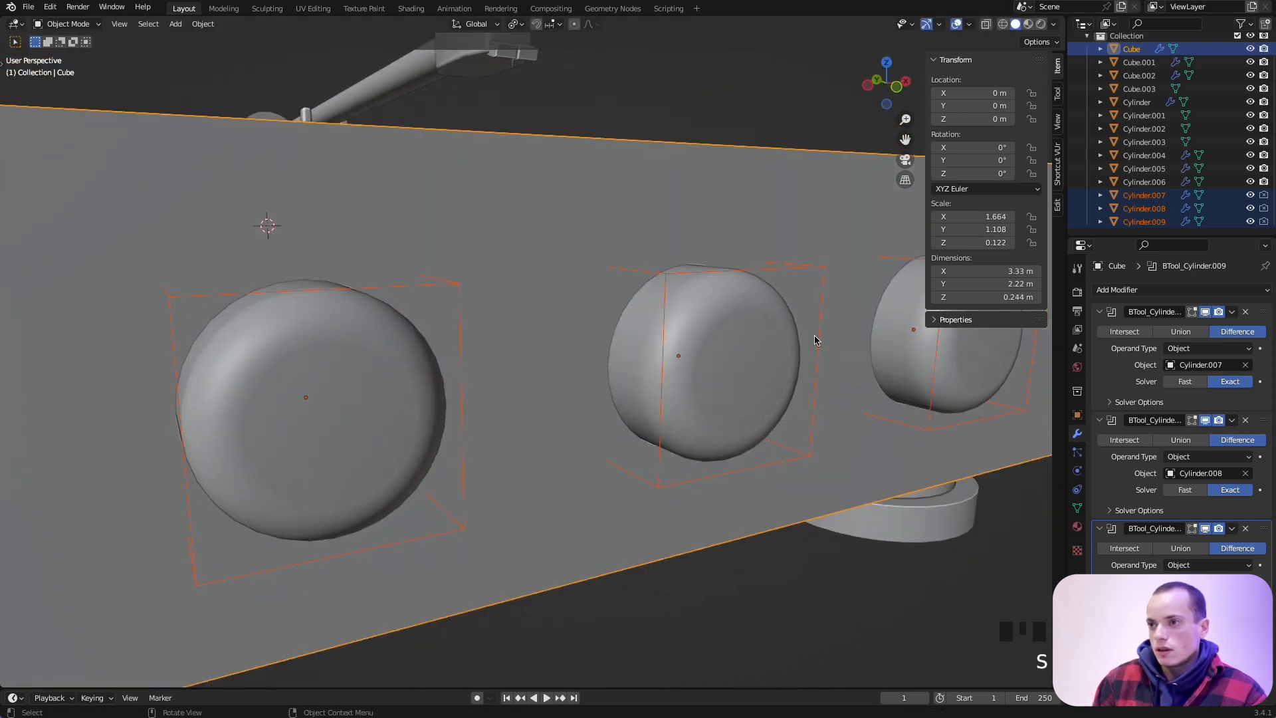
click(823, 277)
click(1144, 194)
shift+click(1155, 222)
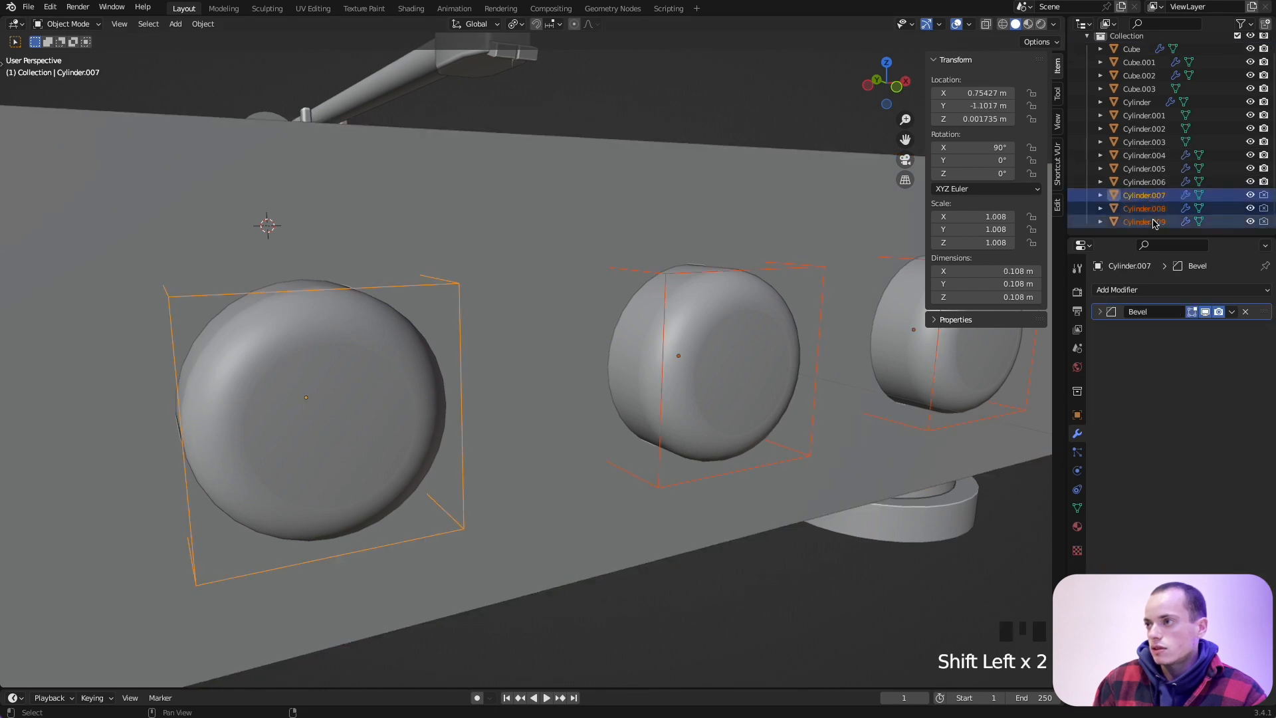
key(s)
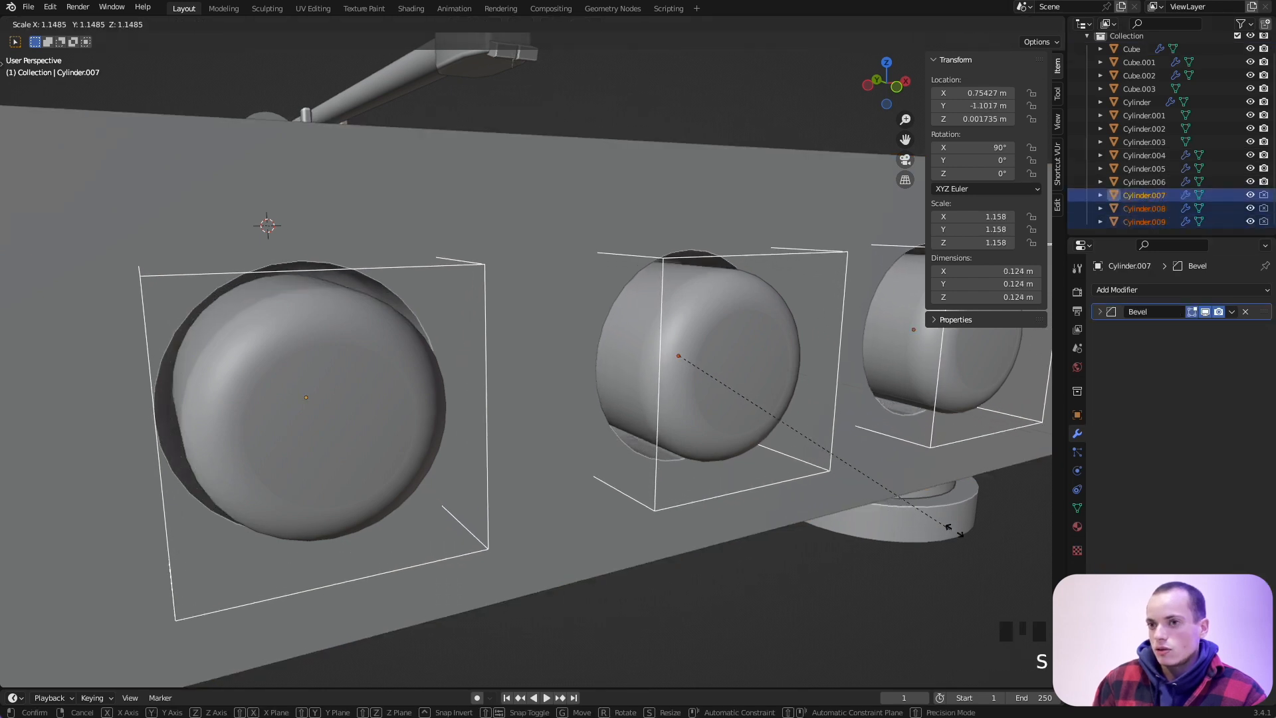
click(919, 520)
middle_drag(920, 521, 921, 521)
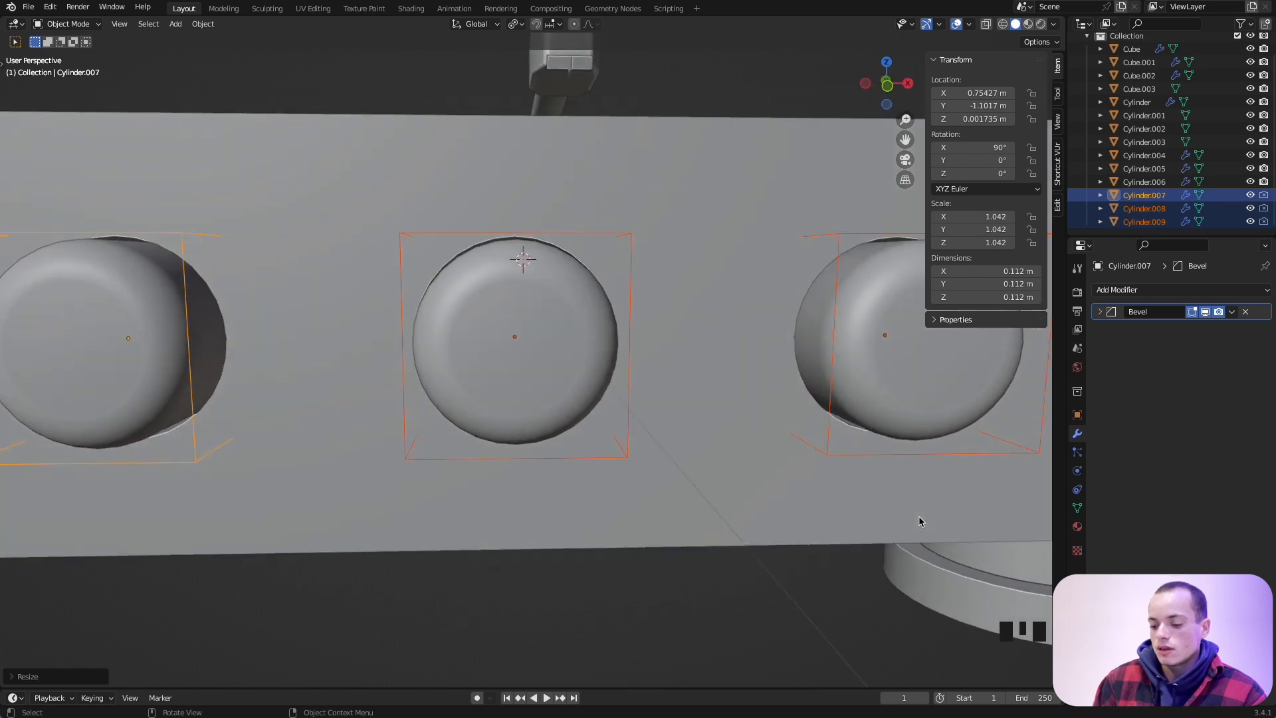
Reduce the three cutters' scale to about 1.030 while checking the gap from the front, and save the file.
key(KP_3)
key(KP_1)
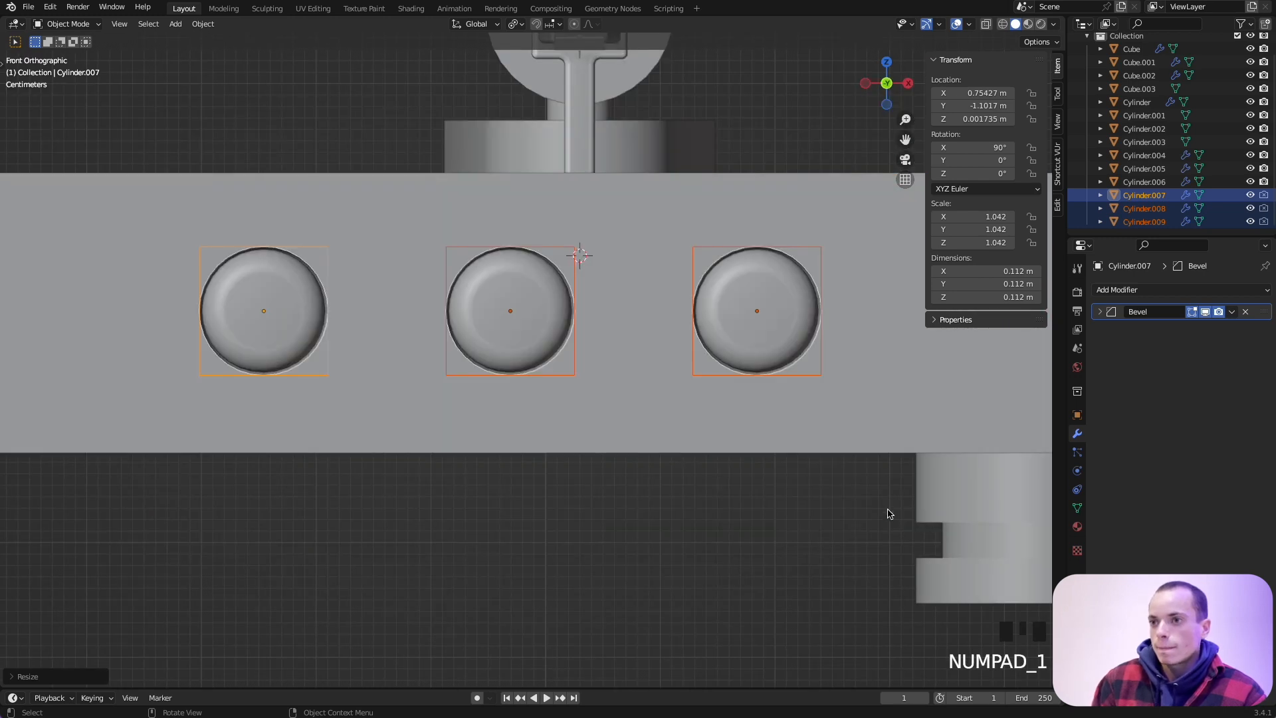
scroll(887, 514, up, 1)
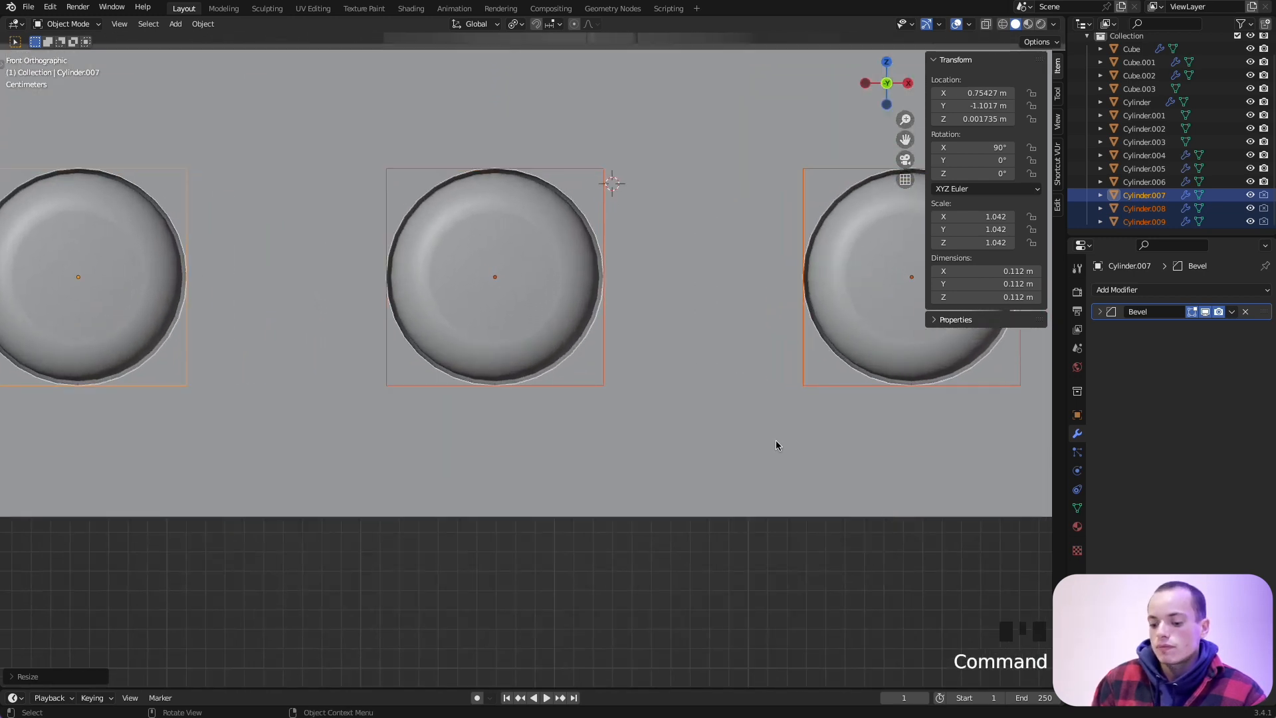
key(s)
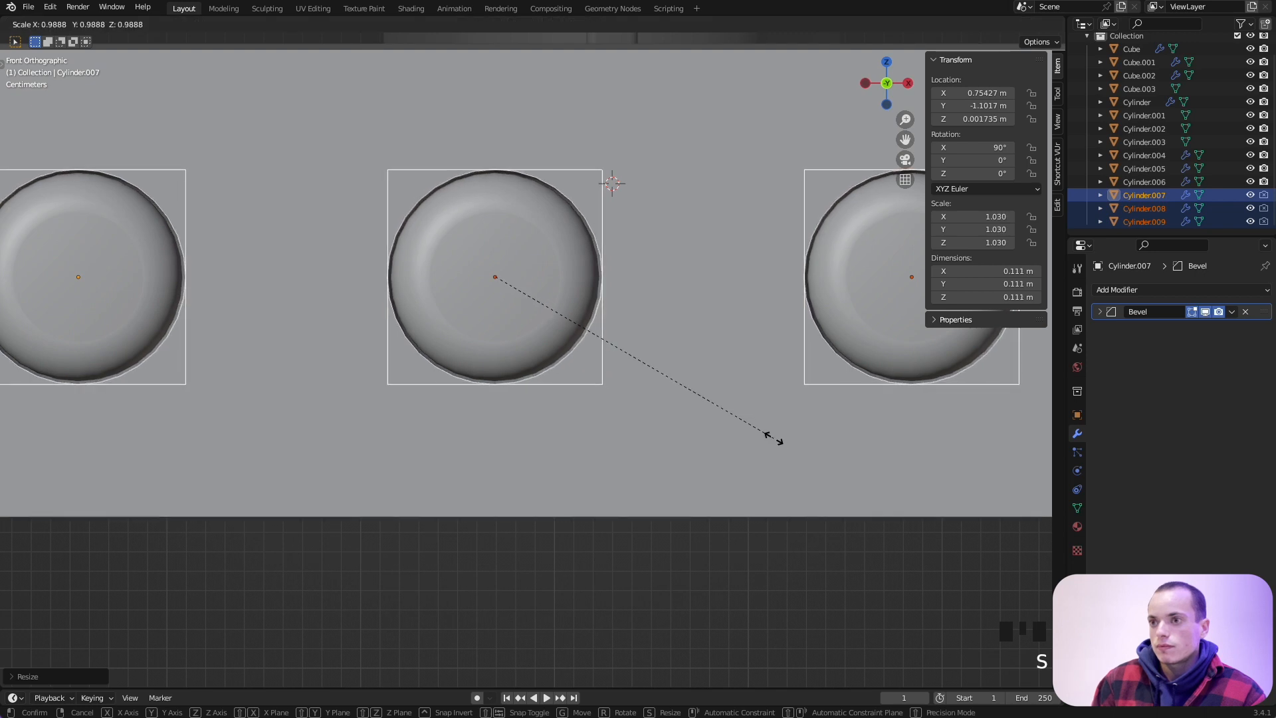
click(774, 440)
key(super+s)
Select the record player body, Cube, and apply its scale.
scroll(731, 399, left, 5)
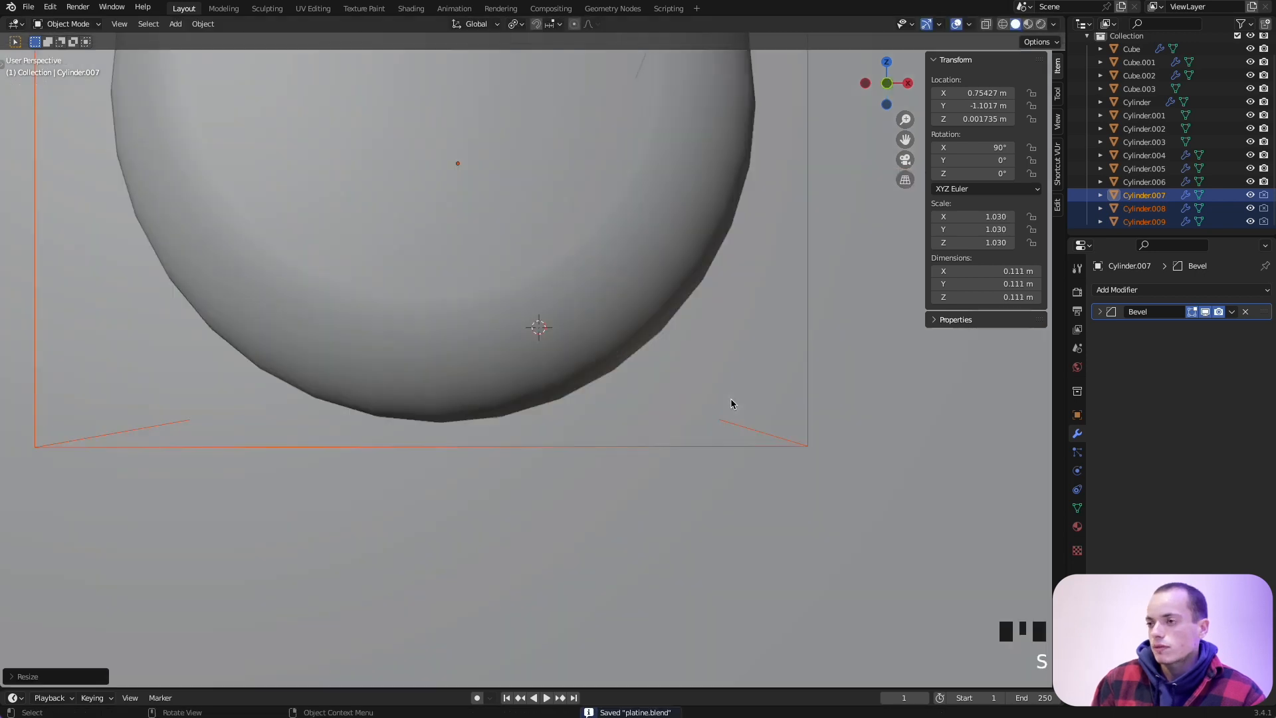
super+scroll(731, 399, down, 5)
super+scroll(731, 399, down, 6)
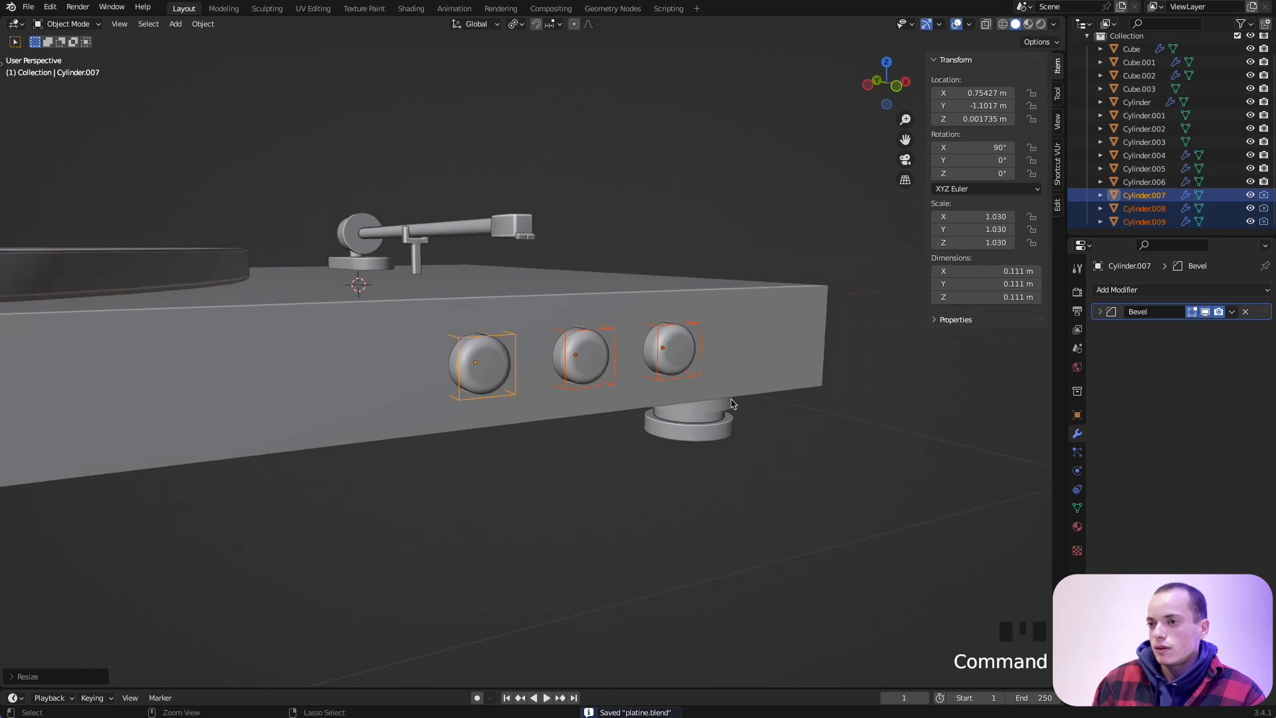
scroll(731, 399, right, 5)
super+scroll(731, 397, down, 5)
scroll(731, 397, right, 3)
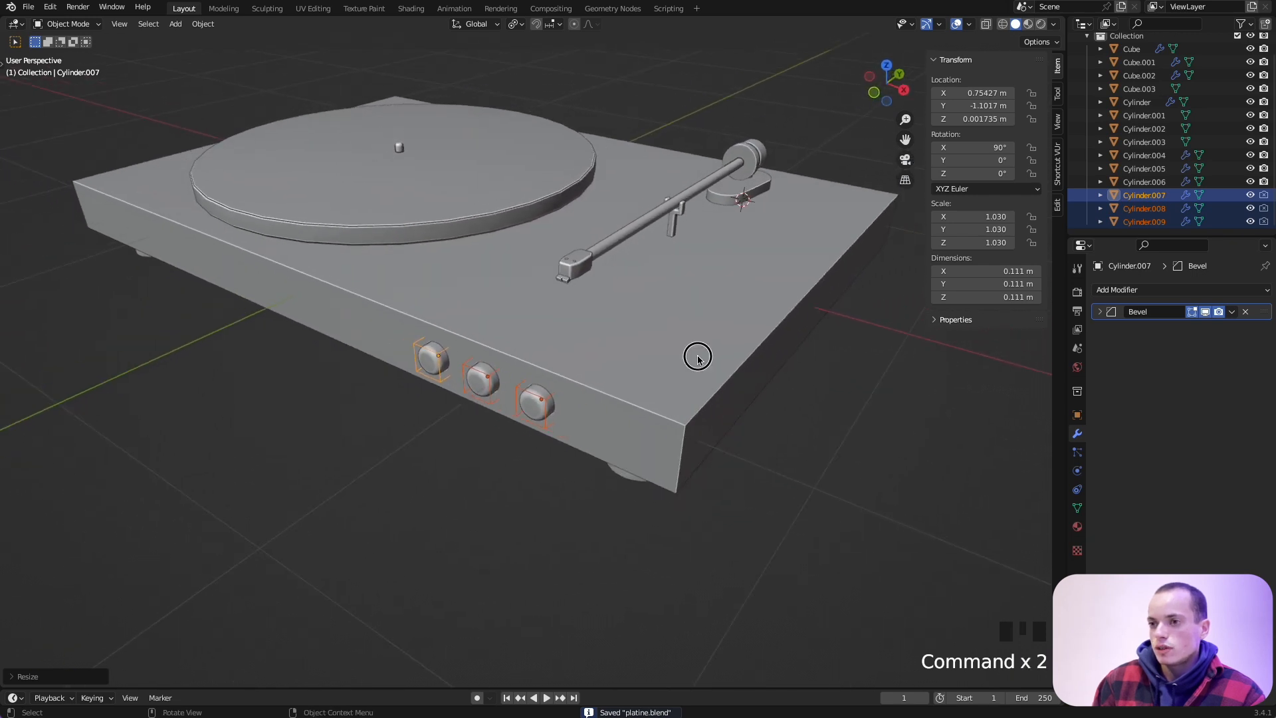
click(695, 353)
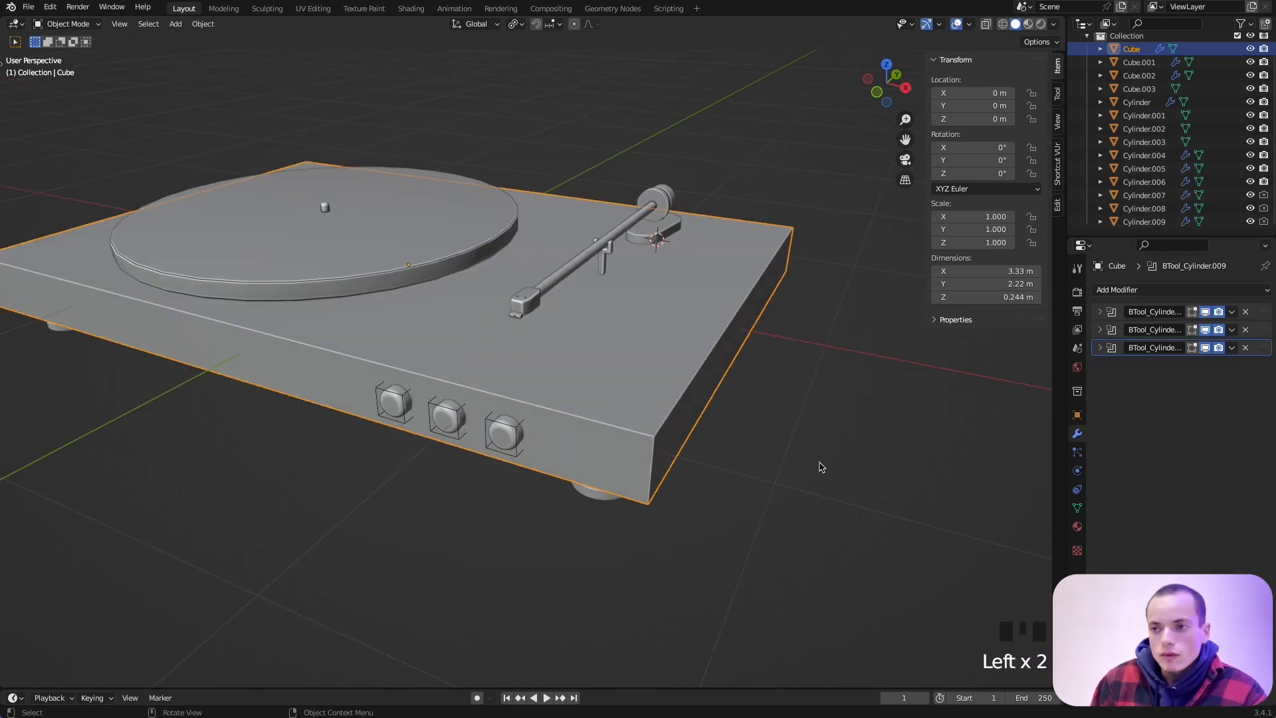
Check the three boolean cutters around the front knobs by selecting each one in turn.
super+scroll(820, 463, up, 6)
scroll(820, 462, left, 5)
scroll(819, 465, up, 4)
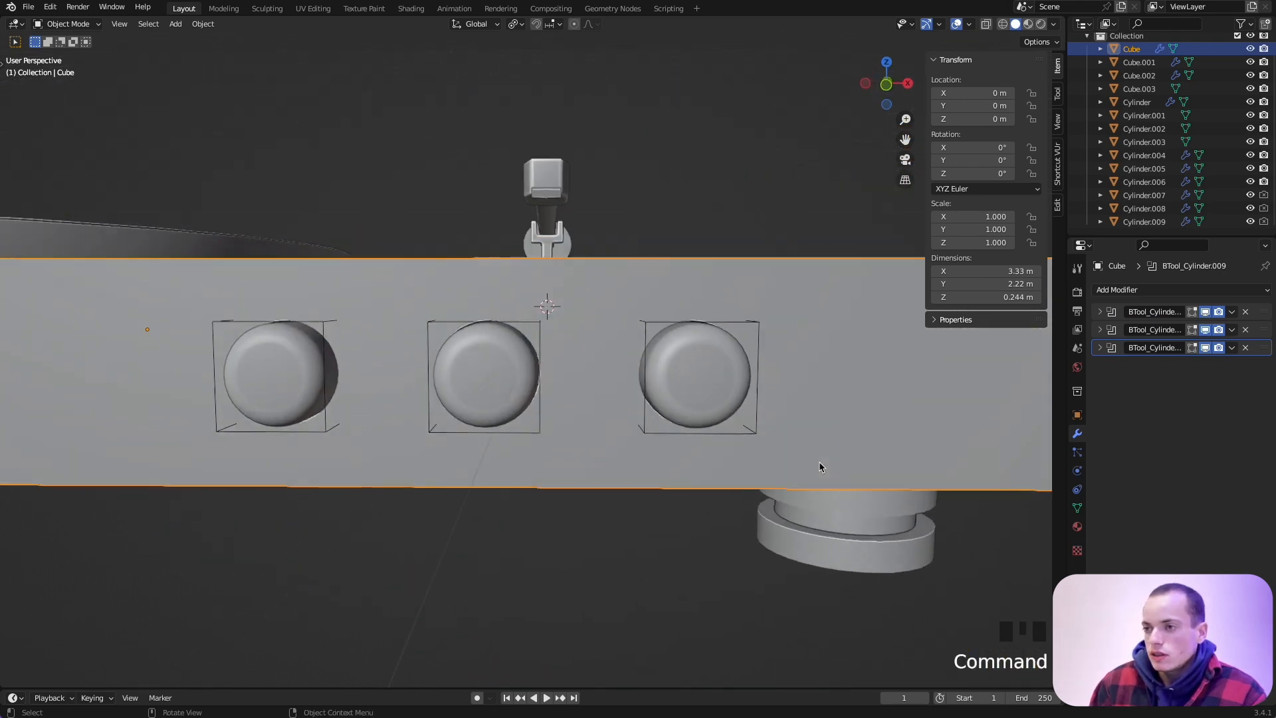
click(764, 339)
click(546, 331)
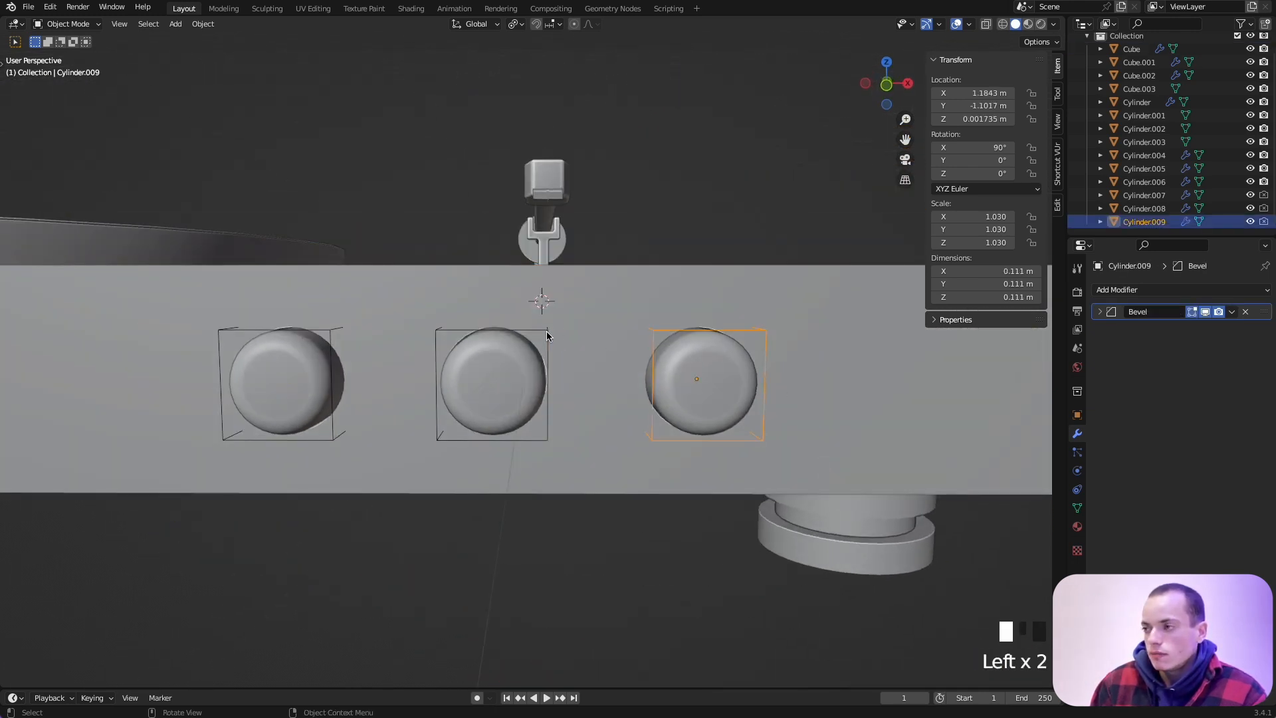
click(328, 333)
Apply all three BTool boolean modifiers on the record player body, Cube.
click(905, 446)
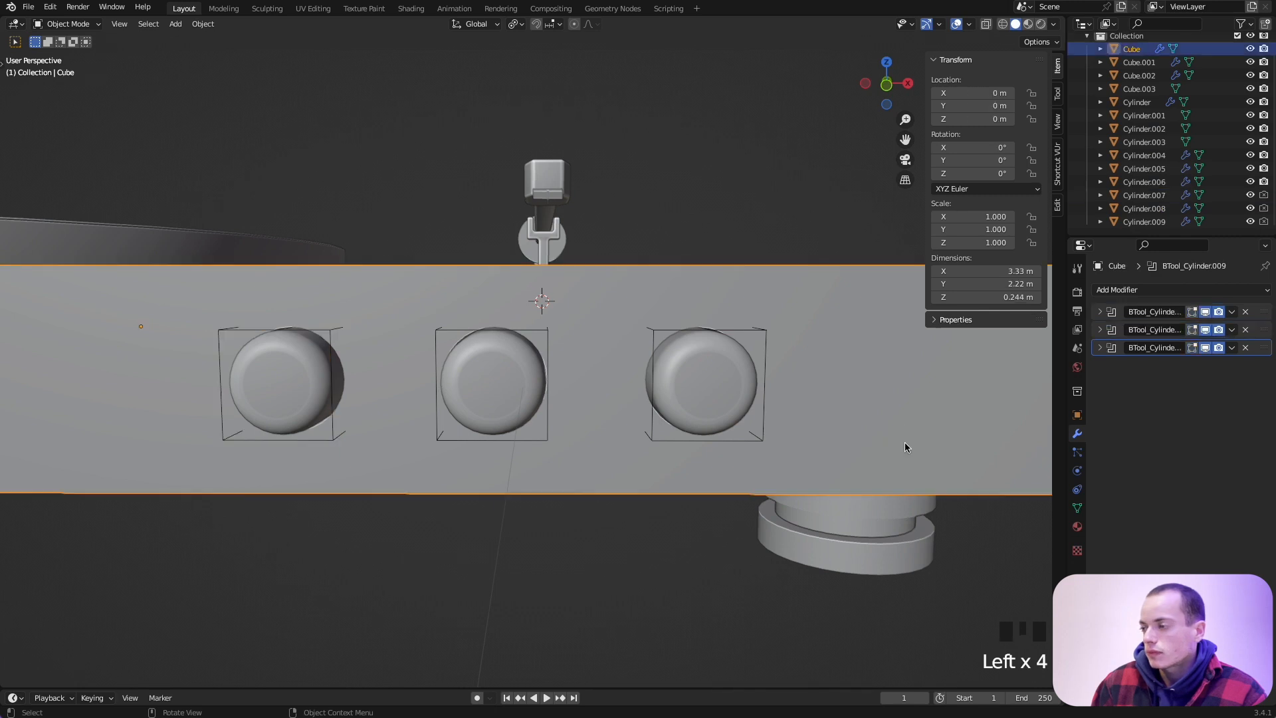
click(1100, 312)
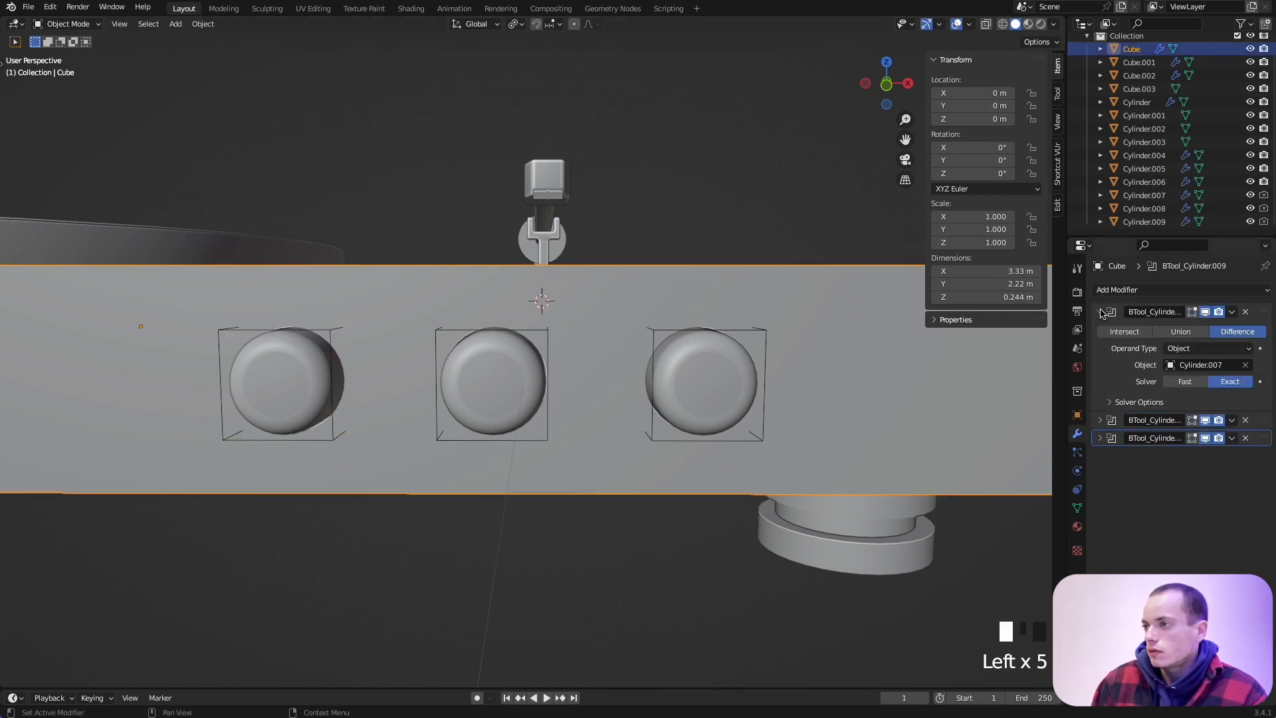
click(1100, 311)
click(1233, 312)
click(1189, 327)
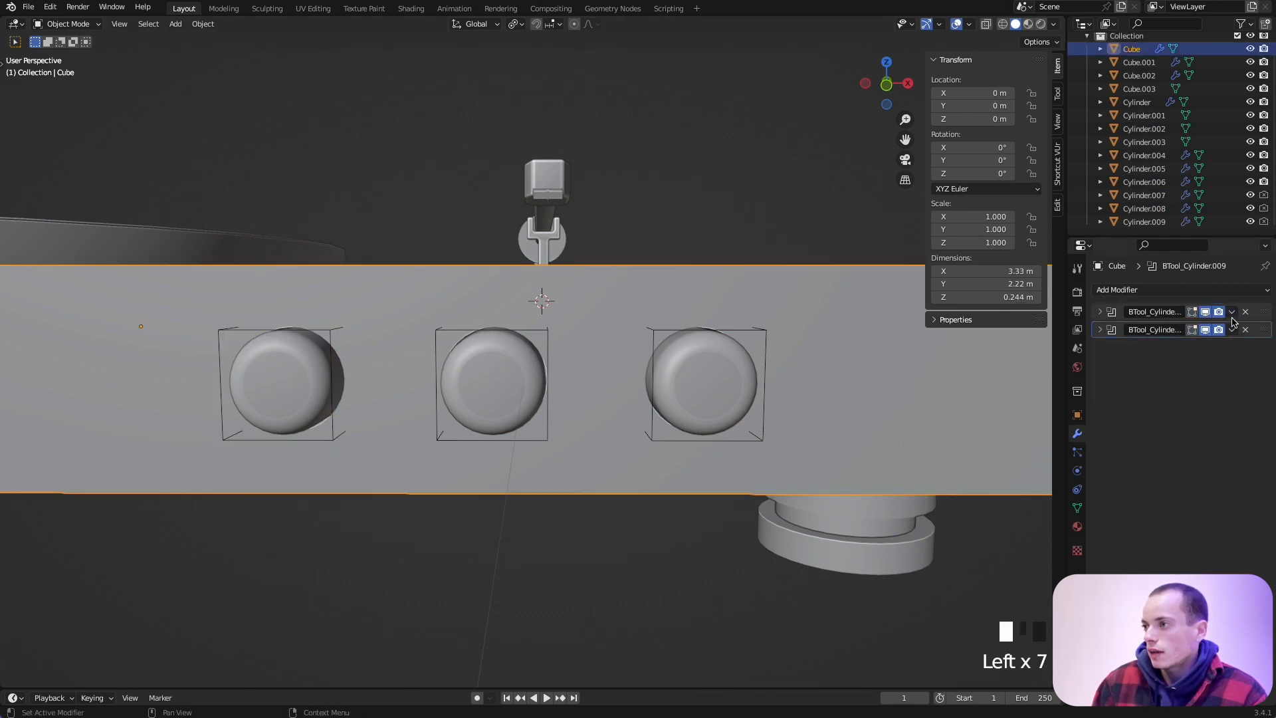
click(1233, 312)
click(1230, 327)
click(1233, 312)
click(1230, 327)
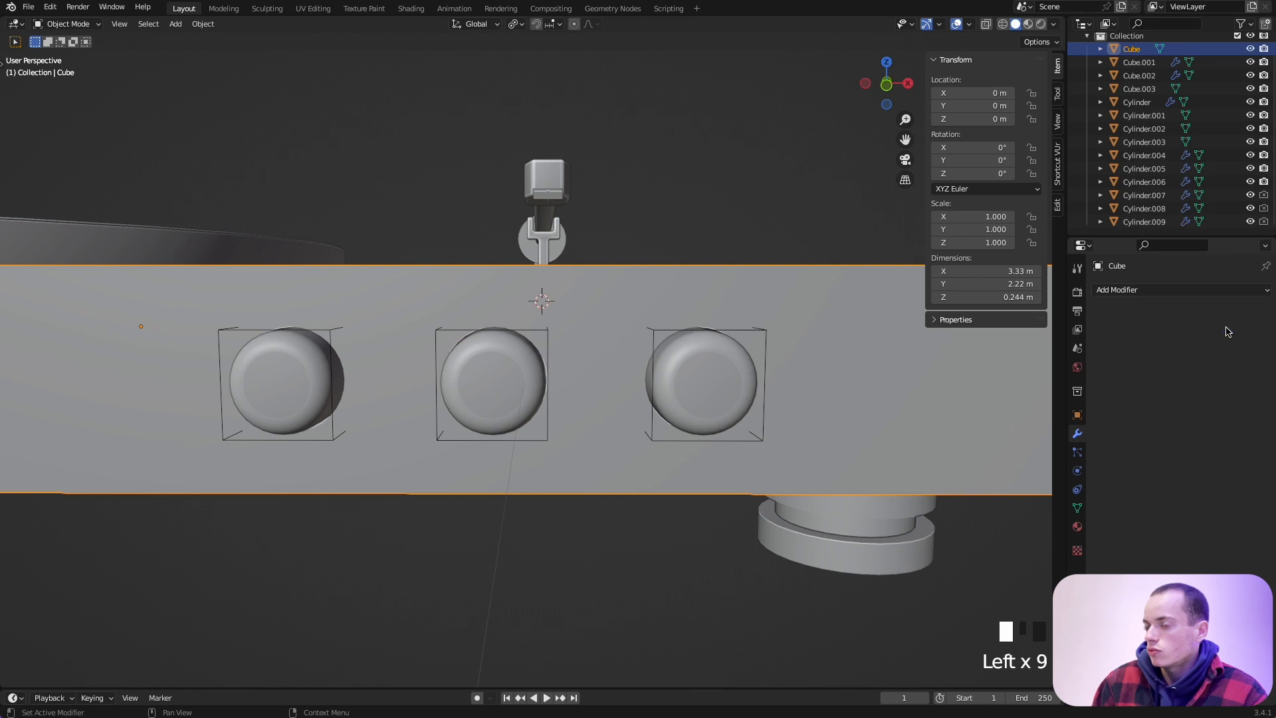
Edit the body's mesh in vertex select mode and knife-cut from the top of the first knob's hole up to the front face's top edge.
key(Tab)
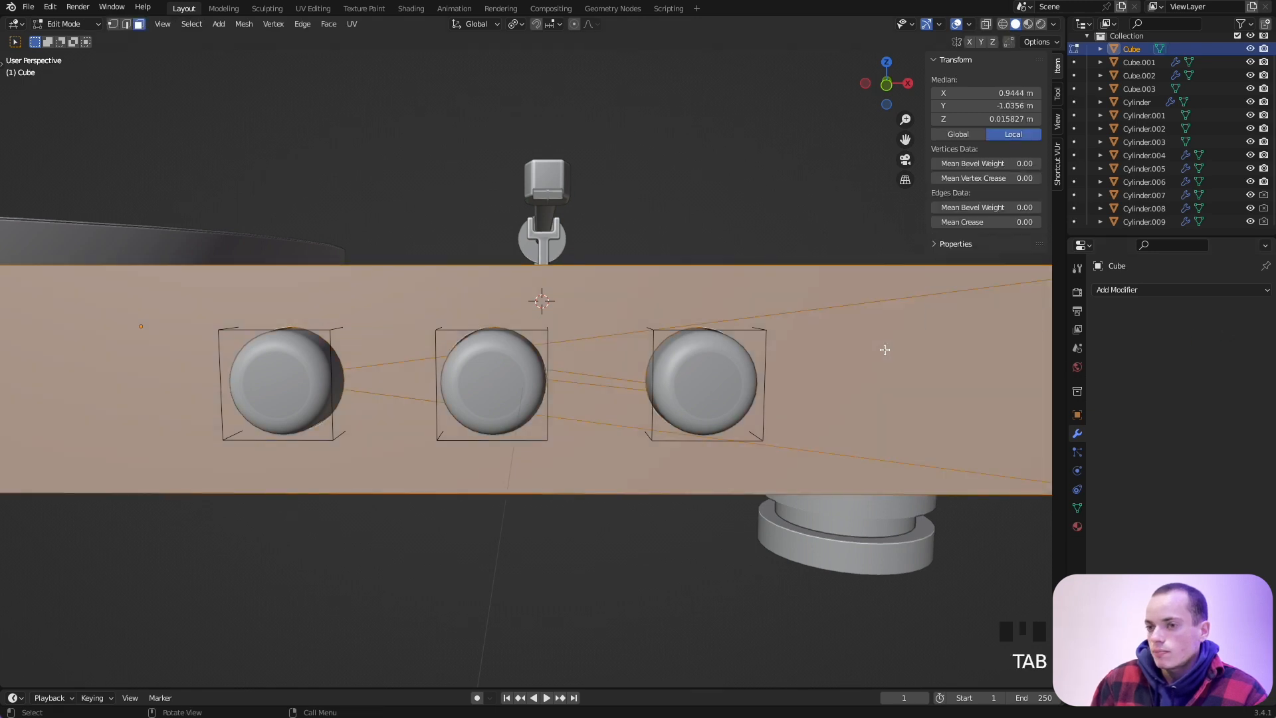
middle_drag(885, 348, 871, 233)
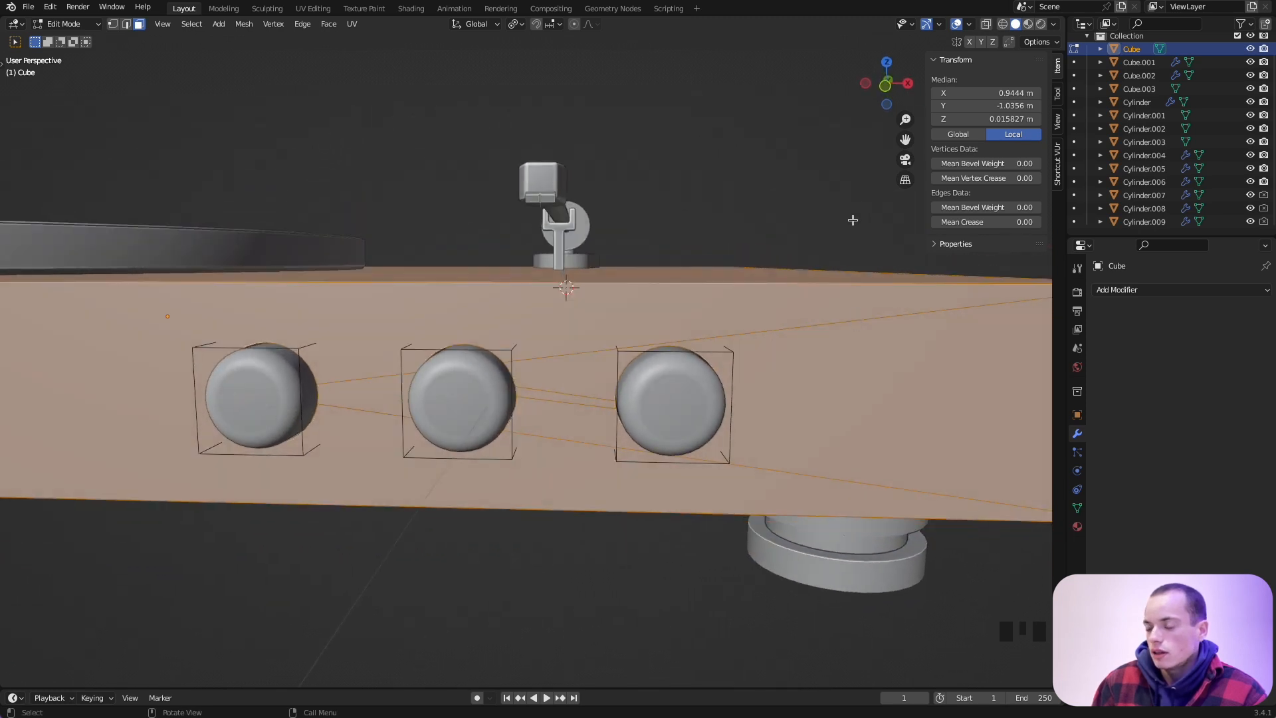
key(KP_1)
scroll(718, 295, up, 5)
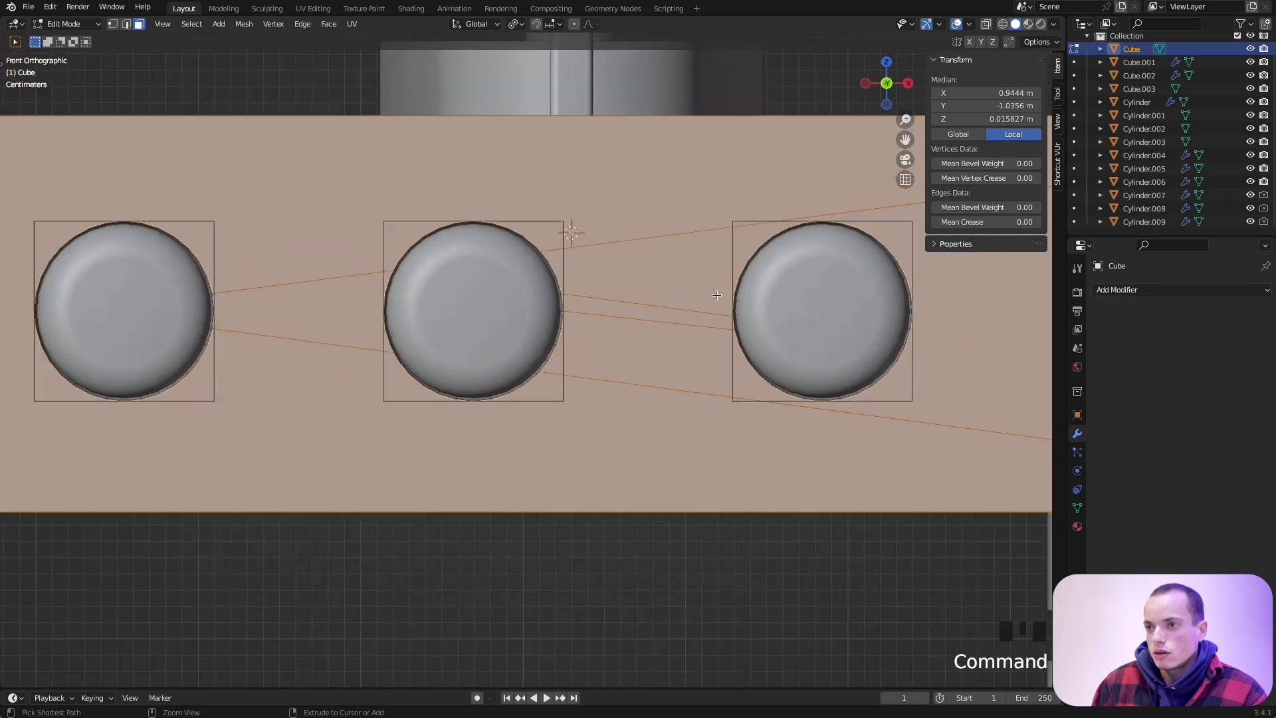
key(Tab)
key(Tab)
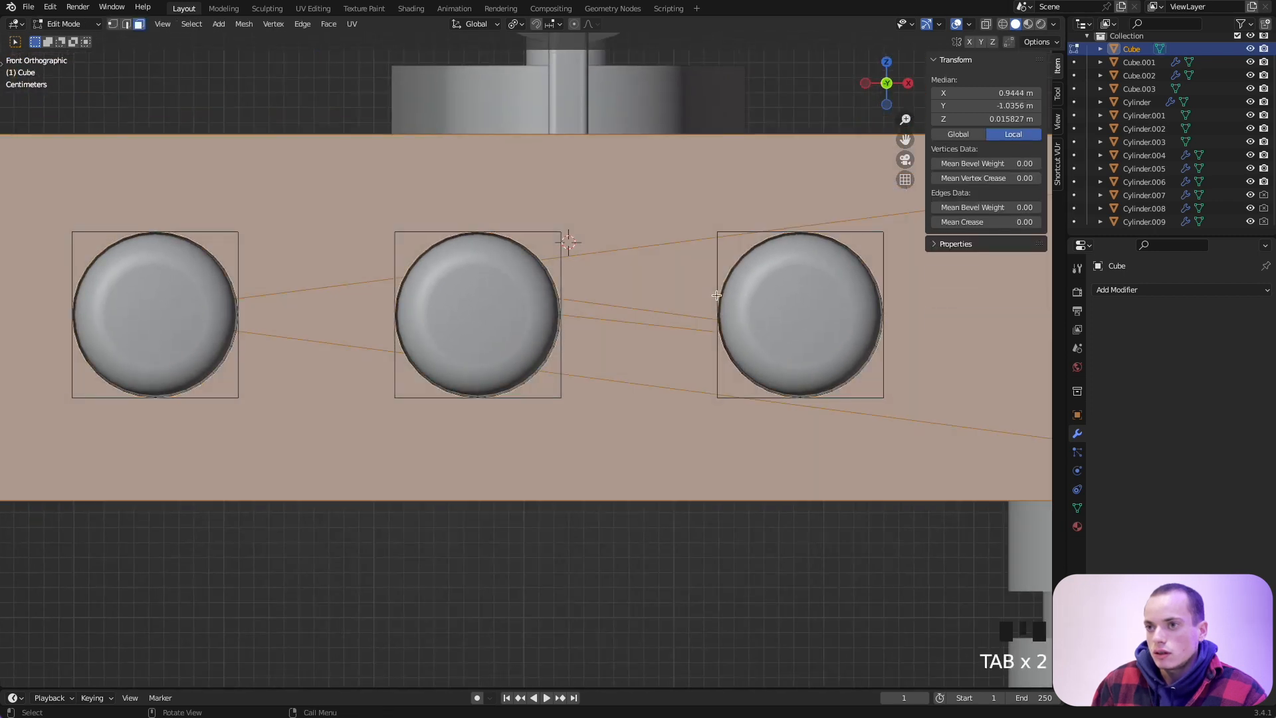
click(113, 24)
shift+middle_drag(217, 212, 309, 251)
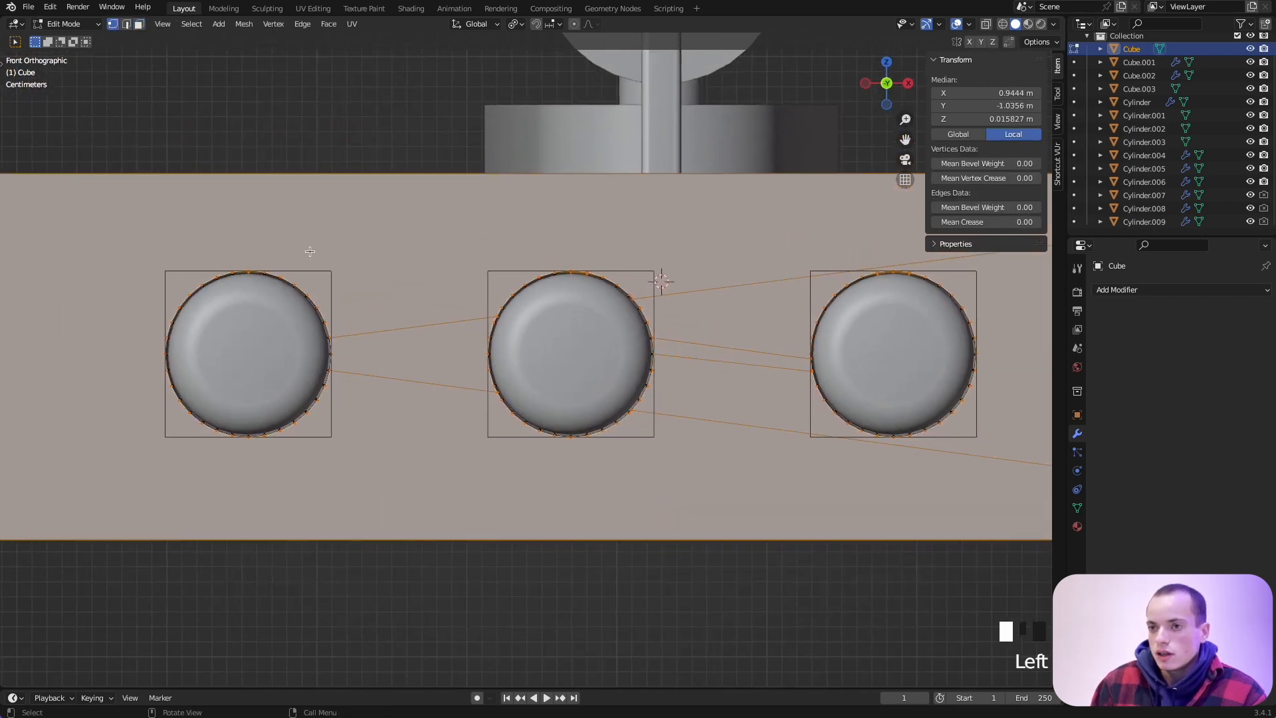
key(k)
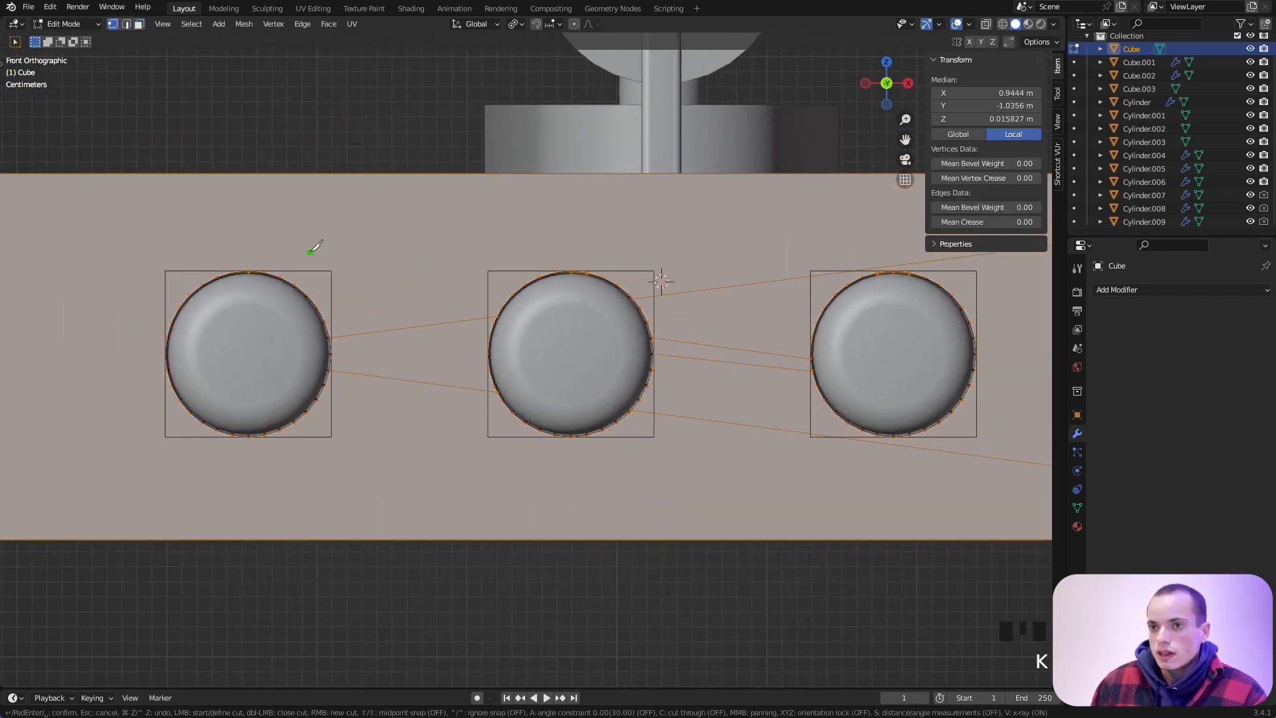
click(247, 271)
click(248, 174)
key(Return)
Knife-cut an edge from the bottom of the first knob's hole down to the front face's bottom edge.
key(k)
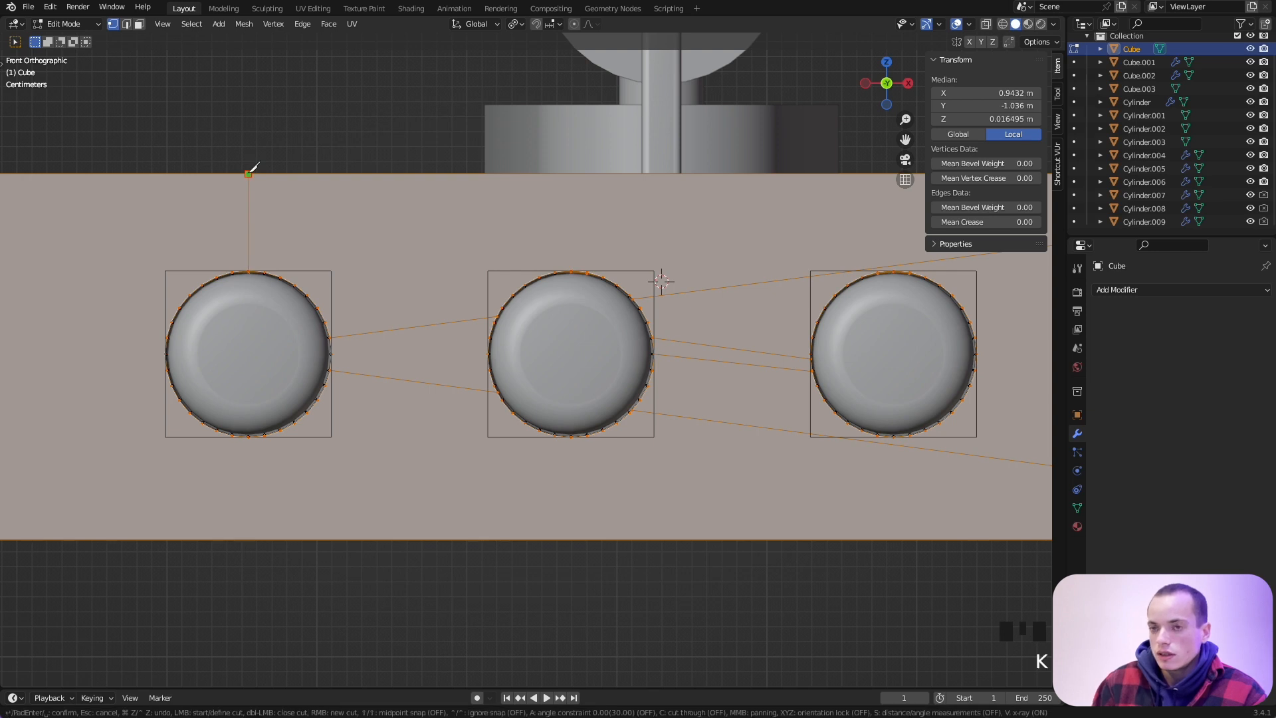
click(248, 437)
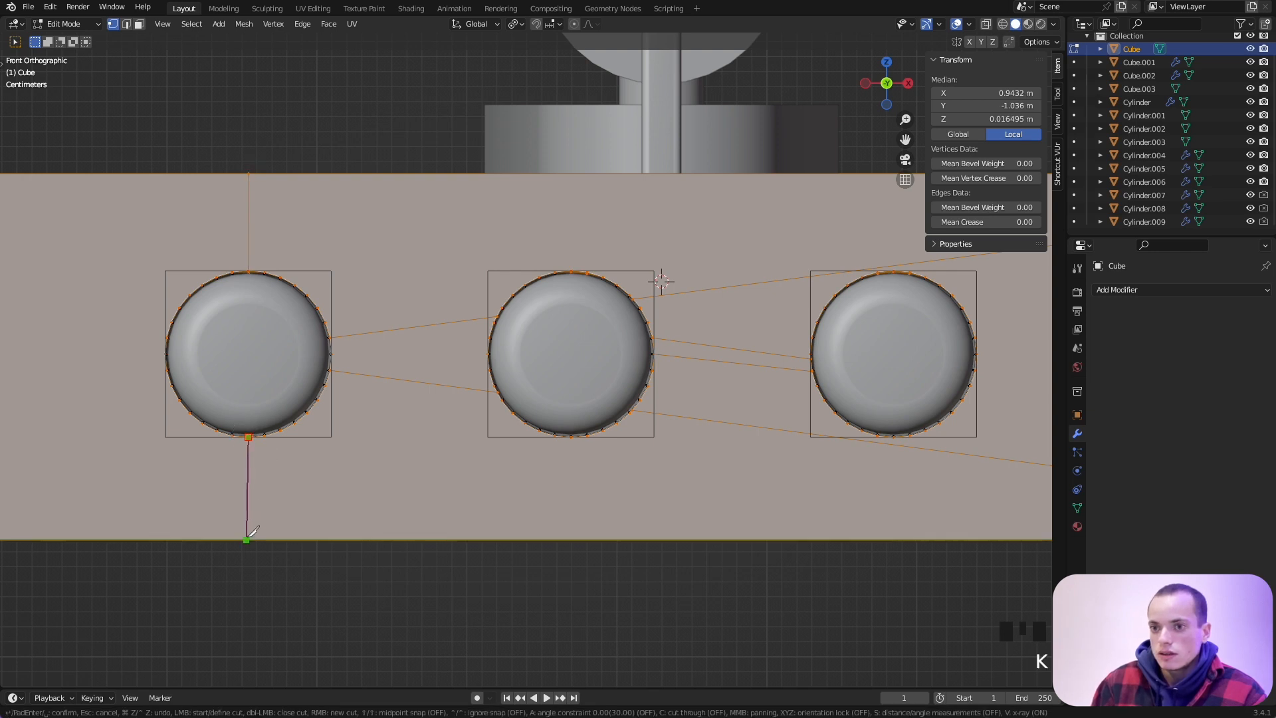
click(246, 539)
key(Return)
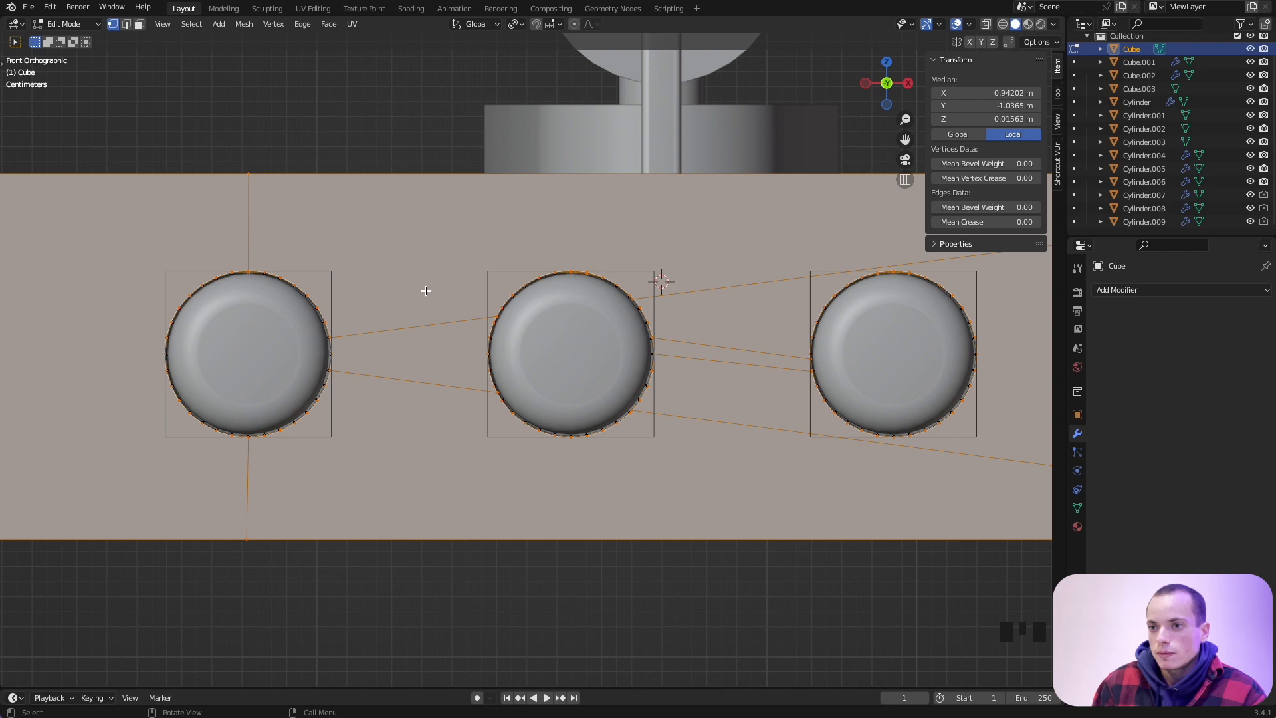
Knife-cut vertical edges from the top and bottom of the middle knob's hole to the front face's upper and lower edges.
key(k)
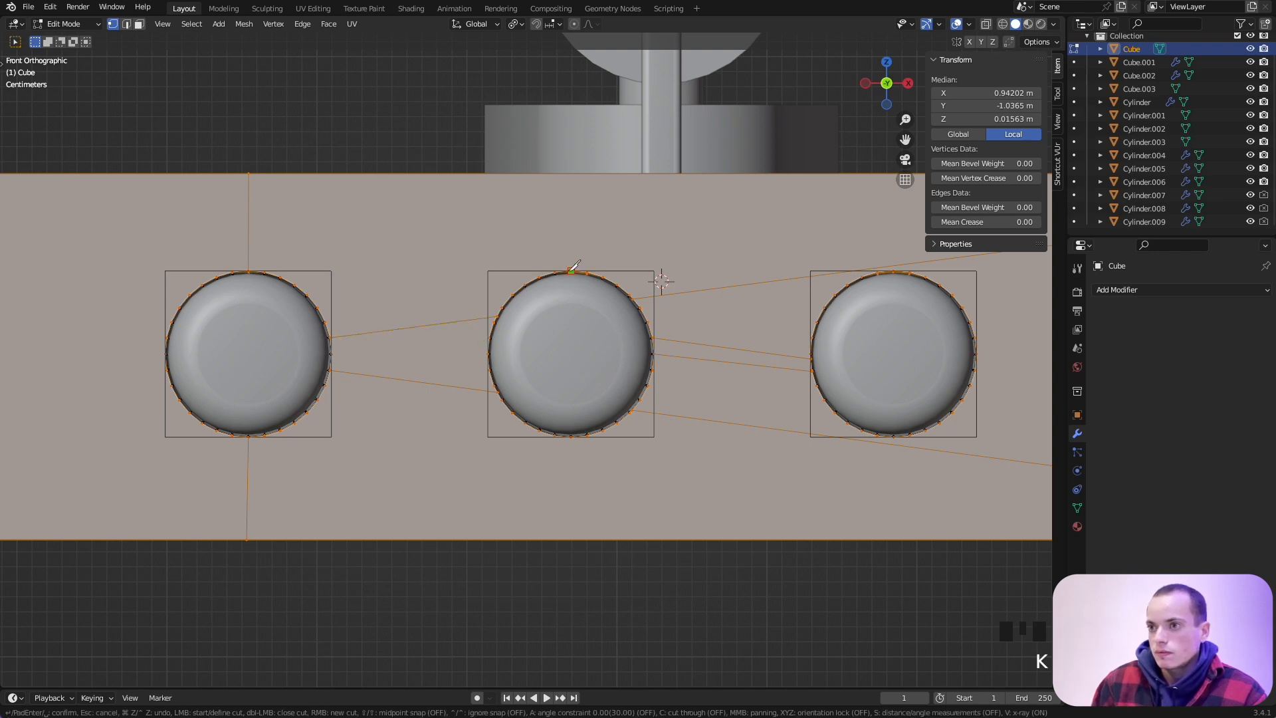
click(572, 174)
key(Return)
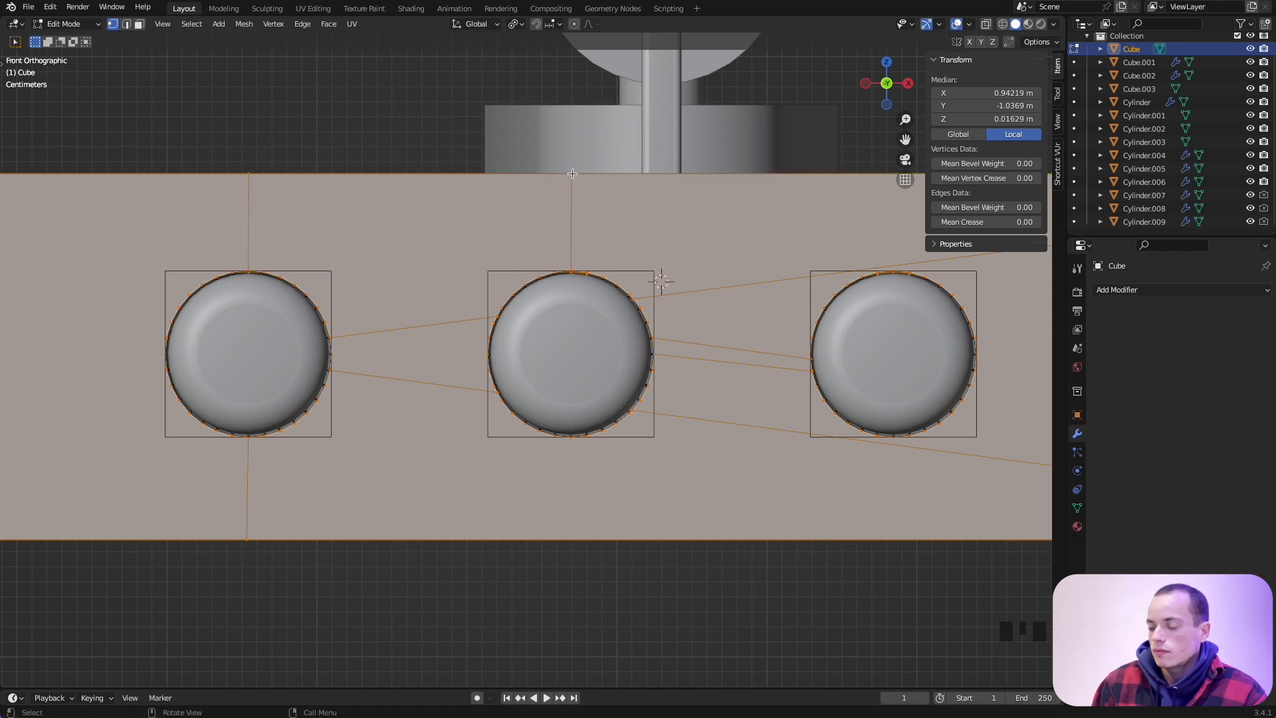
key(k)
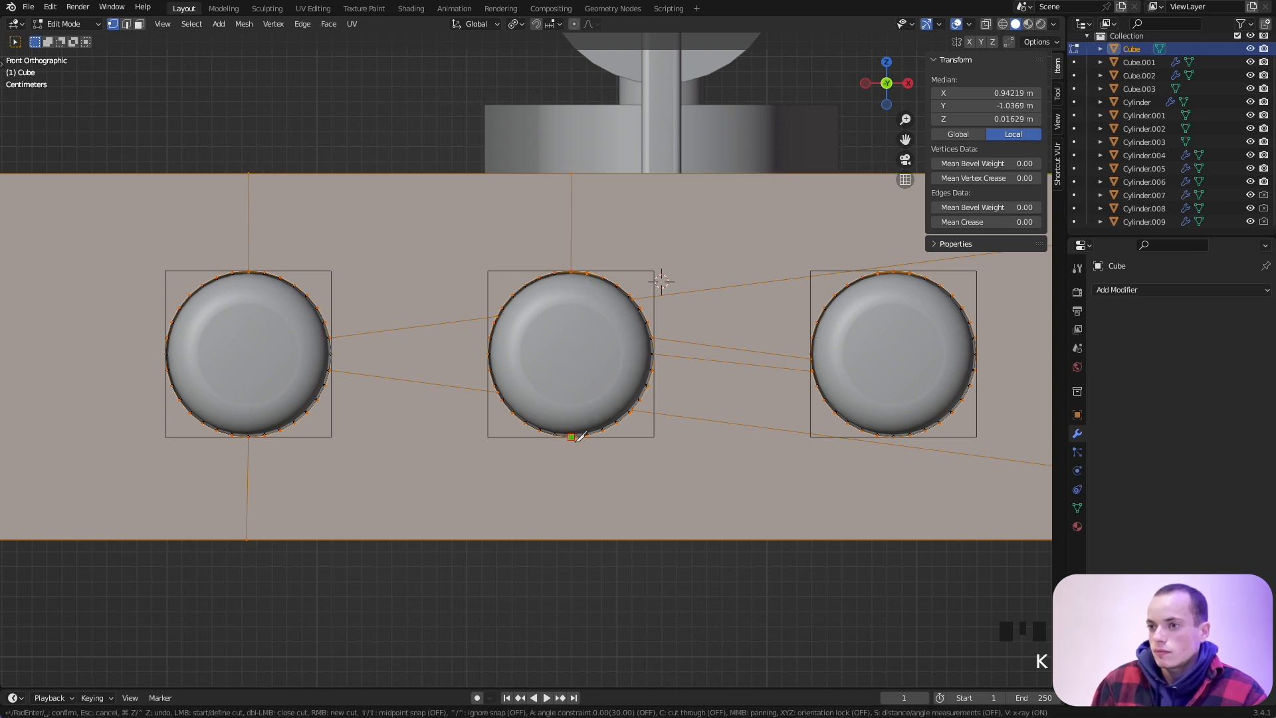
click(571, 540)
key(Return)
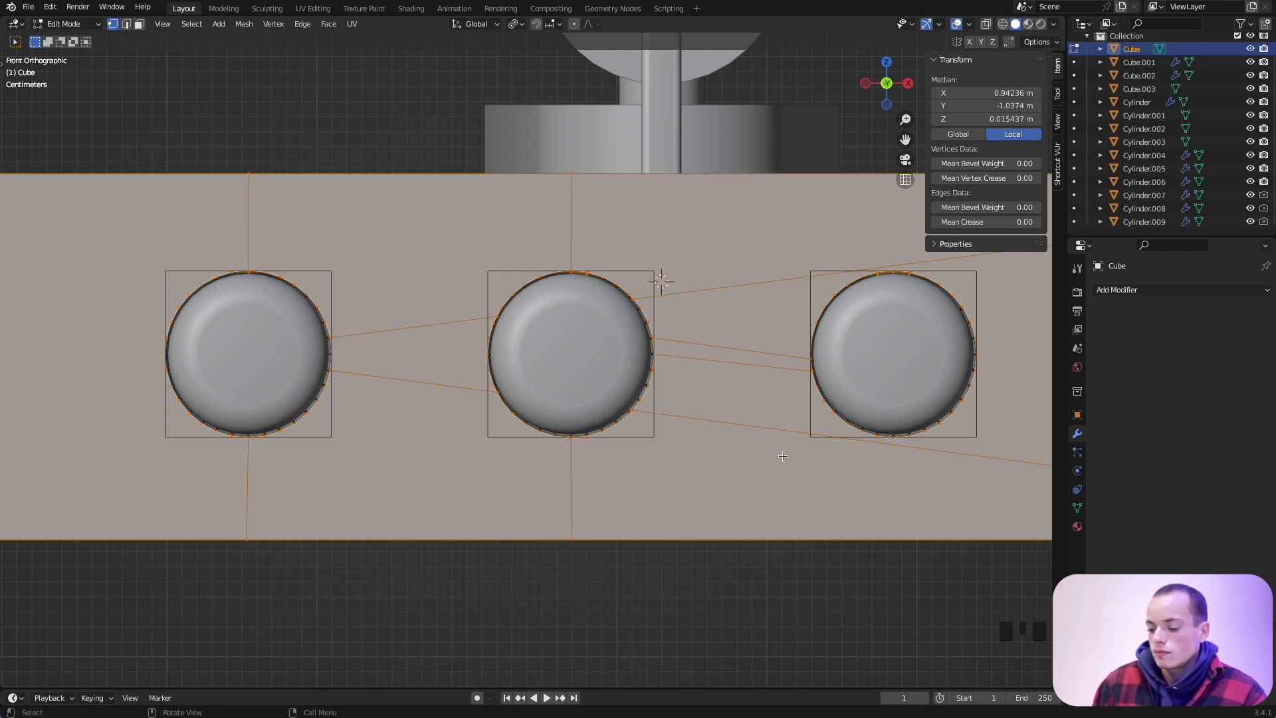
Knife-cut vertical edges from the top and bottom of the third knob's hole to the front face's upper and lower edges.
key(k)
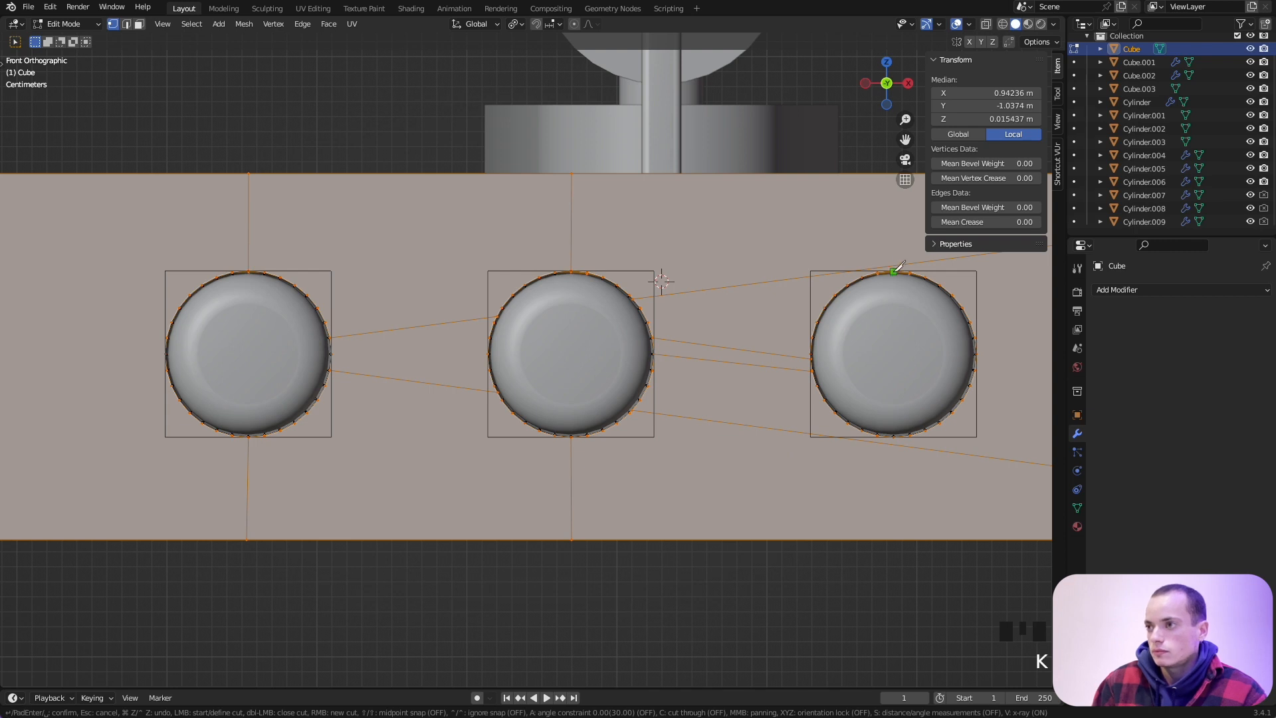
click(893, 174)
key(Return)
key(k)
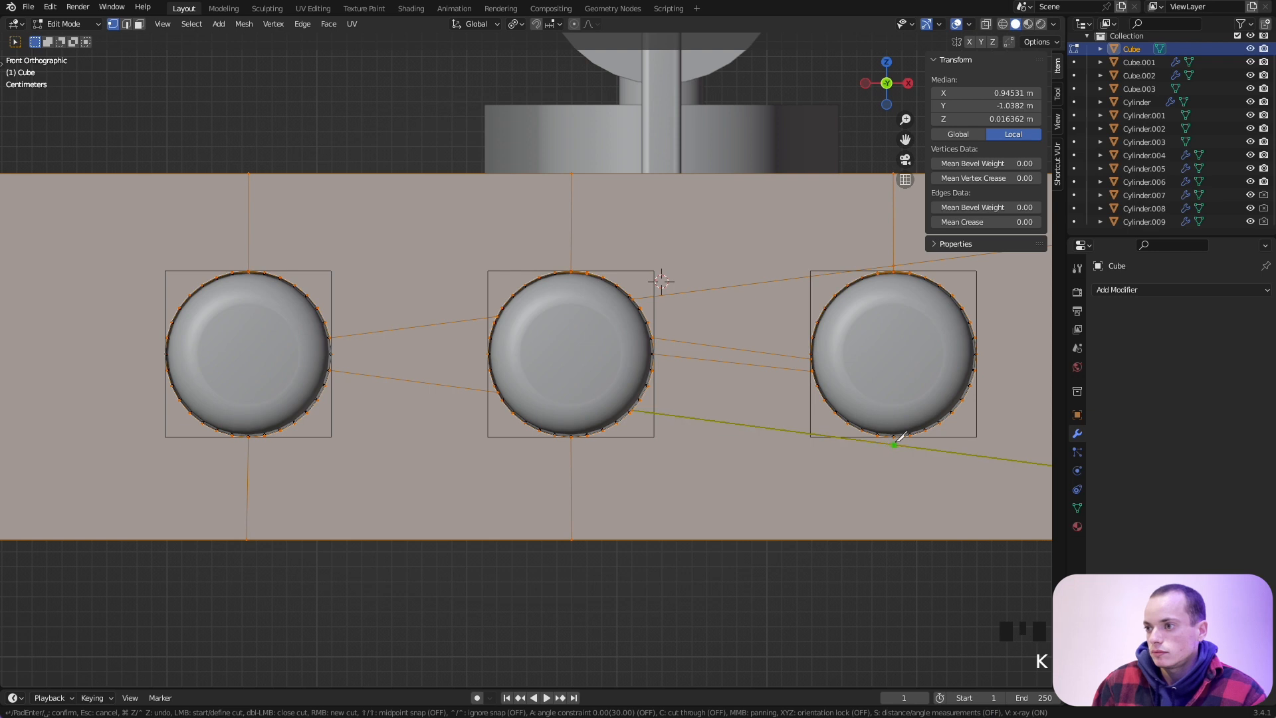
click(893, 438)
click(896, 540)
key(Return)
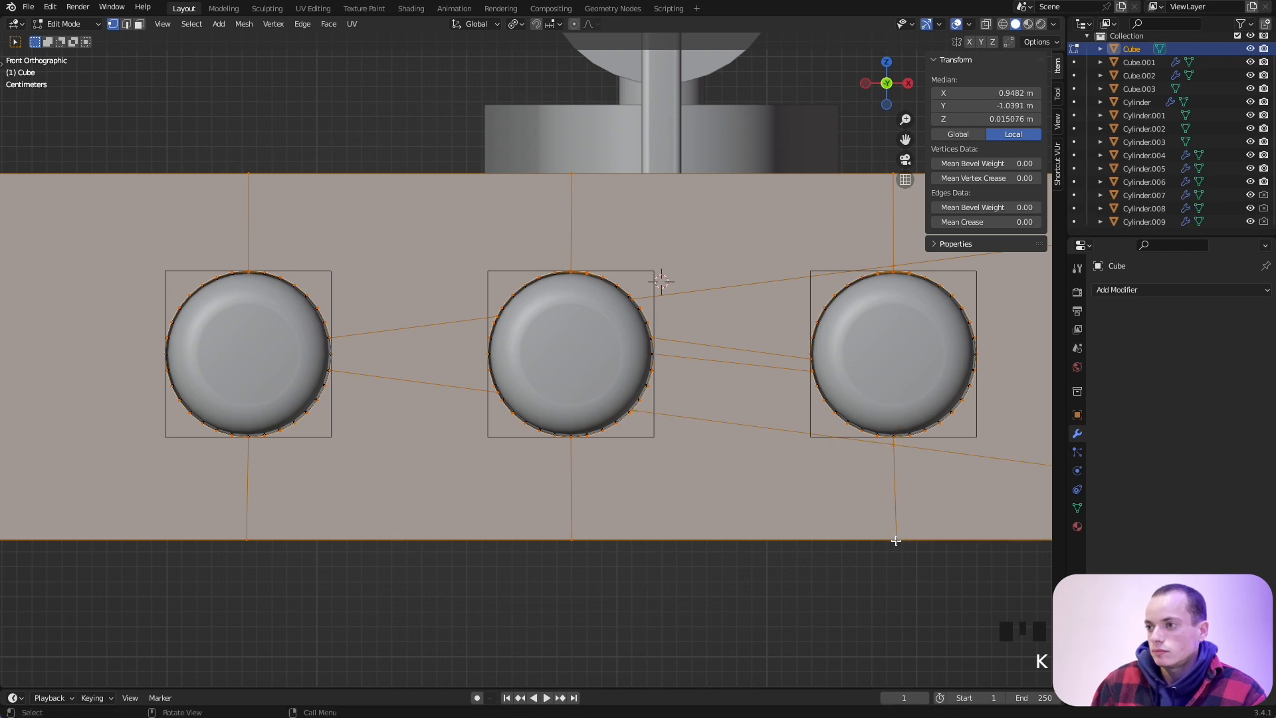
In edge select mode, dissolve the slanted edges running between the three knob holes and across the third one.
click(126, 24)
click(416, 326)
shift+click(417, 382)
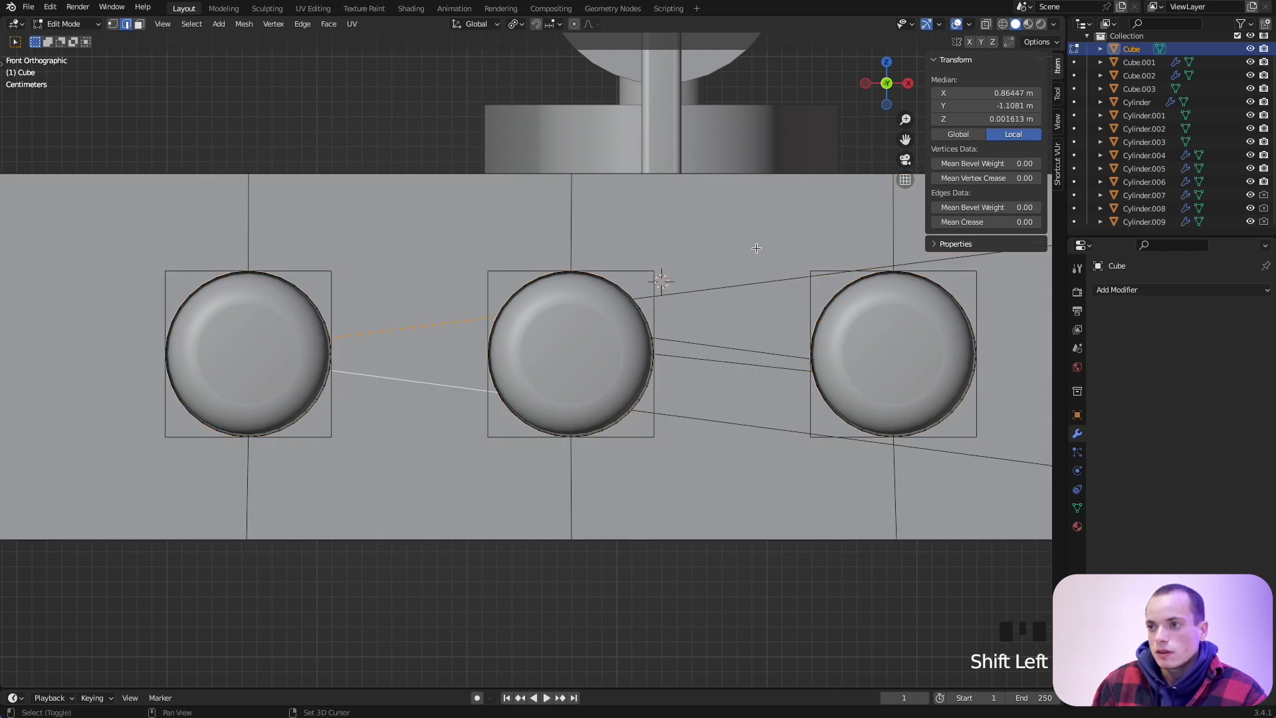
shift+click(743, 290)
shift+click(743, 348)
shift+click(739, 364)
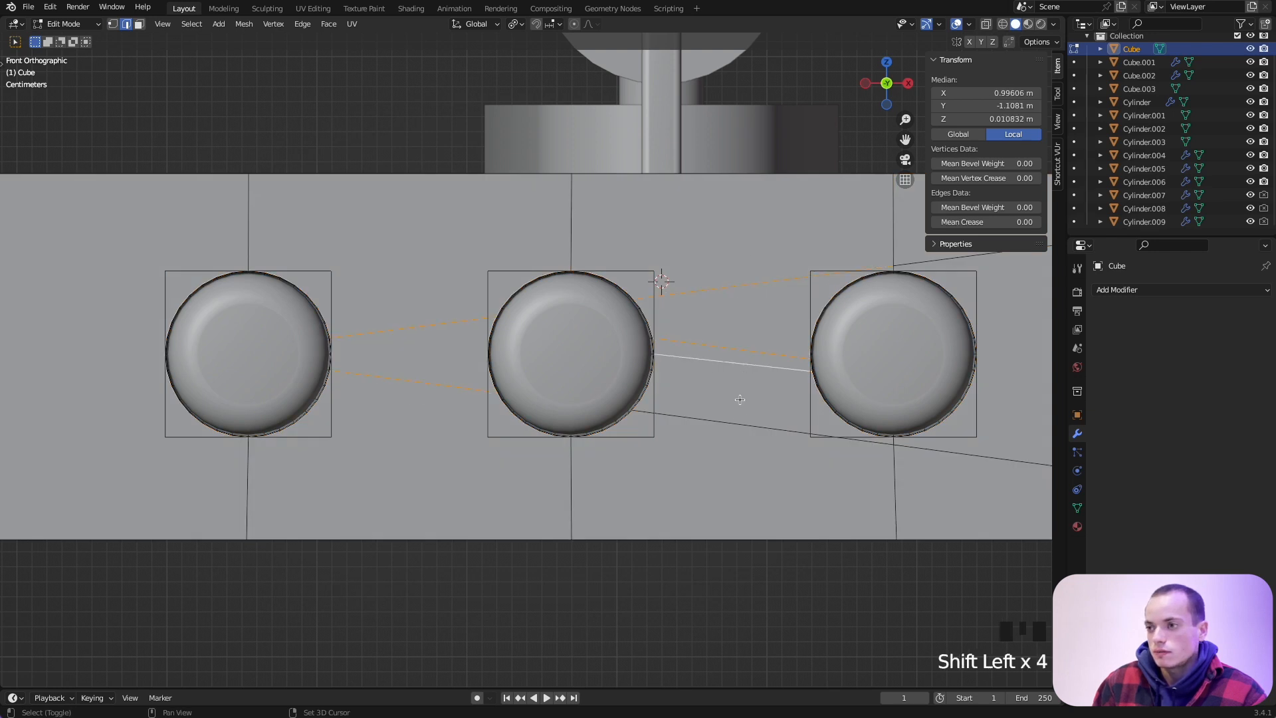
shift+click(736, 429)
key(x)
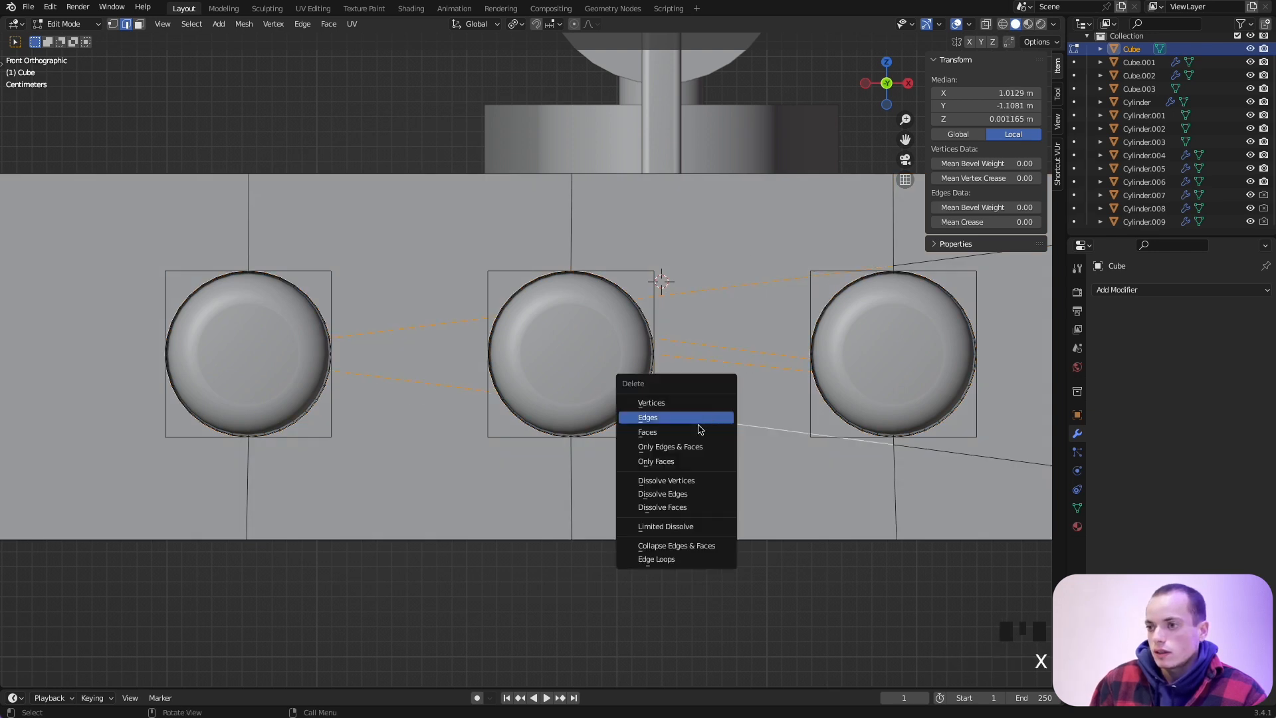
click(675, 494)
Dissolve the two remaining slanted edges running from the third knob's vertical cuts to the body's far end and leave Edit Mode.
shift+middle_drag(833, 415, 738, 464)
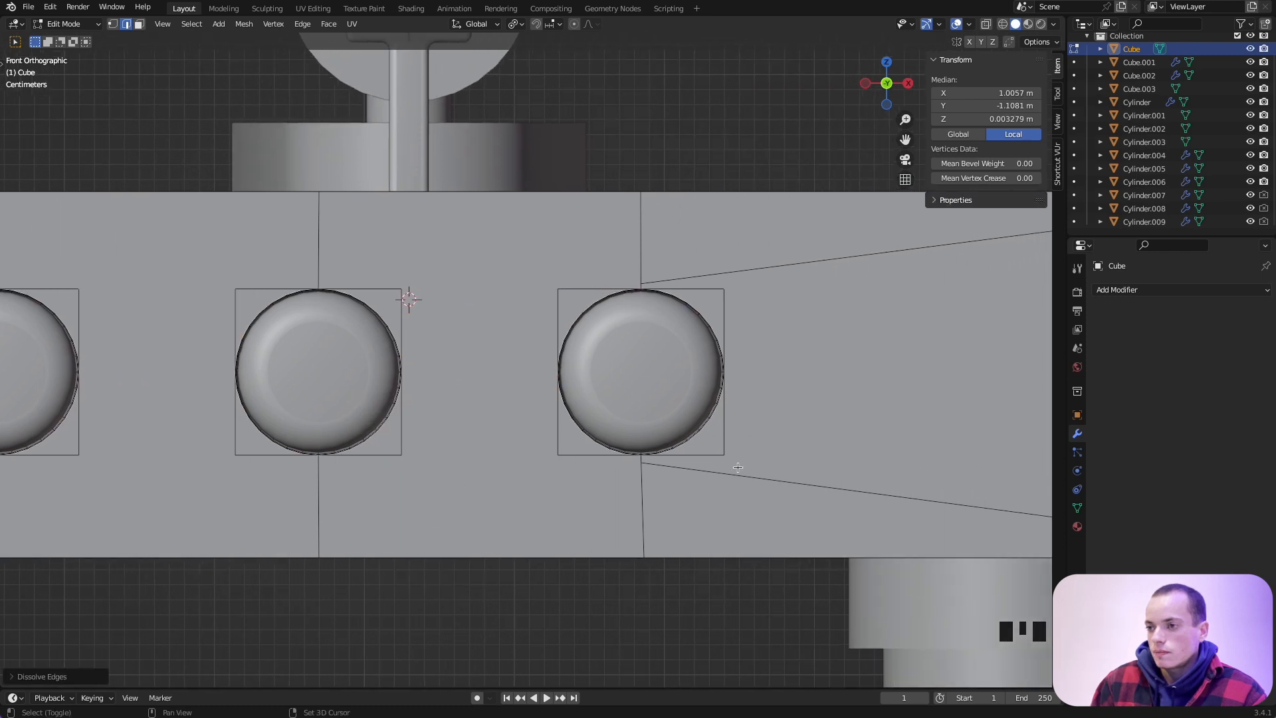
click(749, 474)
shift+click(753, 270)
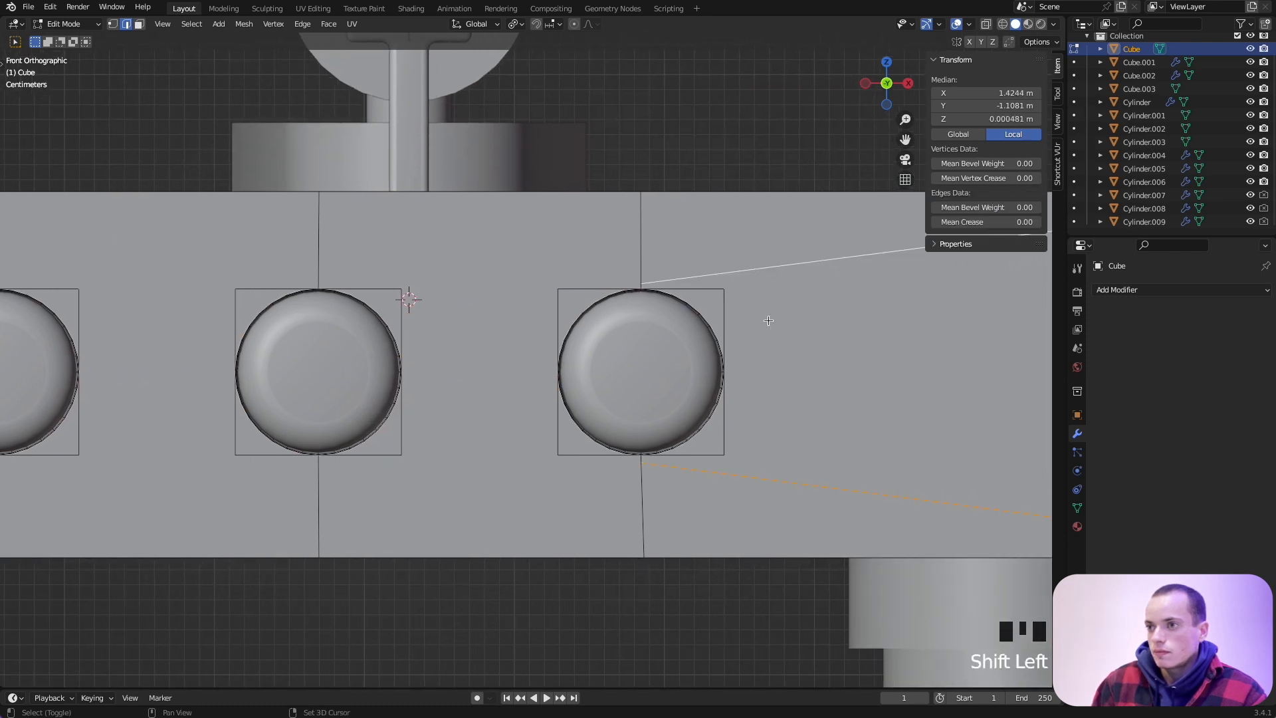
key(x)
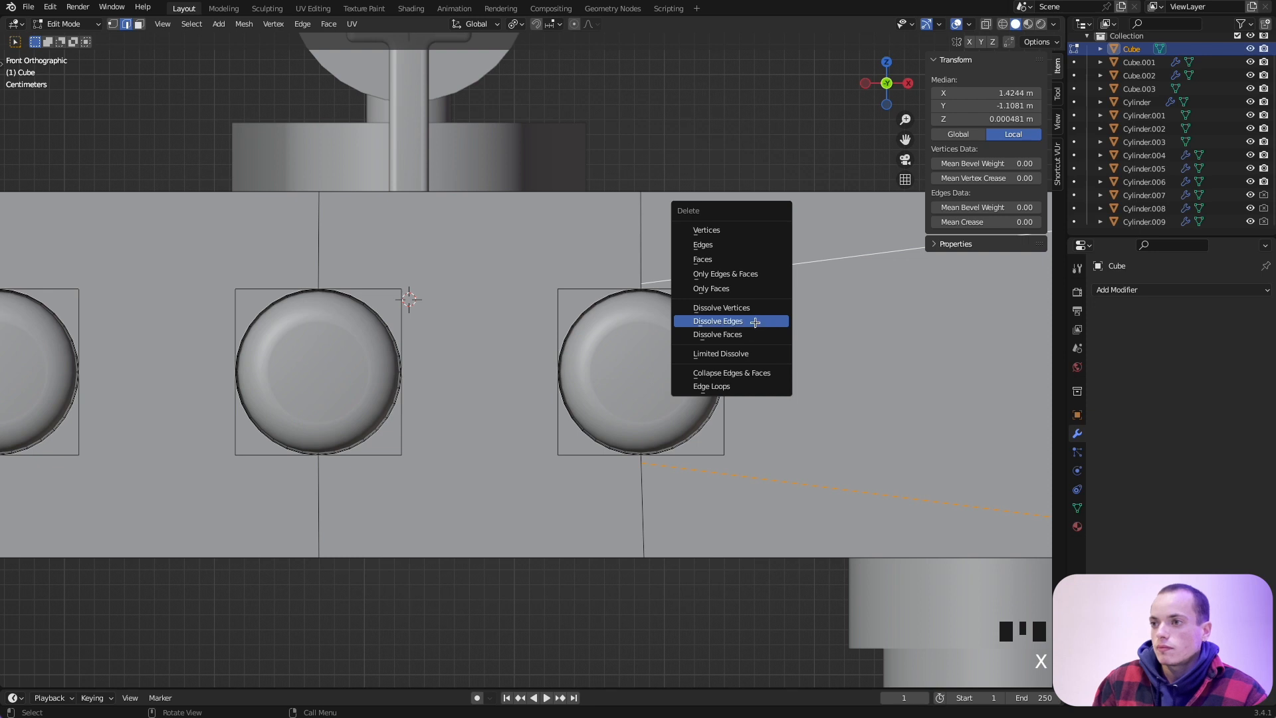
click(755, 321)
scroll(780, 376, down, 4)
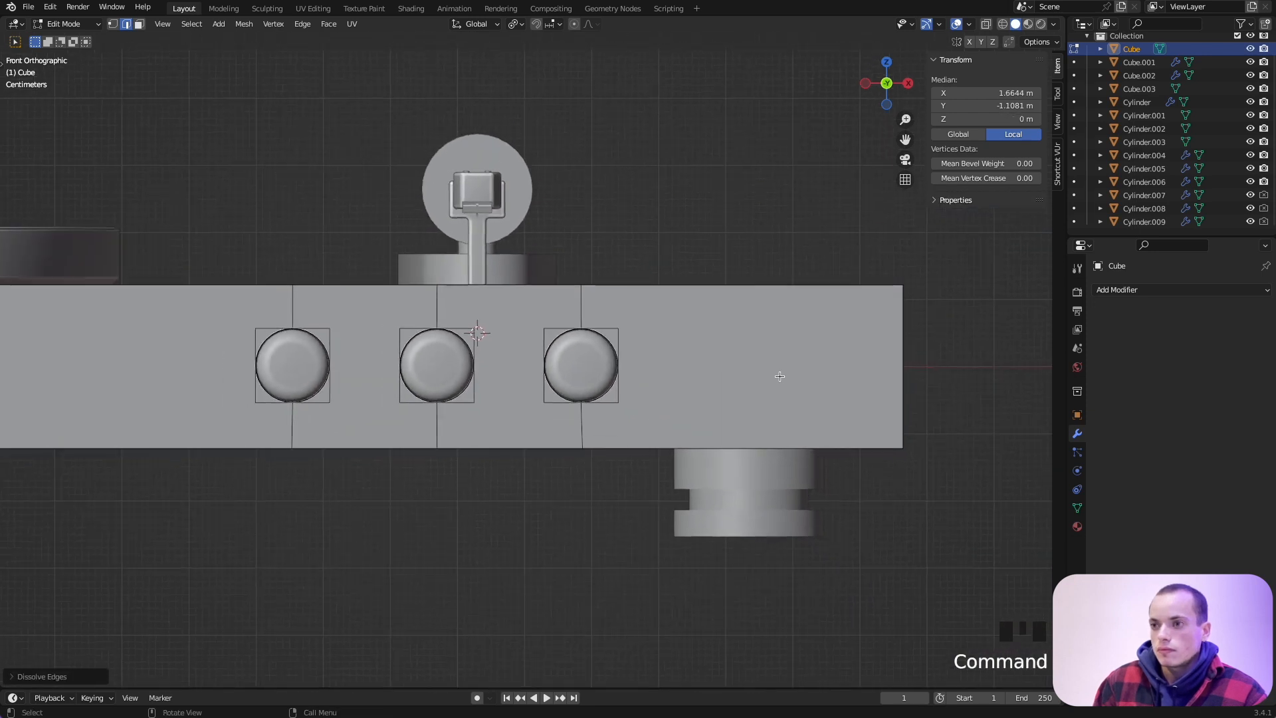
key(Tab)
Select the record player's body and add a Bevel modifier to it.
middle_drag(779, 376, 781, 379)
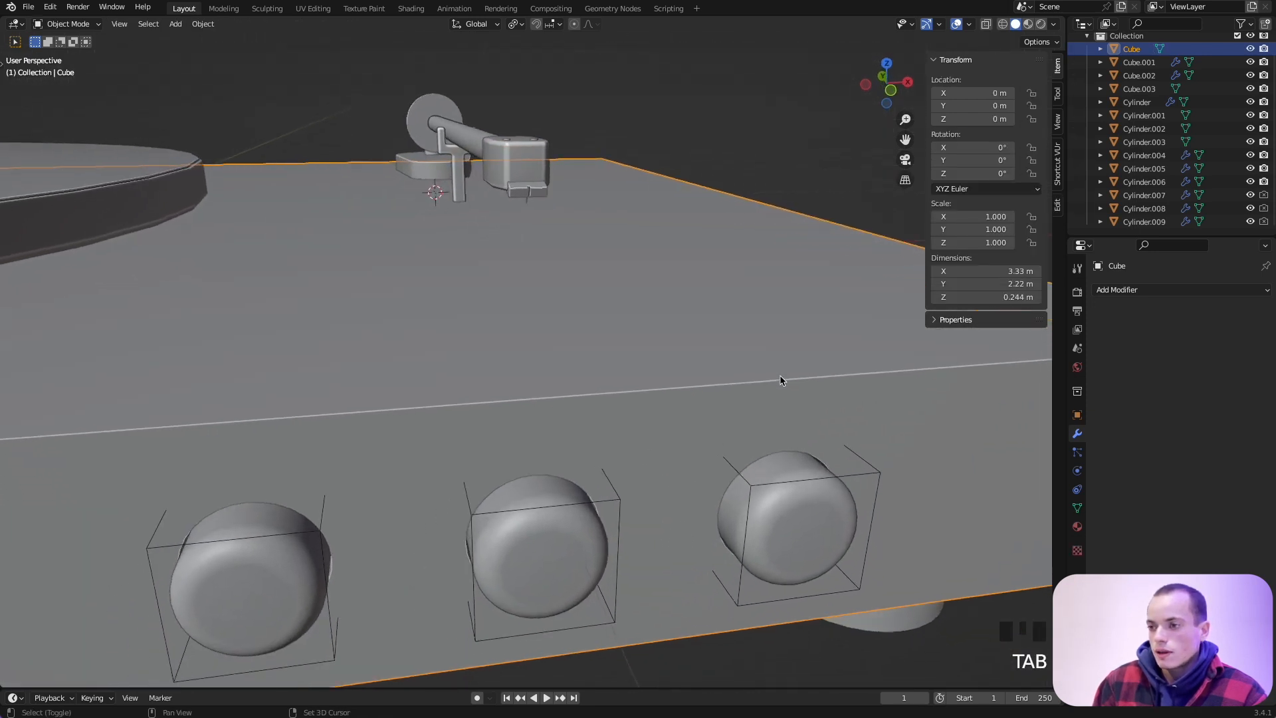
click(753, 486)
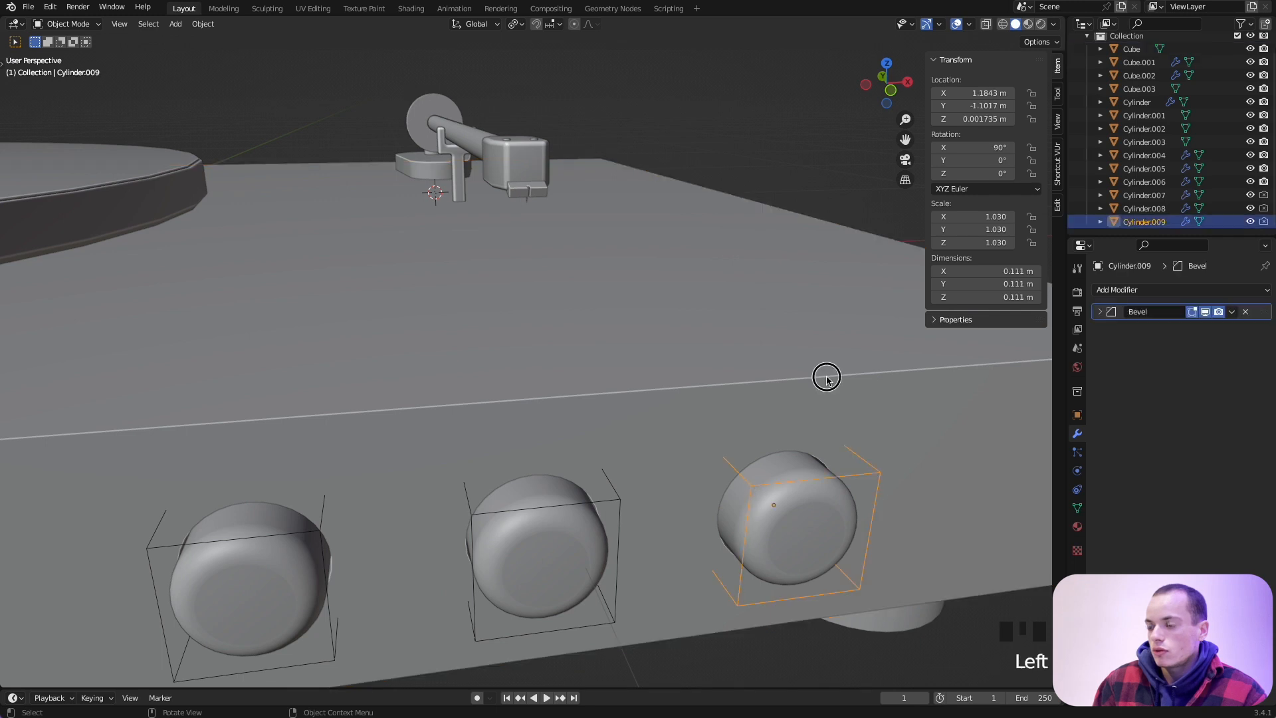
click(844, 379)
scroll(897, 392, down, 2)
middle_drag(999, 356, 1000, 356)
click(1153, 289)
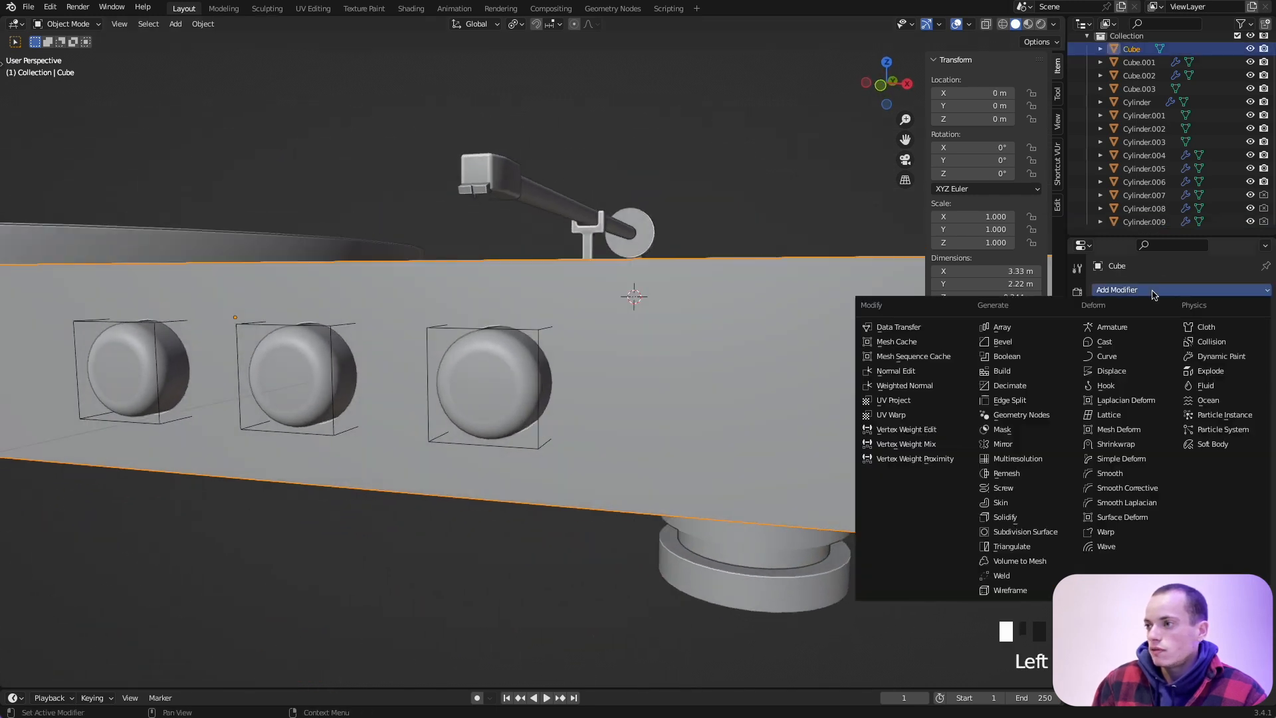
click(1027, 342)
Set the body's bevel amount to 0.01 m.
middle_drag(856, 372, 1110, 375)
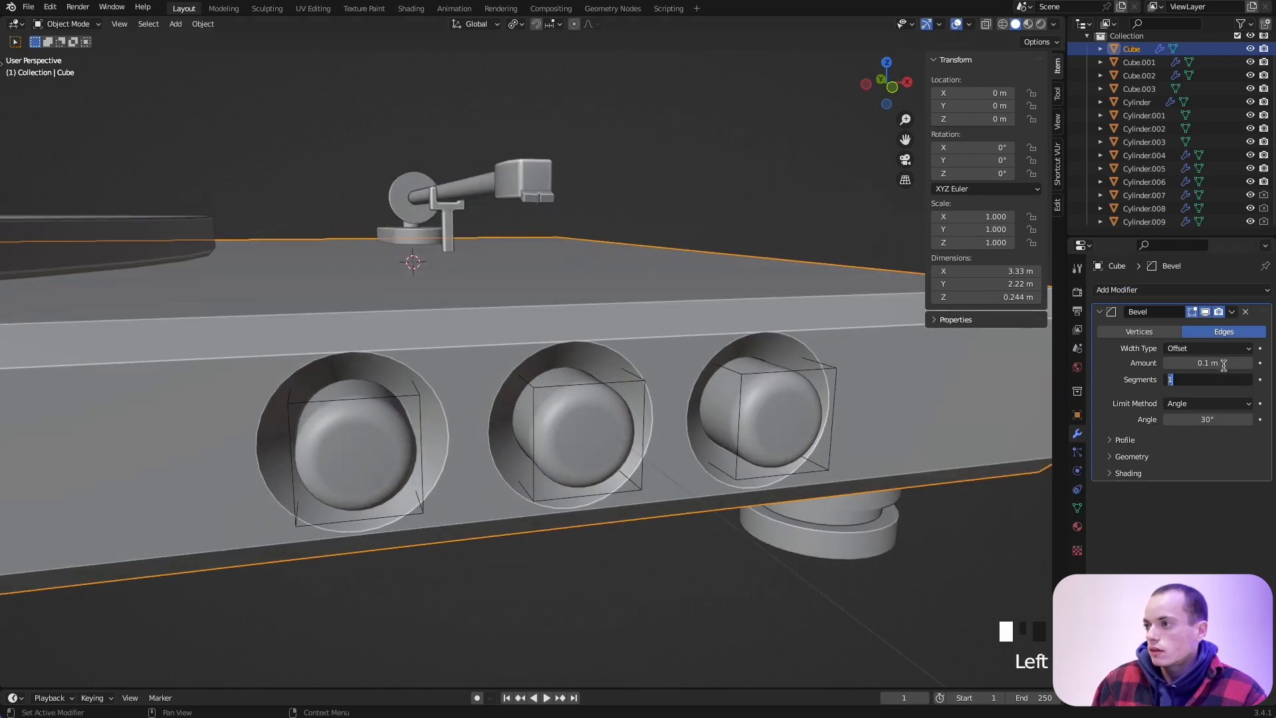
click(1168, 366)
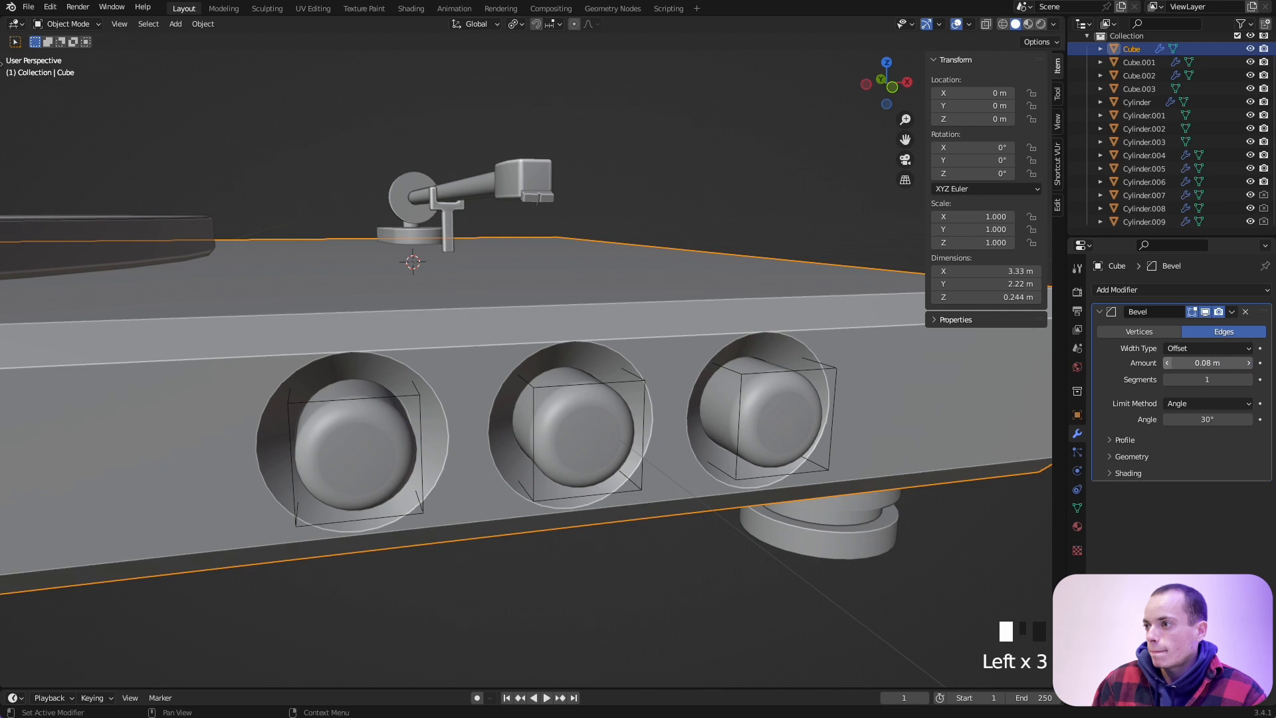
click(1166, 363)
click(1166, 363)
click(1166, 363)
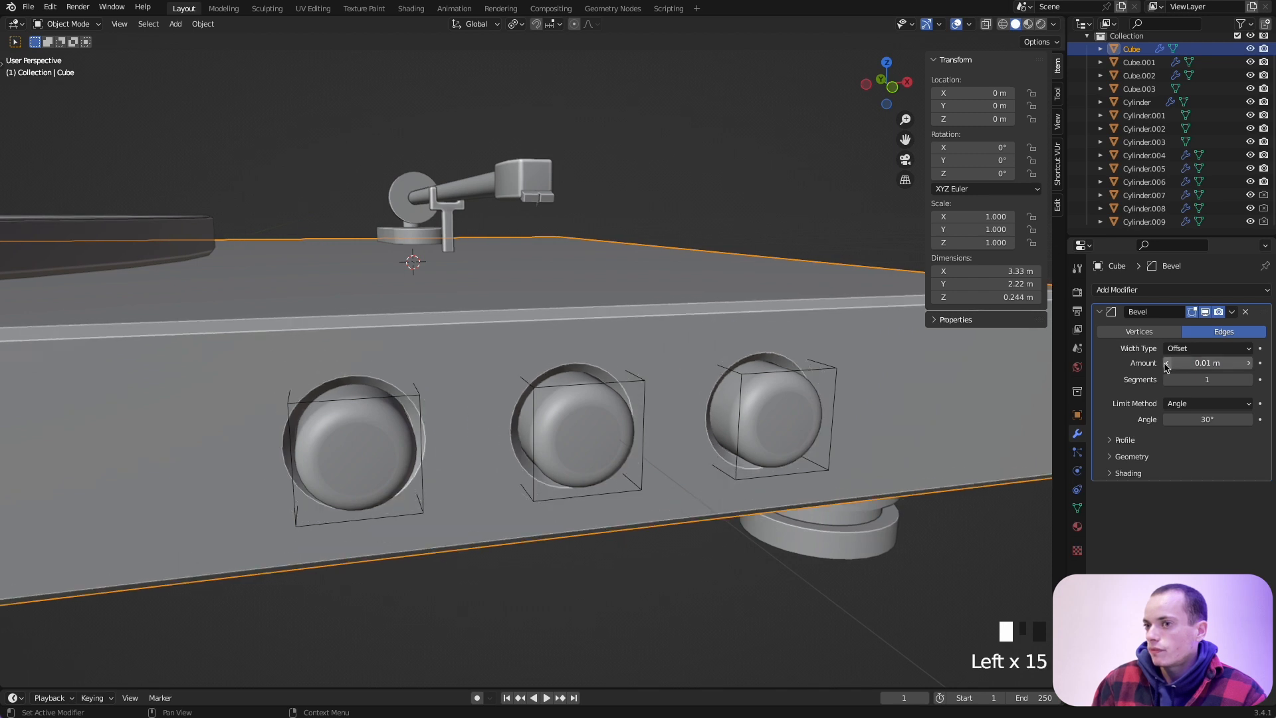
Set the body's bevel segments to 6 and enable Harden Normals in its shading options.
click(1249, 379)
click(1248, 380)
click(1249, 379)
click(1249, 380)
click(1249, 380)
click(1249, 380)
click(1249, 379)
click(1249, 379)
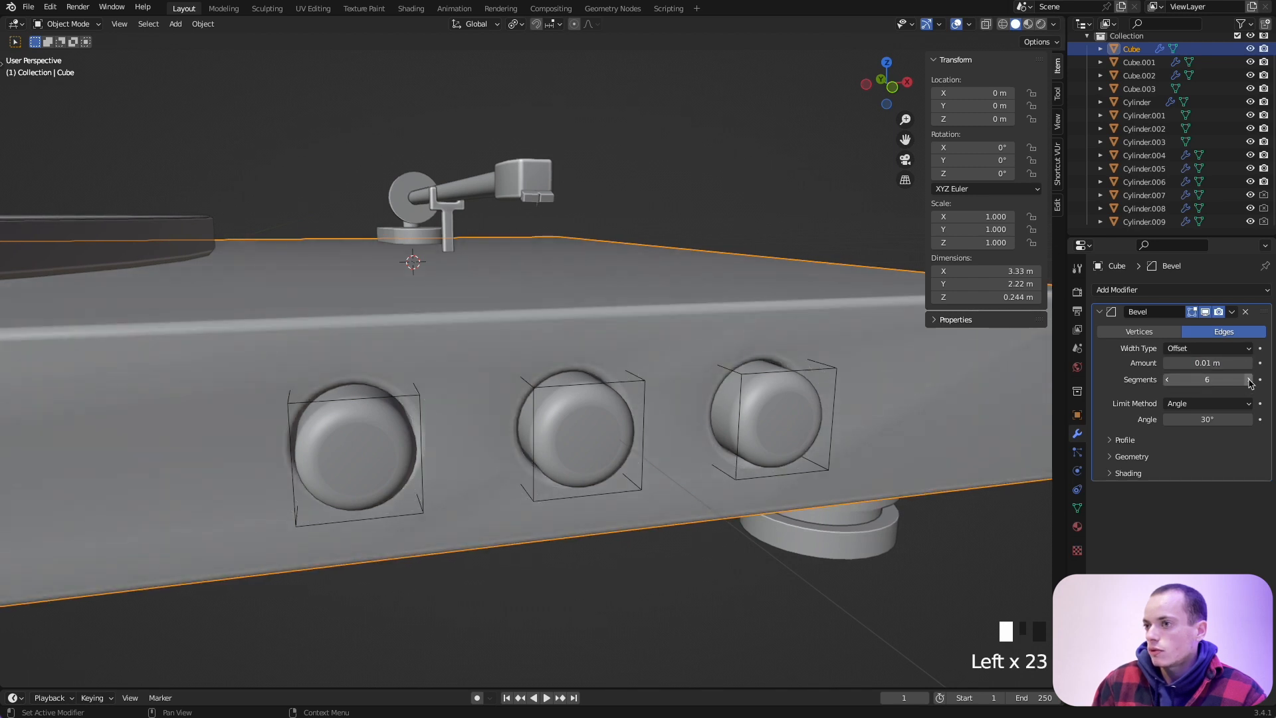
click(1130, 473)
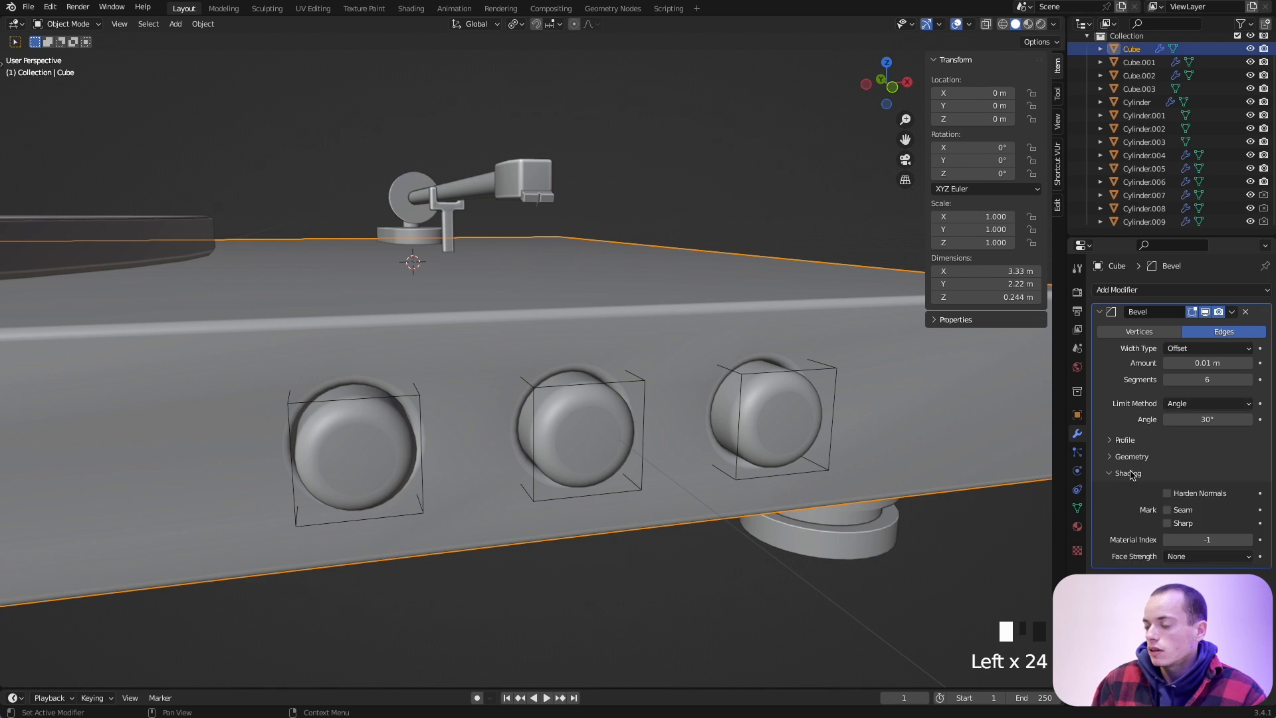
click(1167, 494)
Deselect the body, check the whole model and save the file.
middle_drag(949, 485, 952, 484)
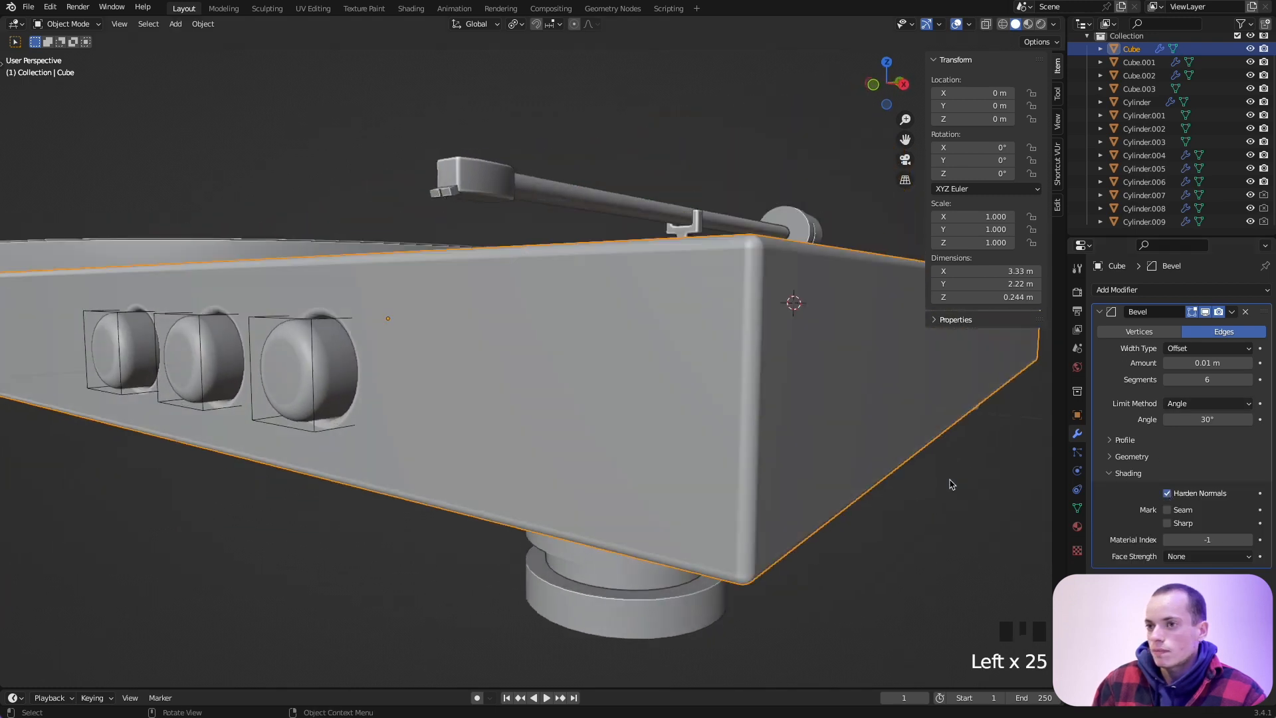
super+scroll(951, 484, down, 7)
click(999, 481)
key(Tab)
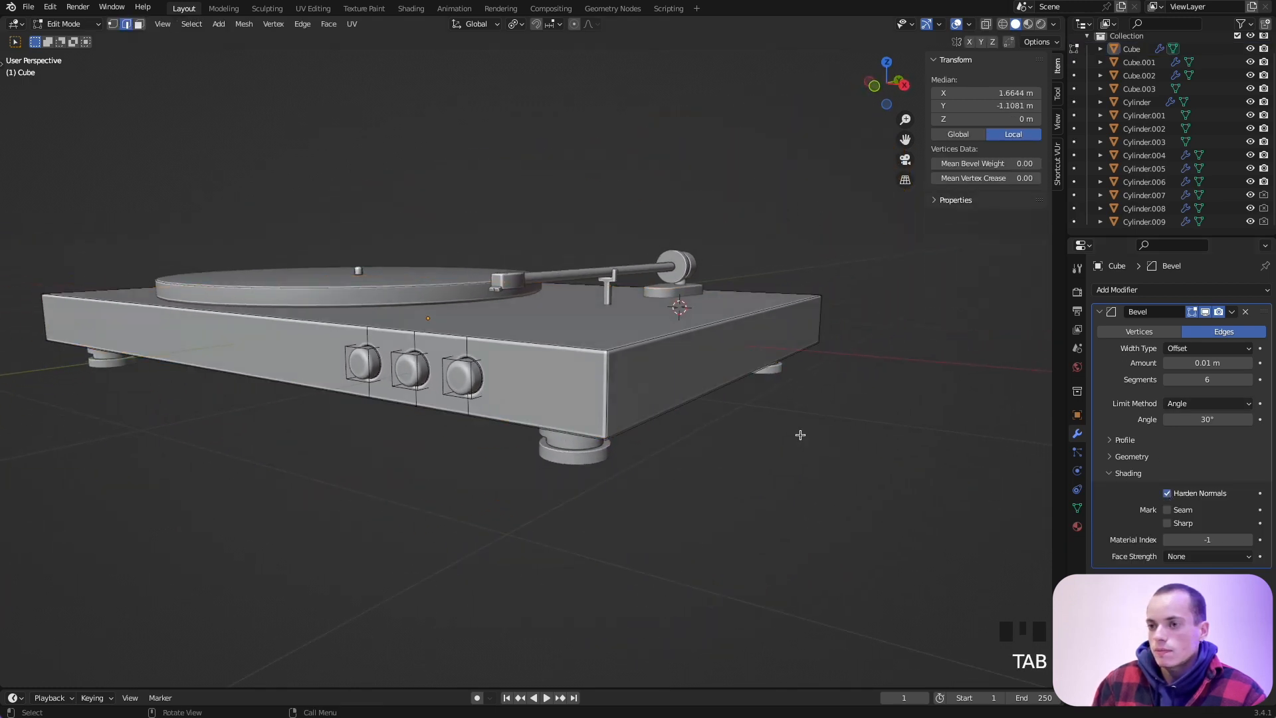
key(Tab)
middle_drag(800, 435, 801, 438)
super+scroll(801, 436, down, 5)
key(ctrl+s)
Select the tonearm with its counterweight and add a Bevel modifier to it.
scroll(800, 438, up, 5)
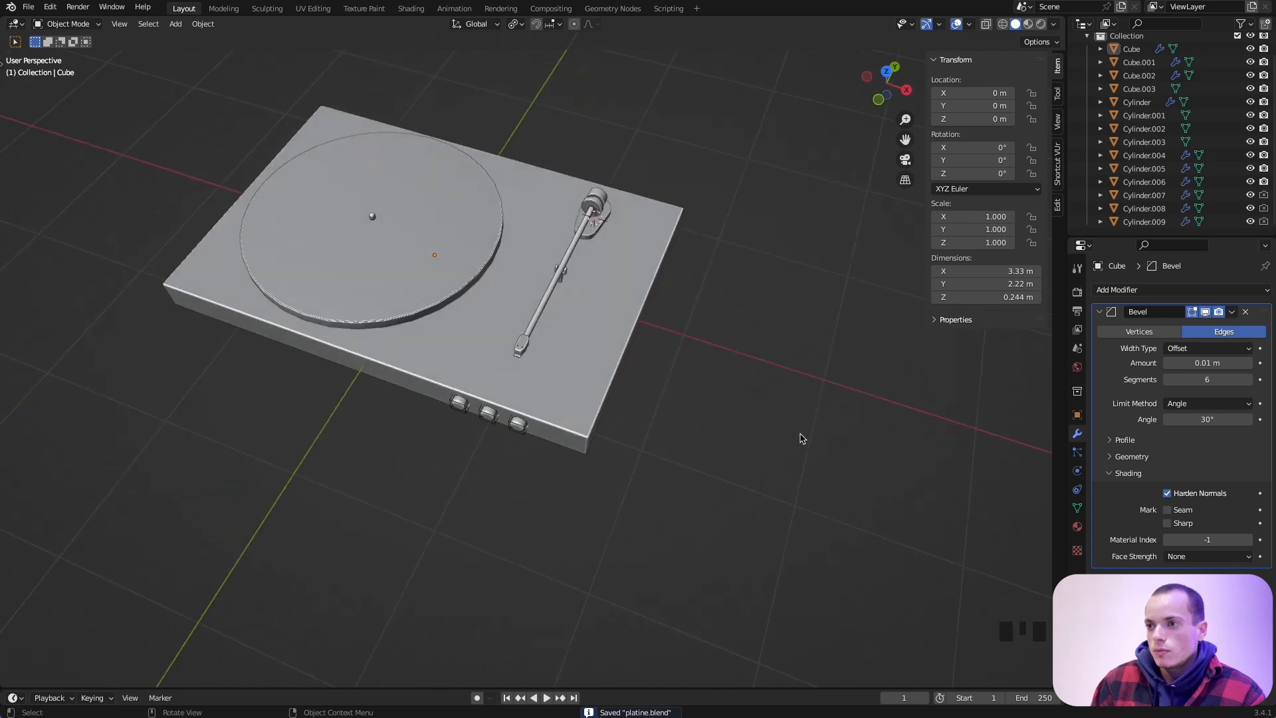
scroll(800, 438, down, 5)
super+scroll(800, 438, up, 6)
super+scroll(800, 438, down, 3)
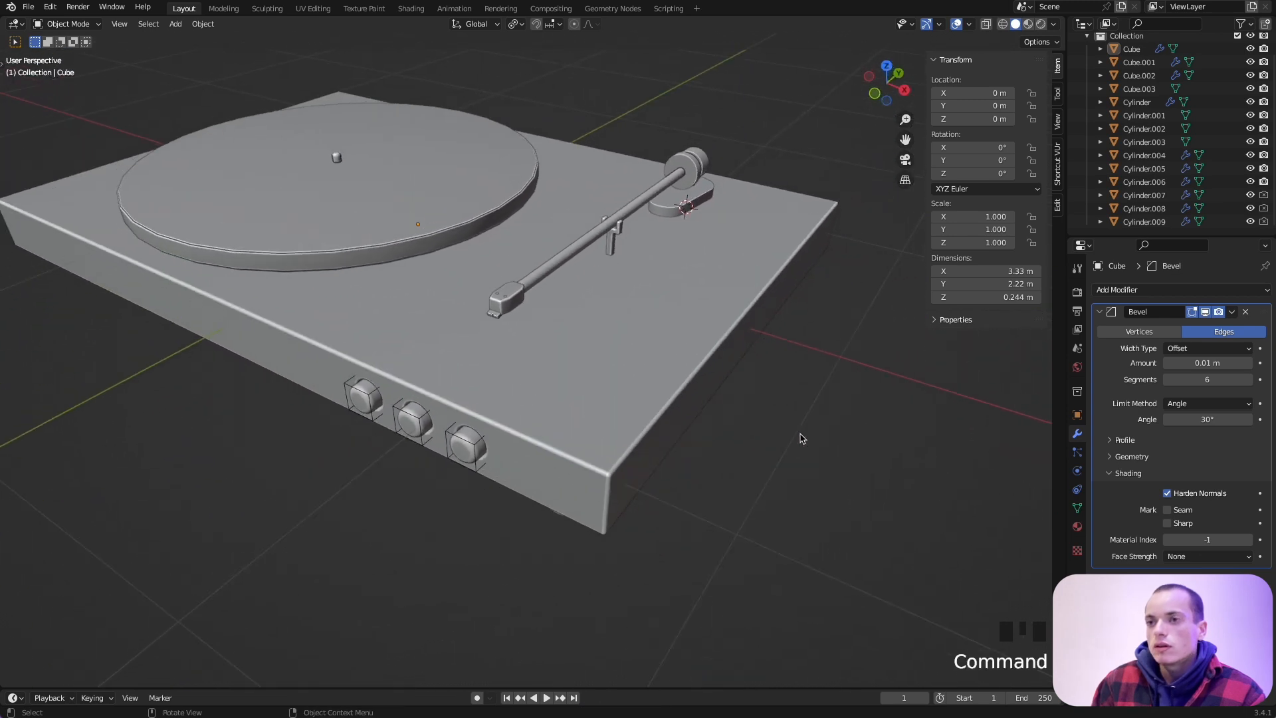
scroll(801, 438, down, 3)
middle_drag(800, 436, 800, 412)
click(800, 404)
scroll(800, 406, up, 3)
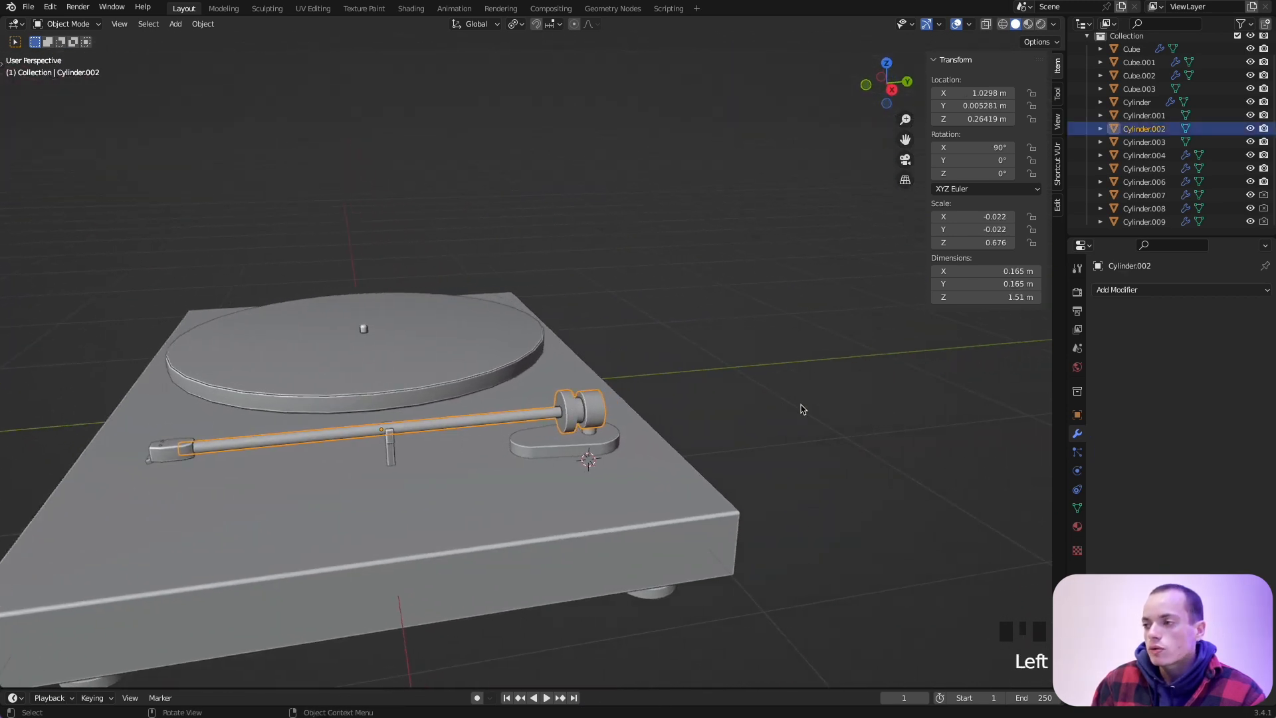
super+scroll(800, 408, up, 4)
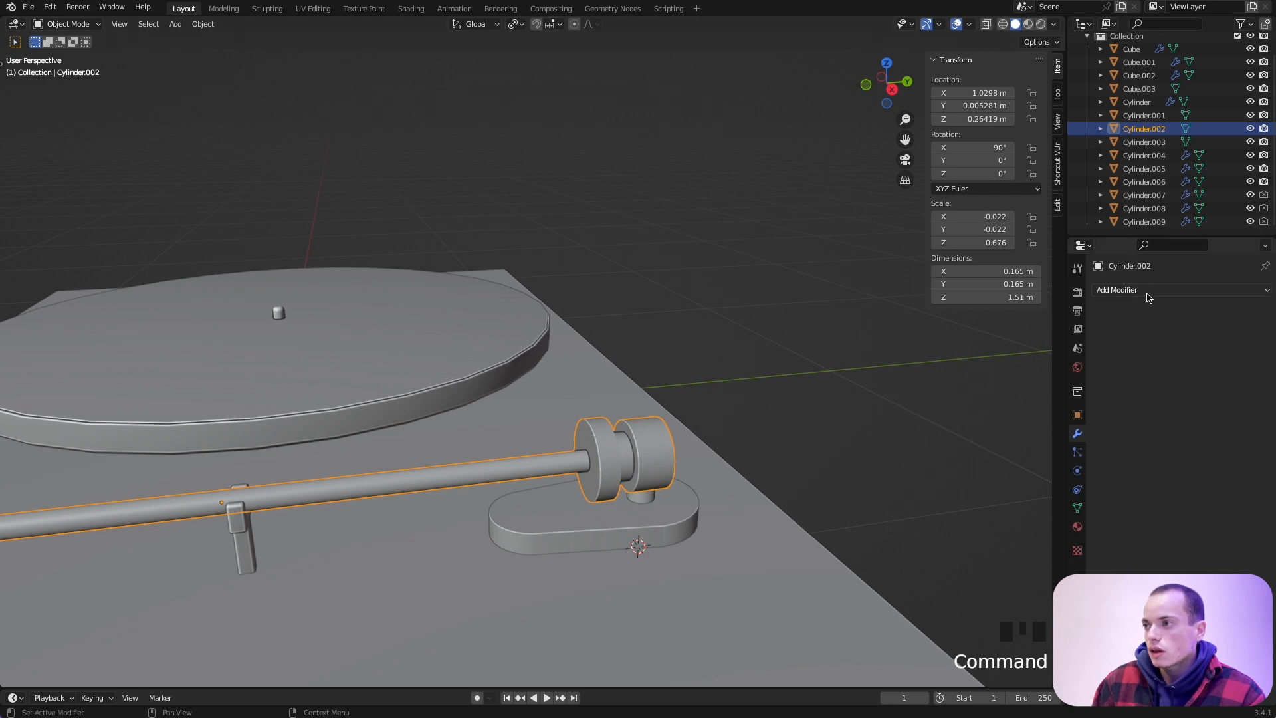
click(1123, 290)
click(1010, 342)
Set the tonearm's bevel amount to 0.01 m and its segments to 3.
scroll(884, 451, up, 3)
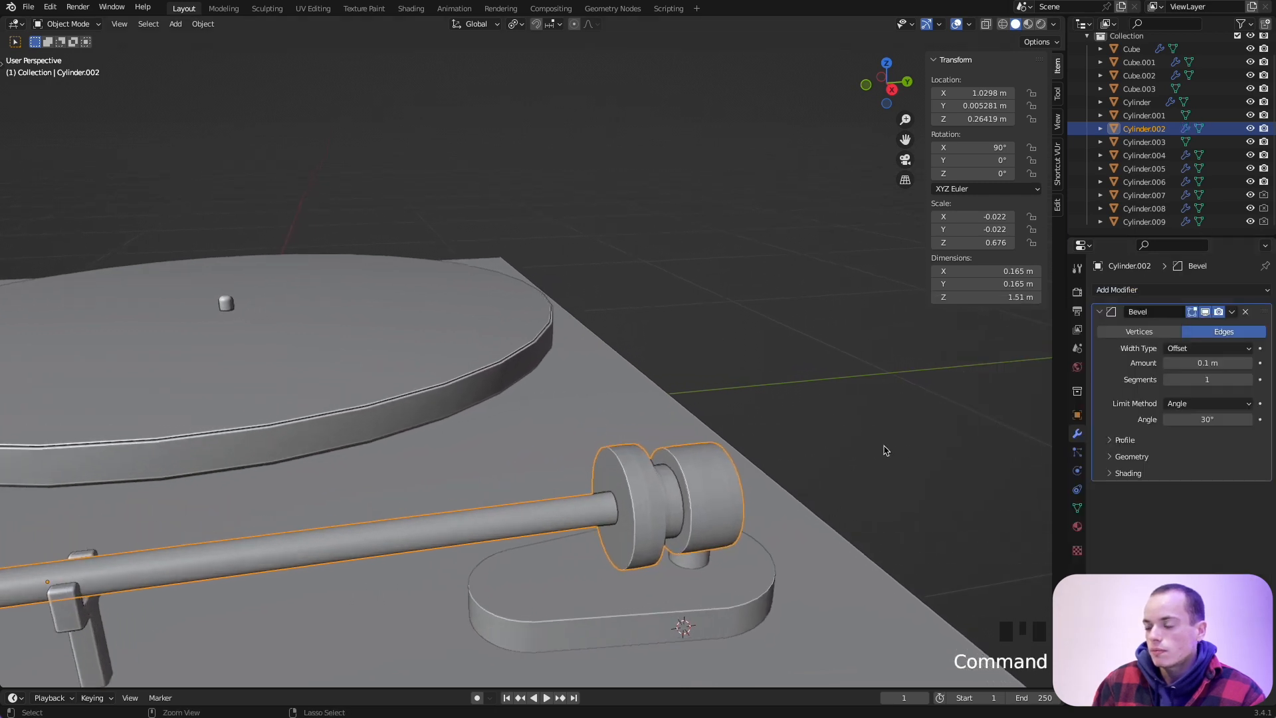
drag(1251, 364, 1170, 364)
click(1250, 363)
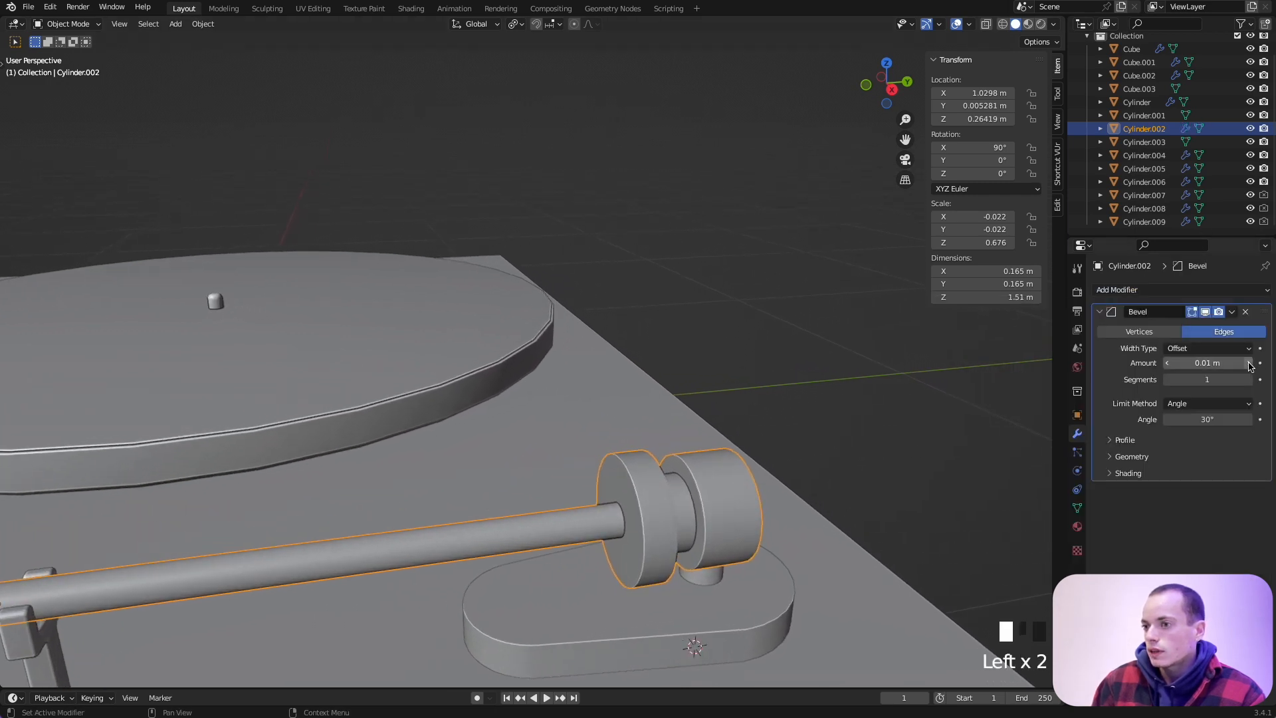
click(1250, 380)
click(1250, 380)
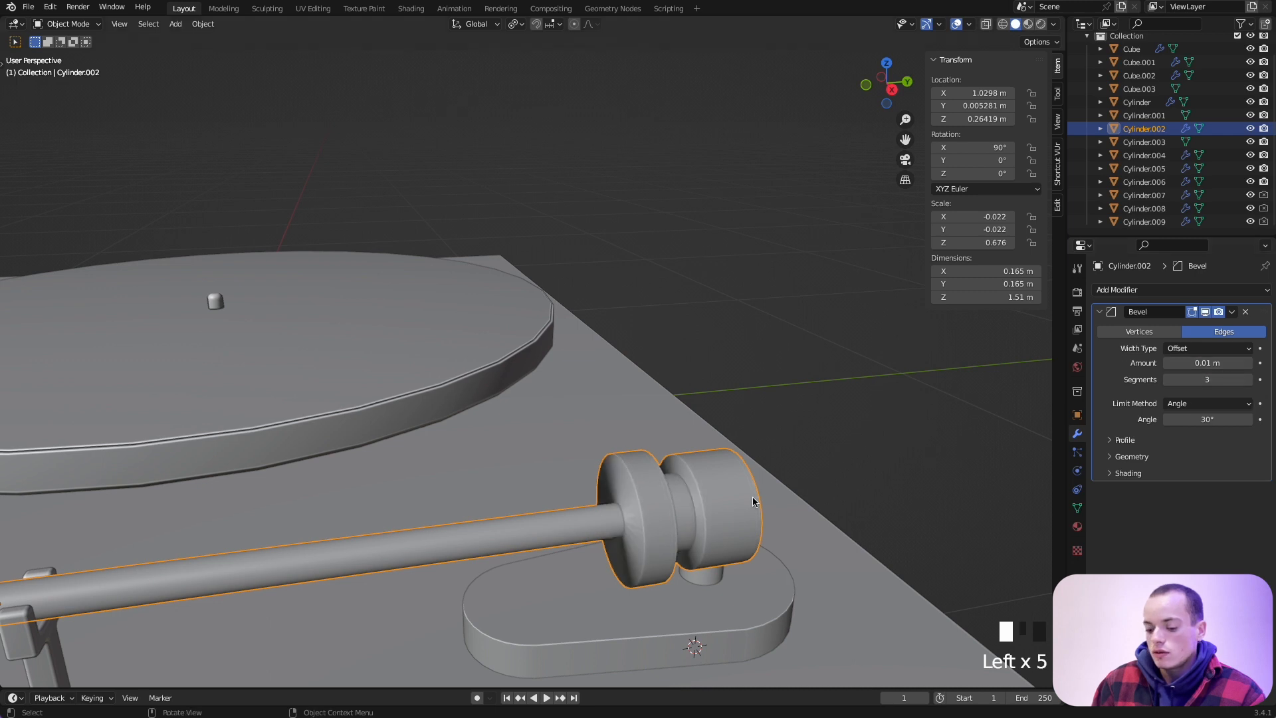
Apply the tonearm's scale and set its bevel segments to 4, keeping the amount at 0.01 m.
key(ctrl+a)
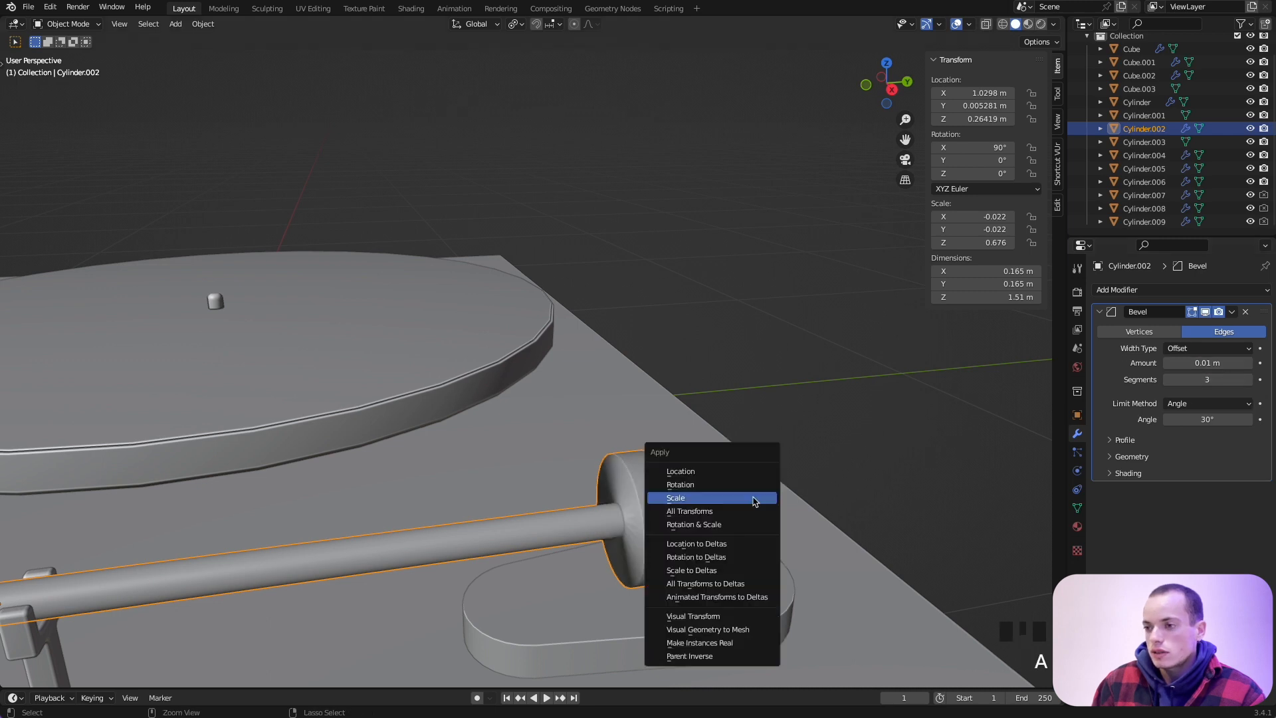
click(710, 498)
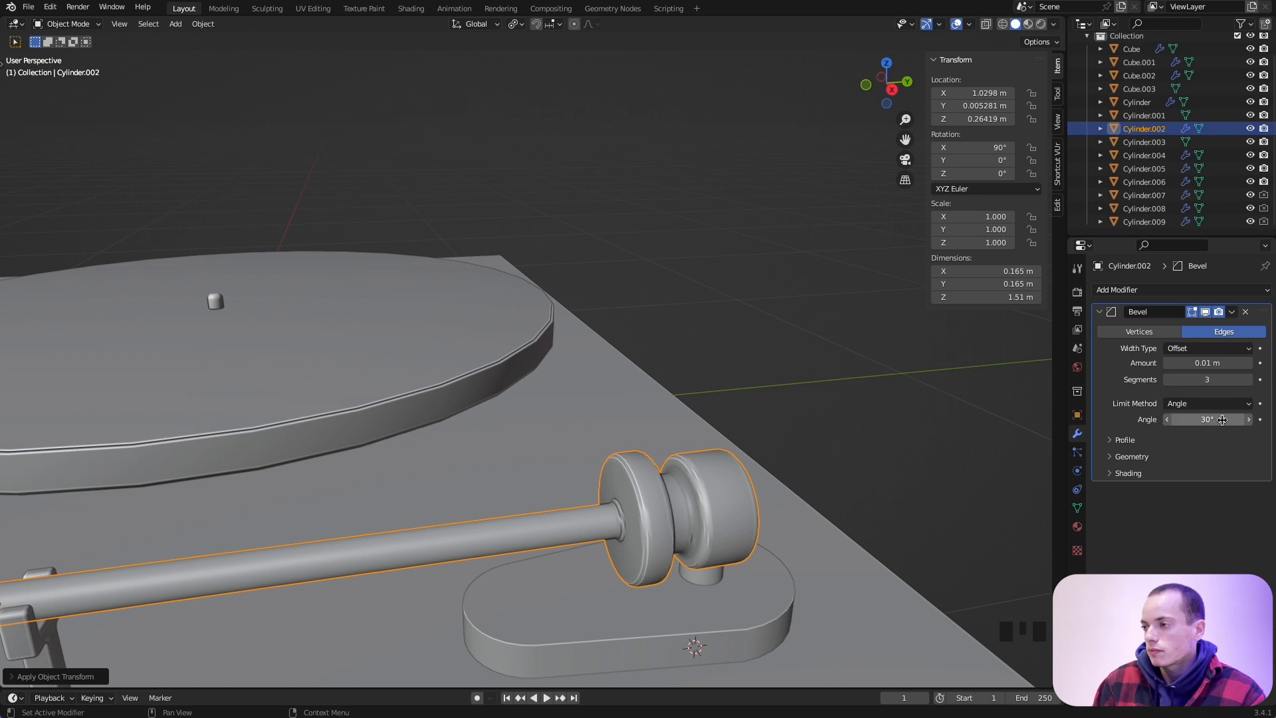
click(1250, 379)
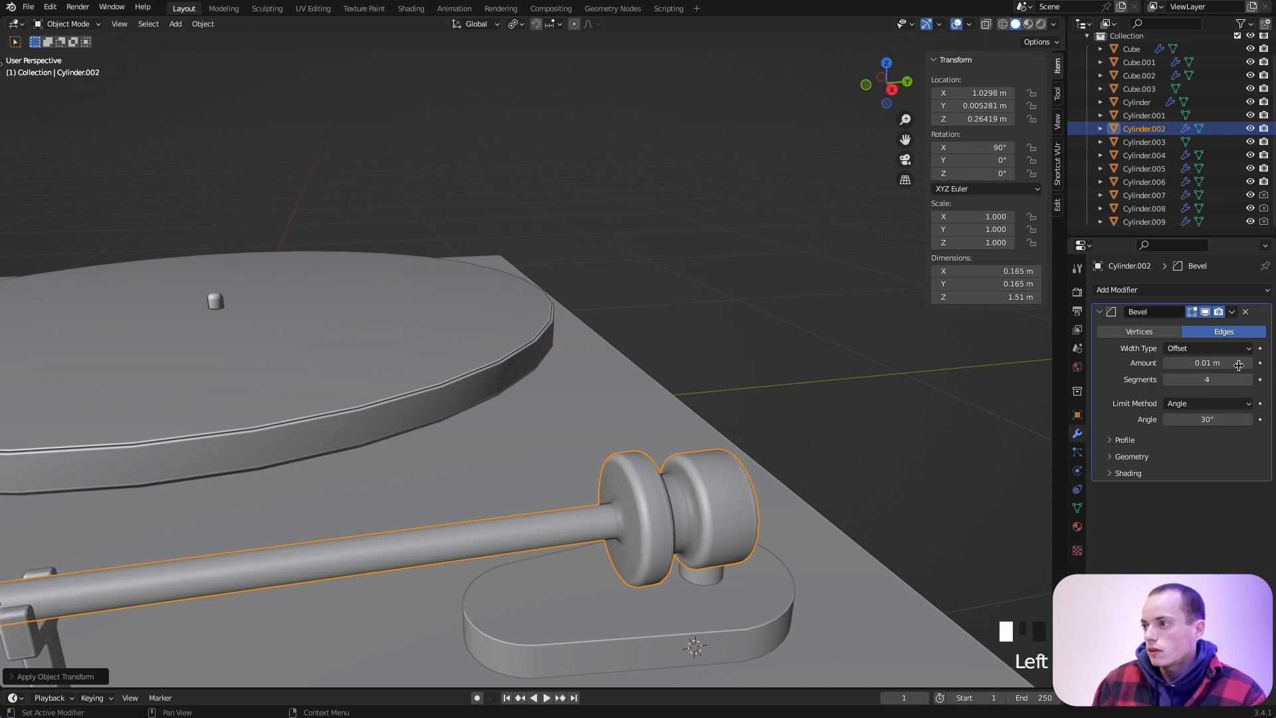
drag(1233, 362, 1231, 359)
click(1250, 362)
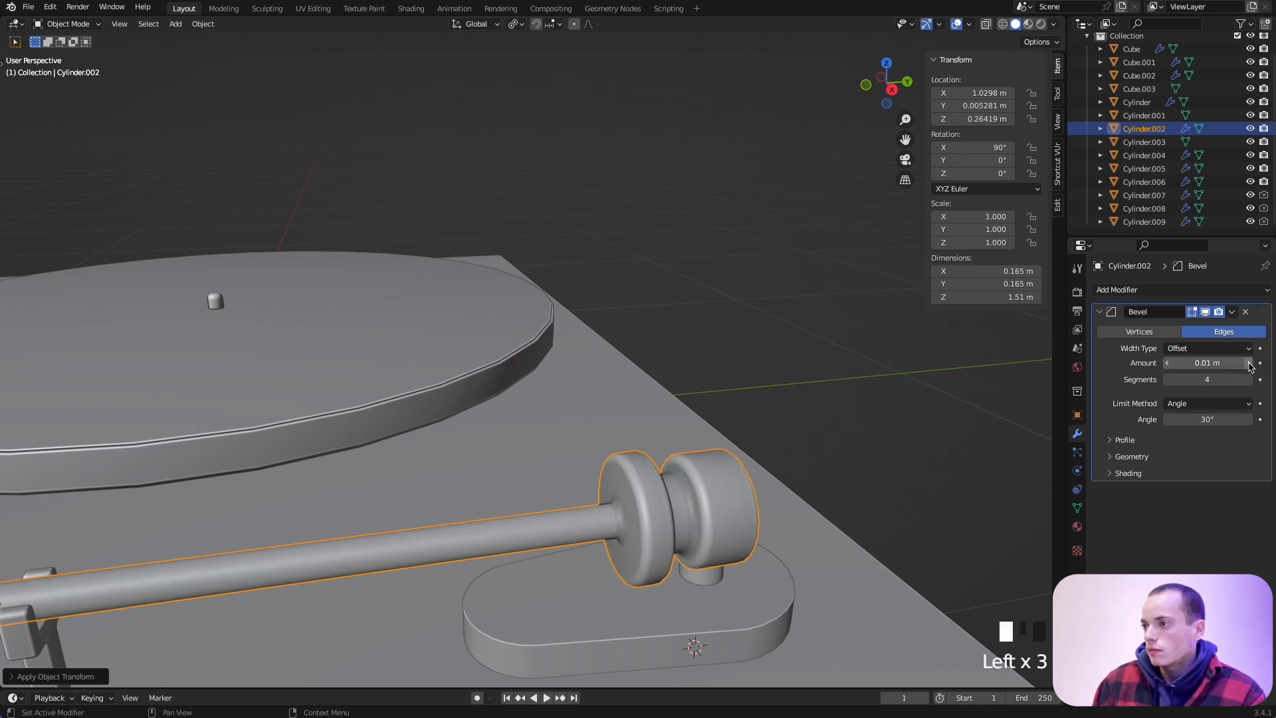
Reduce the tonearm's bevel segments to 1.
click(1167, 379)
click(1166, 379)
click(1166, 380)
click(1166, 379)
click(1166, 379)
click(1167, 380)
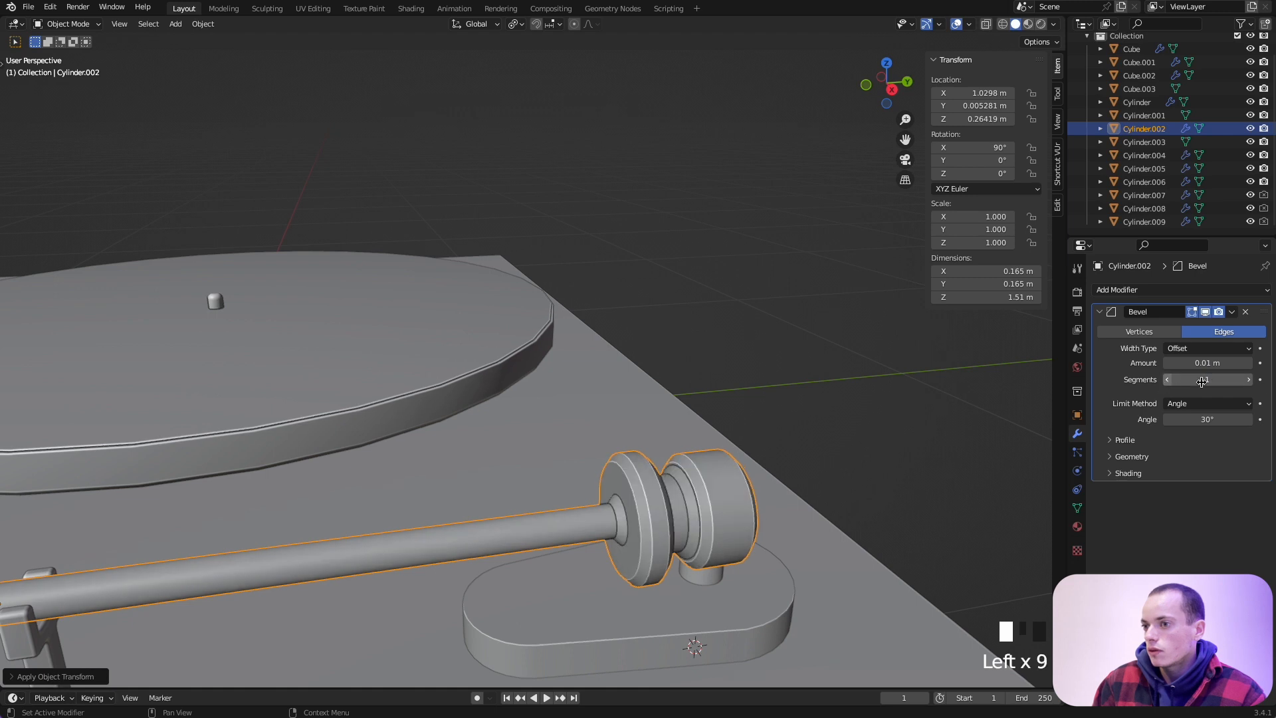
Set the tonearm's bevel amount to 0.002 m and its segments to 4.
click(1213, 363)
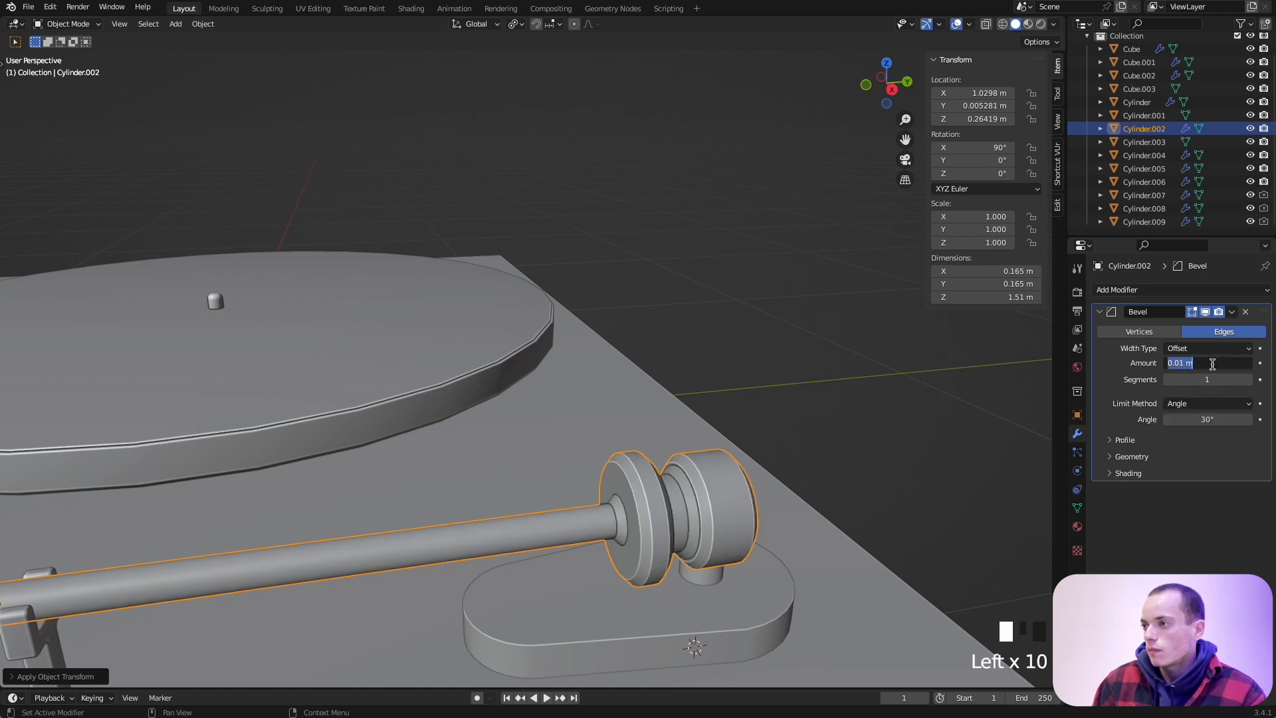
key(BackSpace)
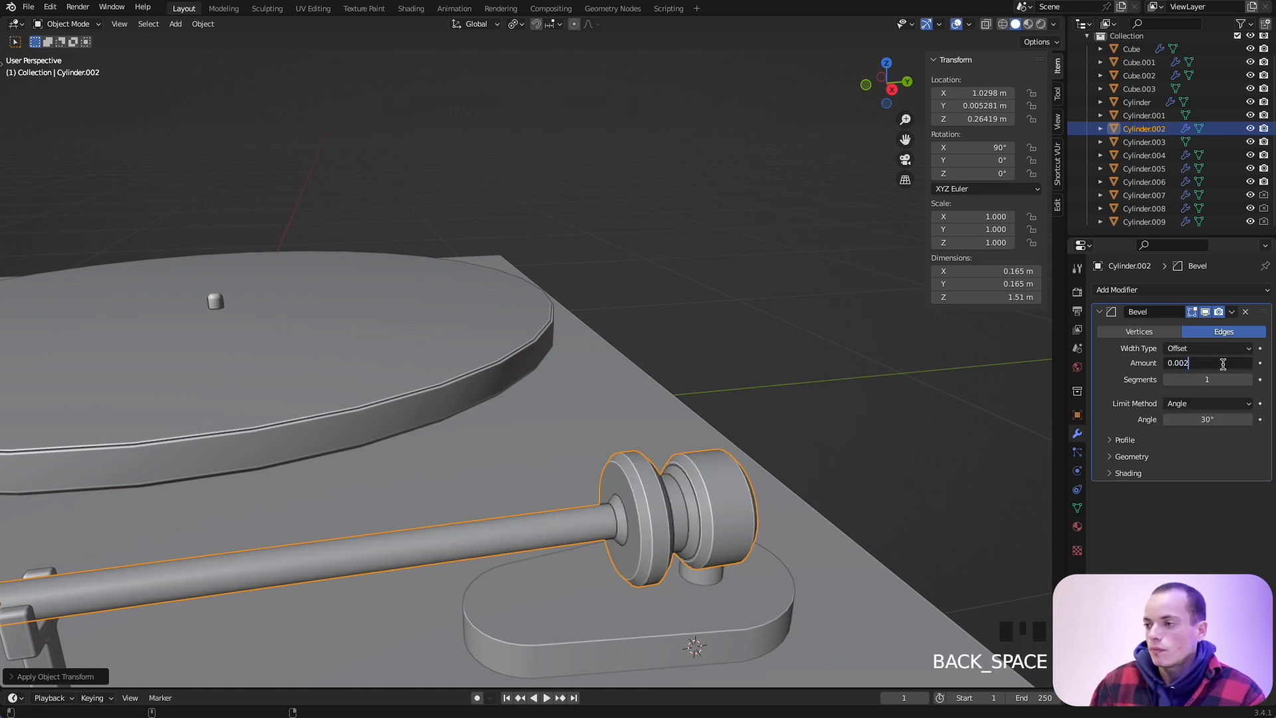
text(02)
key(Return)
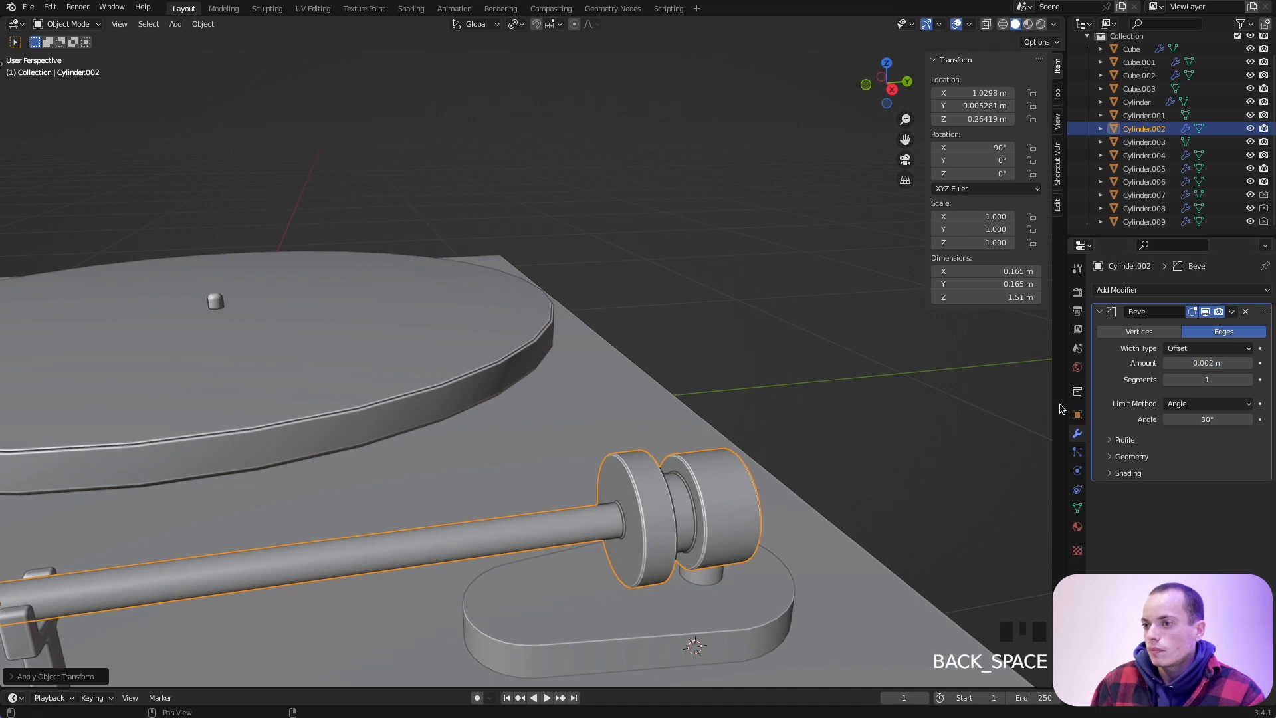
click(1252, 379)
click(1252, 379)
click(1252, 380)
Select the rounded base under the tonearm's counterweight and add a Bevel modifier to it.
scroll(755, 473, down, 4)
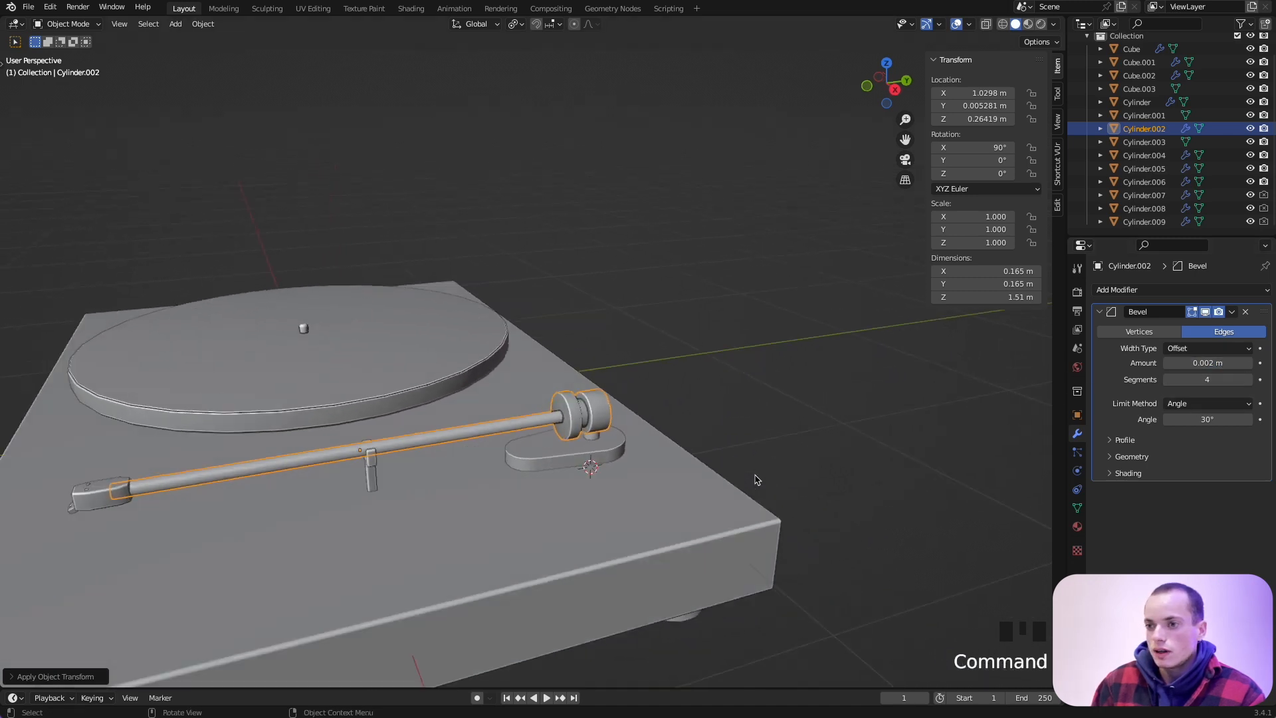
scroll(755, 480, left, 3)
click(1116, 289)
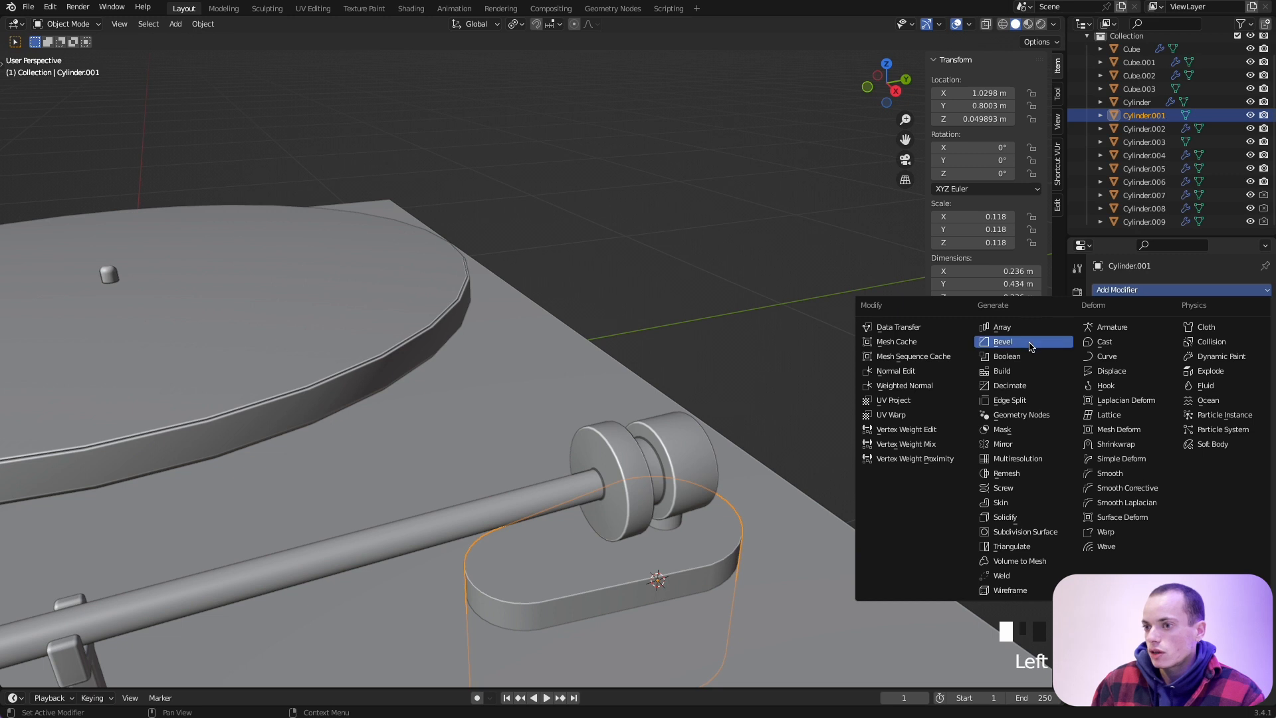
click(1003, 341)
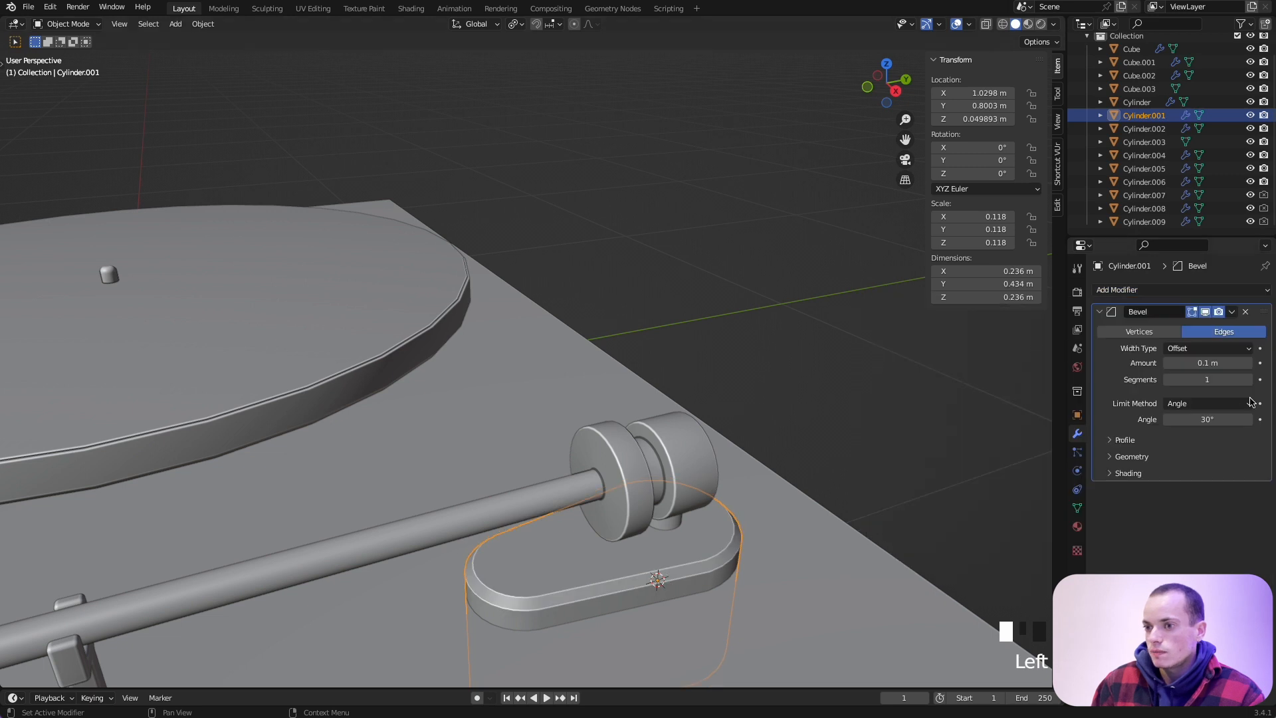
Set the bevel amount of the rounded tonearm base to 0.005 m.
double_click(1227, 365)
key(BackSpace)
key(BackSpace)
key(BackSpace)
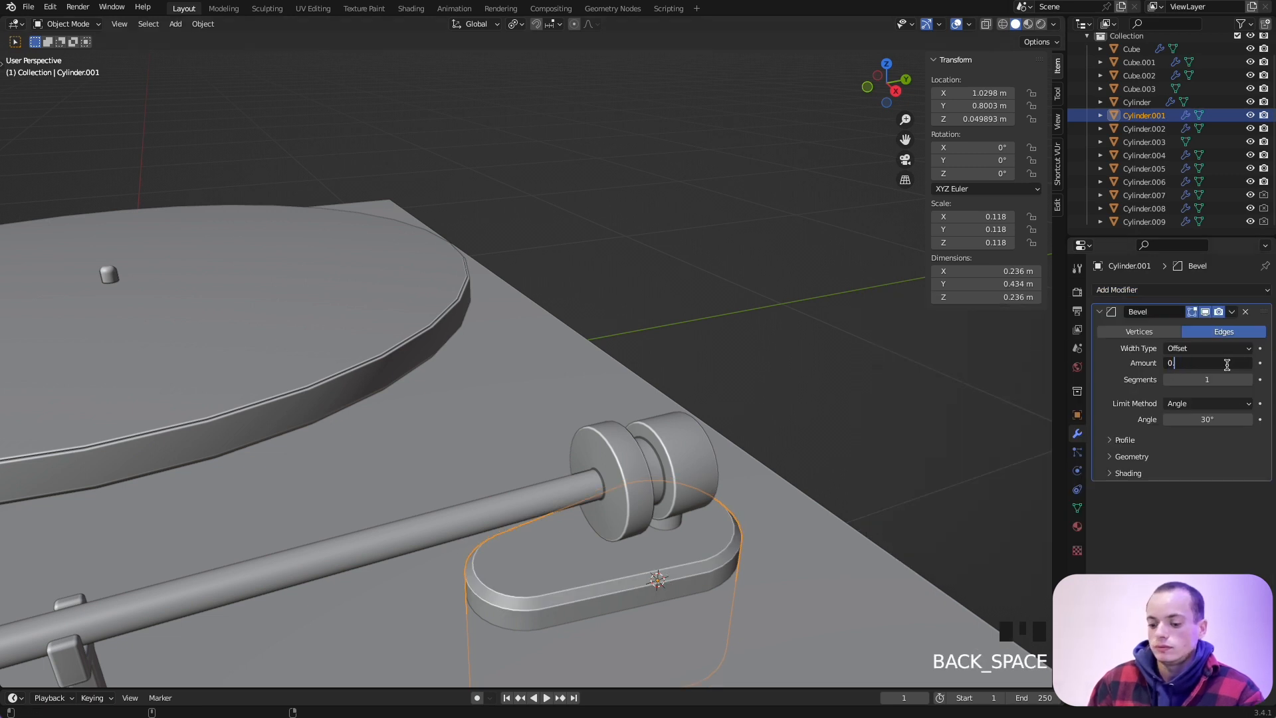
text(.005)
key(Return)
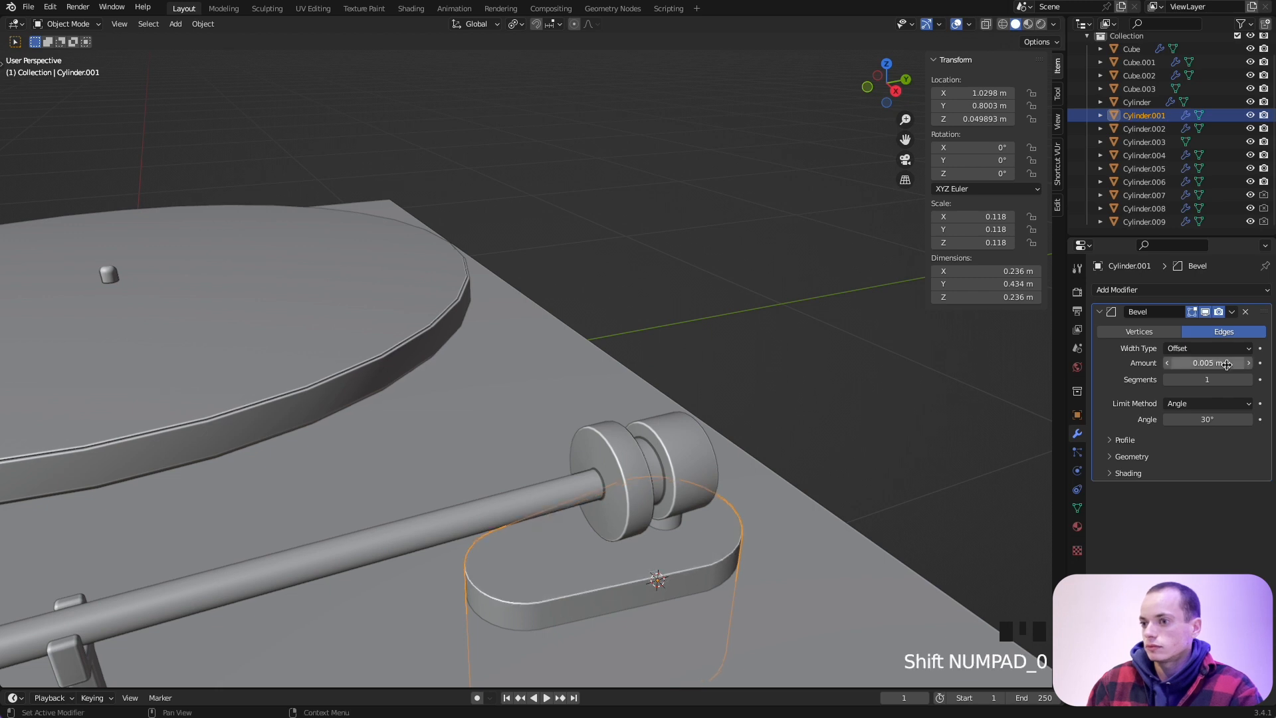
Set the bevel amount of the rounded tonearm base to 0.01 m.
double_click(1234, 364)
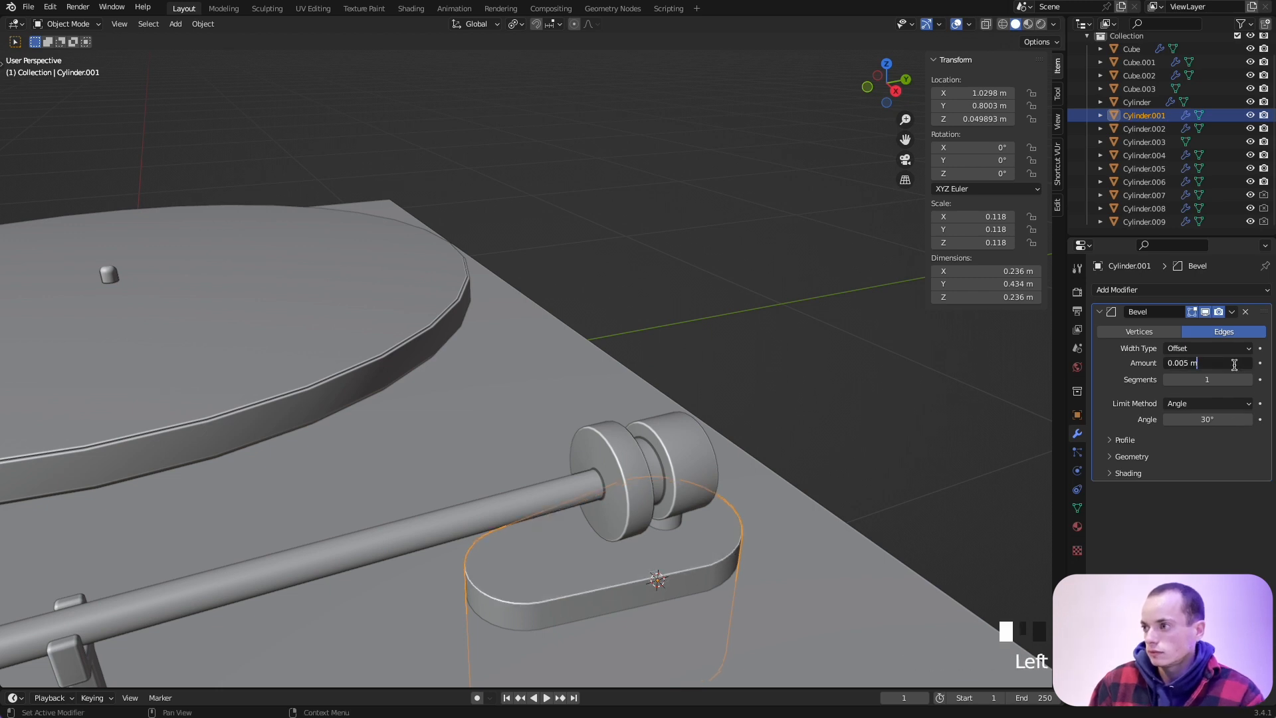
key(BackSpace)
key(BackSpace)
text(1)
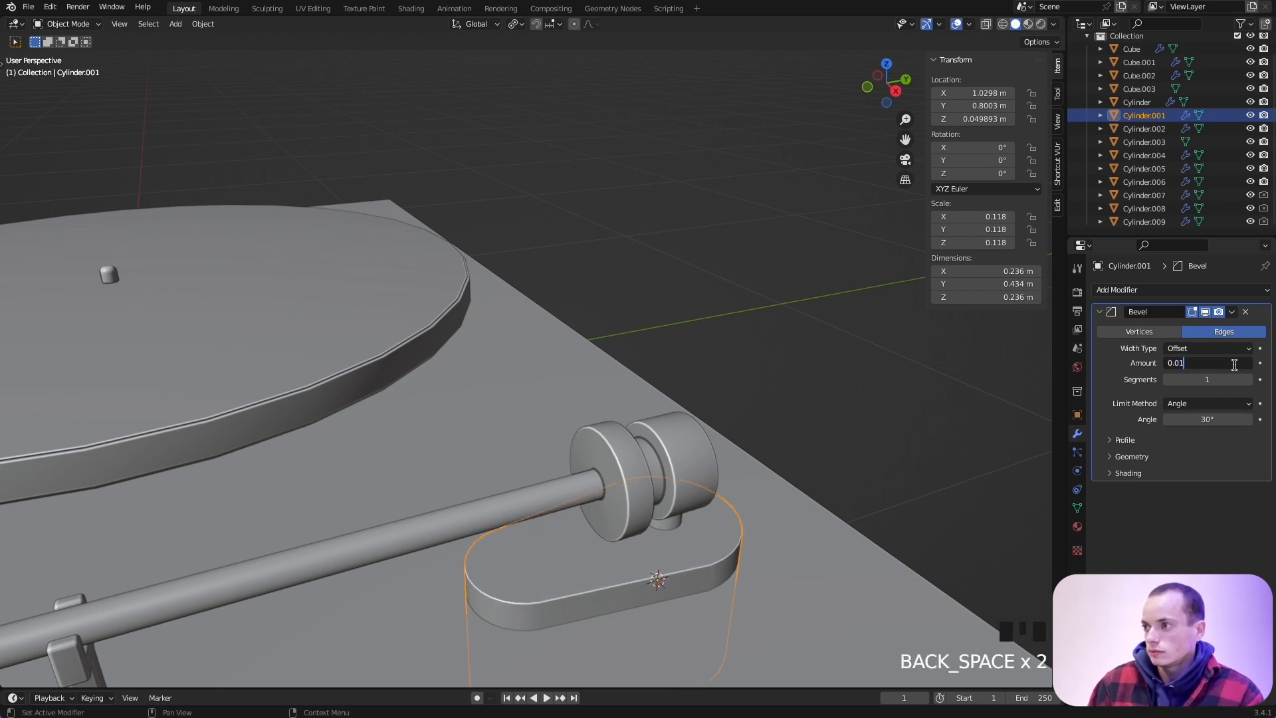
key(Return)
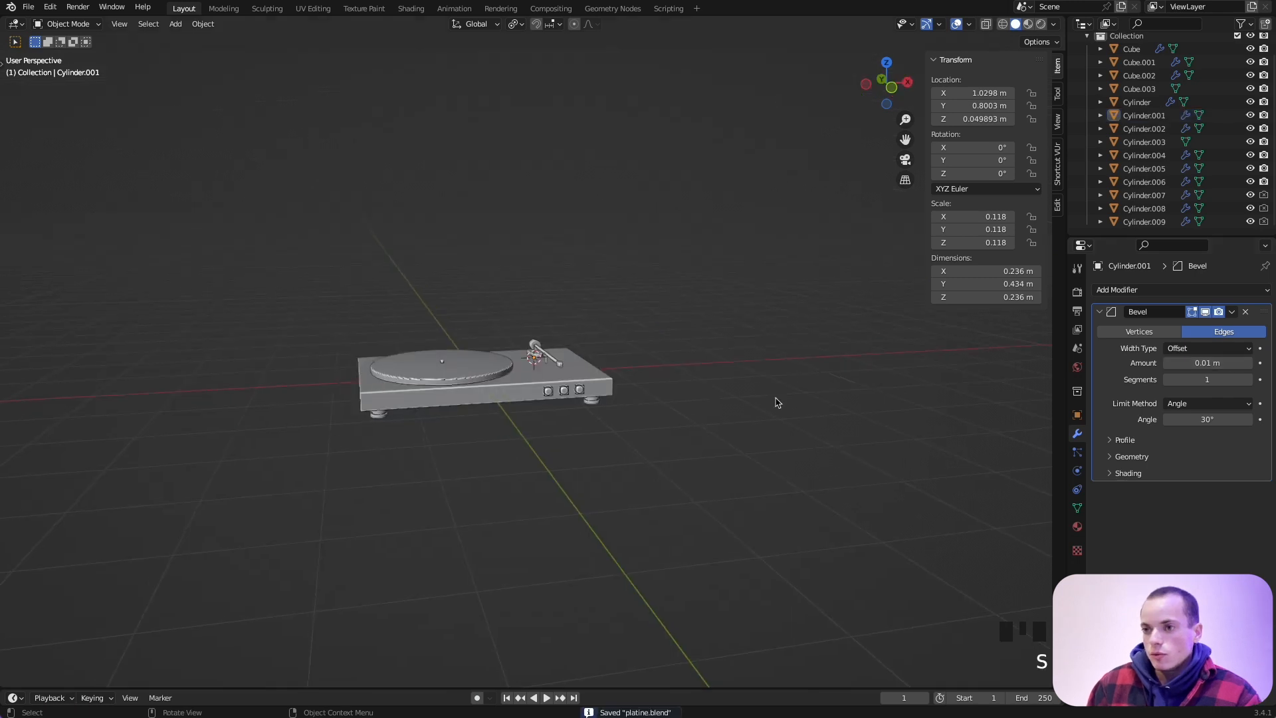
Add a plane mesh as a floor and scale it up about 16.2 times, to about 32.4 m per side.
middle_drag(775, 399, 776, 400)
key(shift+a)
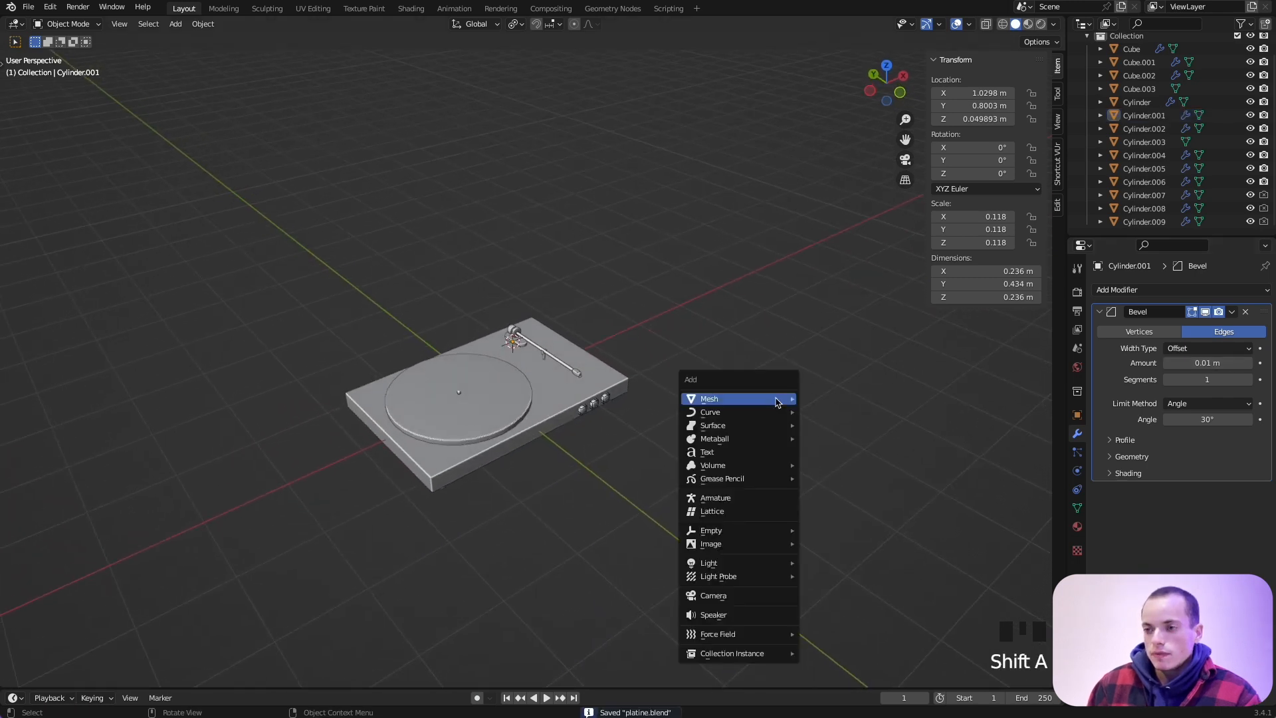
mouse_move(775, 401)
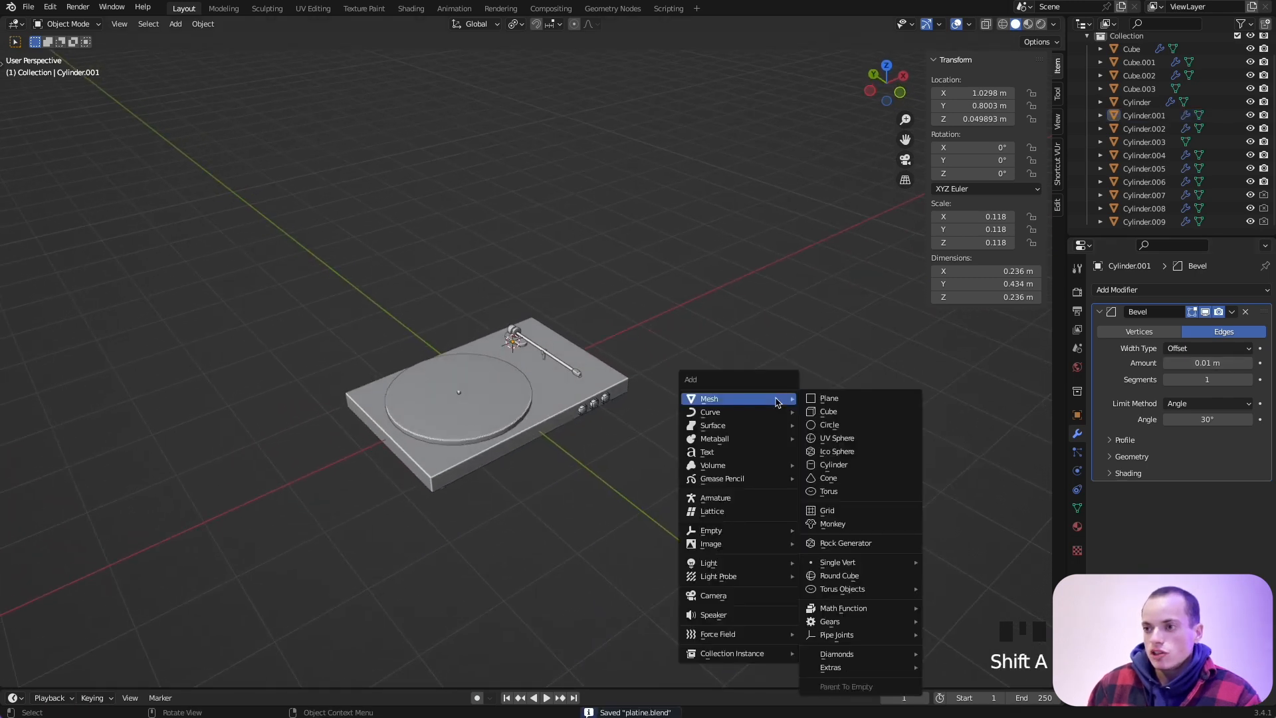
click(849, 400)
key(s)
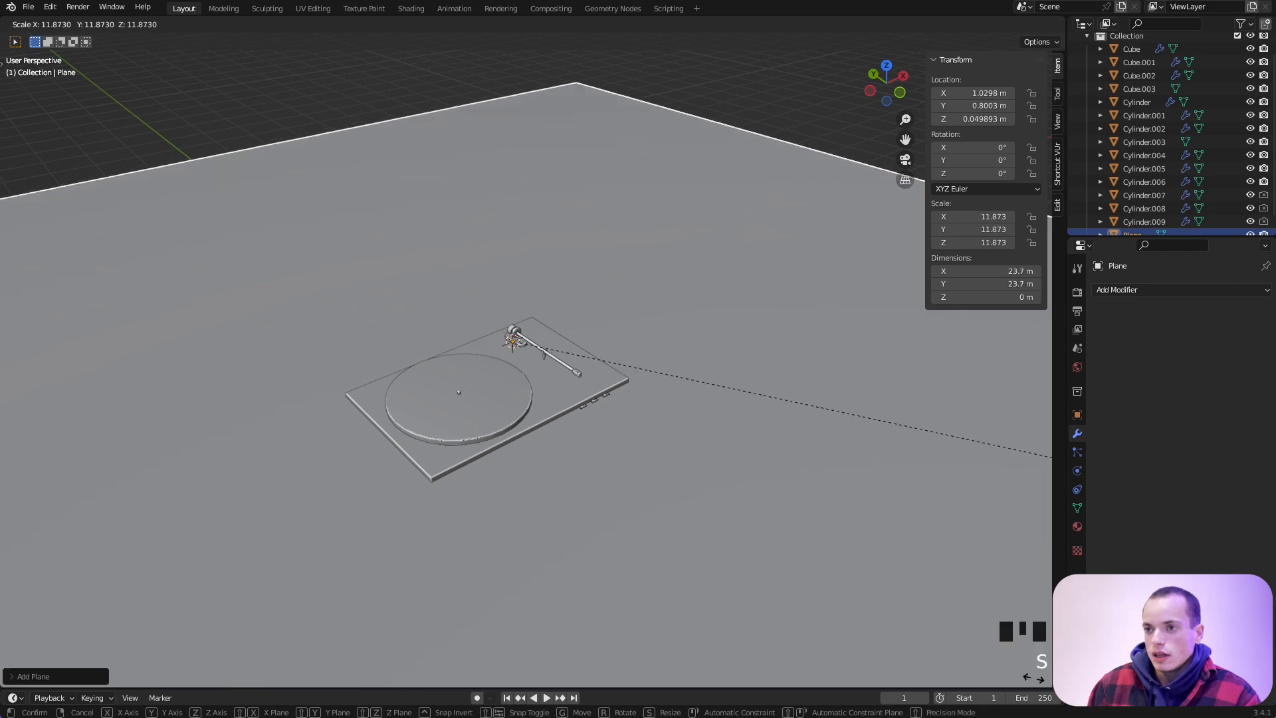
click(524, 248)
In front view, lower the floor plane along Z to the underside of the record player's feet, at about Z -0.257 m.
key(KP_1)
scroll(530, 332, up, 5)
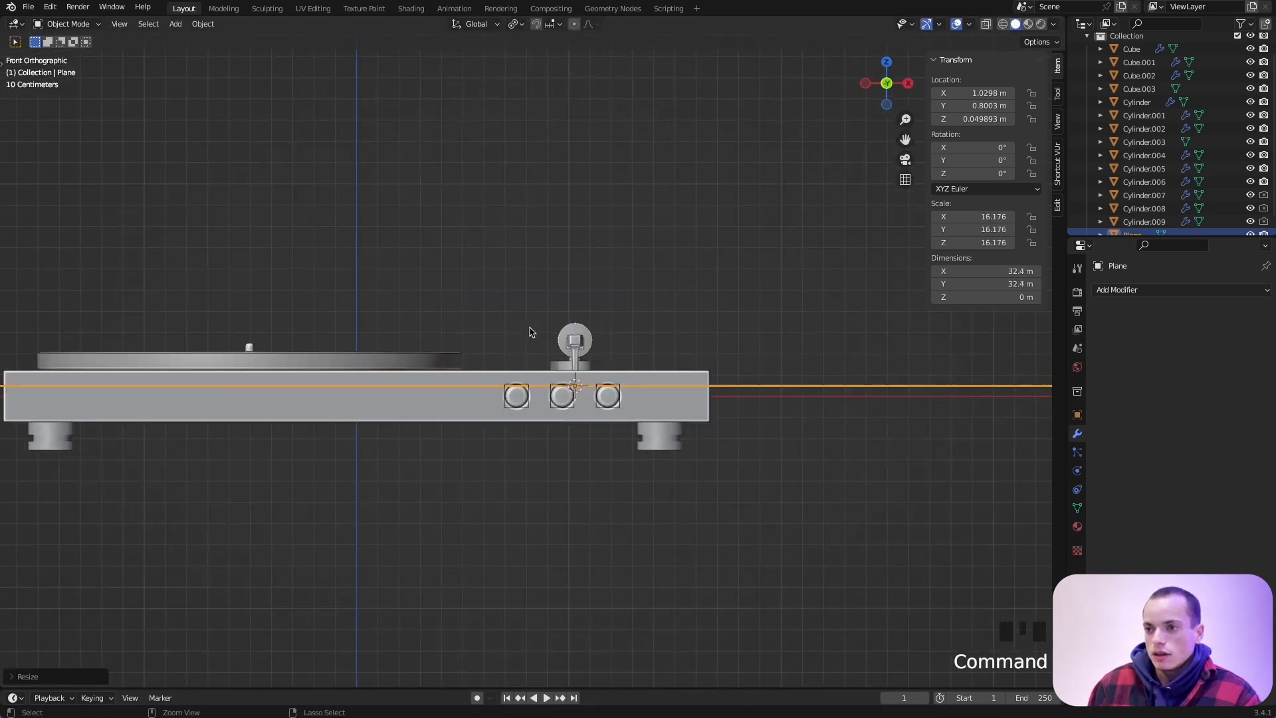
key(g)
key(z)
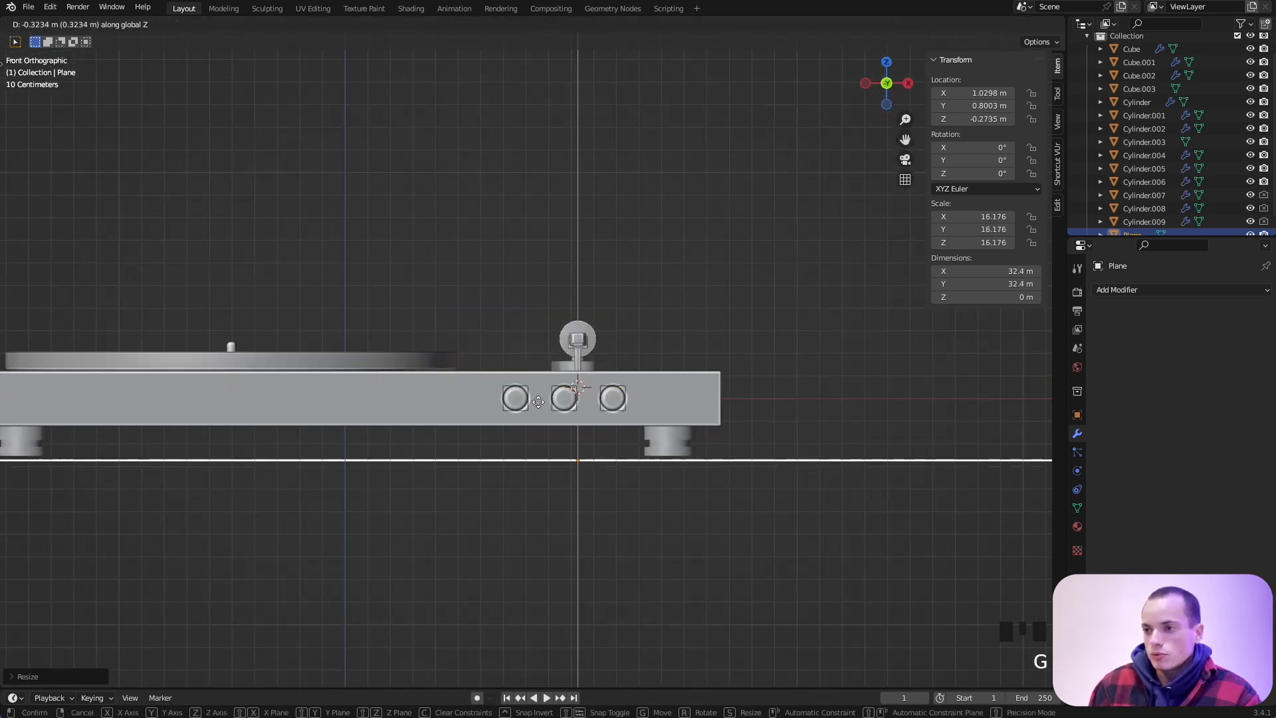
click(758, 425)
scroll(758, 425, up, 5)
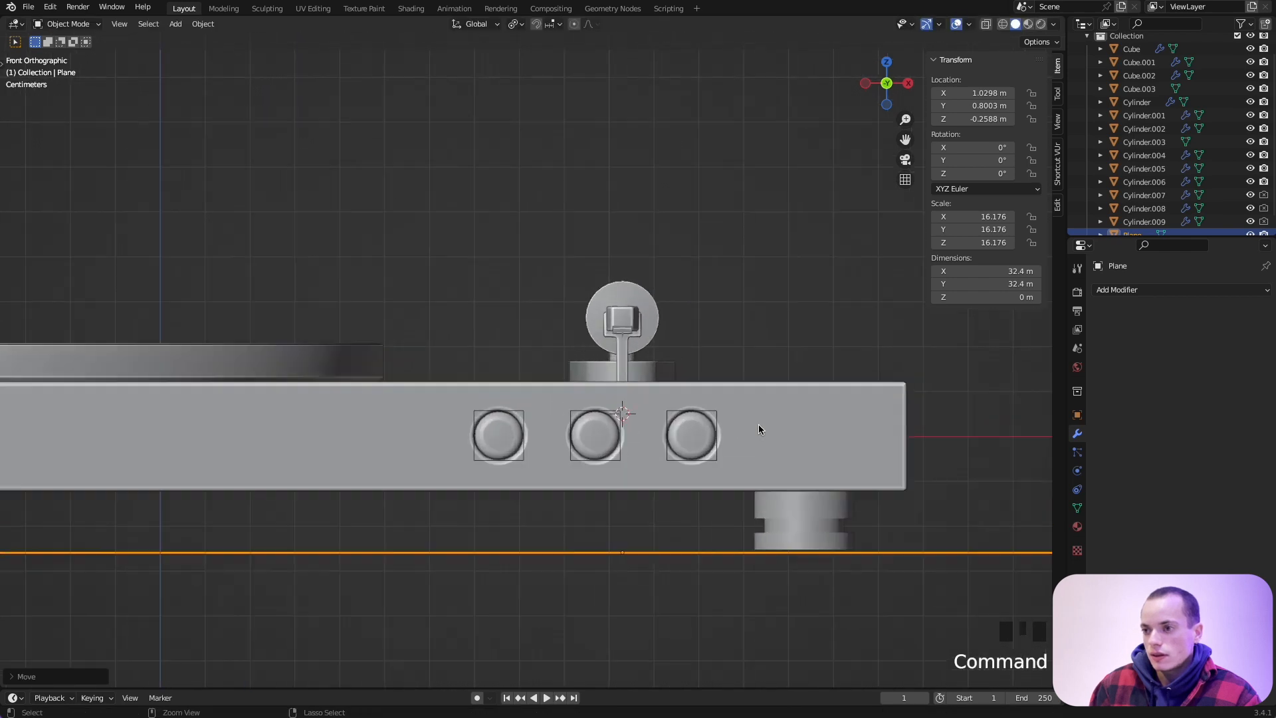
key(g)
key(z)
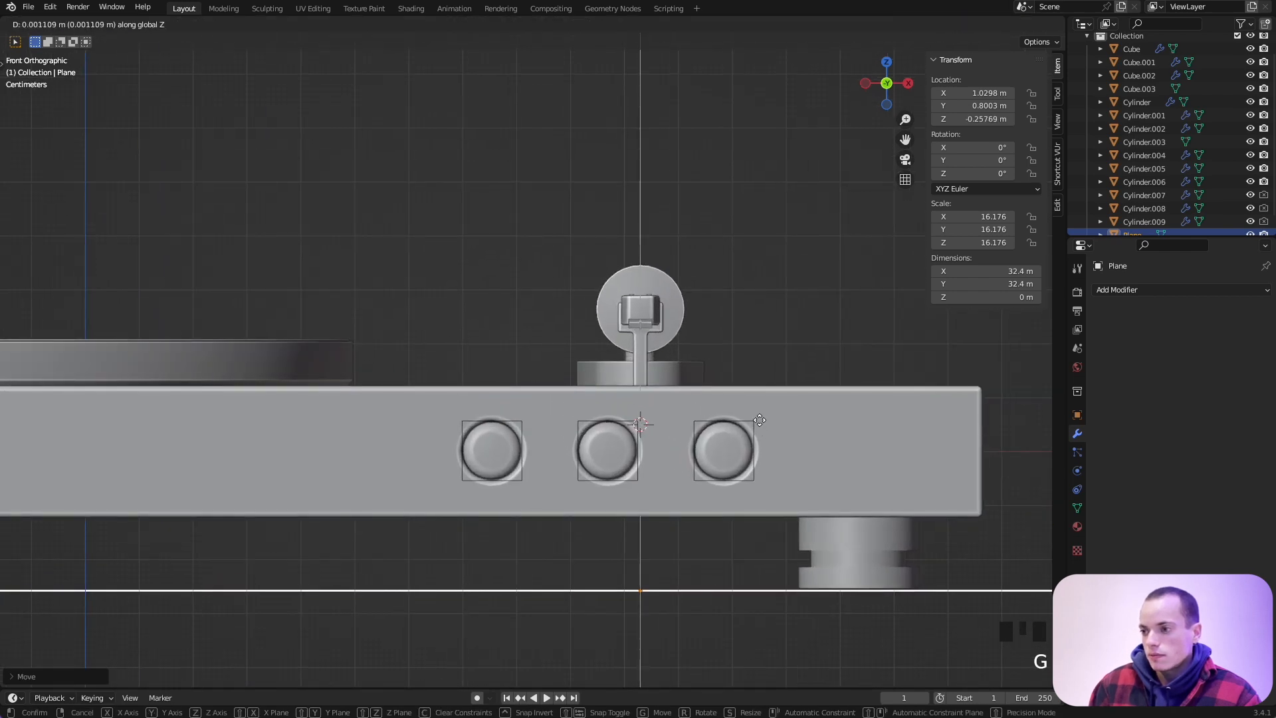
click(761, 418)
scroll(761, 418, up, 5)
Add a camera to the scene.
super+scroll(761, 418, down, 8)
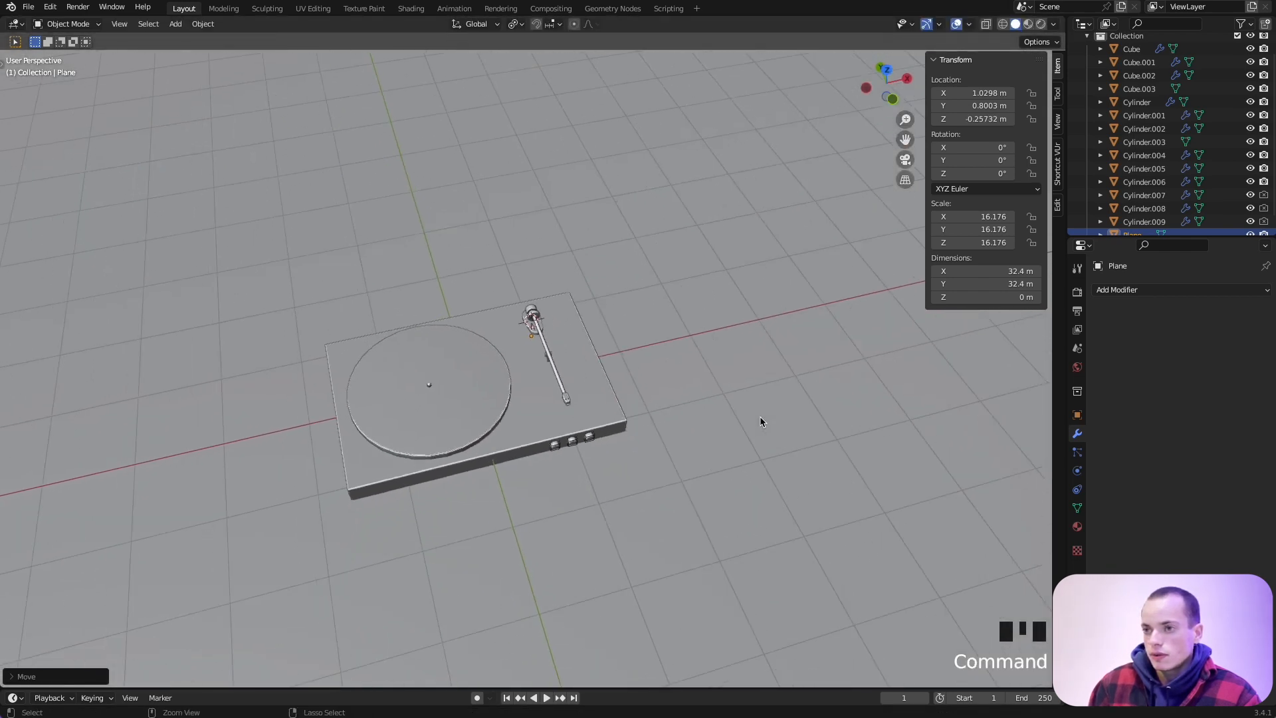
scroll(760, 418, right, 3)
scroll(760, 418, down, 5)
key(shift+a)
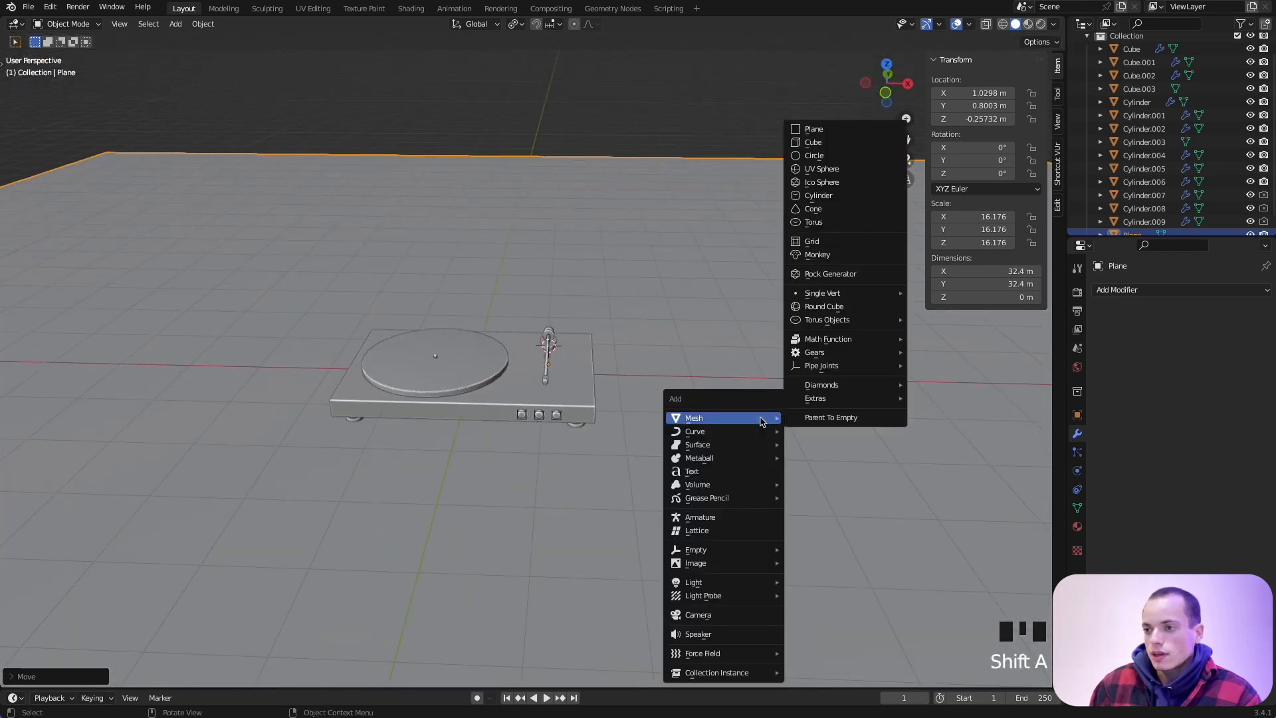
click(721, 615)
Frame the record player from a slightly raised front corner angle and align the active camera to this view.
scroll(570, 470, right, 3)
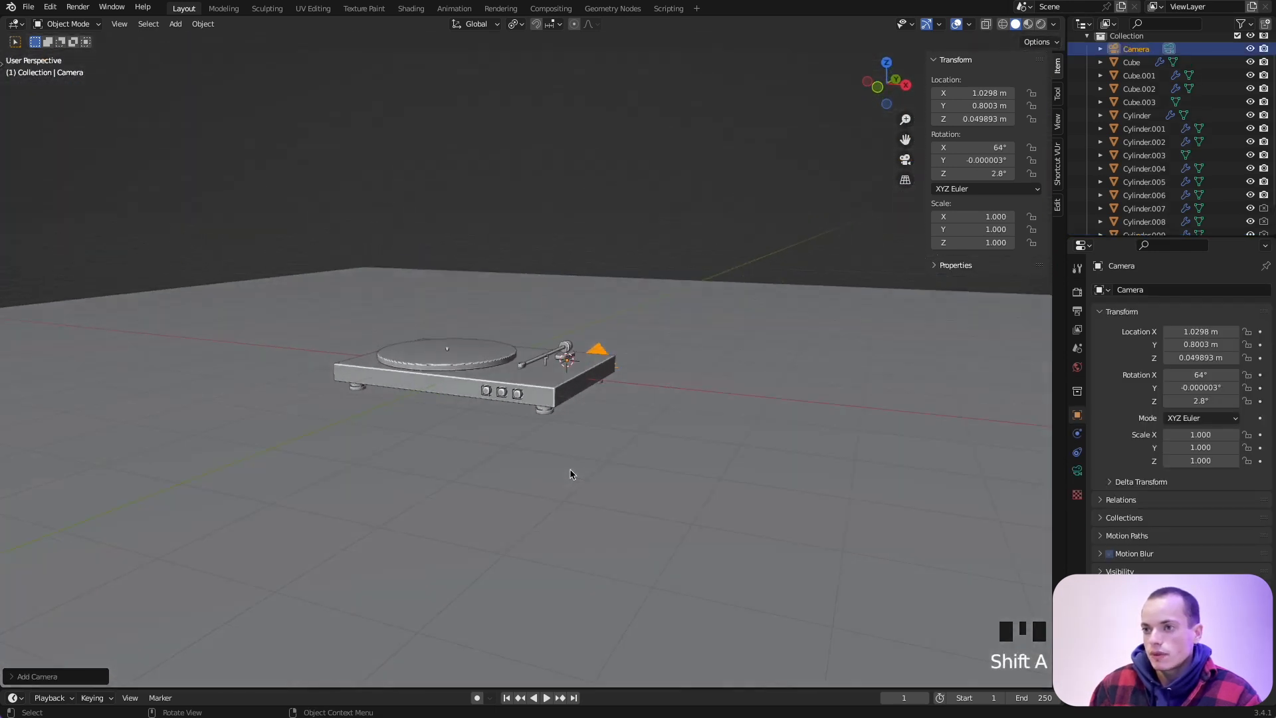
super+scroll(570, 474, up, 5)
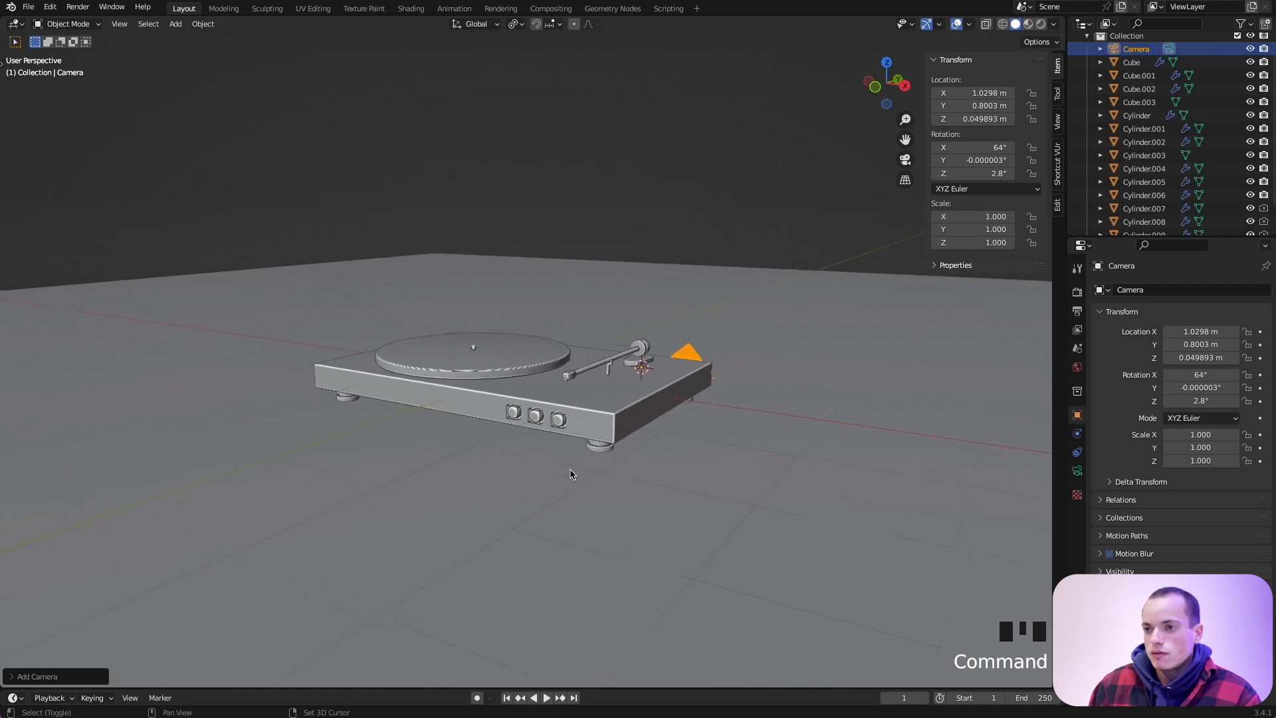
super+scroll(570, 474, up, 5)
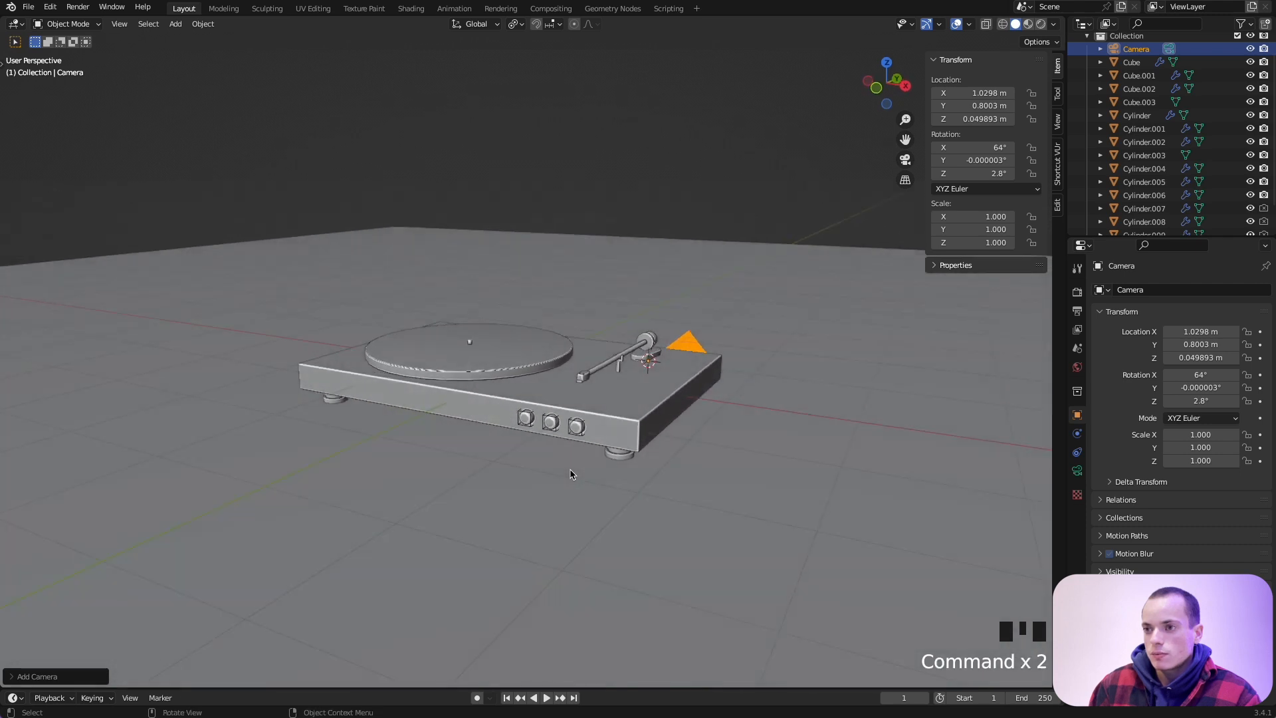
scroll(570, 474, up, 2)
click(119, 23)
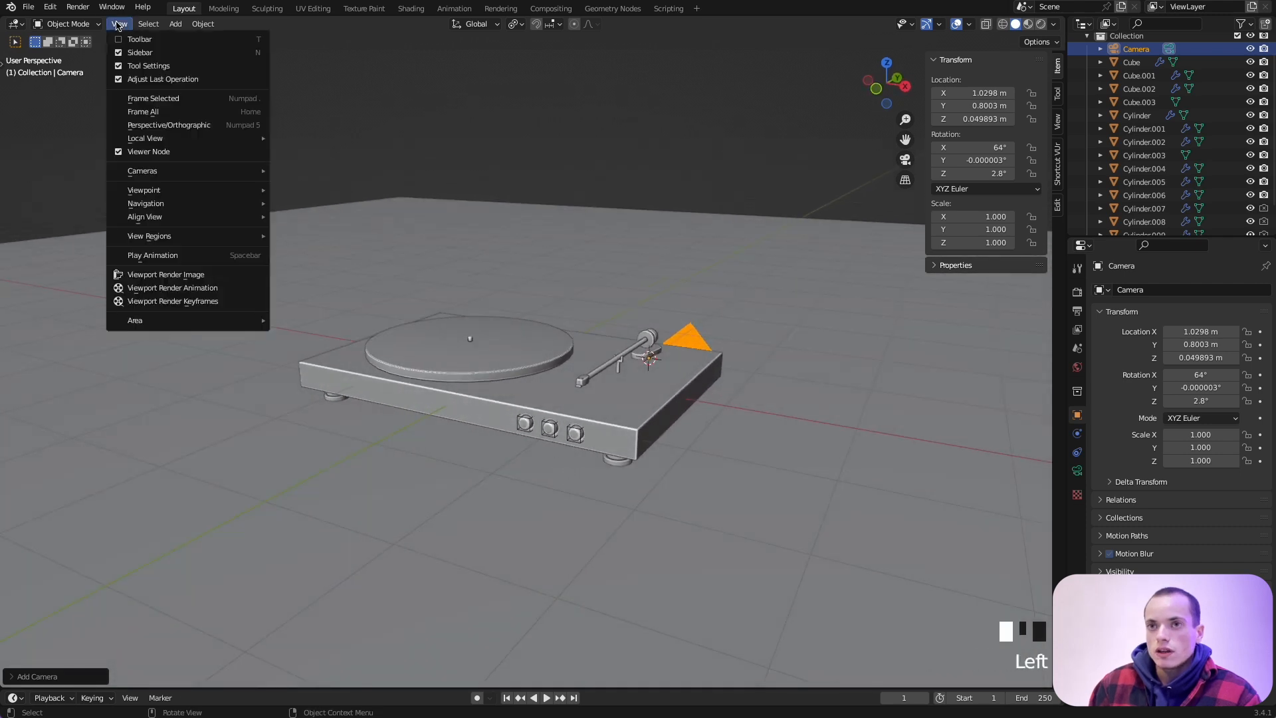
mouse_move(193, 219)
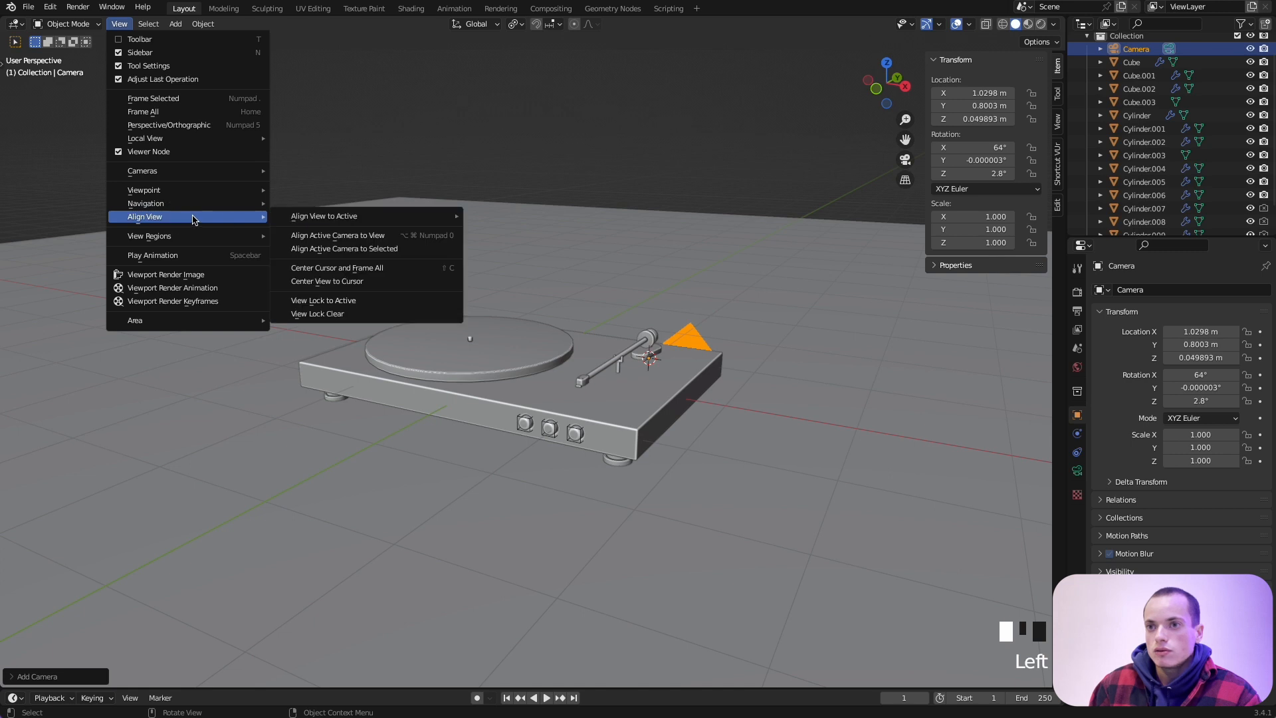
click(335, 236)
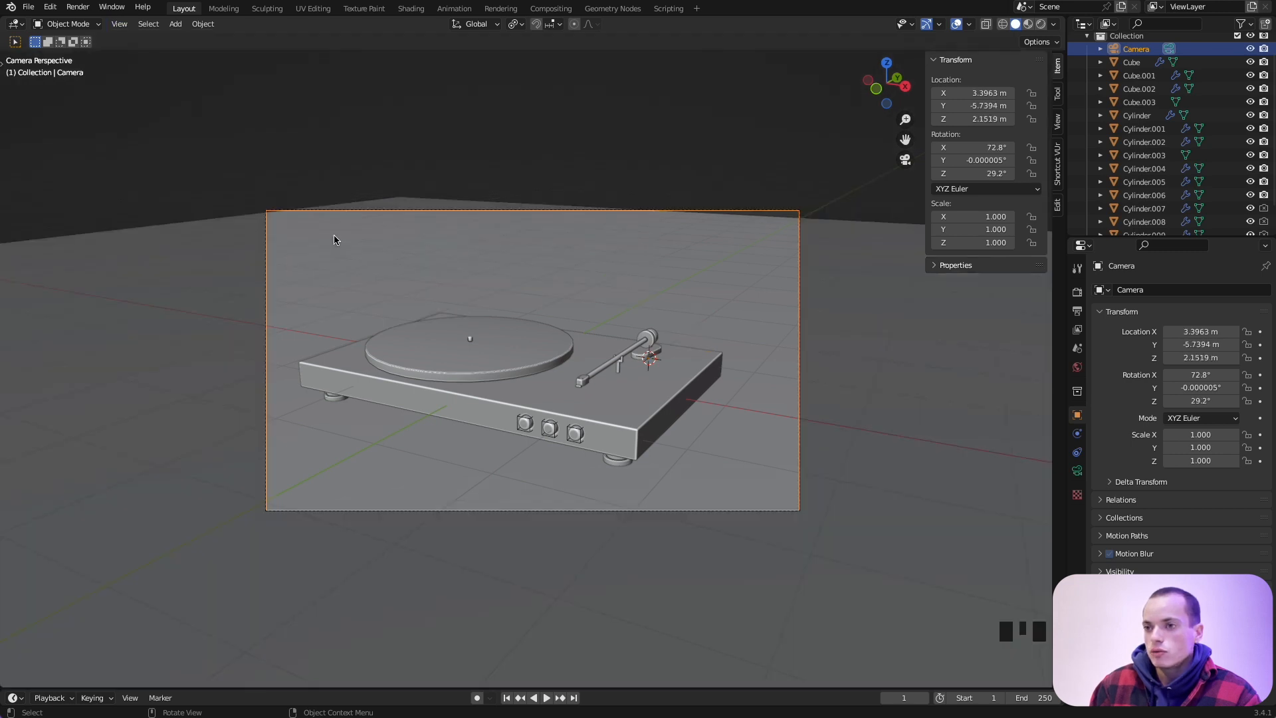
Shift the camera to recenter the record player and pull it back along its local Z to about X 3.91, Y -7.11, Z 2.49 m.
key(g)
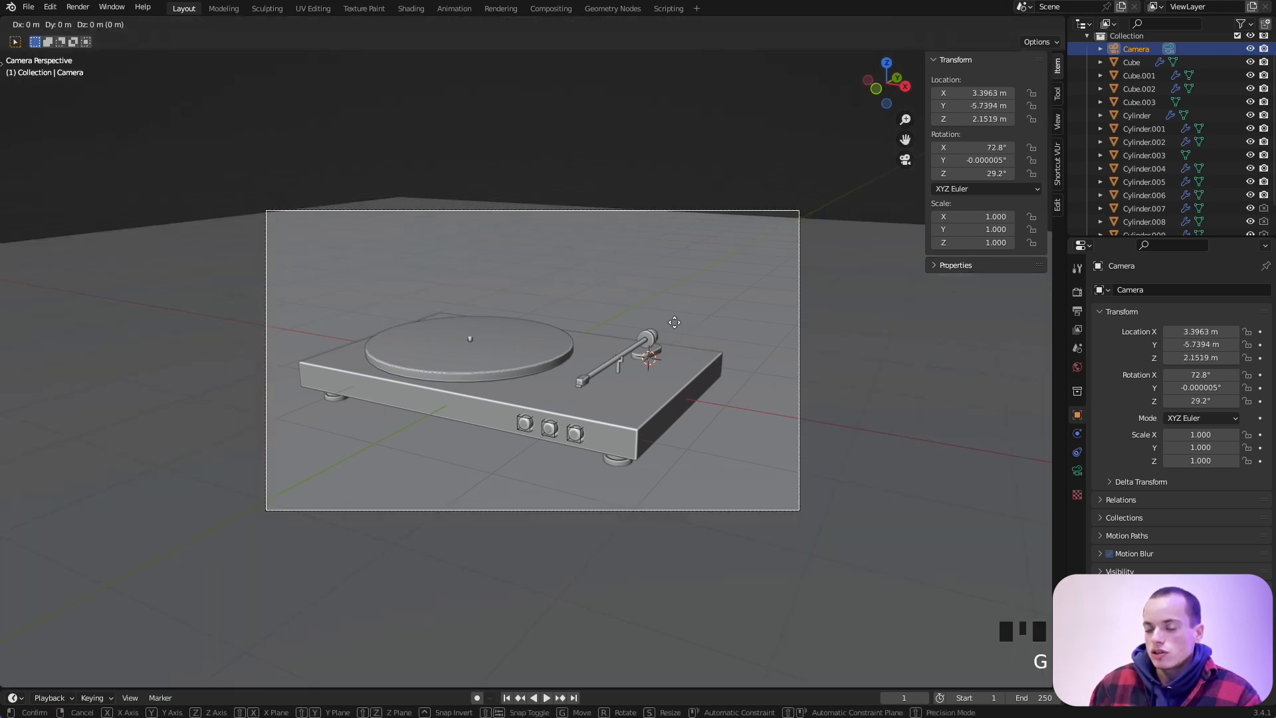
click(649, 339)
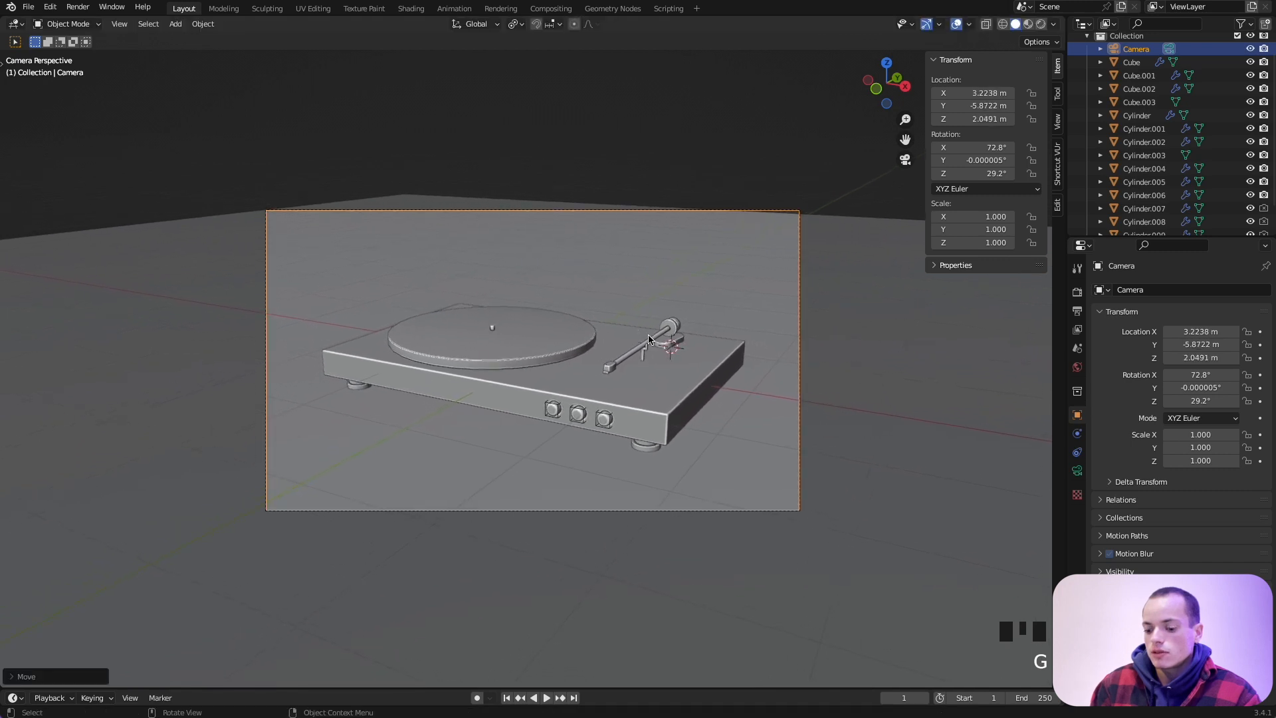
key(g)
key(z)
key(z)
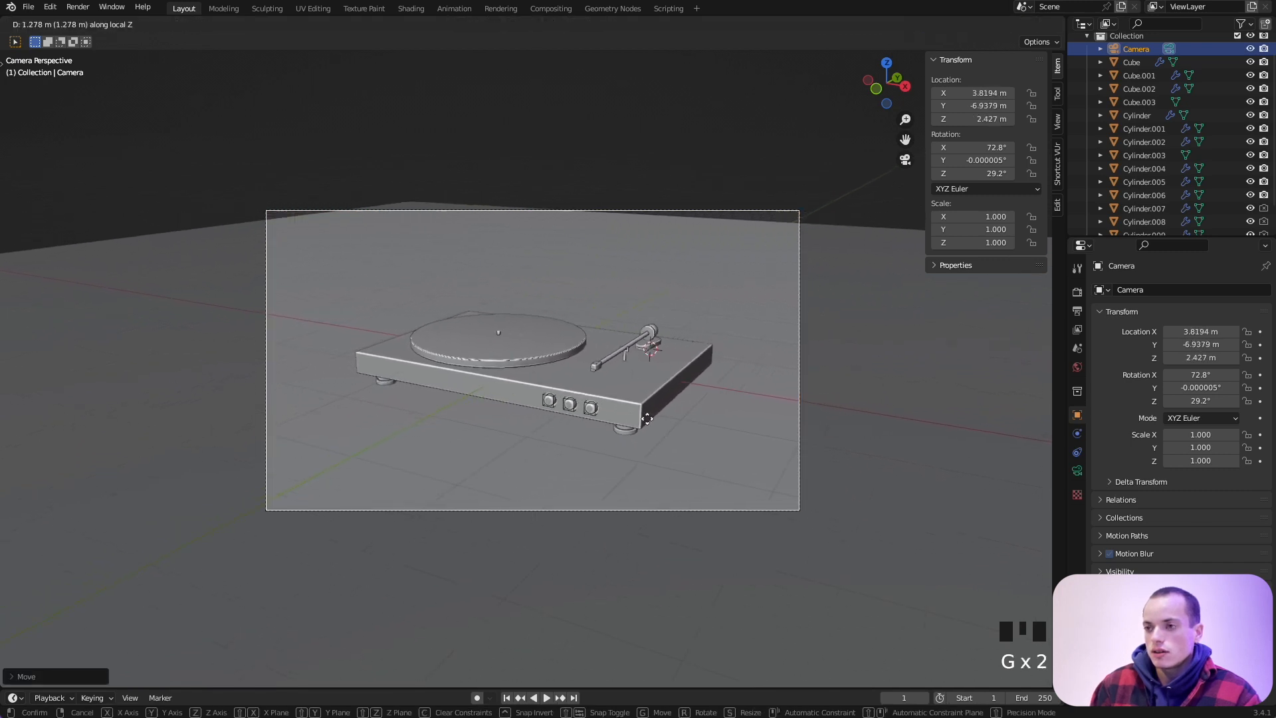
click(651, 415)
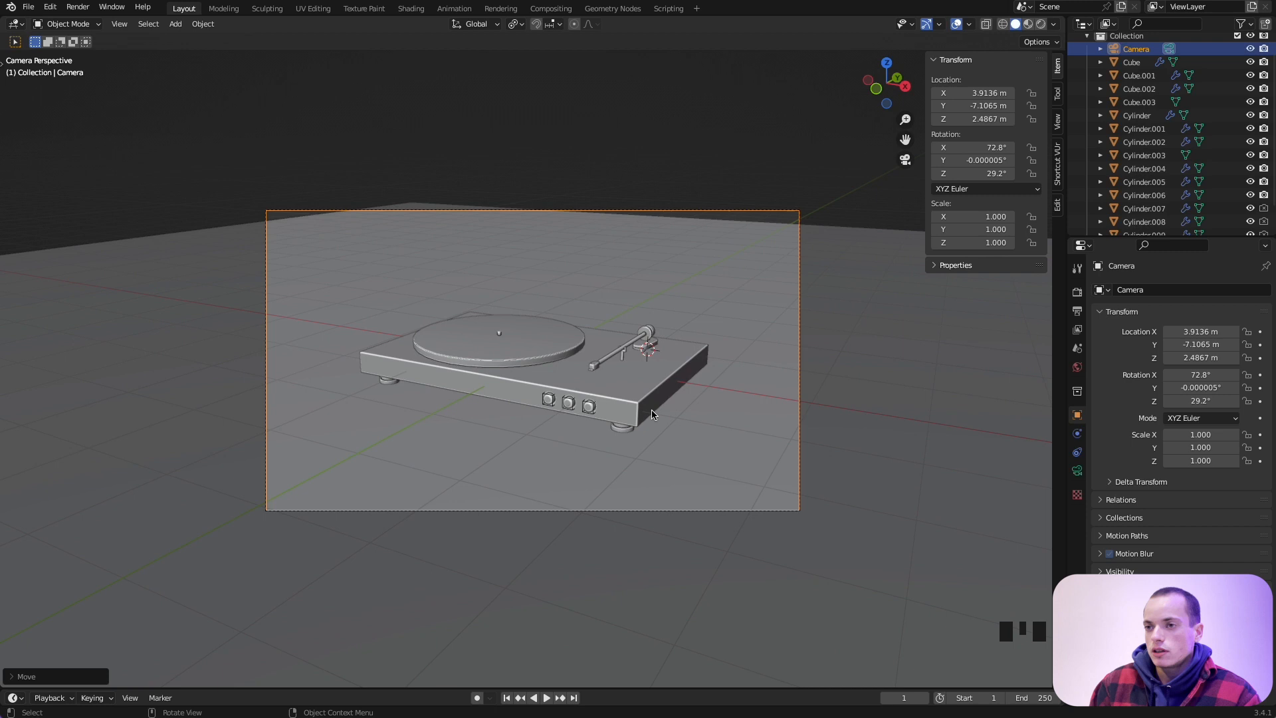
Rotate the floor plane about 26.6° around the Z axis so its far edge runs level in the camera view.
click(661, 303)
key(r)
key(z)
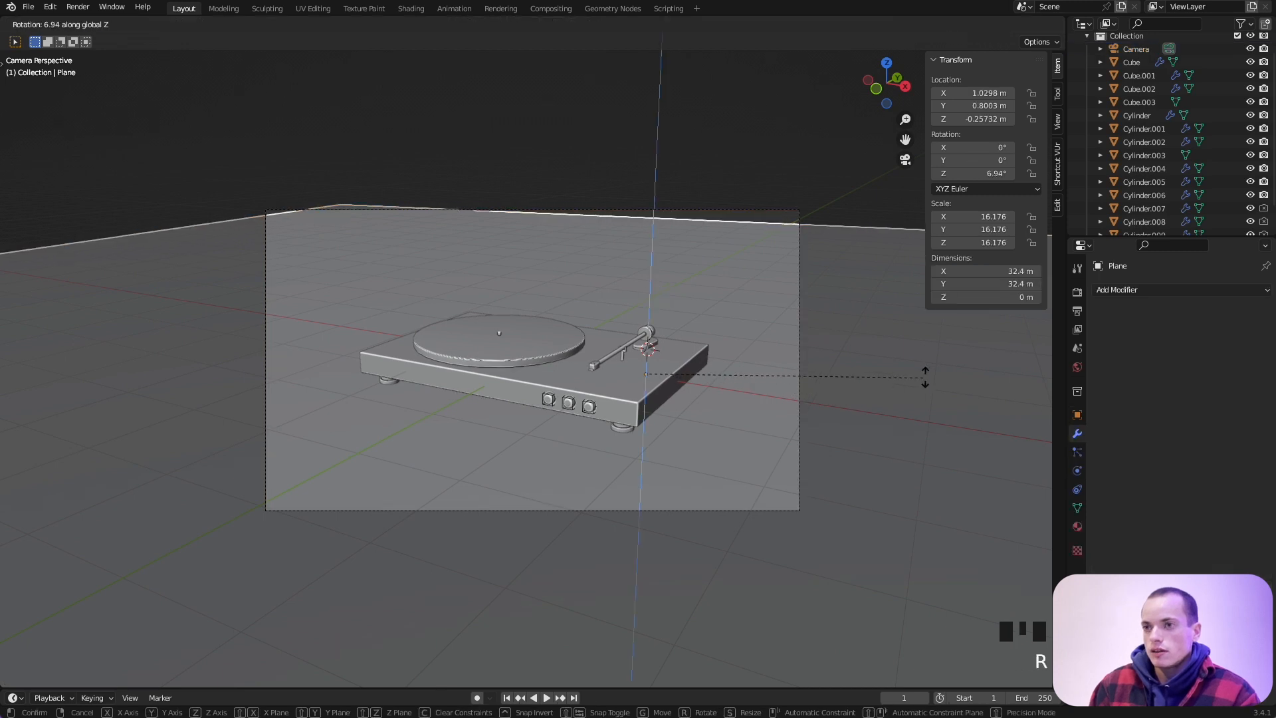
click(281, 141)
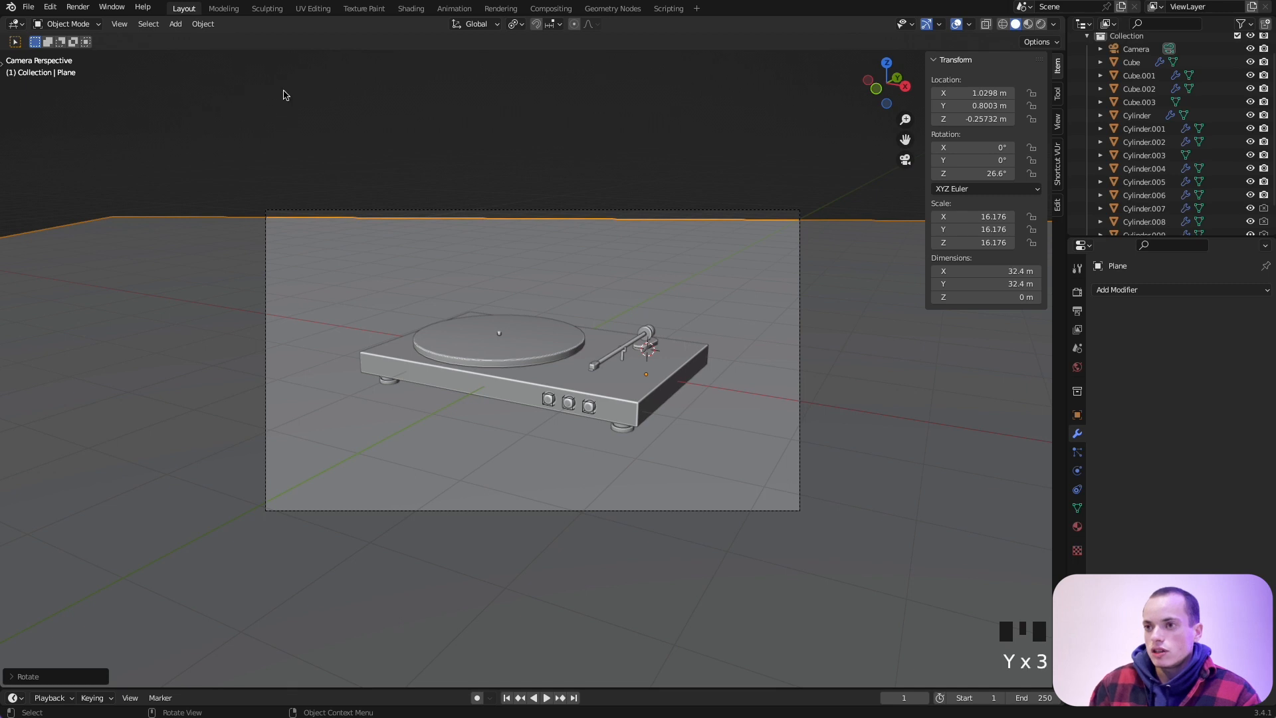
Slide the floor plane back along its local Y axis to about X -3.66 m, Y 10.17 m, and save the file.
key(g)
key(y)
key(y)
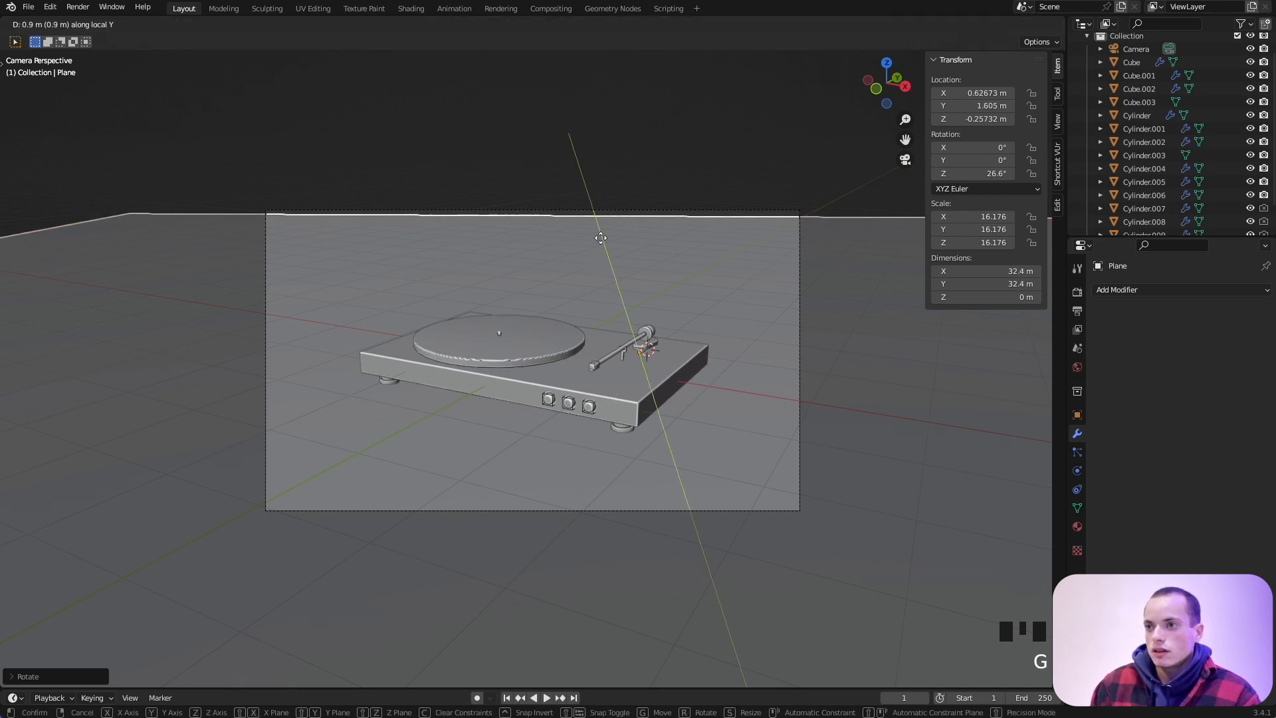
click(611, 124)
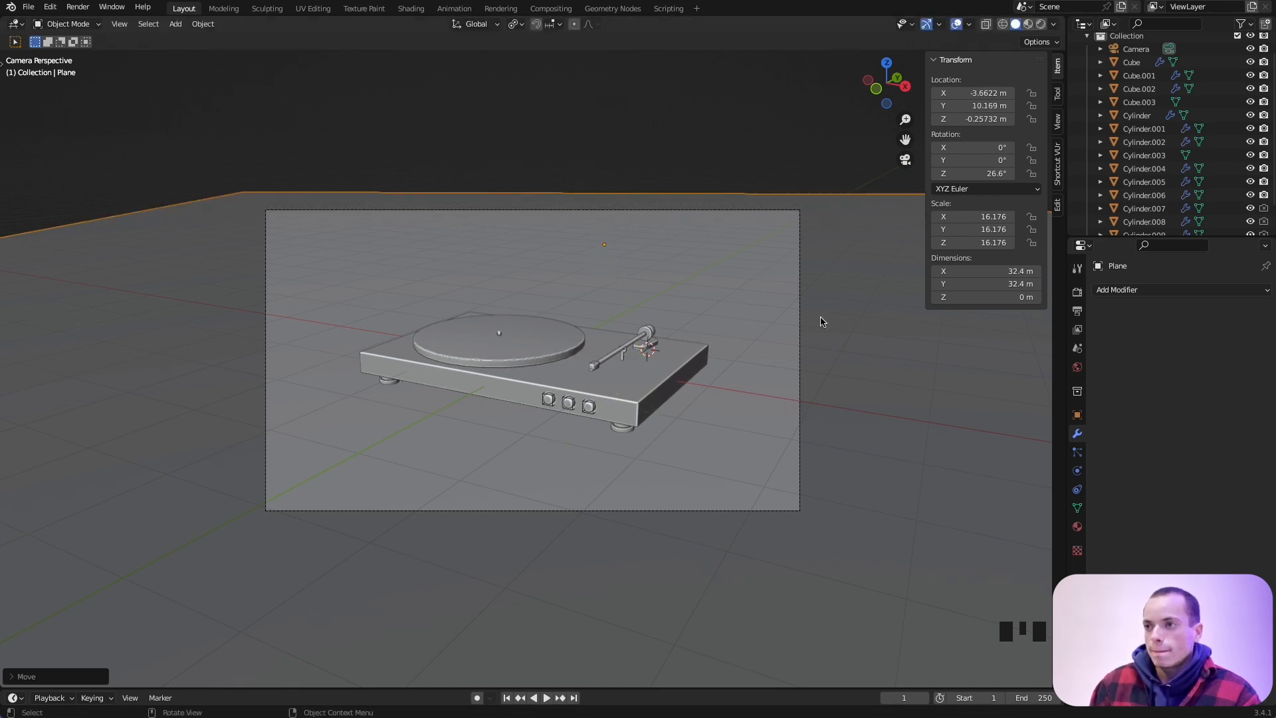
key(super+s)
Switch the viewport to rendered shading and check the render engine in the scene's render settings.
scroll(840, 324, up, 3)
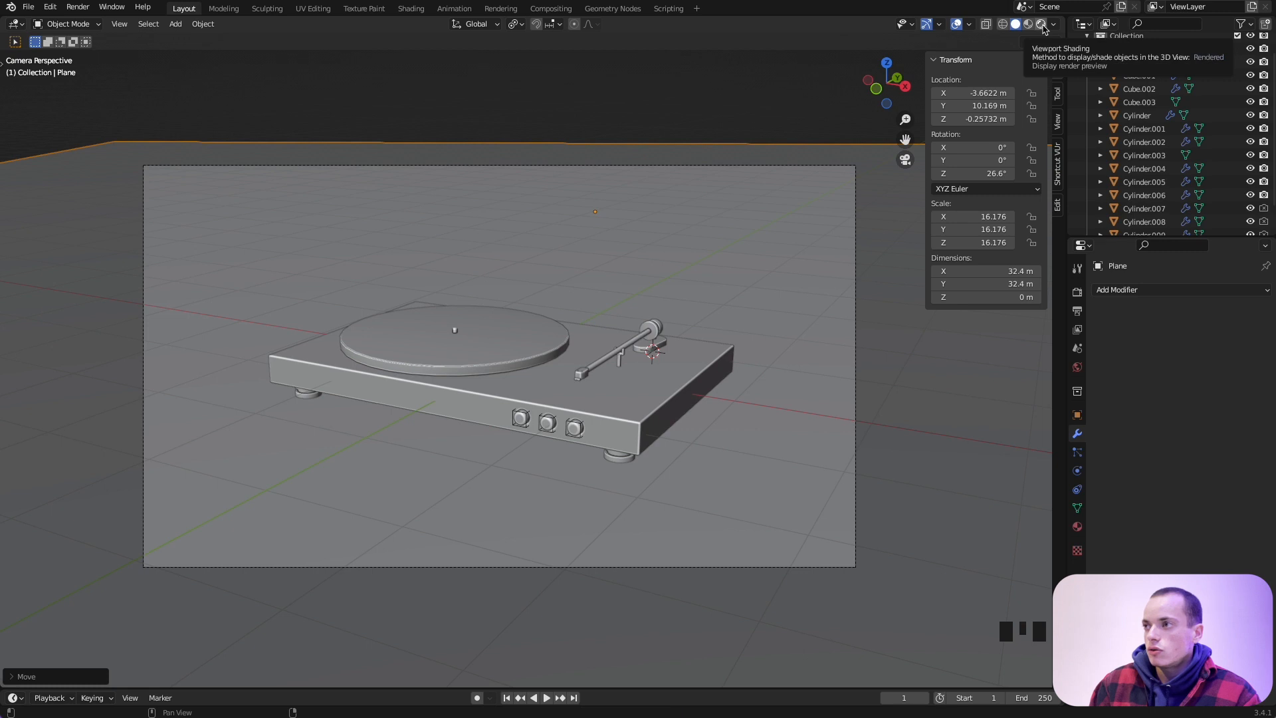
click(1042, 25)
click(1077, 292)
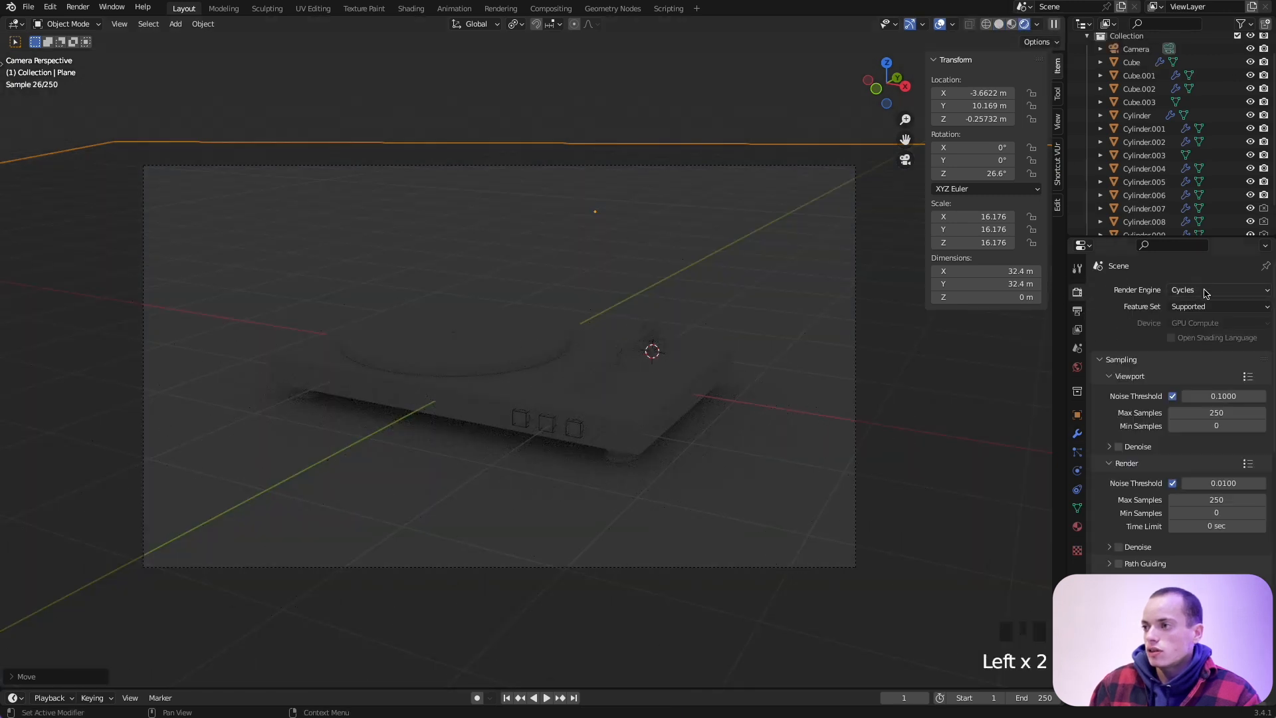
click(780, 463)
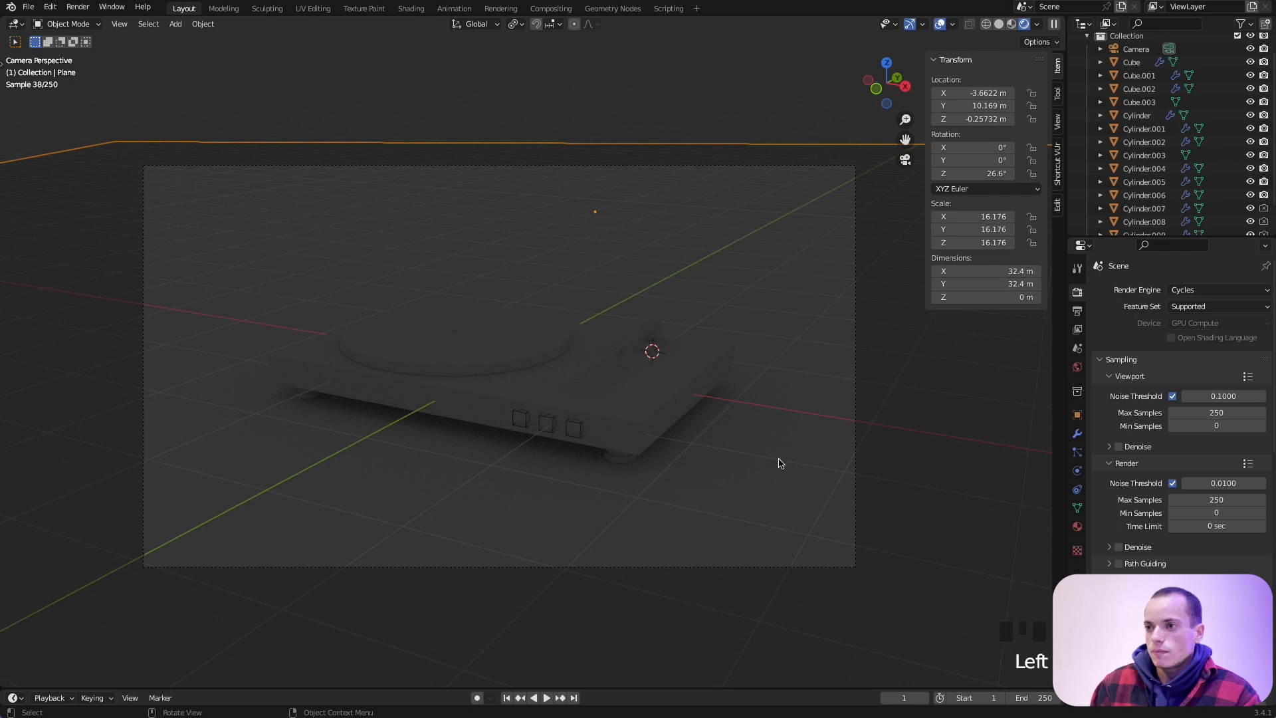
click(785, 339)
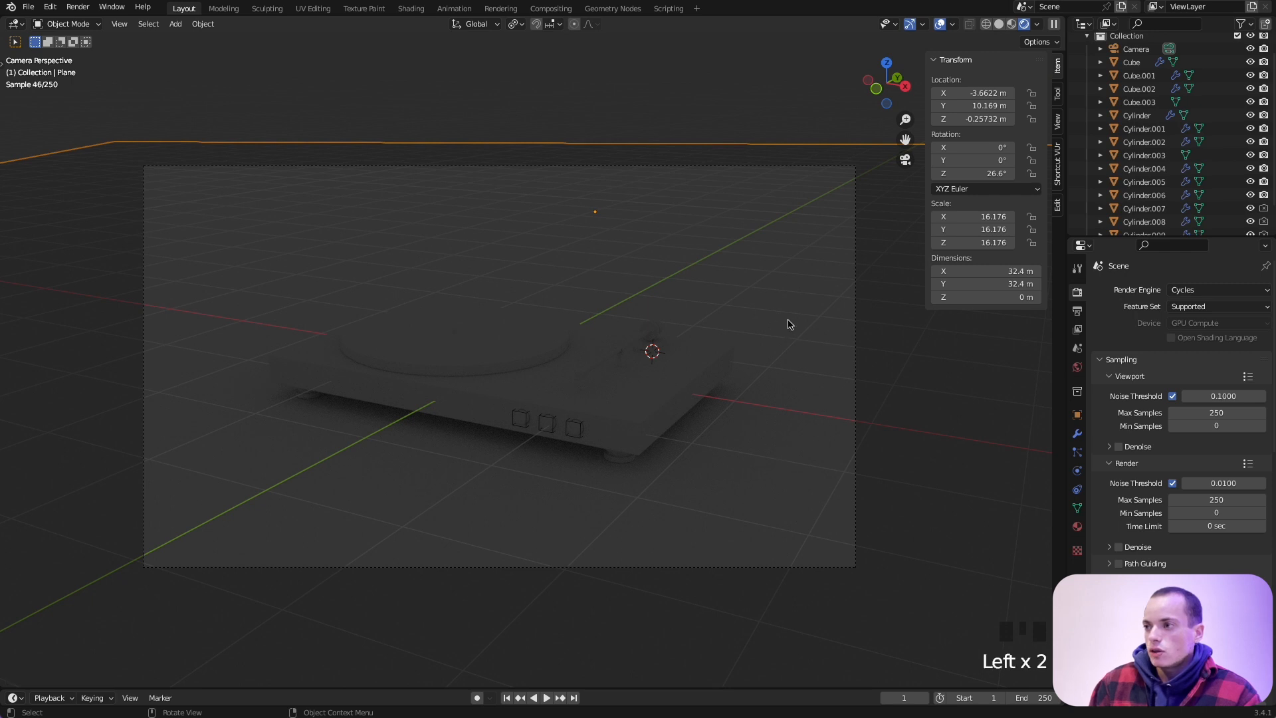
Assign an Environment Texture to the world background color.
click(1078, 368)
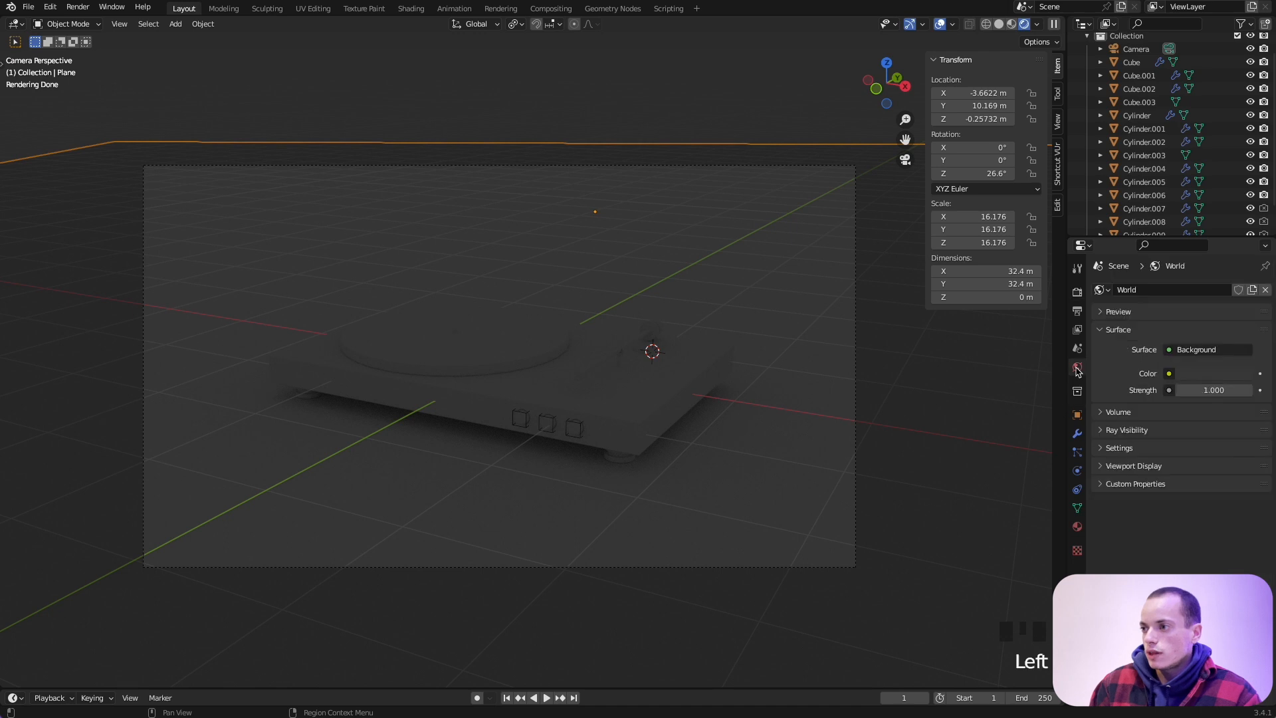
click(1169, 374)
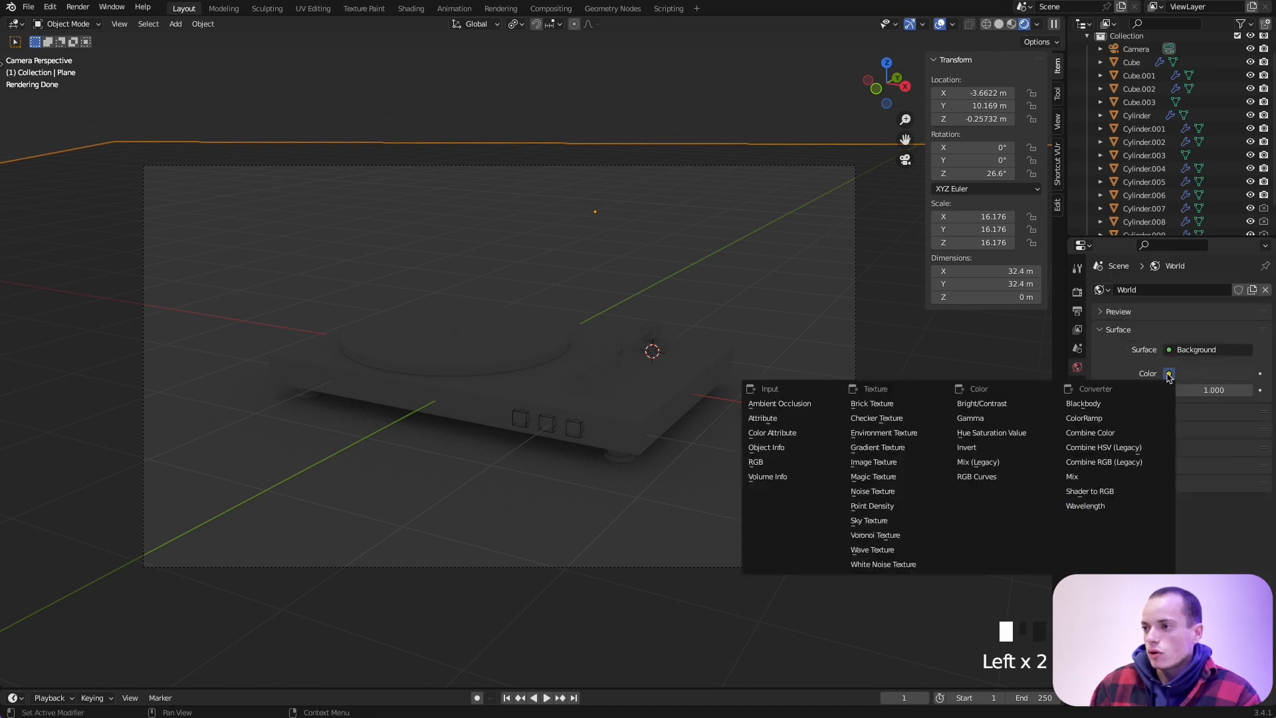
click(898, 435)
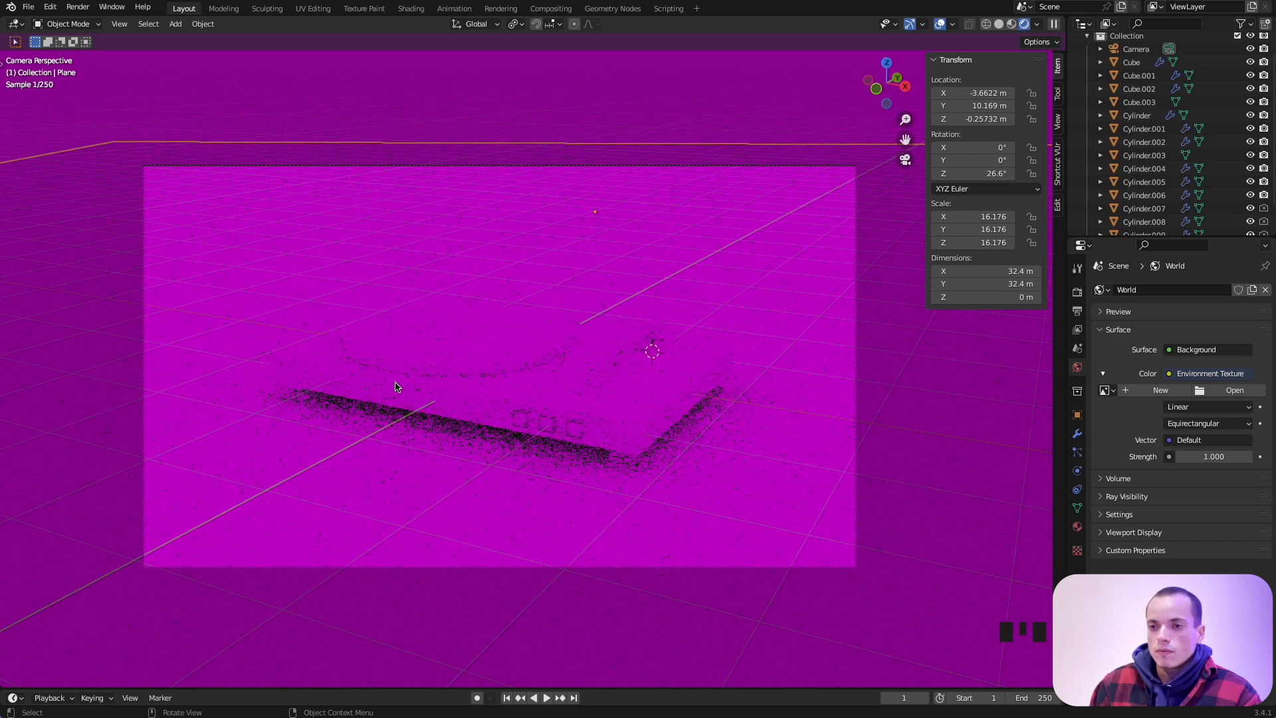
Load comfy_cafe_1k.exr from the HDRI folder as the world's environment texture.
click(1245, 392)
click(334, 400)
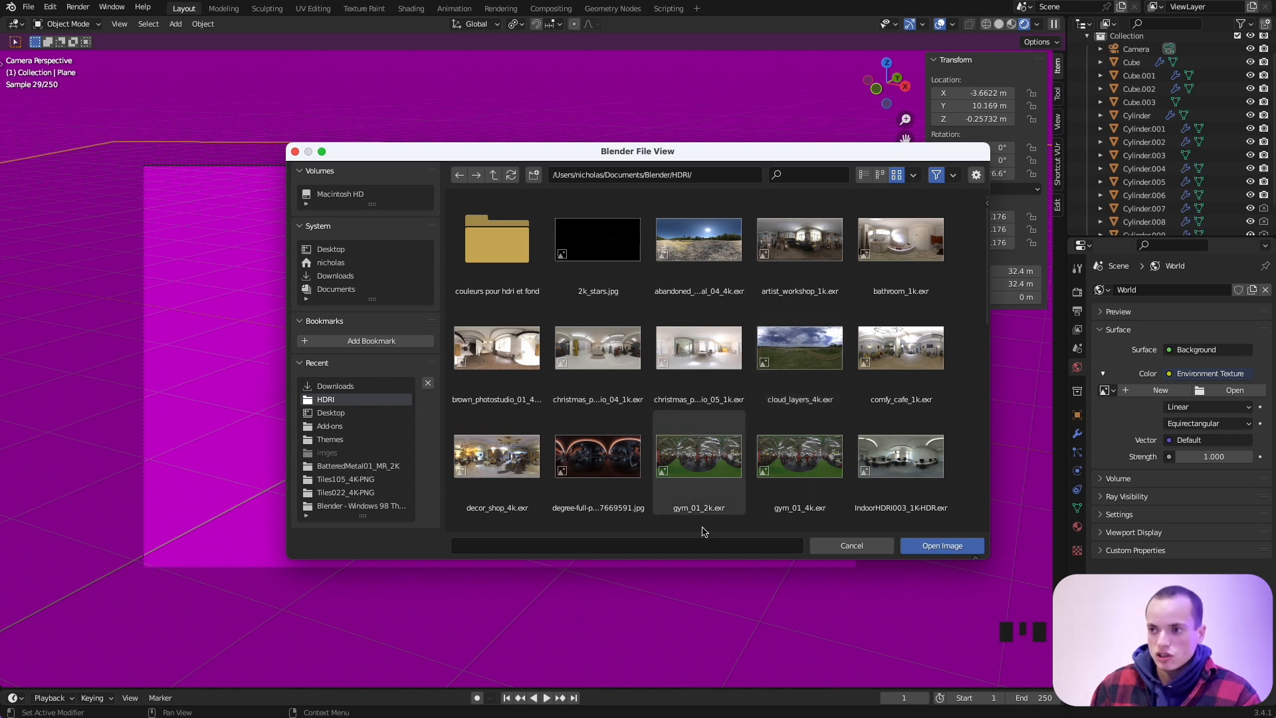
scroll(824, 336, down, 1)
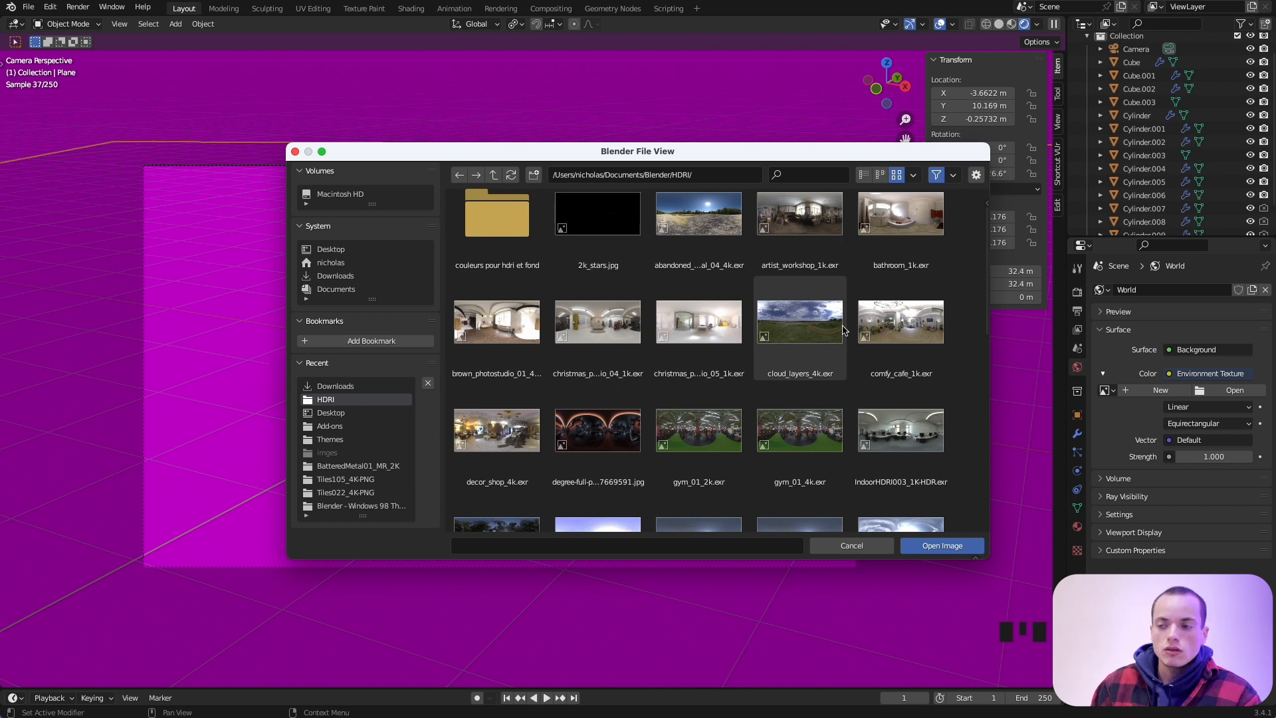
scroll(814, 399, down, 5)
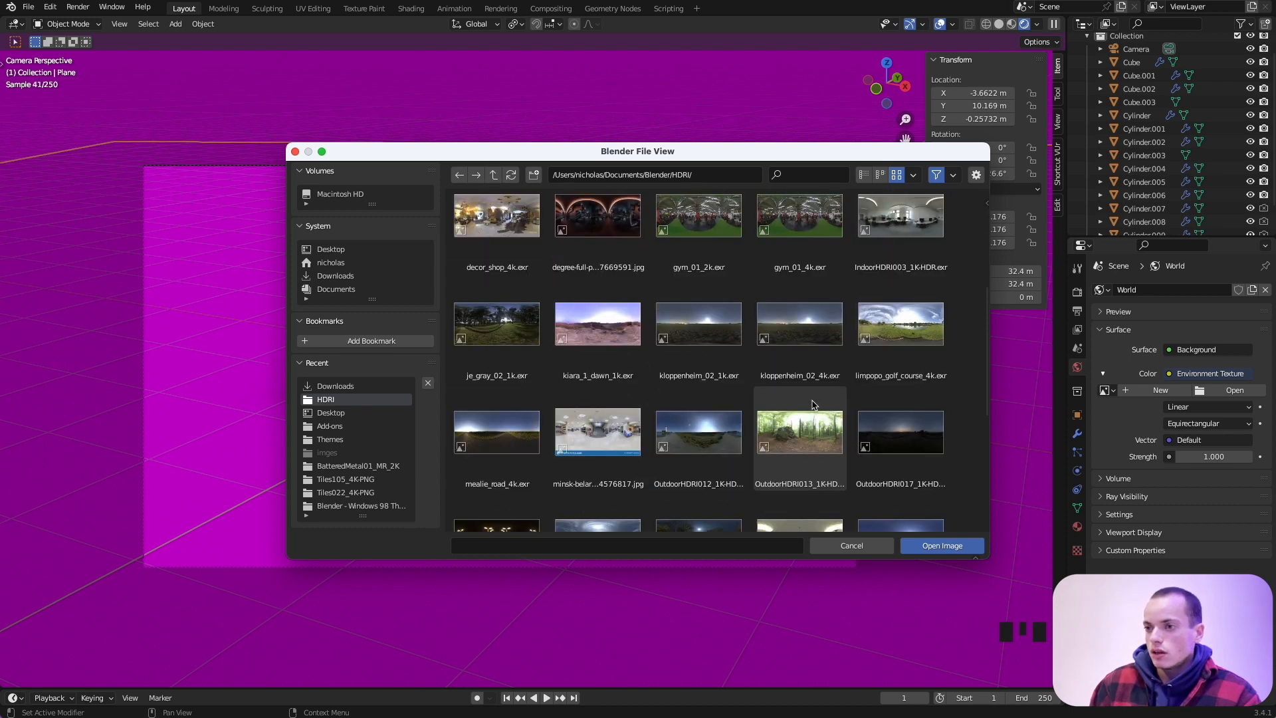
scroll(813, 404, up, 5)
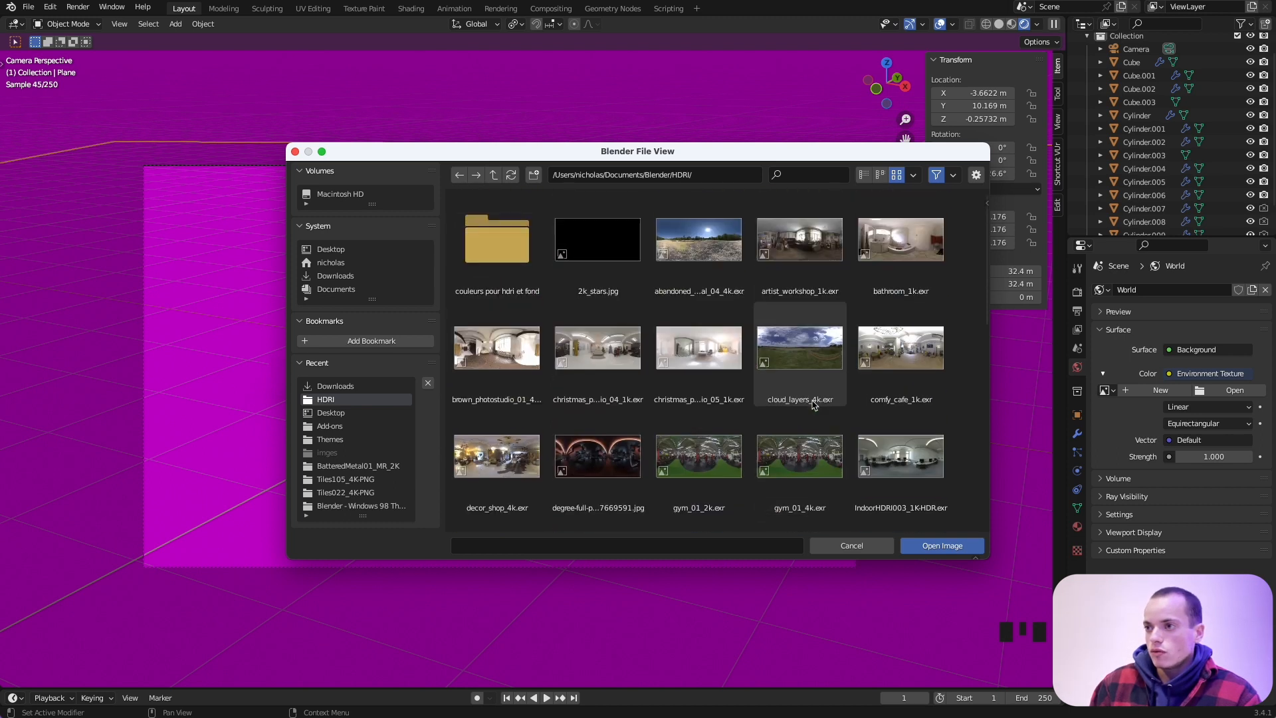
click(907, 358)
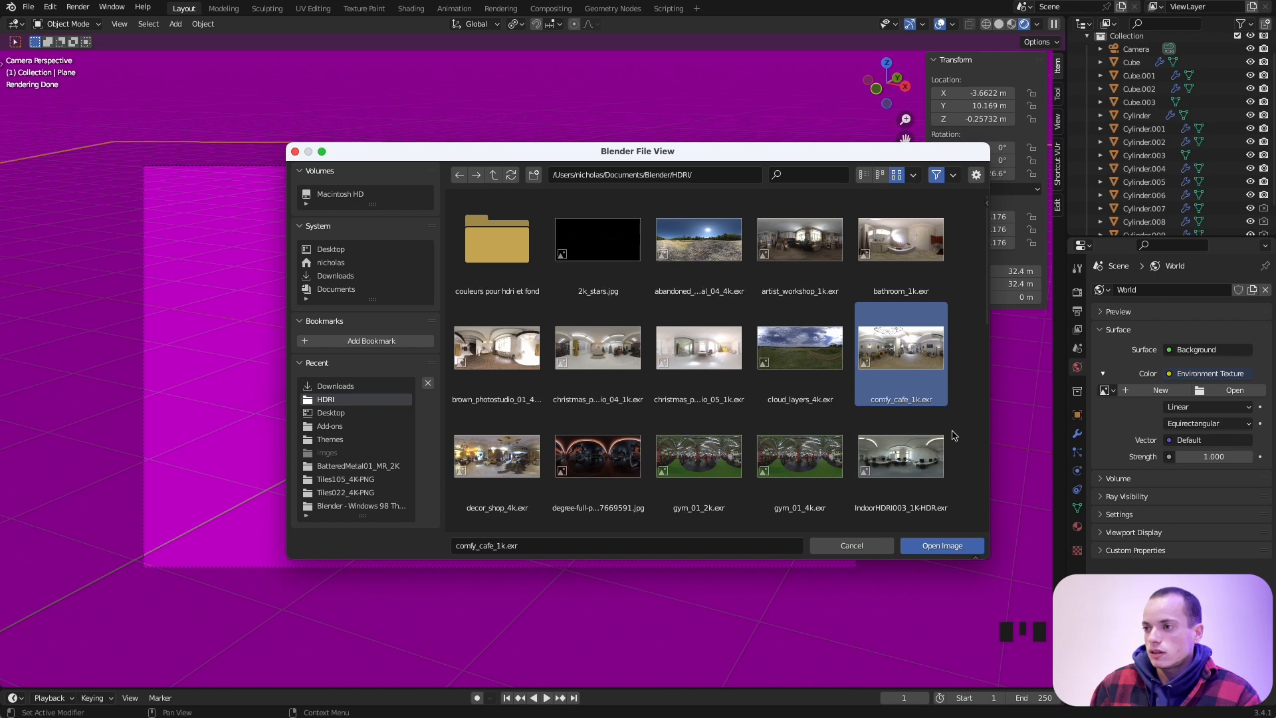
click(957, 546)
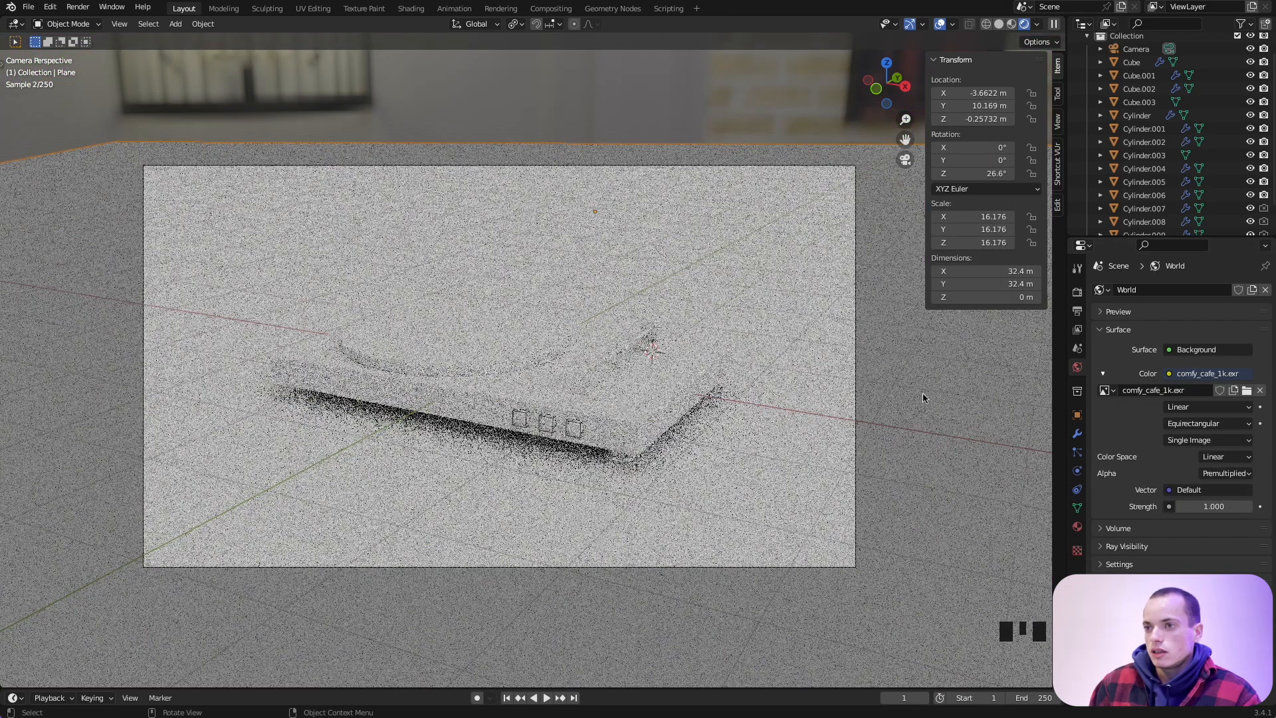
Raise the world background strength to 1.5.
click(1249, 507)
click(1249, 506)
click(1249, 507)
click(1249, 506)
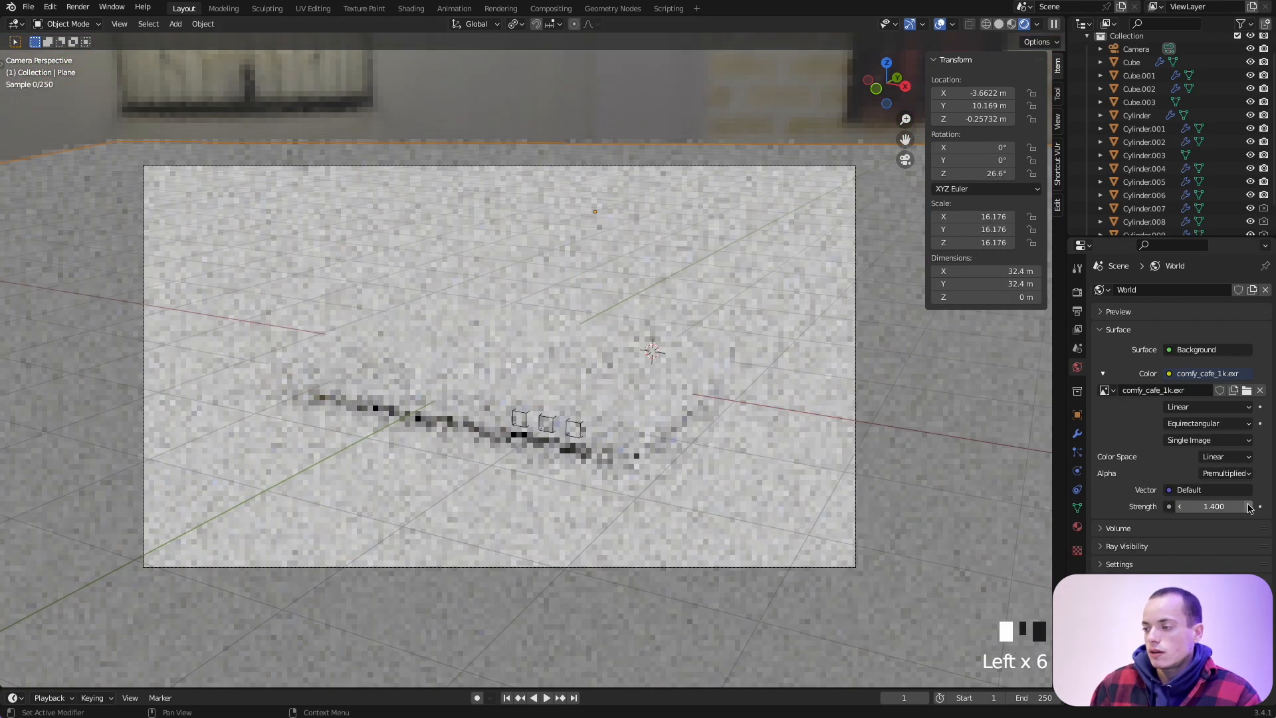
click(1248, 507)
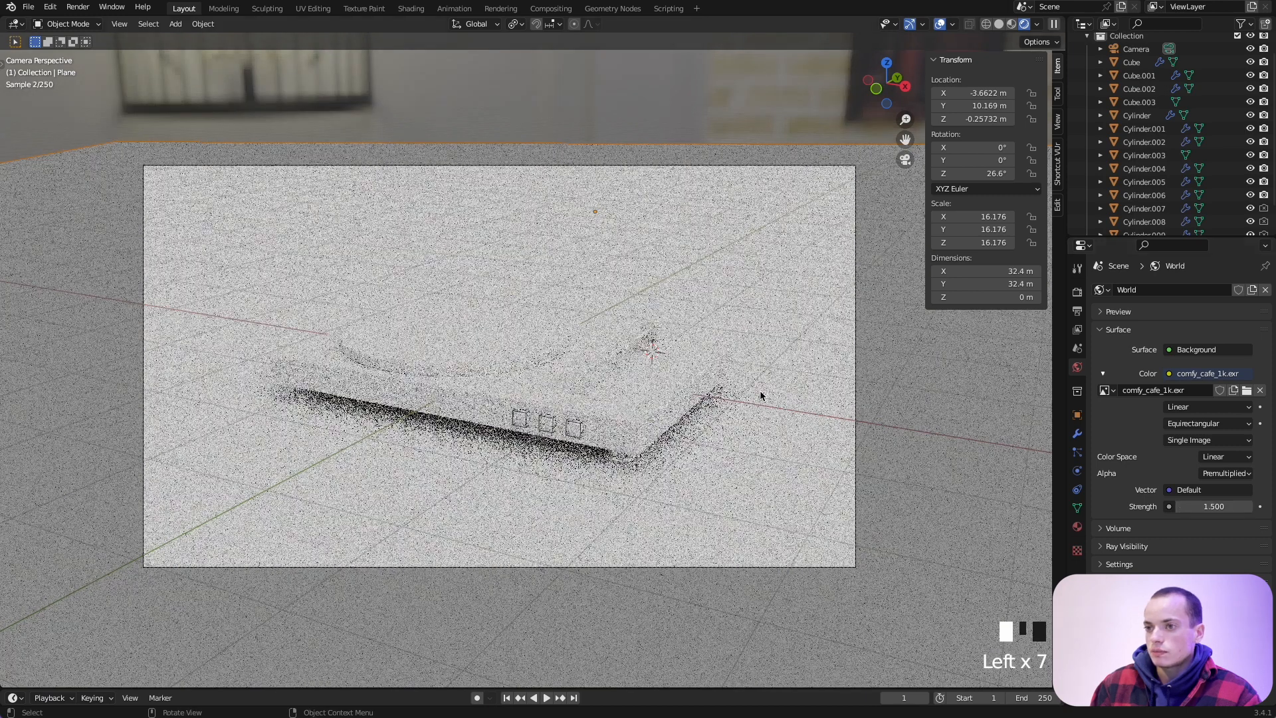
Give the record player's base a new material with a bright yellow base color, about hue 0.126 and saturation 1.0.
click(682, 399)
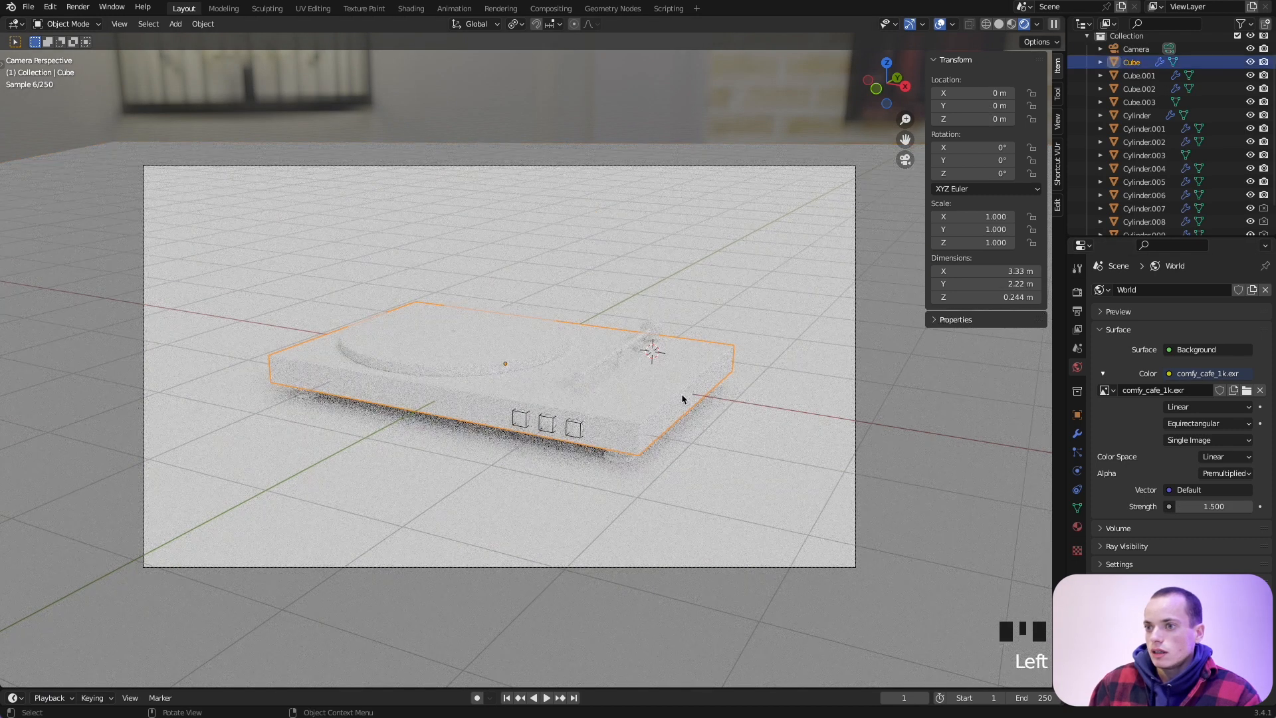
click(1077, 526)
click(1164, 348)
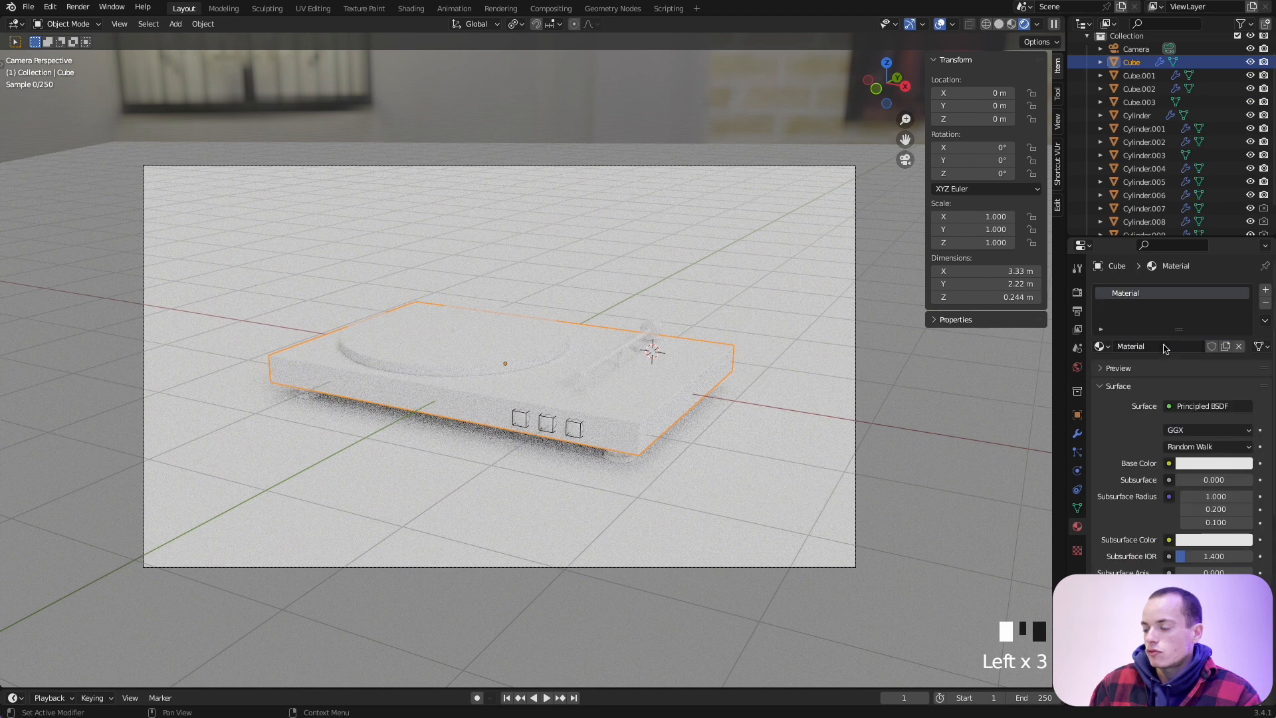
click(1193, 465)
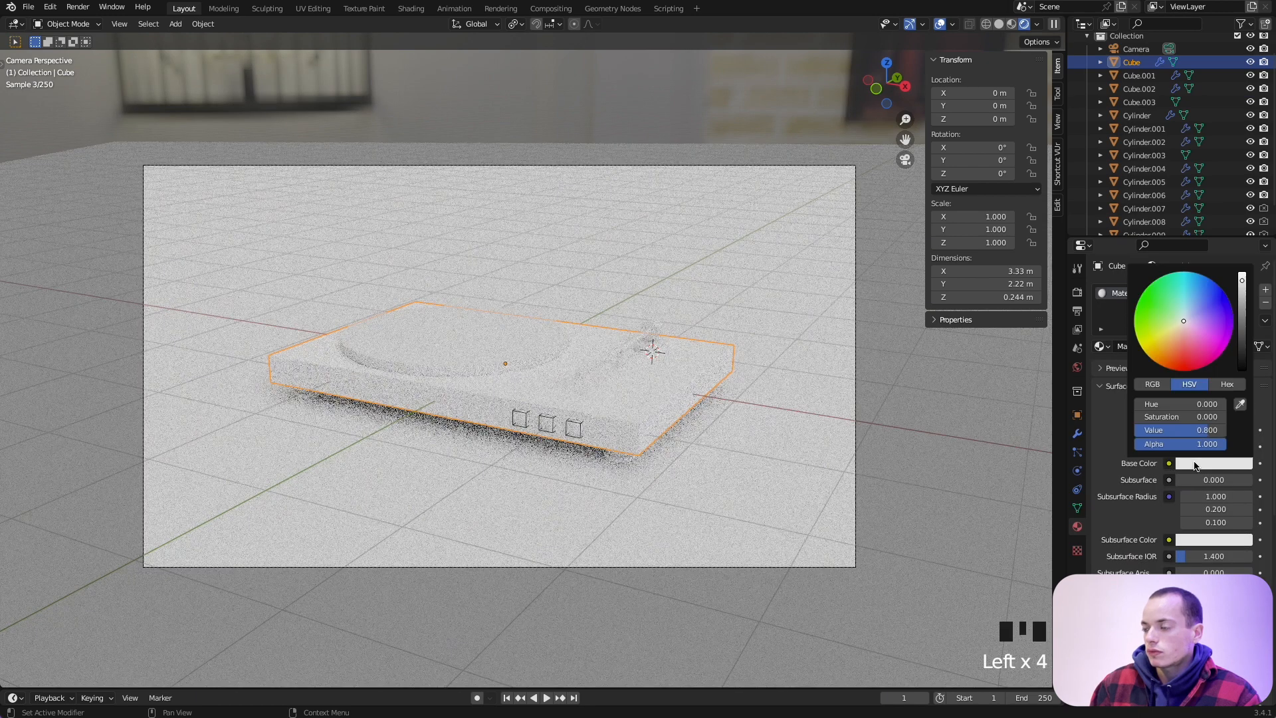
drag(1183, 323, 1141, 351)
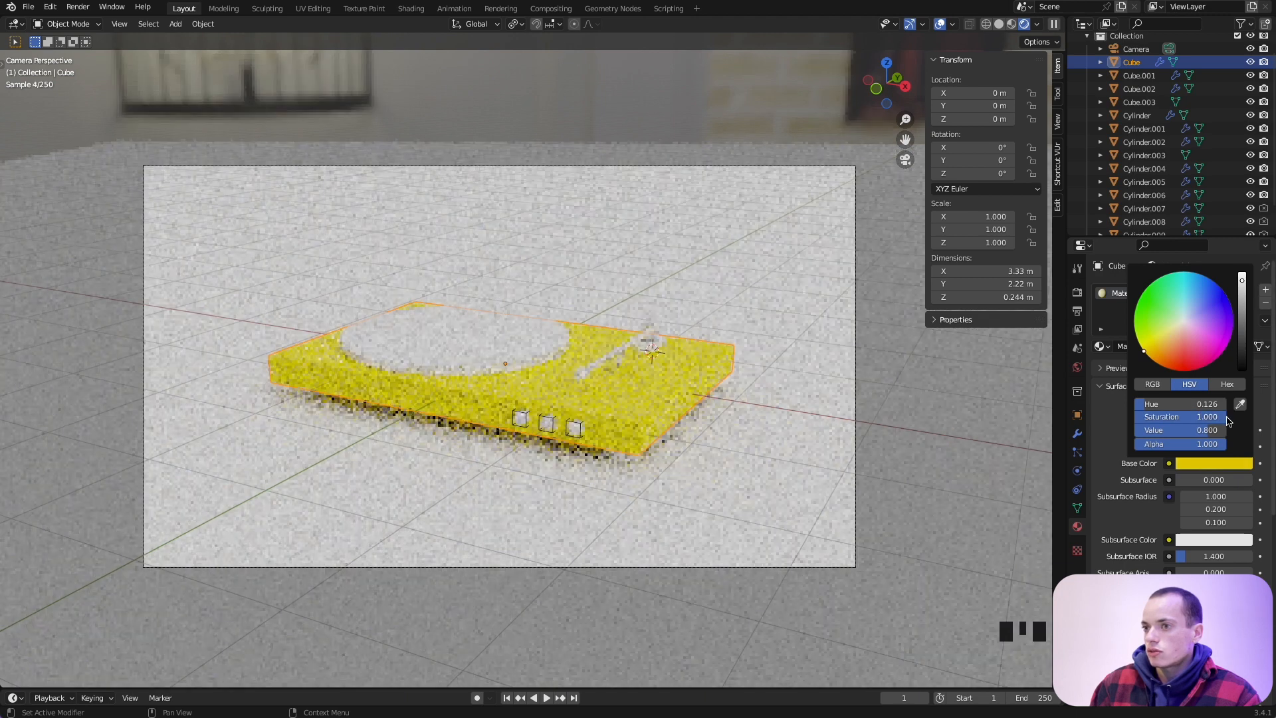
drag(1240, 280, 1241, 272)
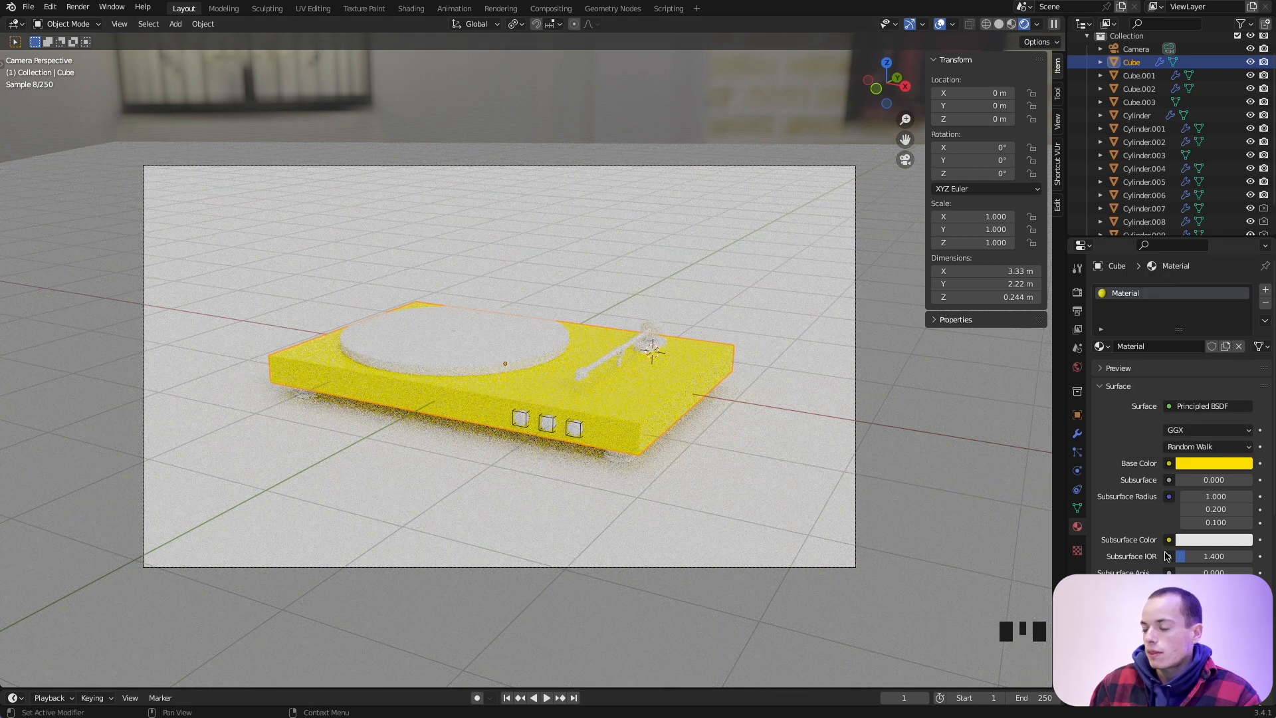
Set the yellow base material's specular to about 0.654 and its roughness to about 0.261.
scroll(1165, 556, down, 3)
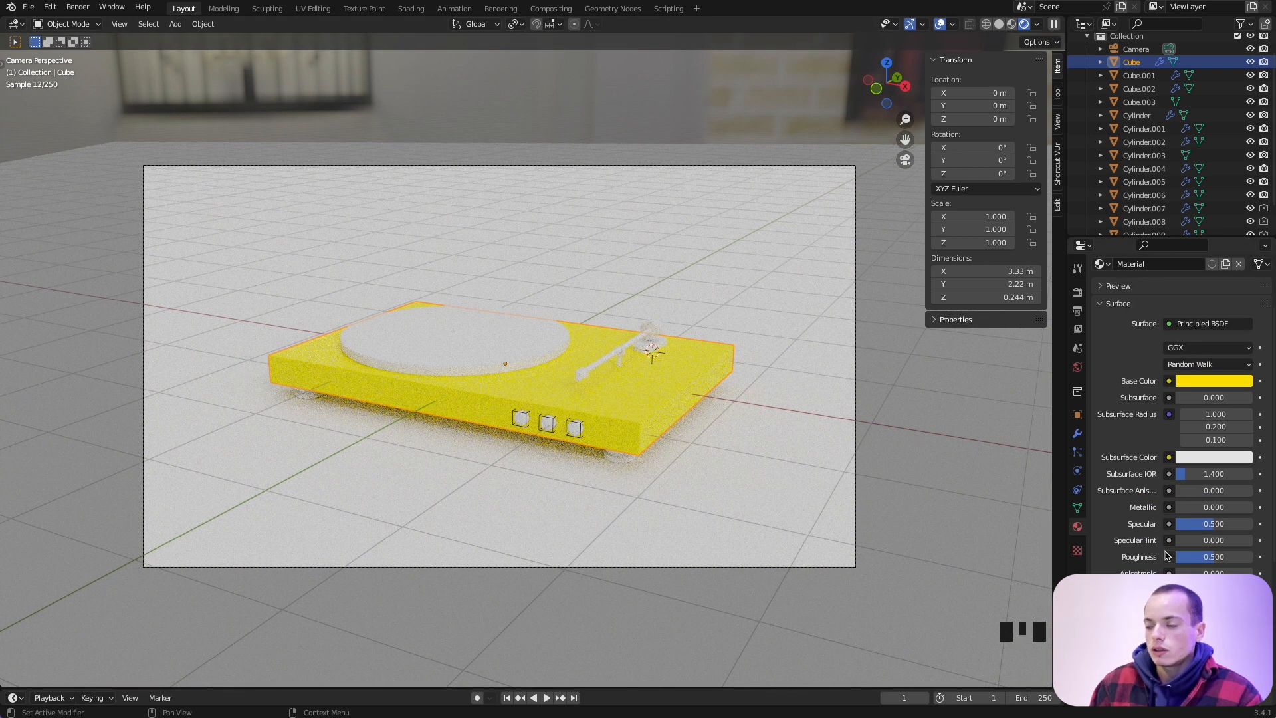
drag(1213, 557, 1228, 527)
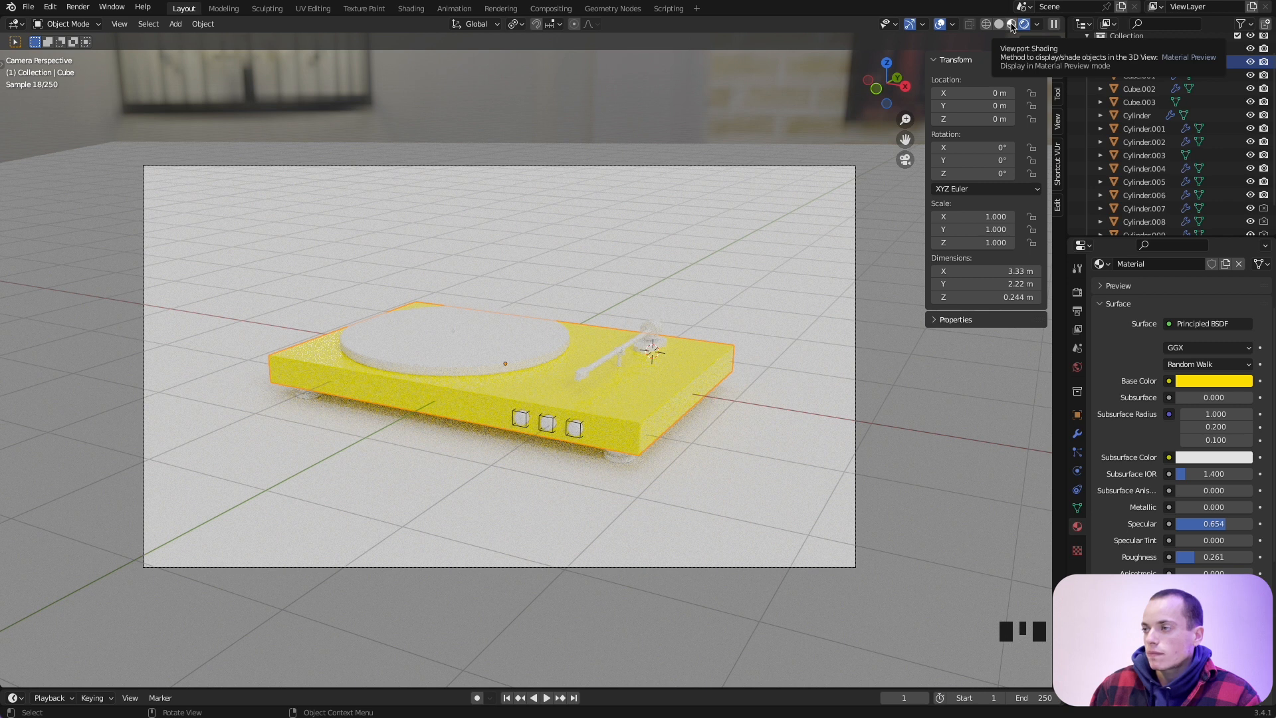
Switch the viewport to material preview and give the tonearm a new material with a black base color.
click(1011, 25)
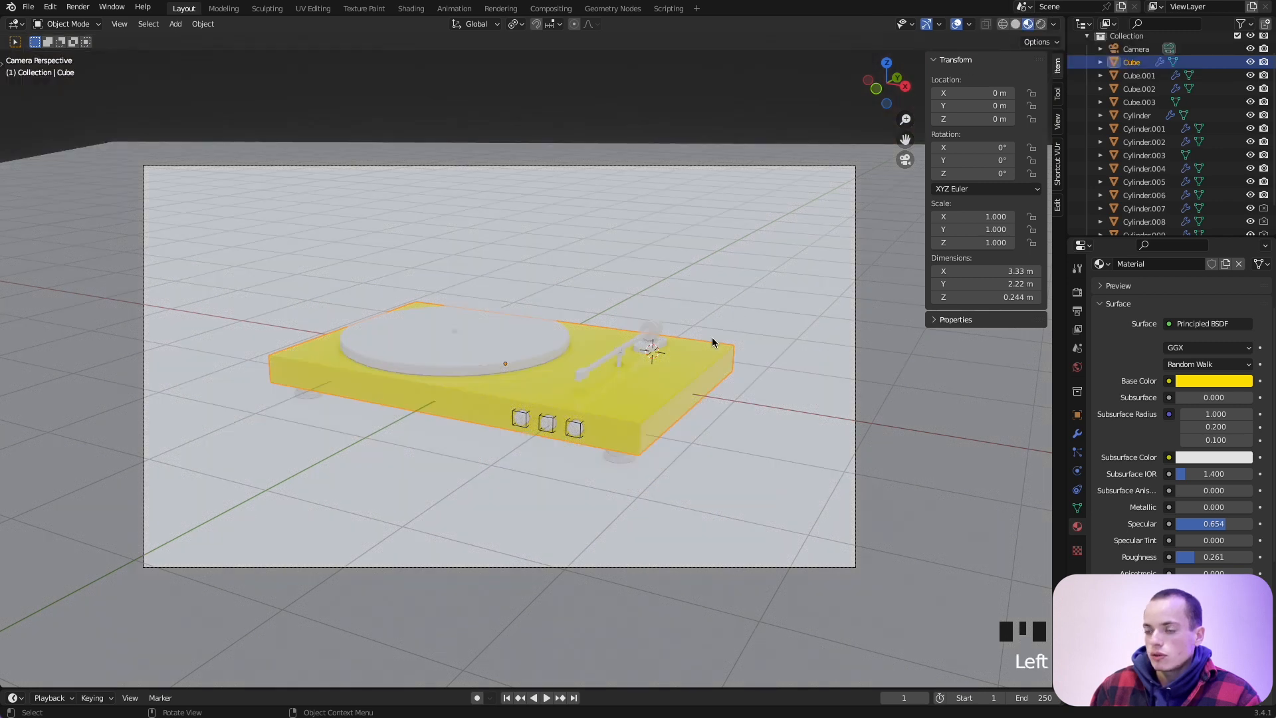
scroll(712, 339, up, 3)
click(632, 367)
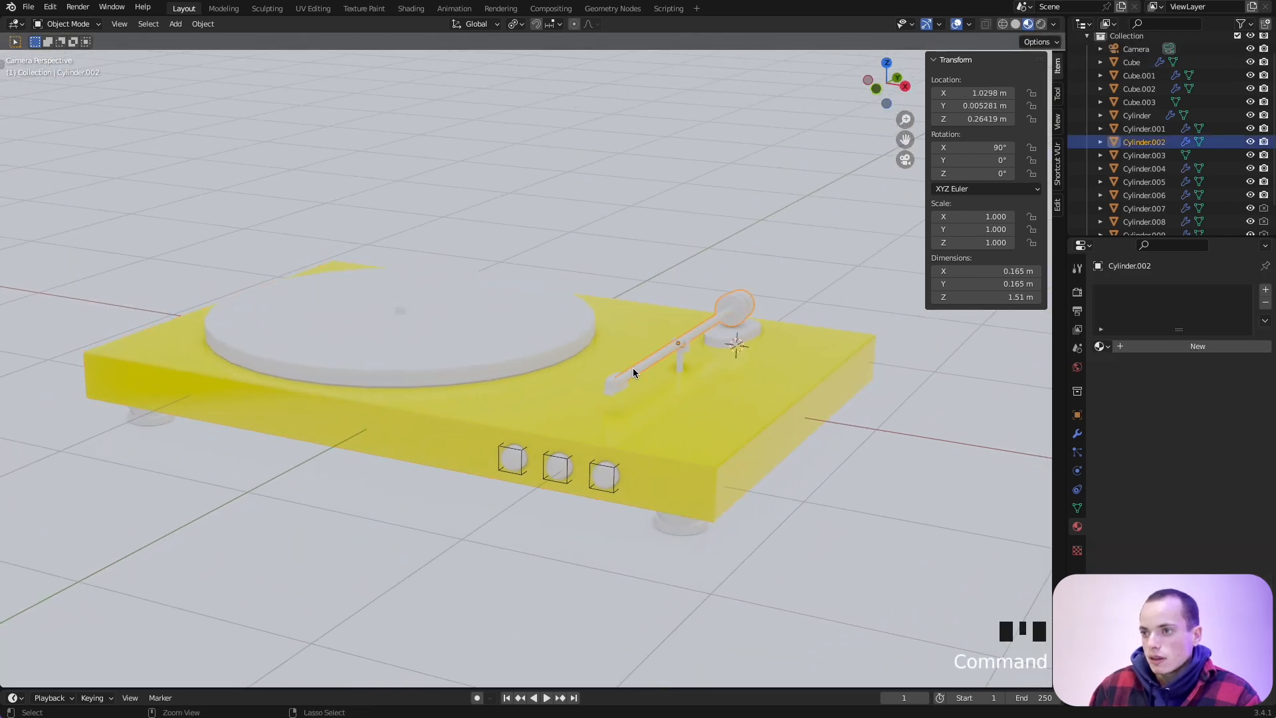
scroll(632, 367, up, 3)
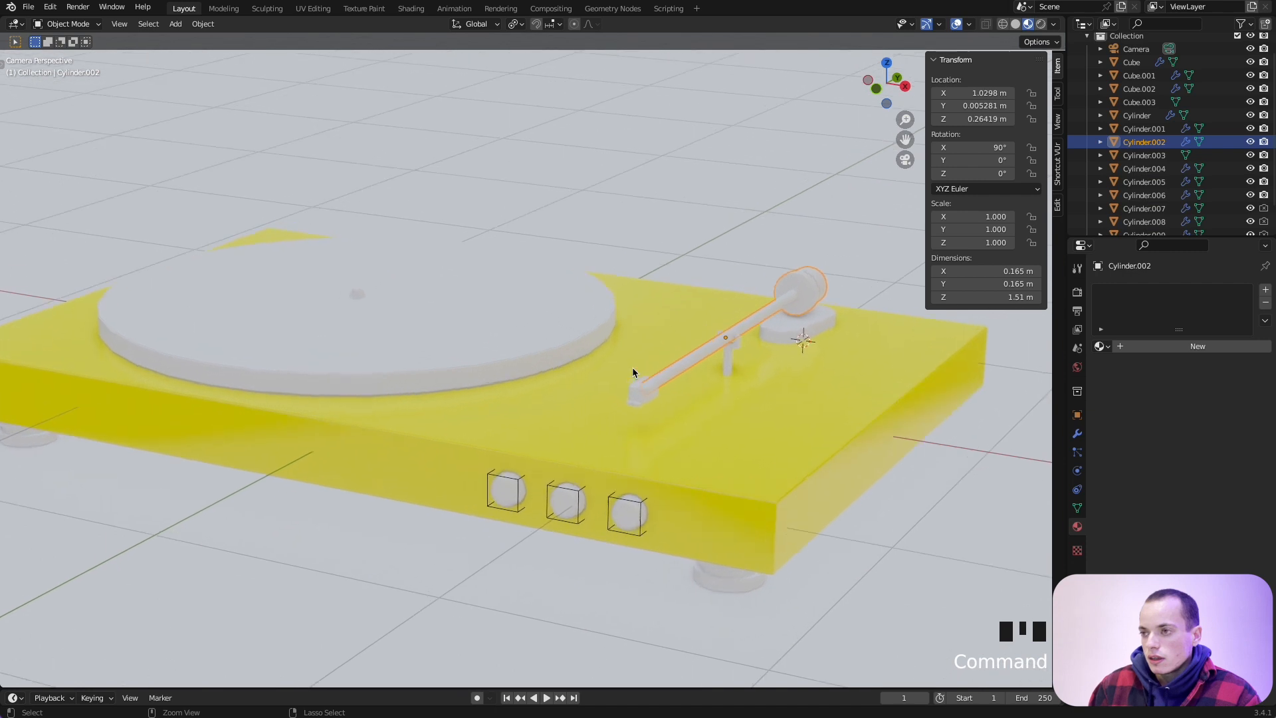
click(1141, 347)
click(1217, 464)
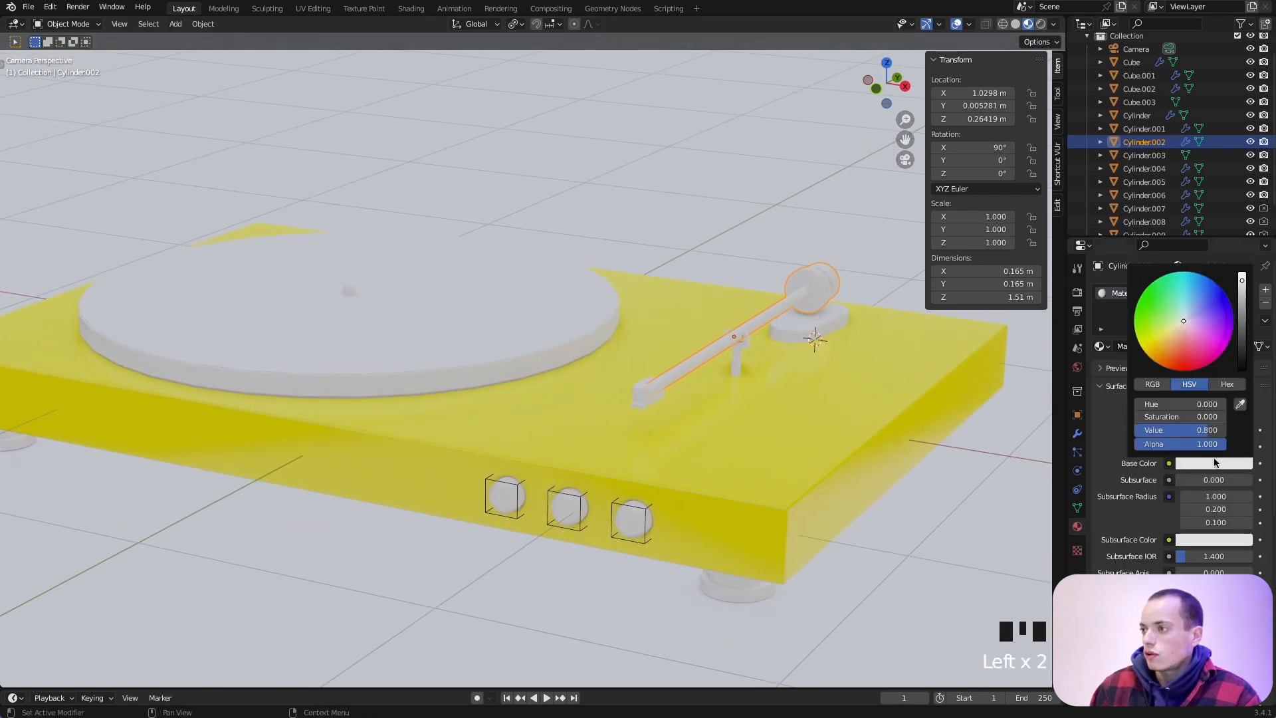
drag(1244, 292, 1242, 371)
In top view with X-ray on, select the faces of the tonearm's long tube in Edit Mode.
shift+middle_drag(904, 376, 803, 417)
super+scroll(906, 376, up, 1)
key(Tab)
scroll(904, 376, up, 2)
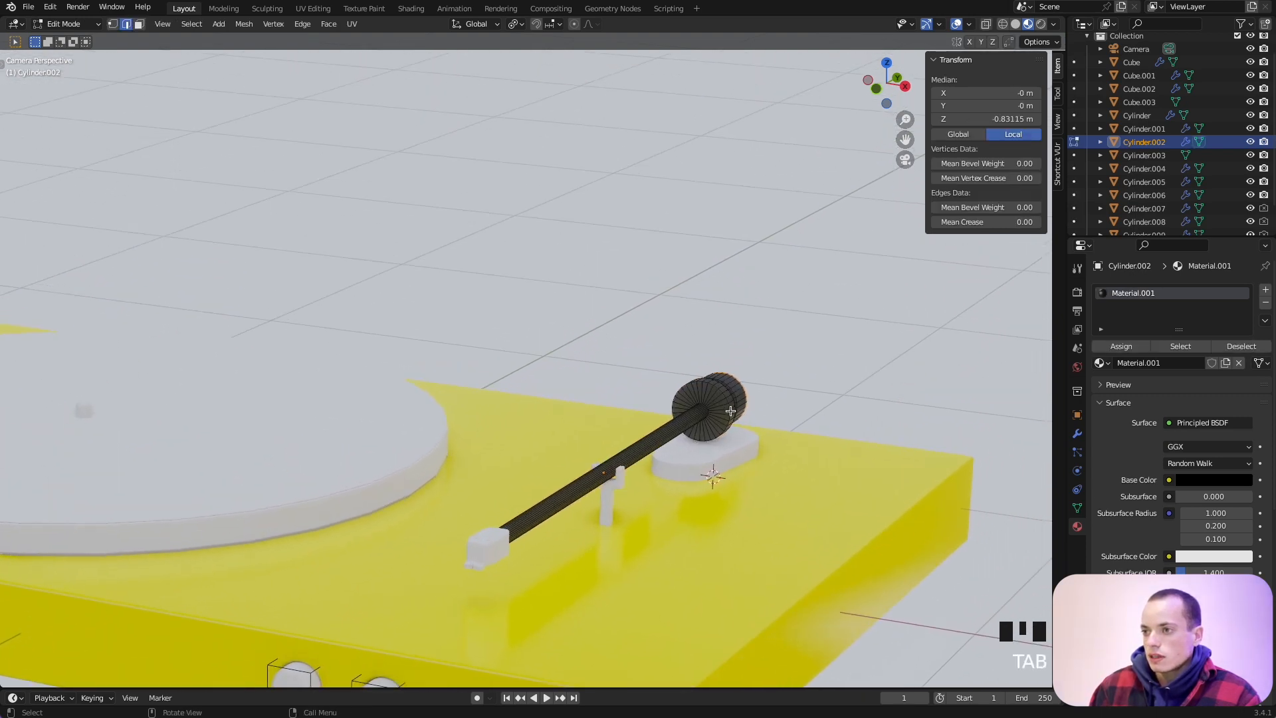
key(KP_7)
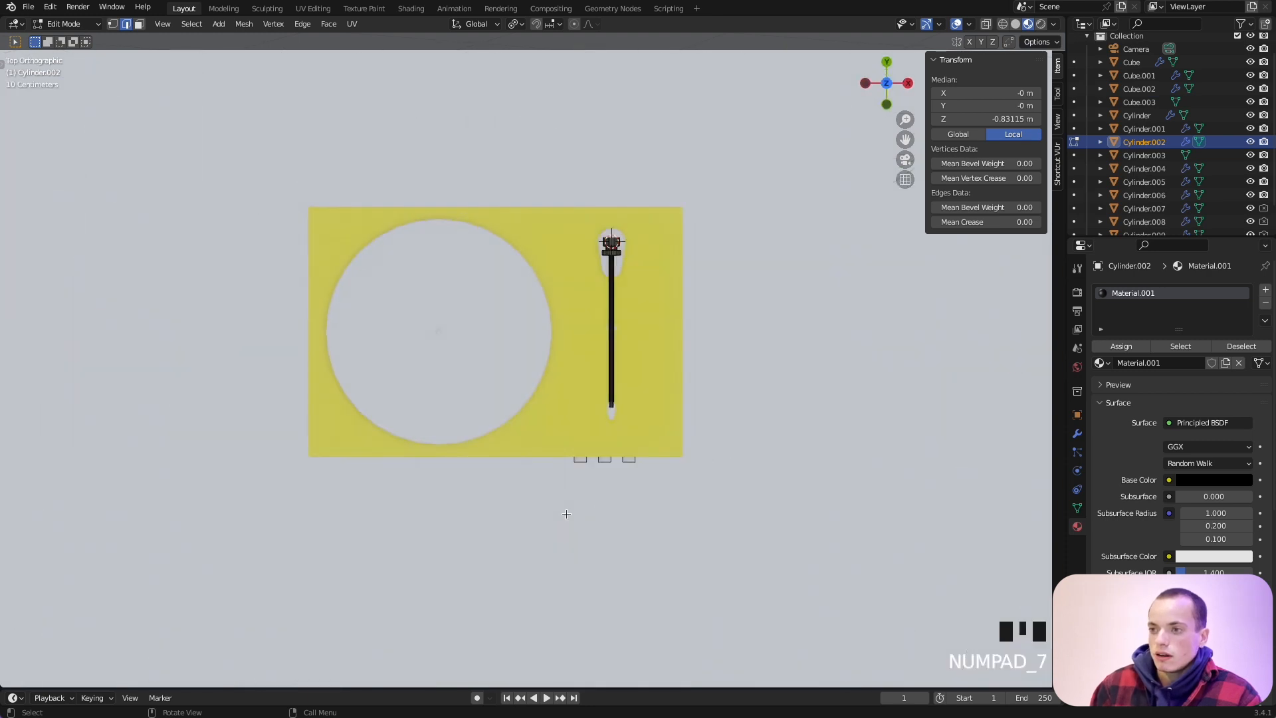
super+scroll(571, 373, up, 4)
shift+middle_drag(570, 373, 435, 447)
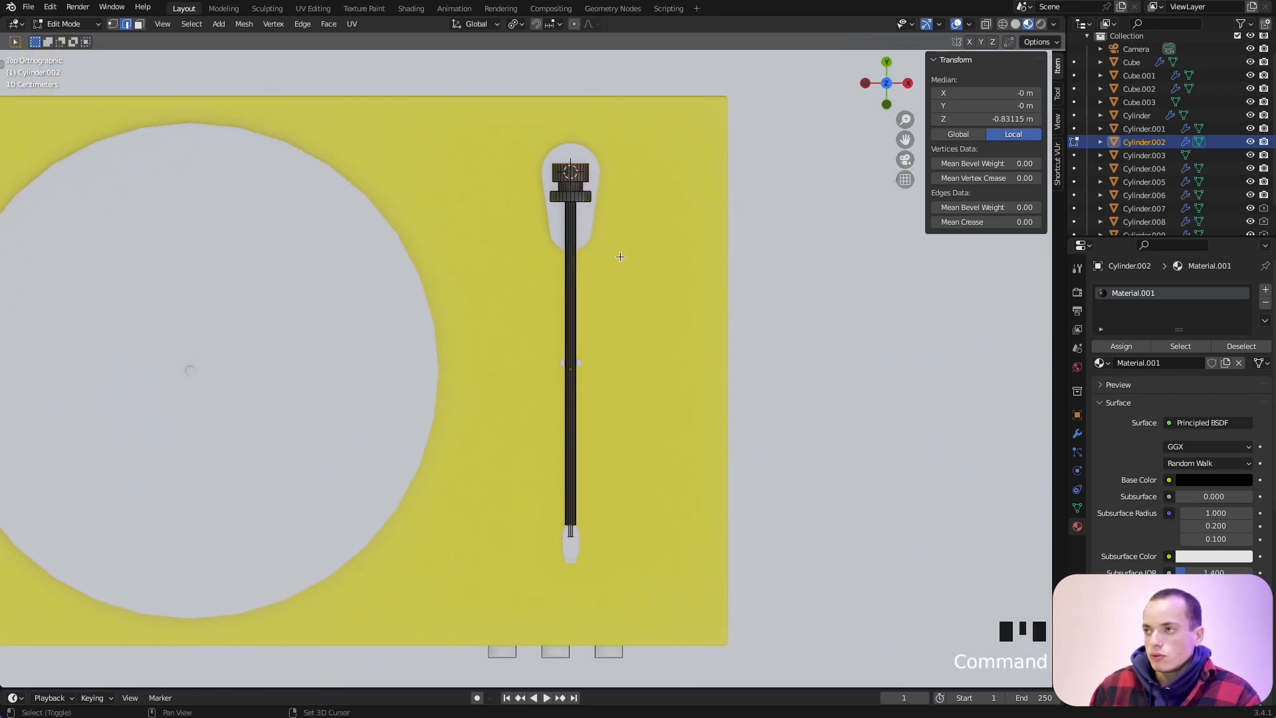
click(984, 25)
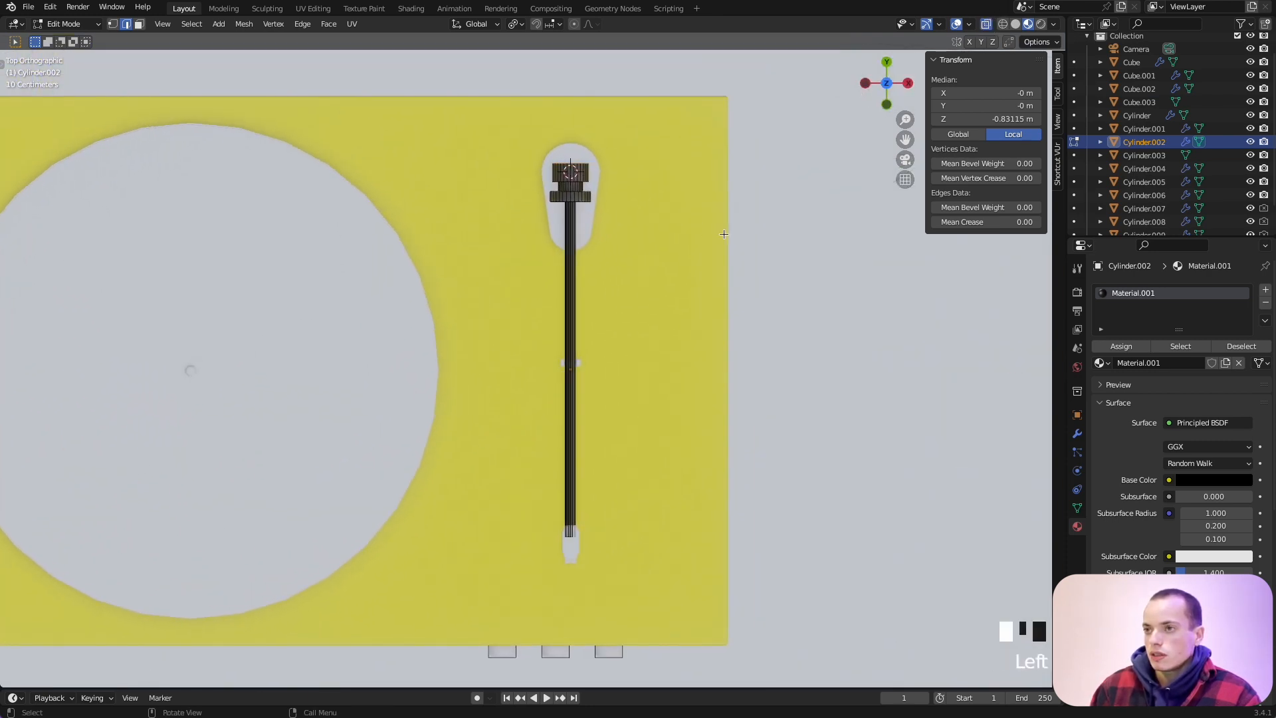
click(140, 24)
drag(526, 339, 731, 445)
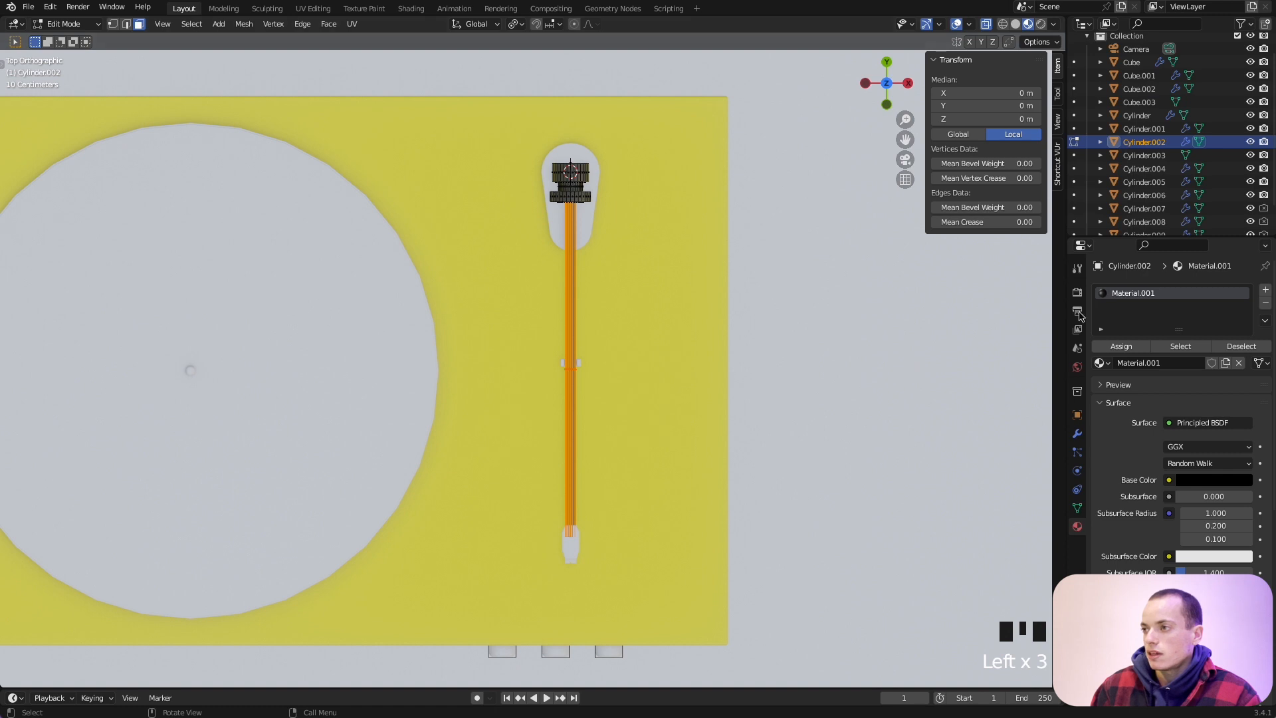
Add a second tonearm material slot with a new material, set metallic to 1.0, adjust its roughness, and assign it to the selected tube faces.
click(1265, 291)
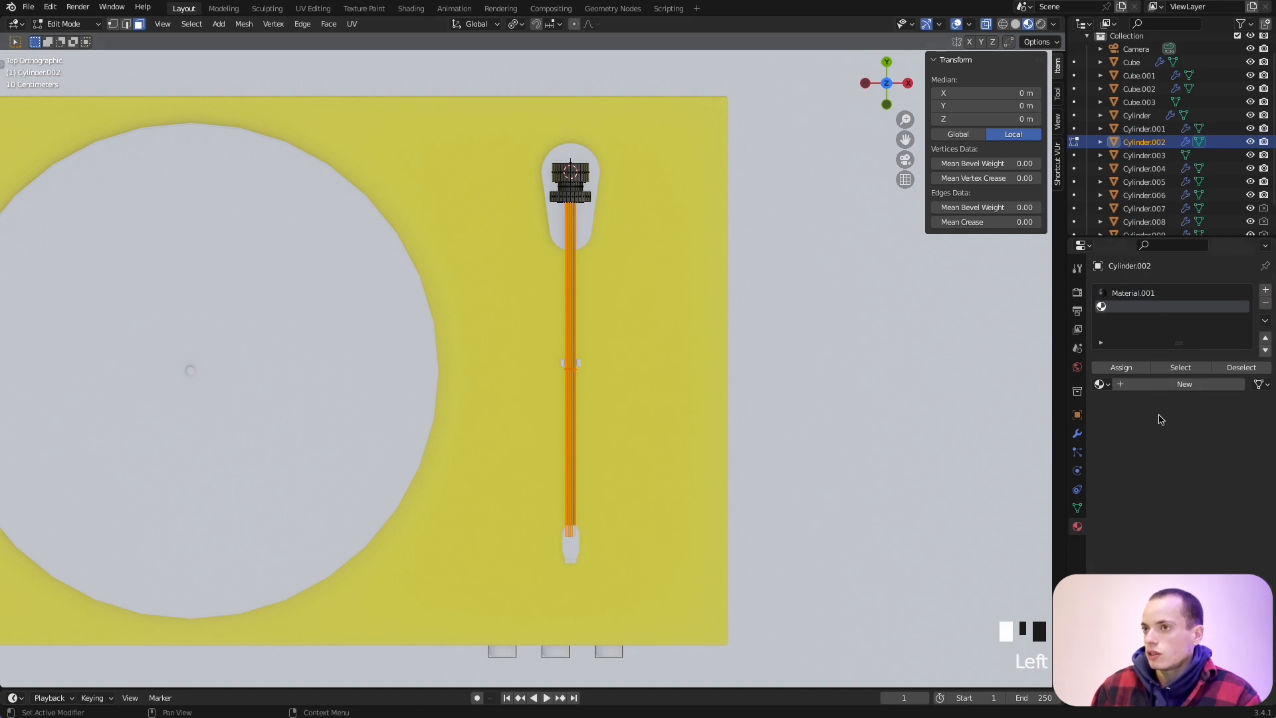
click(1159, 387)
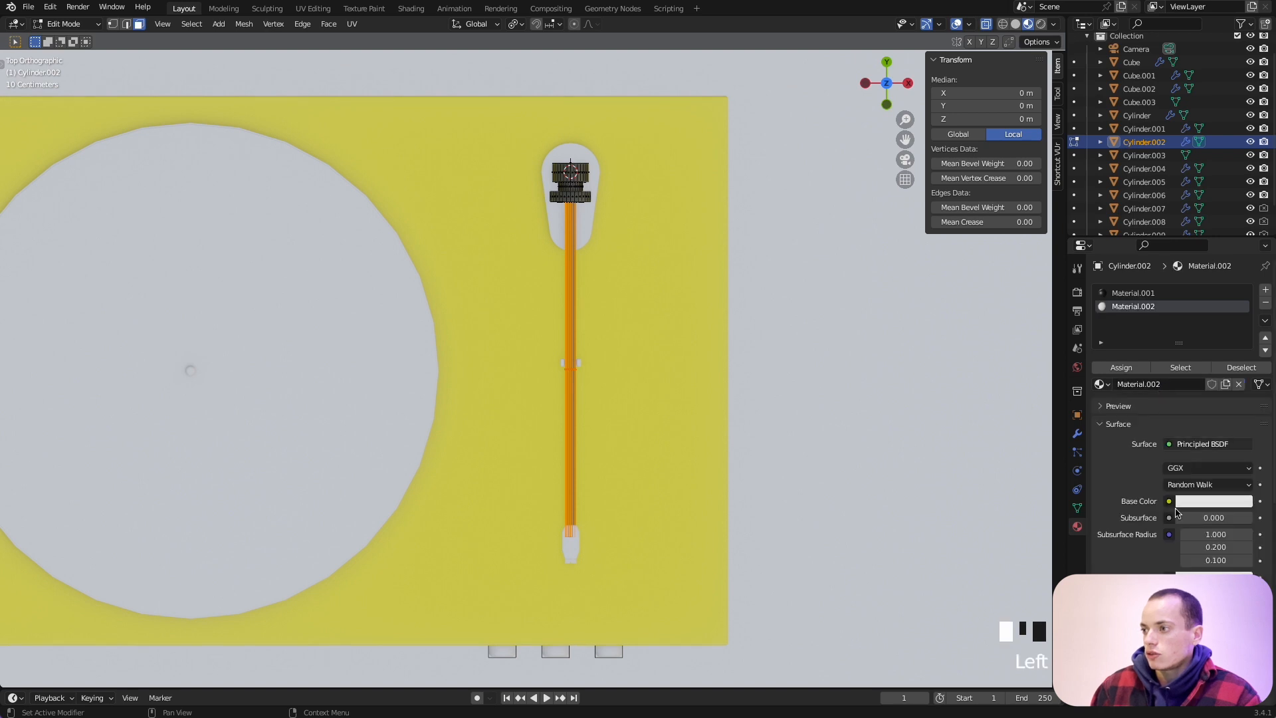
drag(1194, 628, 1252, 628)
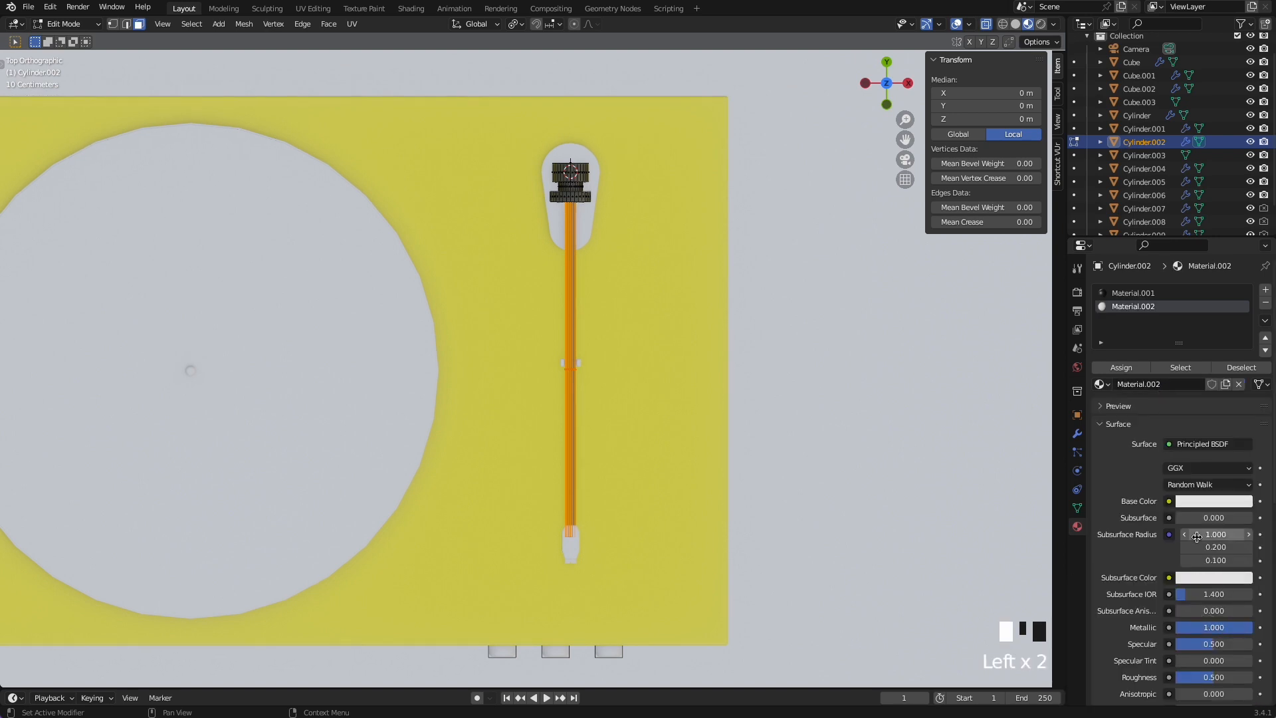
scroll(1196, 536, down, 8)
drag(1194, 458, 1193, 459)
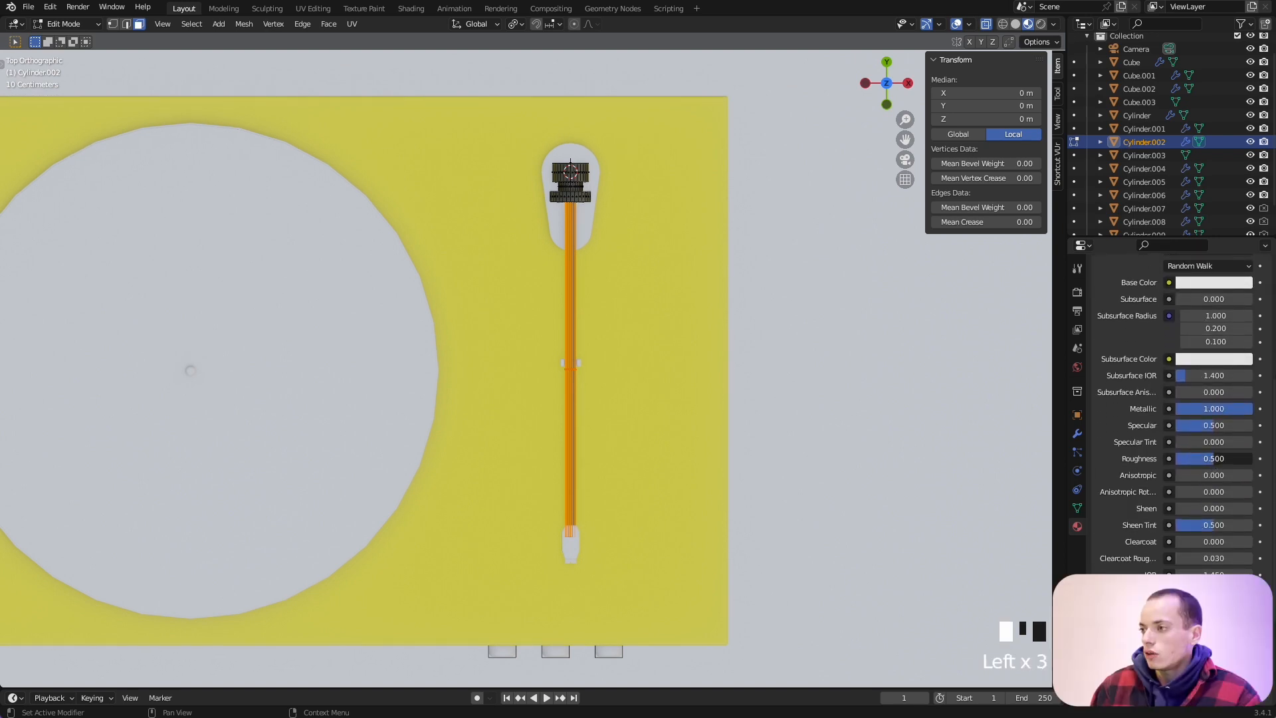
scroll(1143, 374, up, 8)
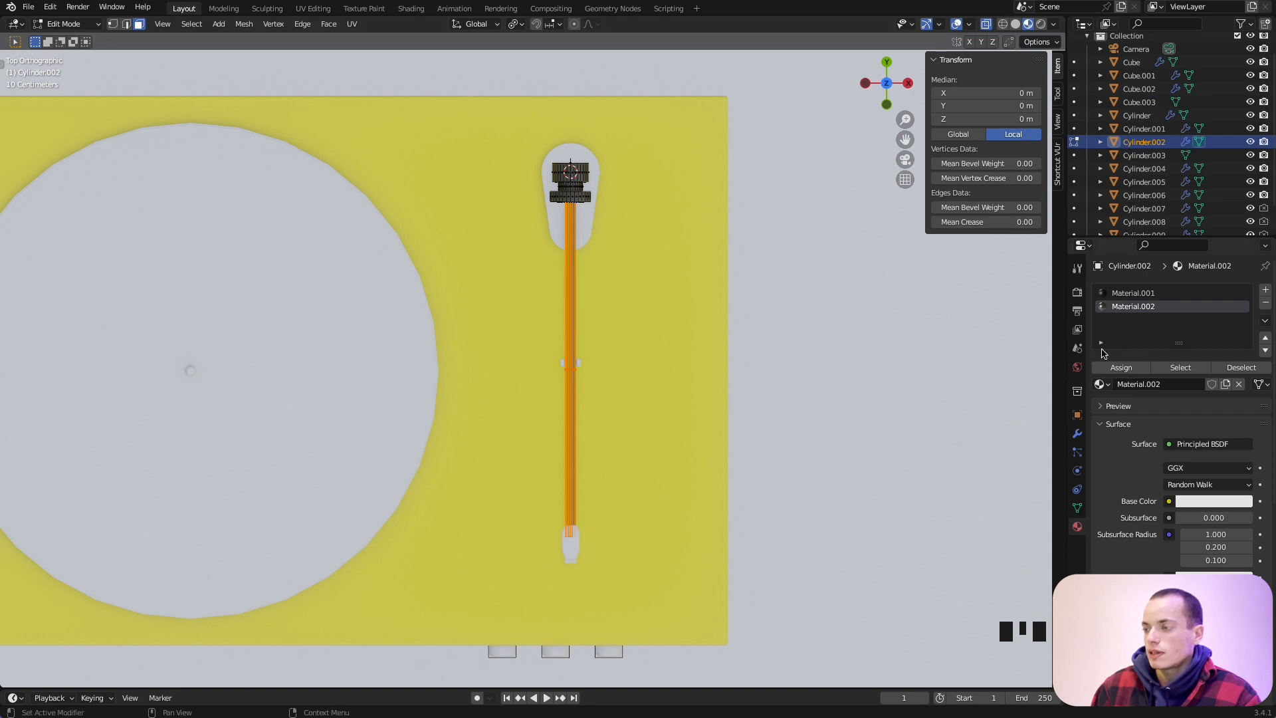
click(1119, 367)
key(Tab)
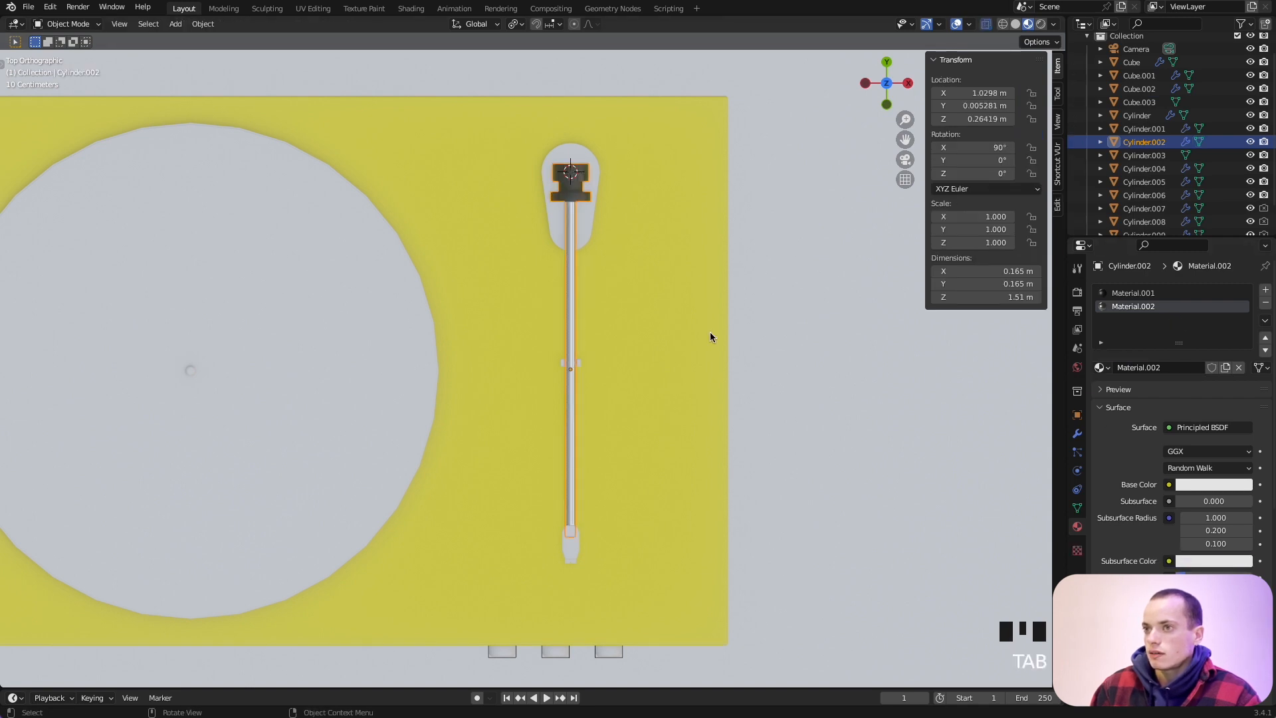
Assign the existing black Material.001 to the small rest under the tonearm.
scroll(711, 337, up, 5)
super+scroll(711, 337, up, 5)
super+scroll(710, 337, down, 5)
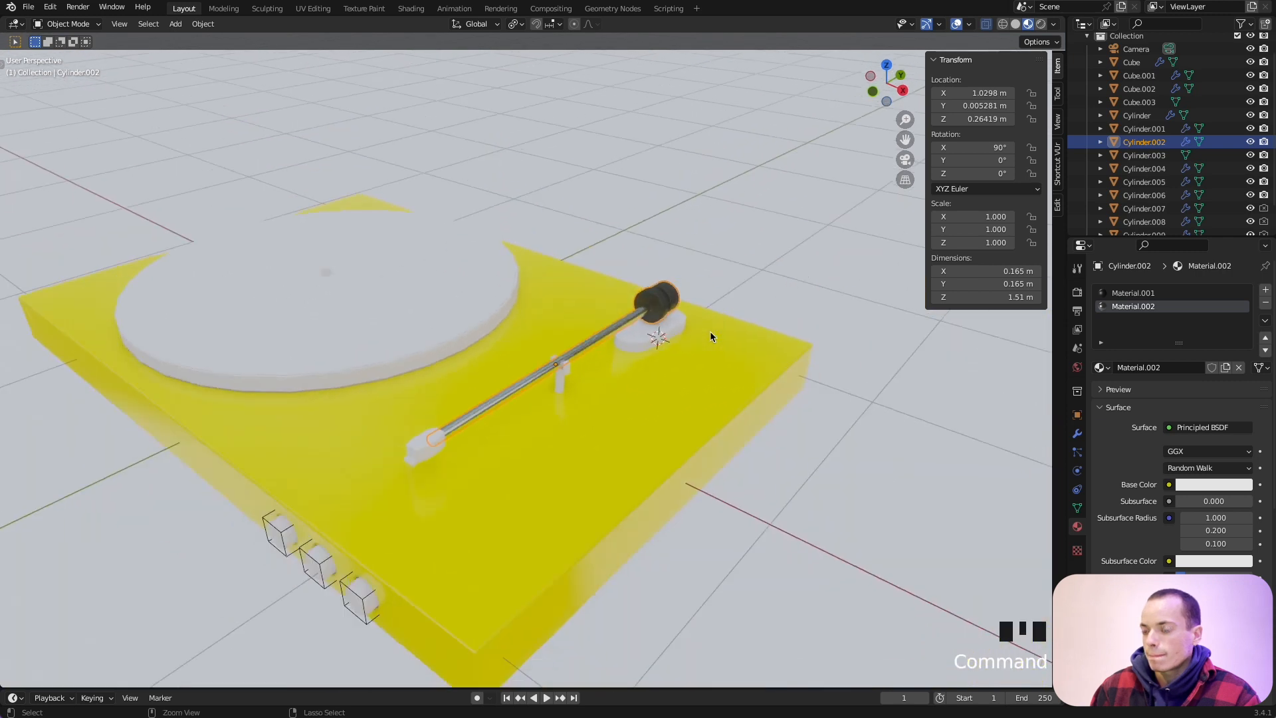
super+scroll(710, 331, up, 5)
click(585, 402)
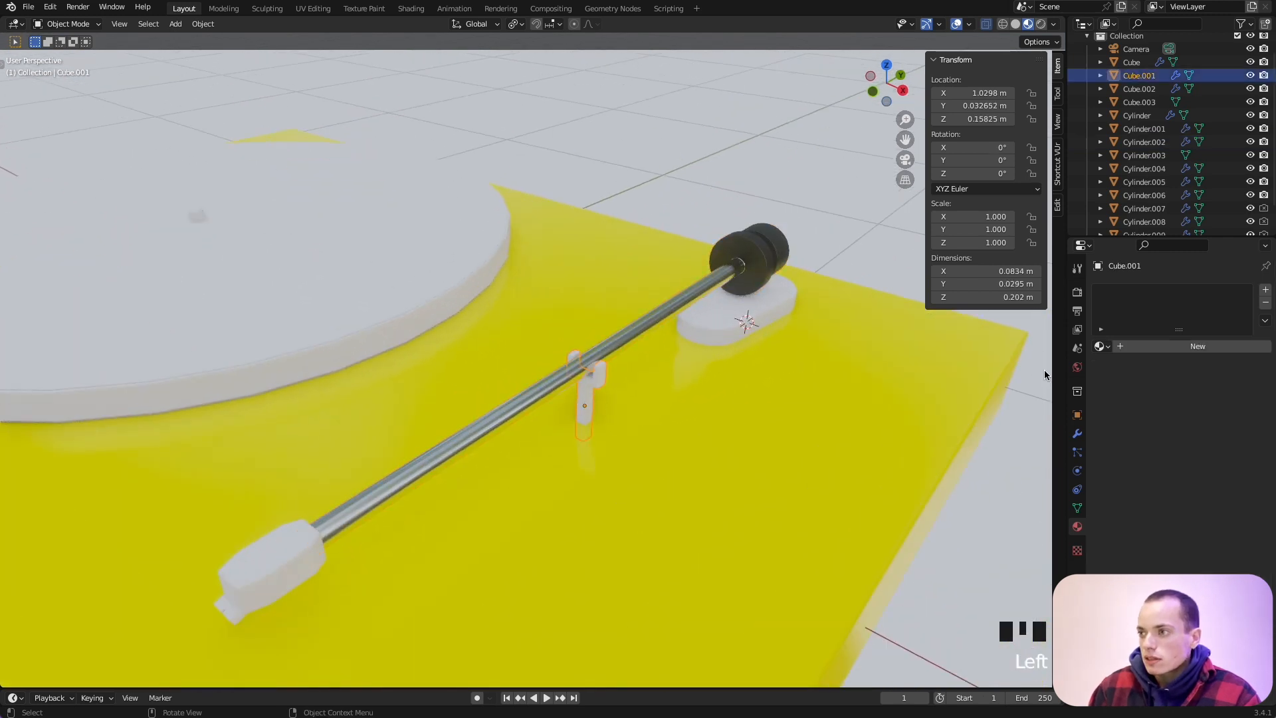
click(1101, 347)
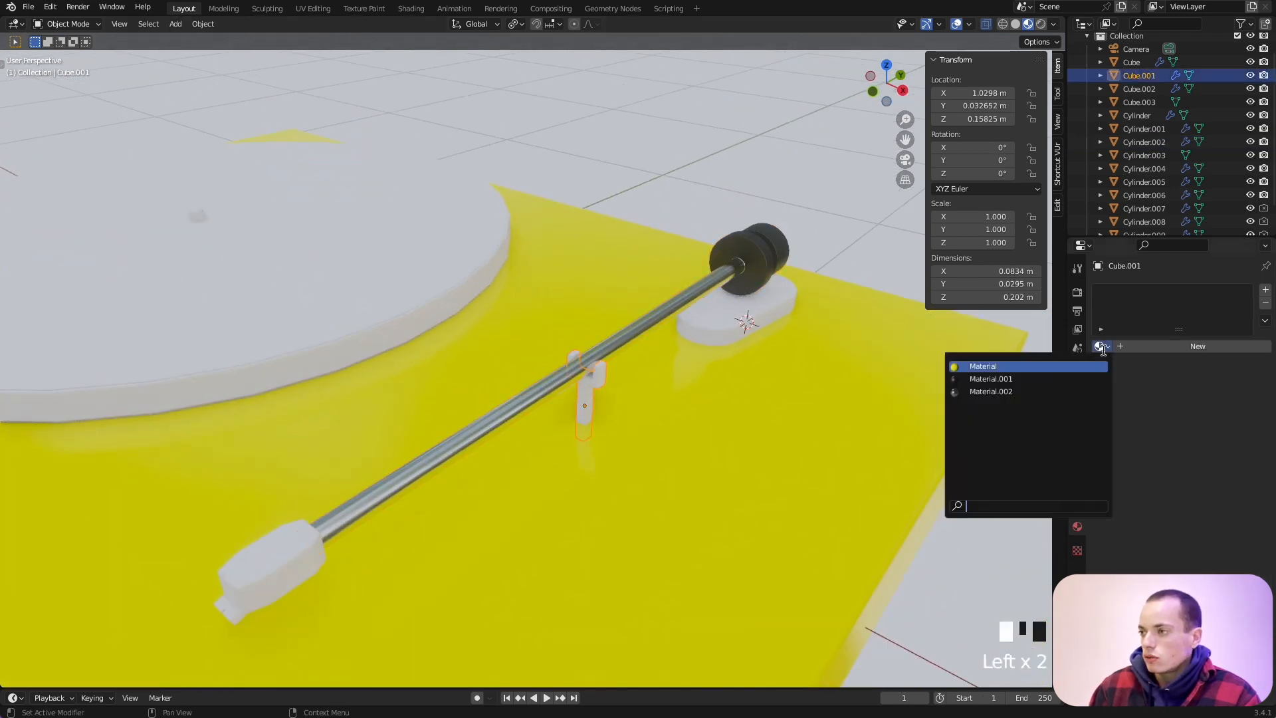
click(1058, 378)
Adjust the roughness of the tonearm's black Material.001 to 0.372.
click(765, 260)
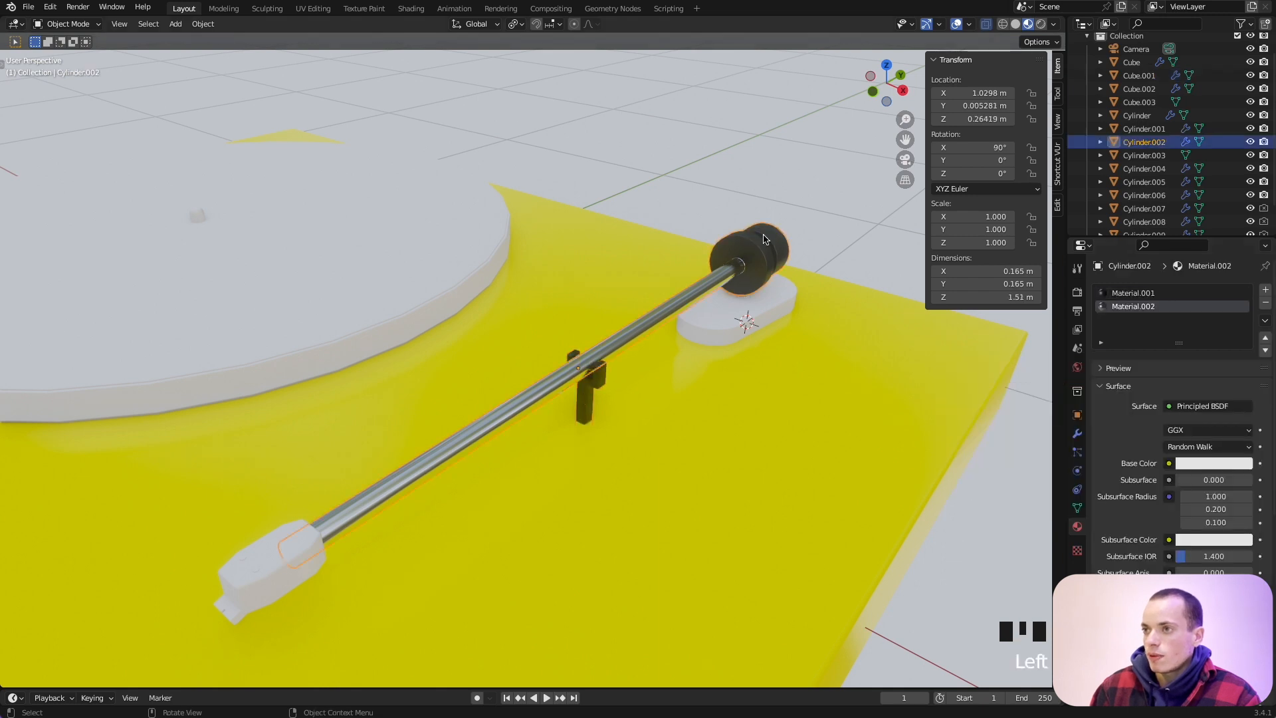
key(Tab)
click(1133, 292)
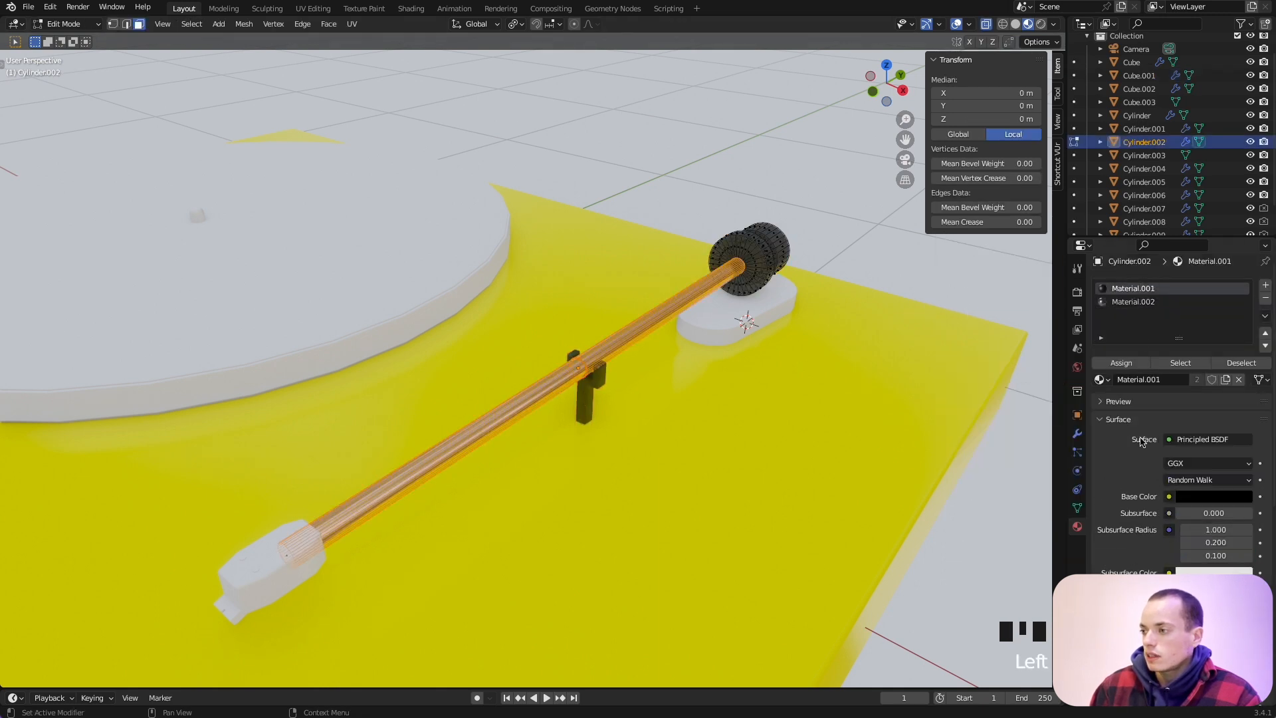
scroll(1139, 525, down, 2)
drag(1214, 615, 1213, 615)
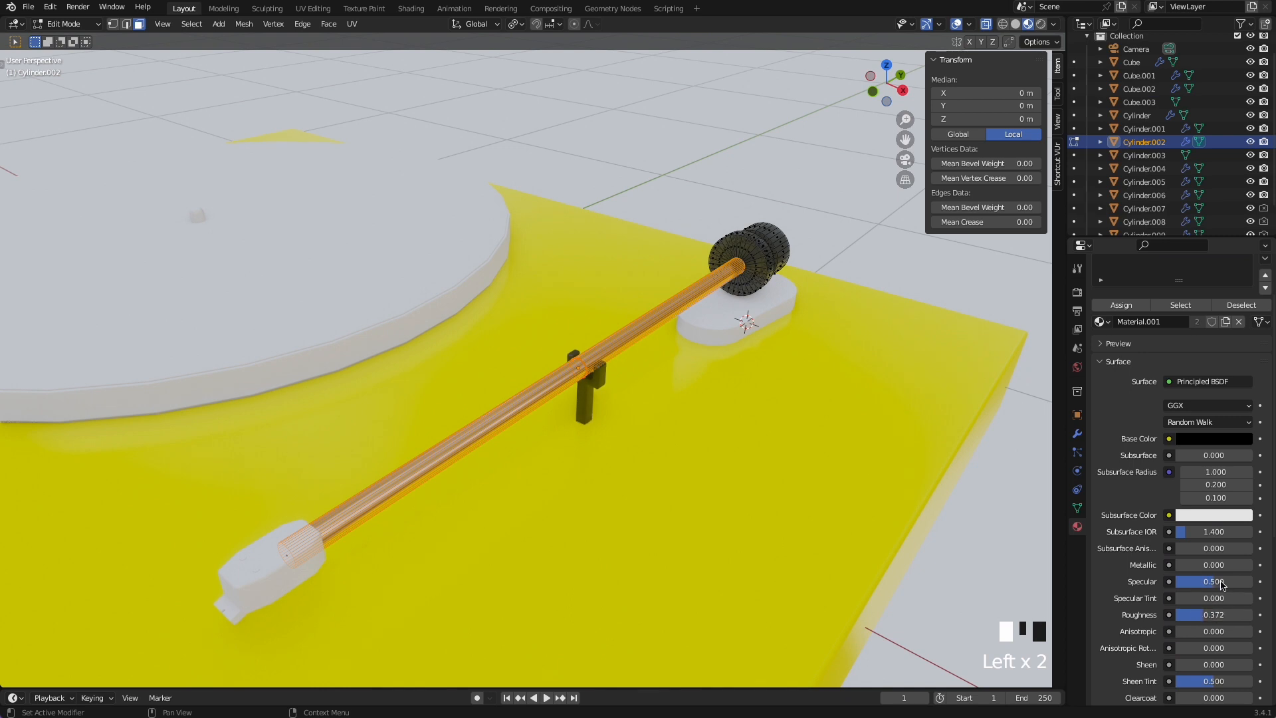
key(Tab)
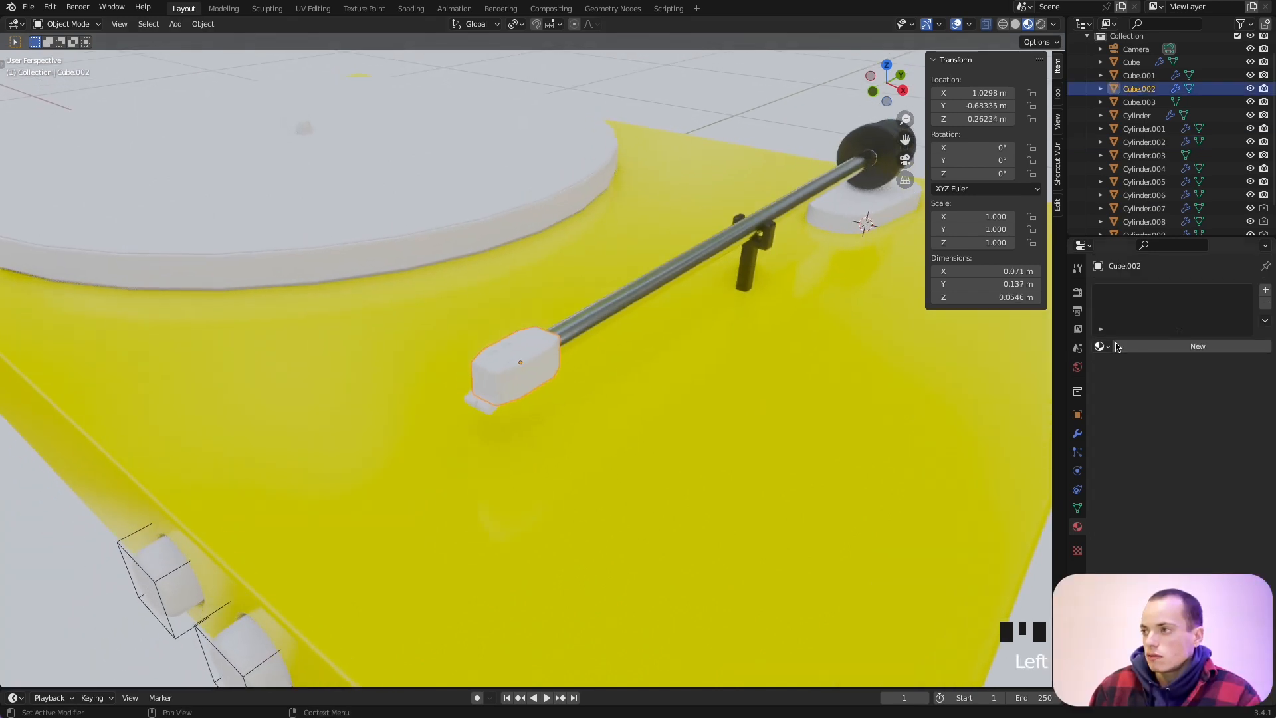
Assign Material.001 to the headshell at the tonearm's end and Material.002 to the two small pins on top of it.
click(1105, 346)
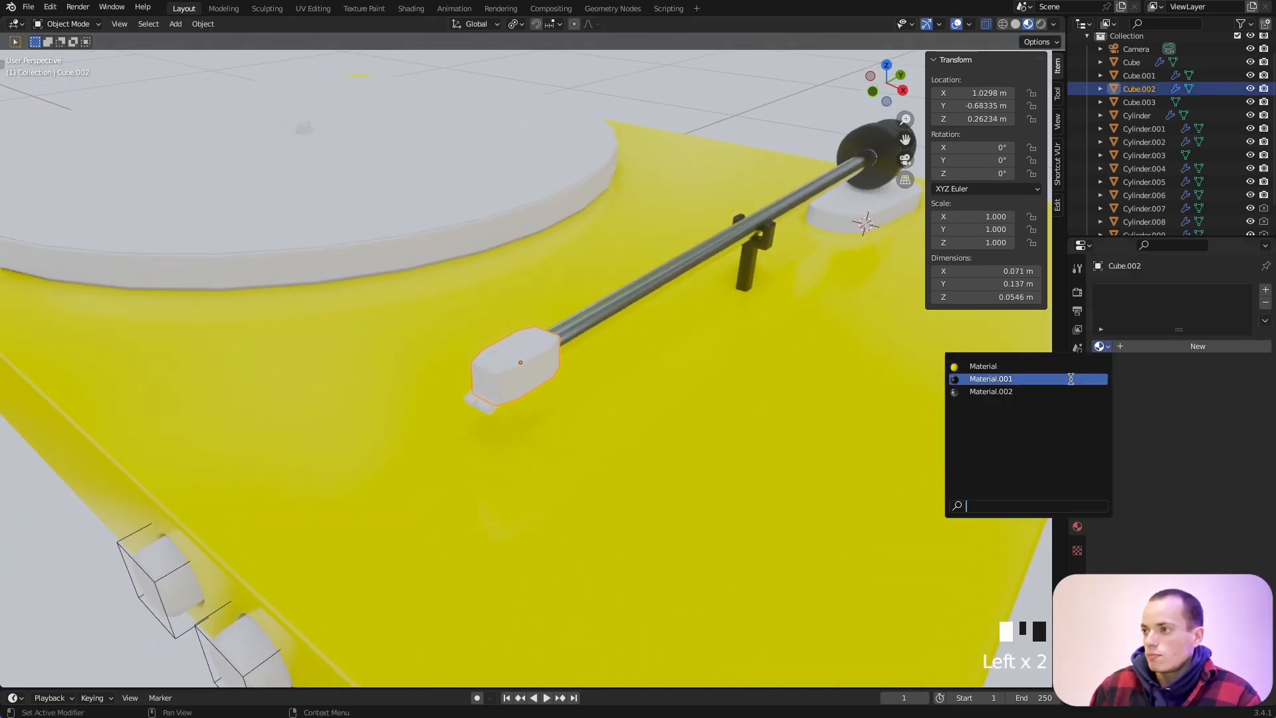
click(984, 378)
scroll(559, 359, up, 4)
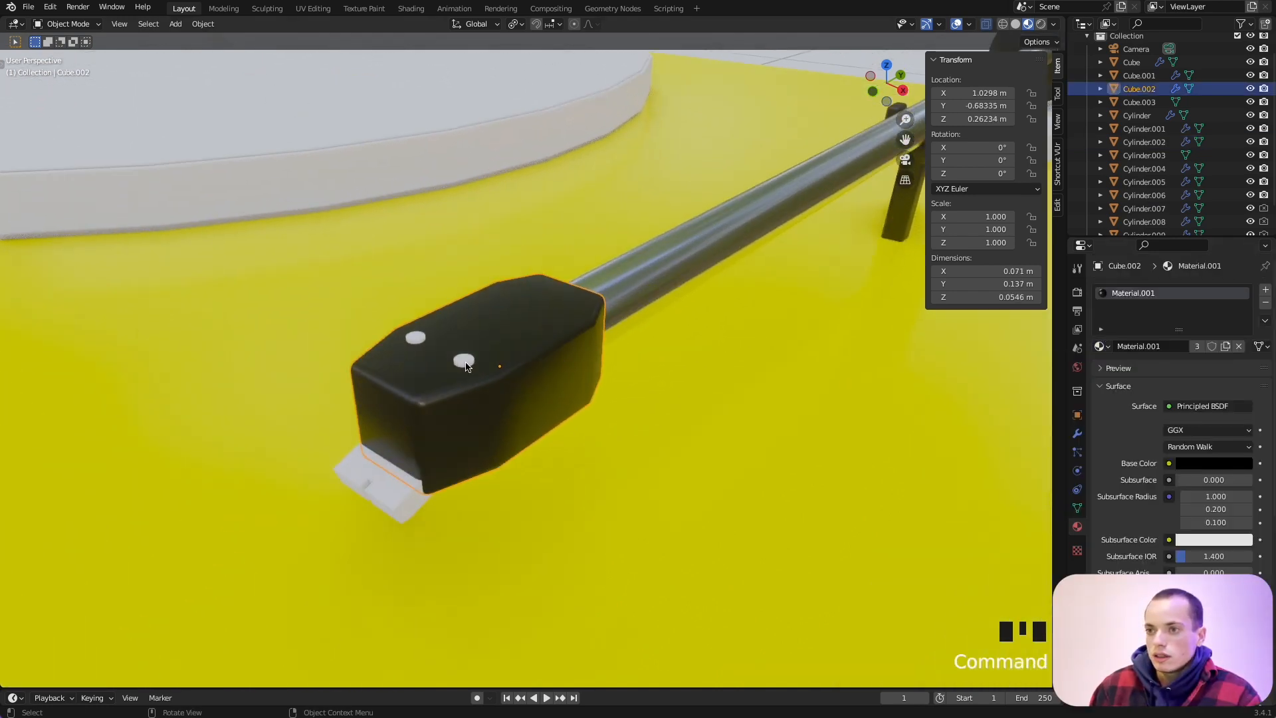
click(465, 363)
click(1102, 346)
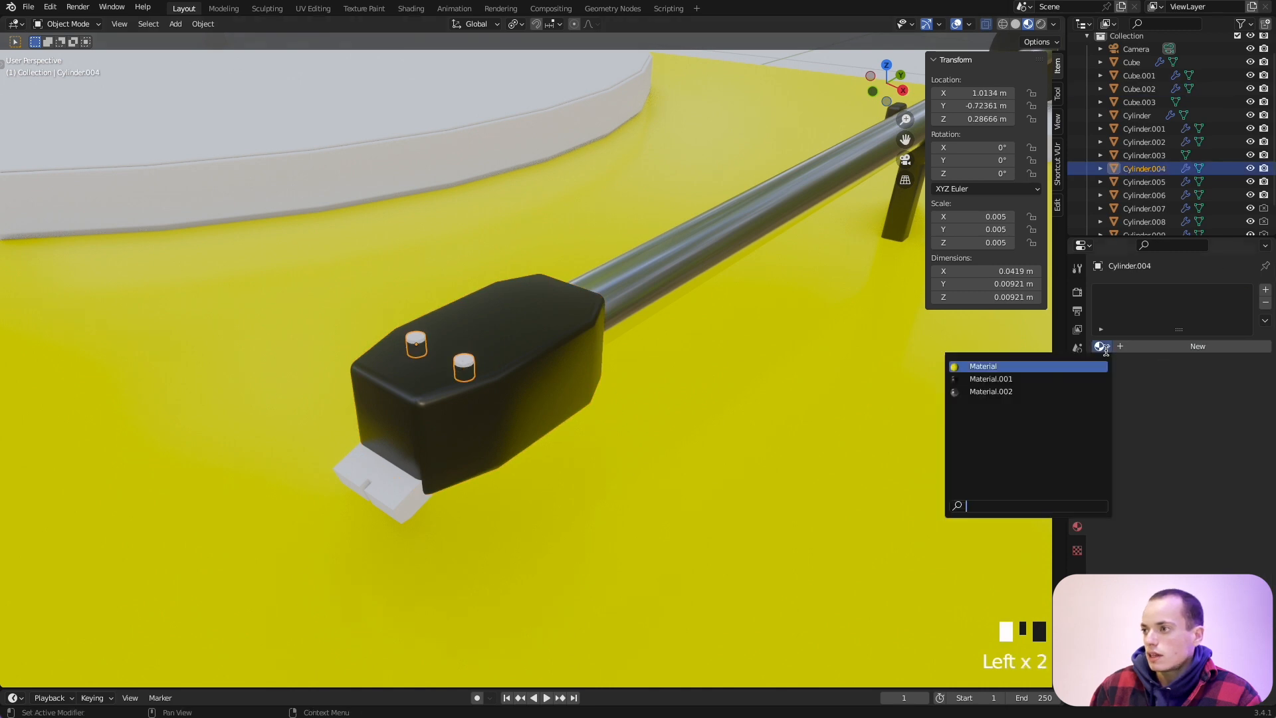
click(1012, 392)
Give the cartridge under the headshell a new material with a saturated red base color and a roughness of 0.244.
click(413, 511)
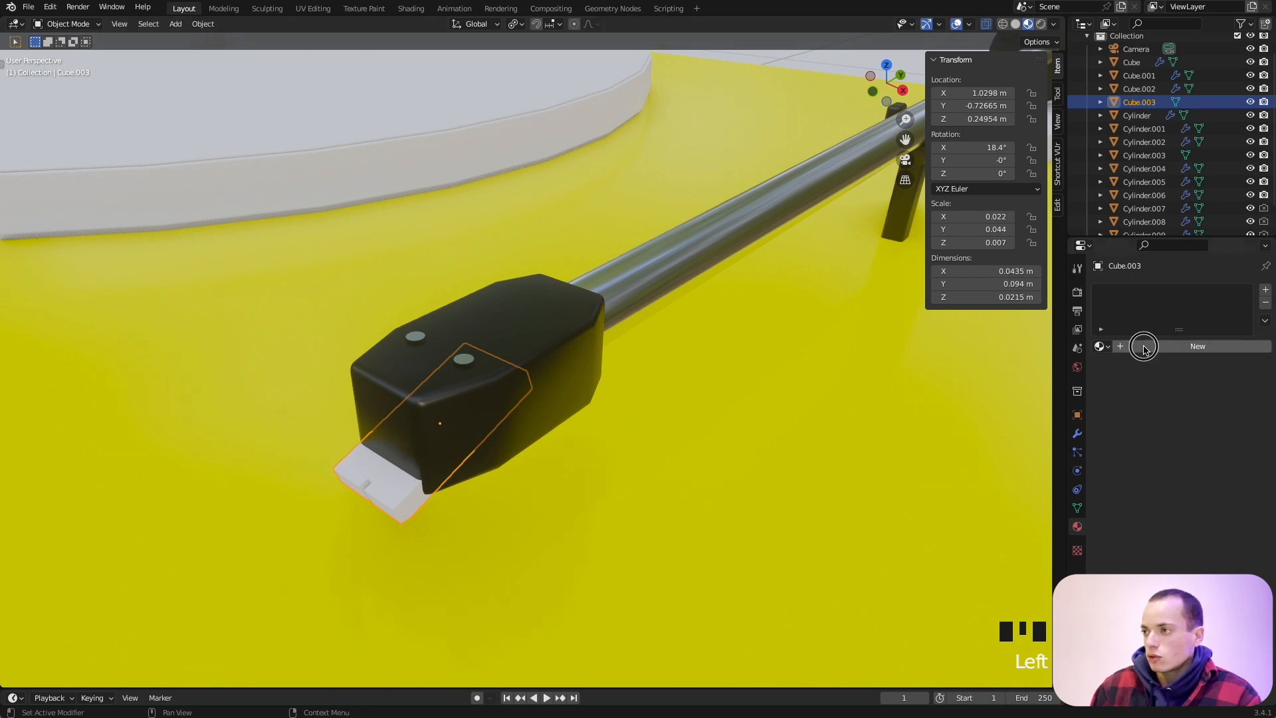
click(1189, 346)
click(1226, 400)
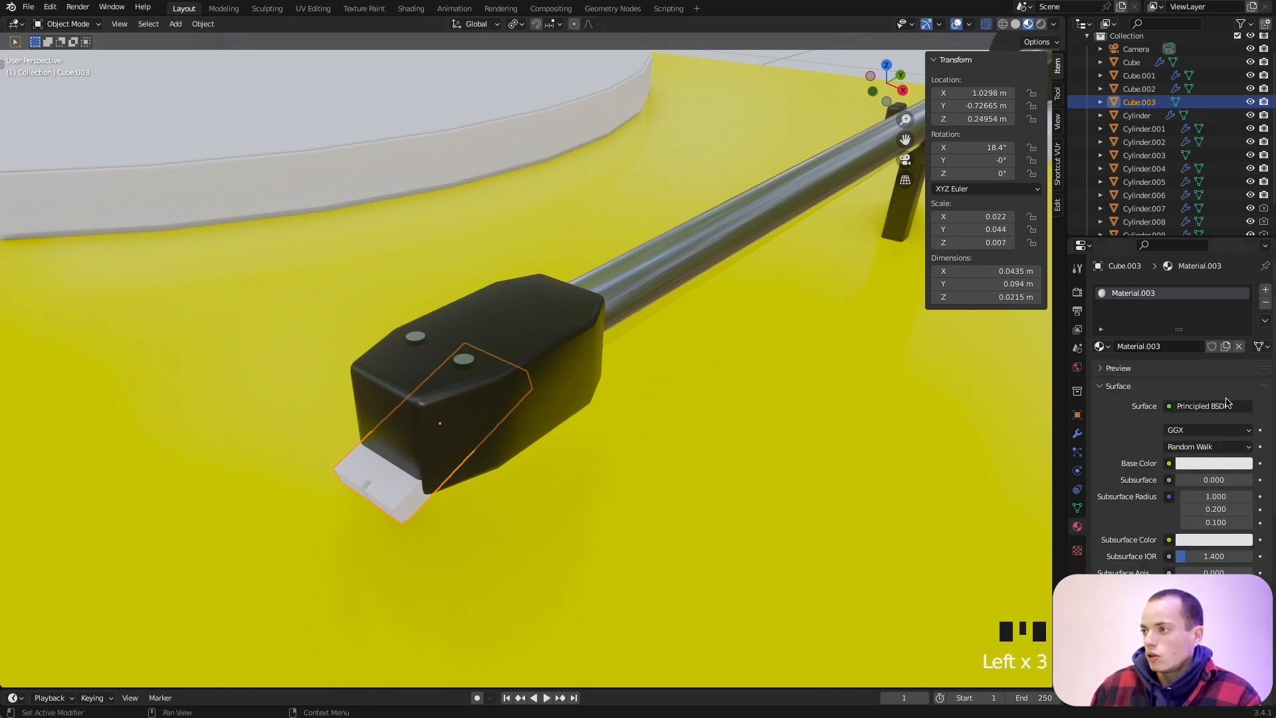
click(1229, 462)
click(1183, 370)
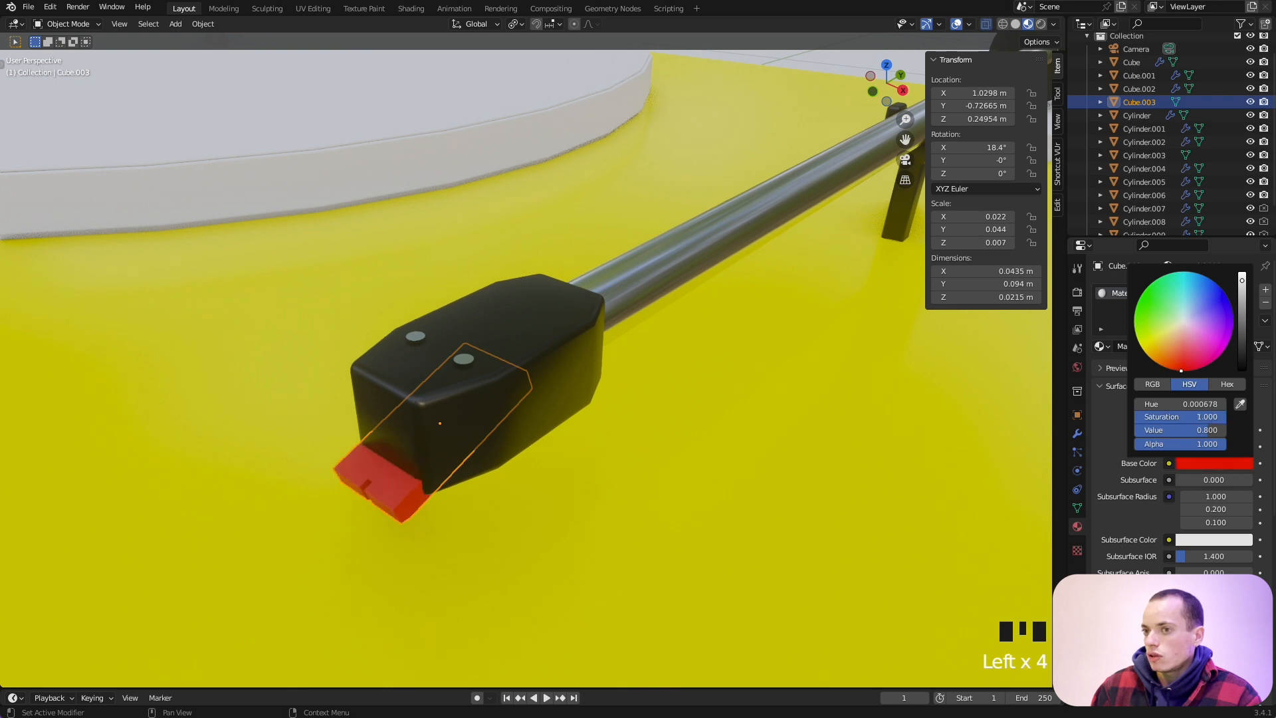
drag(1181, 370, 1189, 369)
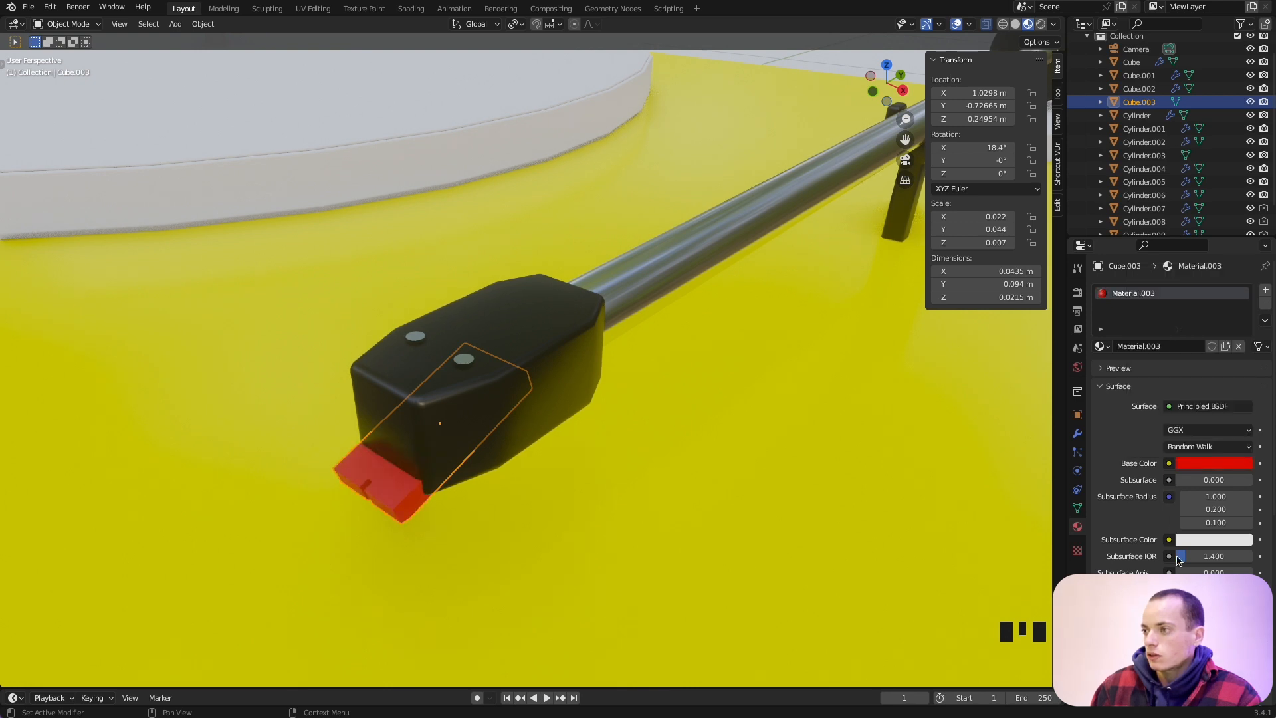
drag(1214, 641, 1212, 641)
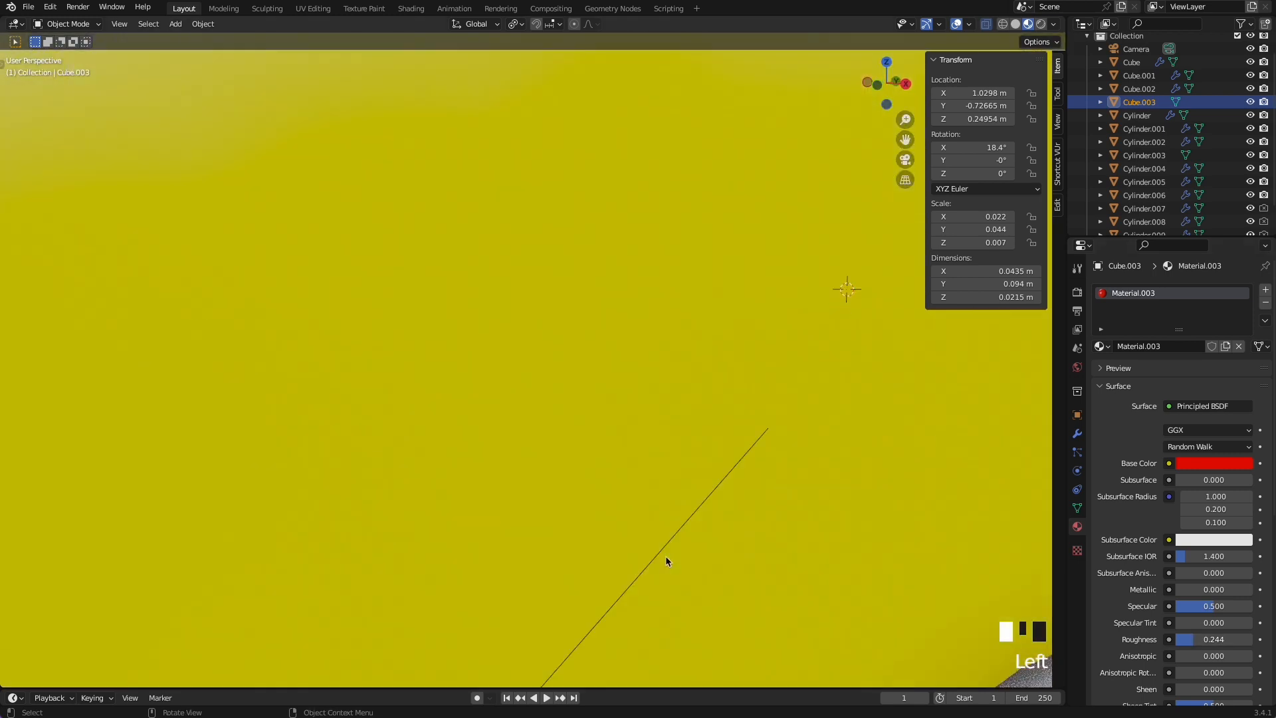
Select the needle's faces in Edit Mode and assign them a second cartridge material slot using Material.002.
key(Tab)
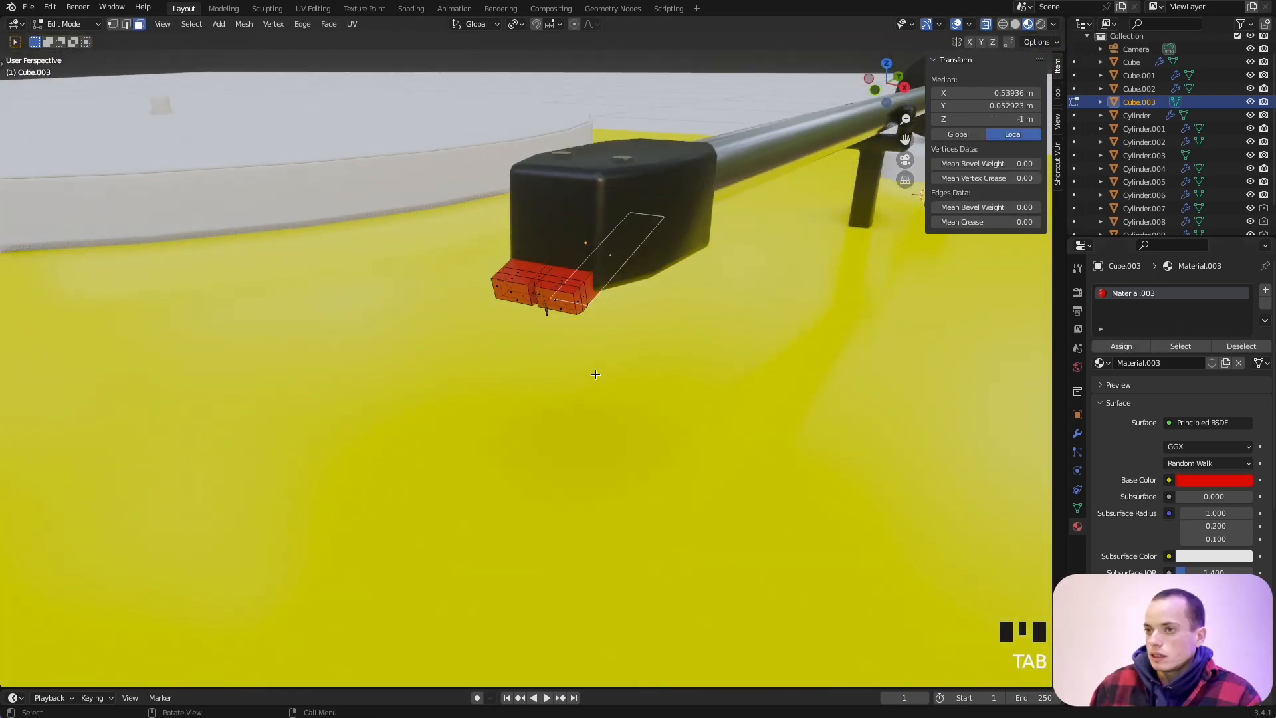
scroll(604, 330, up, 5)
scroll(604, 330, down, 7)
scroll(604, 330, up, 6)
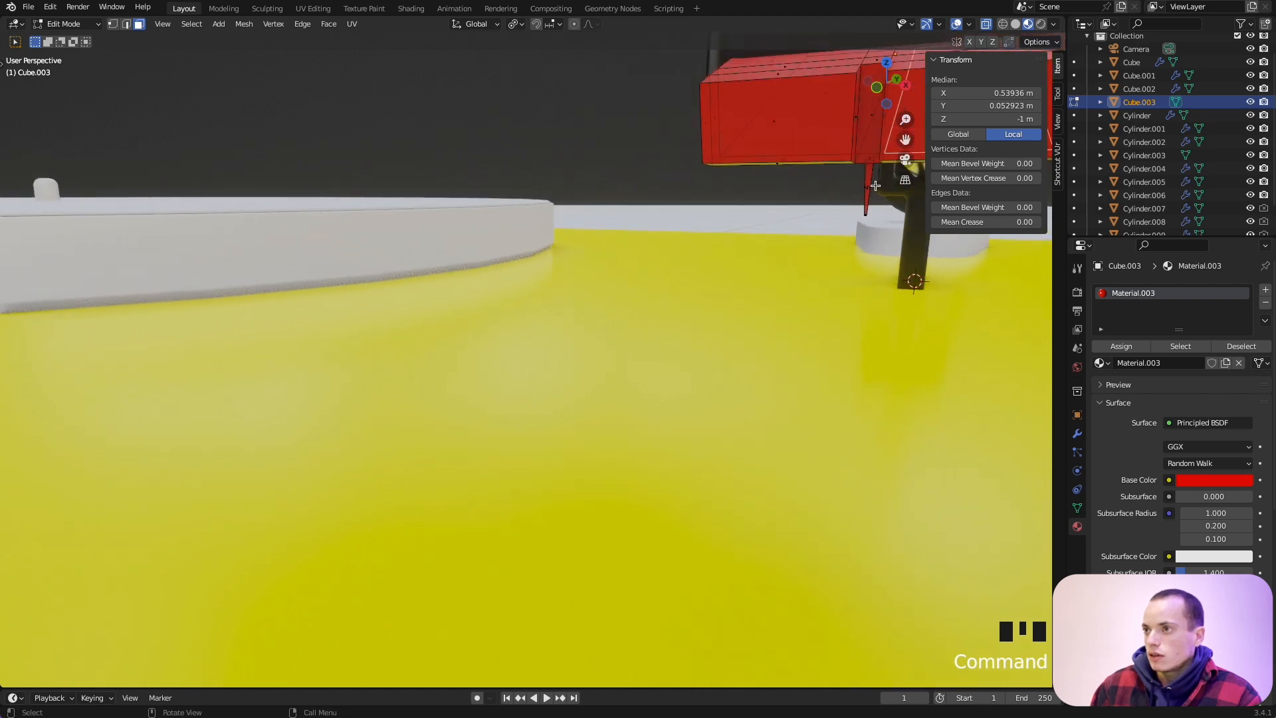
click(877, 199)
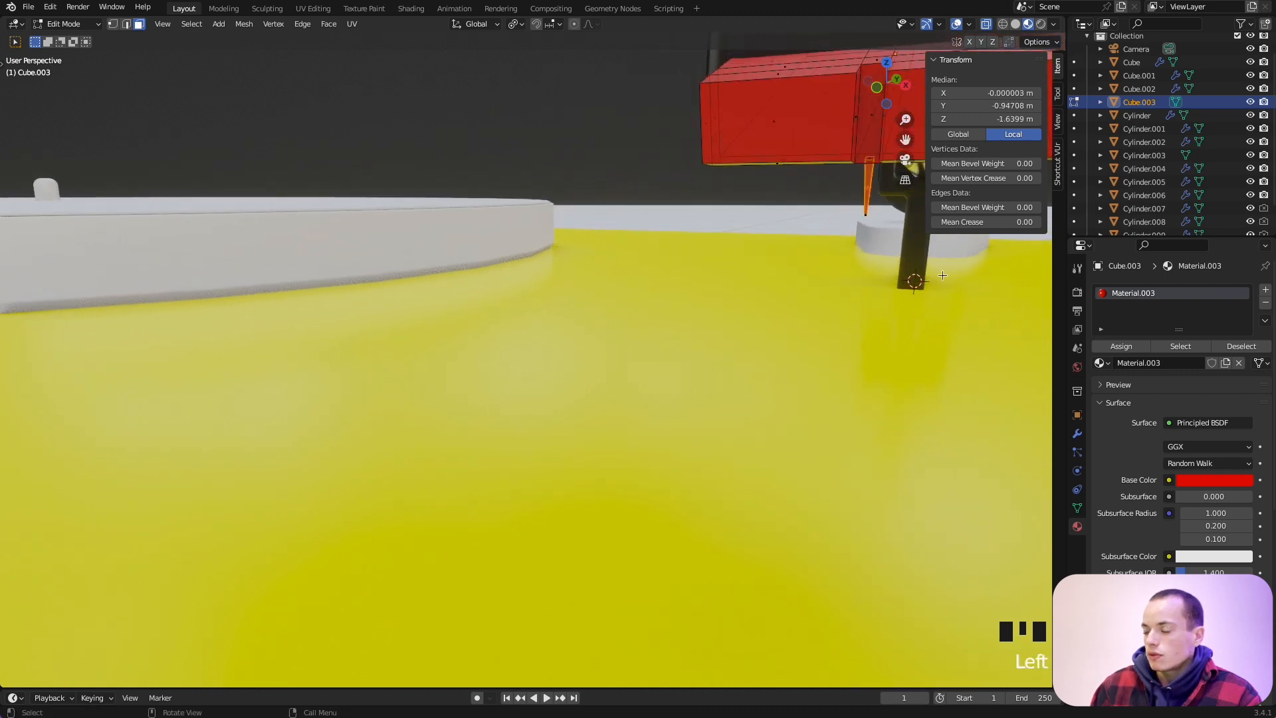
click(1266, 290)
click(1104, 384)
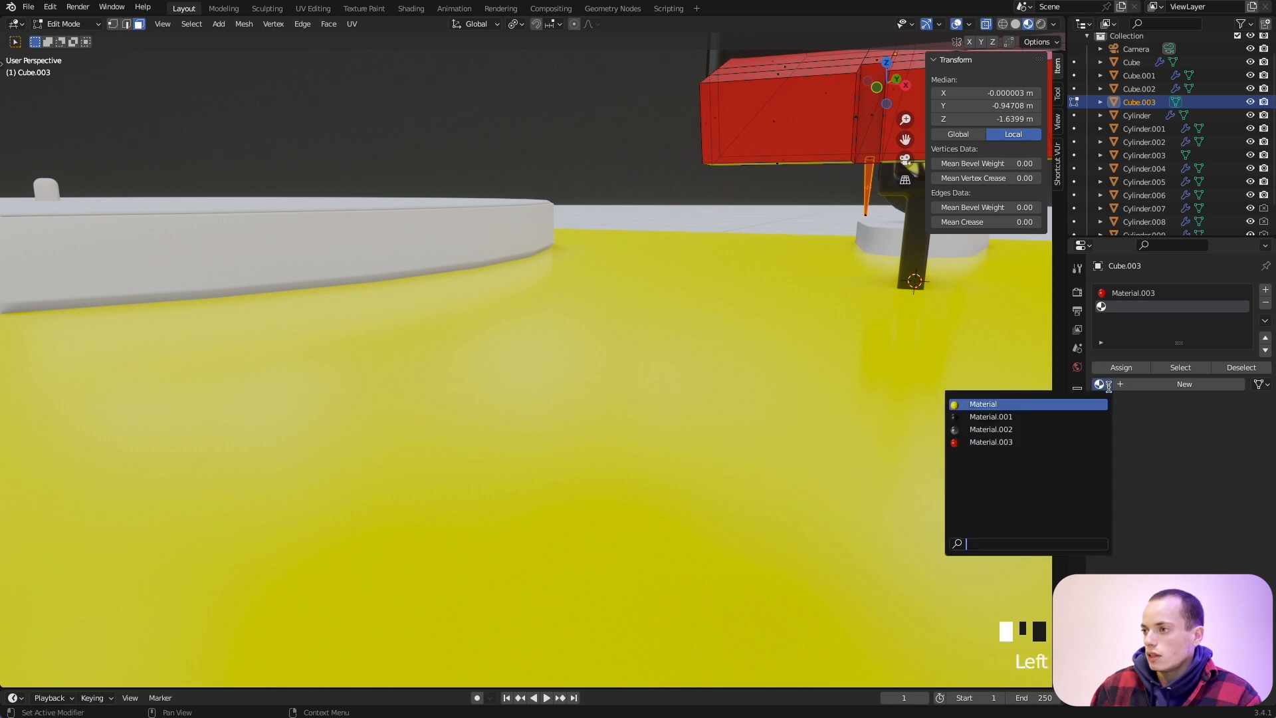
click(1119, 368)
click(1099, 392)
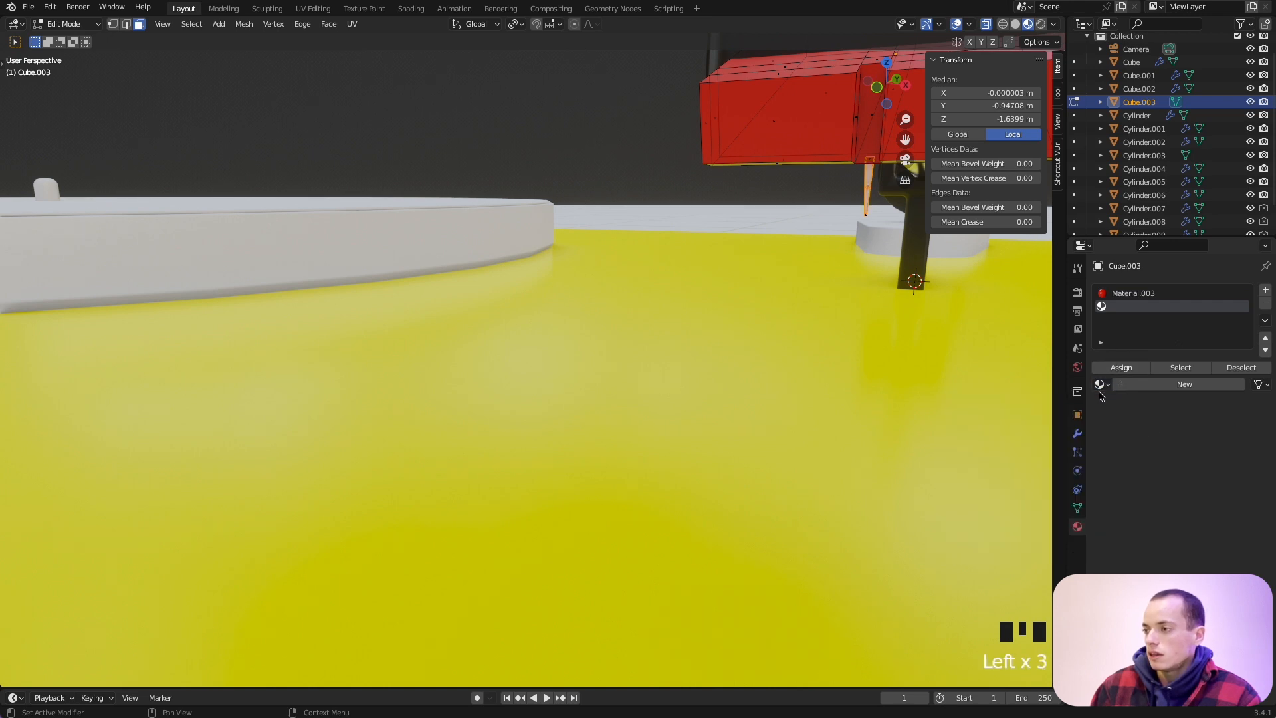
click(1100, 385)
click(1066, 429)
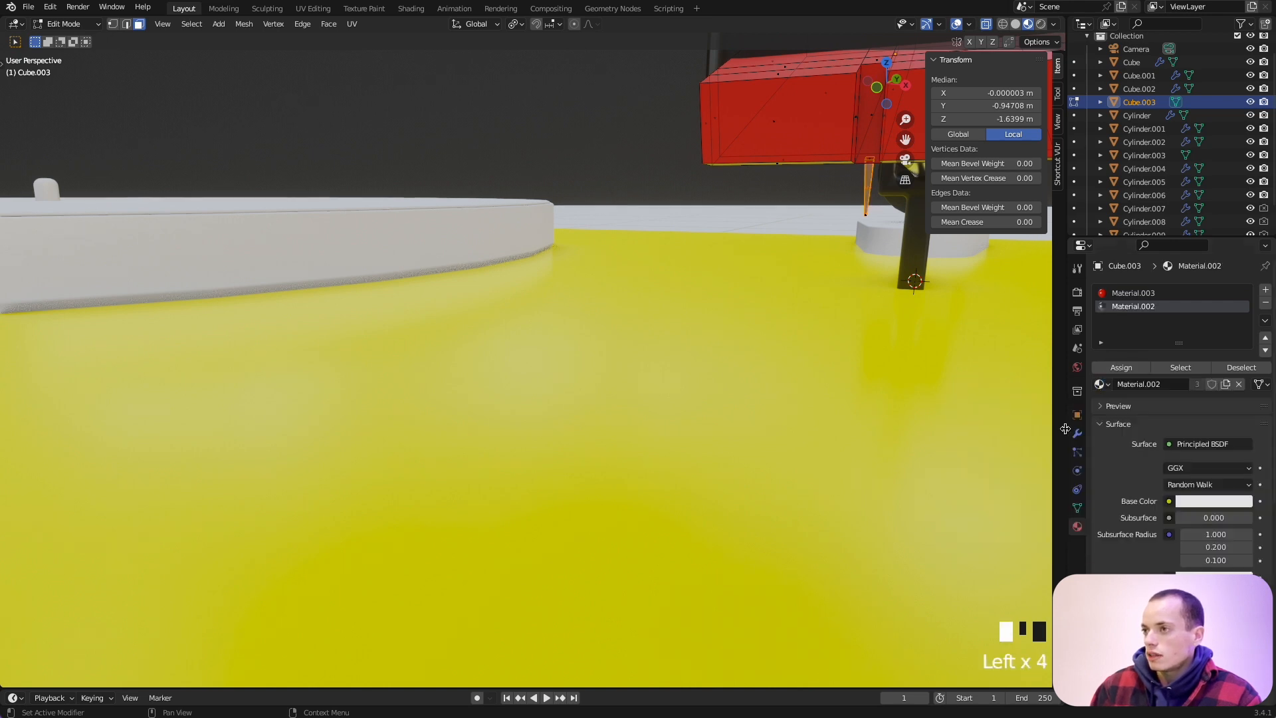
key(Tab)
Assign the black Material.001 to the three round knobs on the front of the base.
shift+scroll(951, 322, right, 5)
super+scroll(952, 322, down, 6)
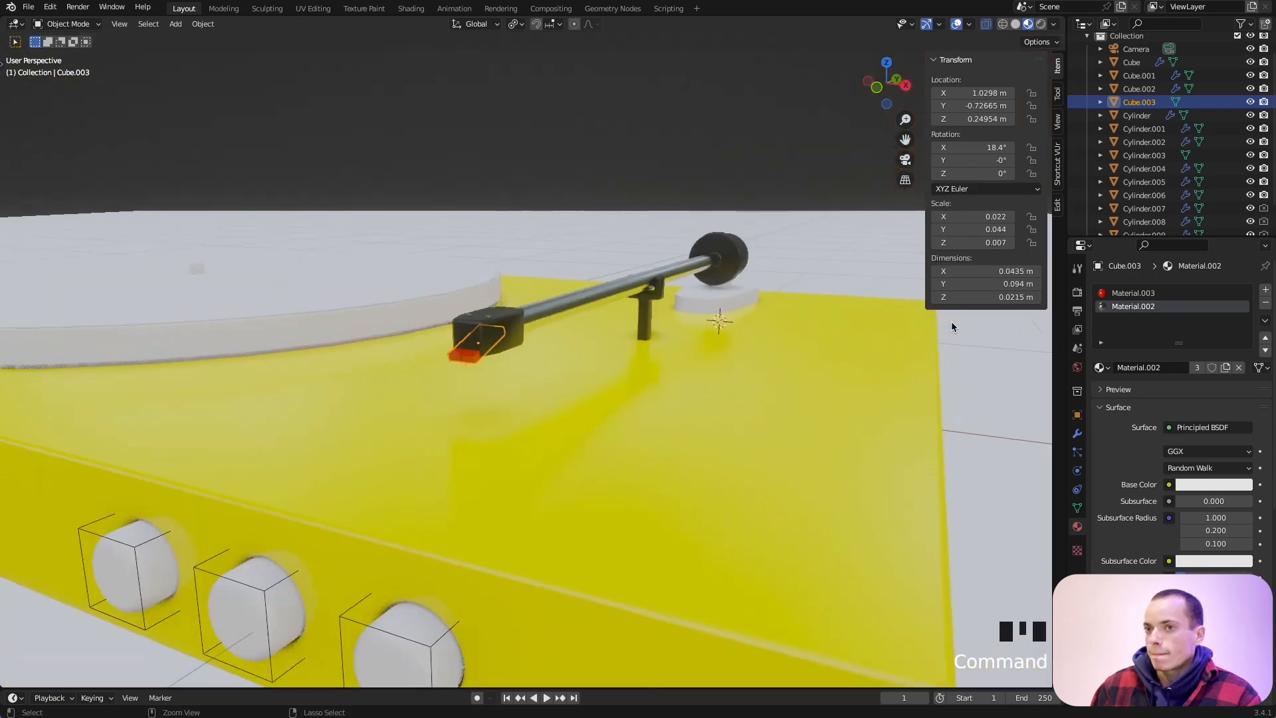
shift+scroll(646, 281, left, 3)
shift+scroll(646, 286, left, 3)
shift+scroll(646, 285, down, 4)
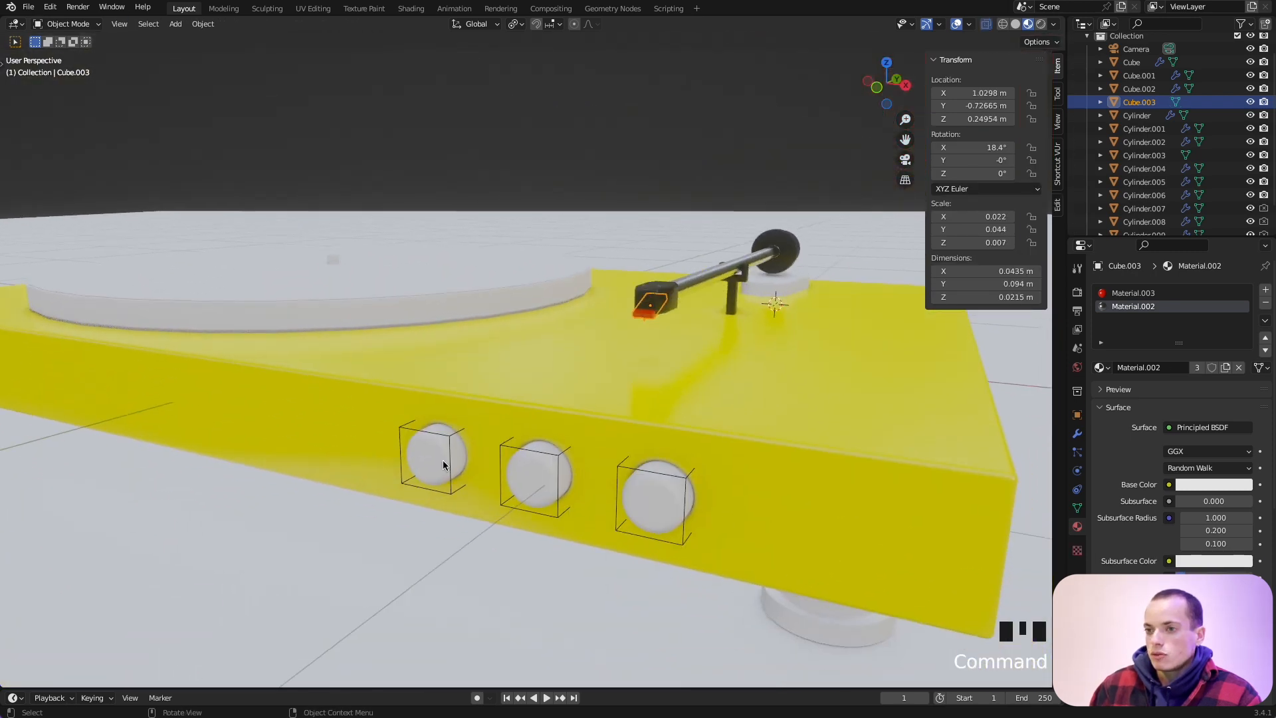
click(432, 460)
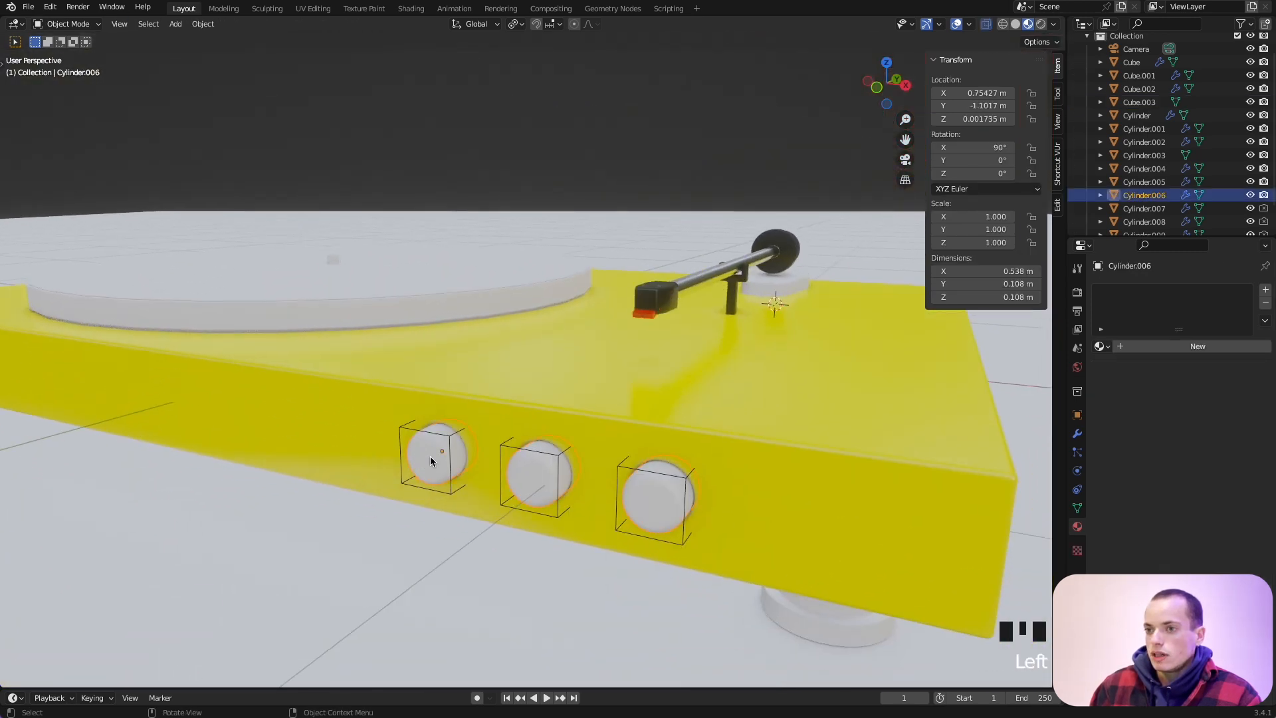
click(1101, 346)
click(1082, 378)
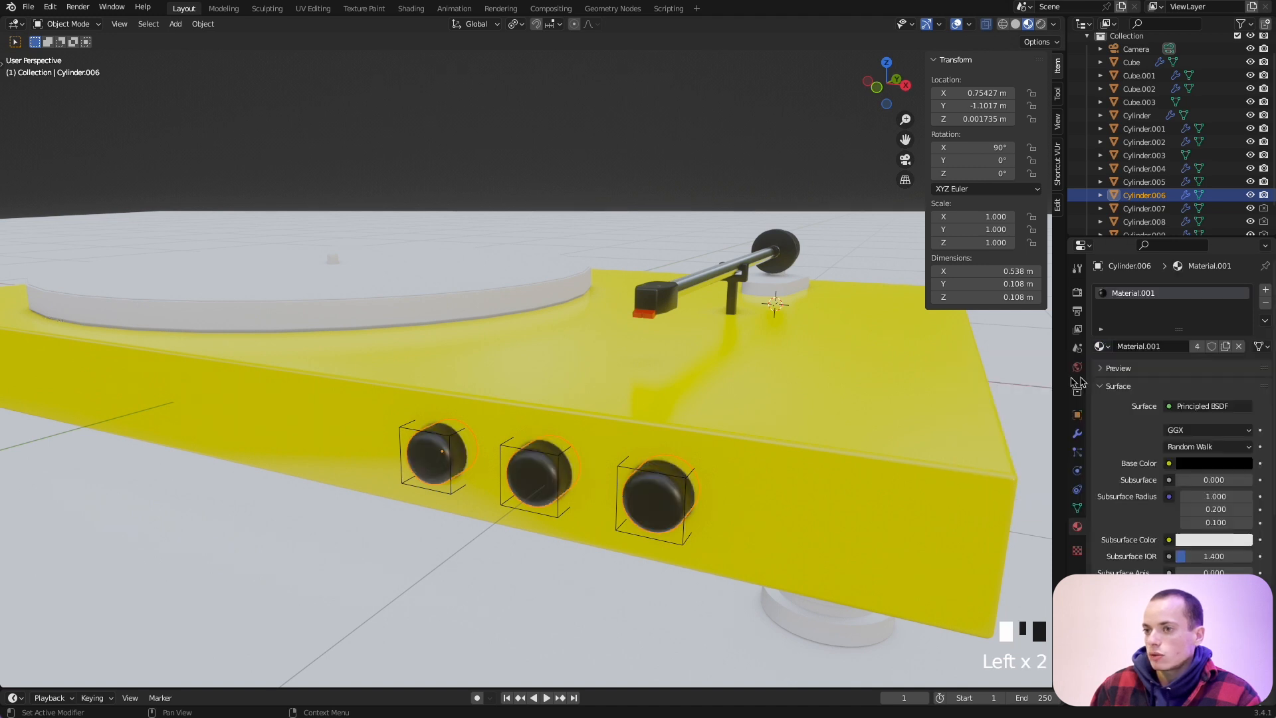
Select the platter's entire mesh in Edit Mode and separate it by loose parts.
super+scroll(785, 370, down, 3)
click(515, 307)
super+scroll(515, 309, up, 5)
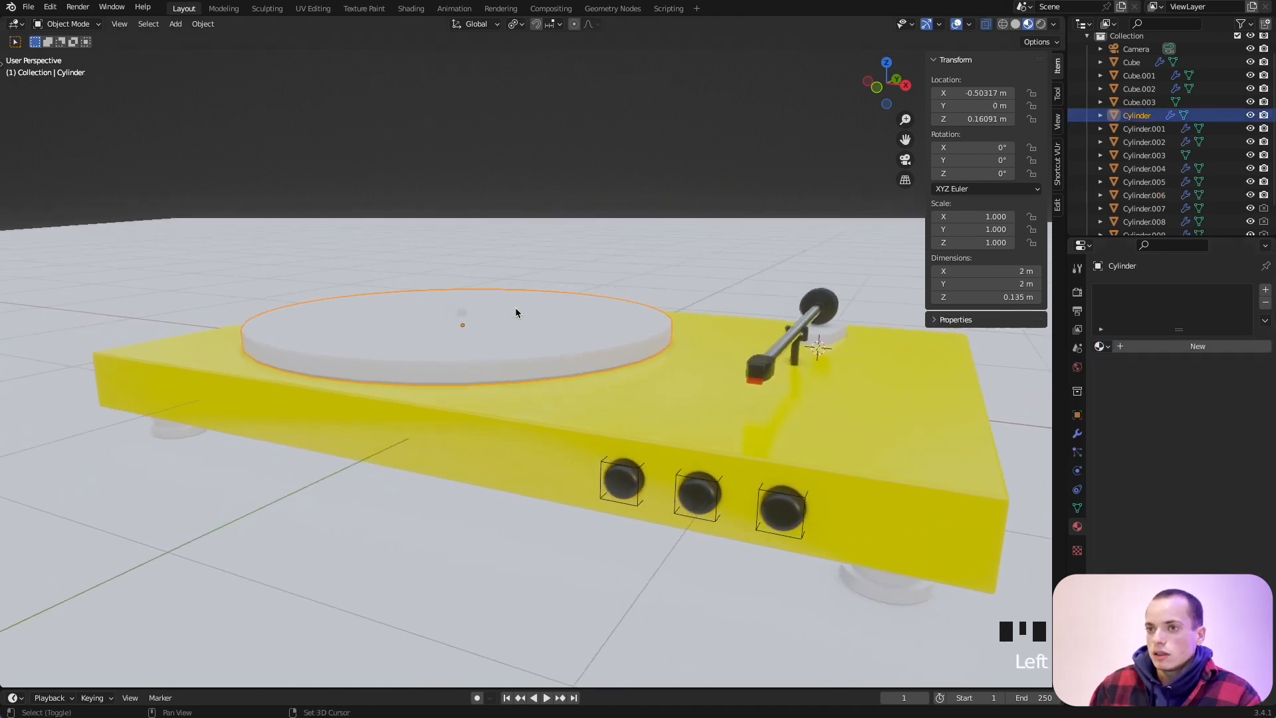
key(Tab)
scroll(515, 308, down, 2)
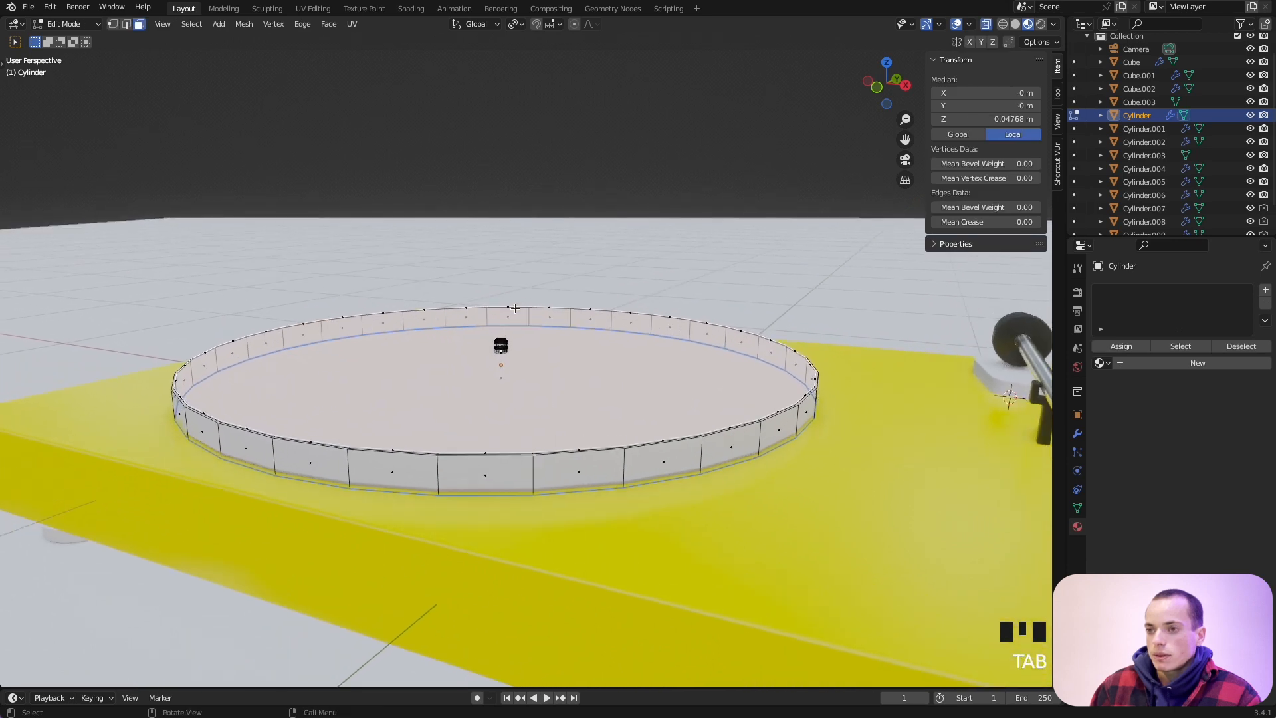
key(Tab)
key(Tab)
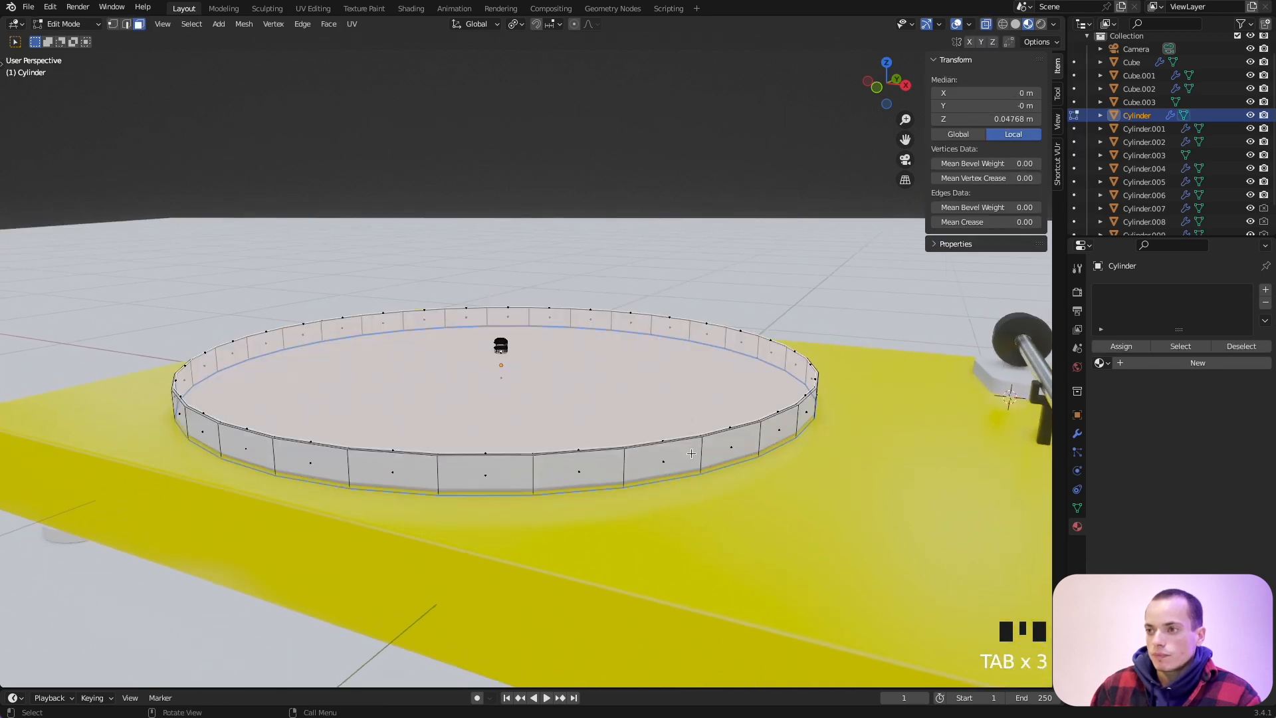
click(687, 467)
click(609, 383)
key(a)
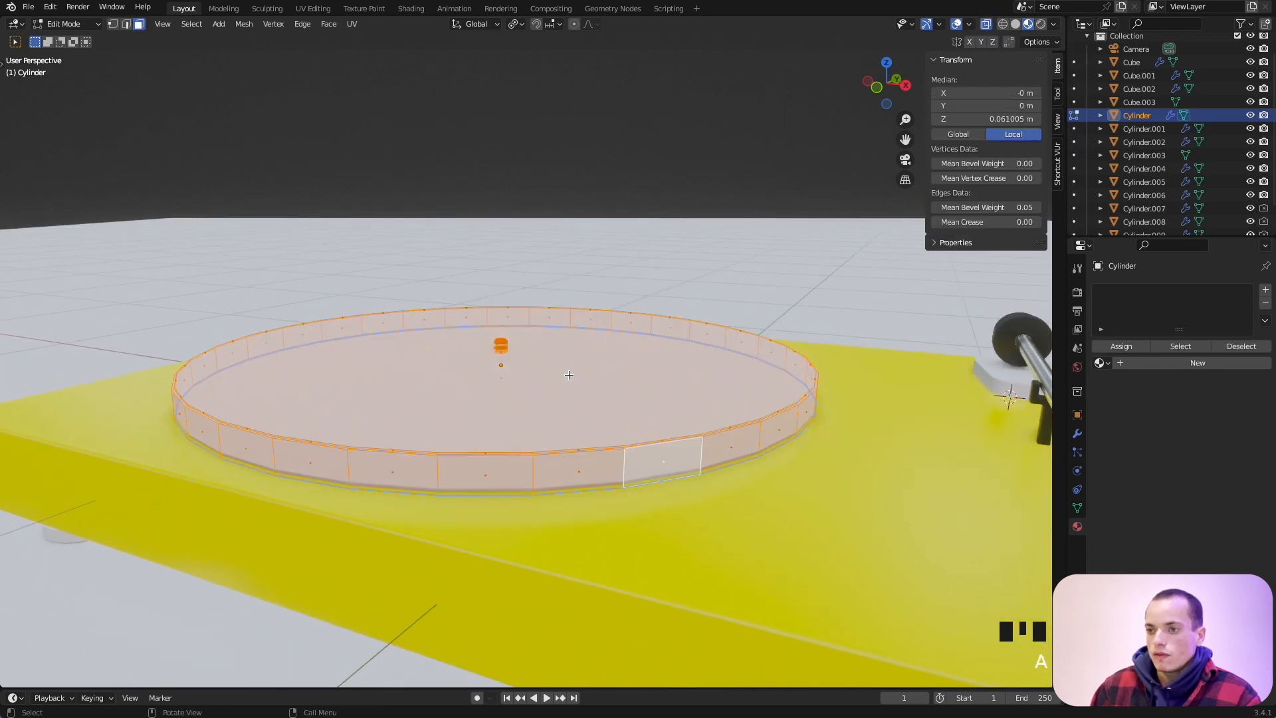
key(p)
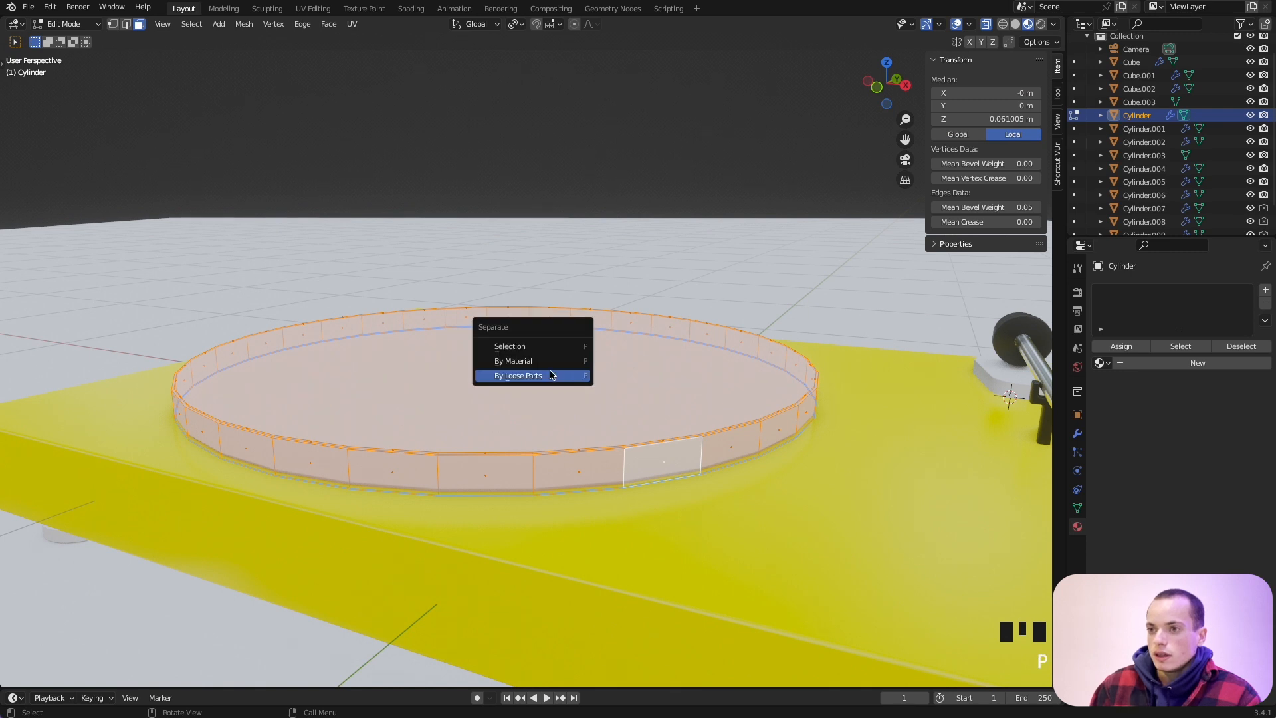
click(538, 376)
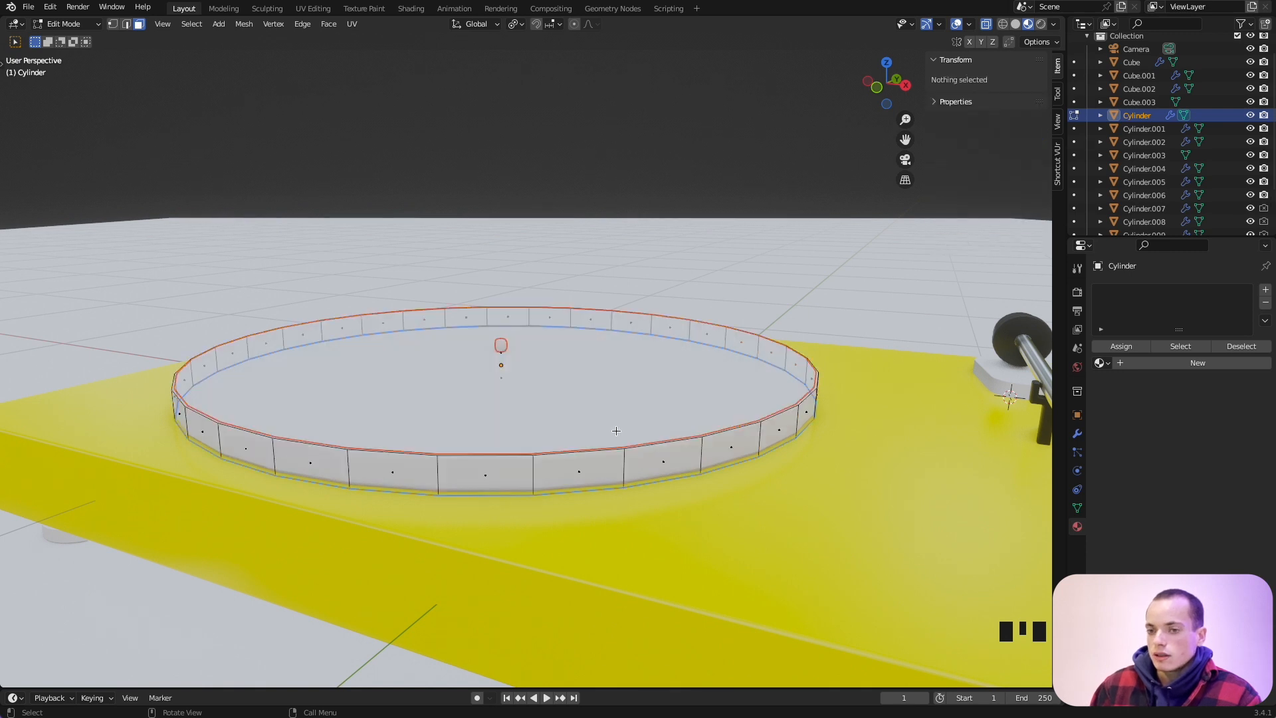
key(Tab)
Check the separated pieces by selecting the platter body and the small center spindle individually.
click(584, 344)
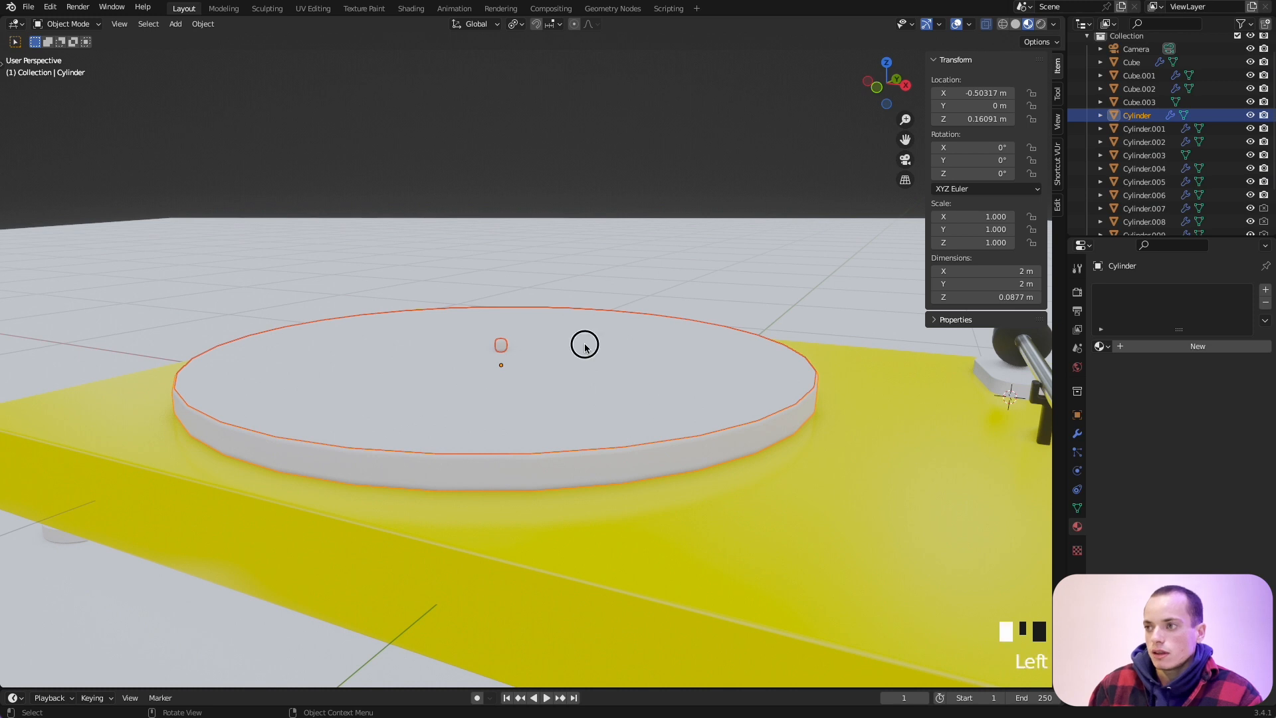
click(503, 347)
click(649, 461)
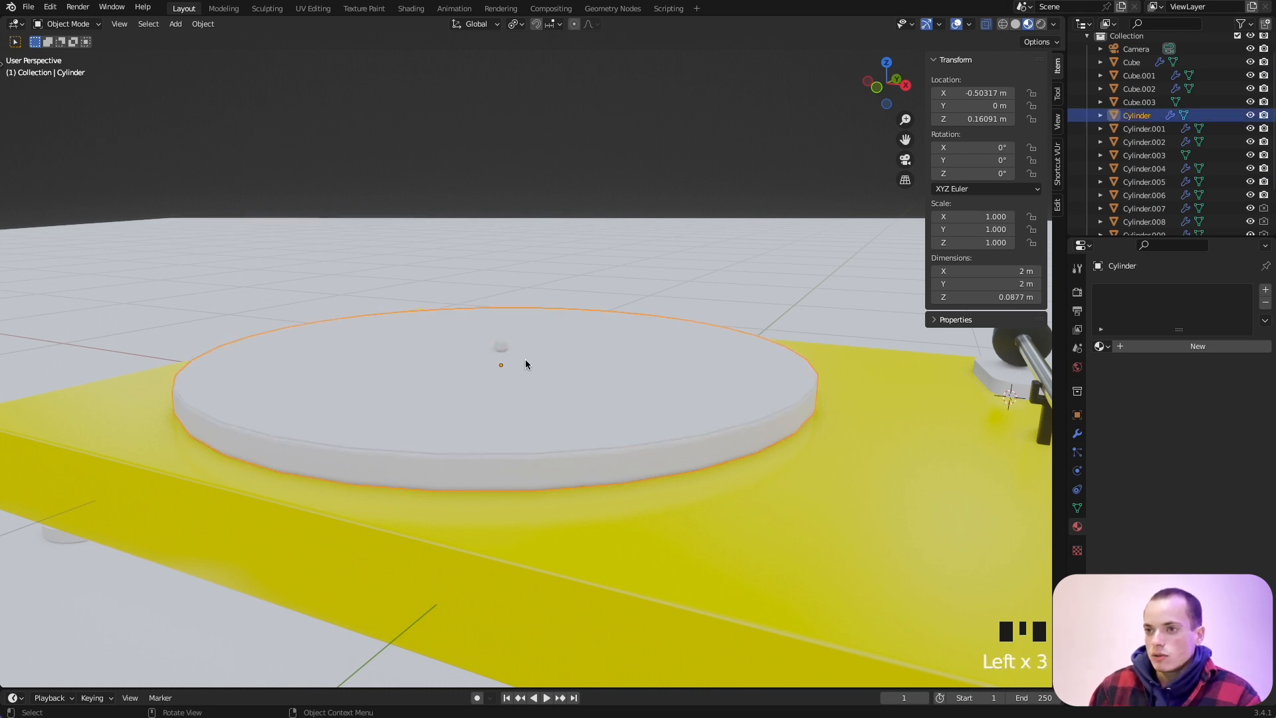
click(505, 344)
scroll(526, 346, up, 6)
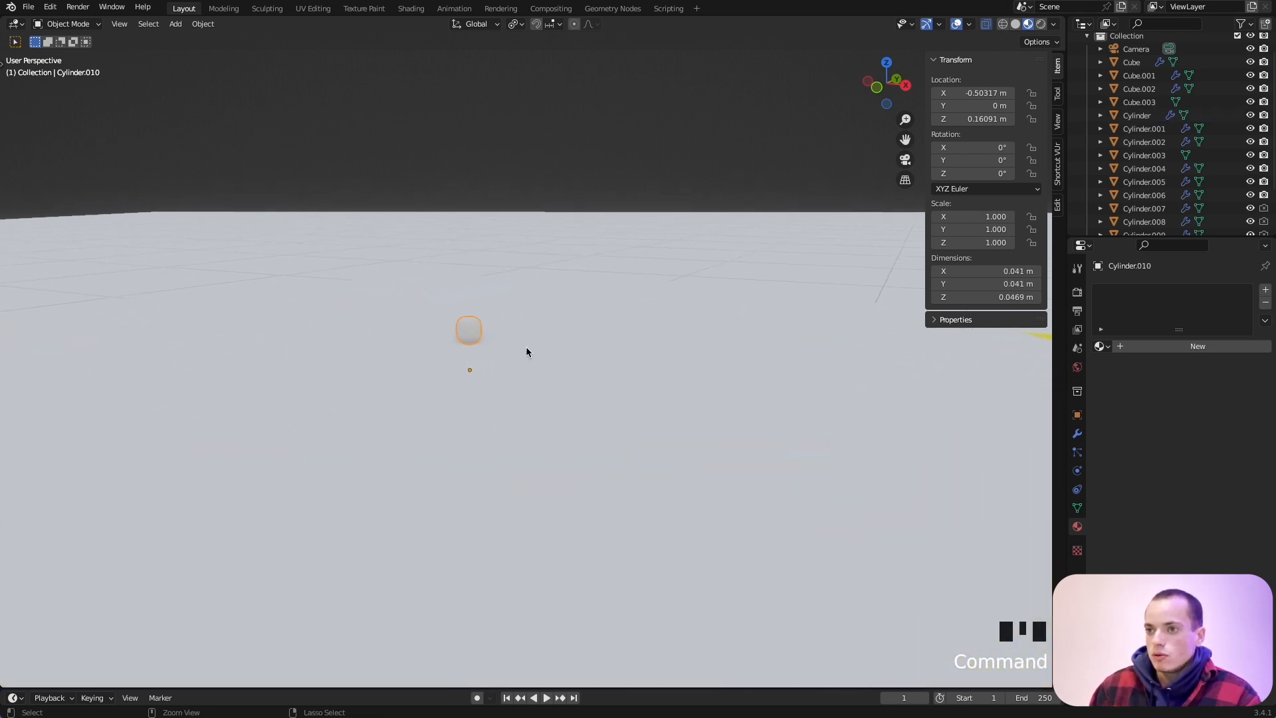
scroll(526, 347, up, 1)
shift+middle_drag(526, 346, 539, 349)
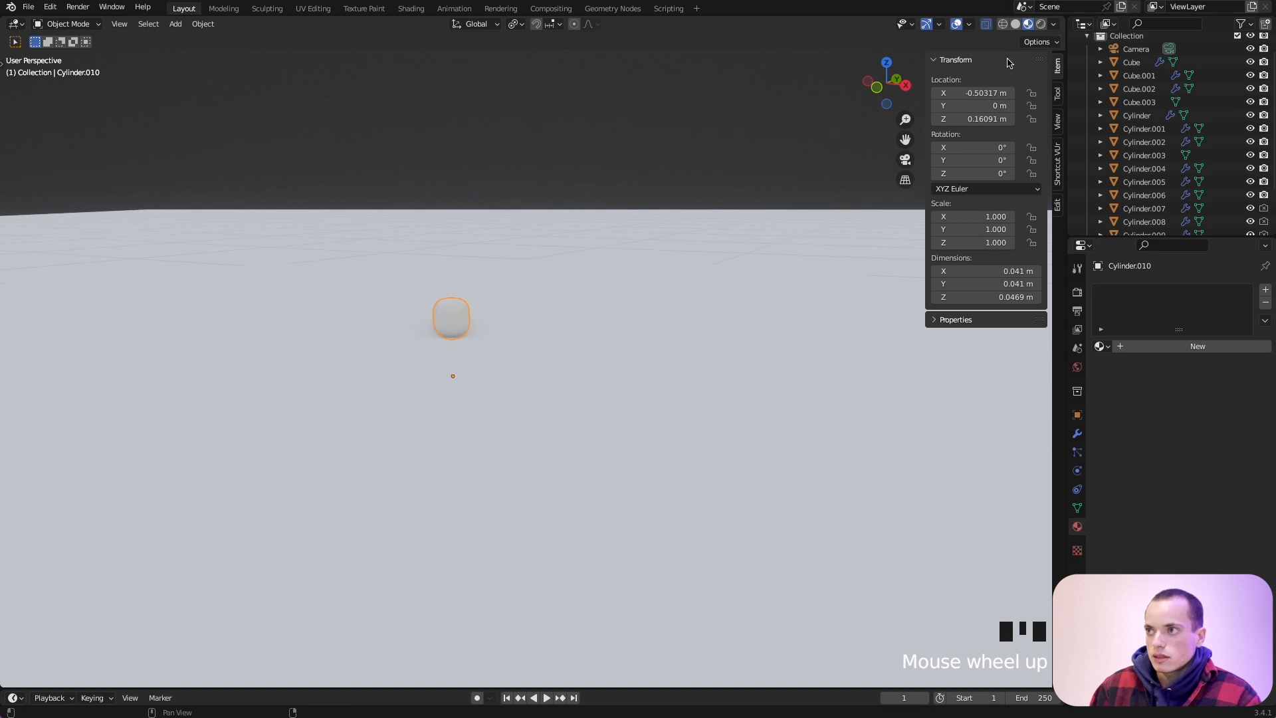
Switch the viewport to solid shading, select the platter body and turn X-ray off.
click(1016, 24)
click(468, 322)
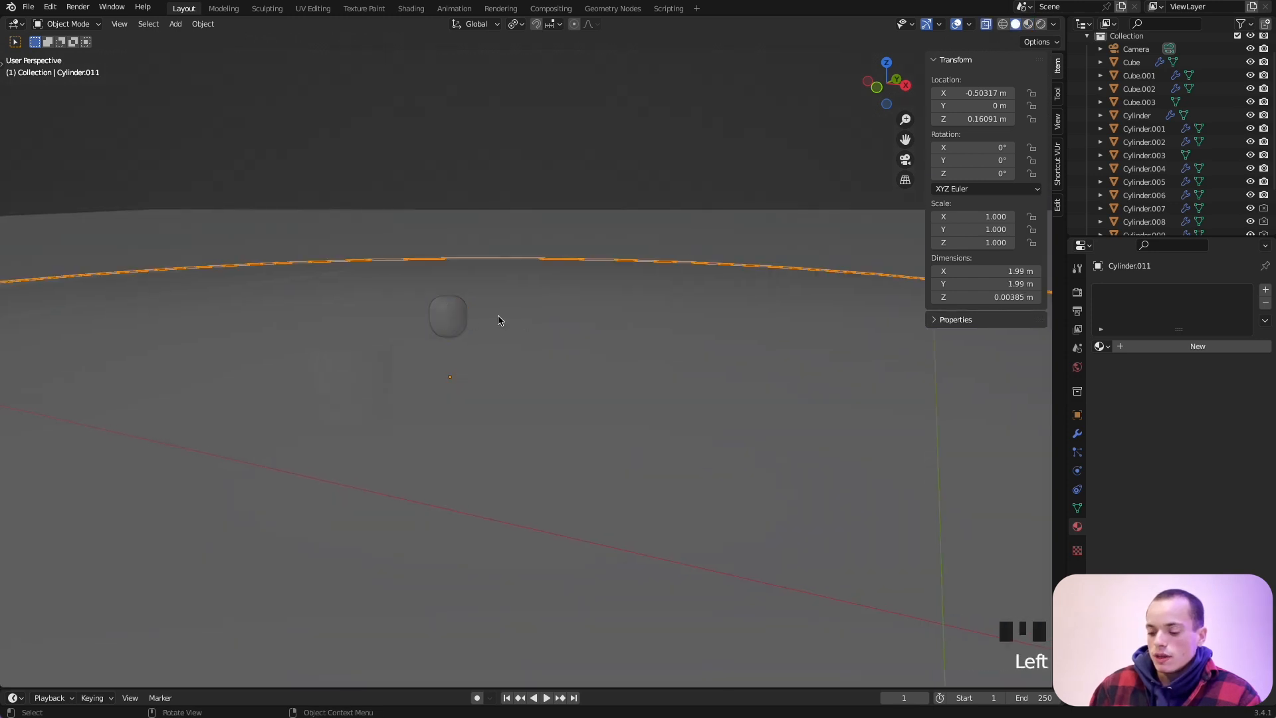
click(529, 323)
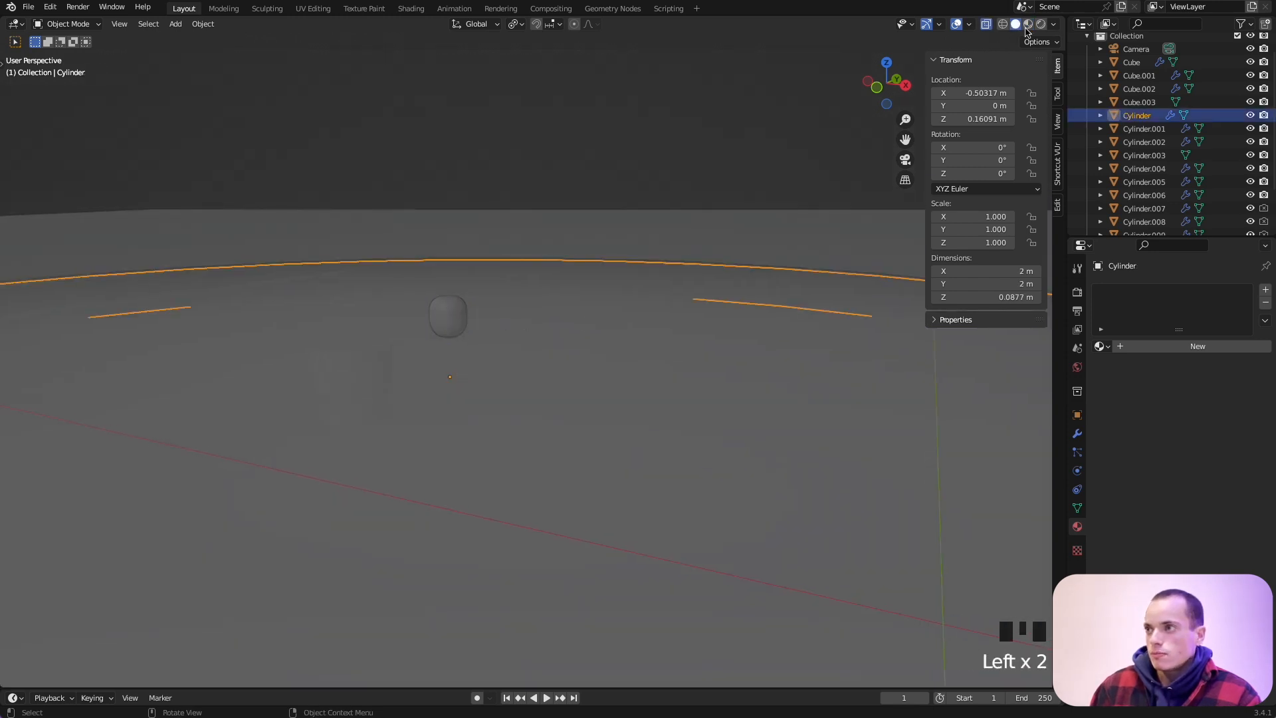
click(987, 25)
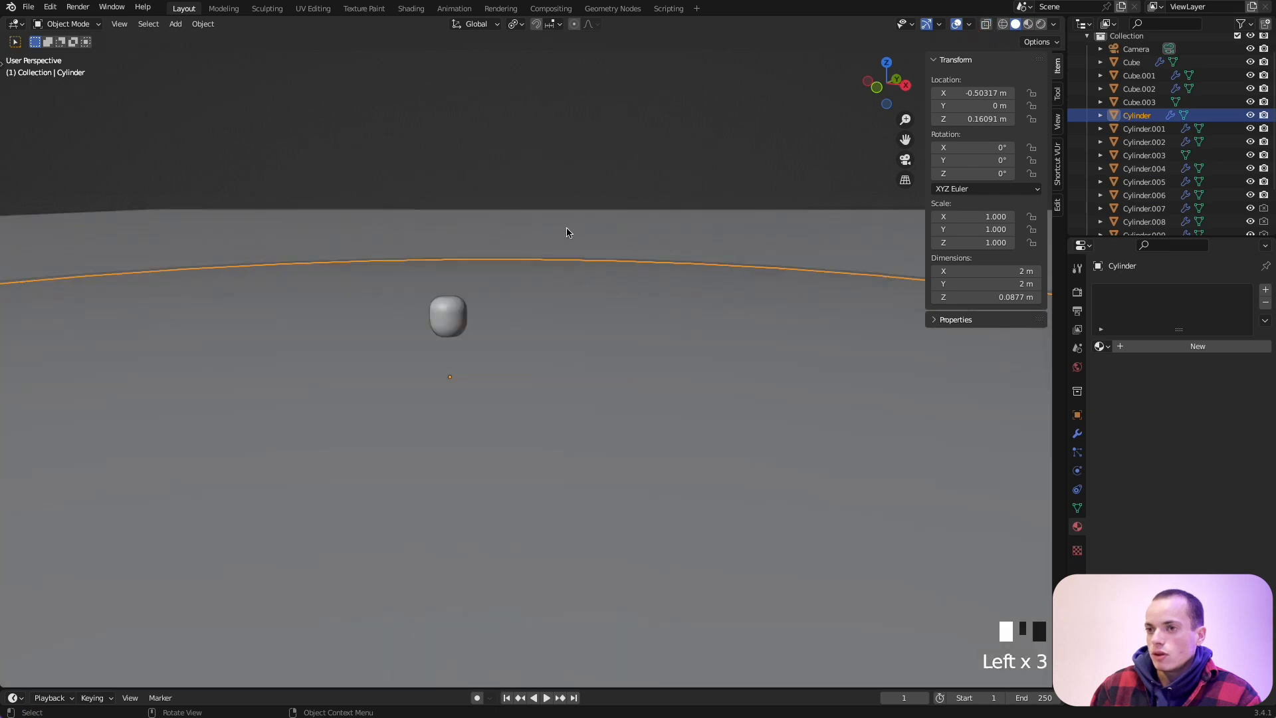
Move the center spindle's entire mesh down about 0.019 m along Z in Edit Mode.
click(458, 336)
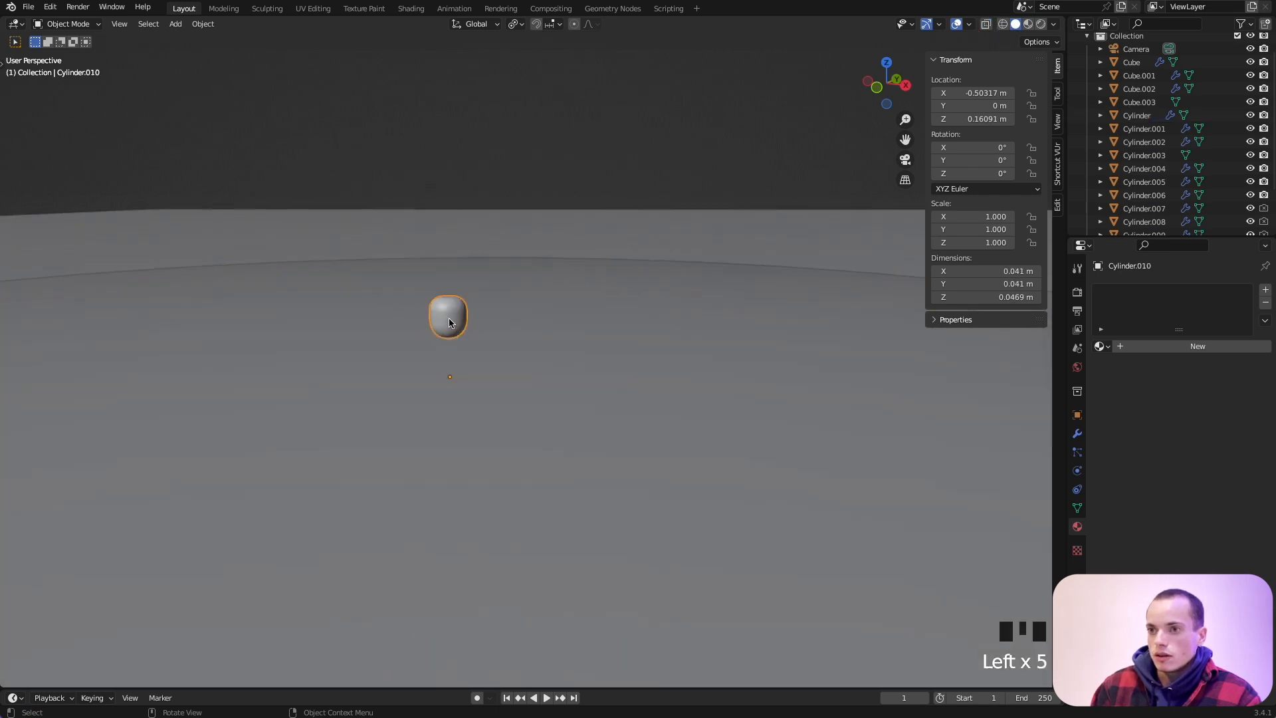
key(Tab)
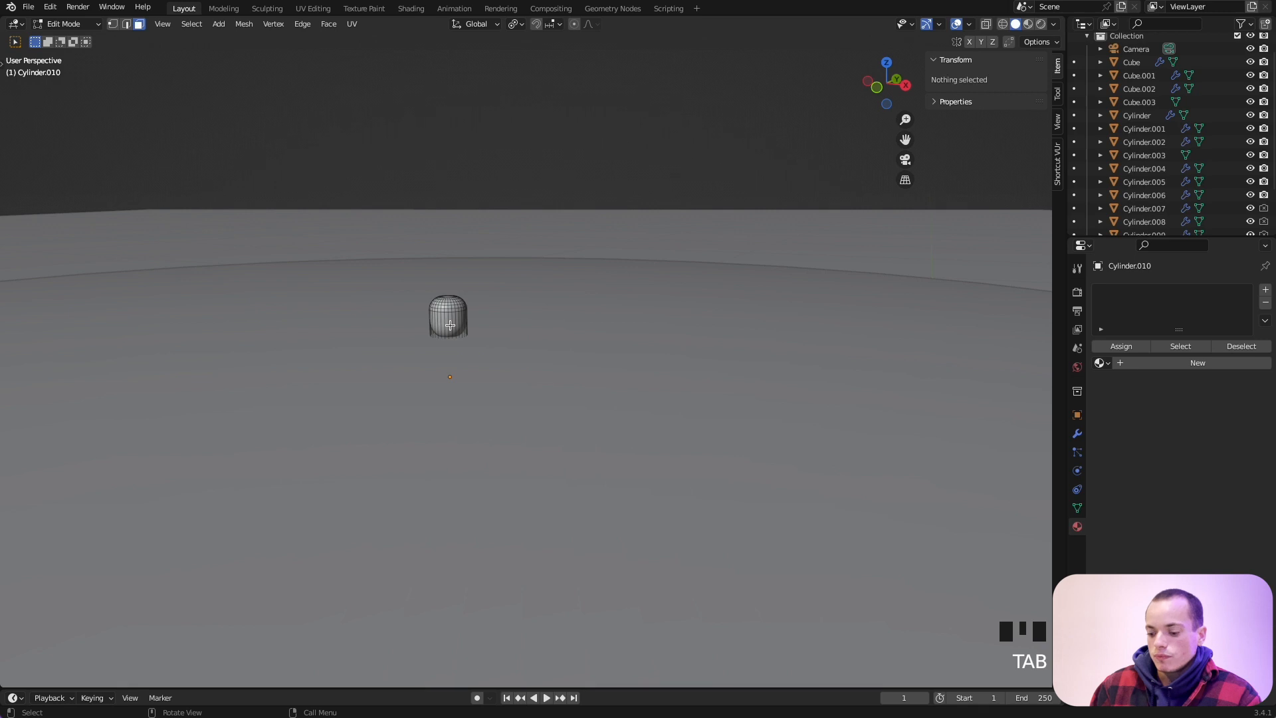
key(a)
key(g)
key(z)
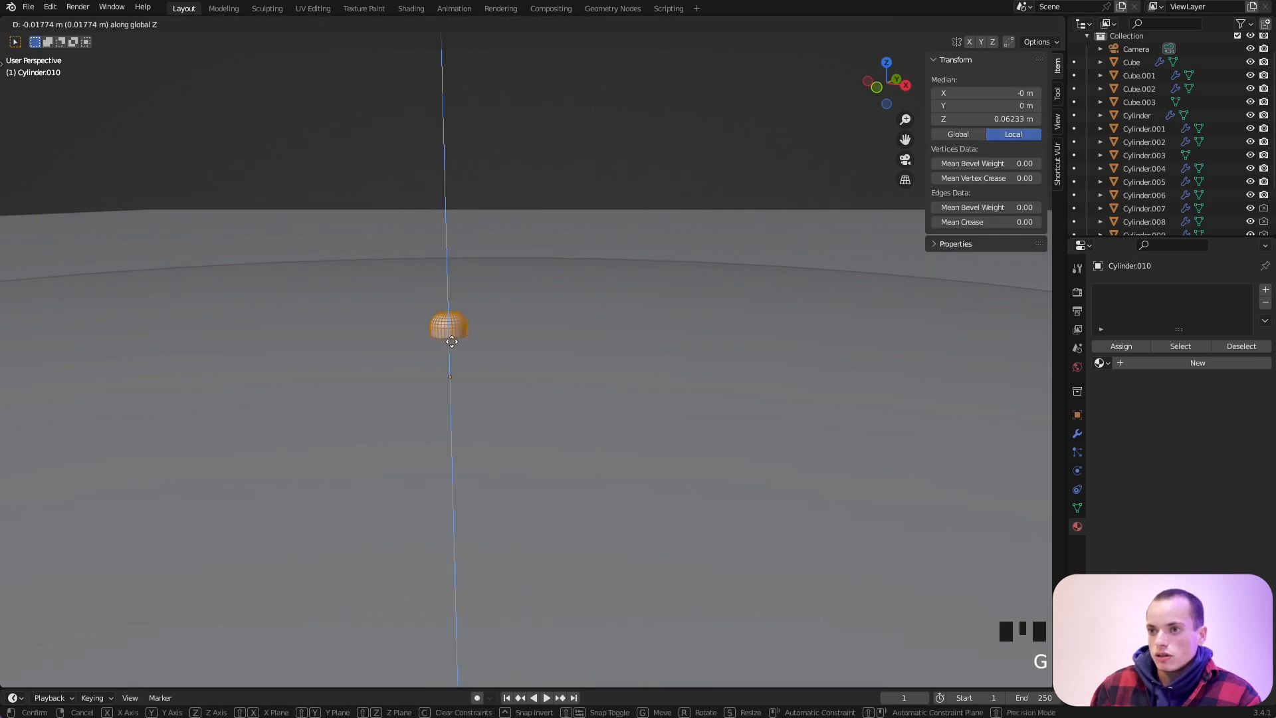
click(452, 342)
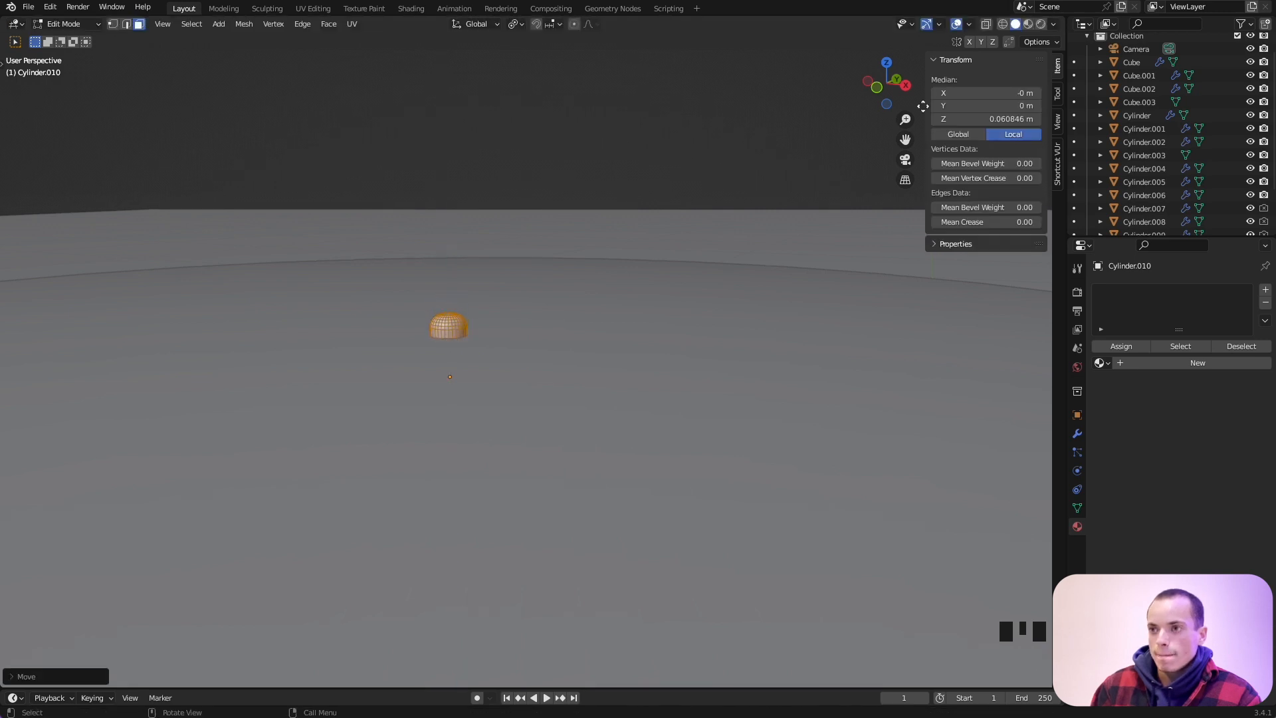
Raise the upper half of the spindle's mesh along Z with X-ray on, stretching the spindle to about 0.062 m tall.
click(986, 24)
drag(391, 302, 510, 335)
key(g)
key(z)
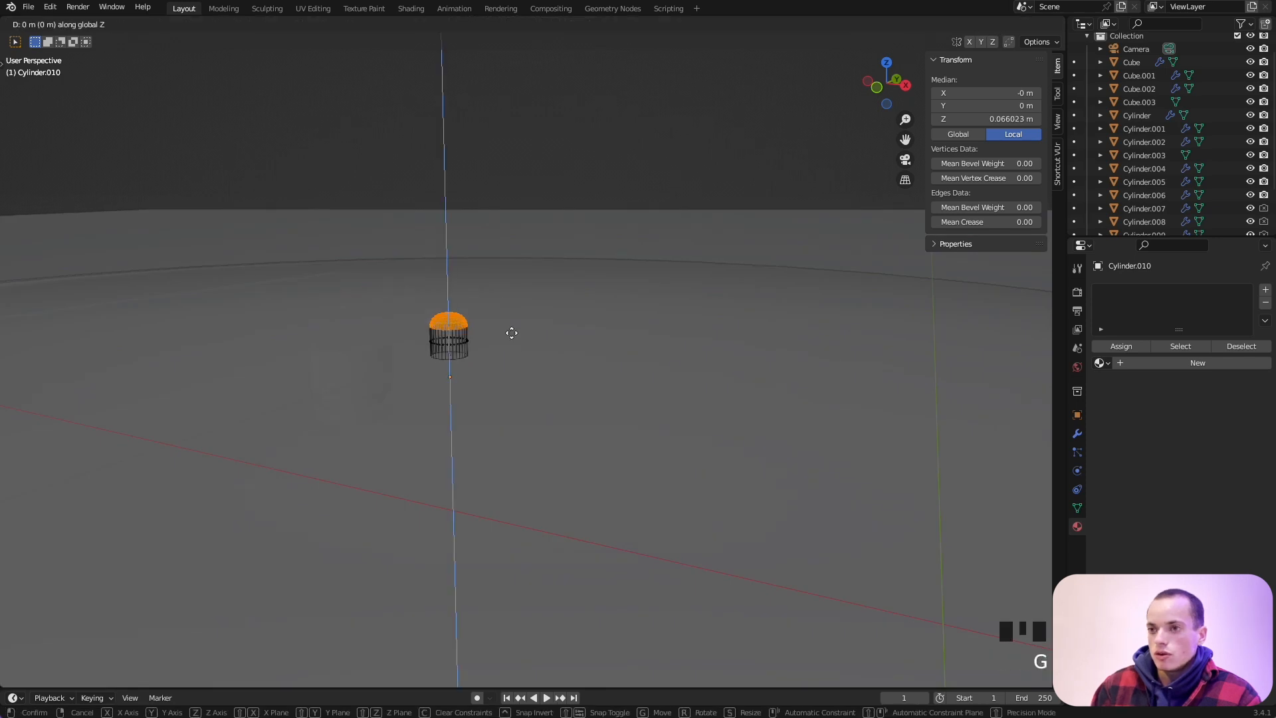
click(513, 319)
key(Tab)
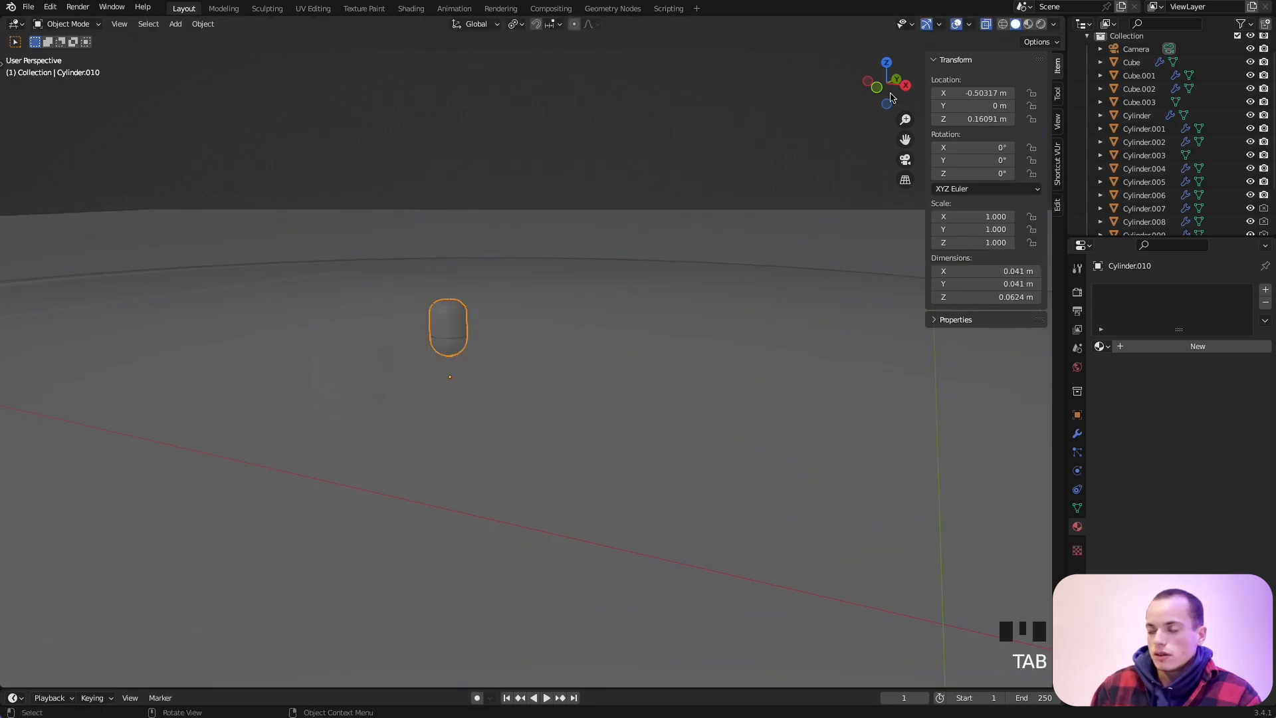
click(985, 27)
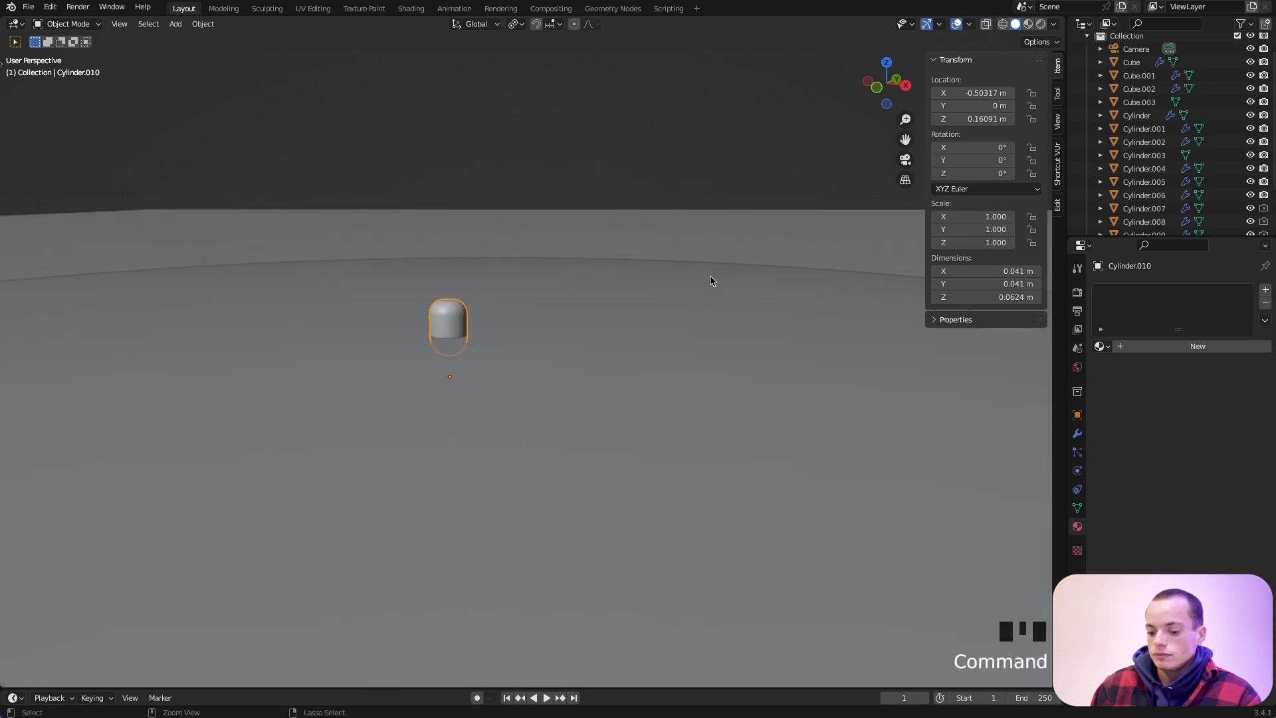
Save the file, assign the metallic Material.002 to the center spindle and switch to material preview shading.
key(super+s)
click(1100, 346)
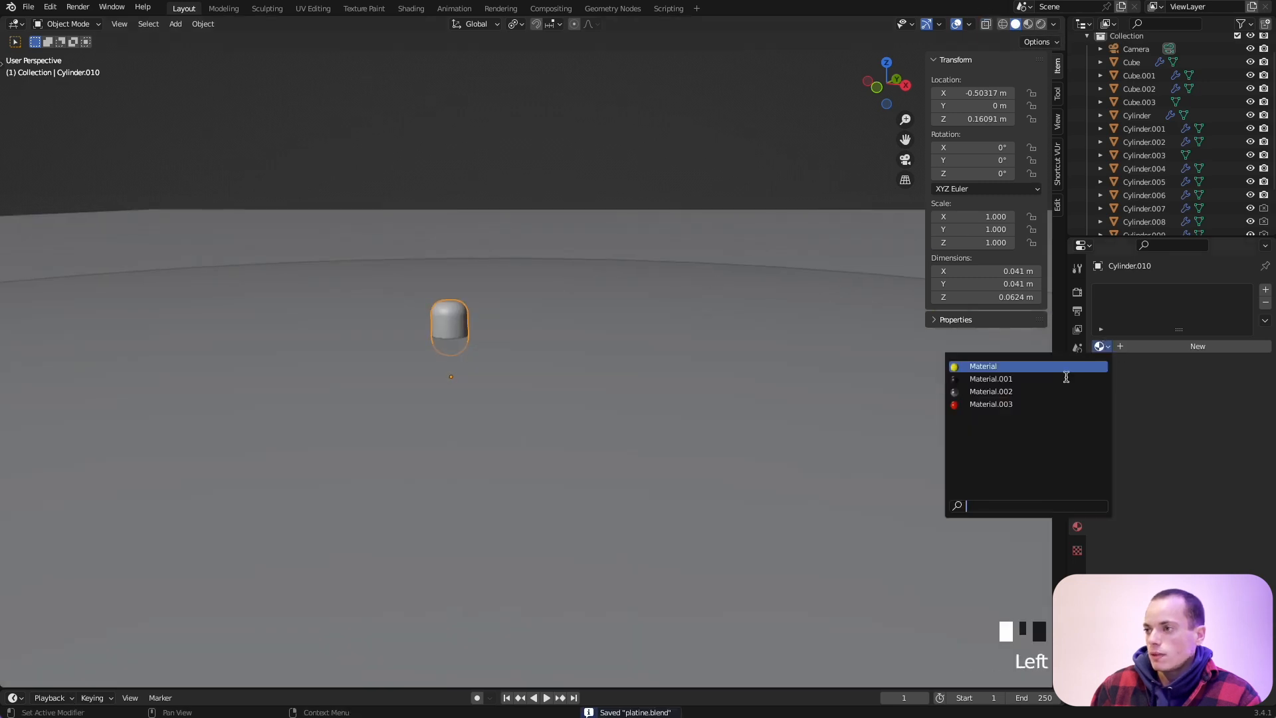
click(1054, 390)
click(1028, 24)
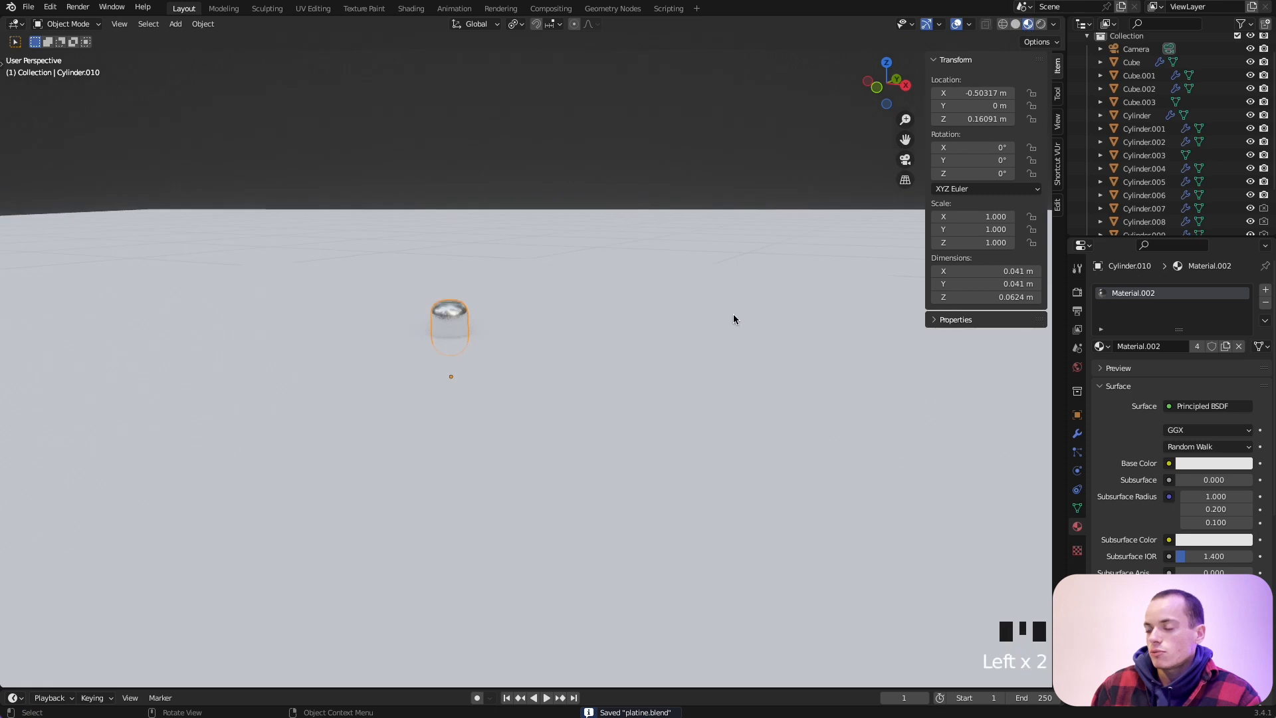
Assign the black Material.001 to the thin disc on top of the platter.
click(734, 320)
super+scroll(734, 319, down, 7)
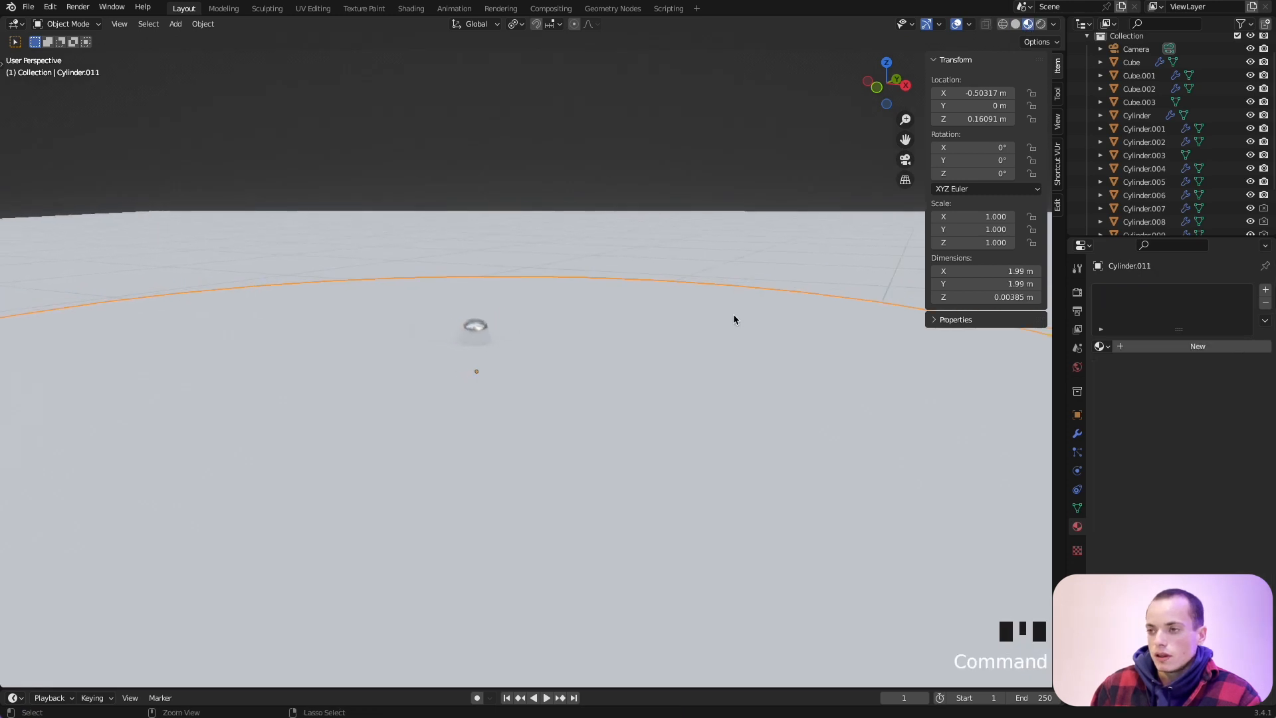
super+scroll(733, 320, up, 3)
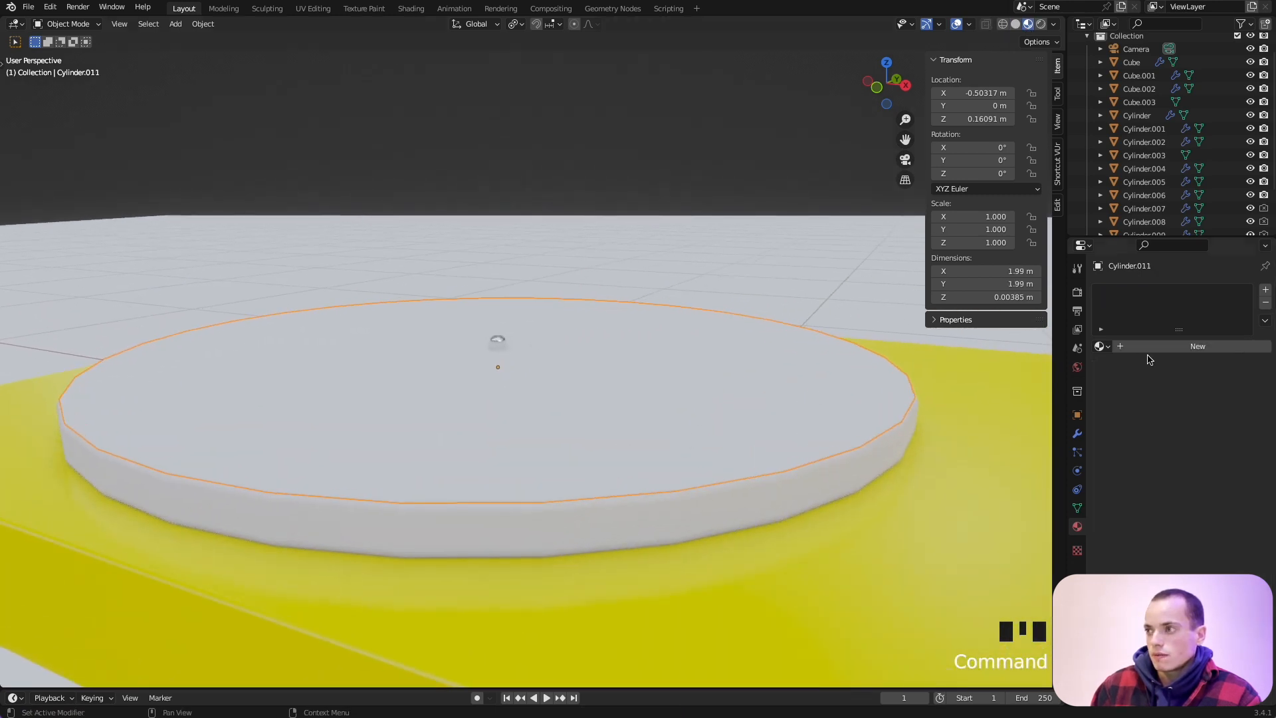
click(1100, 346)
click(1063, 379)
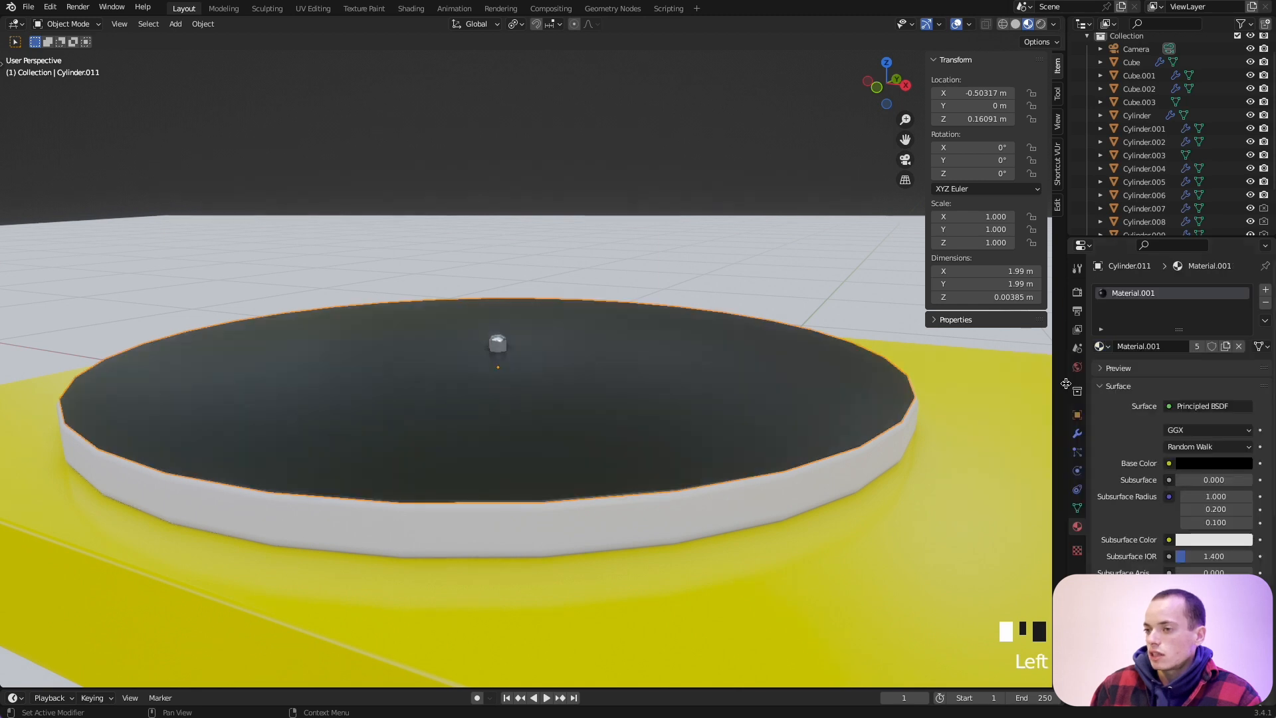
super+scroll(910, 389, down, 5)
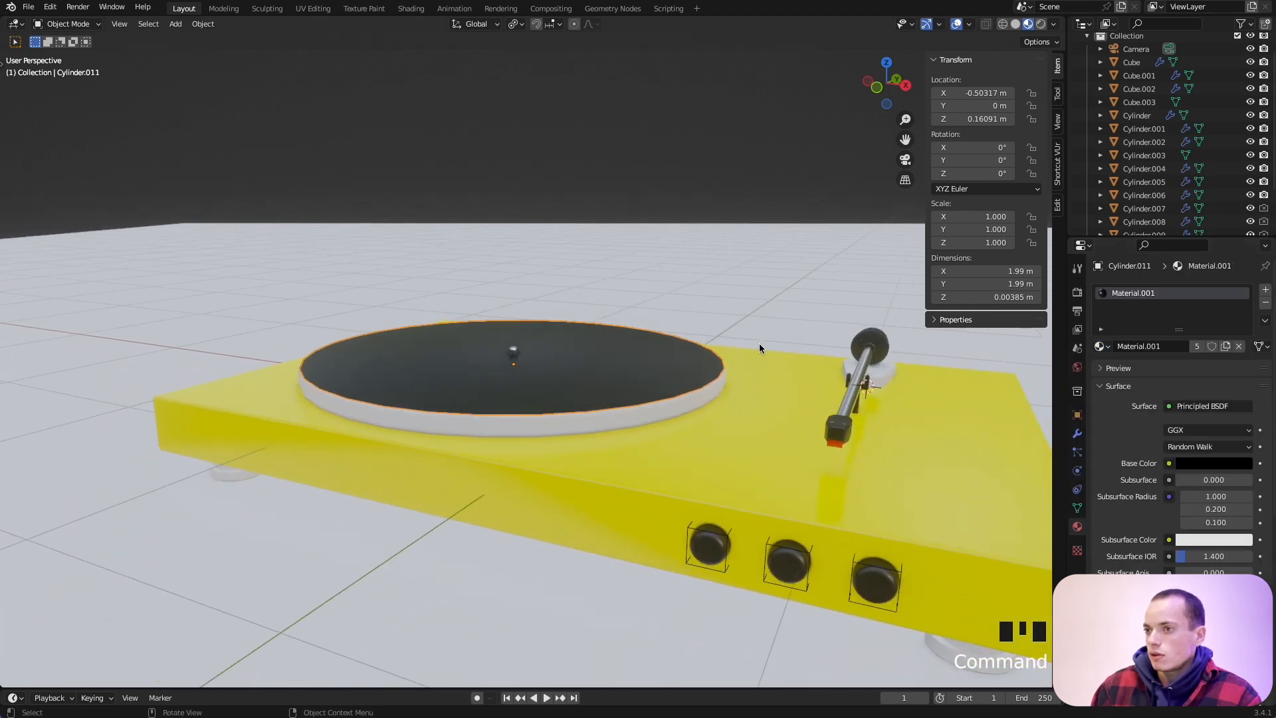
super+scroll(758, 346, up, 5)
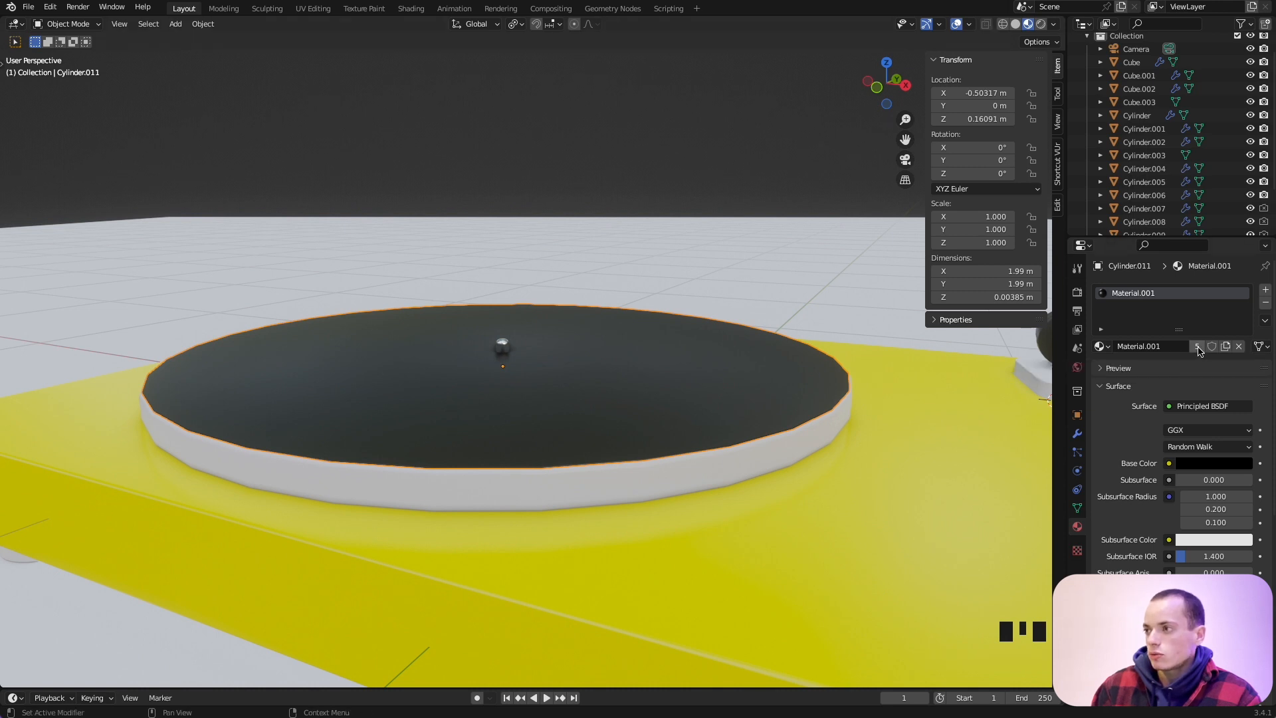
Make the top disc's material a single-user copy and set its specular to 0.346 and roughness to 0.671.
click(1197, 347)
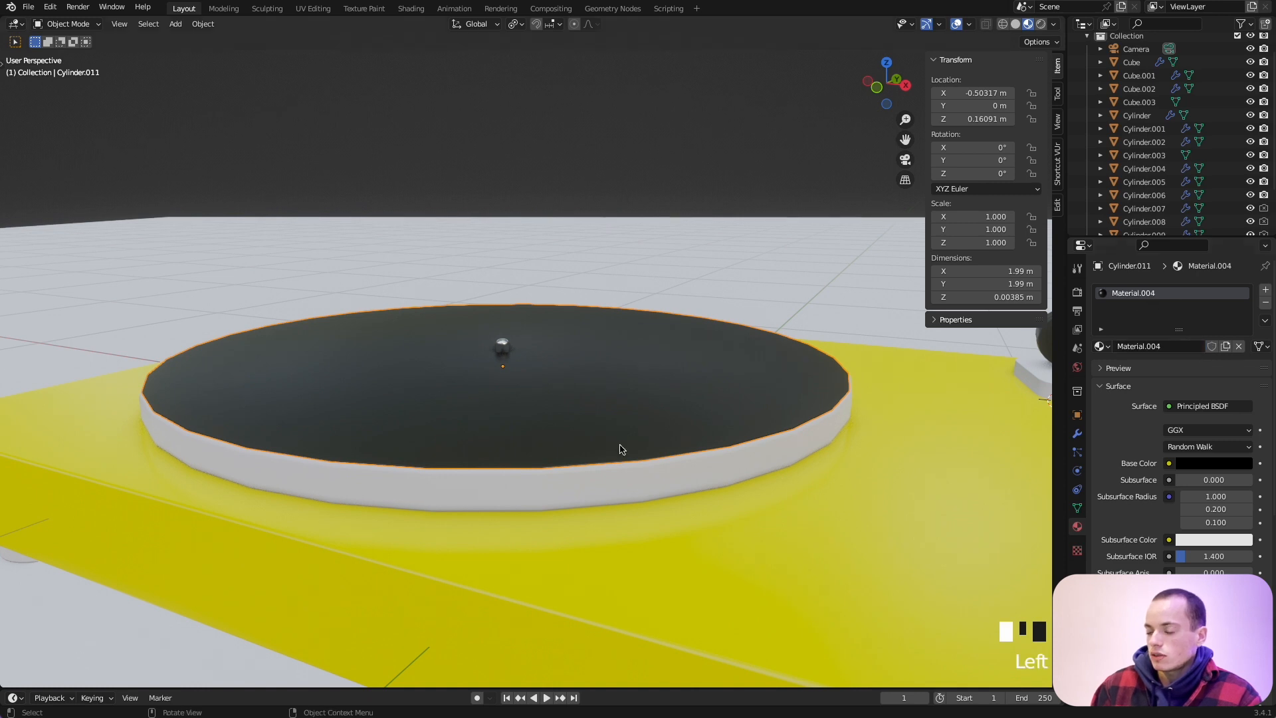
scroll(1179, 426, down, 4)
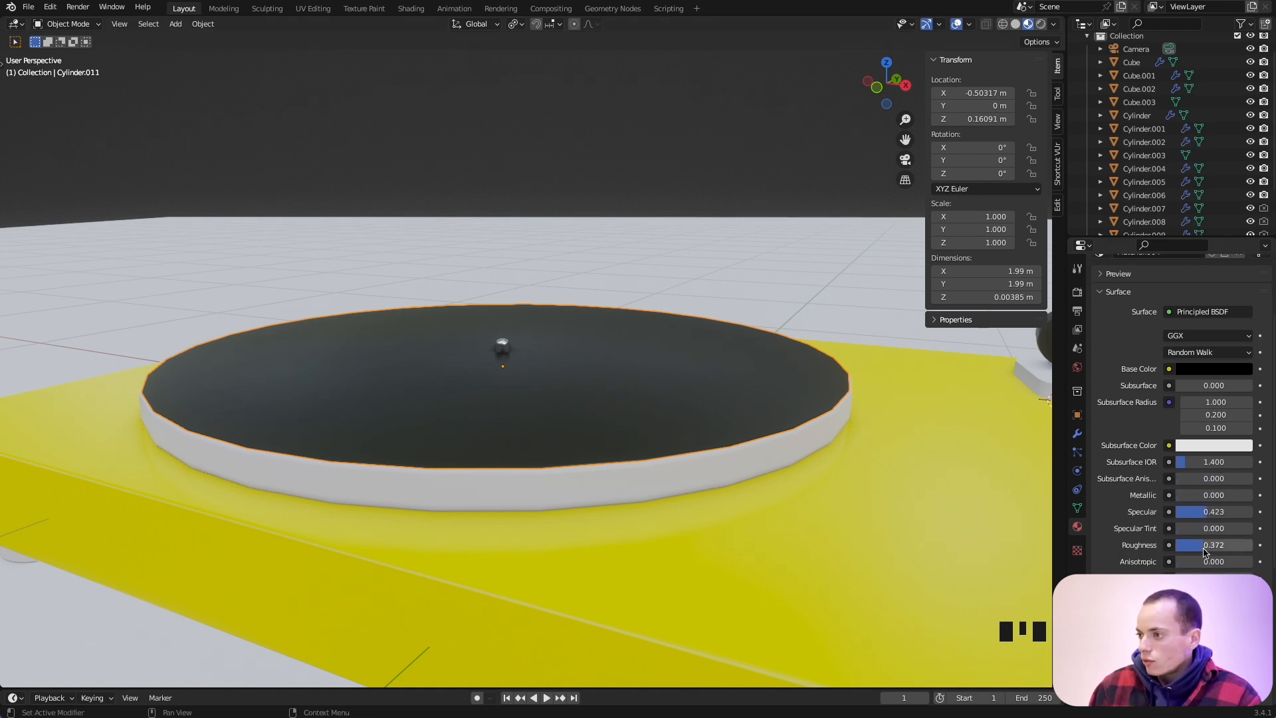
drag(1203, 545, 1199, 512)
Assign the black Material.001 to the platter body beneath the disc.
click(742, 462)
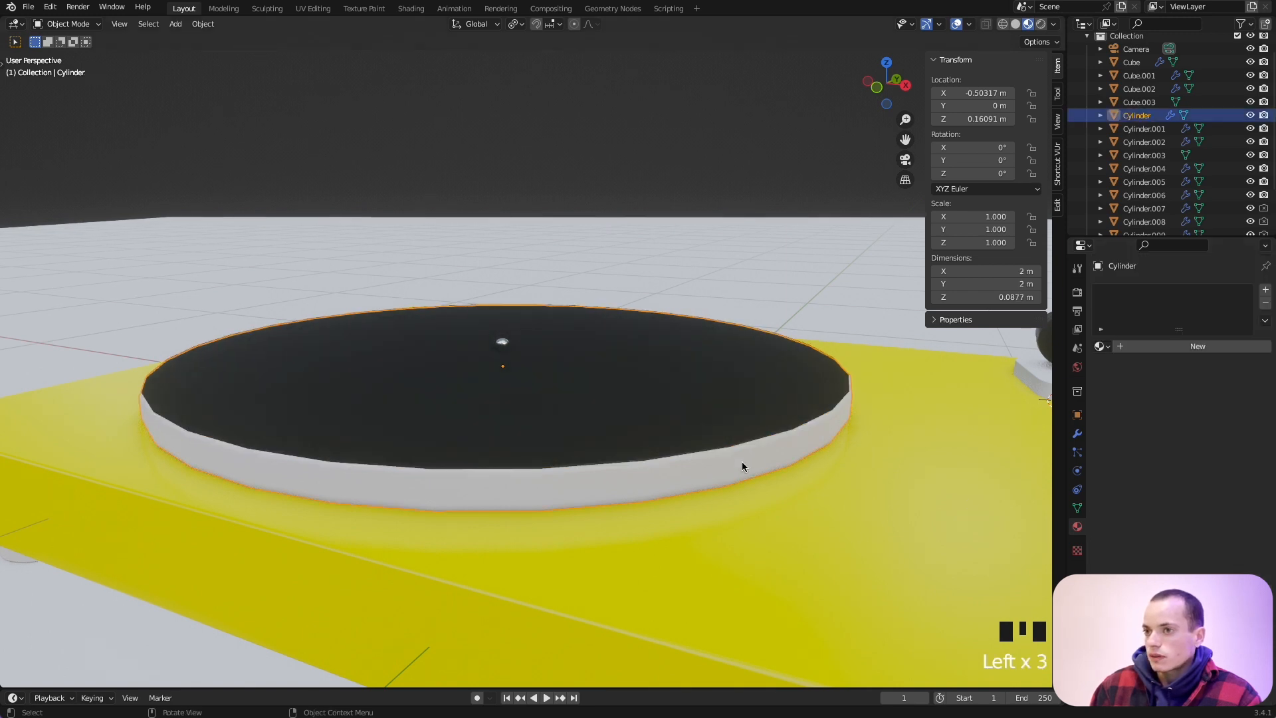
click(1103, 346)
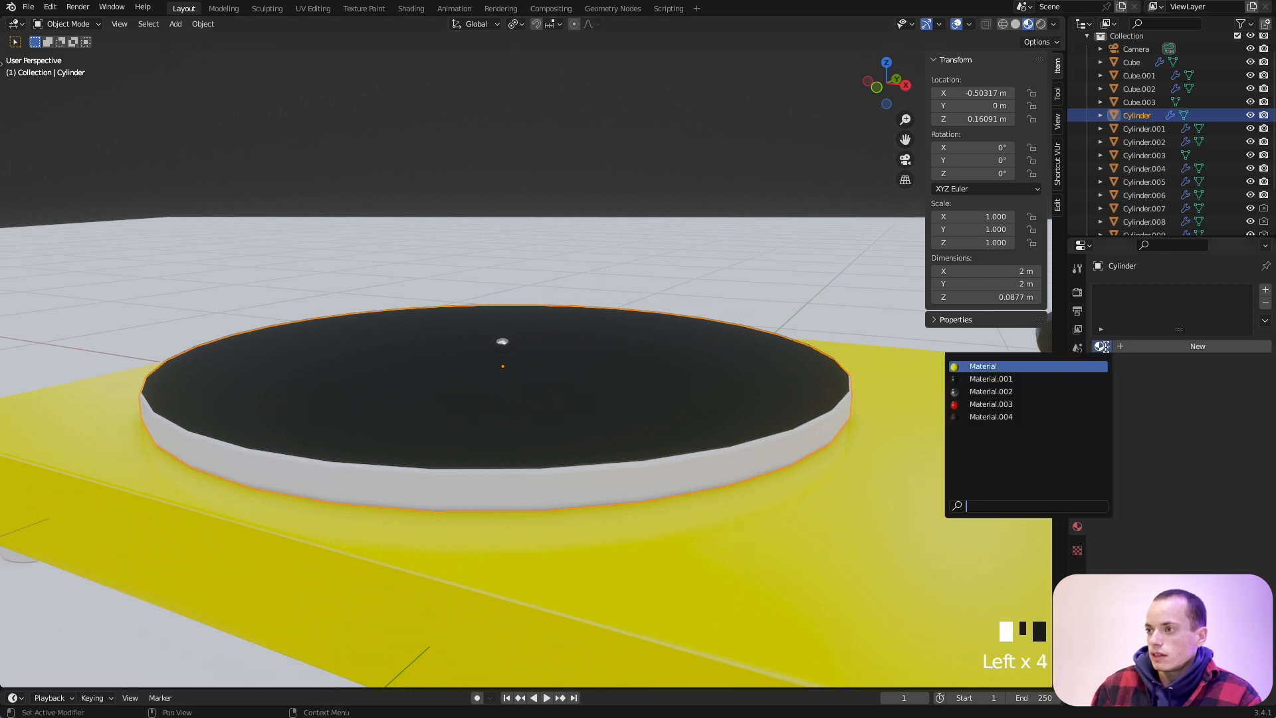
click(1022, 378)
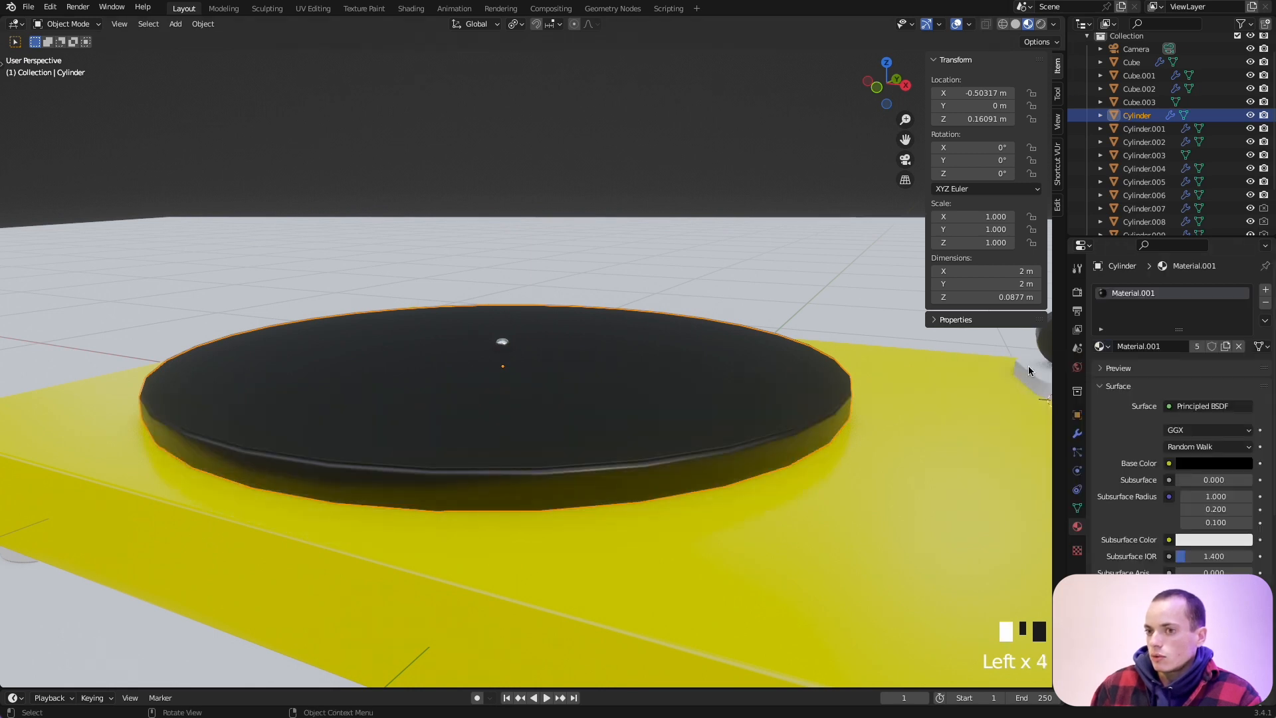
middle_drag(939, 389, 937, 416)
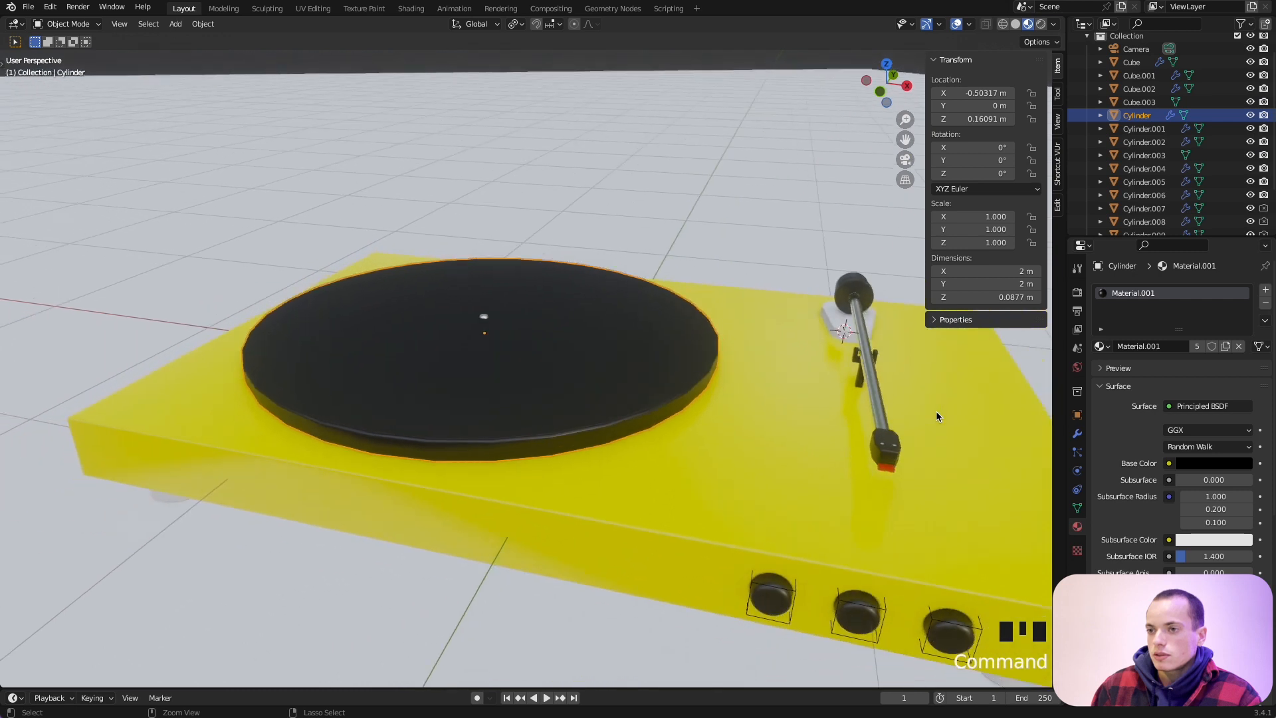
Lighten the base color of the platter's top disc slightly to a very dark grey.
click(652, 342)
scroll(1196, 465, down, 4)
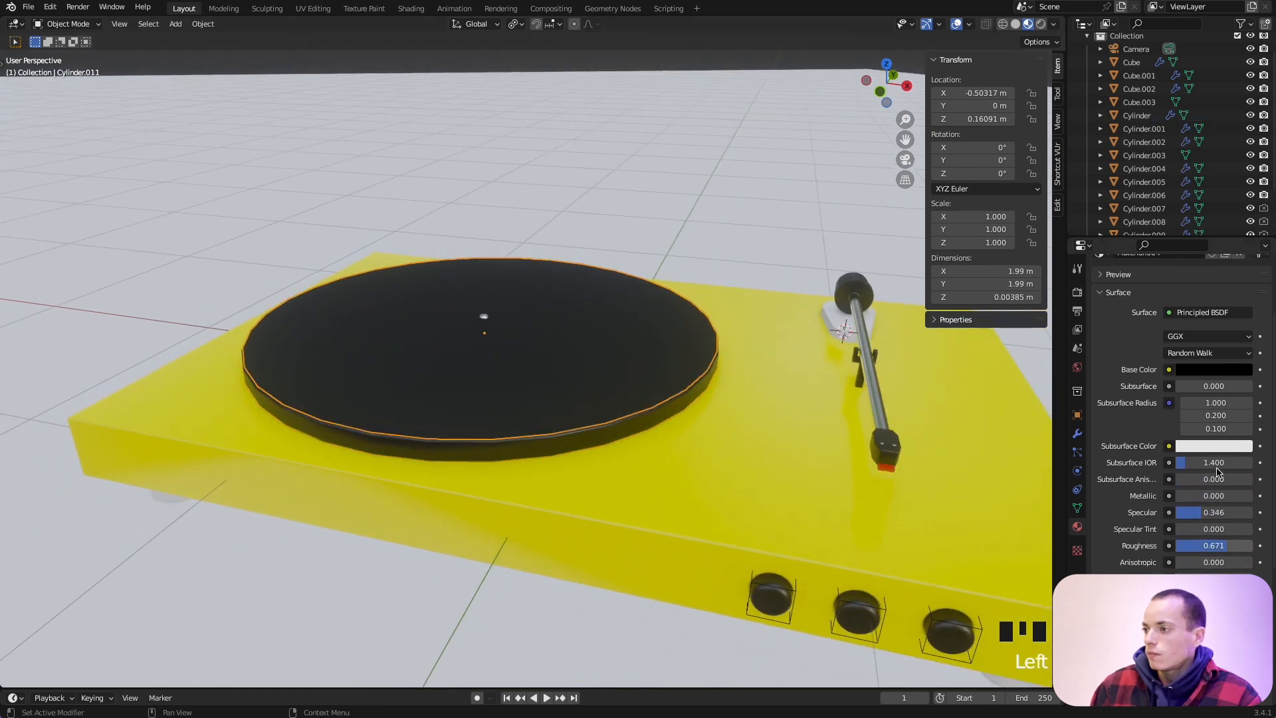
click(1222, 373)
drag(1241, 275, 1242, 268)
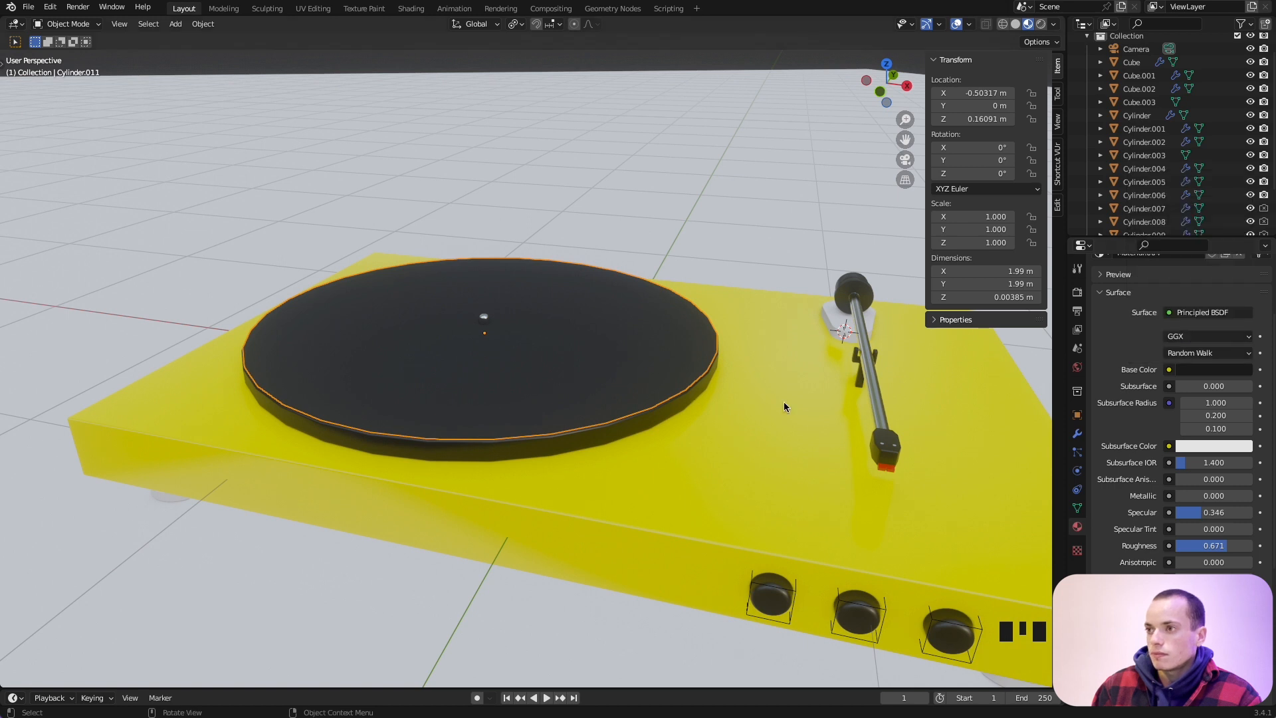
Assign the black Material.001 to the tonearm's mounting base and to the feet under the record player.
click(833, 316)
click(1101, 346)
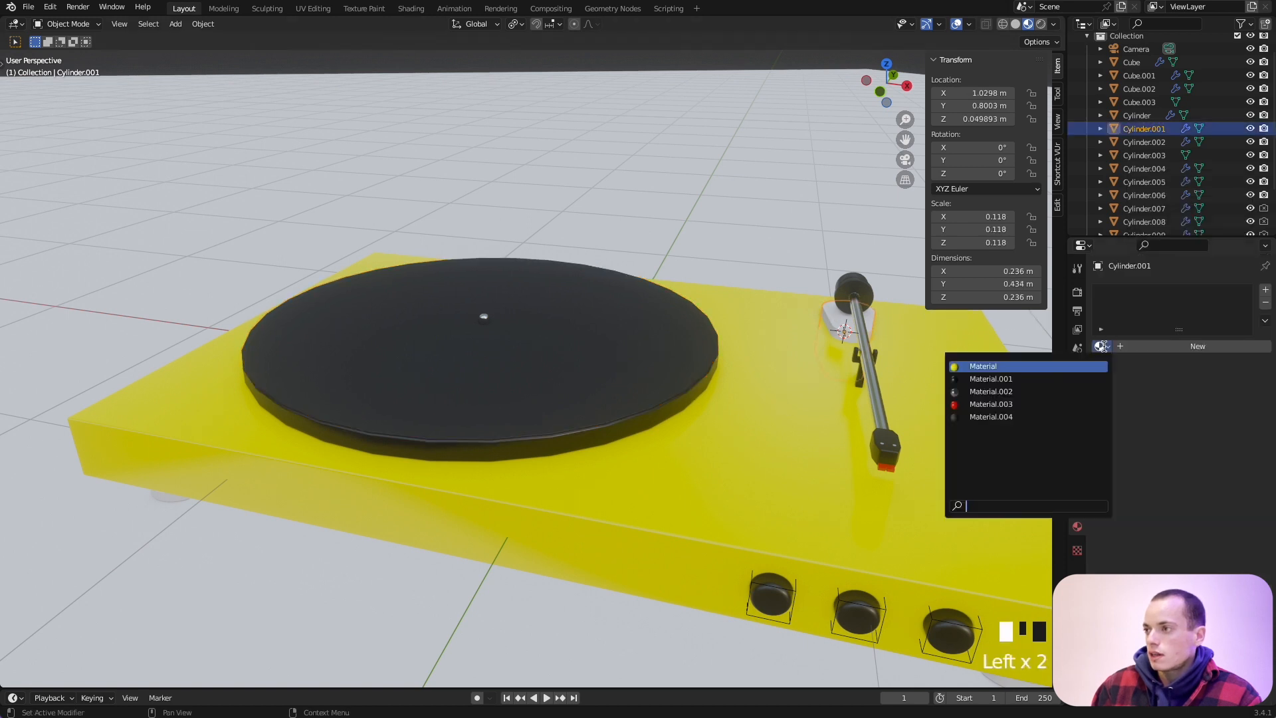
click(1069, 378)
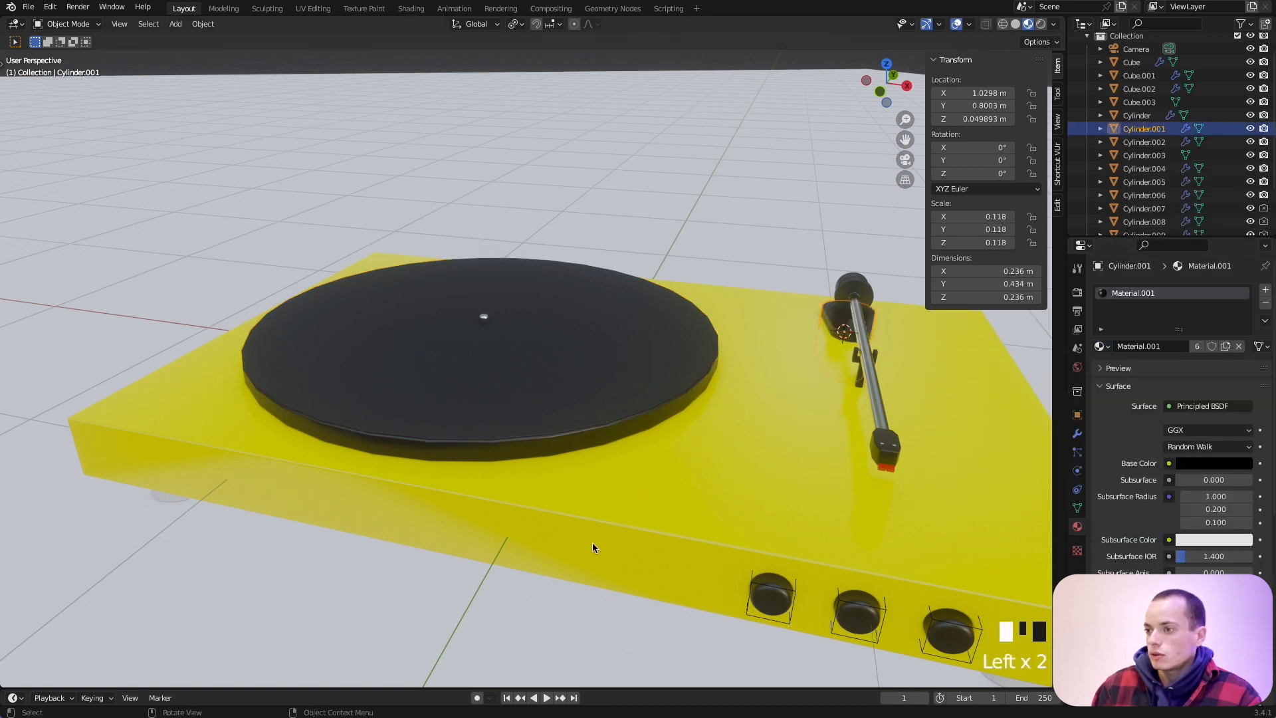
scroll(592, 542, down, 4)
click(308, 450)
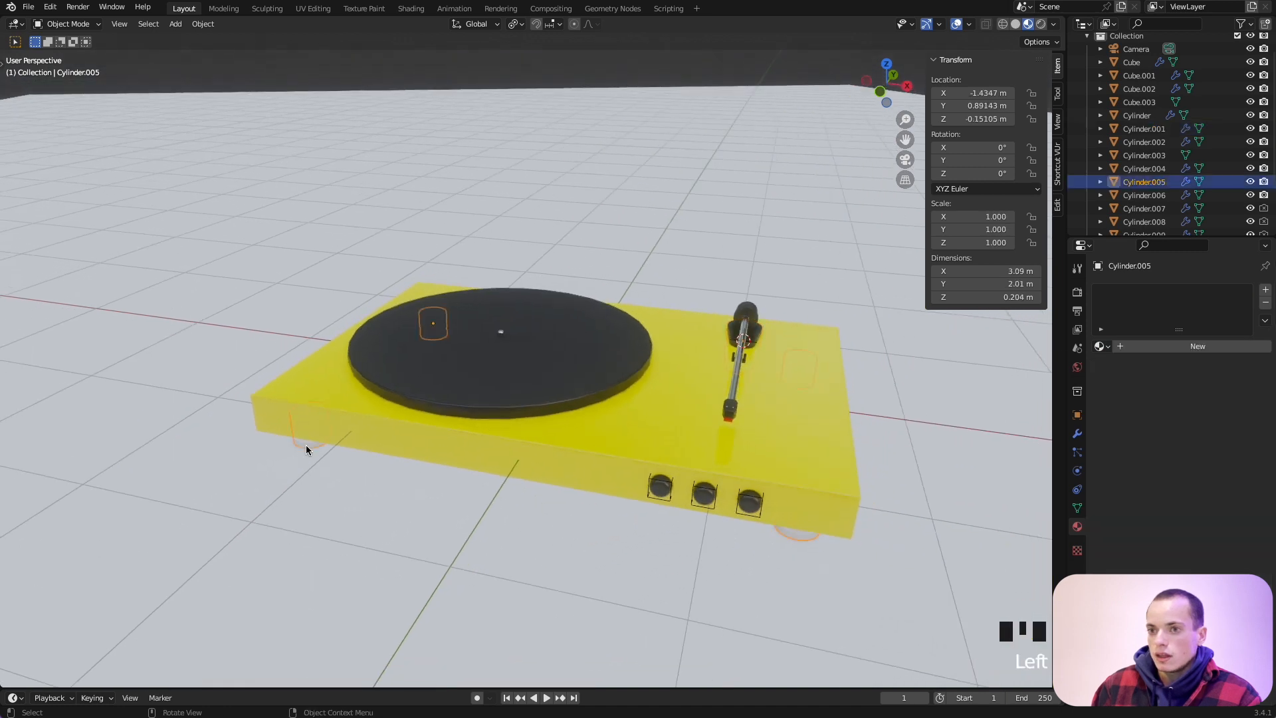
click(1101, 346)
click(1076, 378)
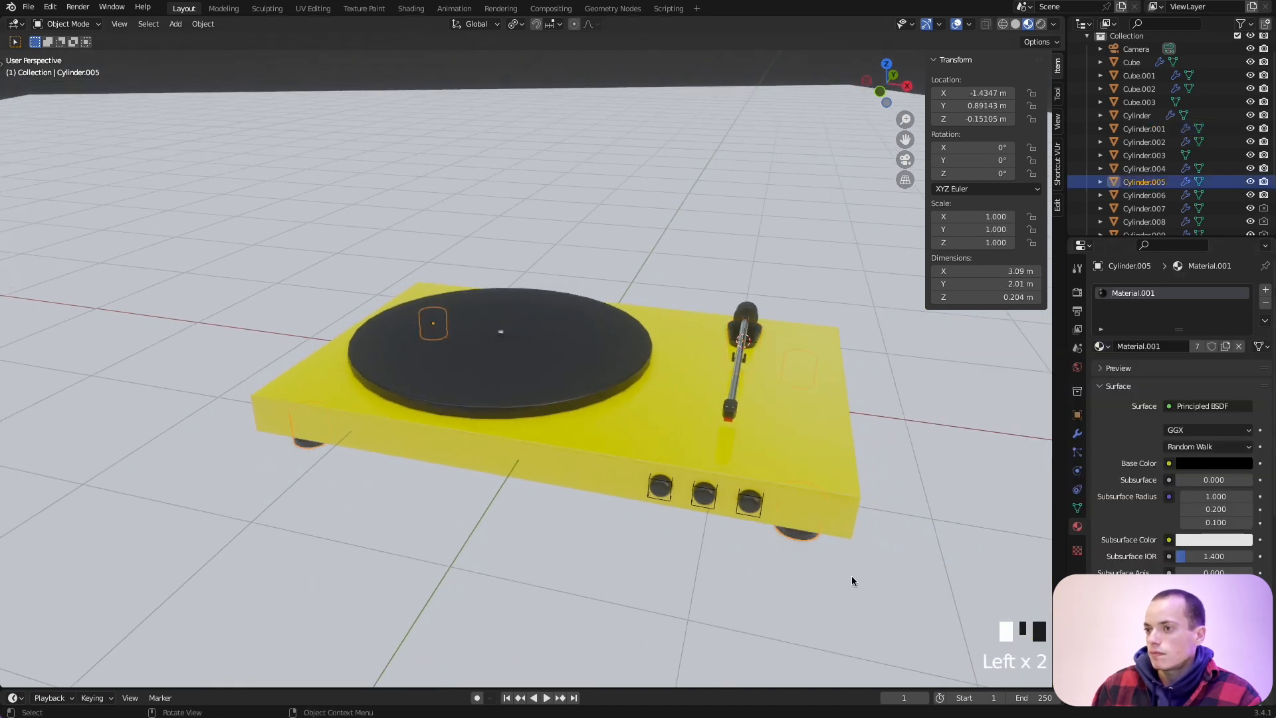
Save the file and show the record player through the camera with rendered shading, framing the full camera view.
click(777, 531)
scroll(776, 526, down, 3)
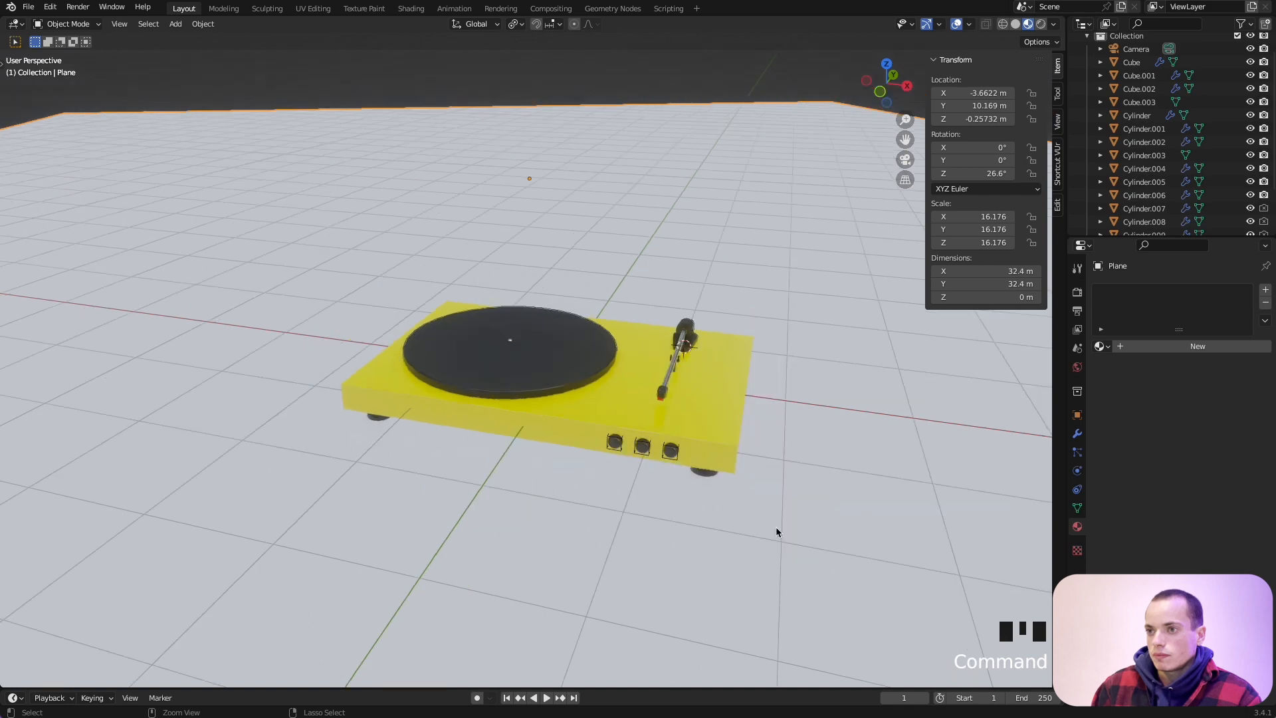
key(super+s)
click(1041, 24)
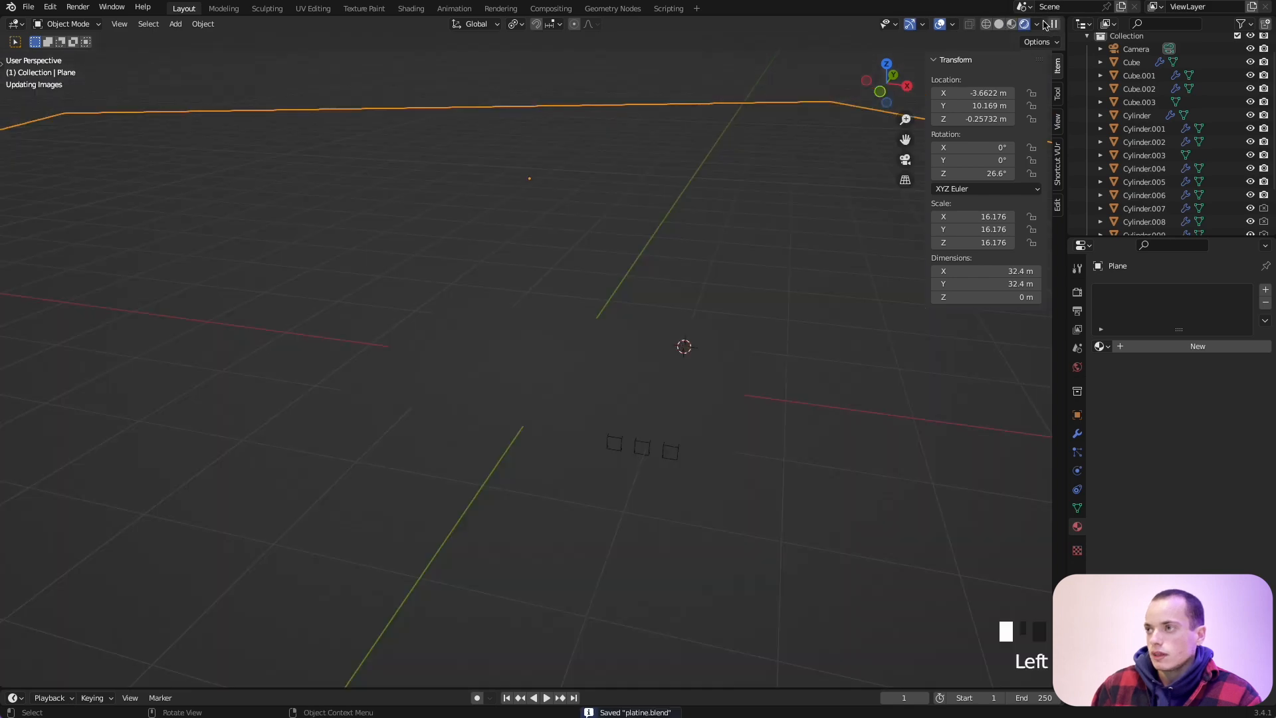
key(KP_0)
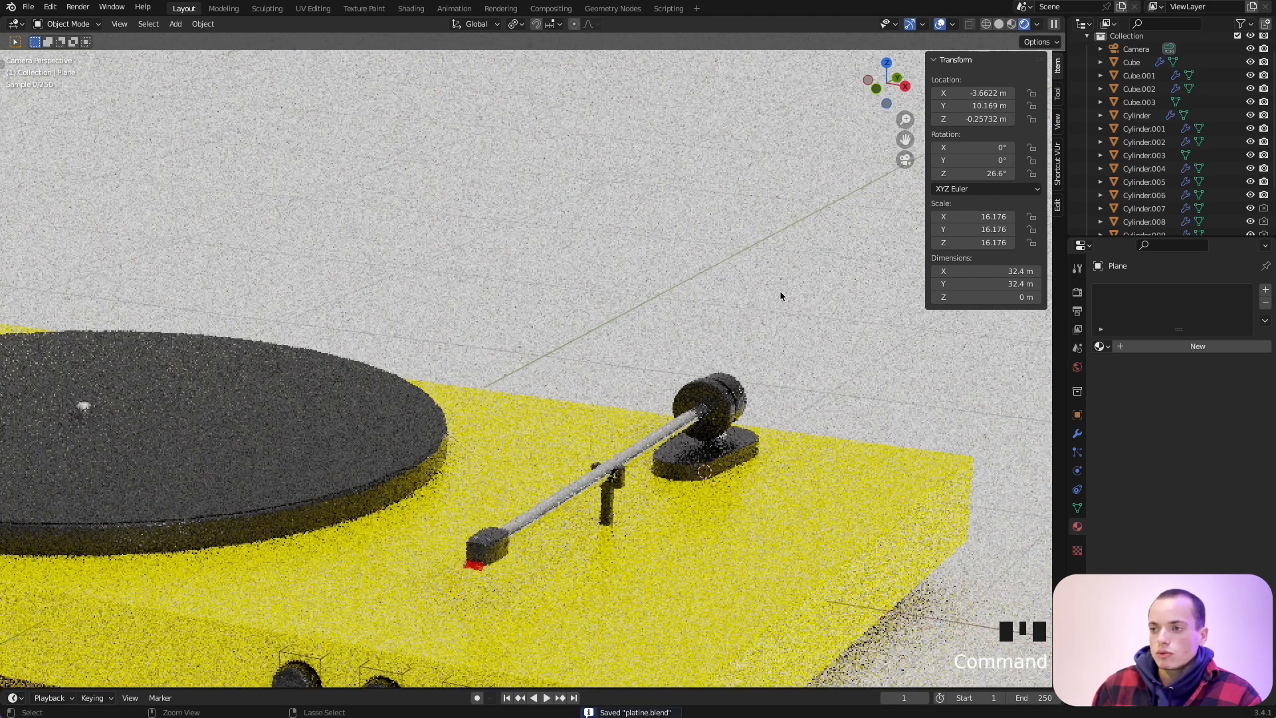
super+scroll(781, 292, down, 9)
super+scroll(781, 292, up, 1)
super+scroll(780, 290, up, 3)
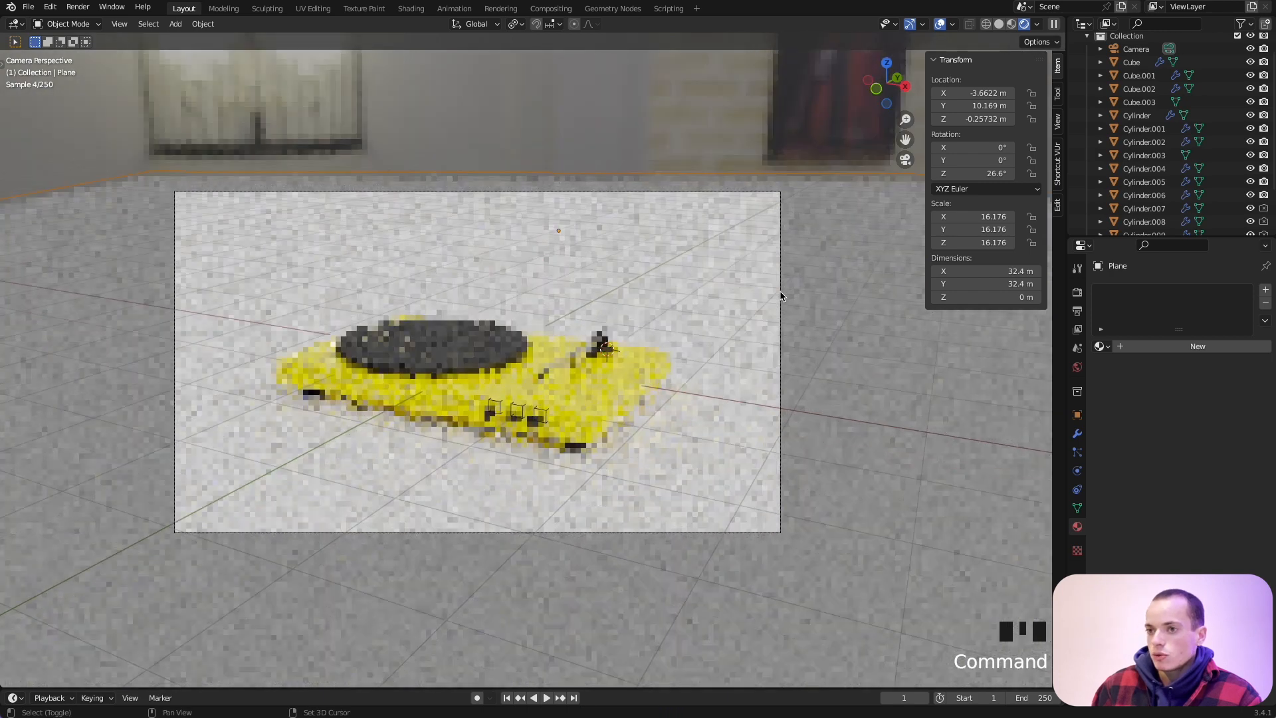
super+scroll(778, 295, up, 1)
Add a Sun light and move it above the record player to about X -0.18, Y 0.84, Z 2.07 m.
key(shift+a)
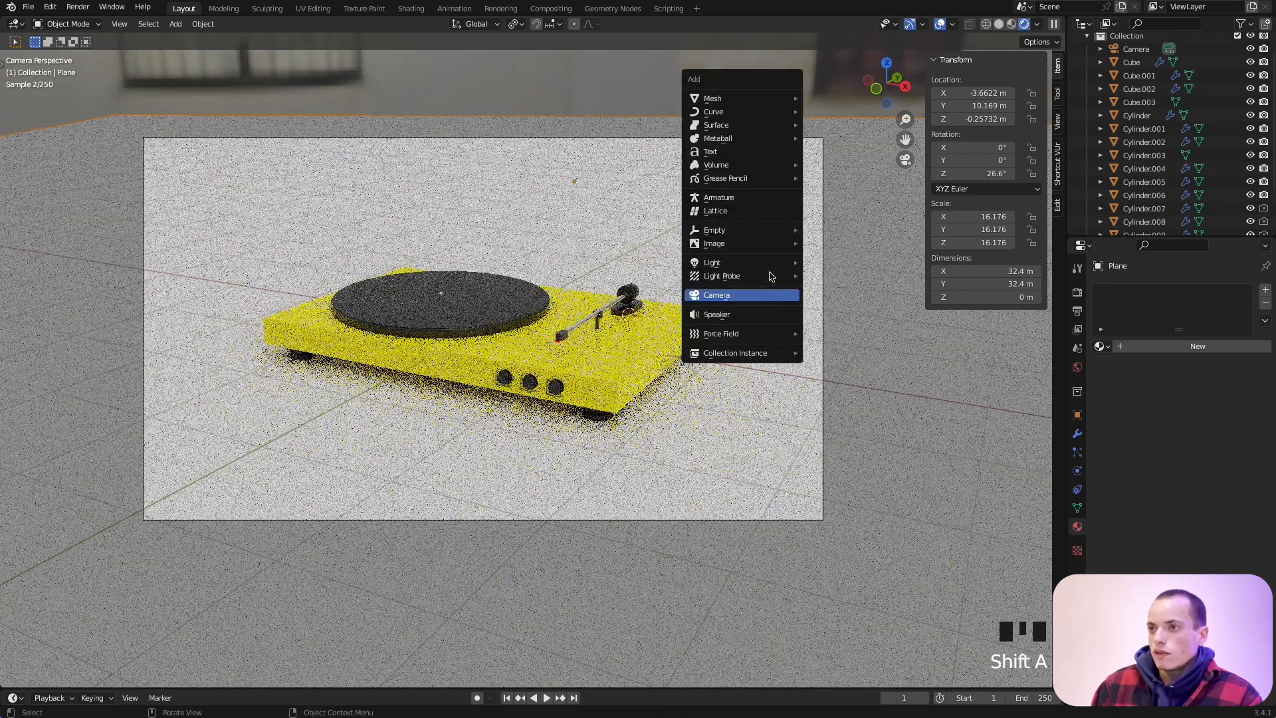
mouse_move(770, 263)
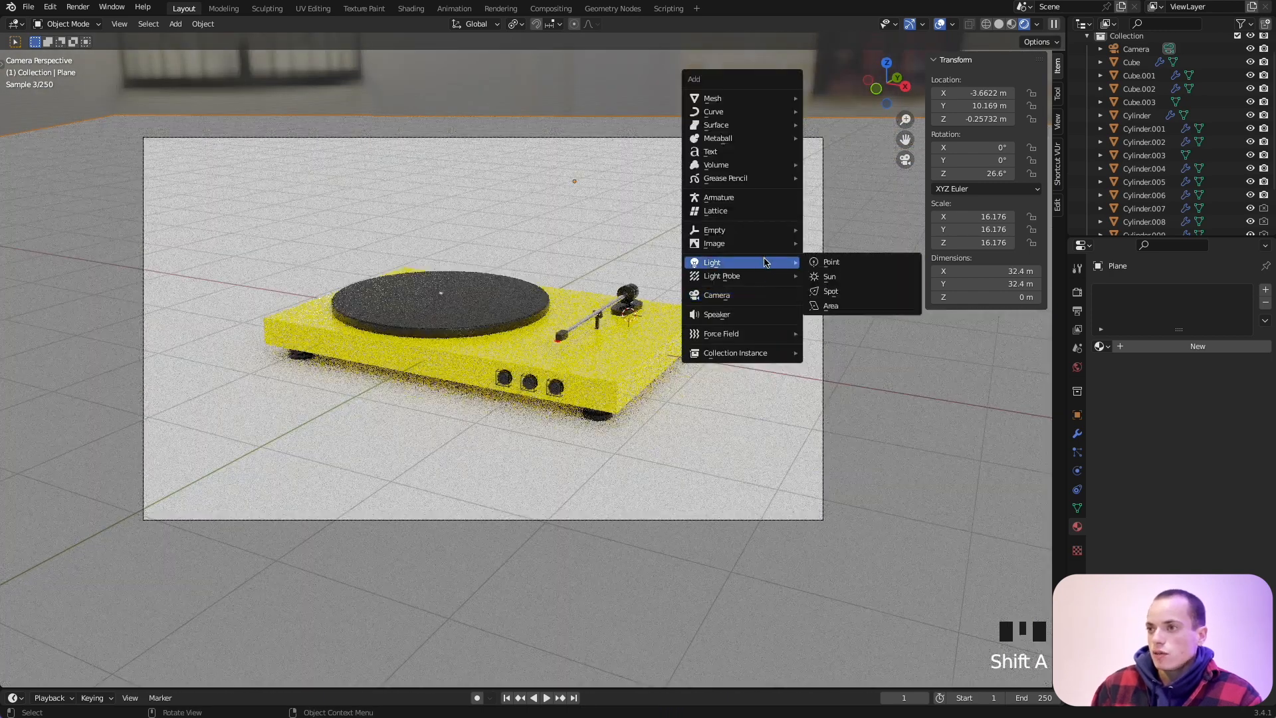
click(842, 278)
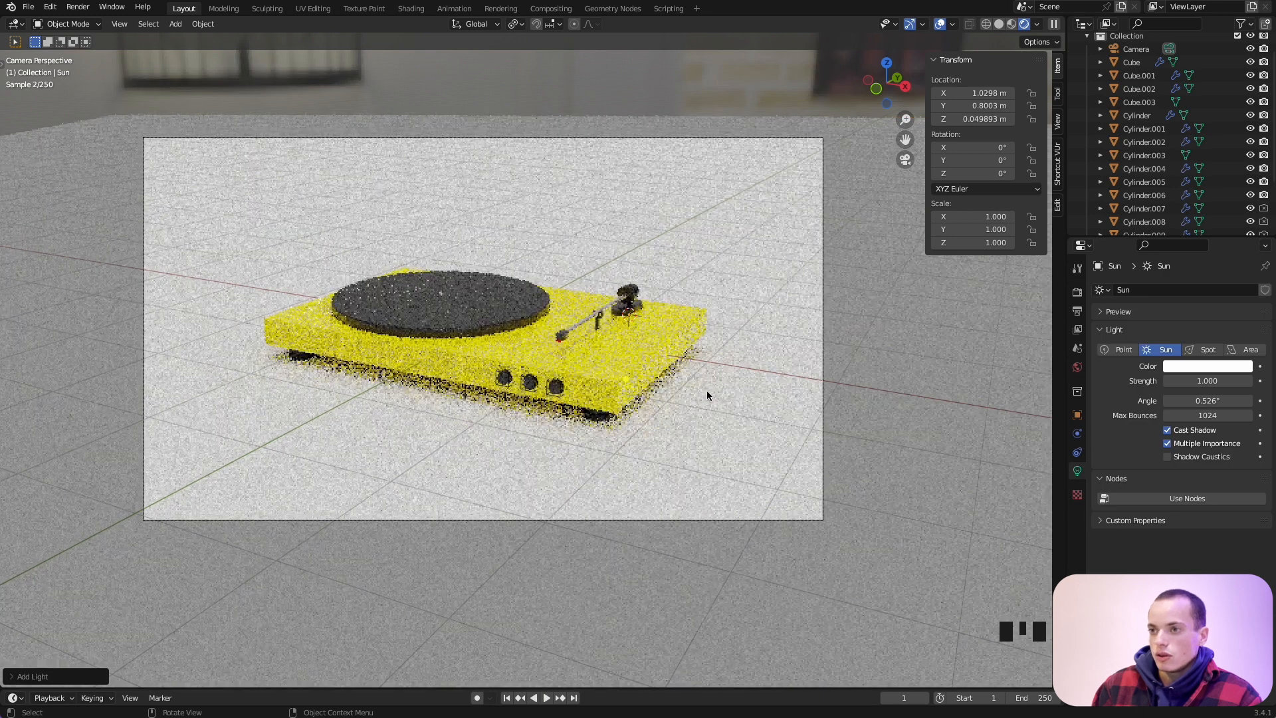
key(g)
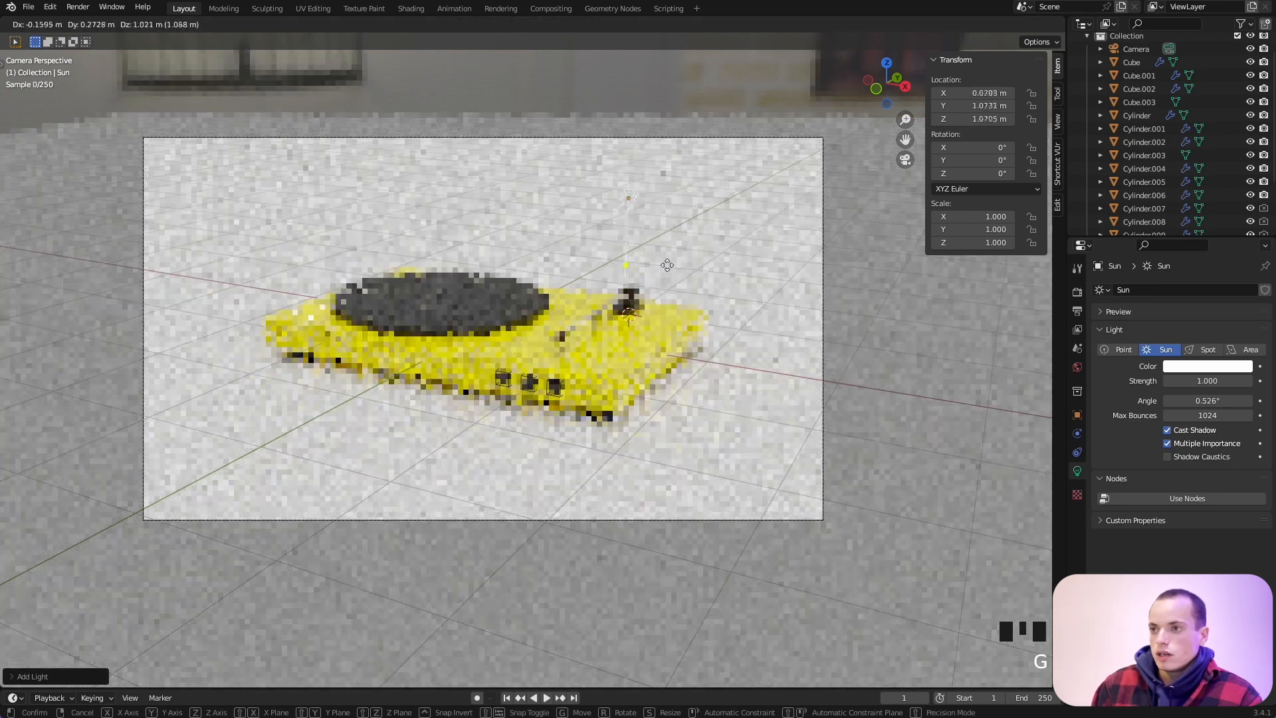
click(554, 170)
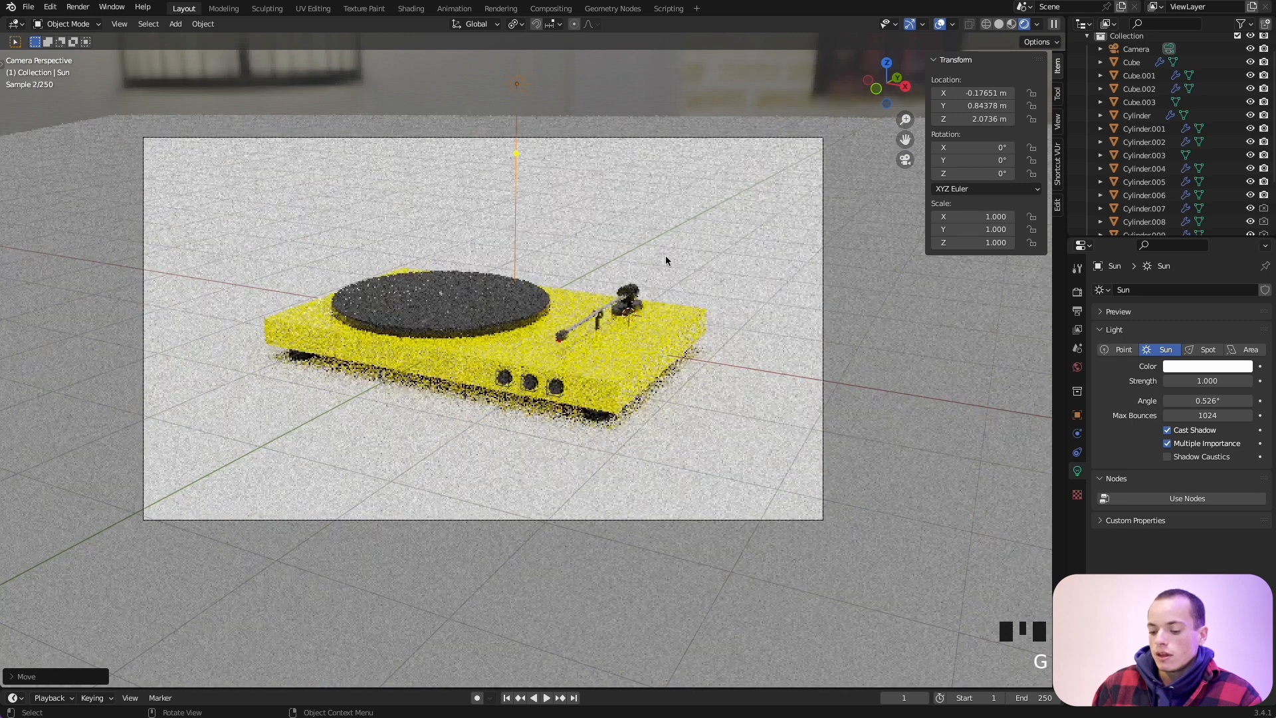
Set the sun light's strength to 3.
click(1223, 381)
text(3)
key(Return)
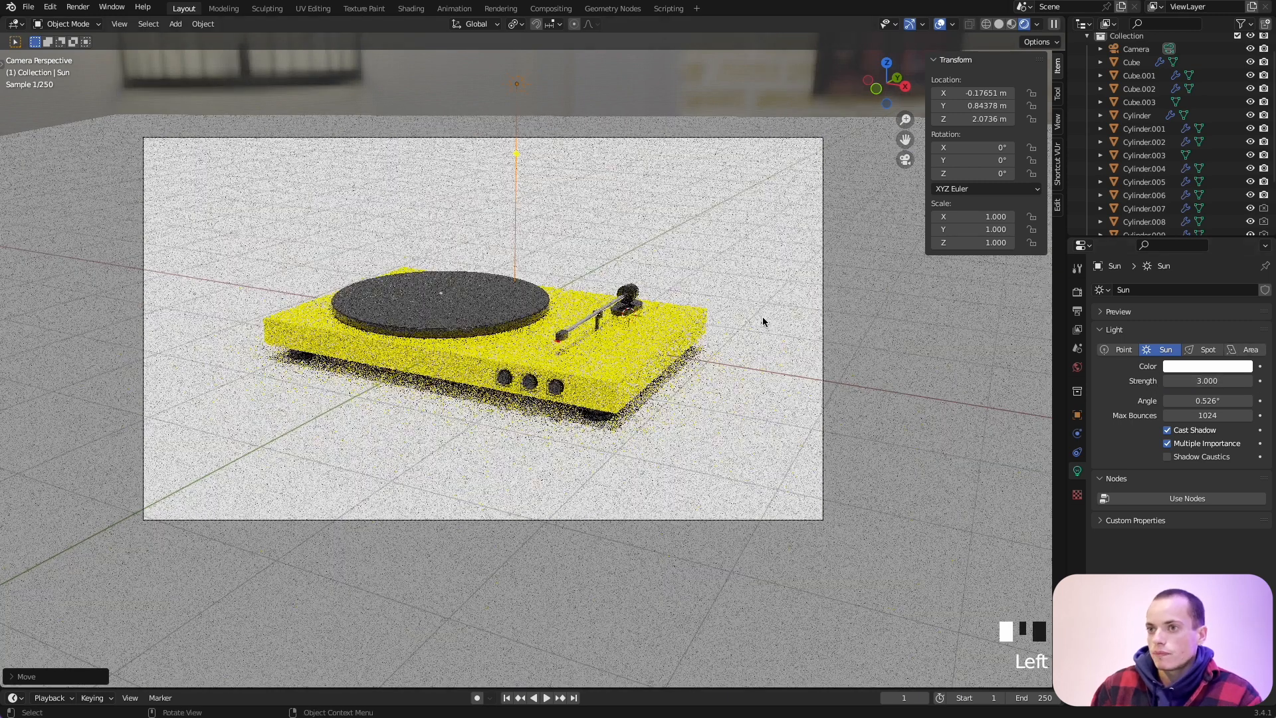
Rotate the sun light around the global Y and X axes to about X 12.7°, Y -23°, Z -6.08°.
key(r)
key(y)
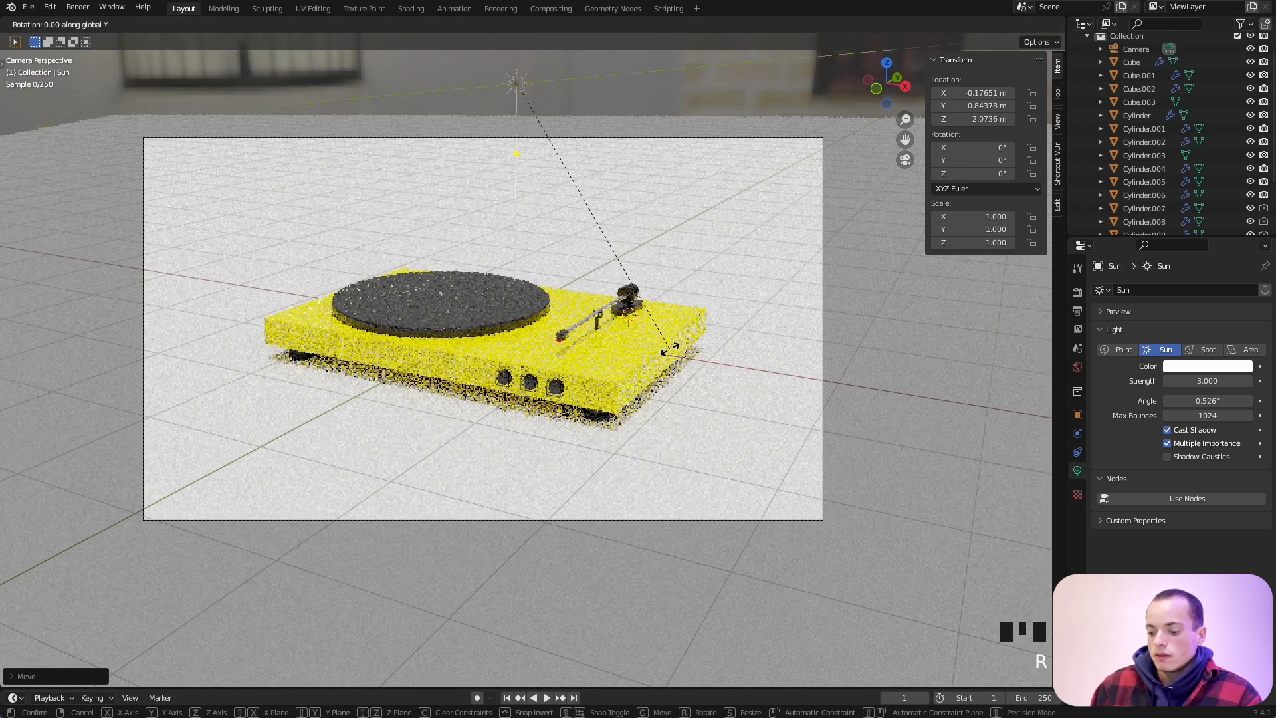
click(977, 362)
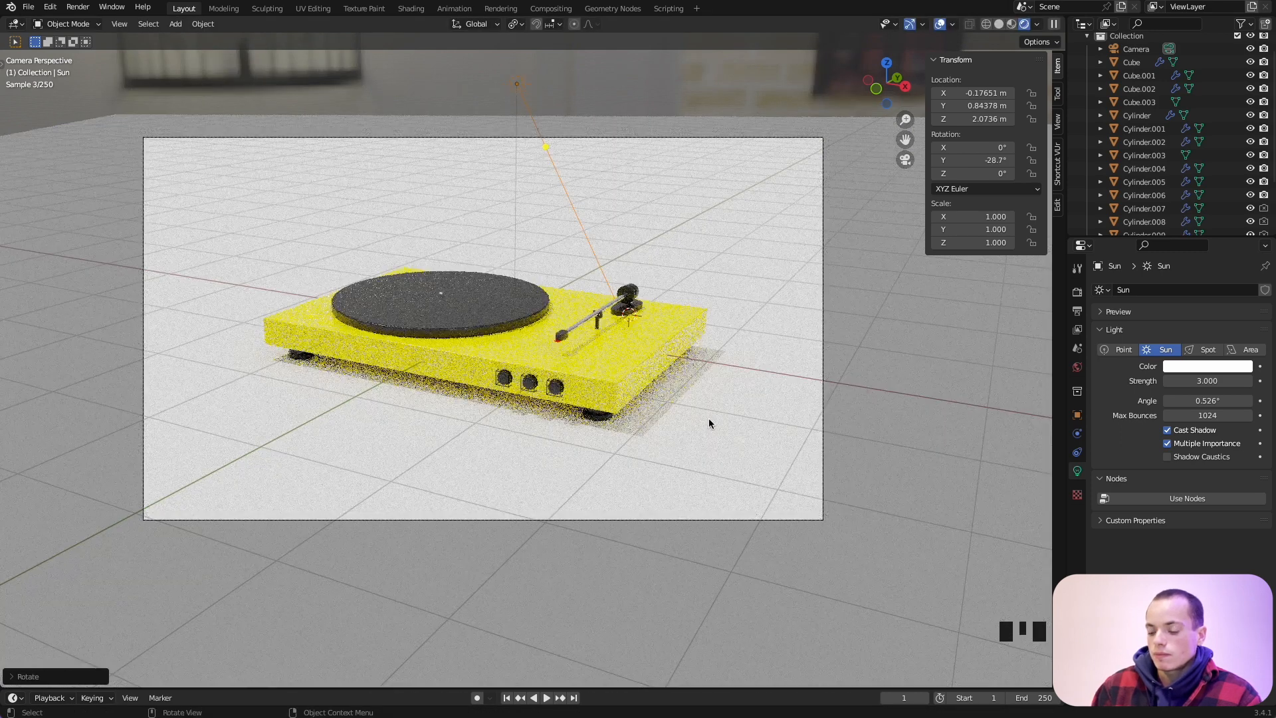
key(r)
key(x)
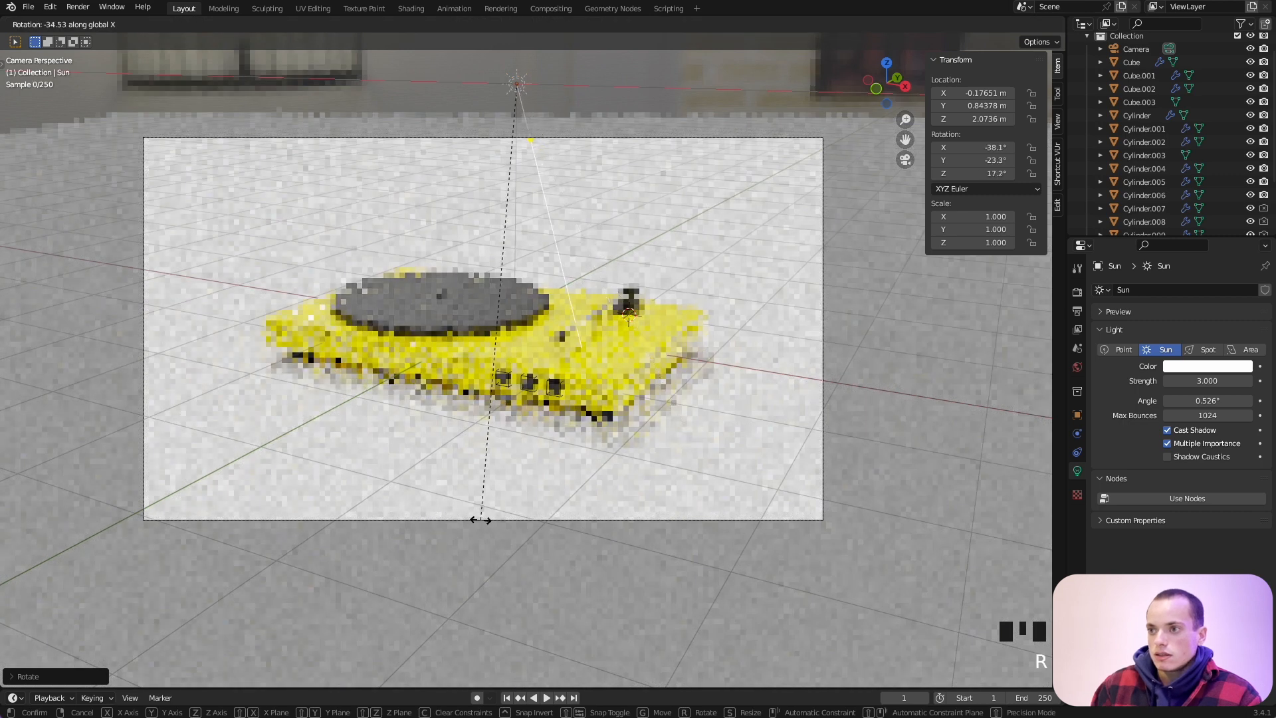
click(758, 349)
key(r)
key(y)
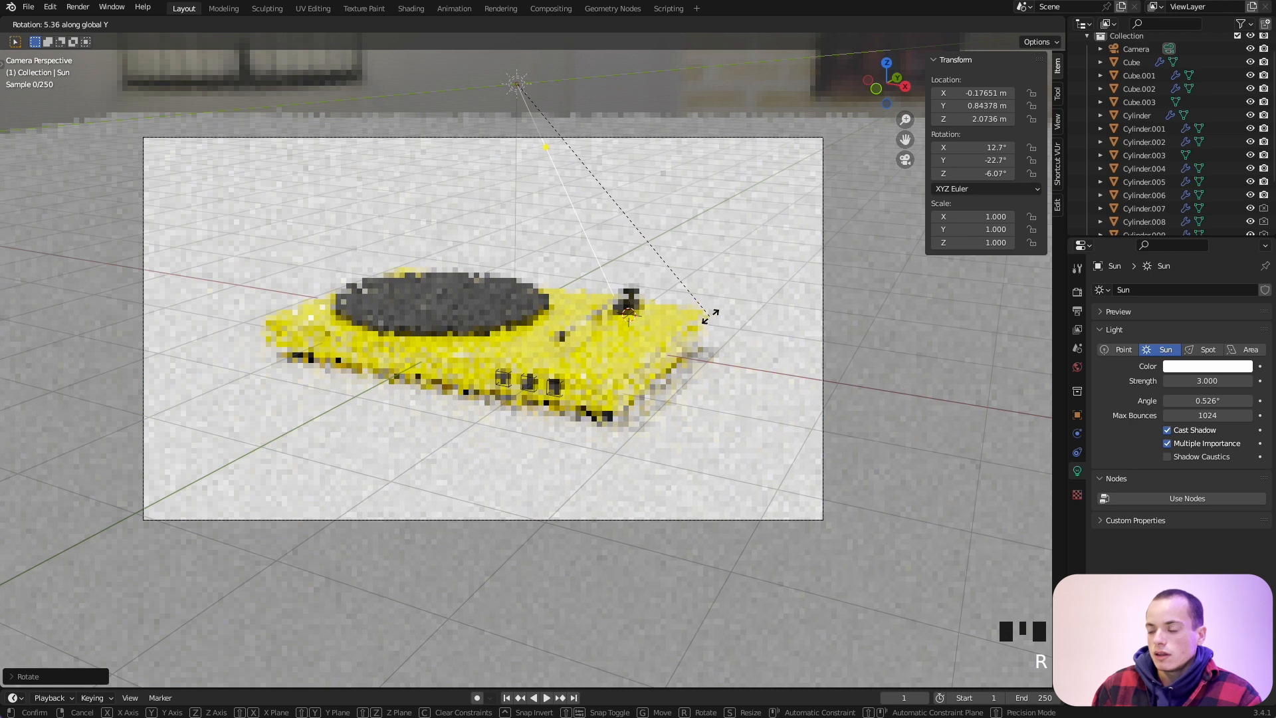
click(707, 310)
Set the sun light's angle to 20° to soften the record player's shadow.
click(1229, 398)
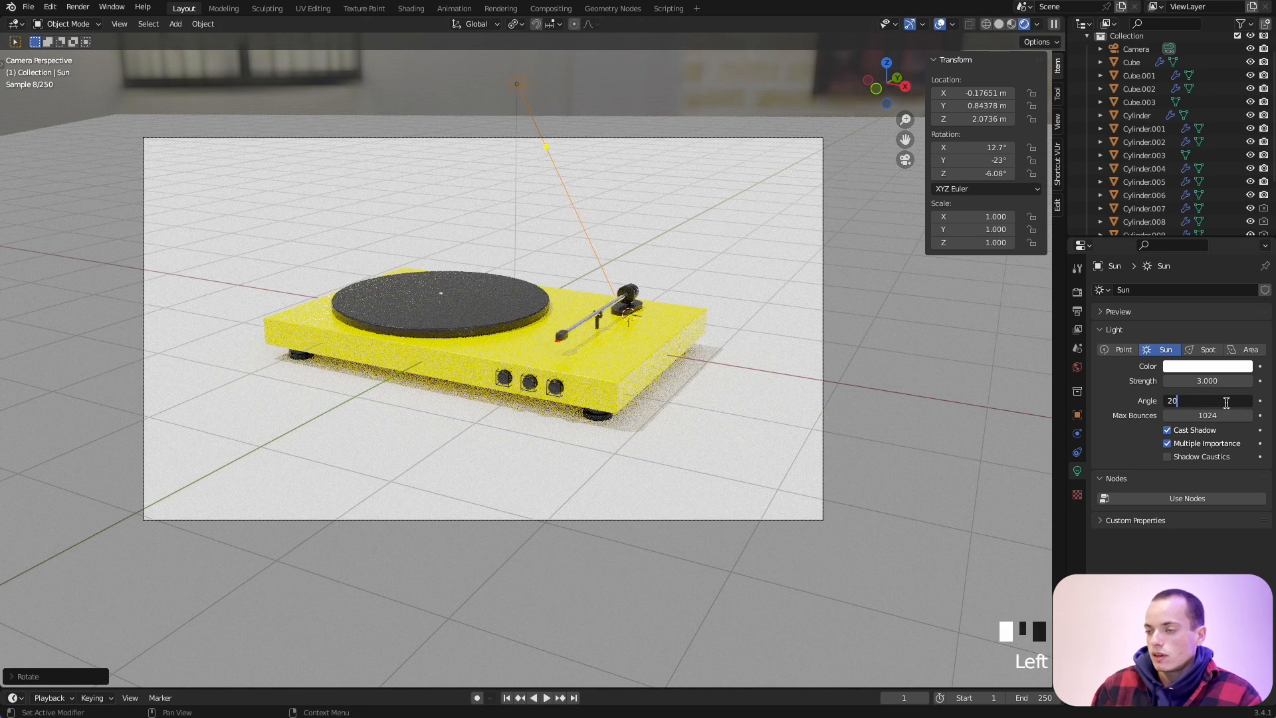
key(Escape)
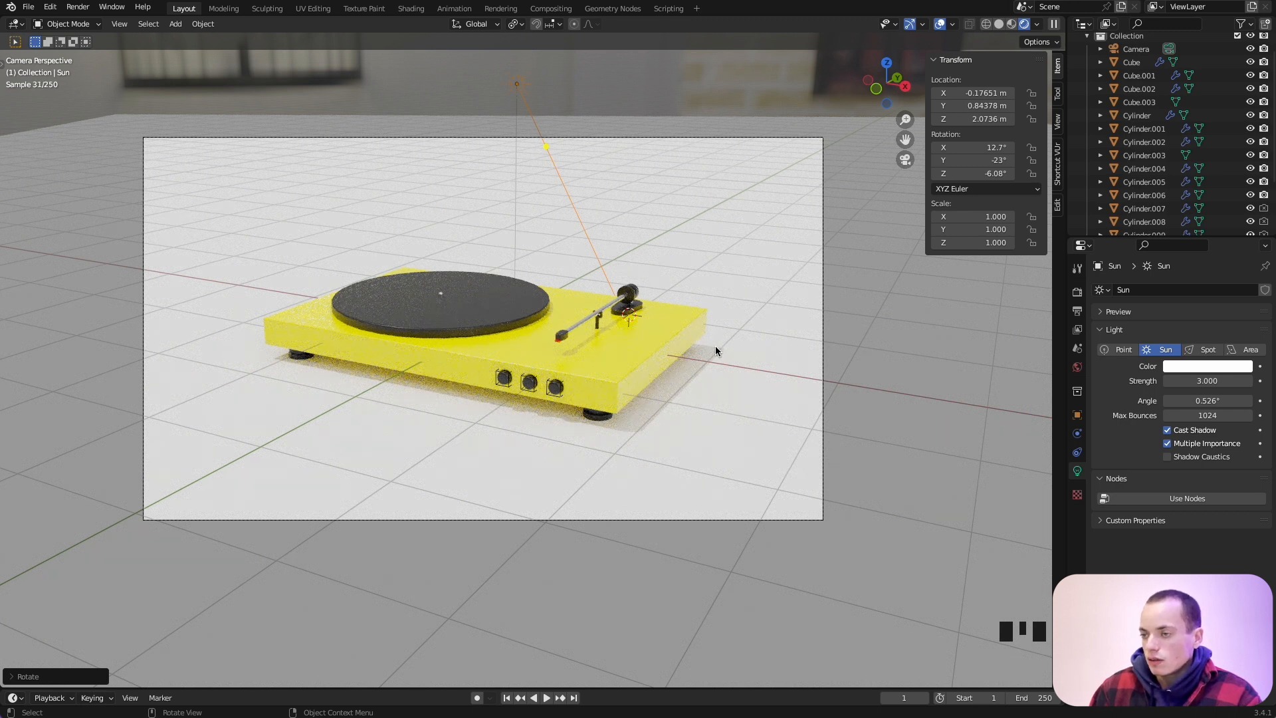
click(1203, 401)
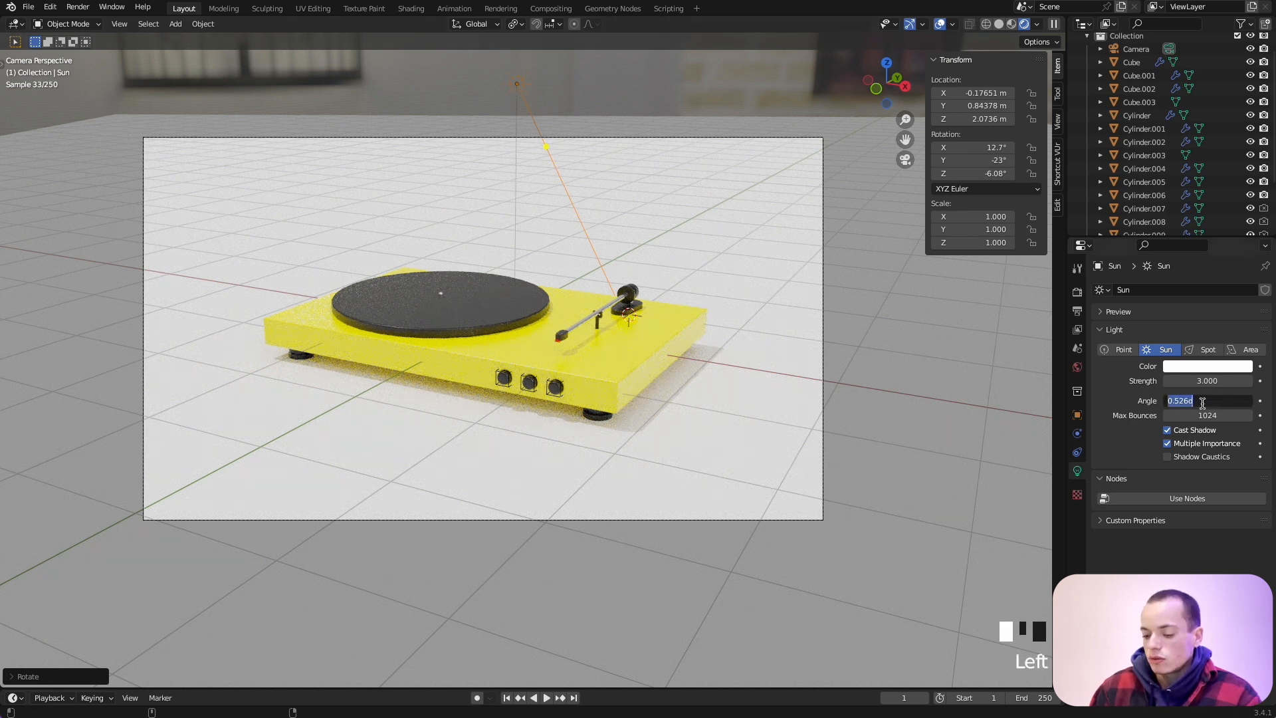
key(Return)
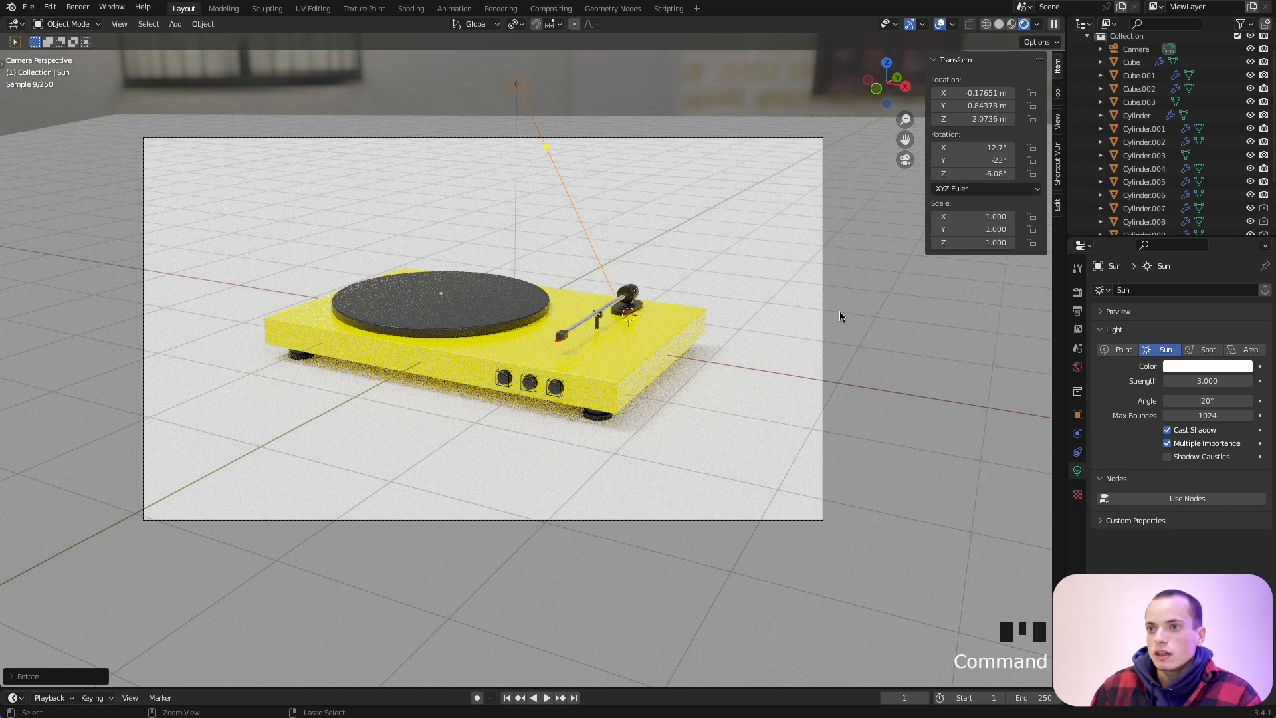
Add a new material to the ground plane and brighten its base color to white.
ctrl+scroll(839, 310, up, 3)
ctrl+scroll(839, 310, down, 4)
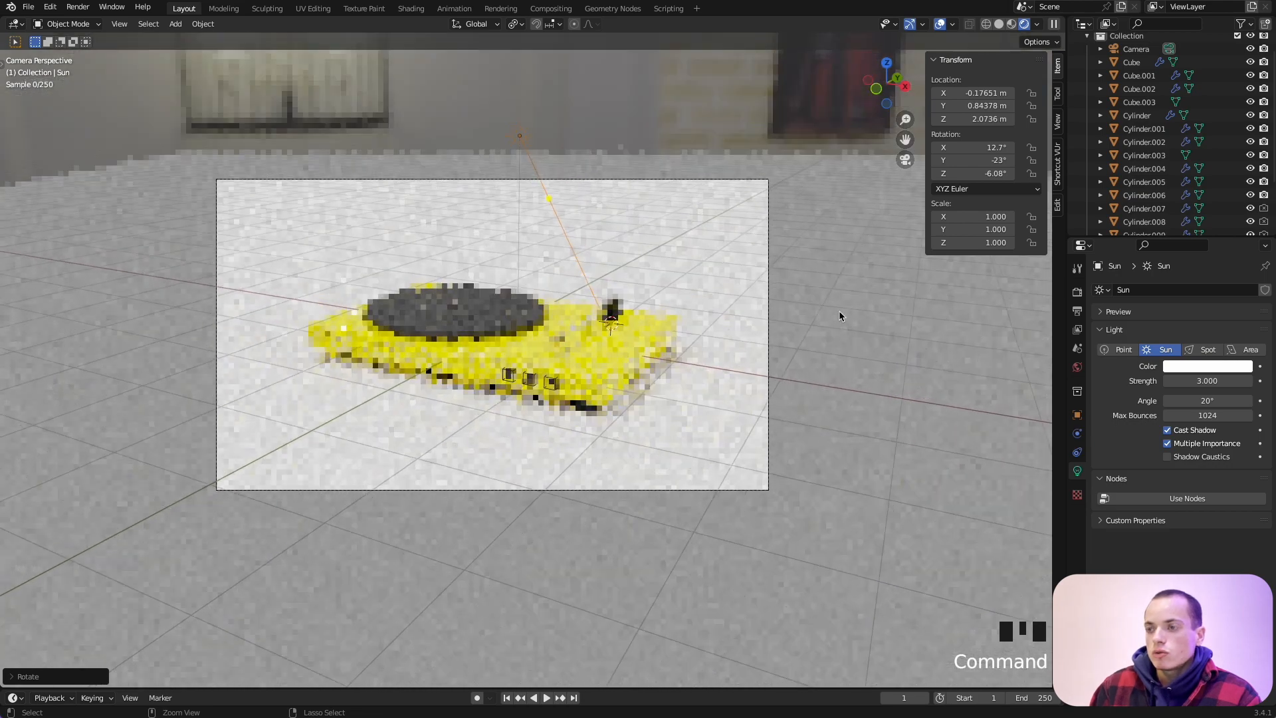
ctrl+scroll(838, 310, down, 1)
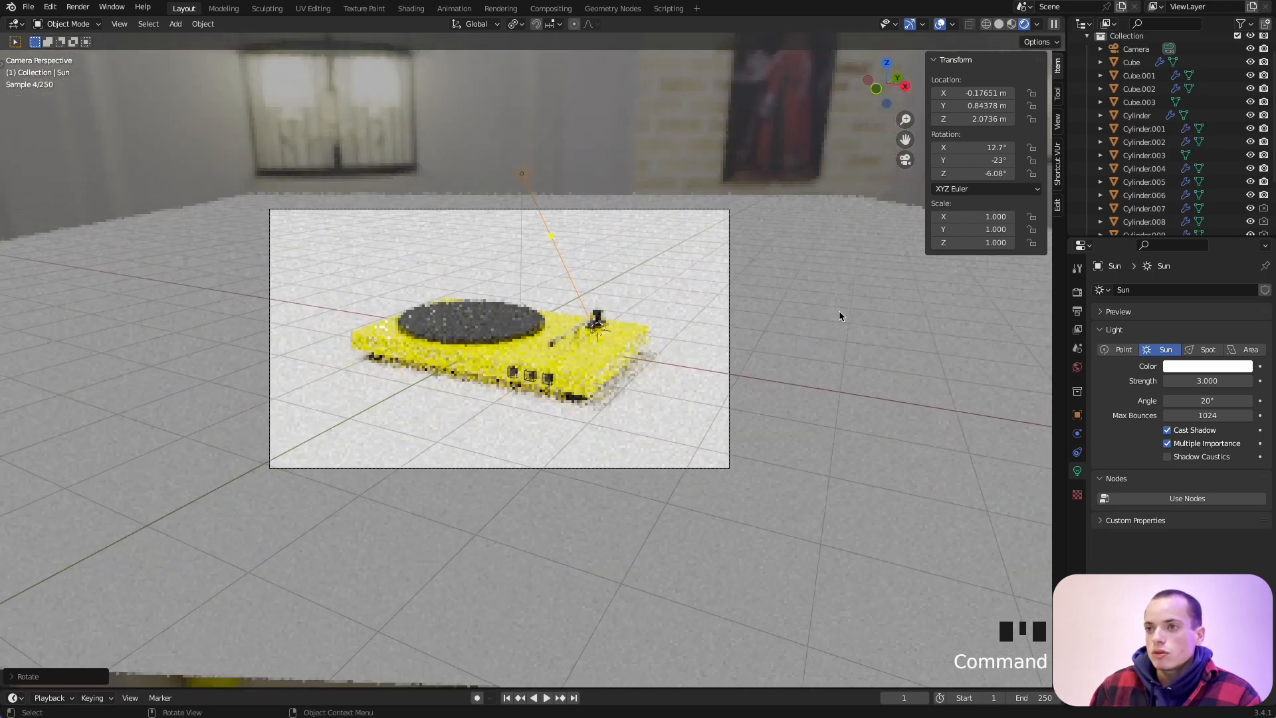
click(839, 309)
click(1106, 346)
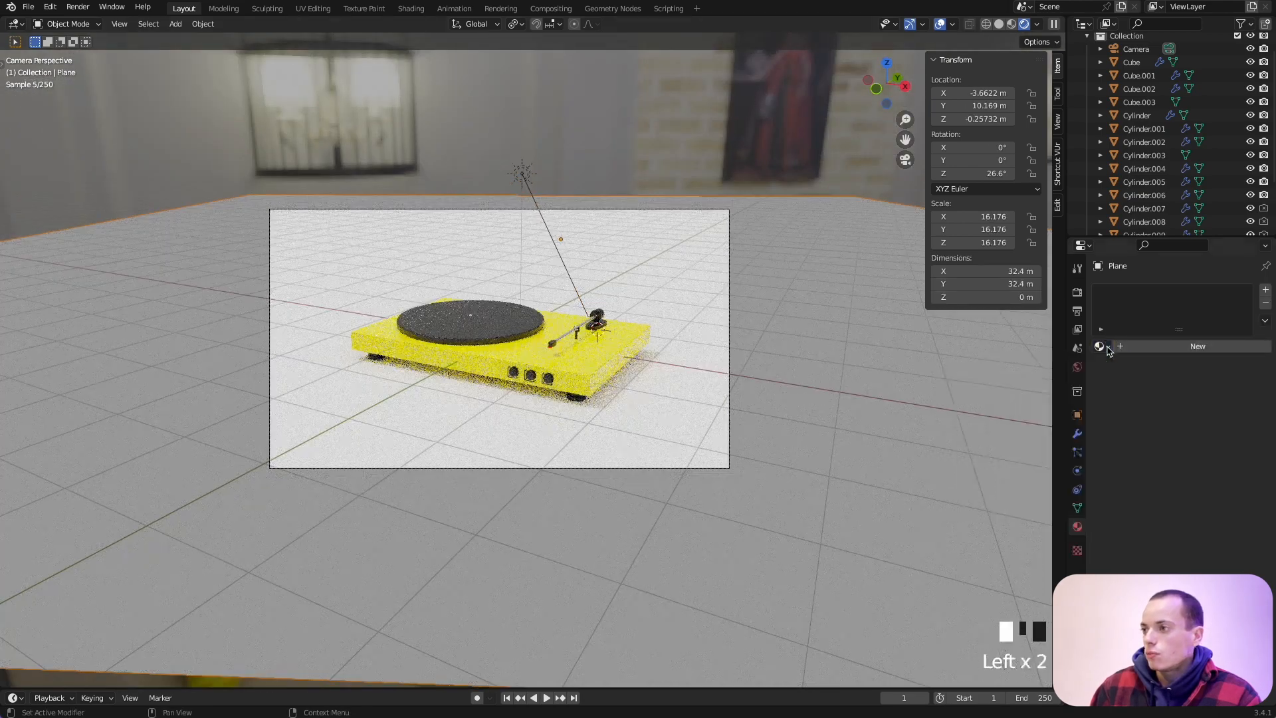
click(1197, 346)
click(1220, 464)
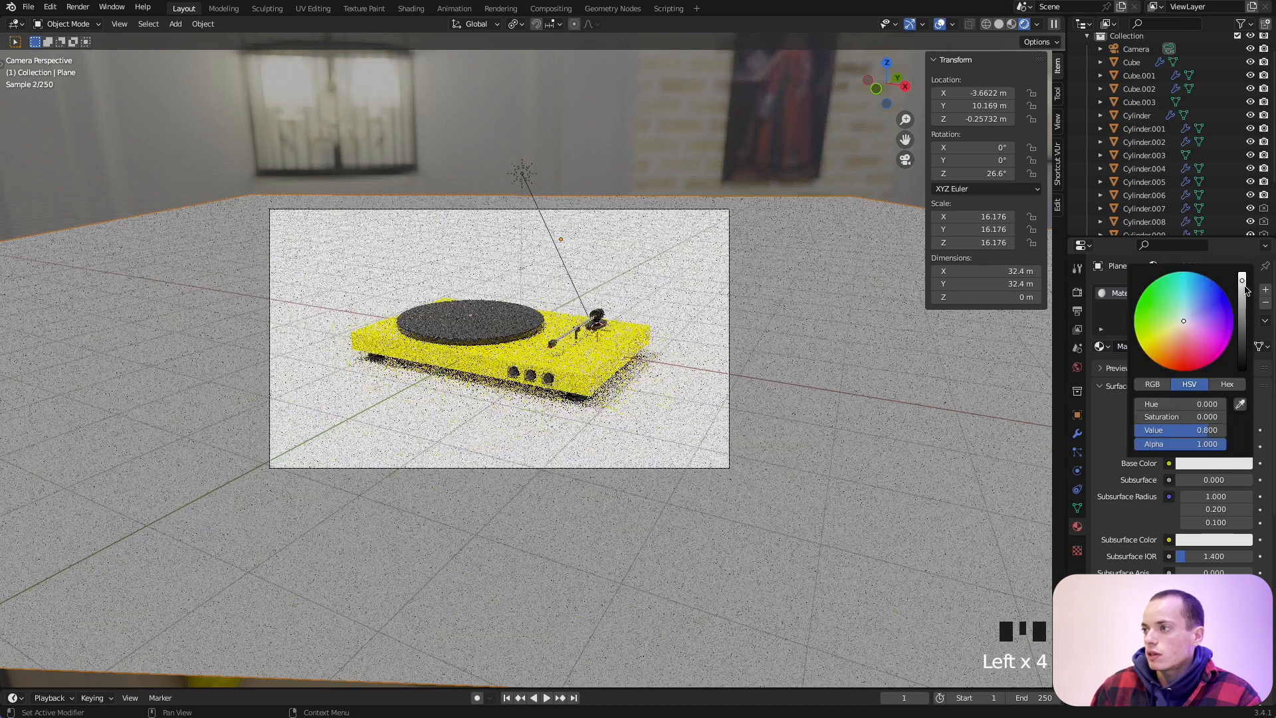
super+scroll(782, 280, up, 1)
click(781, 280)
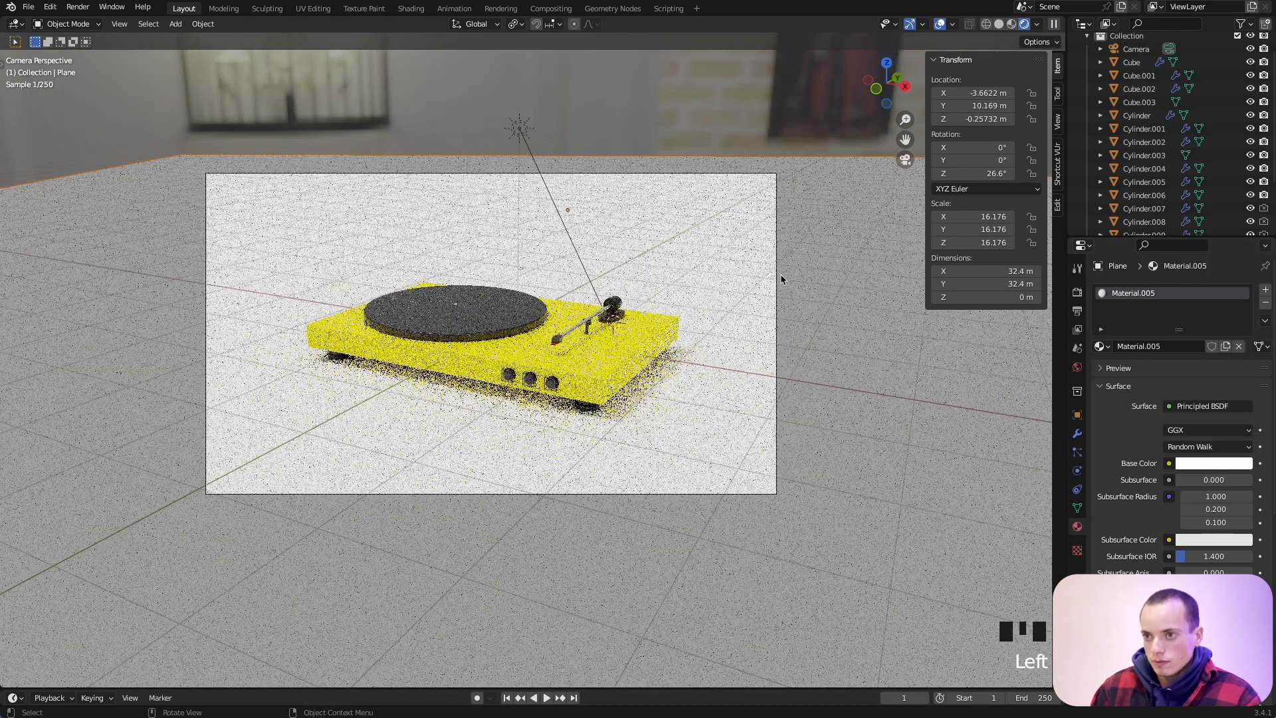
Set the scene's color management look to High Contrast.
click(1077, 293)
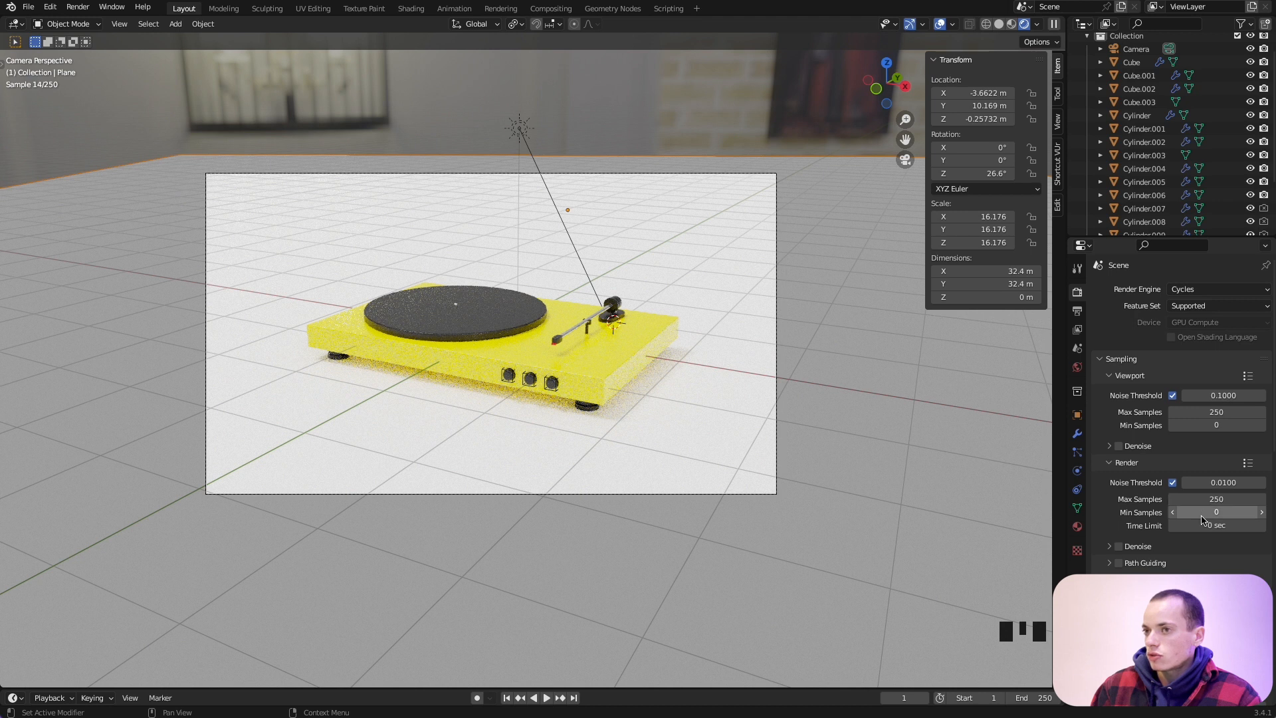
scroll(1225, 501, down, 15)
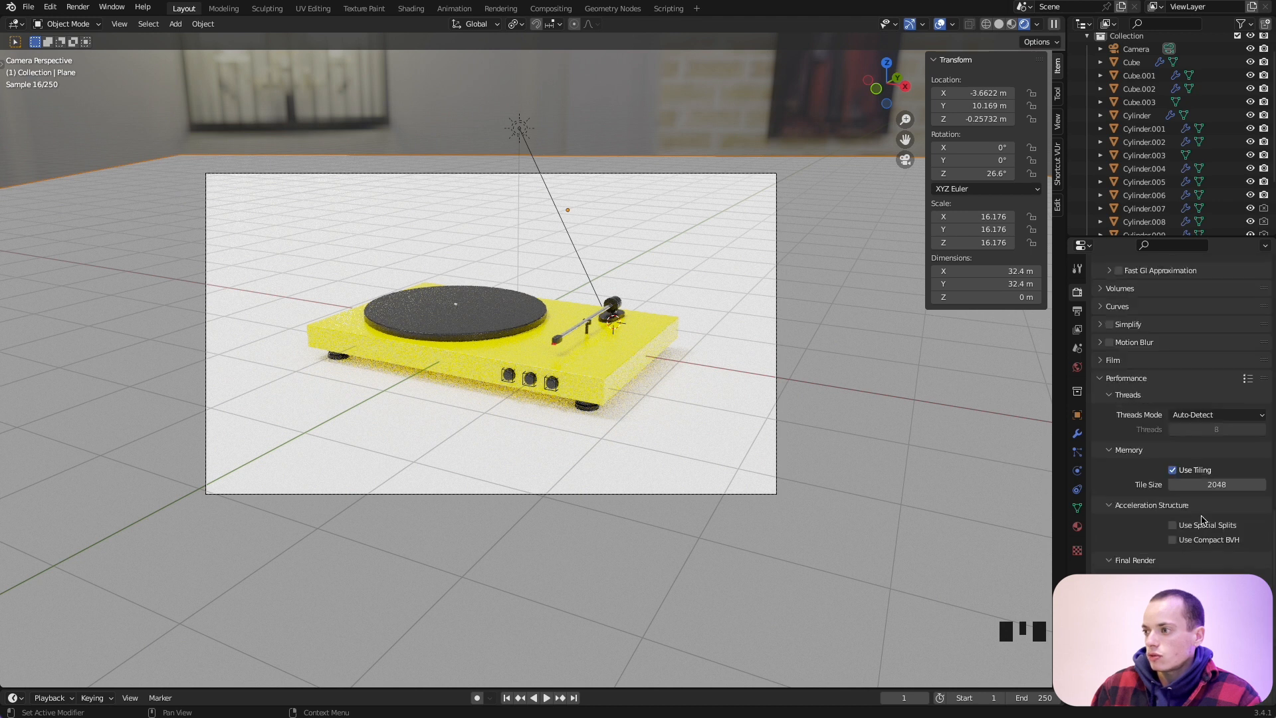
click(1122, 707)
scroll(1121, 705, down, 5)
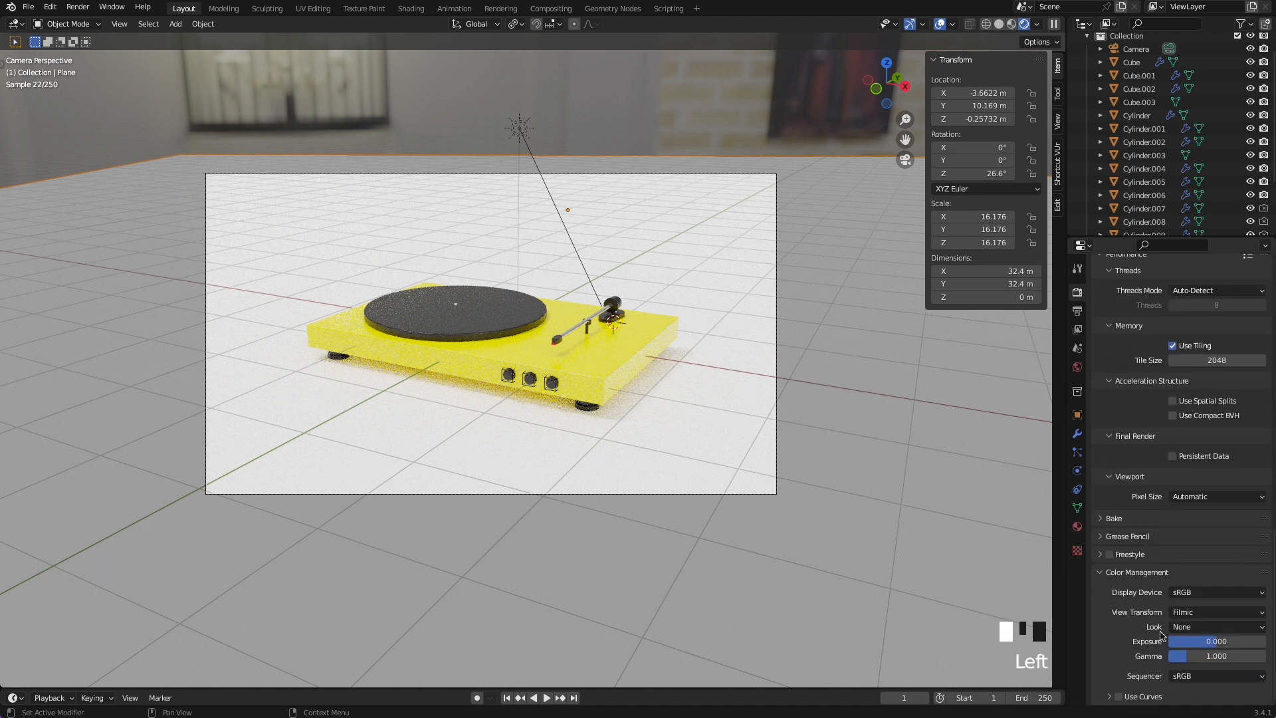
click(1195, 627)
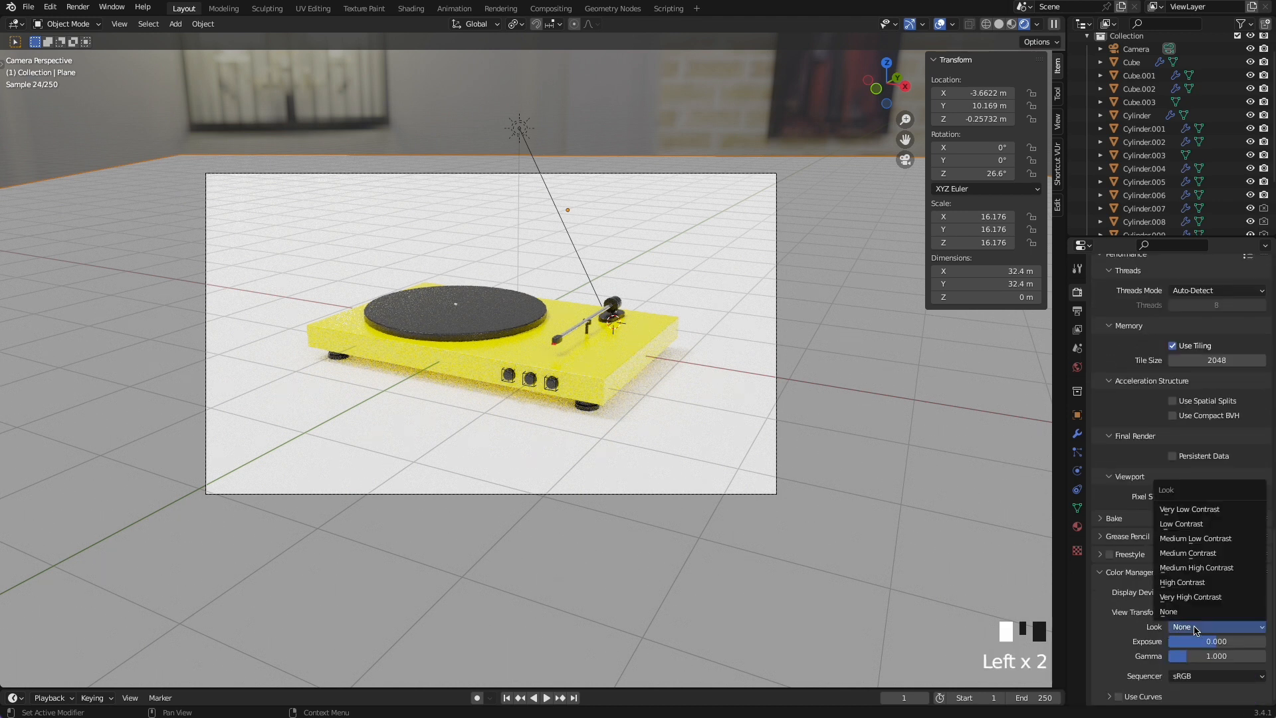
click(1200, 583)
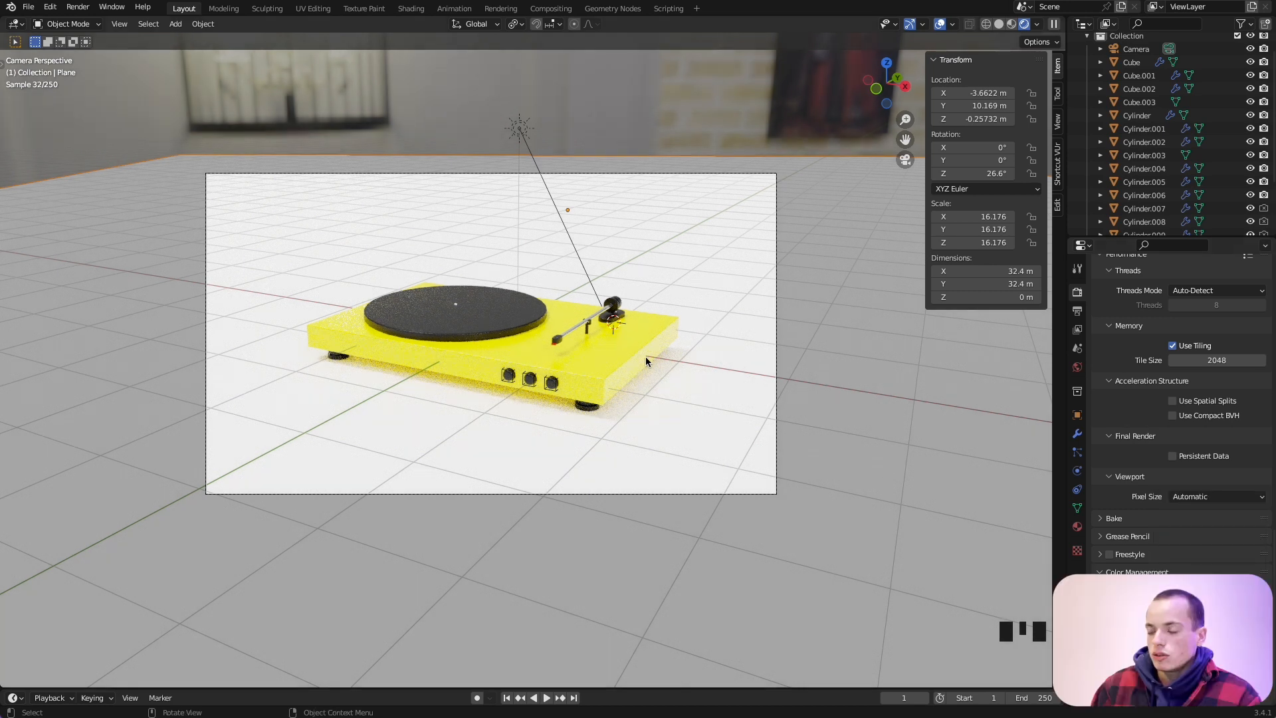
Save the file and render the image of the record player from the camera.
scroll(643, 297, up, 3)
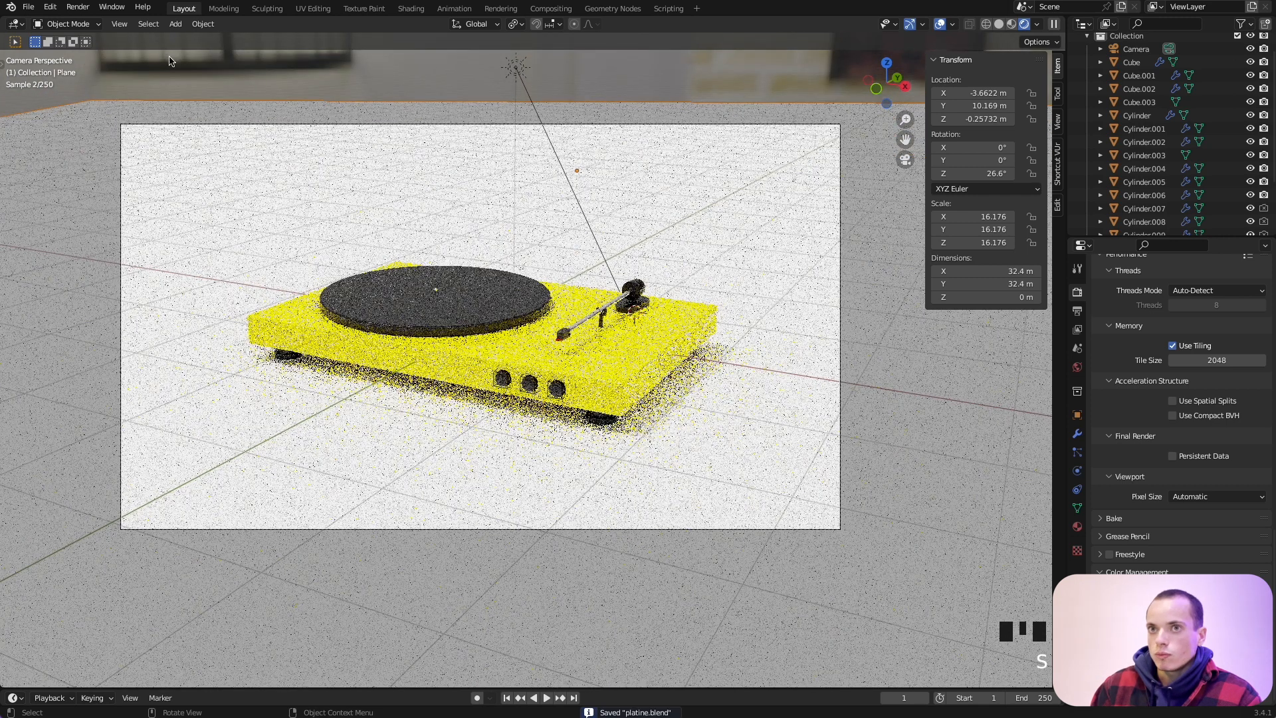
click(80, 8)
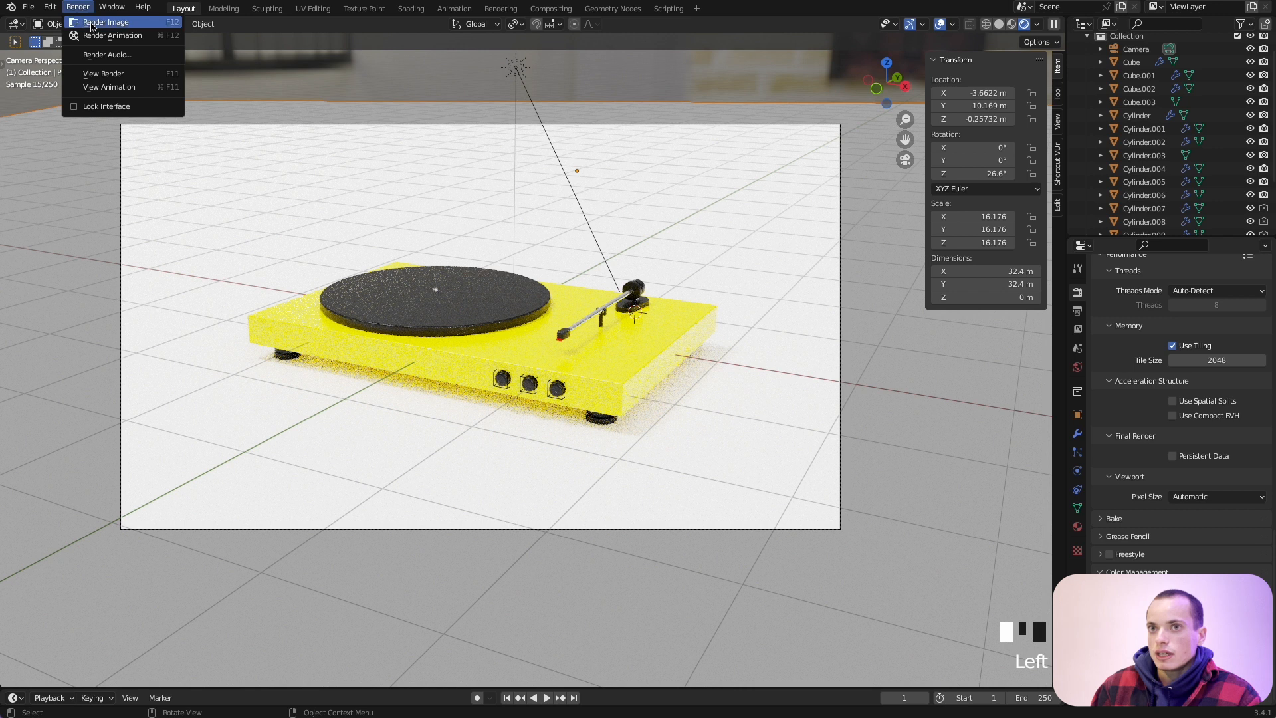
click(93, 22)
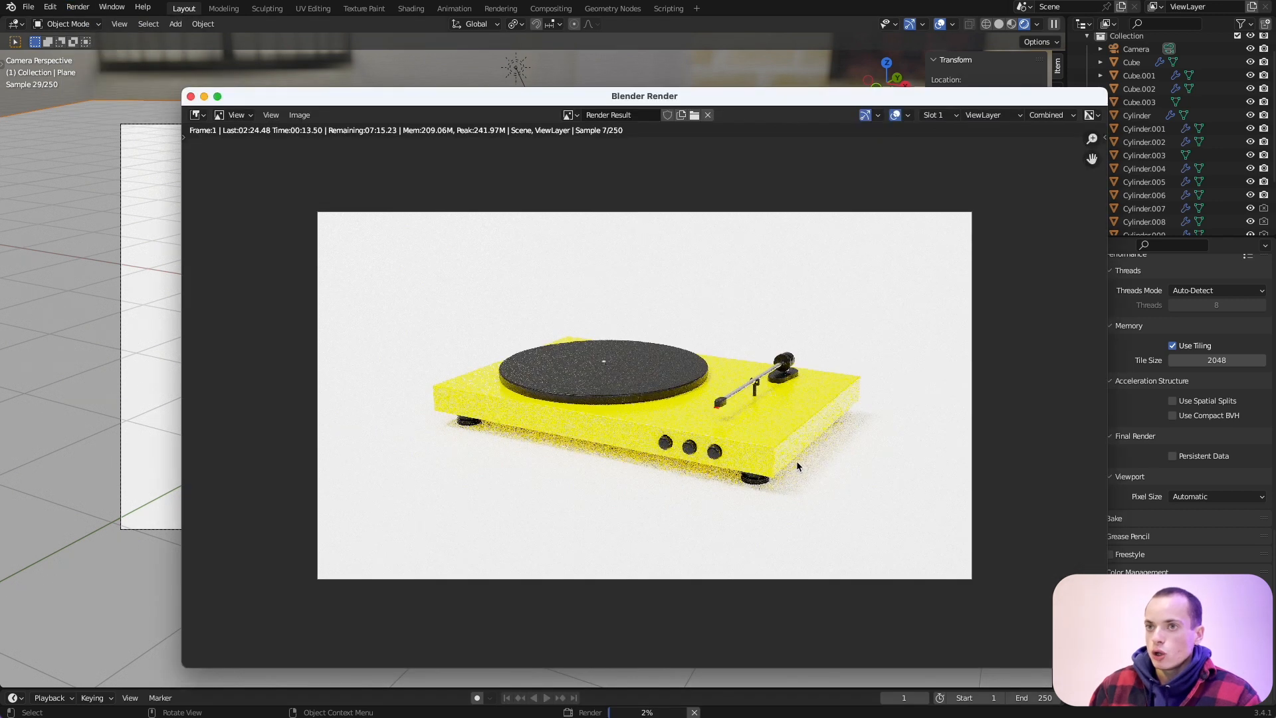